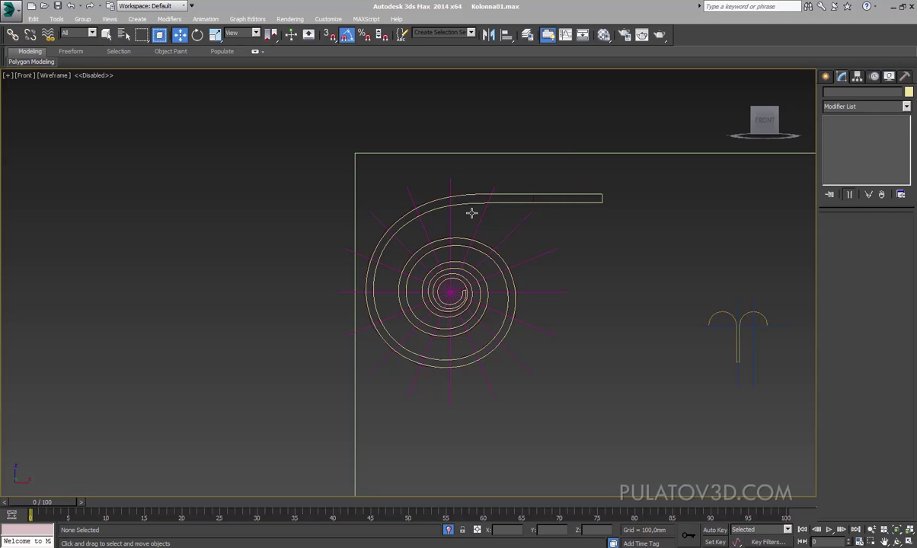
Step: Select the spiral and compare it in shaded and wireframe views against the reference photo
{"action": "left_click", "coordinate": [470, 210]}
{"action": "scroll", "coordinate": [453, 305], "scroll_direction": "up", "scroll_amount": 4}
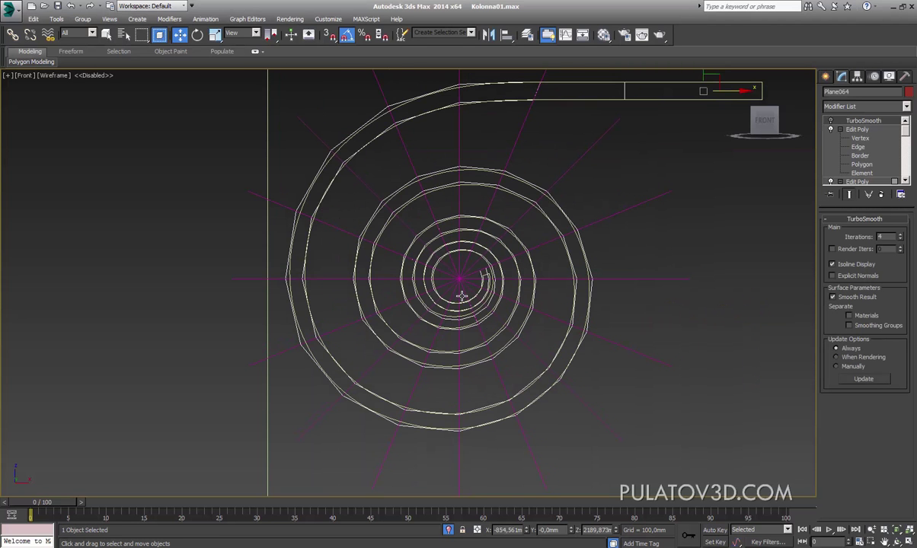
{"action": "key", "text": "F3"}
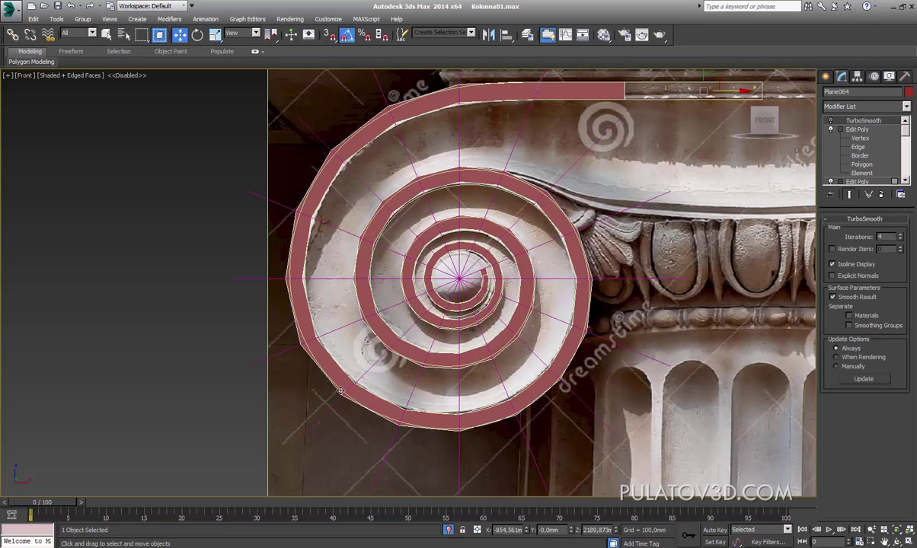
{"action": "middle_click_drag", "start_coordinate": [446, 119], "coordinate": [463, 156]}
{"action": "key", "text": "F3"}
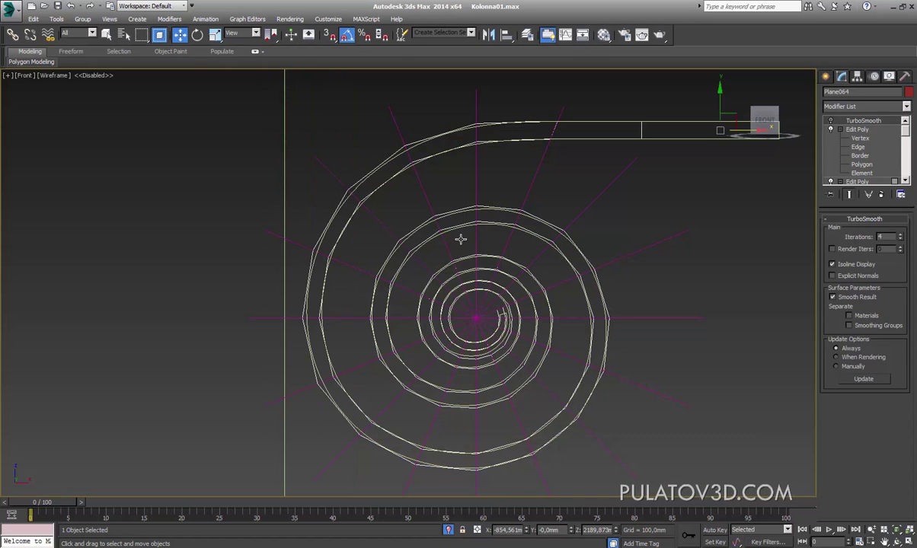
{"action": "left_click", "coordinate": [458, 238]}
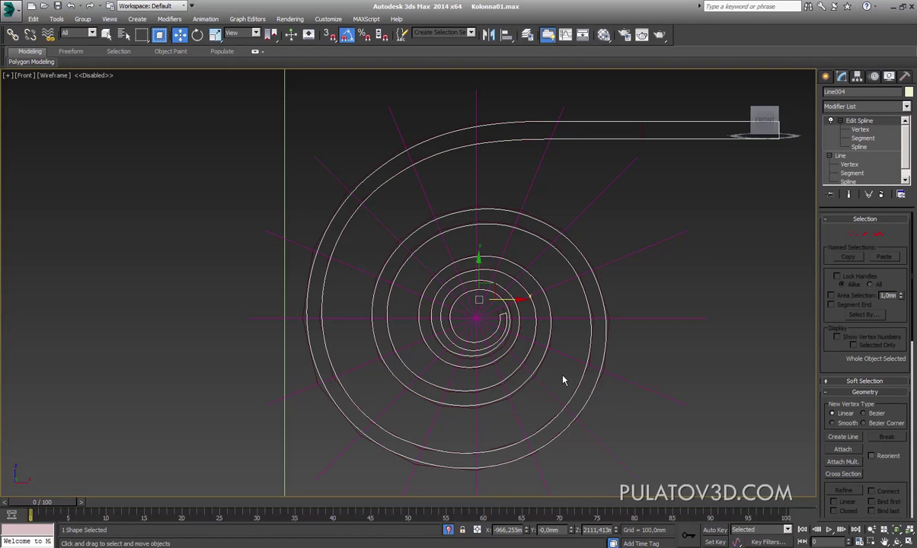
{"action": "middle_click_drag", "start_coordinate": [564, 379], "coordinate": [577, 338]}
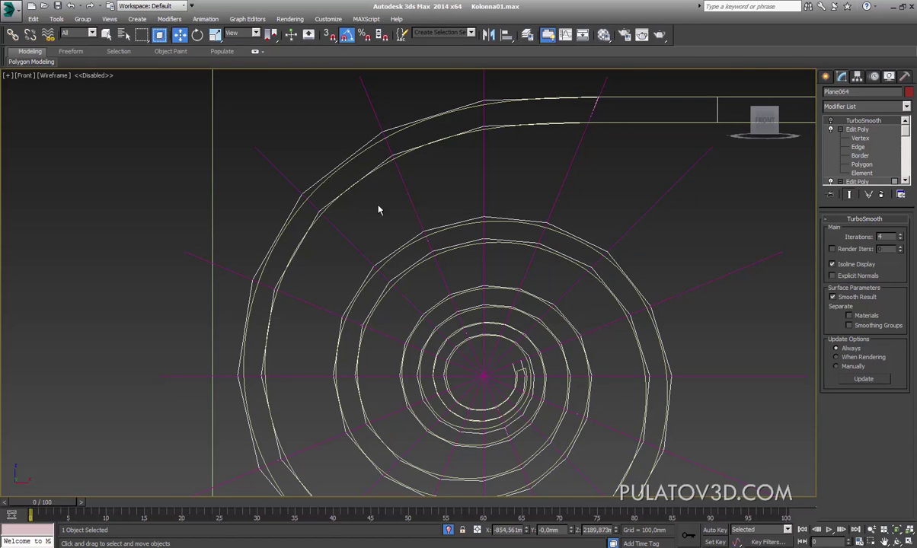
{"action": "scroll", "coordinate": [378, 209], "scroll_direction": "down", "scroll_amount": 2}
{"action": "key", "text": "F3"}
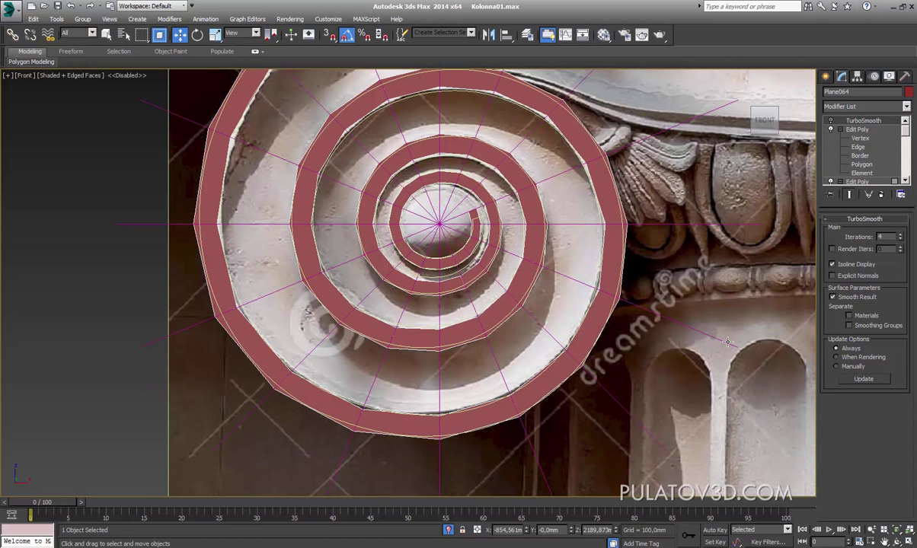
{"action": "key", "text": "F3"}
{"action": "scroll", "coordinate": [428, 144], "scroll_direction": "down", "scroll_amount": 2}
{"action": "scroll", "coordinate": [649, 206], "scroll_direction": "down", "scroll_amount": 1}
{"action": "scroll", "coordinate": [648, 256], "scroll_direction": "down", "scroll_amount": 1}
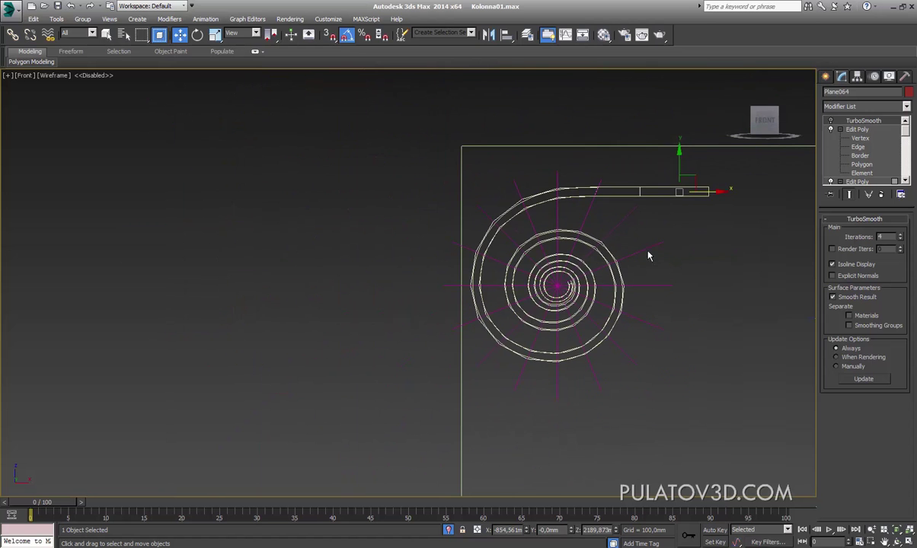
Step: Shift-drag the spiral left into an independent copy, Plane065, and frame it shaded
{"action": "left_click_drag", "start_coordinate": [712, 192], "coordinate": [381, 192], "text": "shift"}
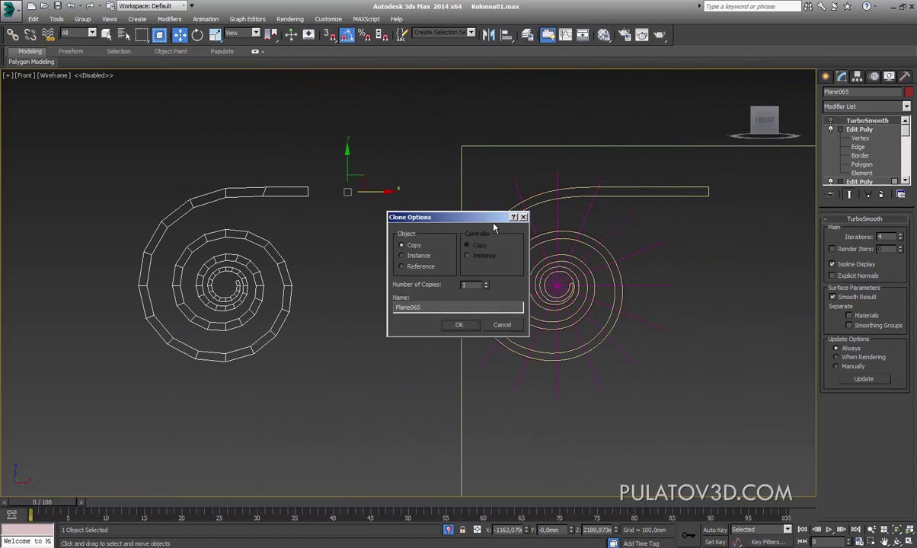
{"action": "left_click", "coordinate": [454, 324]}
{"action": "key", "text": "z"}
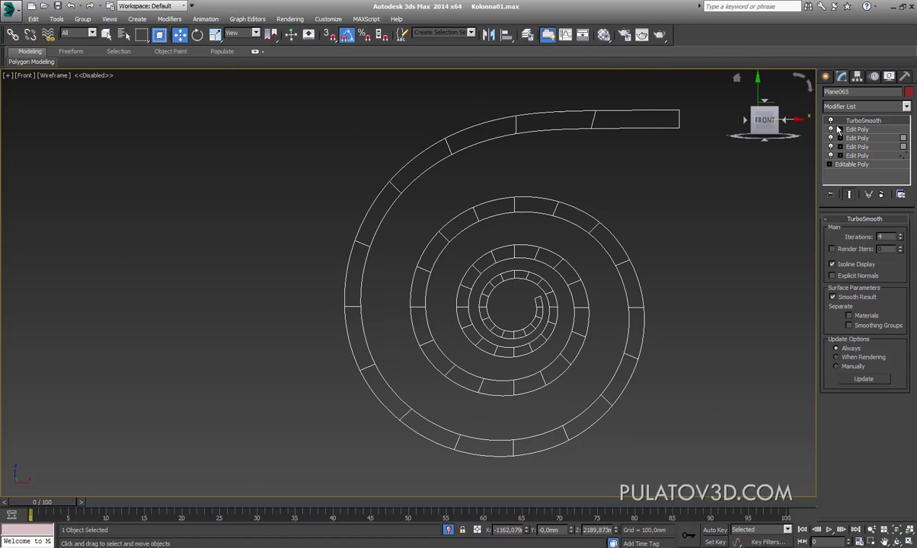
{"action": "left_click", "coordinate": [733, 270]}
{"action": "key", "text": "F3"}
{"action": "scroll", "coordinate": [573, 258], "scroll_direction": "up", "scroll_amount": 2}
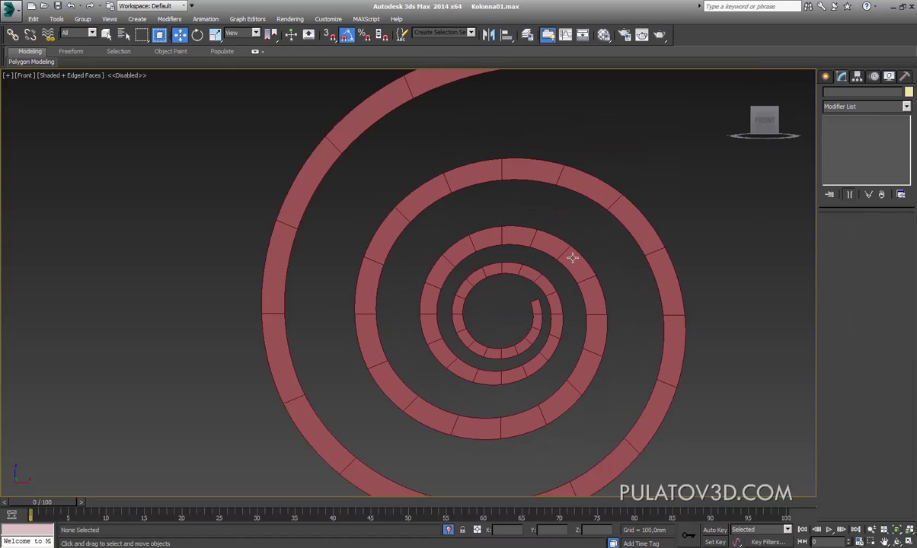
{"action": "left_click", "coordinate": [615, 195]}
{"action": "key", "text": "z"}
Step: Bring both spirals and the photo into view, reselect Plane064 and centre the traced volute
{"action": "scroll", "coordinate": [444, 218], "scroll_direction": "down", "scroll_amount": 2}
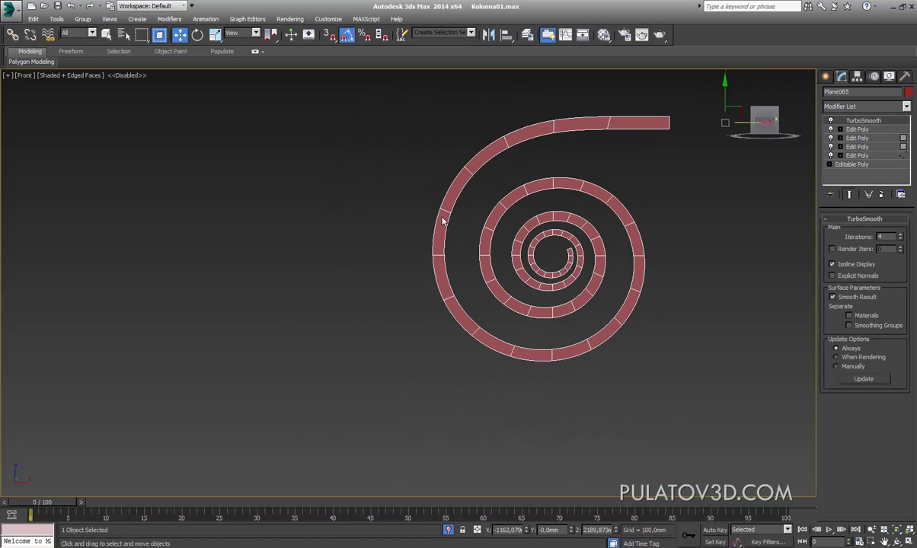
{"action": "left_click", "coordinate": [589, 284]}
{"action": "scroll", "coordinate": [589, 284], "scroll_direction": "up", "scroll_amount": 2}
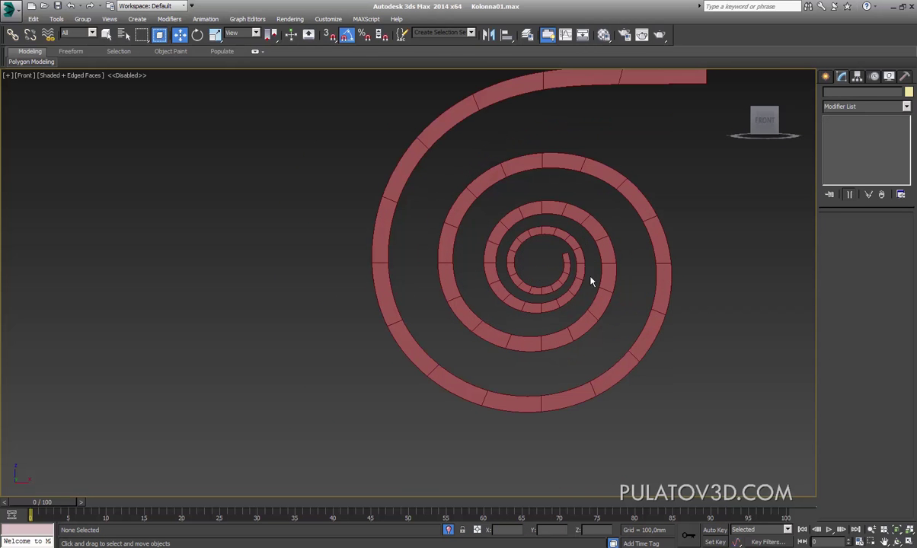
{"action": "scroll", "coordinate": [559, 278], "scroll_direction": "up", "scroll_amount": 1}
{"action": "scroll", "coordinate": [383, 191], "scroll_direction": "down", "scroll_amount": 1}
{"action": "scroll", "coordinate": [404, 381], "scroll_direction": "down", "scroll_amount": 3}
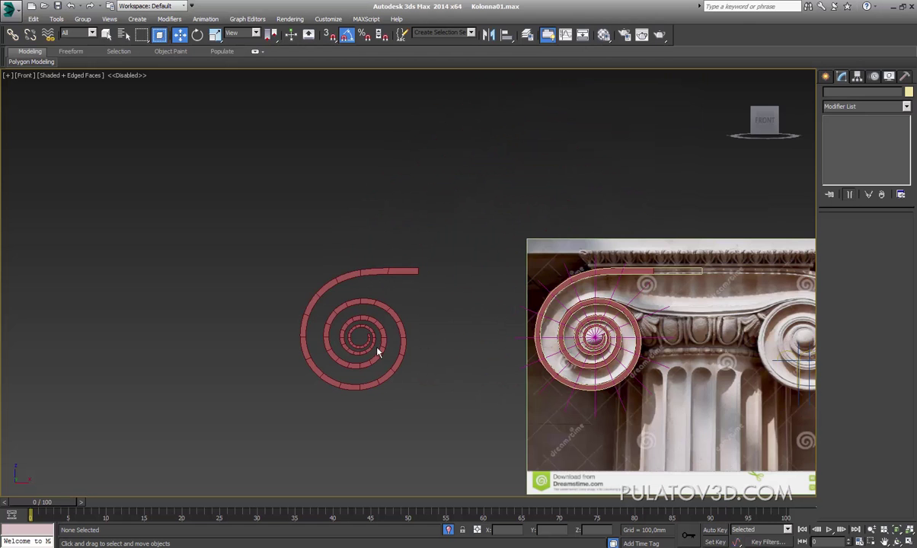
{"action": "scroll", "coordinate": [472, 377], "scroll_direction": "up", "scroll_amount": 2}
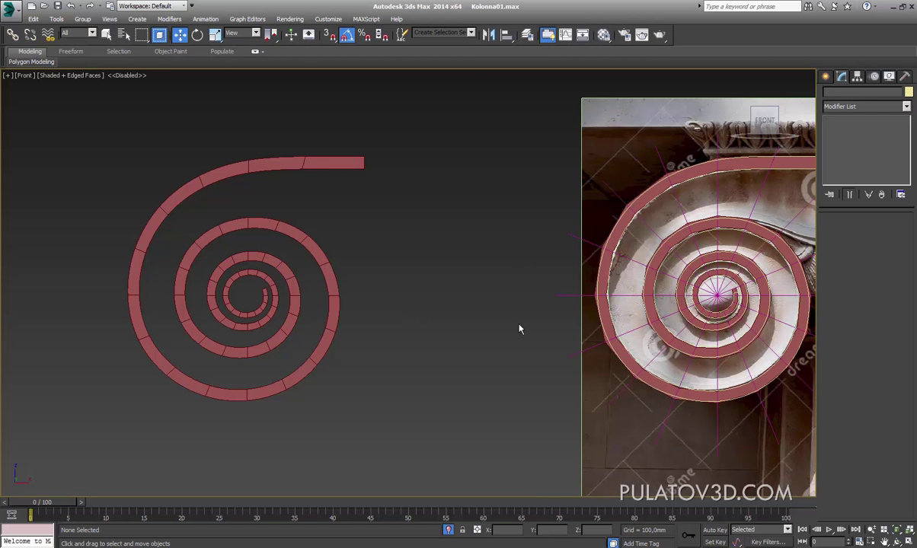
{"action": "mouse_move", "coordinate": [520, 327]}
{"action": "middle_mouse_down"}
{"action": "mouse_move", "coordinate": [480, 305]}
{"action": "mouse_move", "coordinate": [349, 315]}
{"action": "middle_mouse_up"}
{"action": "scroll", "coordinate": [566, 304], "scroll_direction": "up", "scroll_amount": 2}
{"action": "left_click", "coordinate": [509, 180]}
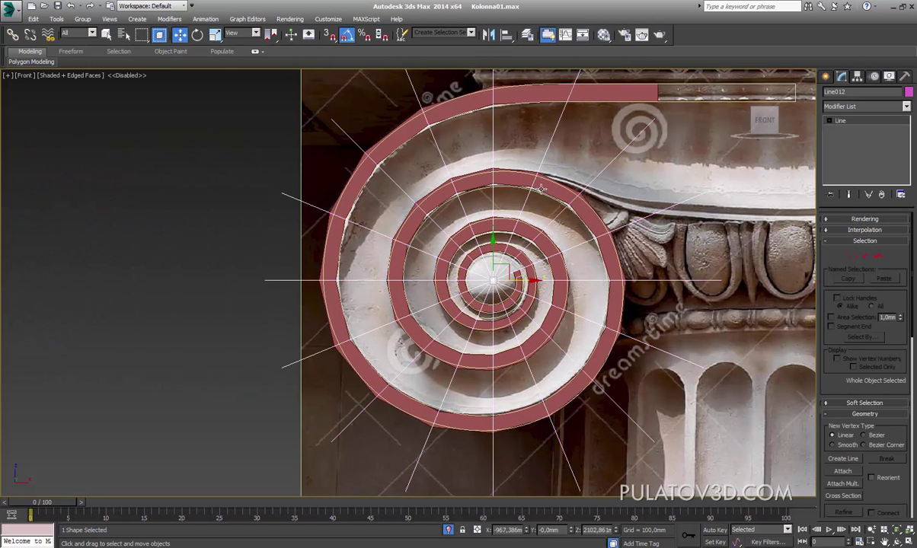
{"action": "key", "text": "F3"}
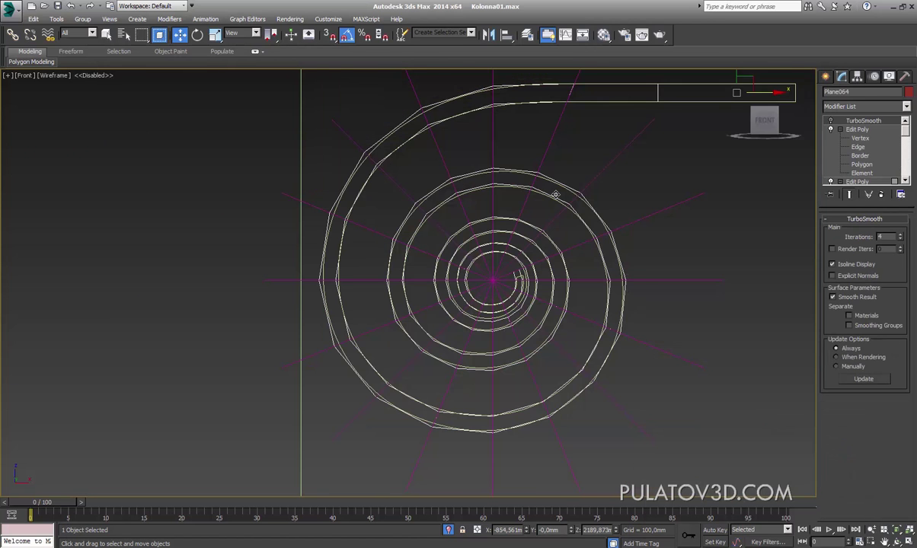
{"action": "key", "text": "F3"}
{"action": "mouse_move", "coordinate": [552, 251]}
{"action": "middle_mouse_down"}
{"action": "mouse_move", "coordinate": [516, 278]}
{"action": "mouse_move", "coordinate": [503, 258]}
{"action": "middle_mouse_up"}
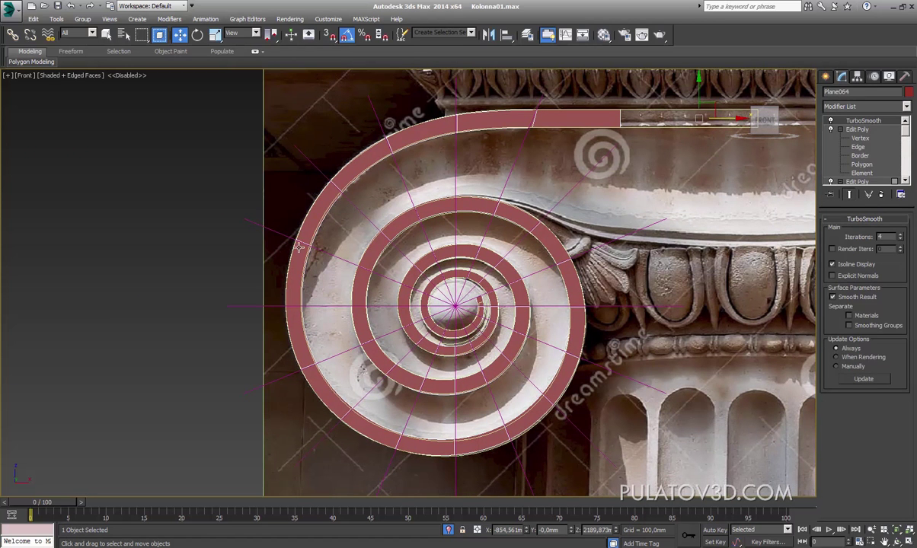
{"action": "scroll", "coordinate": [454, 432], "scroll_direction": "up", "scroll_amount": 2}
{"action": "scroll", "coordinate": [518, 405], "scroll_direction": "up", "scroll_amount": 2}
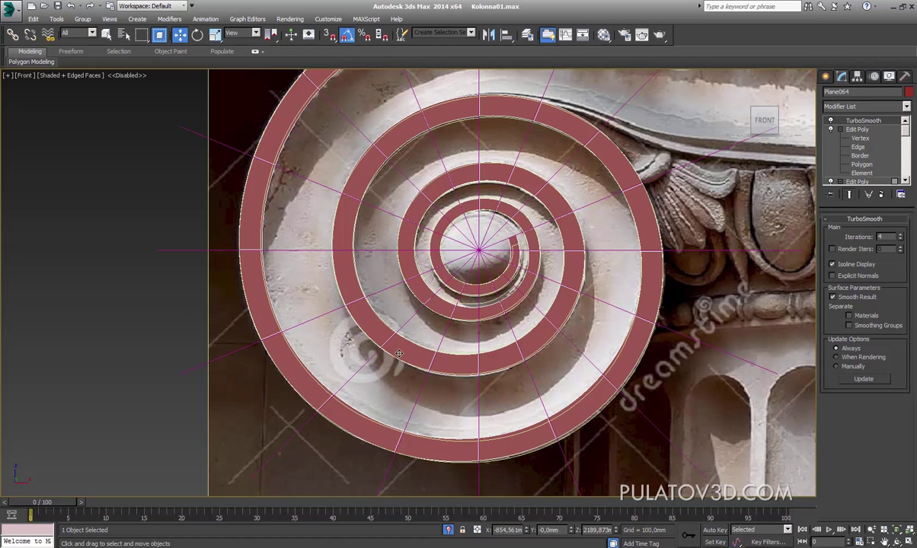
{"action": "scroll", "coordinate": [413, 279], "scroll_direction": "up", "scroll_amount": 2}
{"action": "scroll", "coordinate": [414, 280], "scroll_direction": "up", "scroll_amount": 1}
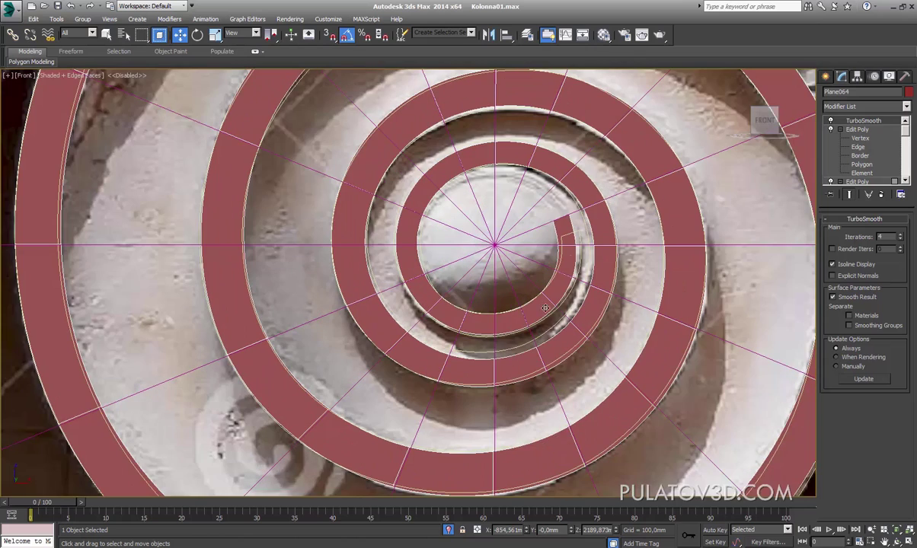
{"action": "scroll", "coordinate": [577, 240], "scroll_direction": "down", "scroll_amount": 1}
{"action": "scroll", "coordinate": [576, 244], "scroll_direction": "up", "scroll_amount": 2}
{"action": "scroll", "coordinate": [577, 251], "scroll_direction": "down", "scroll_amount": 1}
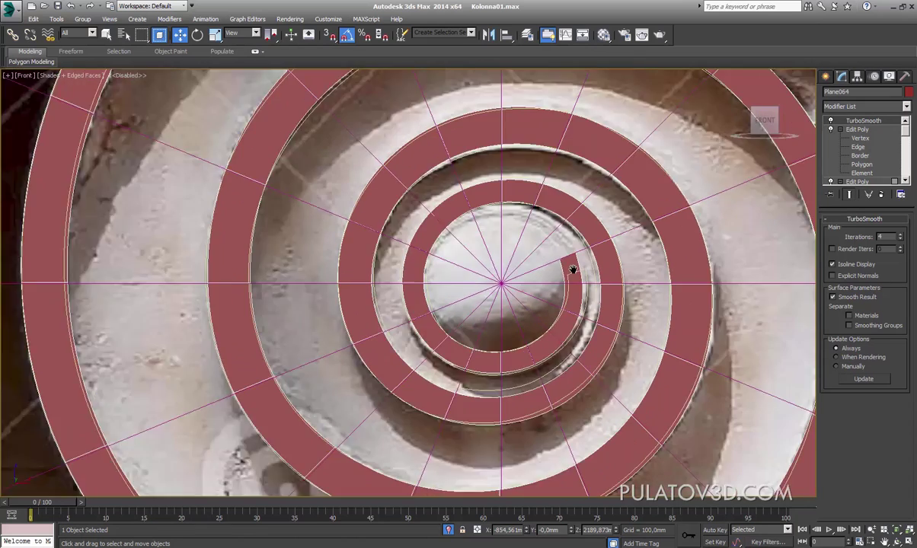
{"action": "scroll", "coordinate": [577, 257], "scroll_direction": "down", "scroll_amount": 1}
{"action": "scroll", "coordinate": [581, 273], "scroll_direction": "up", "scroll_amount": 2}
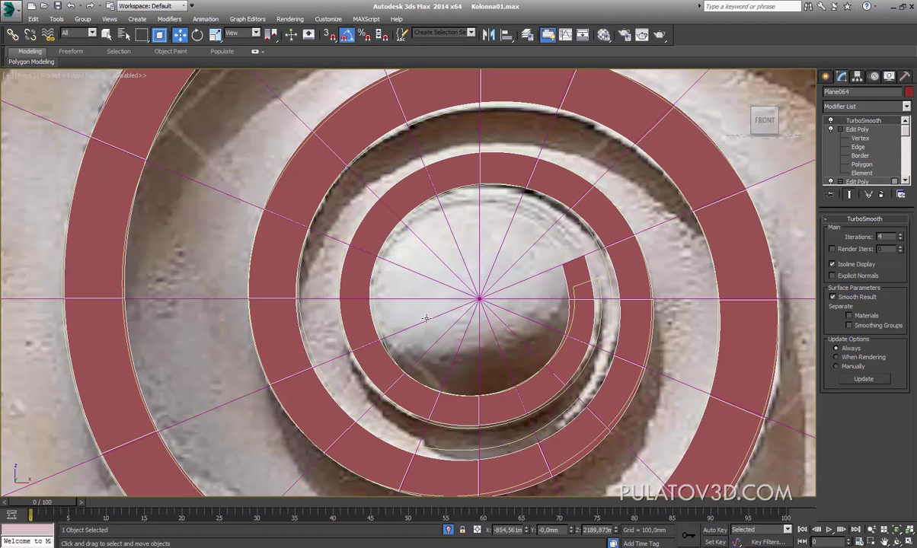
{"action": "scroll", "coordinate": [427, 319], "scroll_direction": "down", "scroll_amount": 2}
{"action": "scroll", "coordinate": [498, 323], "scroll_direction": "down", "scroll_amount": 5}
{"action": "left_click", "coordinate": [488, 267]}
{"action": "scroll", "coordinate": [516, 276], "scroll_direction": "up", "scroll_amount": 5}
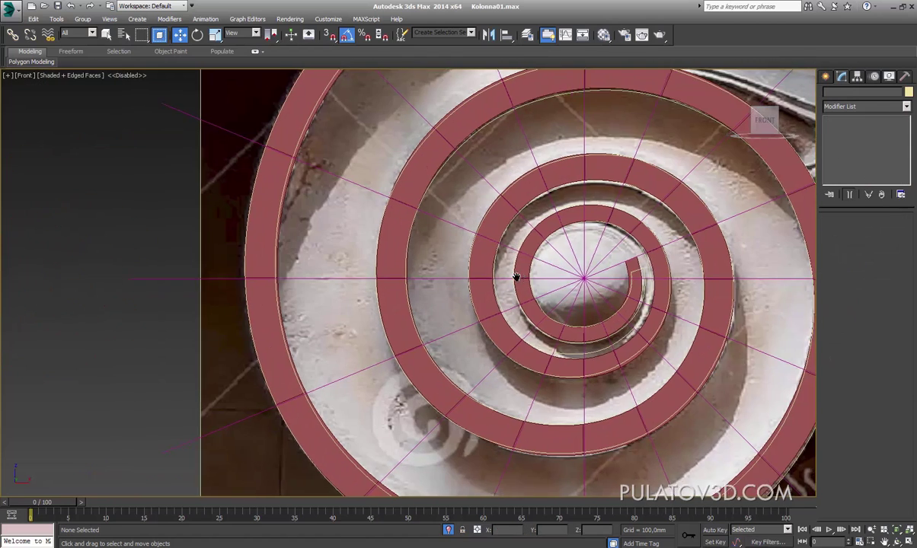
{"action": "left_click", "coordinate": [491, 263]}
{"action": "scroll", "coordinate": [492, 268], "scroll_direction": "up", "scroll_amount": 2}
{"action": "scroll", "coordinate": [477, 236], "scroll_direction": "up", "scroll_amount": 2}
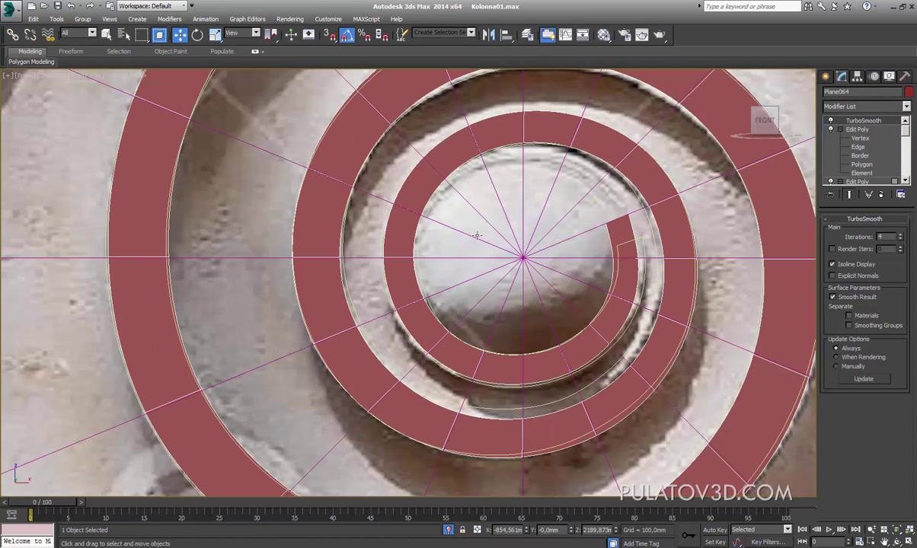
{"action": "key", "text": "F3"}
{"action": "key", "text": "F3"}
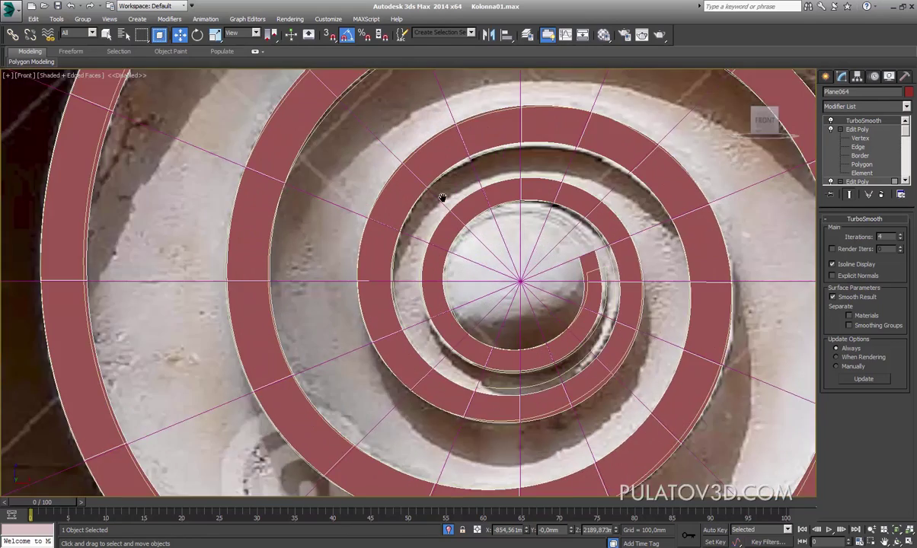
{"action": "scroll", "coordinate": [561, 325], "scroll_direction": "down", "scroll_amount": 5}
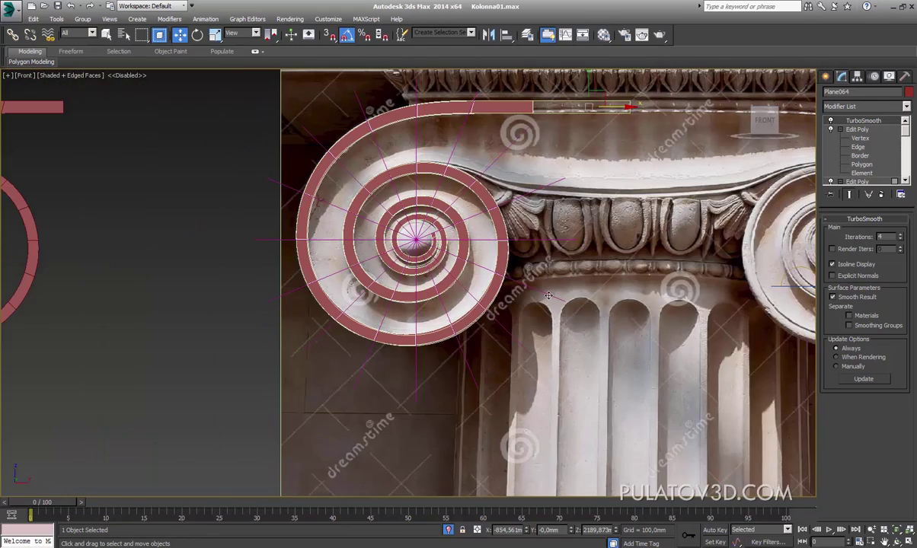
{"action": "scroll", "coordinate": [403, 258], "scroll_direction": "up", "scroll_amount": 4}
{"action": "scroll", "coordinate": [419, 272], "scroll_direction": "up", "scroll_amount": 2}
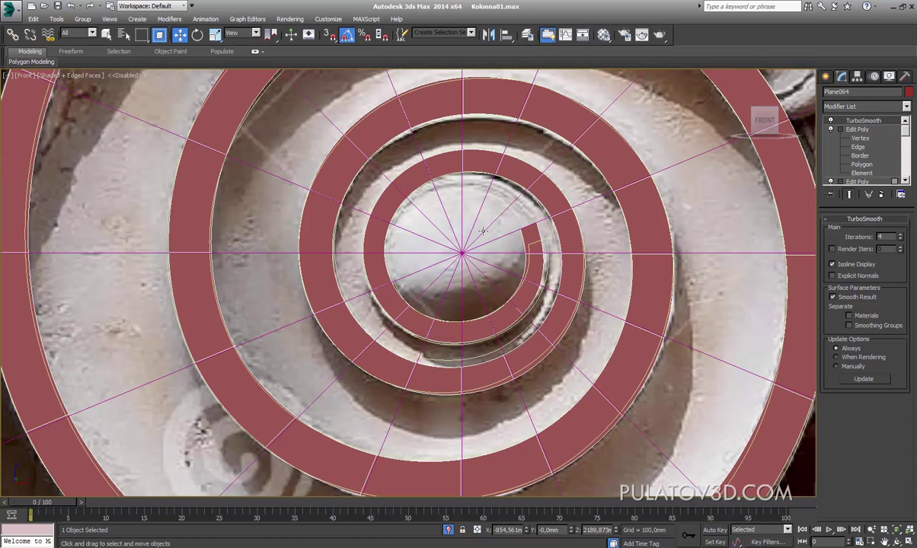
{"action": "scroll", "coordinate": [488, 252], "scroll_direction": "up", "scroll_amount": 3}
{"action": "scroll", "coordinate": [494, 267], "scroll_direction": "down", "scroll_amount": 1}
{"action": "middle_click_drag", "start_coordinate": [494, 266], "coordinate": [499, 283]}
{"action": "scroll", "coordinate": [499, 283], "scroll_direction": "down", "scroll_amount": 1}
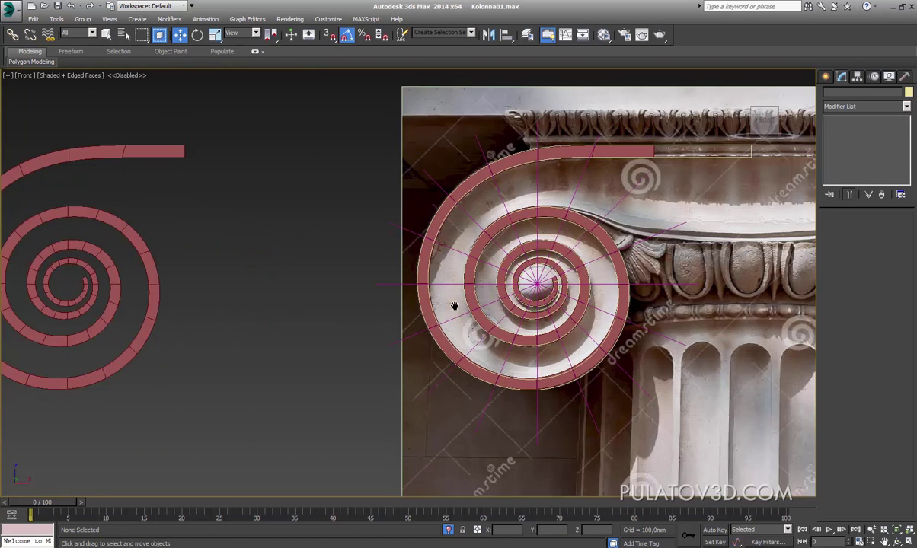
{"action": "scroll", "coordinate": [450, 297], "scroll_direction": "up", "scroll_amount": 2}
{"action": "scroll", "coordinate": [533, 220], "scroll_direction": "up", "scroll_amount": 2}
{"action": "middle_click_drag", "start_coordinate": [579, 220], "coordinate": [522, 195]}
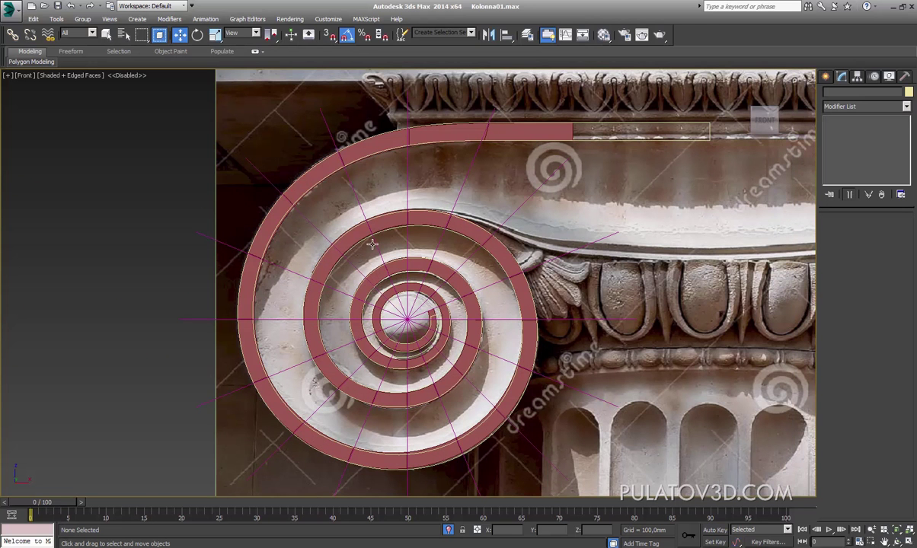
{"action": "scroll", "coordinate": [542, 228], "scroll_direction": "down", "scroll_amount": 1}
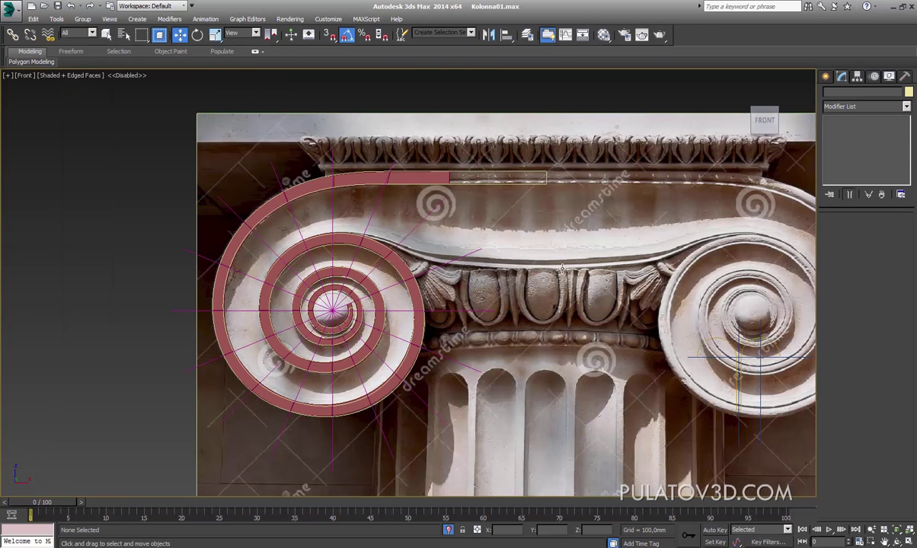
{"action": "middle_click_drag", "start_coordinate": [461, 255], "coordinate": [556, 250]}
{"action": "scroll", "coordinate": [495, 252], "scroll_direction": "up", "scroll_amount": 2}
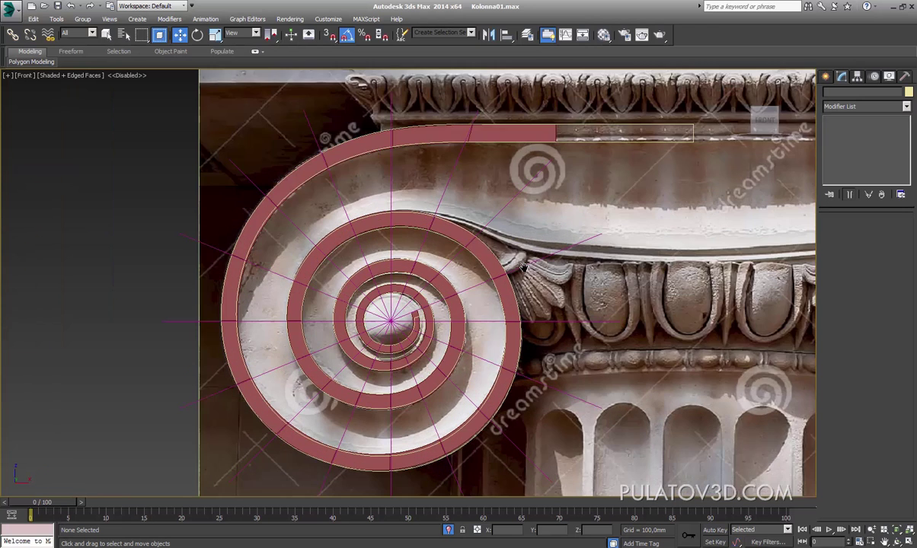
{"action": "middle_click_drag", "start_coordinate": [492, 252], "coordinate": [518, 251]}
{"action": "scroll", "coordinate": [468, 243], "scroll_direction": "up", "scroll_amount": 2}
{"action": "scroll", "coordinate": [495, 257], "scroll_direction": "up", "scroll_amount": 1}
{"action": "scroll", "coordinate": [555, 266], "scroll_direction": "down", "scroll_amount": 1}
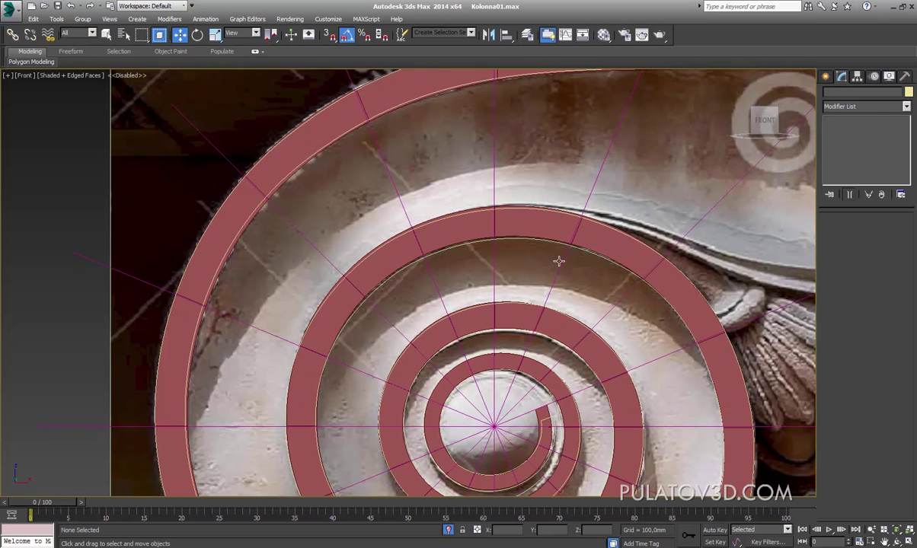
{"action": "scroll", "coordinate": [504, 253], "scroll_direction": "down", "scroll_amount": 1}
{"action": "left_click", "coordinate": [482, 237]}
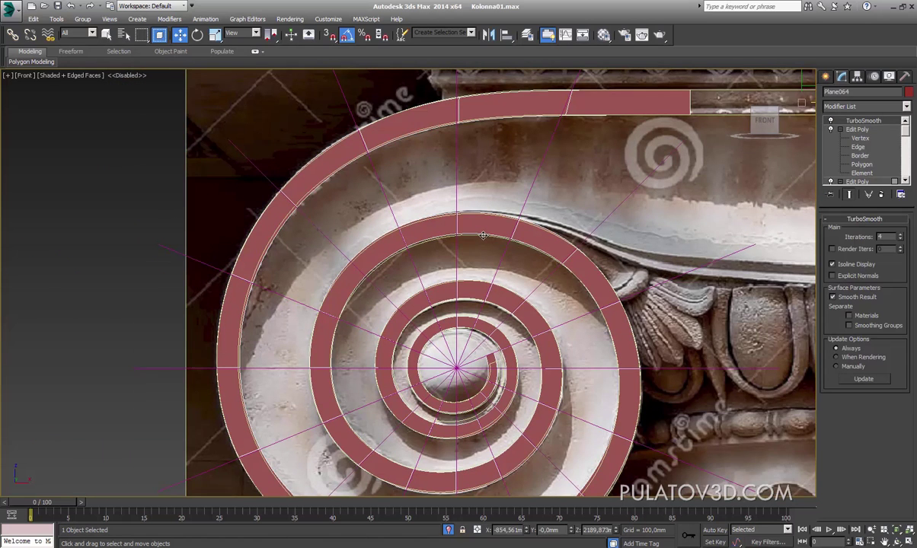
Step: Pan and zoom the Front viewport over the carved capital and the spiral's upper turns
{"action": "middle_click_drag", "start_coordinate": [483, 237], "coordinate": [495, 244]}
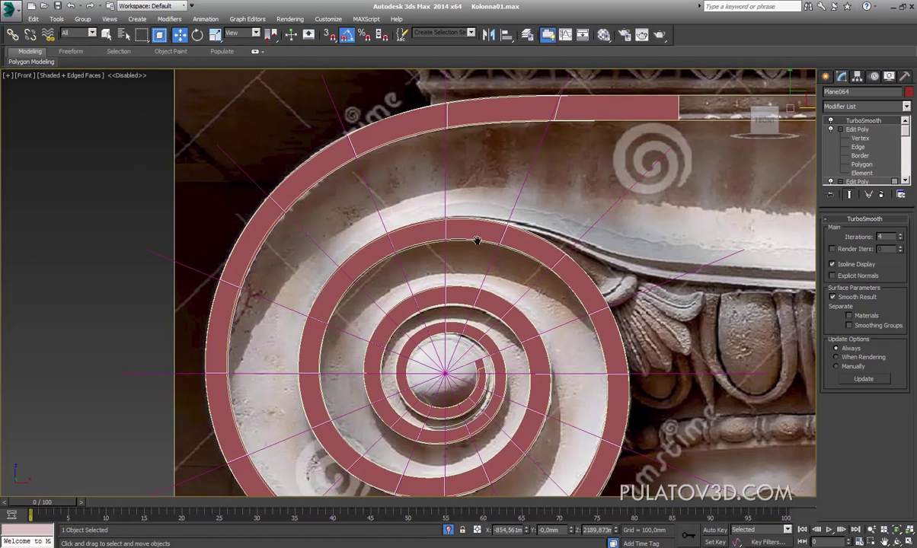
{"action": "scroll", "coordinate": [494, 244], "scroll_direction": "down", "scroll_amount": 2}
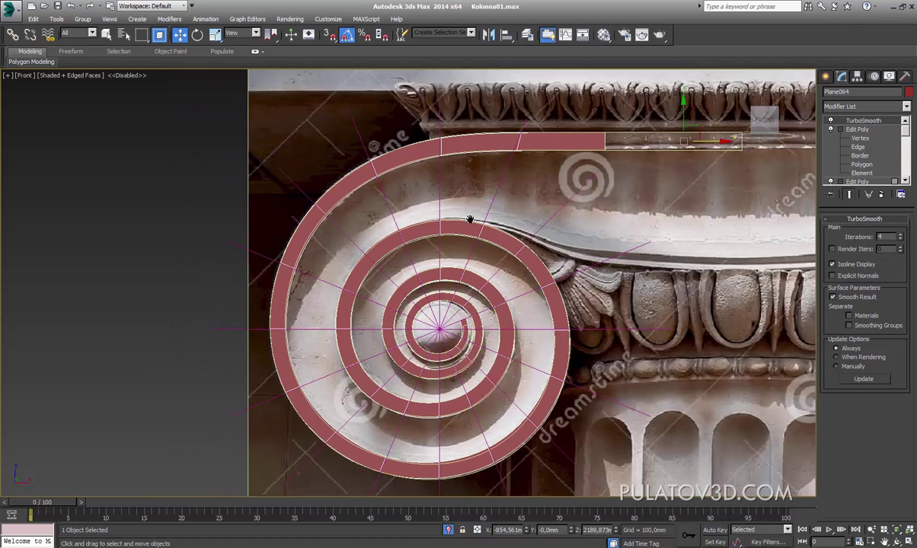
{"action": "scroll", "coordinate": [494, 156], "scroll_direction": "up", "scroll_amount": 2}
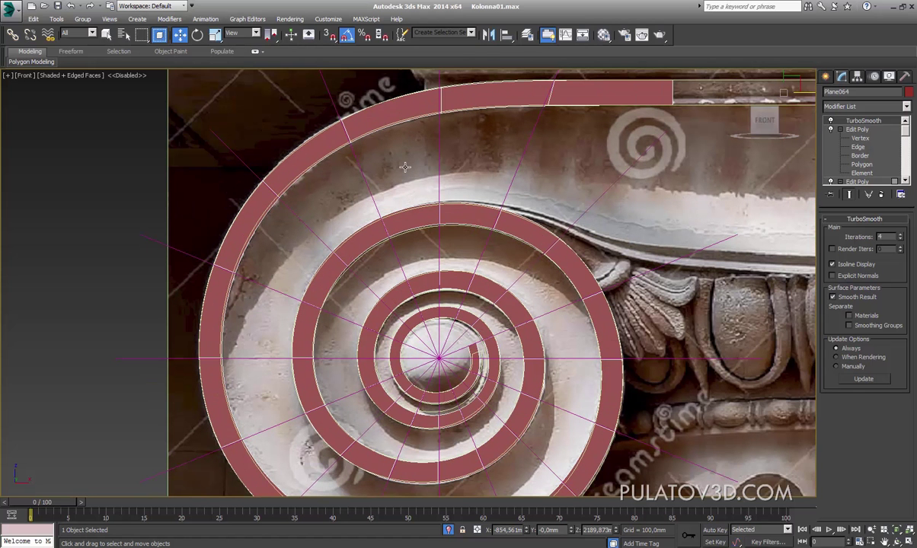
{"action": "middle_click_drag", "start_coordinate": [415, 235], "coordinate": [231, 237]}
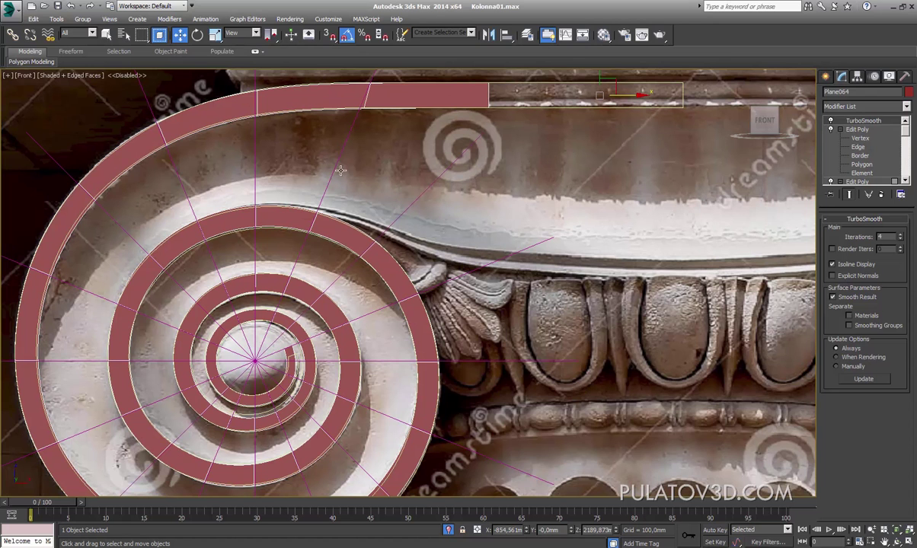
{"action": "middle_click_drag", "start_coordinate": [254, 190], "coordinate": [431, 184]}
{"action": "scroll", "coordinate": [351, 187], "scroll_direction": "up", "scroll_amount": 2}
{"action": "scroll", "coordinate": [339, 211], "scroll_direction": "up", "scroll_amount": 2}
{"action": "scroll", "coordinate": [431, 183], "scroll_direction": "down", "scroll_amount": 5}
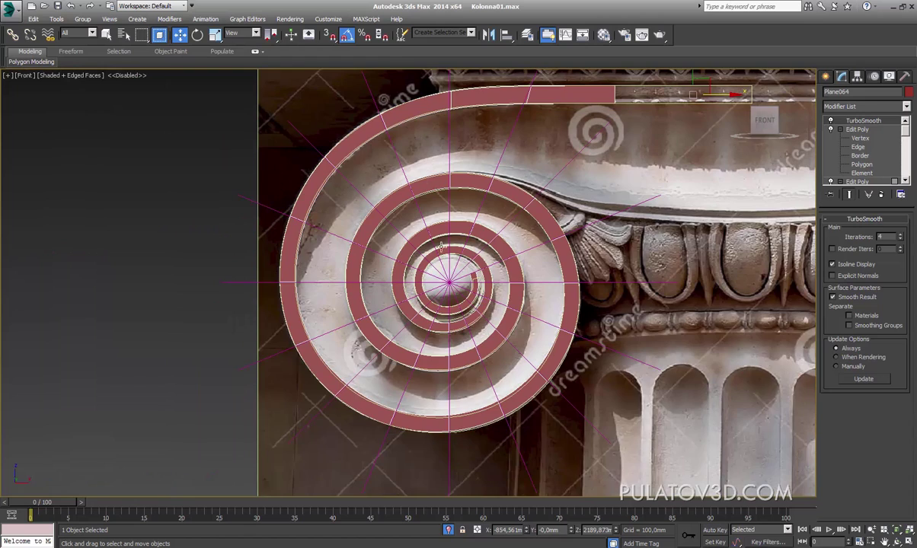
{"action": "scroll", "coordinate": [441, 246], "scroll_direction": "up", "scroll_amount": 1}
{"action": "scroll", "coordinate": [434, 251], "scroll_direction": "up", "scroll_amount": 2}
{"action": "scroll", "coordinate": [385, 173], "scroll_direction": "up", "scroll_amount": 3}
{"action": "middle_click_drag", "start_coordinate": [385, 174], "coordinate": [534, 234]}
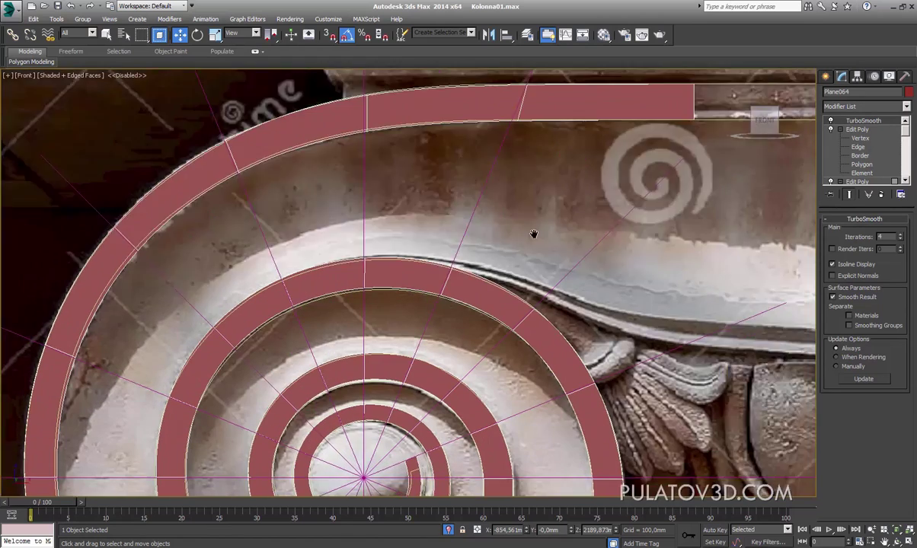
{"action": "scroll", "coordinate": [534, 234], "scroll_direction": "down", "scroll_amount": 3}
{"action": "middle_click_drag", "start_coordinate": [169, 225], "coordinate": [271, 225]}
Step: Reselect the Plane064 spiral and frame it with Z
{"action": "left_click", "coordinate": [272, 221]}
{"action": "scroll", "coordinate": [593, 267], "scroll_direction": "up", "scroll_amount": 3}
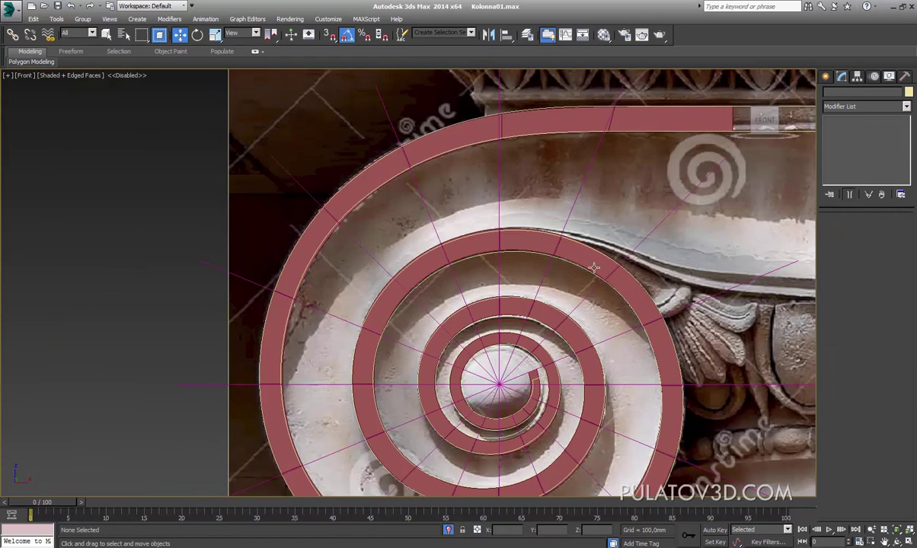
{"action": "left_click", "coordinate": [593, 267]}
{"action": "key", "text": "z"}
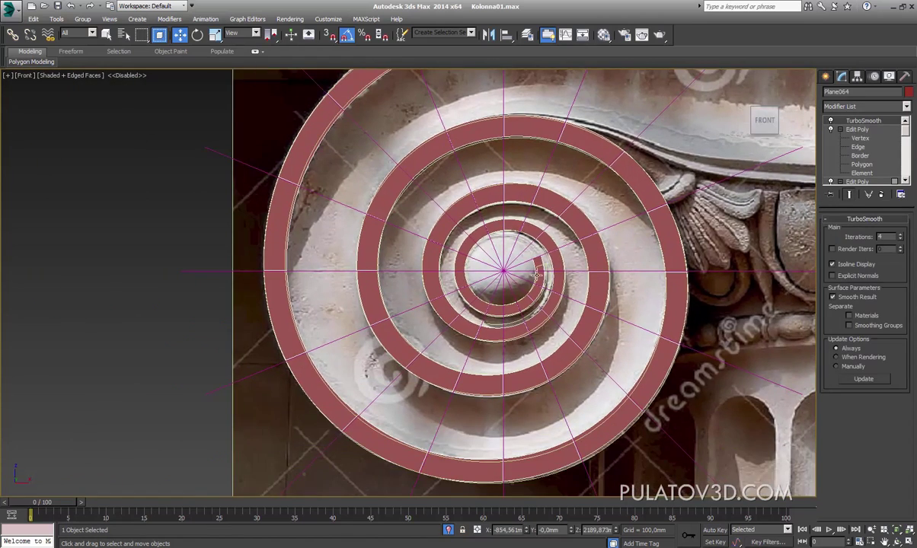
{"action": "scroll", "coordinate": [537, 275], "scroll_direction": "up", "scroll_amount": 2}
{"action": "scroll", "coordinate": [543, 268], "scroll_direction": "up", "scroll_amount": 2}
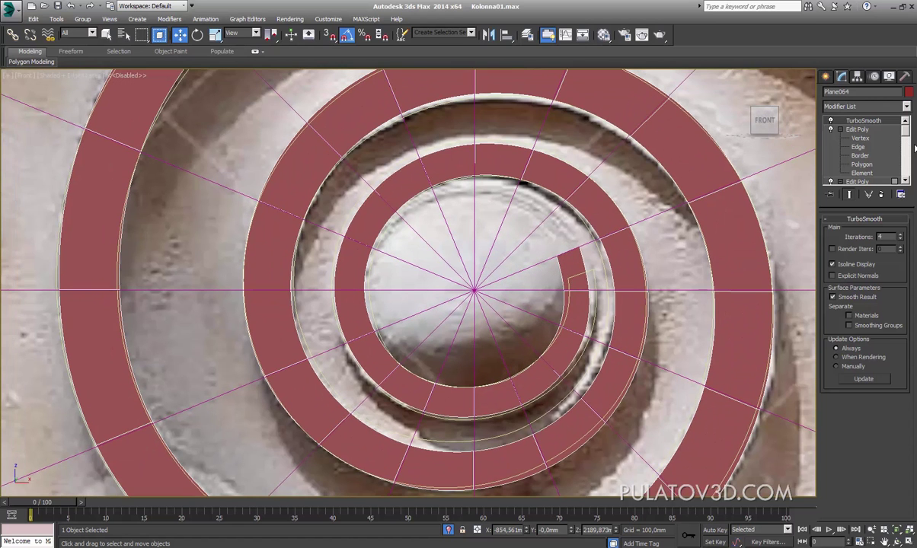
{"action": "scroll", "coordinate": [542, 290], "scroll_direction": "up", "scroll_amount": 1}
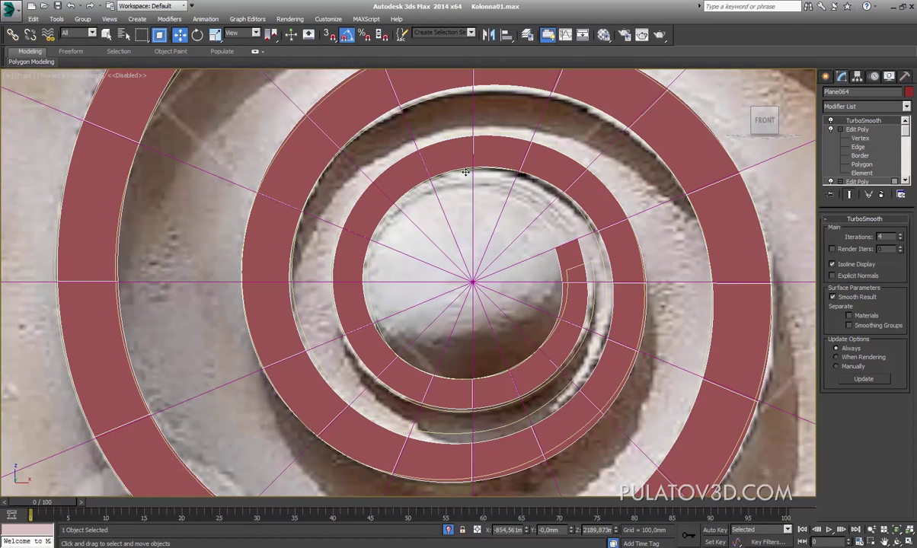
{"action": "scroll", "coordinate": [468, 226], "scroll_direction": "down", "scroll_amount": 2}
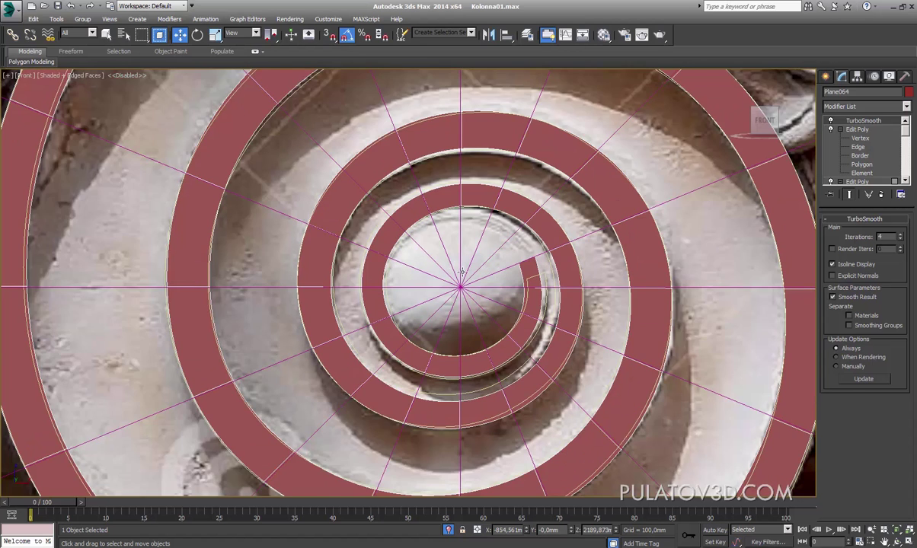
{"action": "scroll", "coordinate": [435, 248], "scroll_direction": "down", "scroll_amount": 2}
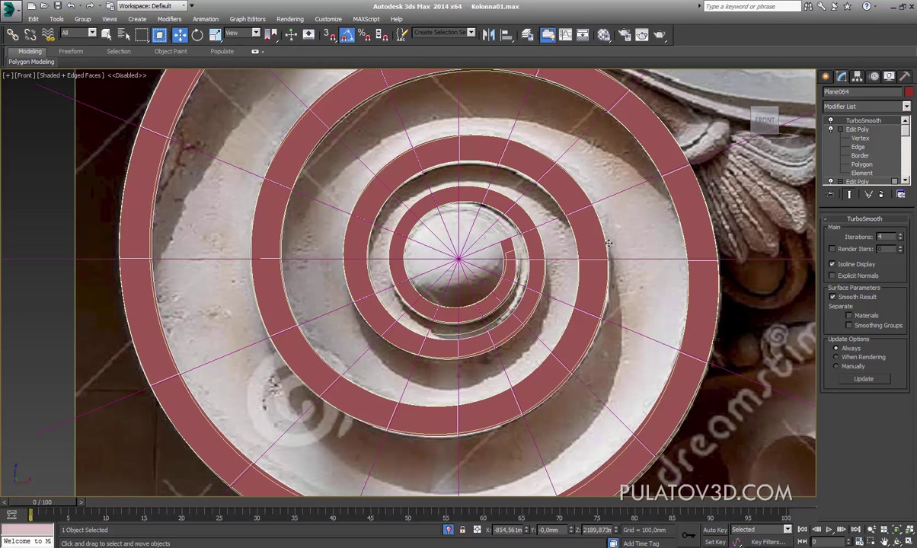
{"action": "scroll", "coordinate": [465, 232], "scroll_direction": "up", "scroll_amount": 2}
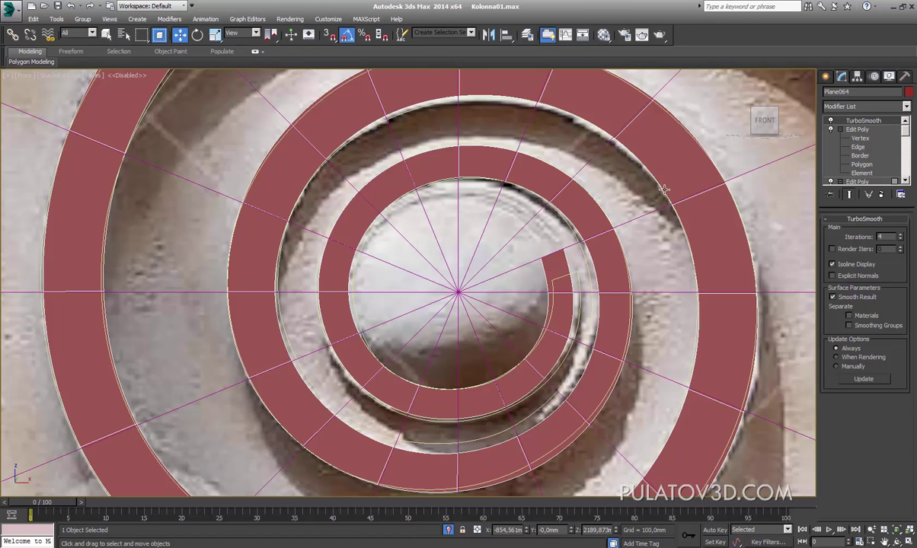
{"action": "scroll", "coordinate": [614, 227], "scroll_direction": "down", "scroll_amount": 3}
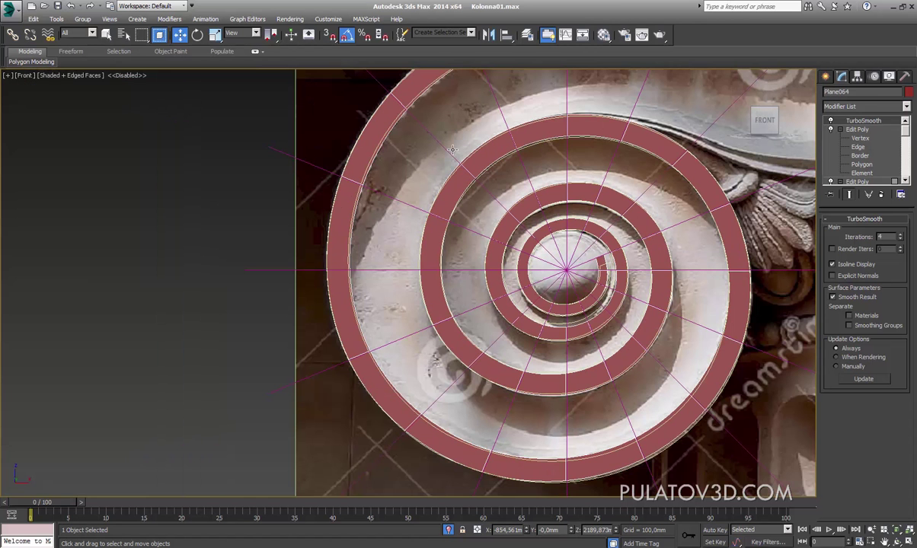
Step: Zoom in close on the spiral's eye over the photo's round boss
{"action": "middle_click_drag", "start_coordinate": [508, 278], "coordinate": [385, 268]}
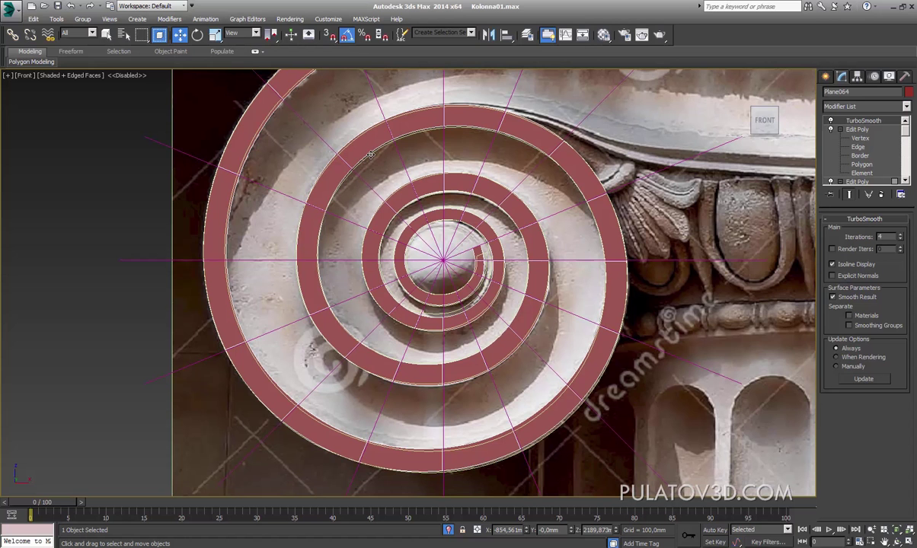
{"action": "scroll", "coordinate": [234, 222], "scroll_direction": "up", "scroll_amount": 4}
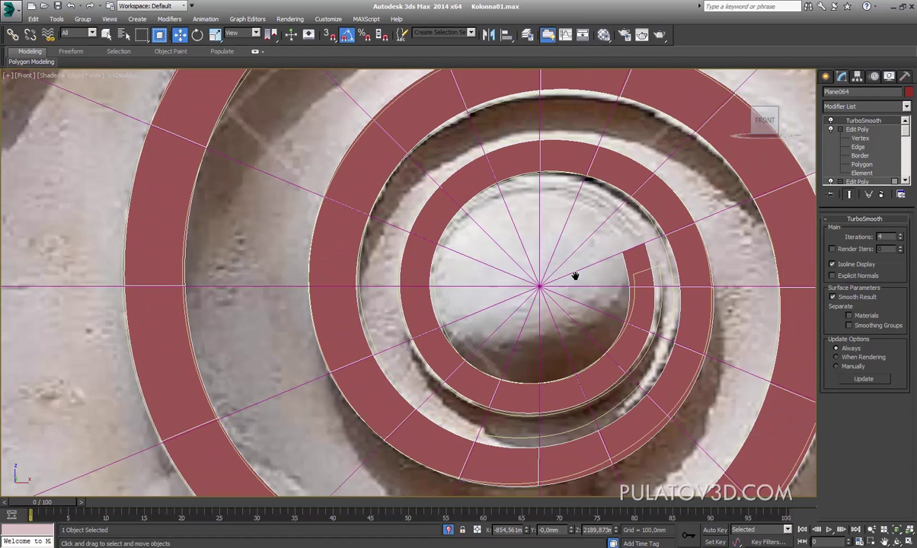
{"action": "middle_click_drag", "start_coordinate": [577, 274], "coordinate": [494, 226]}
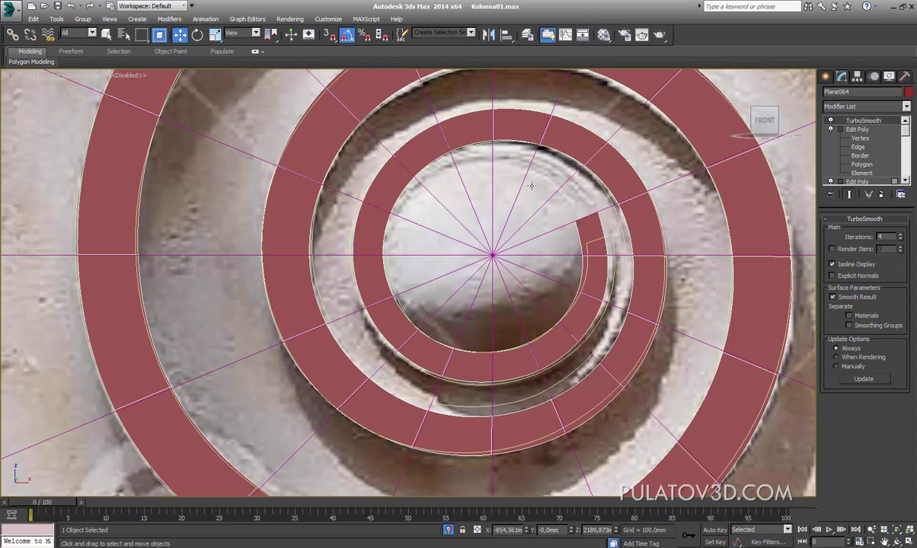
{"action": "scroll", "coordinate": [560, 221], "scroll_direction": "down", "scroll_amount": 3}
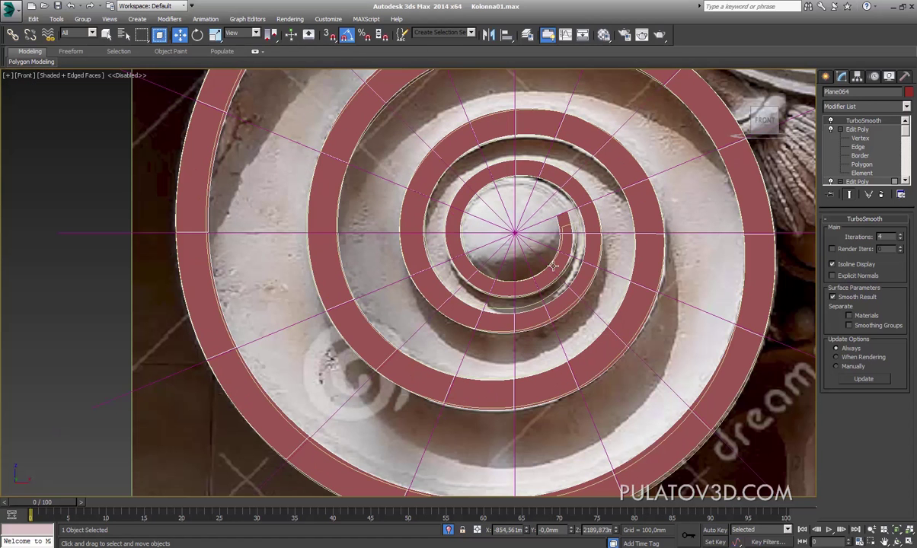
{"action": "scroll", "coordinate": [572, 244], "scroll_direction": "up", "scroll_amount": 3}
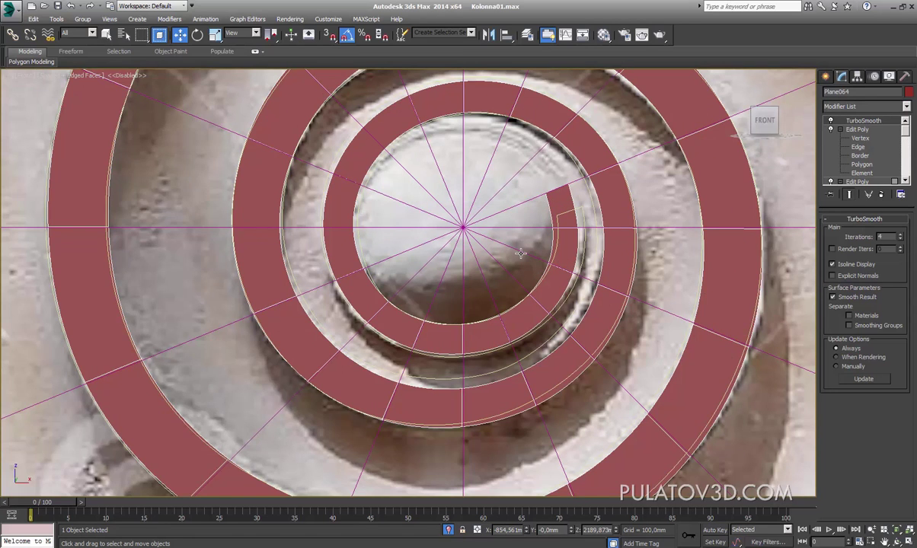
{"action": "scroll", "coordinate": [521, 253], "scroll_direction": "down", "scroll_amount": 2}
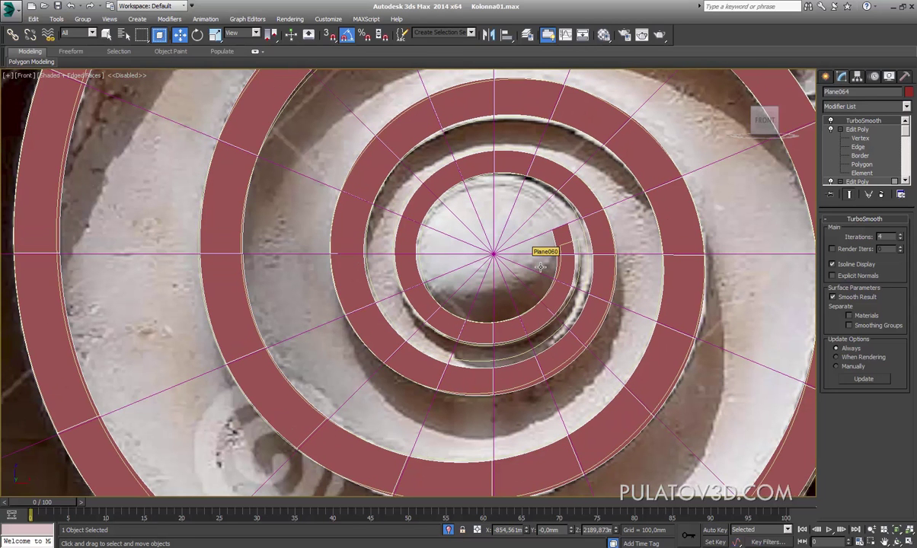
{"action": "scroll", "coordinate": [552, 261], "scroll_direction": "up", "scroll_amount": 2}
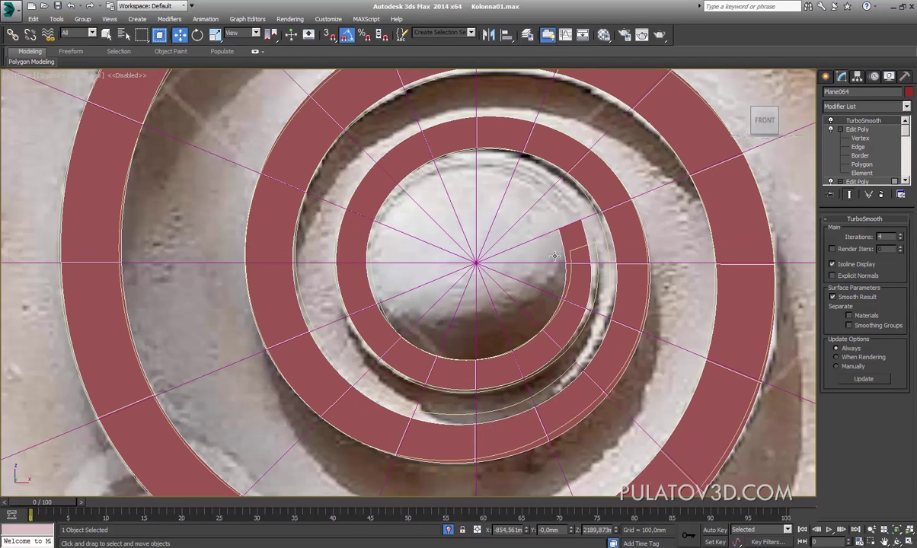
{"action": "middle_click_drag", "start_coordinate": [553, 256], "coordinate": [571, 271]}
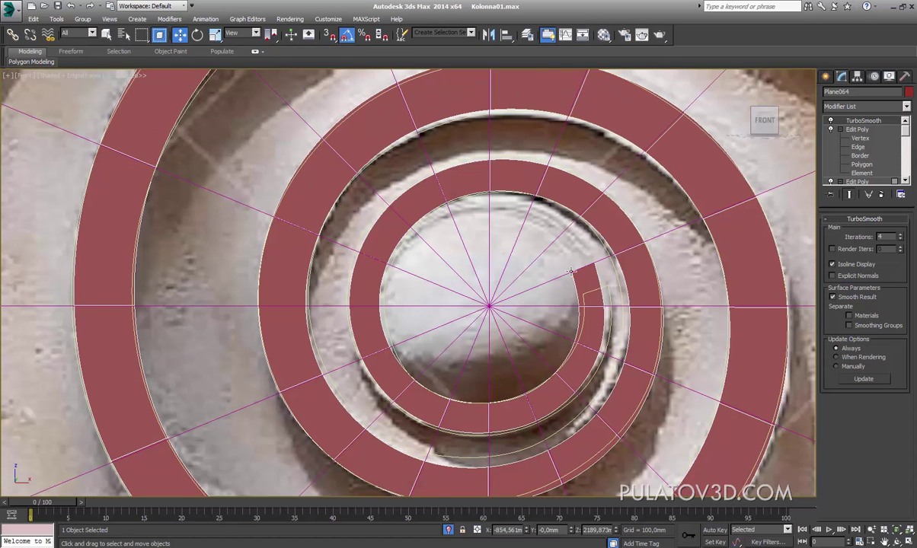
{"action": "scroll", "coordinate": [570, 272], "scroll_direction": "down", "scroll_amount": 2}
Step: Draw a circle spline outward from the spiral's eye using Create > Shapes > Circle
{"action": "scroll", "coordinate": [567, 381], "scroll_direction": "up", "scroll_amount": 2}
{"action": "left_click", "coordinate": [827, 77]}
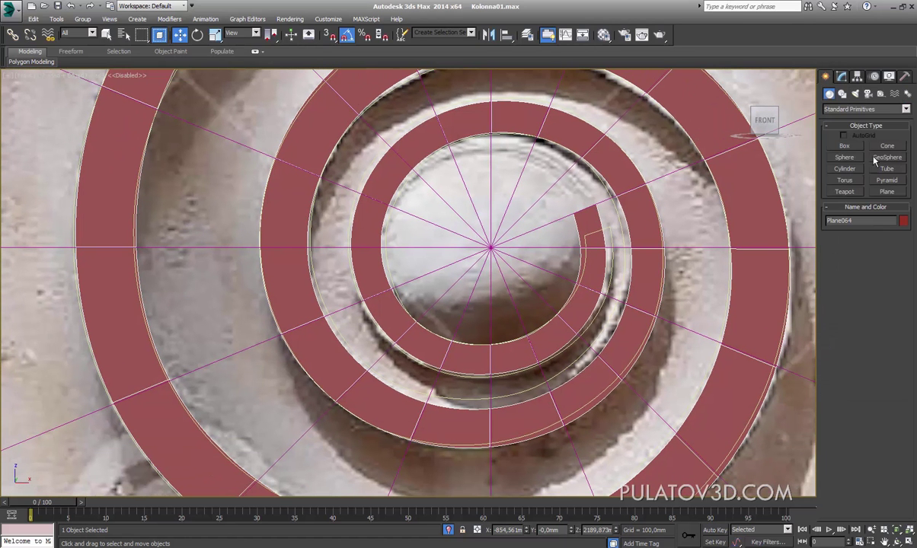
{"action": "left_click", "coordinate": [842, 94]}
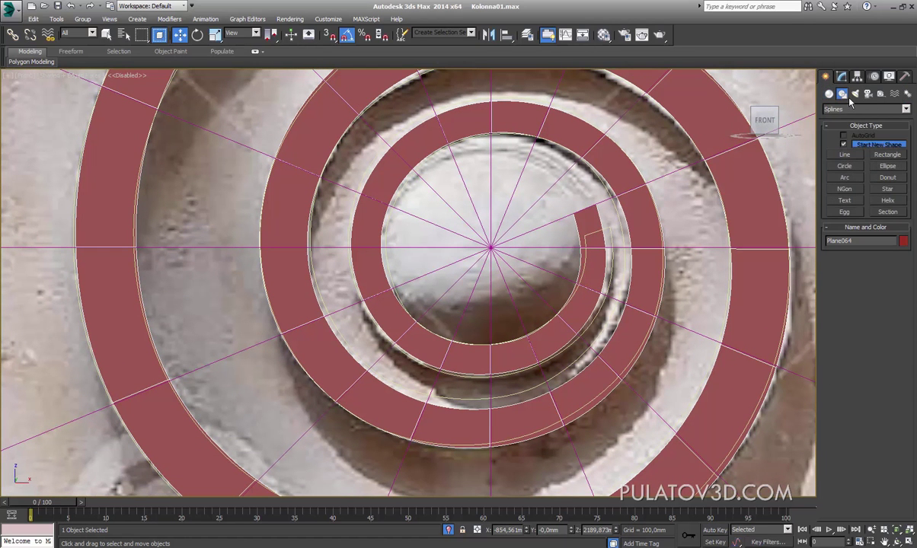
{"action": "left_click", "coordinate": [845, 166]}
{"action": "scroll", "coordinate": [478, 259], "scroll_direction": "up", "scroll_amount": 3}
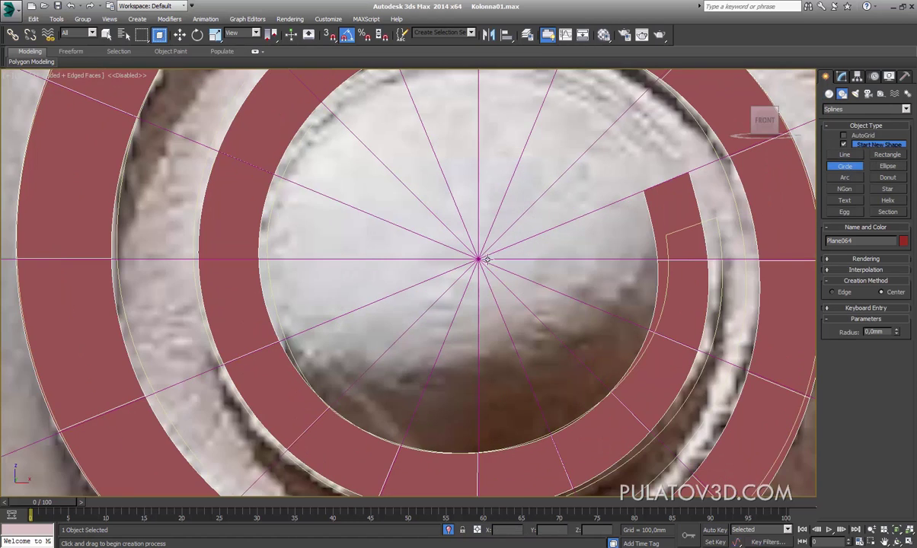
{"action": "scroll", "coordinate": [482, 264], "scroll_direction": "down", "scroll_amount": 3}
{"action": "mouse_move", "coordinate": [479, 271]}
{"action": "left_mouse_down"}
{"action": "mouse_move", "coordinate": [544, 345]}
{"action": "mouse_move", "coordinate": [512, 320]}
{"action": "left_mouse_up"}
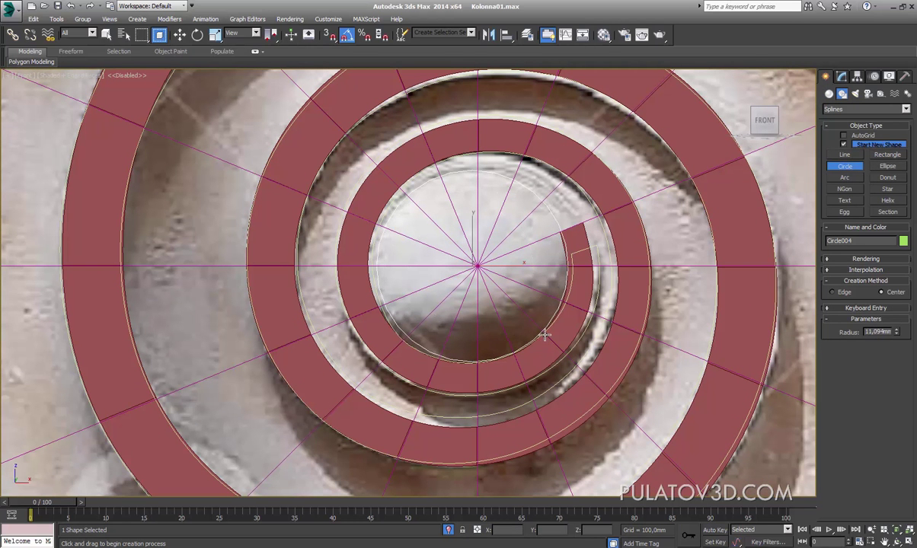
{"action": "key", "text": "w"}
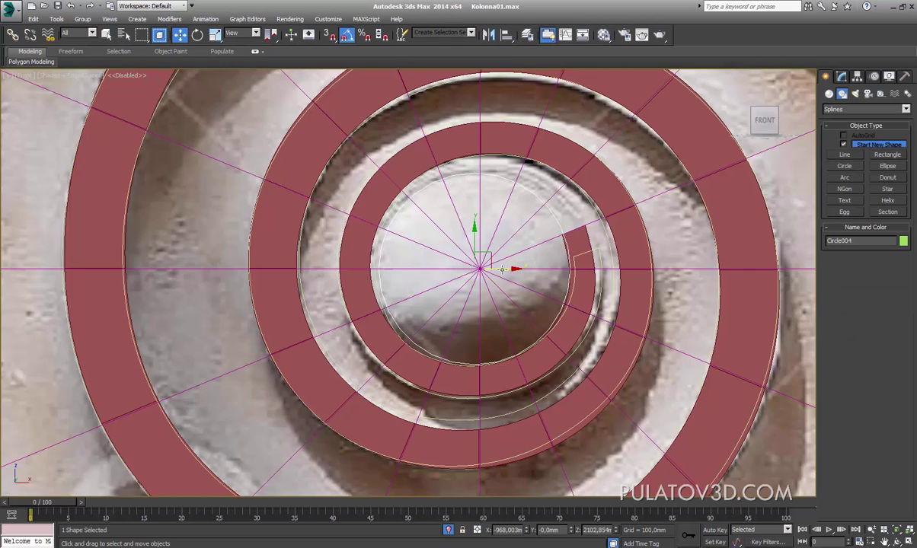
{"action": "key", "text": "F3"}
{"action": "key", "text": "F3"}
{"action": "key", "text": "F3"}
{"action": "key", "text": "F3"}
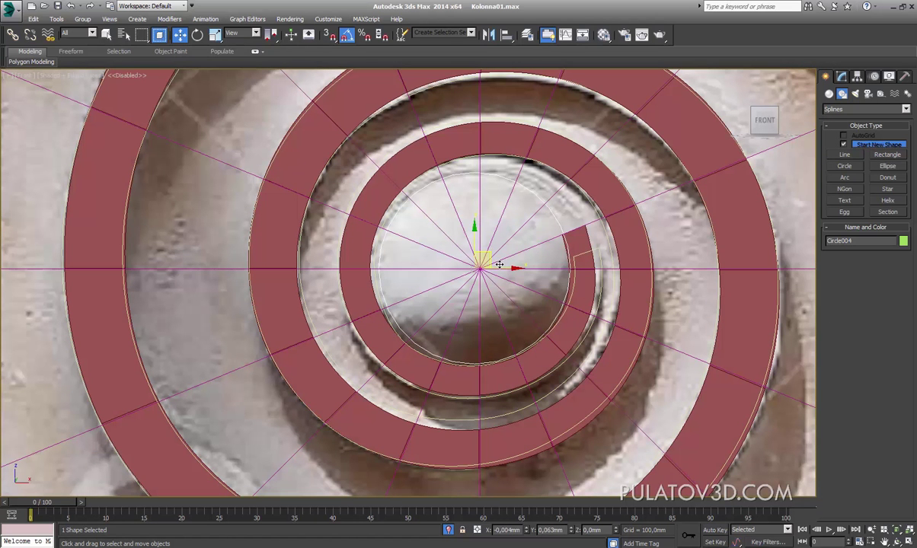
{"action": "mouse_move", "coordinate": [765, 121]}
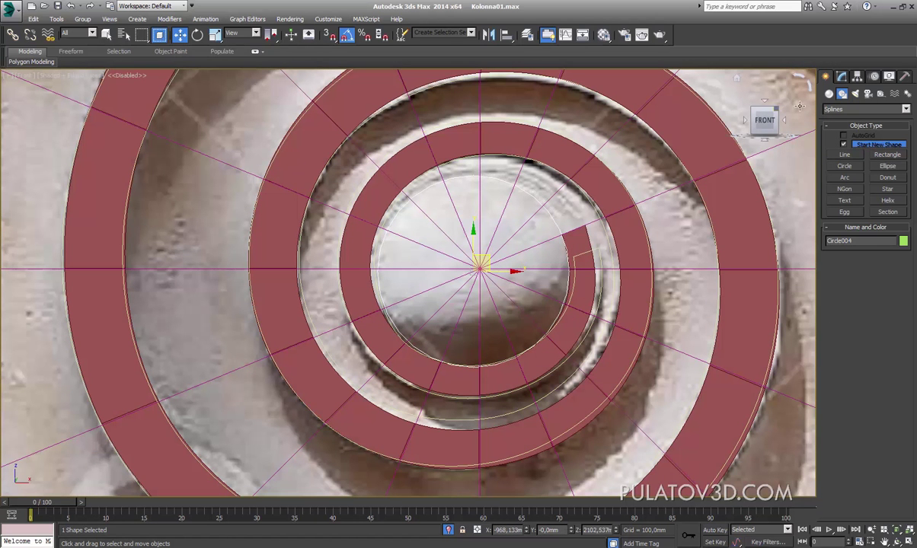
Step: Enlarge the circle's radius slightly in the Modify panel to fit the boss, then reselect Plane064
{"action": "left_click", "coordinate": [842, 77]}
{"action": "key", "text": "F3"}
{"action": "middle_click_drag", "start_coordinate": [431, 238], "coordinate": [471, 297]}
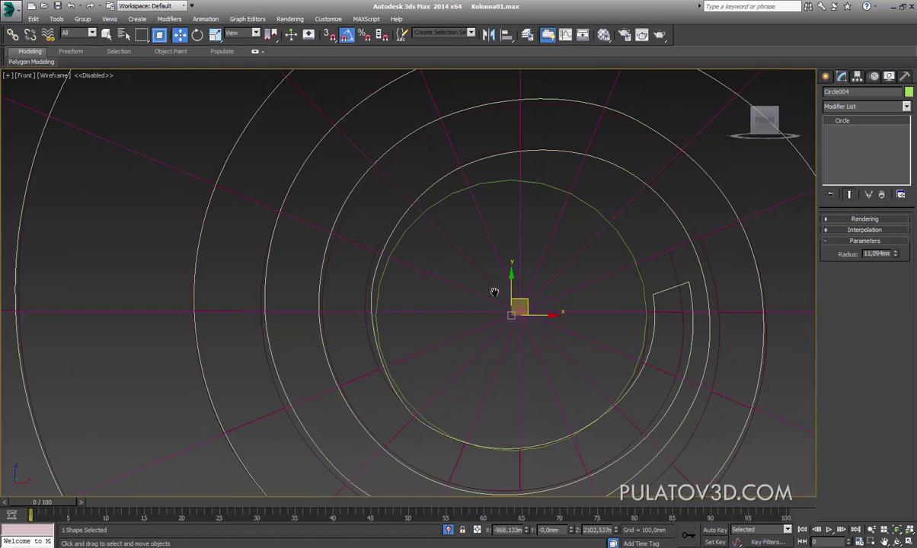
{"action": "key", "text": "F3"}
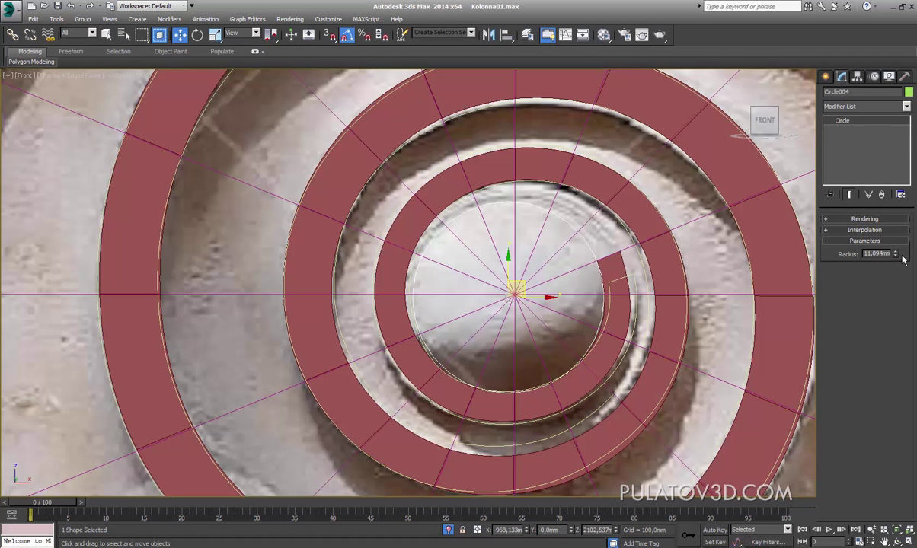
{"action": "left_click_drag", "start_coordinate": [897, 256], "coordinate": [897, 253]}
{"action": "left_click", "coordinate": [639, 210]}
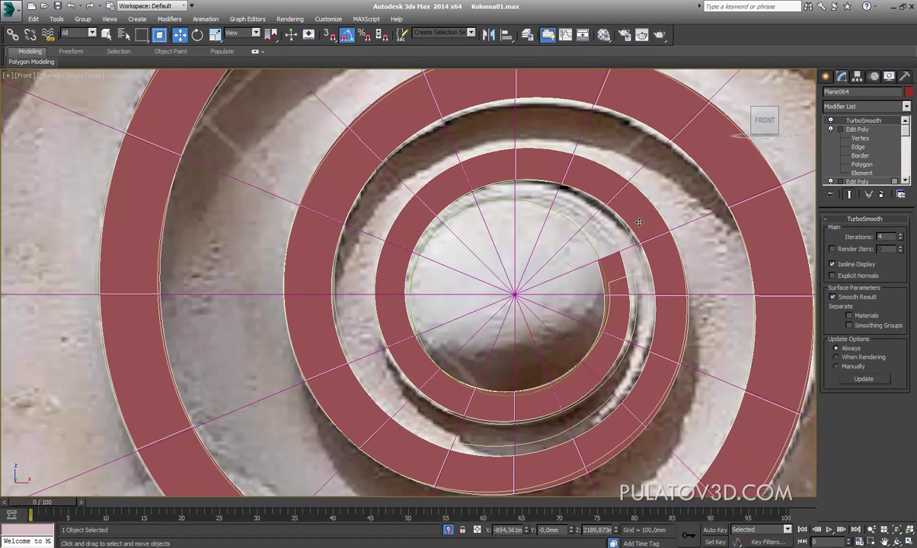
Step: Change a display setting in the spiral mesh's Object Properties
{"action": "right_click", "coordinate": [639, 221]}
{"action": "left_click", "coordinate": [598, 258]}
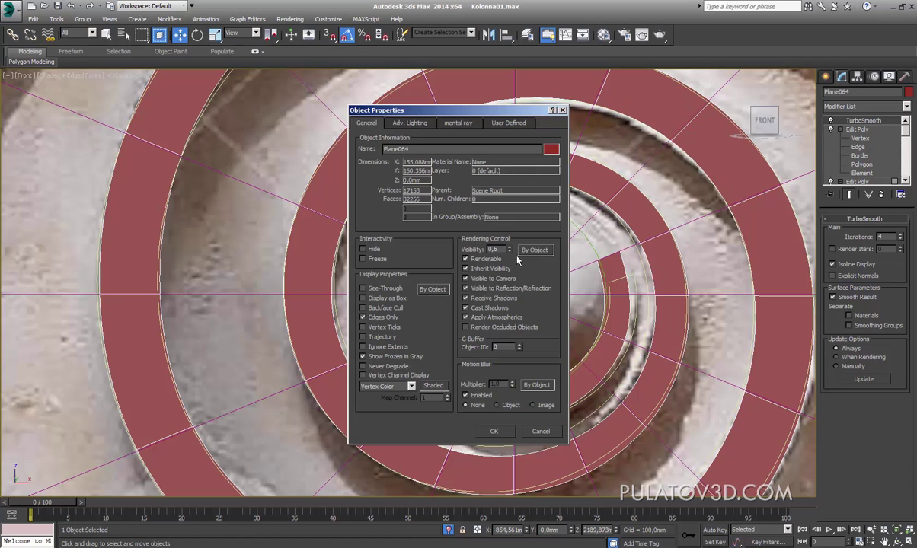
{"action": "left_click", "coordinate": [494, 431]}
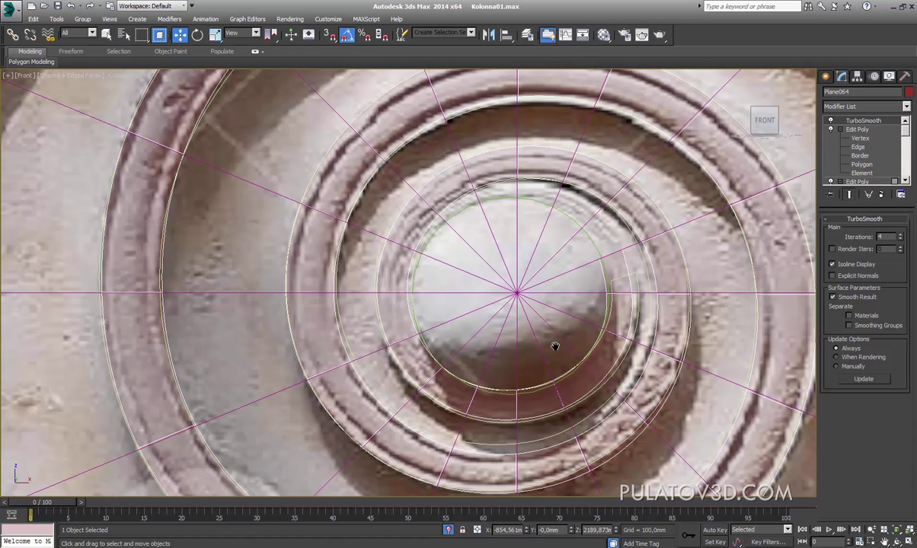
Step: Move Circle004 onto the spiral's hub and set its radius to 11,644 mm
{"action": "left_click", "coordinate": [547, 216]}
{"action": "middle_click_drag", "start_coordinate": [570, 275], "coordinate": [570, 283]}
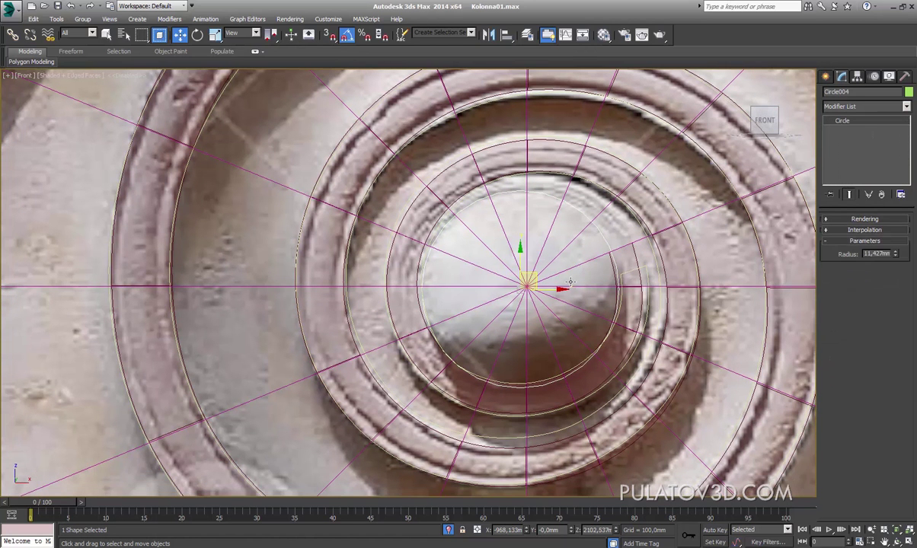
{"action": "left_click_drag", "start_coordinate": [546, 282], "coordinate": [550, 282]}
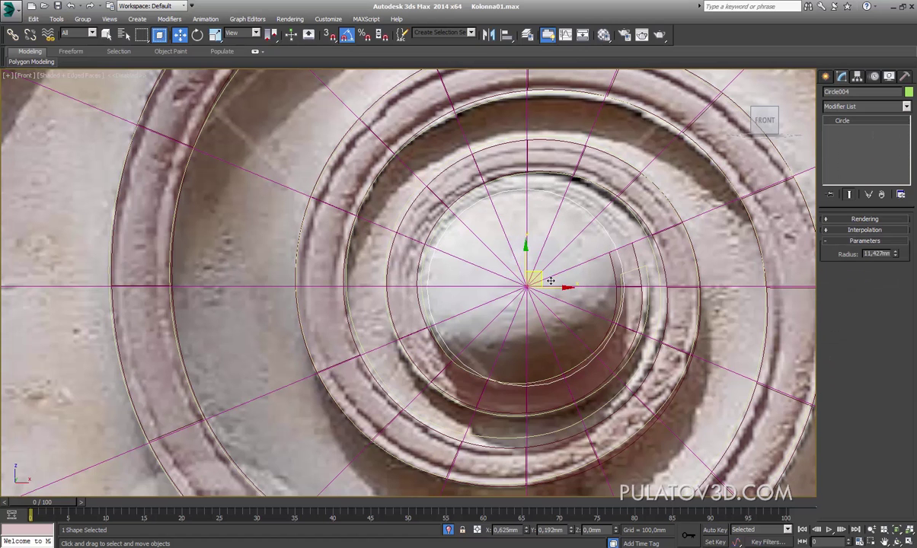
{"action": "left_click_drag", "start_coordinate": [894, 253], "coordinate": [882, 265]}
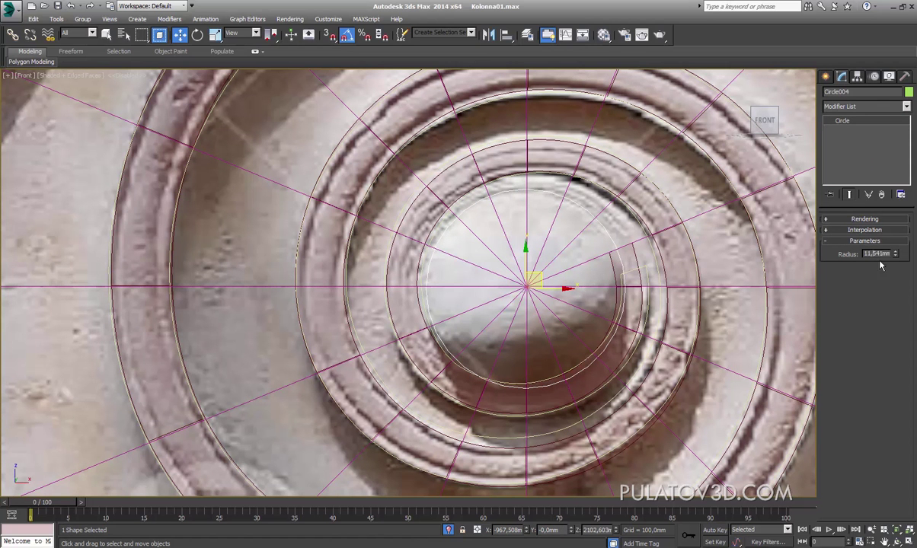
{"action": "type", "text": "2"}
{"action": "key", "text": "Return"}
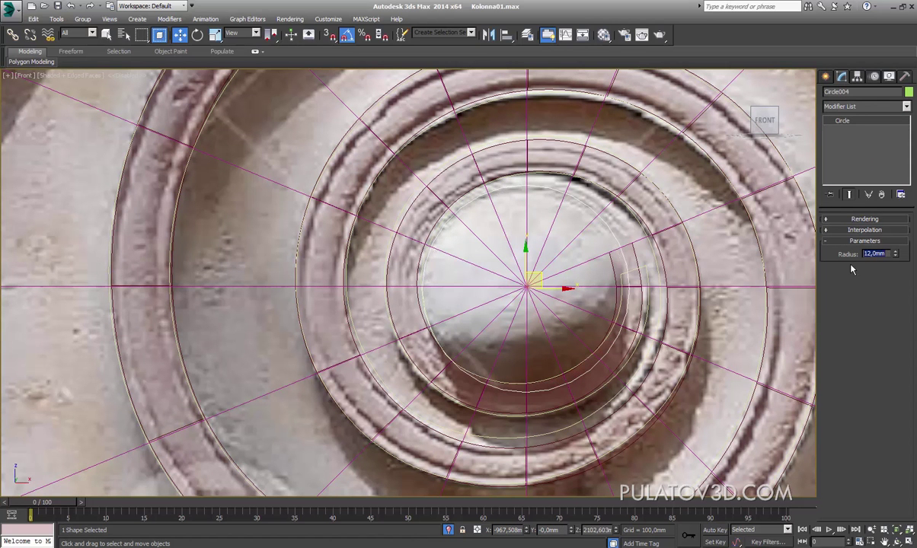
{"action": "middle_click_drag", "start_coordinate": [561, 263], "coordinate": [562, 274]}
{"action": "left_click_drag", "start_coordinate": [550, 293], "coordinate": [545, 295]}
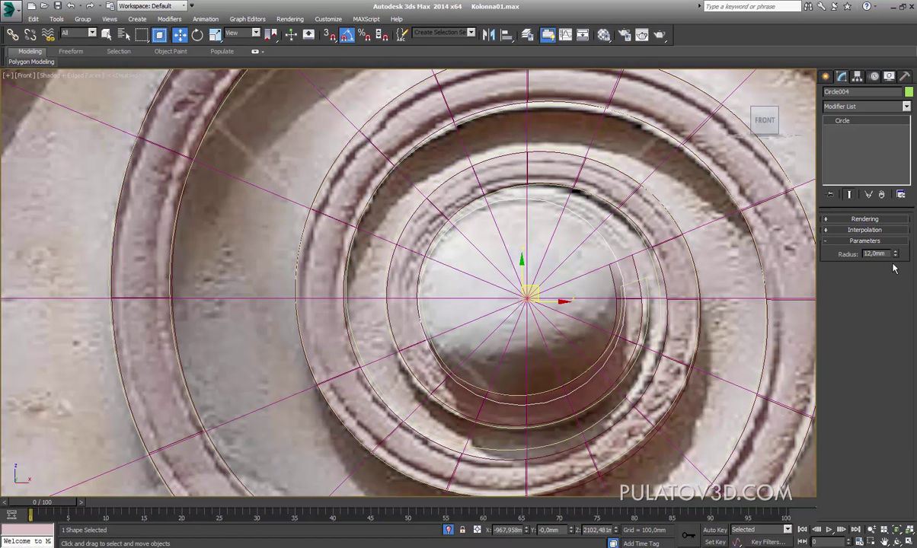
{"action": "left_click_drag", "start_coordinate": [894, 268], "coordinate": [901, 265]}
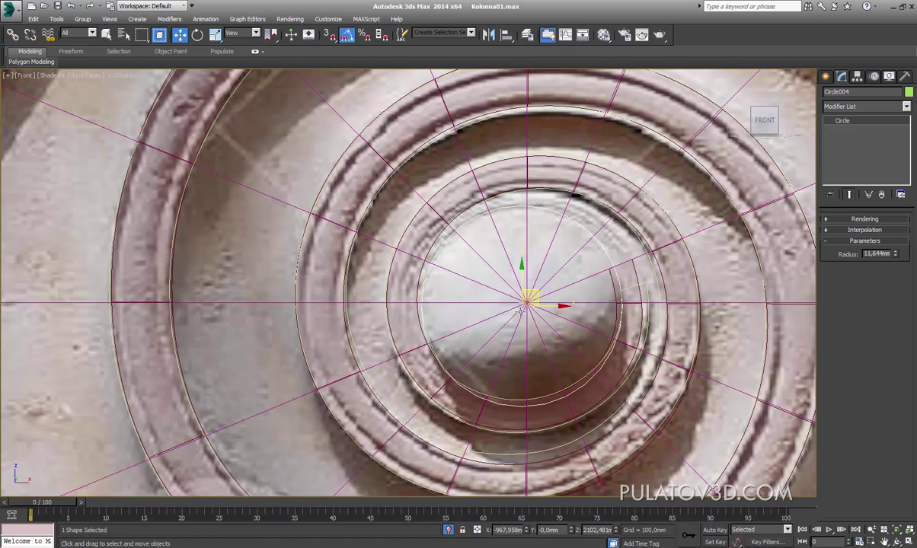
{"action": "key", "text": "F3"}
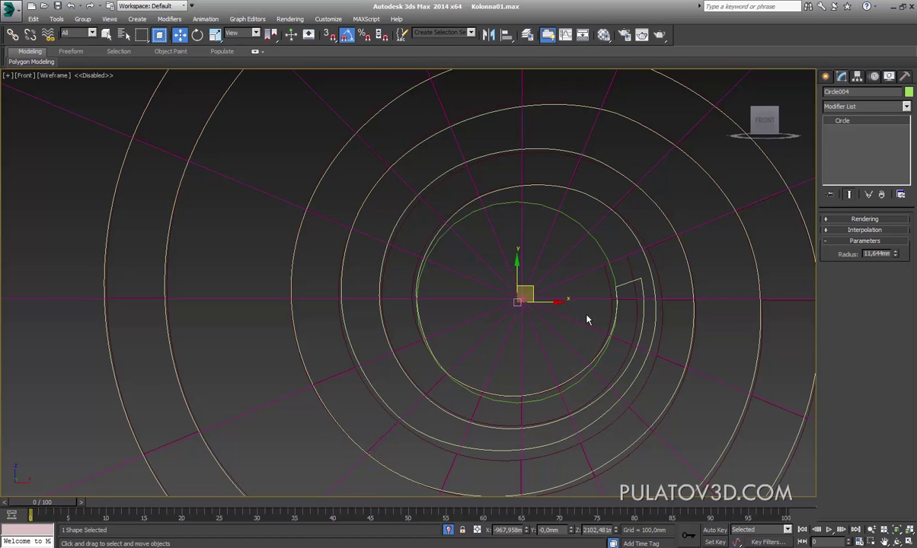
Step: Pan across the scene and restore the shaded view with the reference photo
{"action": "key", "text": "F3"}
{"action": "key", "text": "F3"}
{"action": "left_click", "coordinate": [589, 214]}
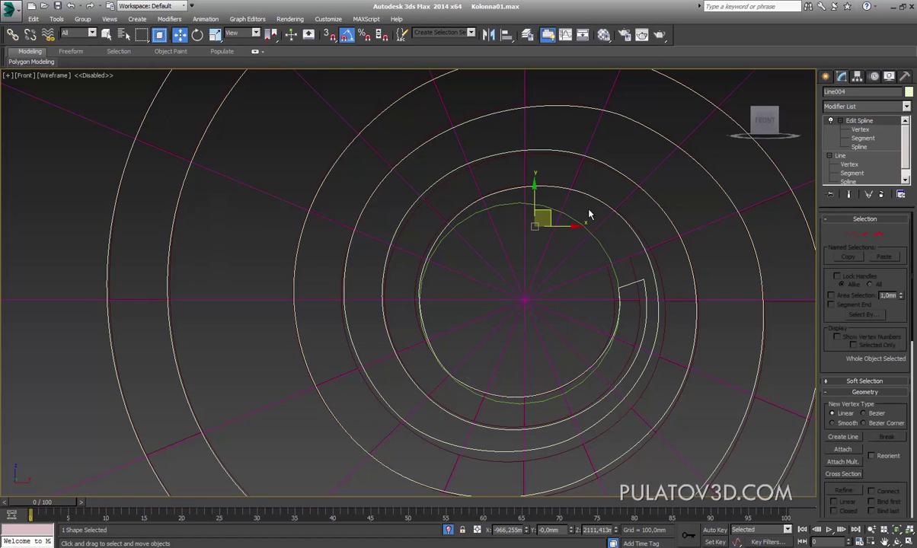
{"action": "scroll", "coordinate": [588, 214], "scroll_direction": "down", "scroll_amount": 8}
{"action": "scroll", "coordinate": [601, 228], "scroll_direction": "down", "scroll_amount": 3}
{"action": "left_click_drag", "start_coordinate": [640, 170], "coordinate": [128, 170]}
{"action": "left_click", "coordinate": [245, 344]}
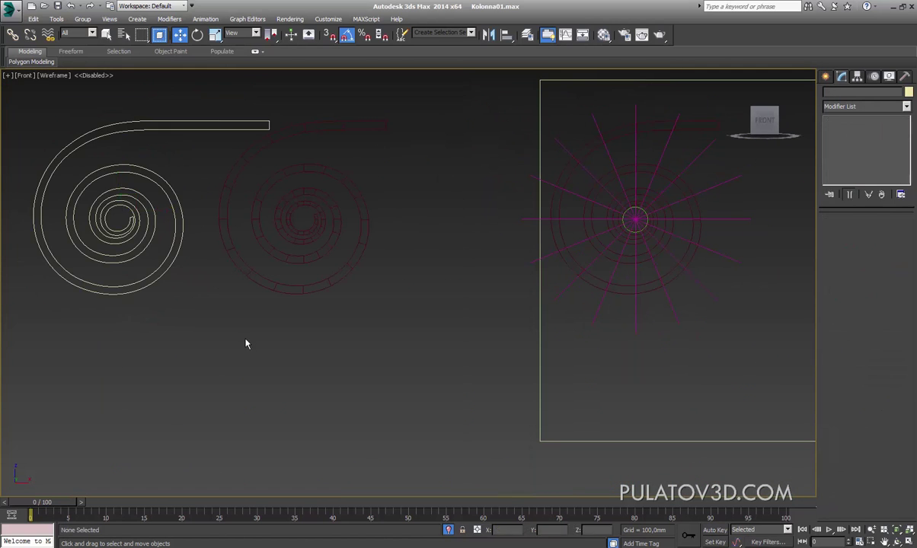
{"action": "scroll", "coordinate": [446, 278], "scroll_direction": "up", "scroll_amount": 3}
{"action": "scroll", "coordinate": [446, 278], "scroll_direction": "up", "scroll_amount": 2}
{"action": "left_click", "coordinate": [57, 75]}
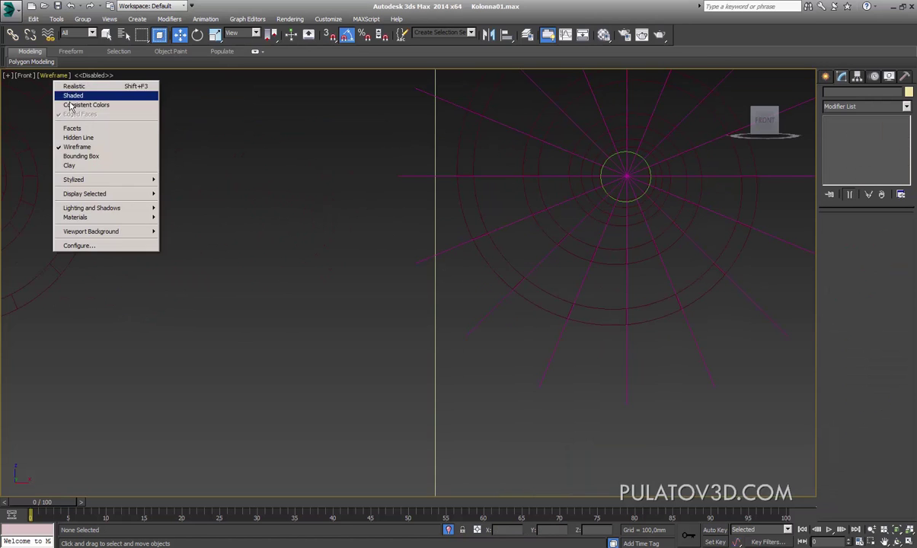
{"action": "left_click", "coordinate": [65, 95]}
{"action": "scroll", "coordinate": [500, 251], "scroll_direction": "up", "scroll_amount": 3}
{"action": "scroll", "coordinate": [501, 251], "scroll_direction": "up", "scroll_amount": 3}
{"action": "scroll", "coordinate": [500, 251], "scroll_direction": "up", "scroll_amount": 3}
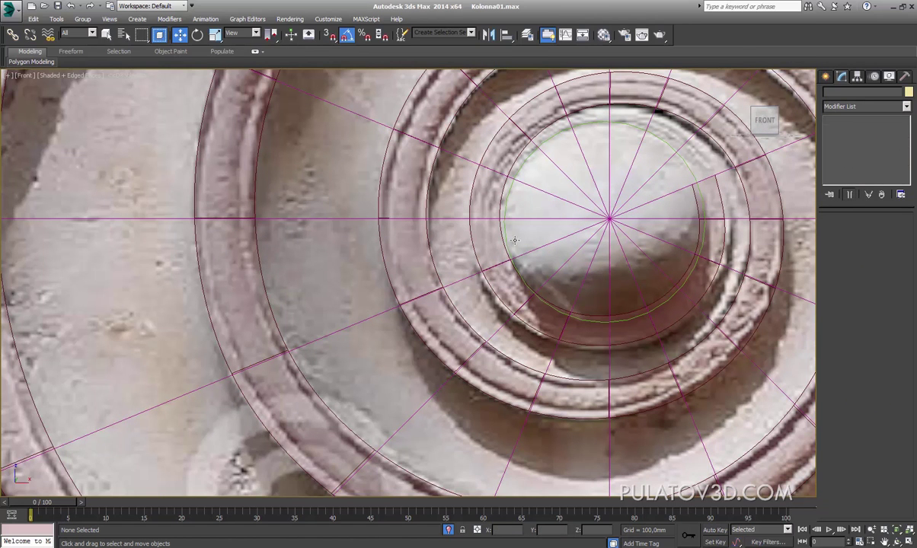
Step: Select Circle004 and nudge it slightly up and left onto the dome's centre
{"action": "left_click", "coordinate": [515, 240]}
{"action": "middle_click_drag", "start_coordinate": [621, 220], "coordinate": [579, 255]}
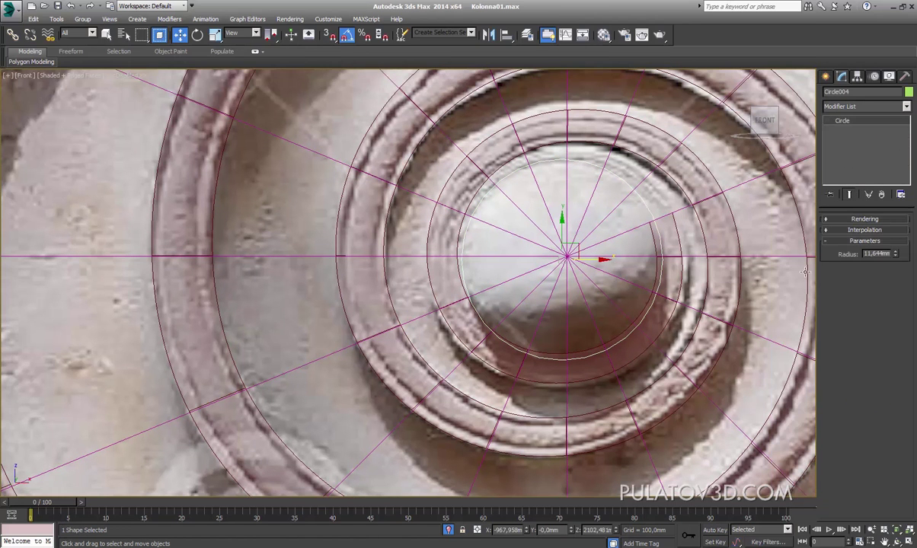
{"action": "middle_click_drag", "start_coordinate": [644, 279], "coordinate": [644, 310]}
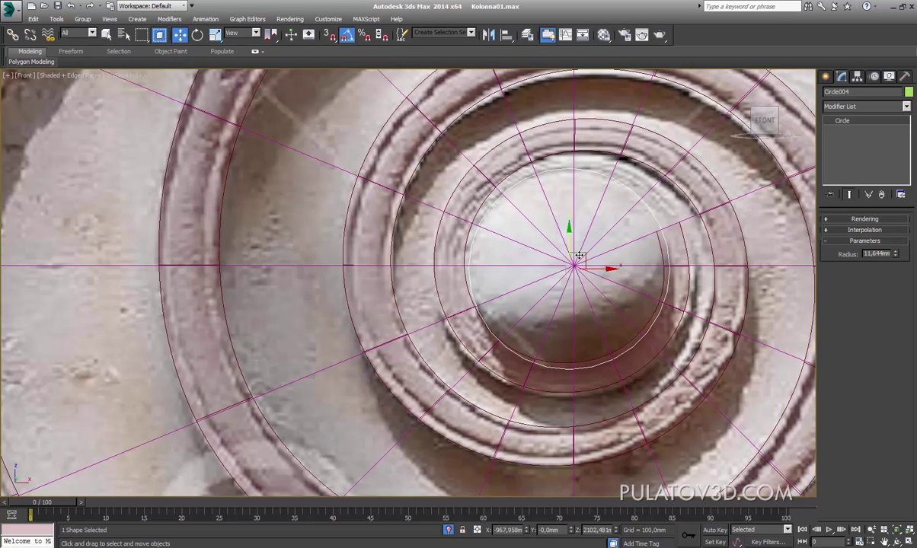
{"action": "key", "text": "F3"}
{"action": "key", "text": "d"}
{"action": "left_click_drag", "start_coordinate": [589, 263], "coordinate": [587, 259]}
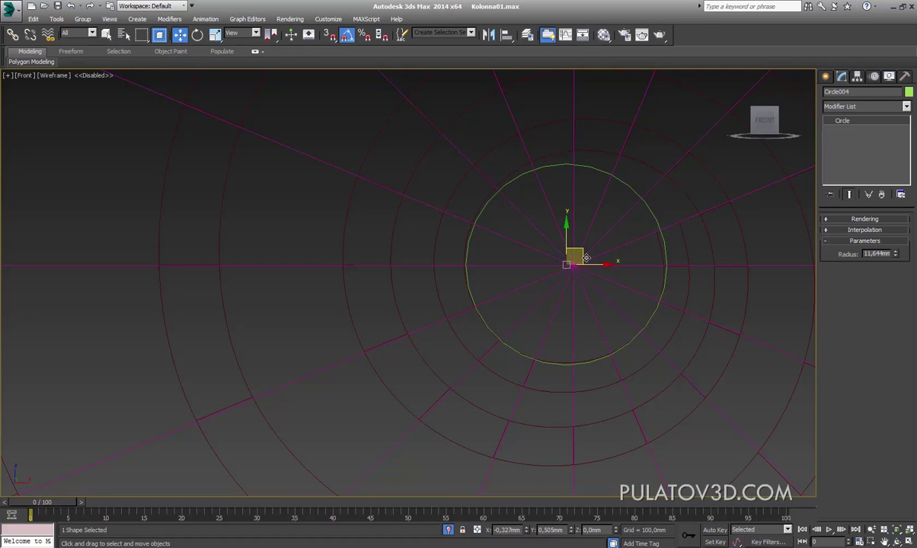
Step: Check the circle against the photo in shaded and wireframe views, then expand its Interpolation settings
{"action": "key", "text": "F3"}
{"action": "key", "text": "F3"}
{"action": "key", "text": "F3"}
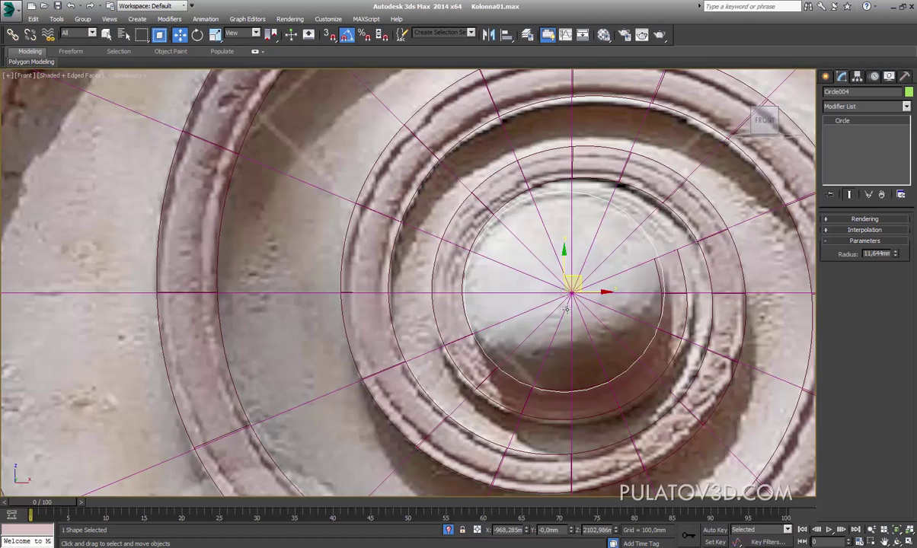
{"action": "key", "text": "F3"}
{"action": "key", "text": "F3"}
{"action": "scroll", "coordinate": [585, 308], "scroll_direction": "up", "scroll_amount": 1}
{"action": "key", "text": "F3"}
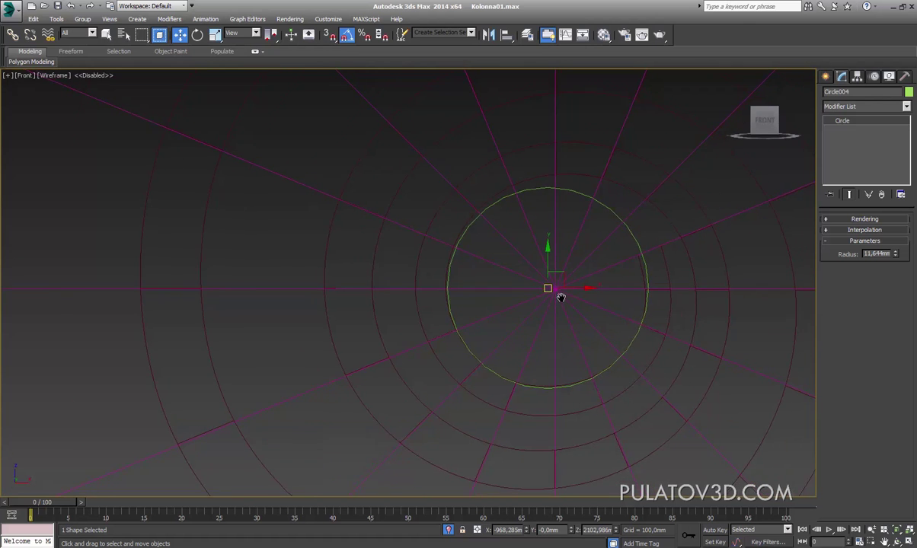
{"action": "scroll", "coordinate": [560, 298], "scroll_direction": "up", "scroll_amount": 2}
{"action": "key", "text": "F3"}
{"action": "key", "text": "F3"}
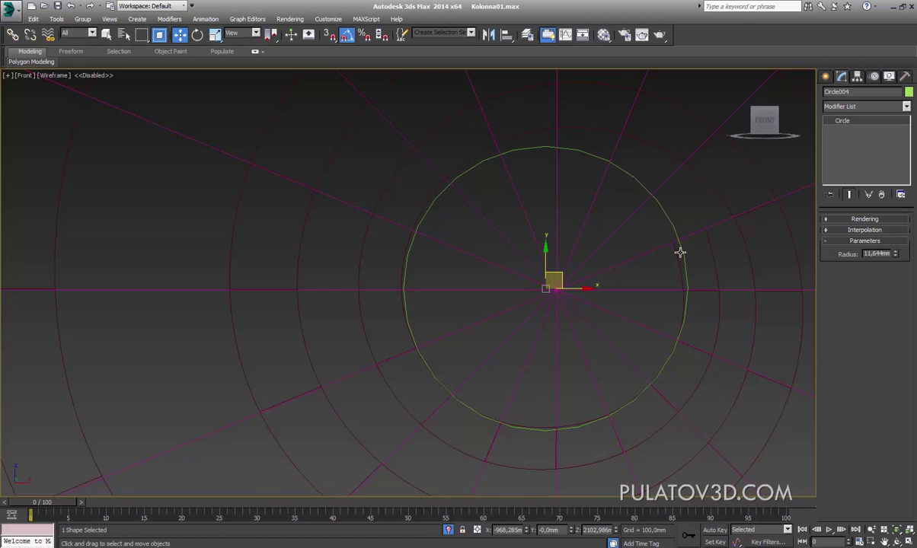
{"action": "scroll", "coordinate": [648, 222], "scroll_direction": "down", "scroll_amount": 2}
{"action": "scroll", "coordinate": [628, 246], "scroll_direction": "down", "scroll_amount": 2}
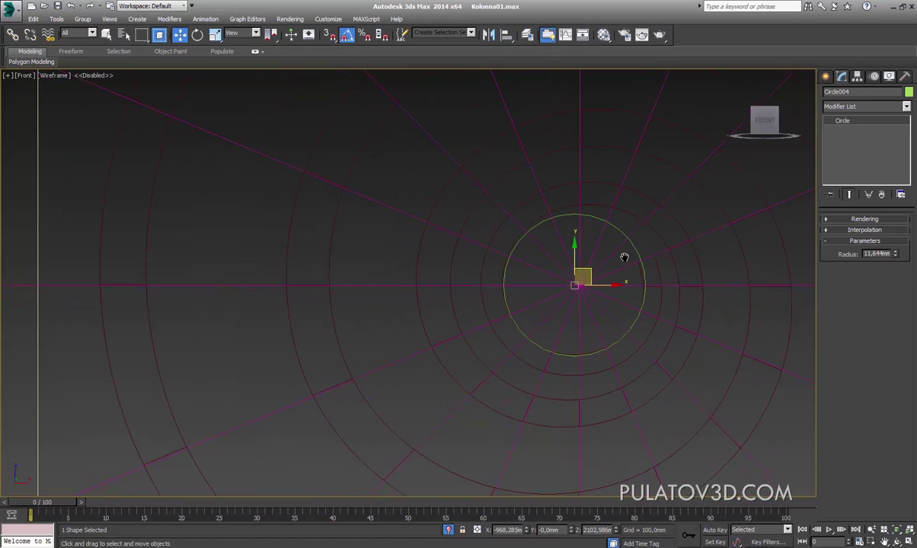
{"action": "scroll", "coordinate": [625, 258], "scroll_direction": "up", "scroll_amount": 1}
{"action": "left_click", "coordinate": [843, 230]}
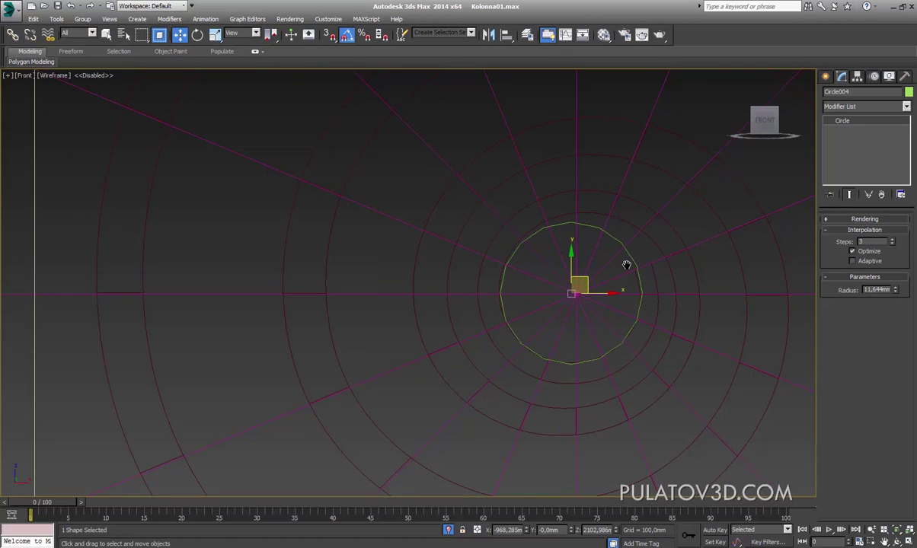
Step: Give Circle004 3 interpolation steps, shift it right onto the spiral's inner ring, and reselect Plane064
{"action": "scroll", "coordinate": [626, 262], "scroll_direction": "up", "scroll_amount": 3}
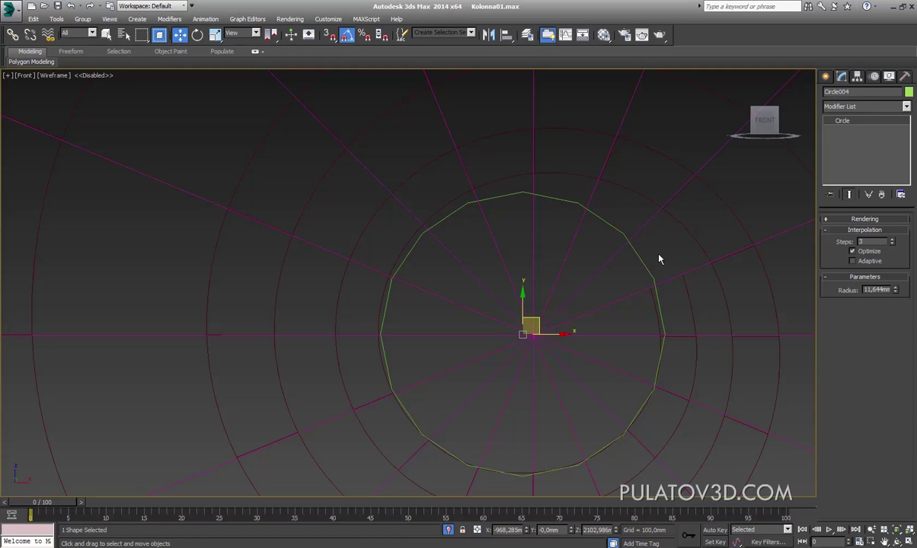
{"action": "left_click_drag", "start_coordinate": [546, 327], "coordinate": [551, 326]}
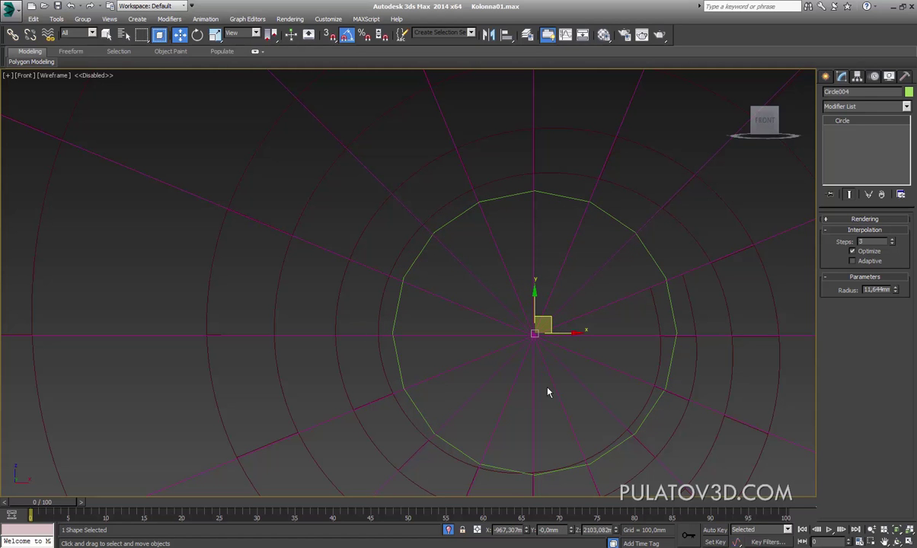
{"action": "scroll", "coordinate": [593, 337], "scroll_direction": "down", "scroll_amount": 1}
{"action": "scroll", "coordinate": [593, 338], "scroll_direction": "up", "scroll_amount": 1}
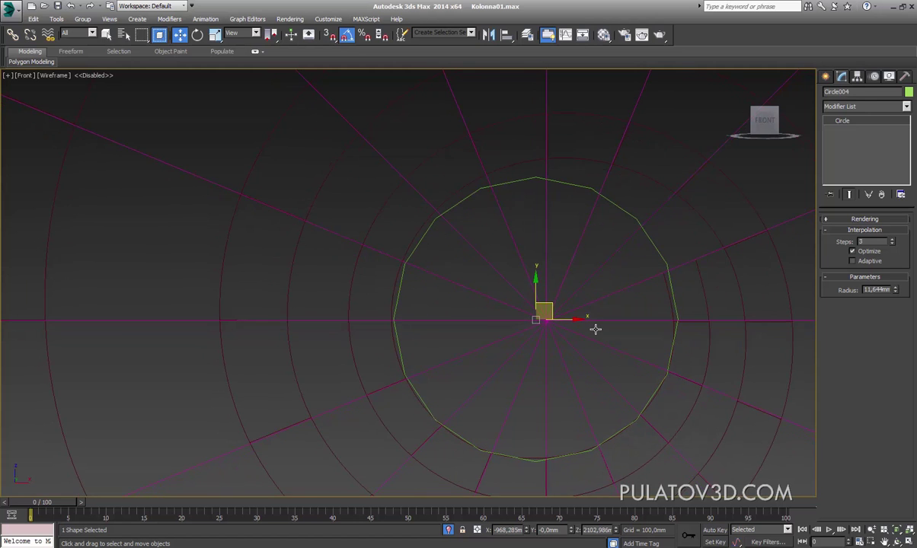
{"action": "key", "text": "F3"}
{"action": "middle_click_drag", "start_coordinate": [593, 329], "coordinate": [594, 313]}
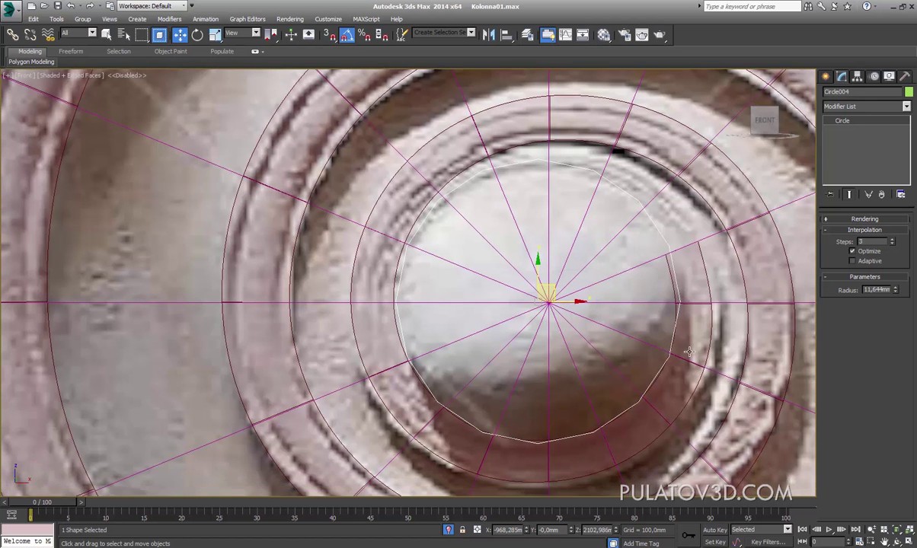
{"action": "key", "text": "F3"}
{"action": "left_click", "coordinate": [716, 332]}
{"action": "left_click", "coordinate": [721, 324]}
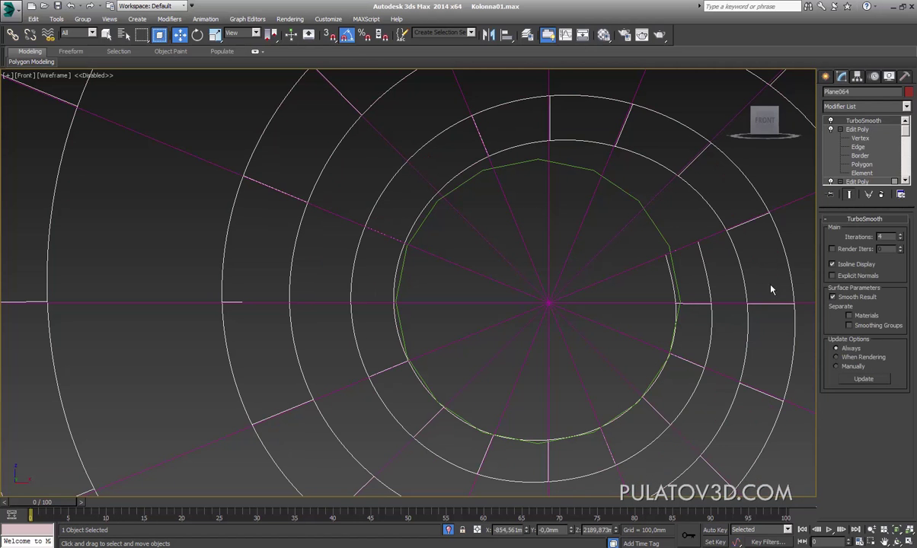
Step: Turn off Plane064's TurboSmooth, enter Vertex level and enable vertex snapping
{"action": "left_click", "coordinate": [831, 120]}
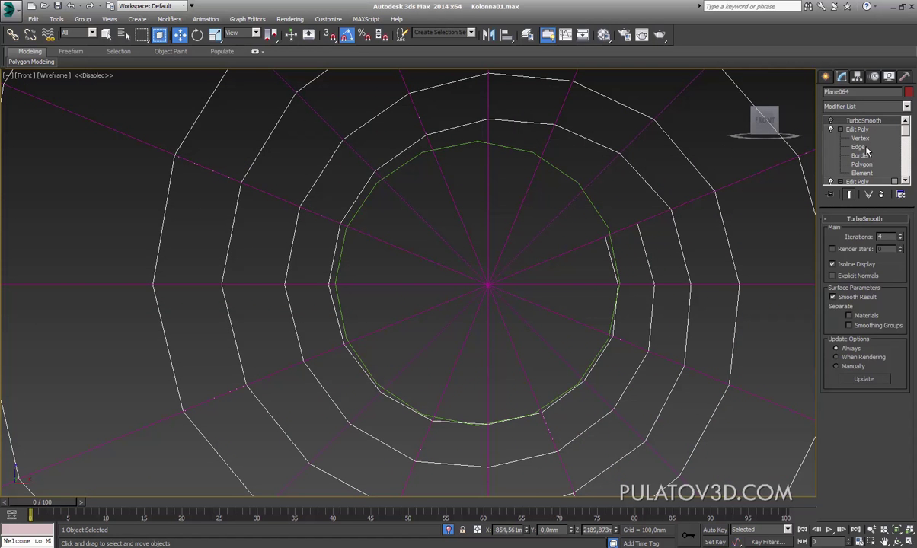
{"action": "left_click", "coordinate": [861, 138]}
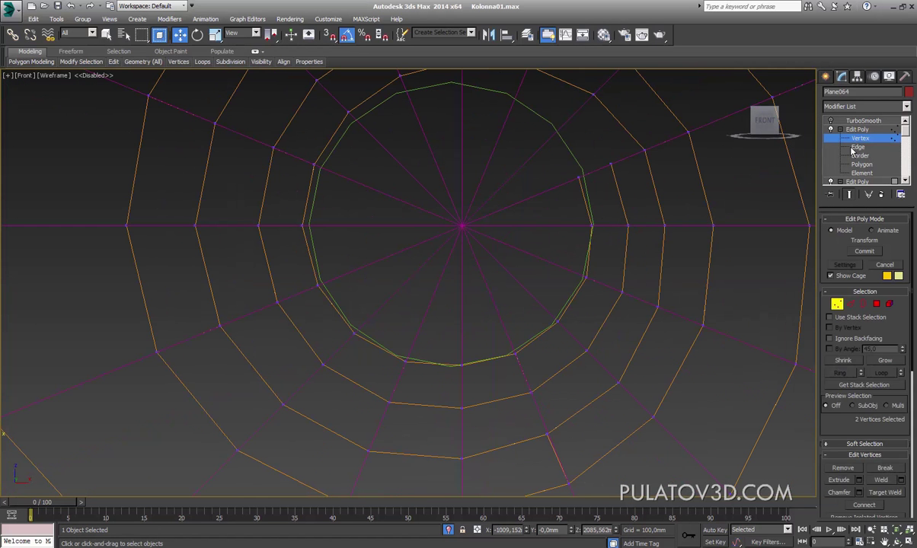
{"action": "middle_click_drag", "start_coordinate": [638, 211], "coordinate": [667, 289]}
{"action": "scroll", "coordinate": [651, 287], "scroll_direction": "up", "scroll_amount": 5}
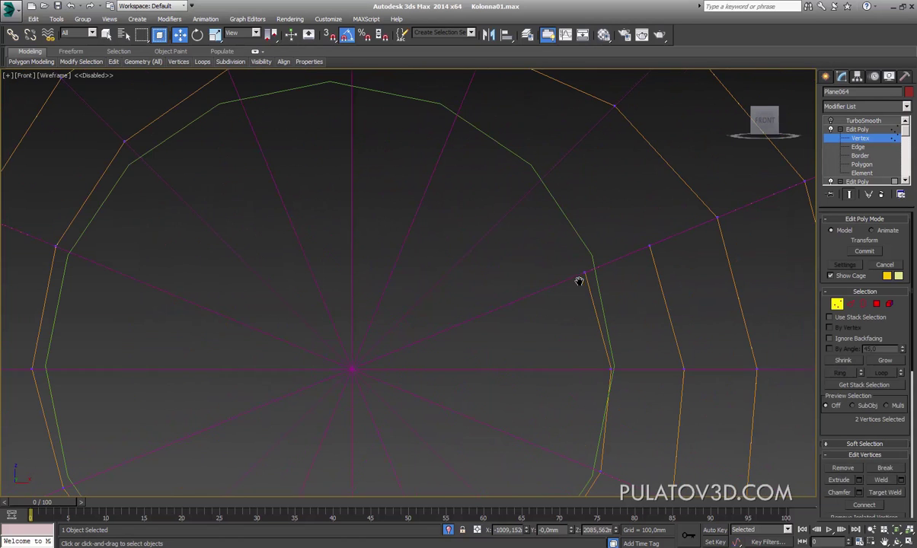
{"action": "left_click", "coordinate": [330, 36]}
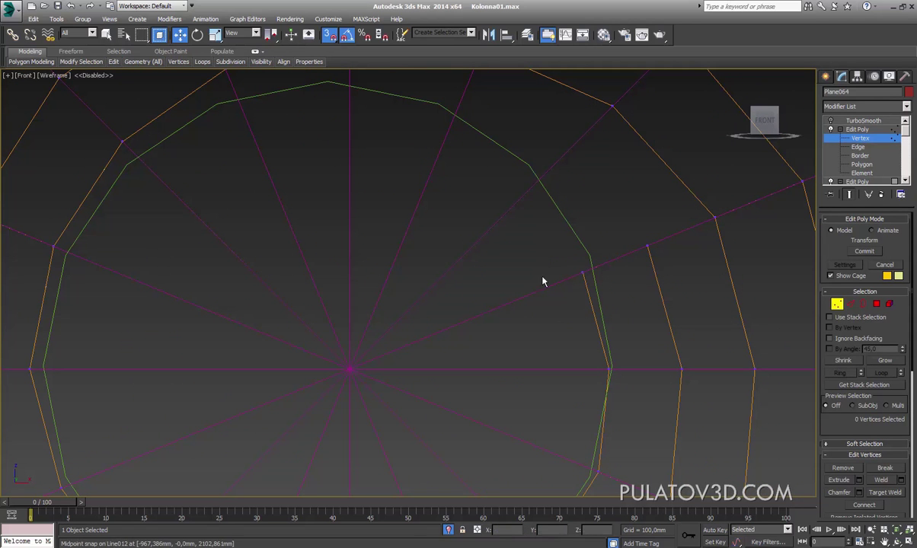
Step: Snap the first inner-ring vertices down onto the green circle
{"action": "left_click", "coordinate": [591, 256]}
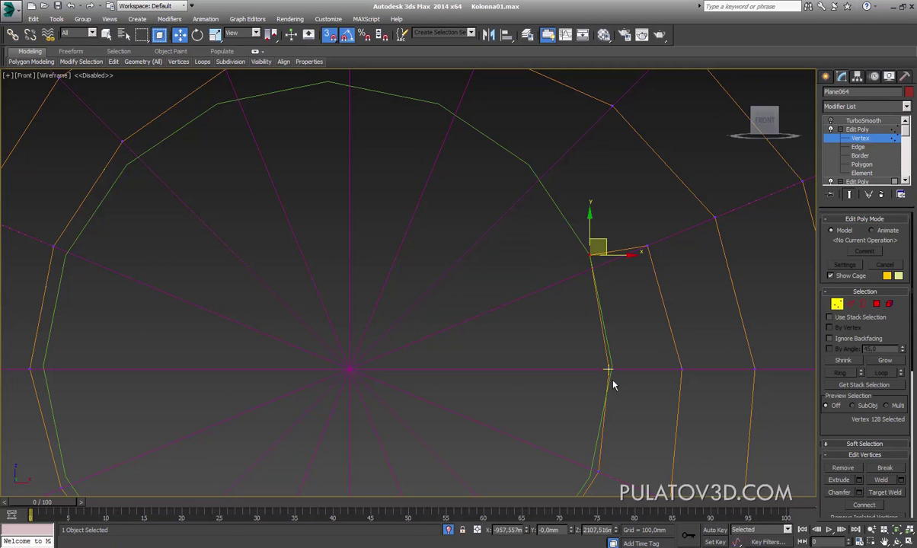
{"action": "left_click_drag", "start_coordinate": [591, 253], "coordinate": [608, 370]}
{"action": "mouse_move", "coordinate": [607, 461]}
{"action": "middle_mouse_down"}
{"action": "mouse_move", "coordinate": [652, 328]}
{"action": "mouse_move", "coordinate": [662, 340]}
{"action": "middle_mouse_up"}
{"action": "left_click", "coordinate": [644, 351]}
{"action": "left_click", "coordinate": [631, 357]}
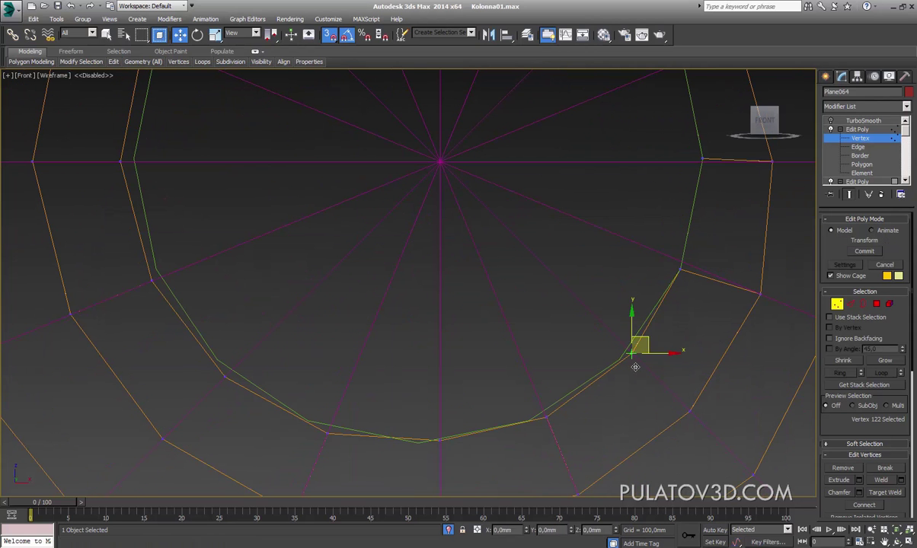
{"action": "left_click", "coordinate": [547, 420]}
{"action": "middle_click_drag", "start_coordinate": [490, 433], "coordinate": [653, 366]}
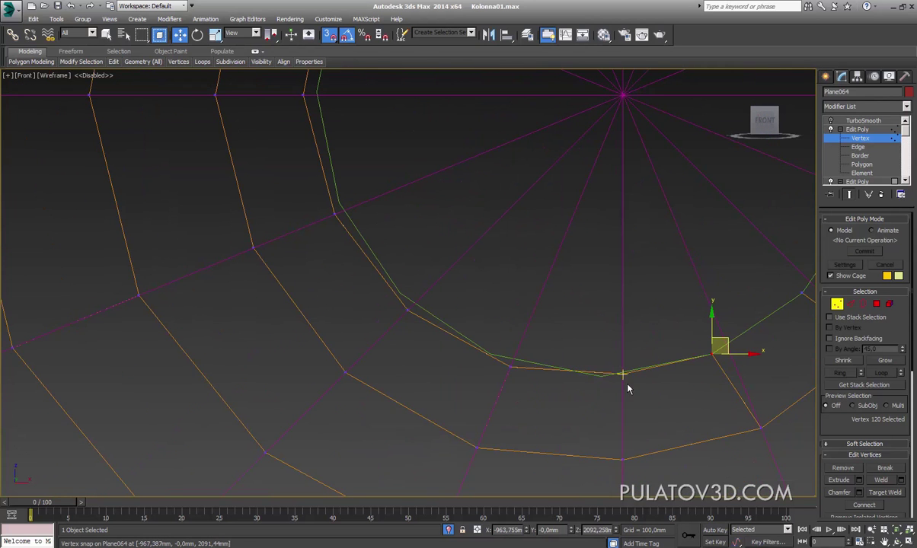
Step: Snap further inner-ring vertices onto the radial guide line crossings
{"action": "left_click", "coordinate": [624, 375]}
{"action": "scroll", "coordinate": [552, 369], "scroll_direction": "down", "scroll_amount": 4}
{"action": "middle_click_drag", "start_coordinate": [552, 368], "coordinate": [549, 364]}
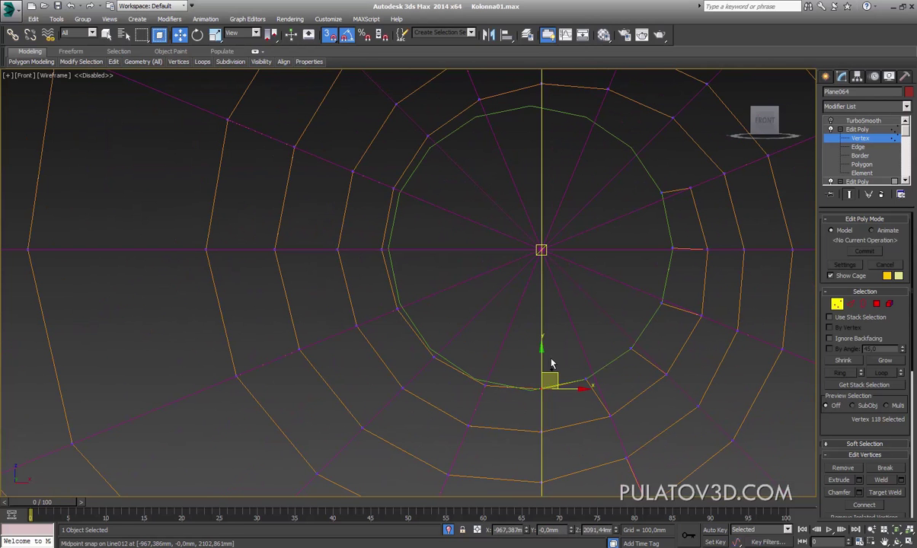
{"action": "key", "text": "Right"}
{"action": "key", "text": "Right"}
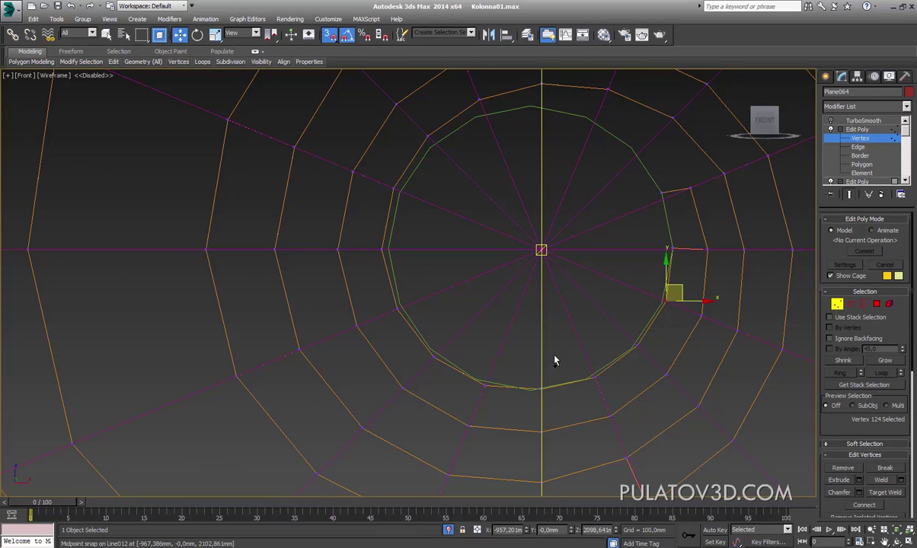
{"action": "key", "text": "Right"}
{"action": "left_click", "coordinate": [663, 195]}
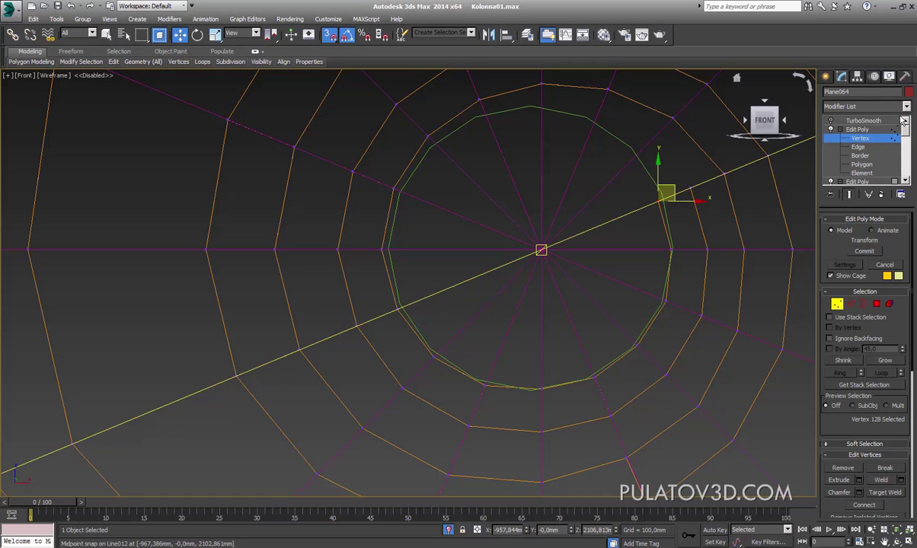
{"action": "left_click", "coordinate": [865, 107]}
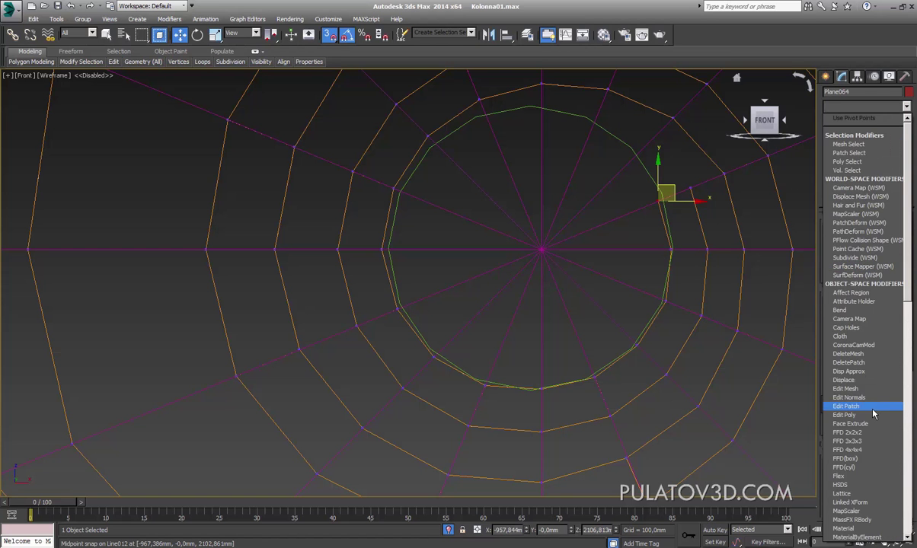
Step: Add another Edit Poly modifier to Plane064 and clear its vertex selection in Vertex mode
{"action": "left_click", "coordinate": [831, 418]}
{"action": "key", "text": "1"}
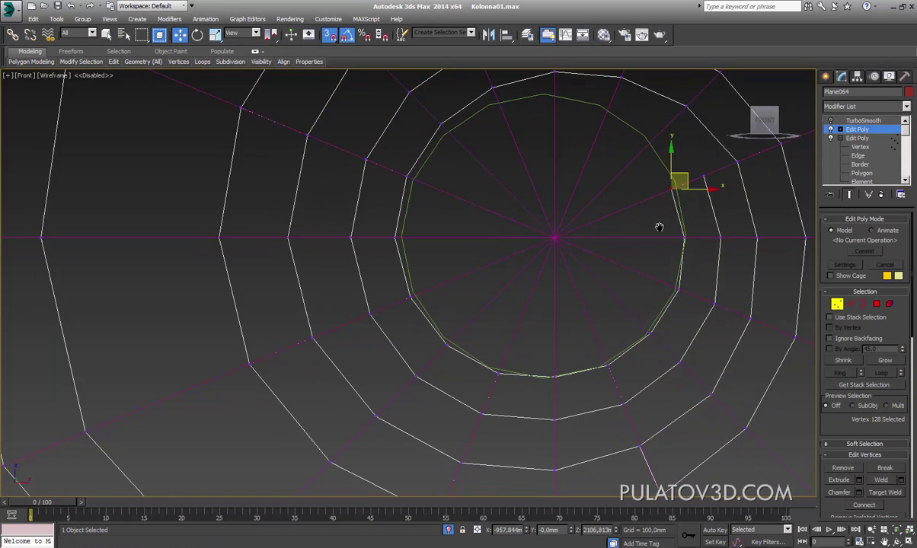
{"action": "middle_click_drag", "start_coordinate": [659, 229], "coordinate": [683, 205]}
{"action": "scroll", "coordinate": [852, 306], "scroll_direction": "down", "scroll_amount": 3}
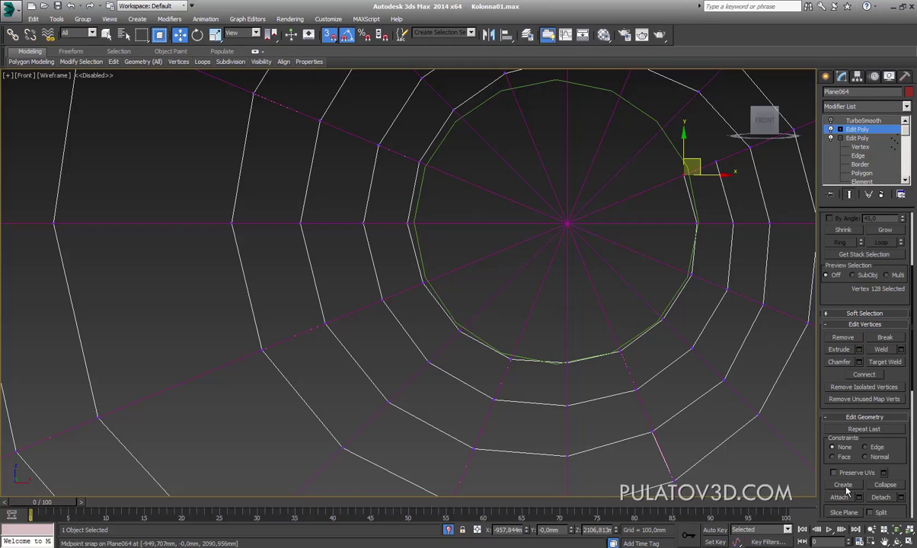
{"action": "left_click", "coordinate": [620, 241]}
{"action": "scroll", "coordinate": [609, 209], "scroll_direction": "up", "scroll_amount": 3}
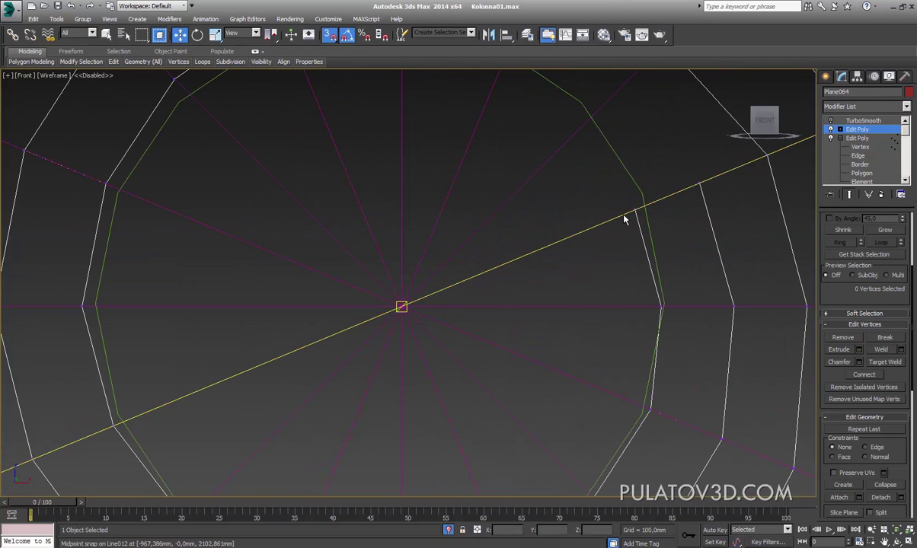
Step: Snap the right-side inner-ring vertices onto the green circle
{"action": "left_click", "coordinate": [641, 197]}
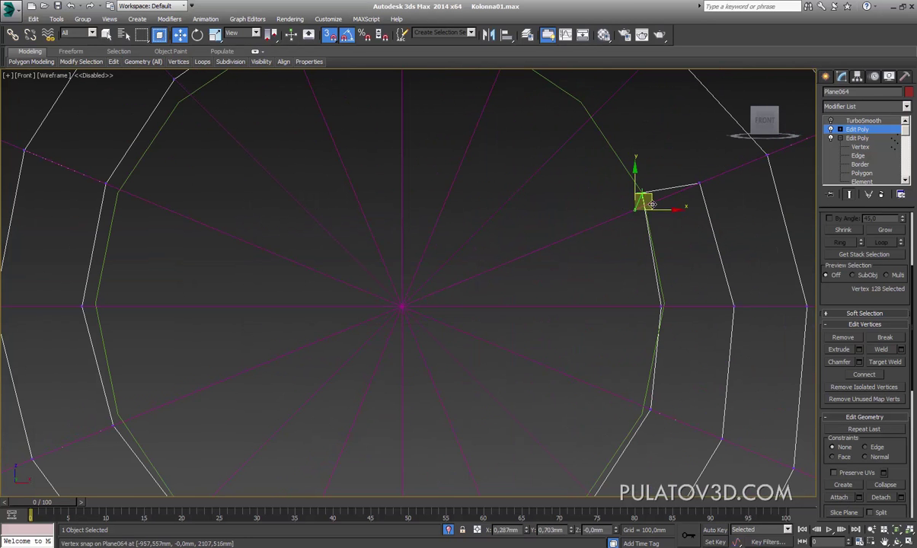
{"action": "left_click", "coordinate": [662, 306]}
{"action": "scroll", "coordinate": [674, 304], "scroll_direction": "down", "scroll_amount": 2}
{"action": "scroll", "coordinate": [651, 267], "scroll_direction": "up", "scroll_amount": 4}
{"action": "scroll", "coordinate": [633, 276], "scroll_direction": "down", "scroll_amount": 3}
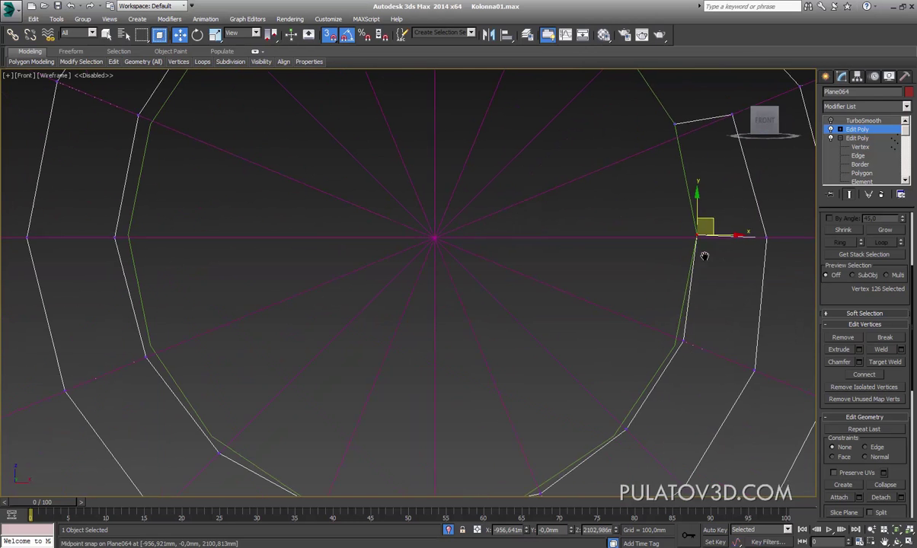
{"action": "left_click", "coordinate": [685, 344]}
{"action": "middle_click_drag", "start_coordinate": [651, 469], "coordinate": [703, 377]}
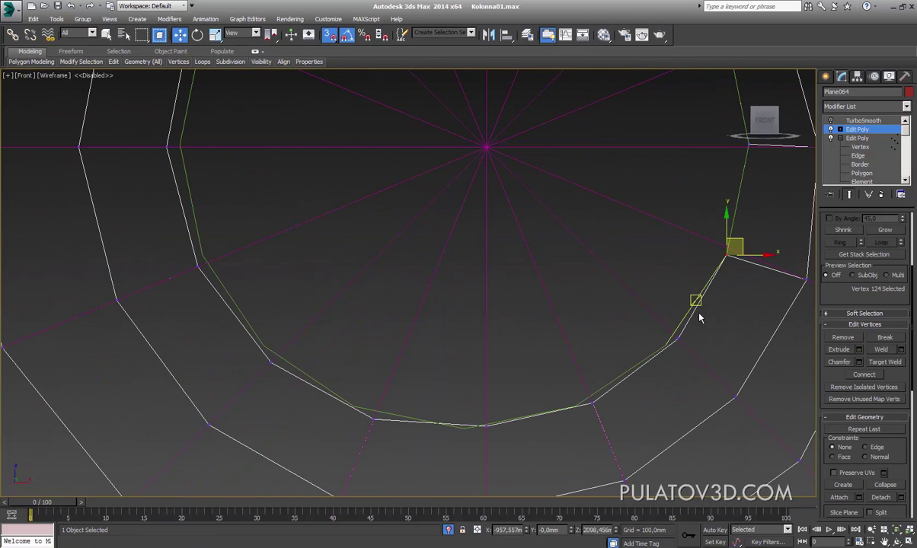
{"action": "left_click_drag", "start_coordinate": [686, 353], "coordinate": [593, 403]}
{"action": "middle_click_drag", "start_coordinate": [539, 419], "coordinate": [630, 376]}
Step: Snap the vertices along the ring's lower and left edge onto the green circle
{"action": "left_click", "coordinate": [579, 384]}
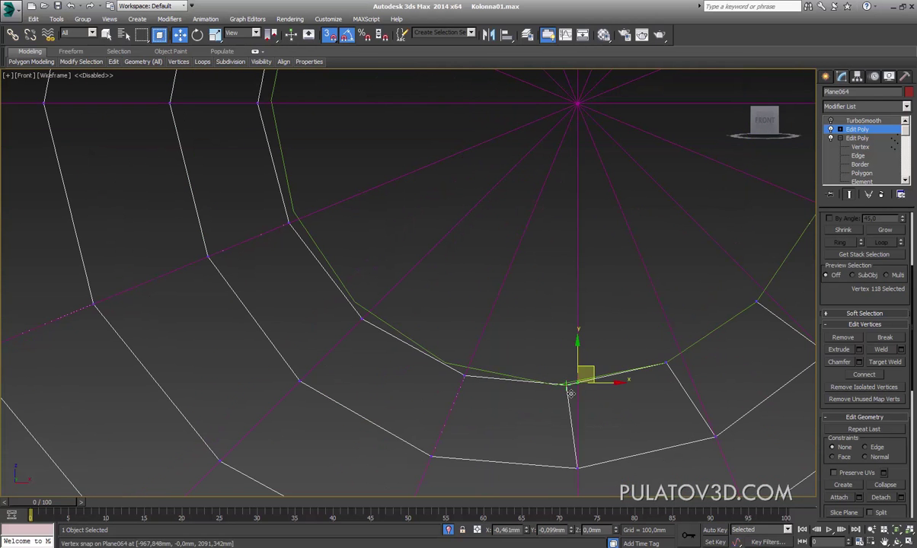
{"action": "scroll", "coordinate": [583, 384], "scroll_direction": "down", "scroll_amount": 3}
{"action": "scroll", "coordinate": [583, 384], "scroll_direction": "down", "scroll_amount": 1}
{"action": "middle_click_drag", "start_coordinate": [558, 396], "coordinate": [607, 396]}
{"action": "scroll", "coordinate": [608, 396], "scroll_direction": "up", "scroll_amount": 2}
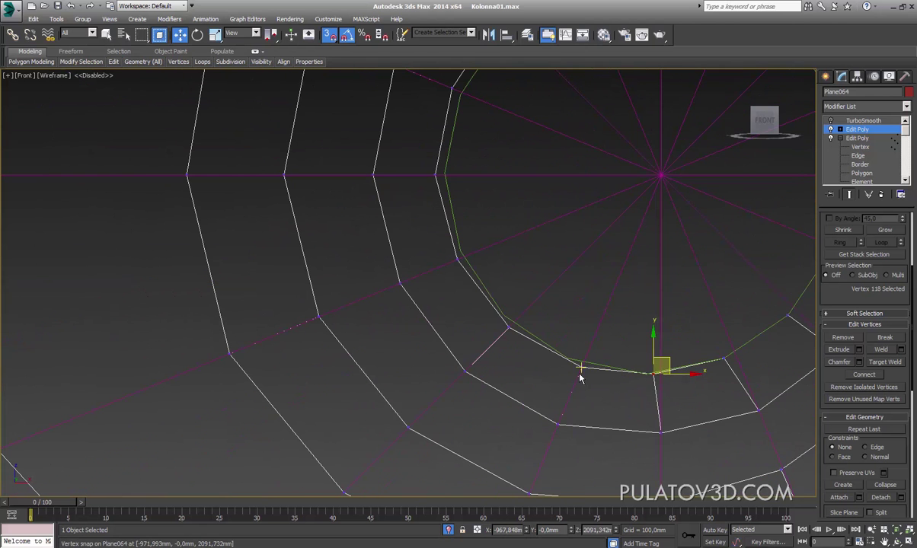
{"action": "left_click", "coordinate": [579, 371]}
{"action": "scroll", "coordinate": [552, 364], "scroll_direction": "up", "scroll_amount": 1}
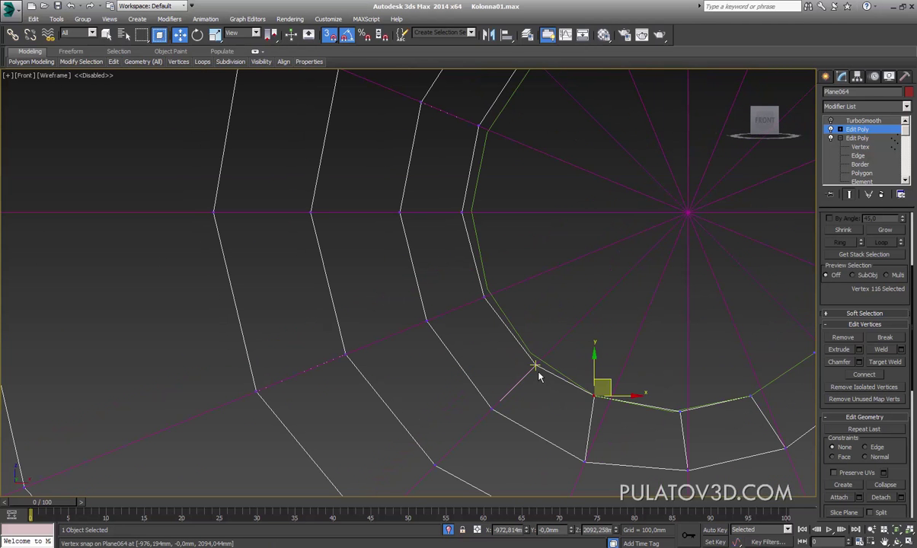
{"action": "left_click", "coordinate": [540, 377]}
{"action": "scroll", "coordinate": [522, 351], "scroll_direction": "up", "scroll_amount": 1}
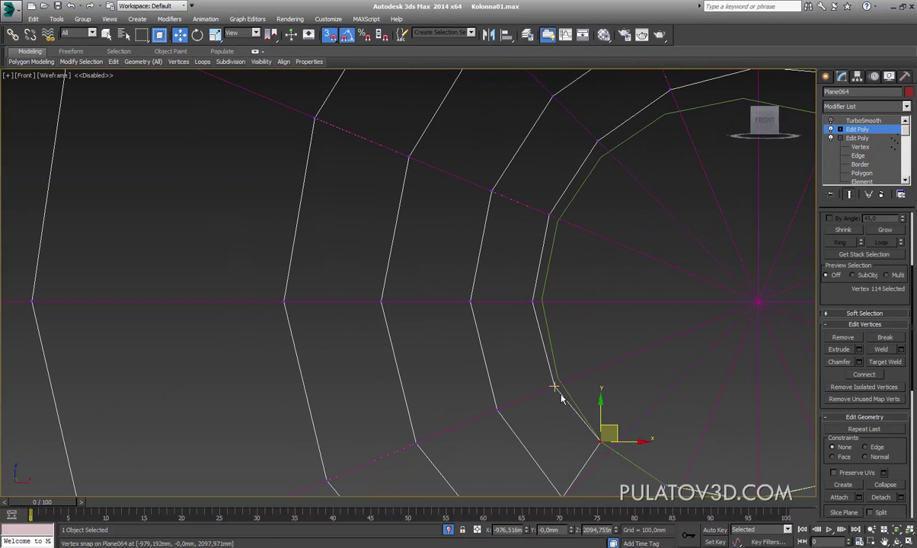
{"action": "left_click", "coordinate": [556, 390]}
{"action": "left_click_drag", "start_coordinate": [536, 306], "coordinate": [568, 300]}
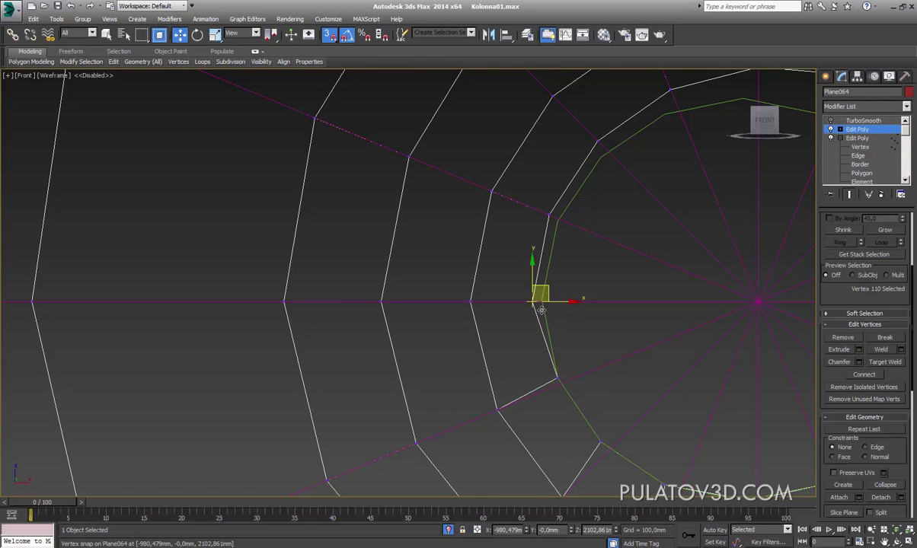
Step: Pull the vertices up the left side and across the top onto the circle and magenta guide
{"action": "middle_click_drag", "start_coordinate": [567, 243], "coordinate": [567, 344]}
{"action": "left_click", "coordinate": [550, 318]}
{"action": "left_click_drag", "start_coordinate": [550, 318], "coordinate": [558, 321]}
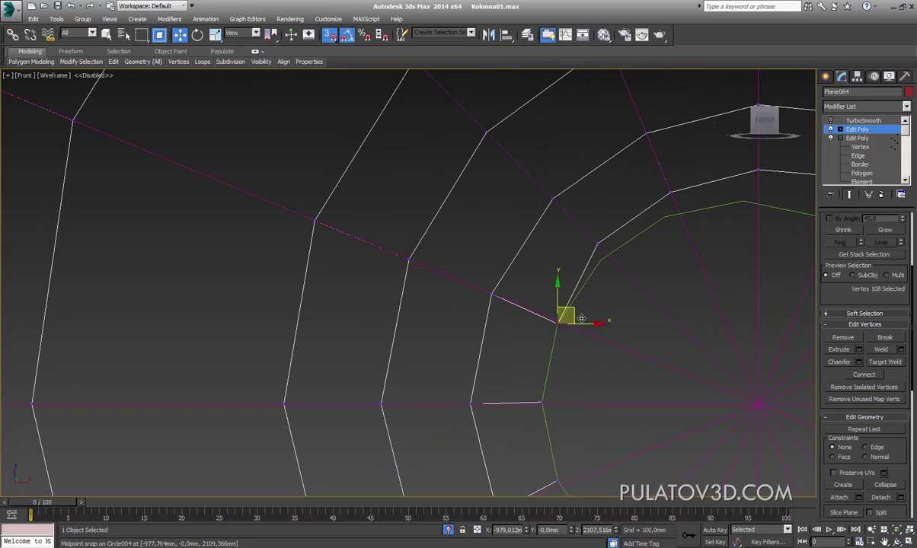
{"action": "left_click_drag", "start_coordinate": [598, 244], "coordinate": [607, 267]}
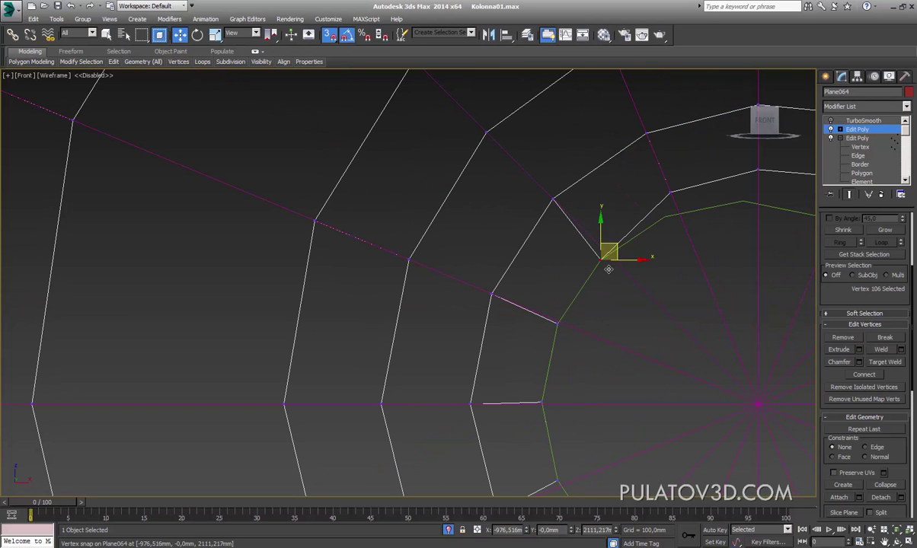
{"action": "left_click_drag", "start_coordinate": [669, 195], "coordinate": [666, 216]}
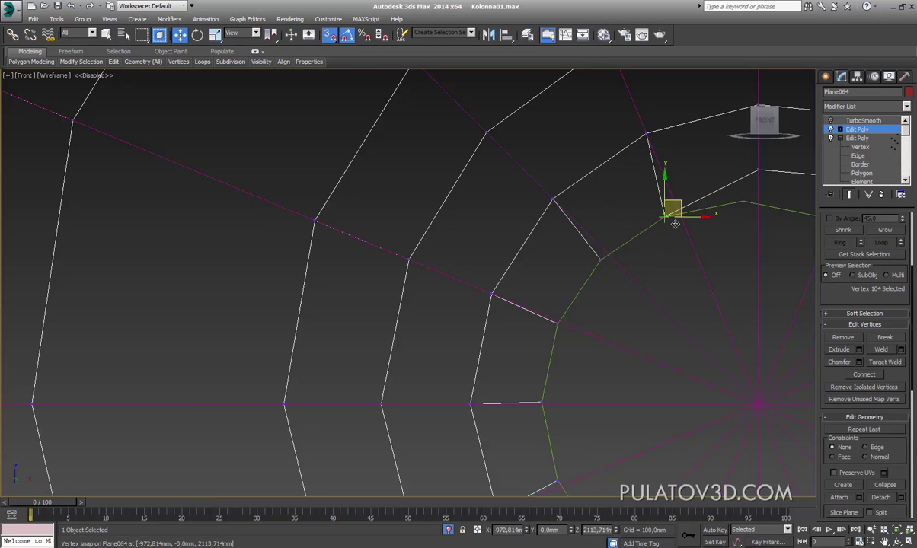
{"action": "middle_click_drag", "start_coordinate": [758, 189], "coordinate": [683, 227]}
{"action": "left_click_drag", "start_coordinate": [683, 226], "coordinate": [668, 255]}
{"action": "middle_click_drag", "start_coordinate": [771, 227], "coordinate": [707, 232]}
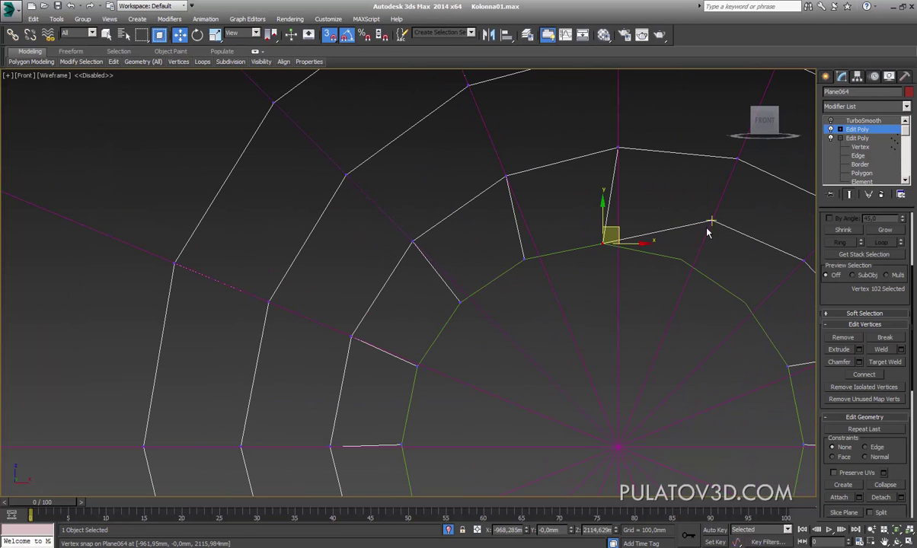
{"action": "left_click_drag", "start_coordinate": [712, 222], "coordinate": [689, 260]}
{"action": "middle_click_drag", "start_coordinate": [809, 270], "coordinate": [711, 262]}
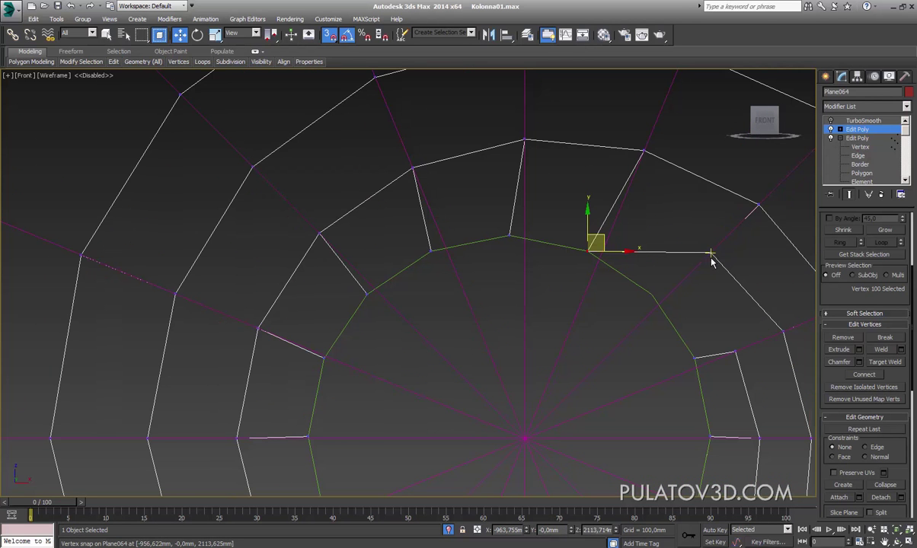
Step: Check the ring against the reference photo in shaded view and adjust the left vertices to match
{"action": "key", "text": "F3"}
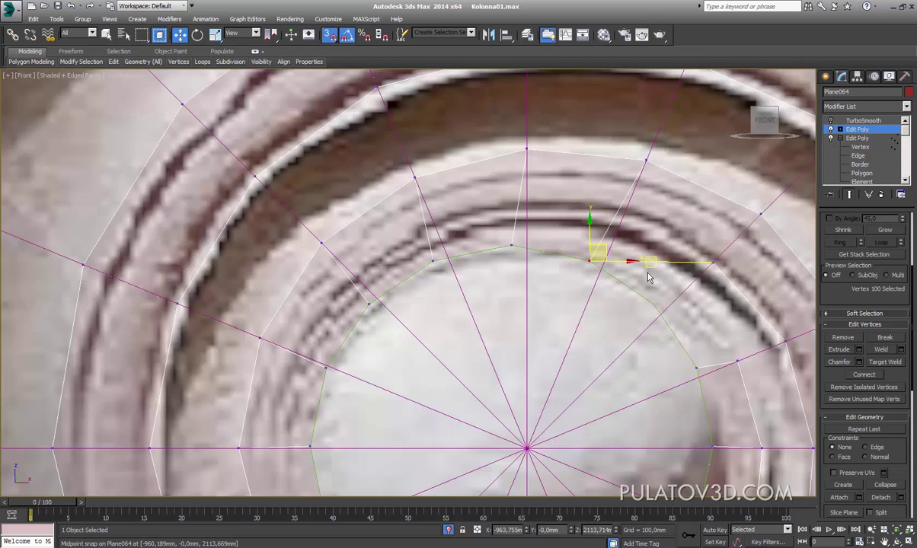
{"action": "scroll", "coordinate": [647, 272], "scroll_direction": "down", "scroll_amount": 2}
{"action": "middle_click_drag", "start_coordinate": [674, 267], "coordinate": [621, 265]}
{"action": "left_click_drag", "start_coordinate": [543, 245], "coordinate": [555, 225]}
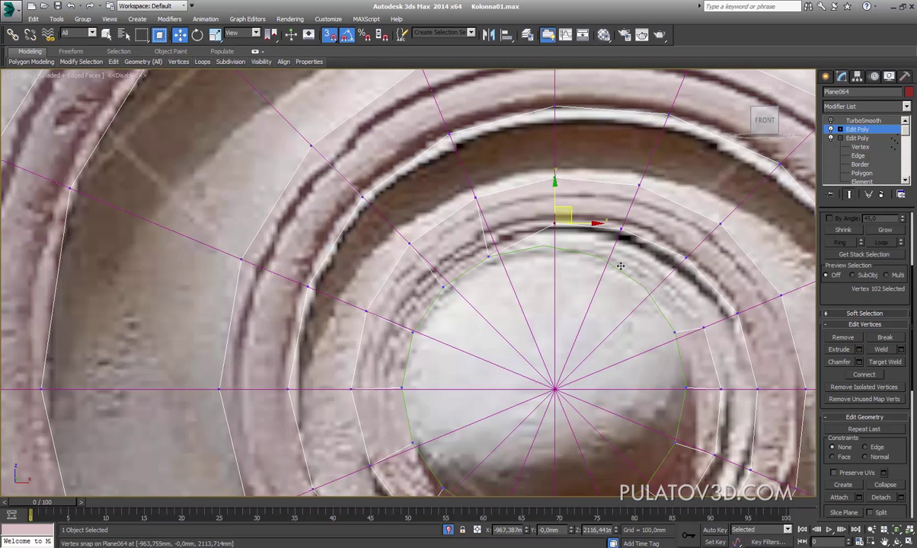
{"action": "left_click_drag", "start_coordinate": [487, 254], "coordinate": [492, 236]}
{"action": "left_click_drag", "start_coordinate": [443, 288], "coordinate": [441, 271]}
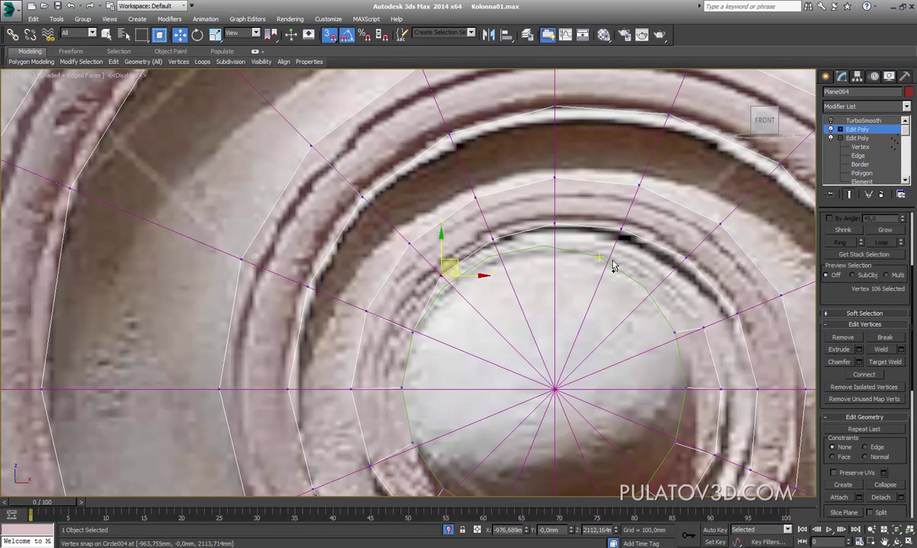
{"action": "left_click", "coordinate": [411, 333]}
{"action": "mouse_move", "coordinate": [451, 379]}
{"action": "middle_mouse_down"}
{"action": "mouse_move", "coordinate": [519, 308]}
{"action": "mouse_move", "coordinate": [479, 300]}
{"action": "middle_mouse_up"}
{"action": "scroll", "coordinate": [519, 308], "scroll_direction": "up", "scroll_amount": 3}
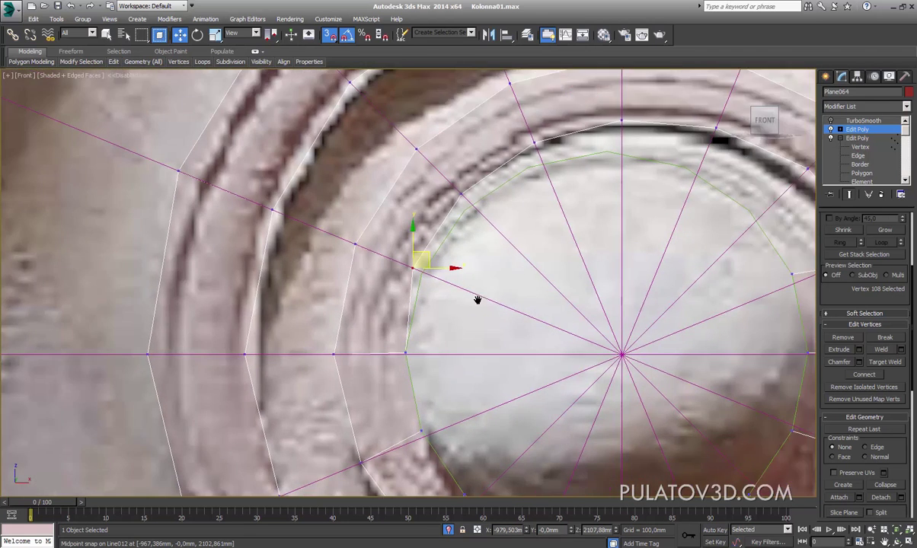
{"action": "scroll", "coordinate": [479, 301], "scroll_direction": "down", "scroll_amount": 3}
{"action": "key", "text": "F3"}
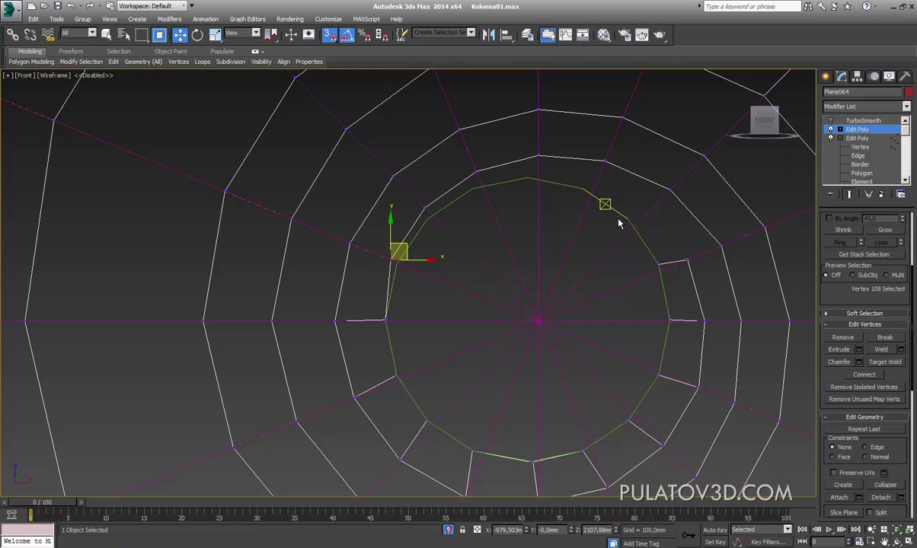
Step: Extend the ring-gap edge outward into new polygons and snap it onto the neighbouring vertex
{"action": "left_click", "coordinate": [858, 146]}
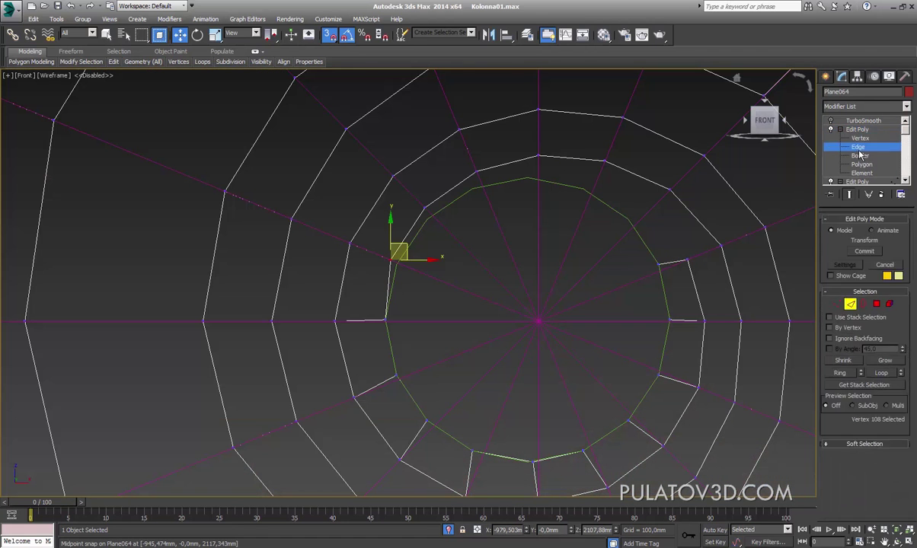
{"action": "scroll", "coordinate": [685, 243], "scroll_direction": "up", "scroll_amount": 3}
{"action": "middle_click_drag", "start_coordinate": [616, 479], "coordinate": [624, 320]}
{"action": "left_click", "coordinate": [619, 303]}
{"action": "key", "text": "F3"}
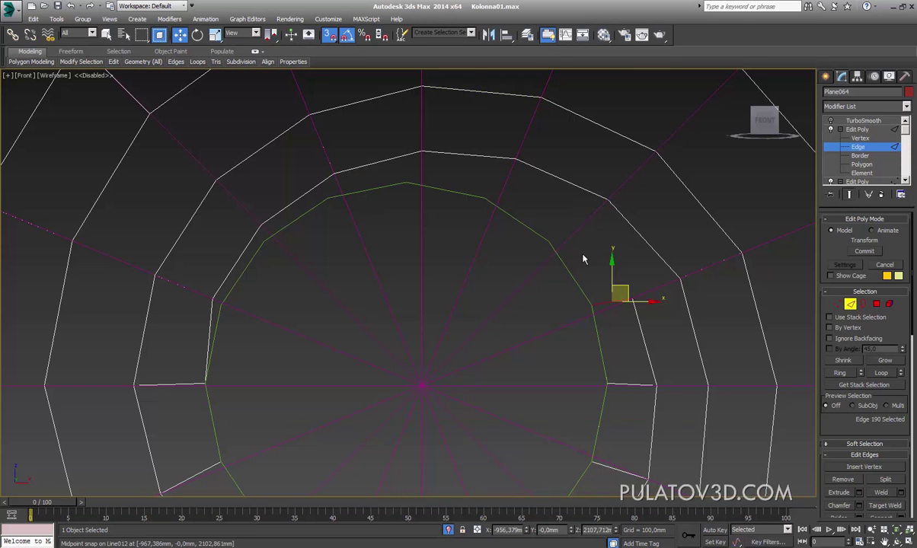
{"action": "middle_click_drag", "start_coordinate": [412, 143], "coordinate": [617, 316]}
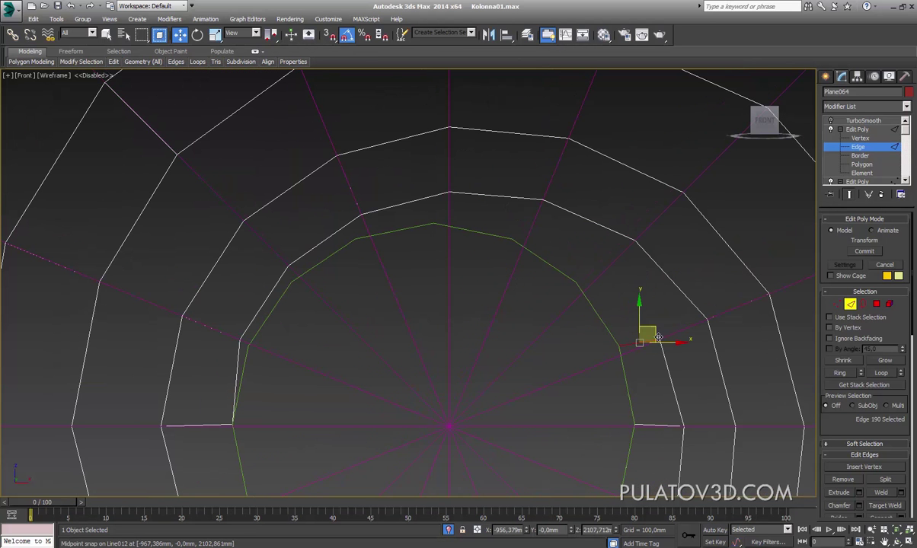
{"action": "left_click_drag", "start_coordinate": [658, 338], "coordinate": [617, 266], "text": "shift"}
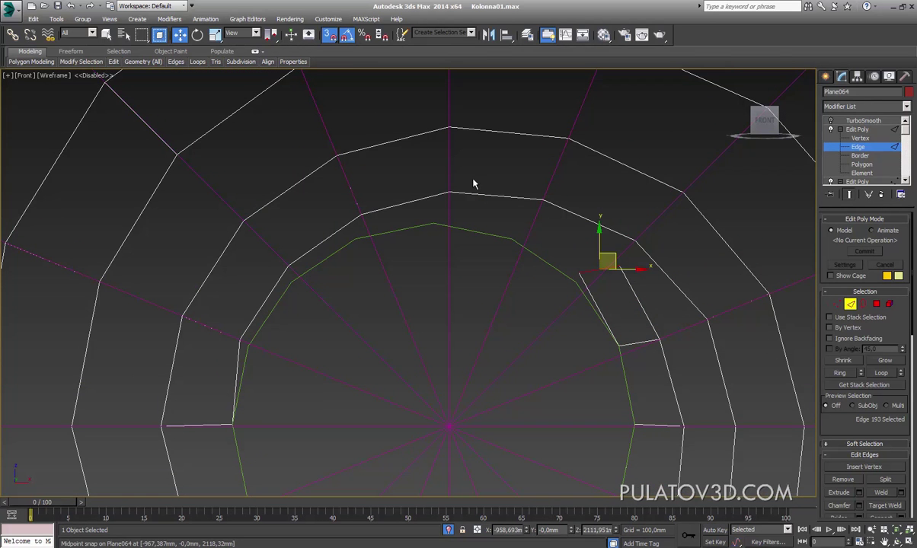
{"action": "left_click_drag", "start_coordinate": [586, 286], "coordinate": [519, 245]}
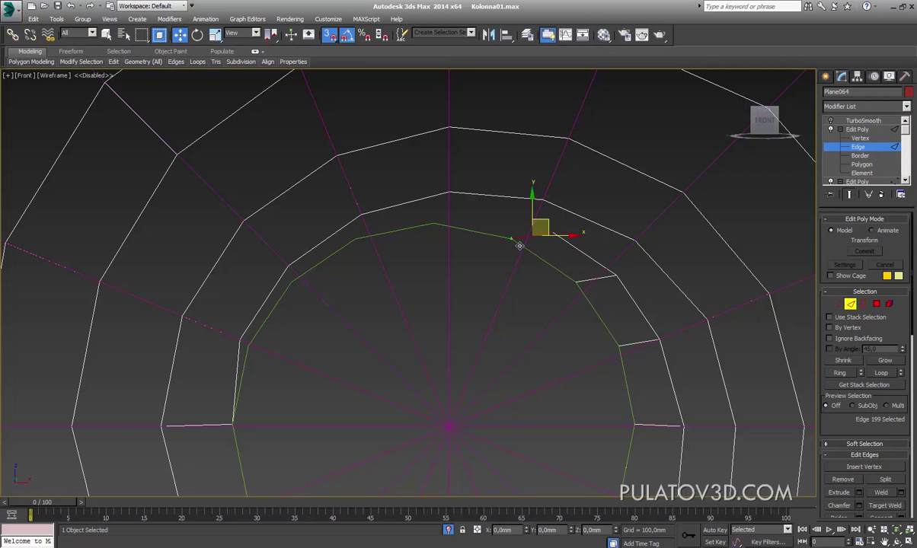
Step: Snap the new edge onto circle midpoints, then snap its vertex onto the adjacent corner
{"action": "scroll", "coordinate": [547, 254], "scroll_direction": "up", "scroll_amount": 3}
{"action": "scroll", "coordinate": [541, 242], "scroll_direction": "up", "scroll_amount": 2}
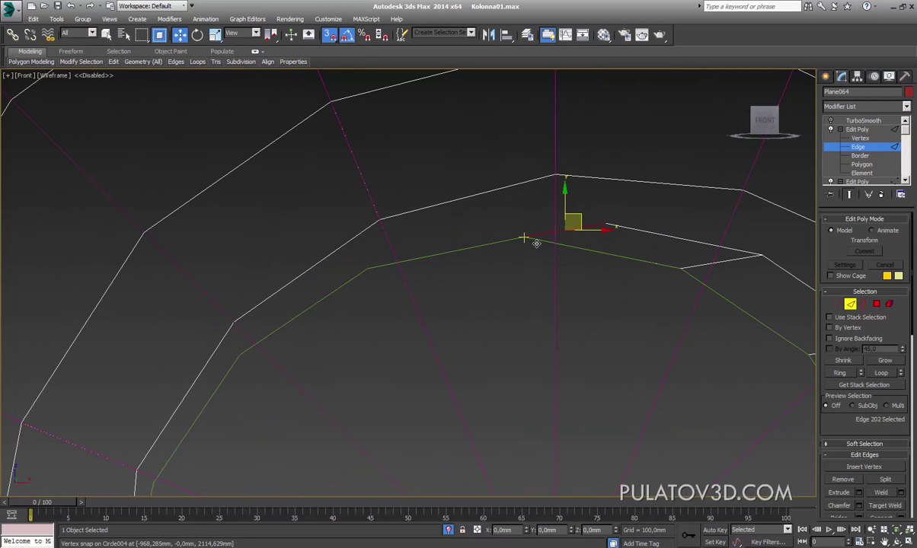
{"action": "left_click_drag", "start_coordinate": [536, 243], "coordinate": [388, 272]}
{"action": "middle_click_drag", "start_coordinate": [388, 271], "coordinate": [478, 268]}
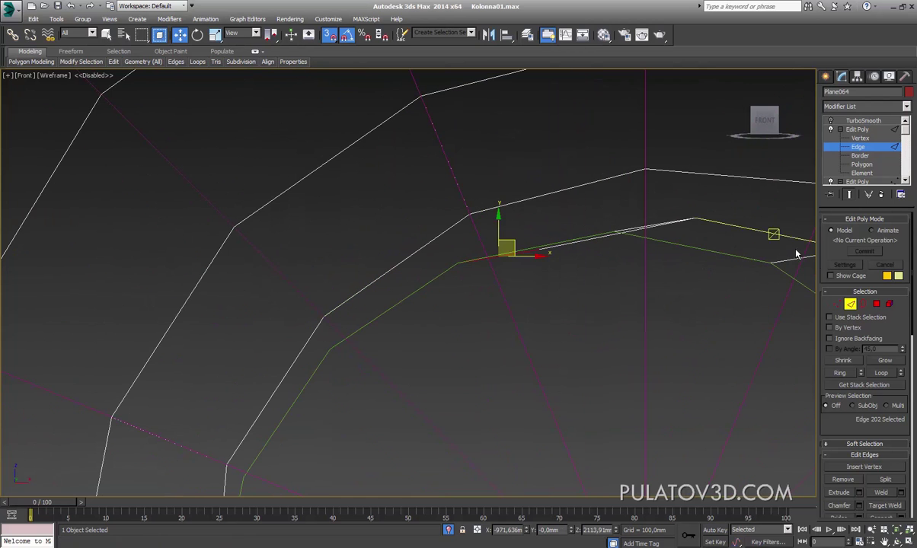
{"action": "left_click", "coordinate": [837, 304]}
{"action": "left_click_drag", "start_coordinate": [540, 253], "coordinate": [470, 215]}
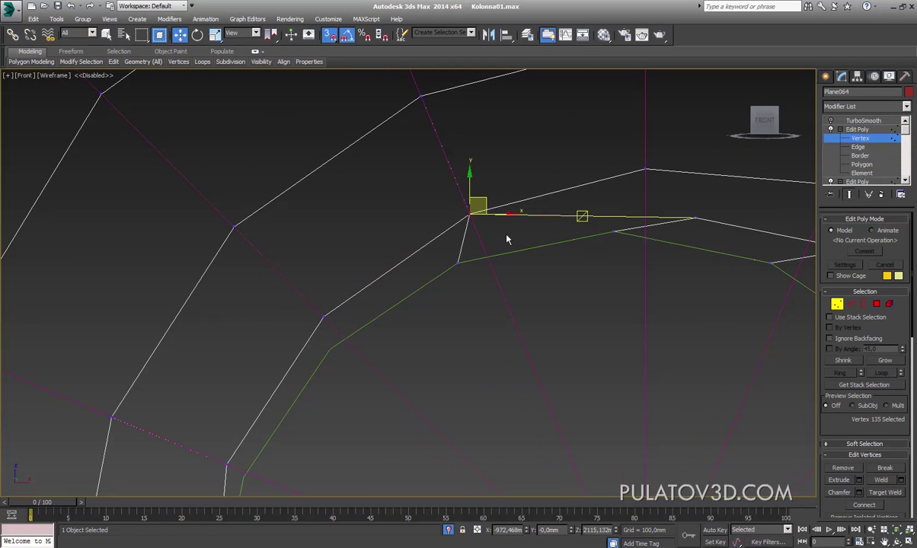
Step: Show the reference photo, turn off snapping, and move the first arch vertex onto the groove
{"action": "middle_click_drag", "start_coordinate": [507, 239], "coordinate": [445, 246]}
{"action": "left_click_drag", "start_coordinate": [647, 205], "coordinate": [608, 241]}
{"action": "key", "text": "F3"}
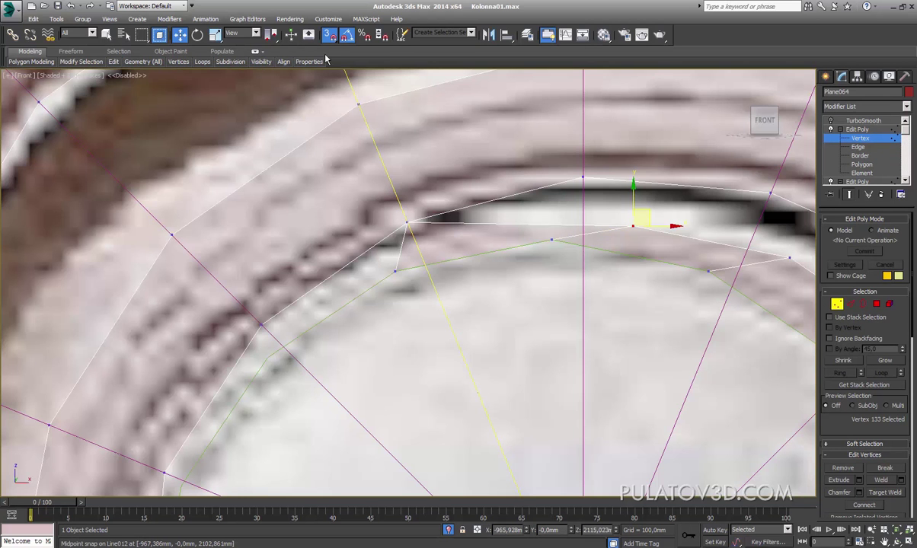
{"action": "left_click", "coordinate": [330, 35]}
{"action": "left_click_drag", "start_coordinate": [654, 219], "coordinate": [601, 183]}
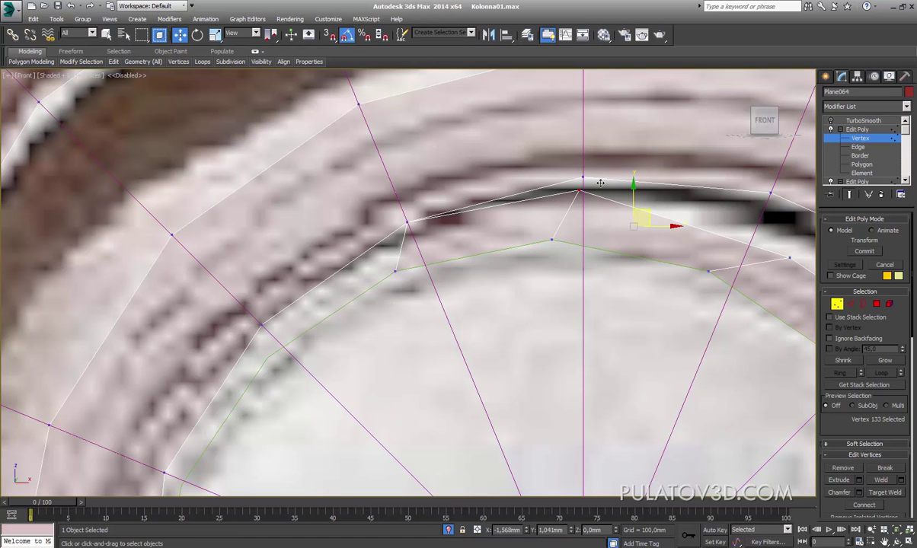
Step: Move the next arch vertices up-left so they follow the photo's volute groove
{"action": "left_click_drag", "start_coordinate": [804, 248], "coordinate": [778, 275]}
{"action": "middle_click_drag", "start_coordinate": [777, 275], "coordinate": [524, 231]}
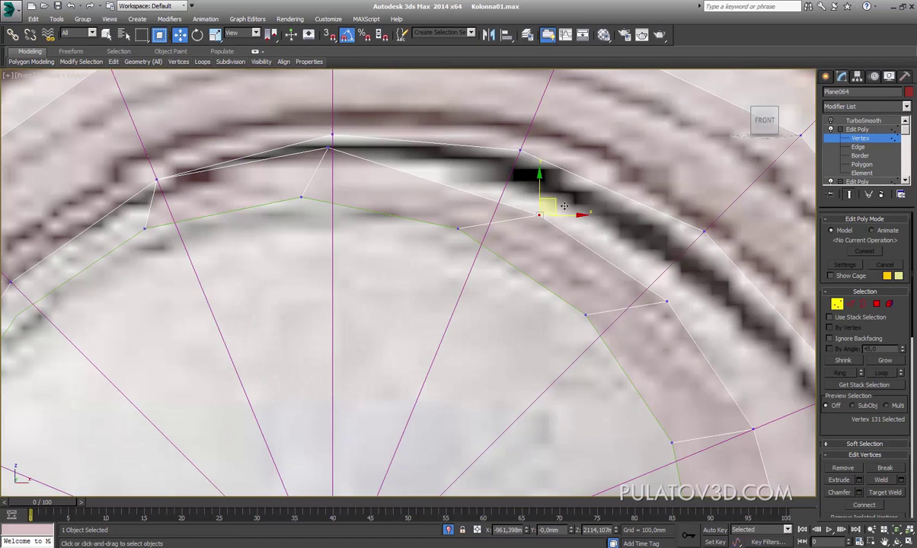
{"action": "left_click_drag", "start_coordinate": [565, 205], "coordinate": [524, 167]}
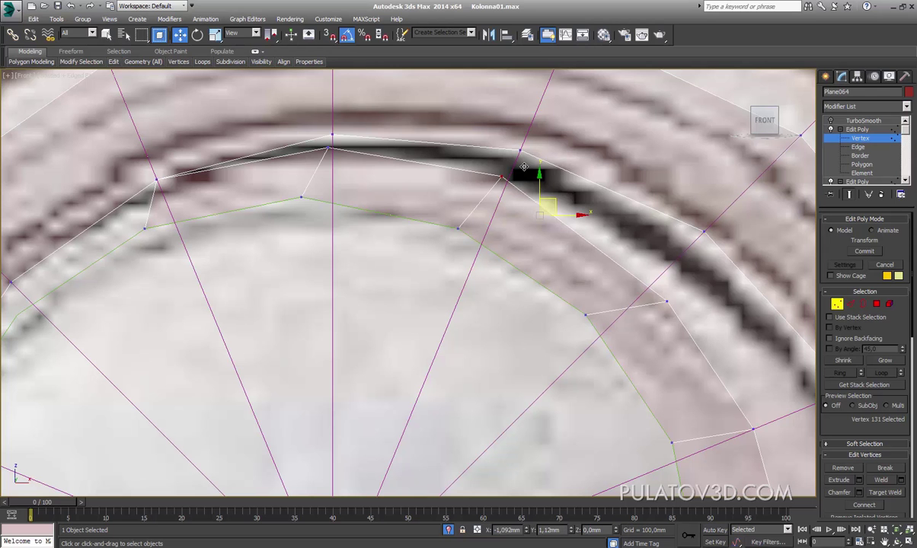
{"action": "left_click", "coordinate": [675, 342]}
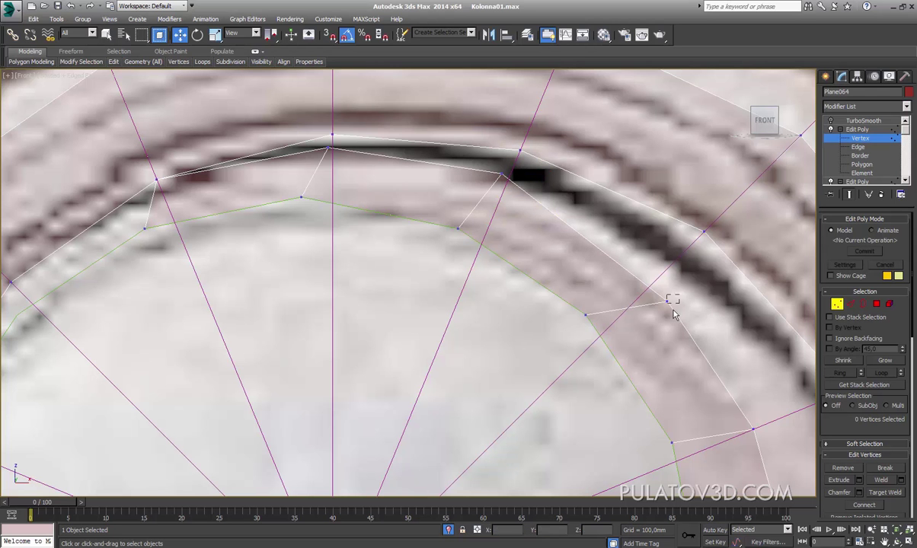
{"action": "left_click", "coordinate": [669, 300]}
{"action": "mouse_move", "coordinate": [671, 299]}
{"action": "left_mouse_down"}
{"action": "mouse_move", "coordinate": [673, 270]}
{"action": "mouse_move", "coordinate": [661, 257]}
{"action": "left_mouse_up"}
Step: Select the next vertices further down the ring
{"action": "scroll", "coordinate": [668, 290], "scroll_direction": "down", "scroll_amount": 2}
{"action": "left_click_drag", "start_coordinate": [640, 355], "coordinate": [678, 313]}
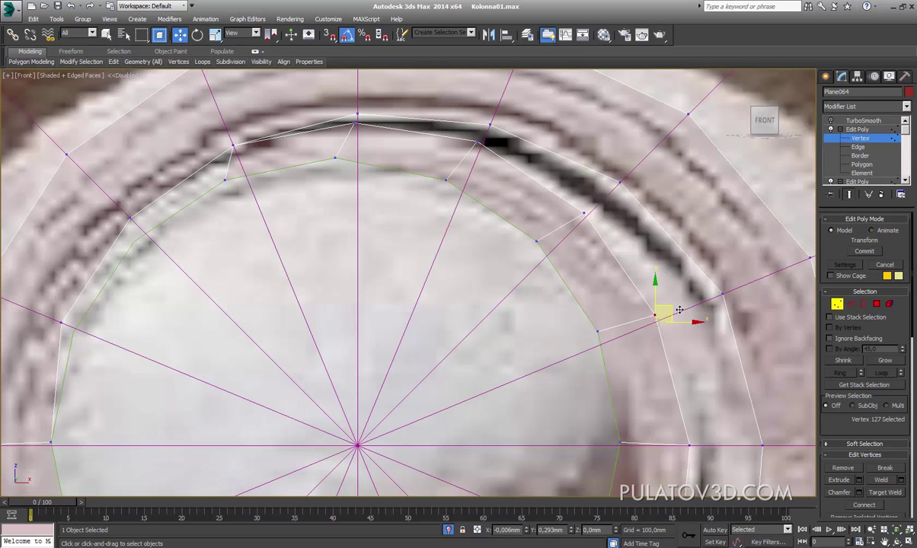
{"action": "mouse_move", "coordinate": [683, 308]}
{"action": "middle_mouse_down"}
{"action": "mouse_move", "coordinate": [741, 348]}
{"action": "mouse_move", "coordinate": [783, 357]}
{"action": "middle_mouse_up"}
{"action": "left_click", "coordinate": [684, 277]}
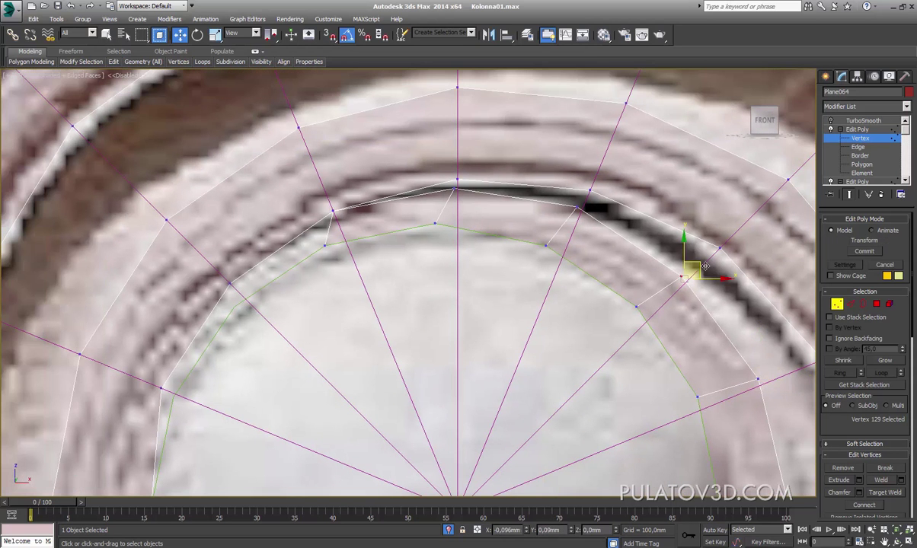
{"action": "scroll", "coordinate": [595, 259], "scroll_direction": "down", "scroll_amount": 3}
{"action": "scroll", "coordinate": [563, 272], "scroll_direction": "up", "scroll_amount": 6}
Step: Return to wireframe in Edge mode with vertex snapping on and frame the ring's edge chain
{"action": "key", "text": "F3"}
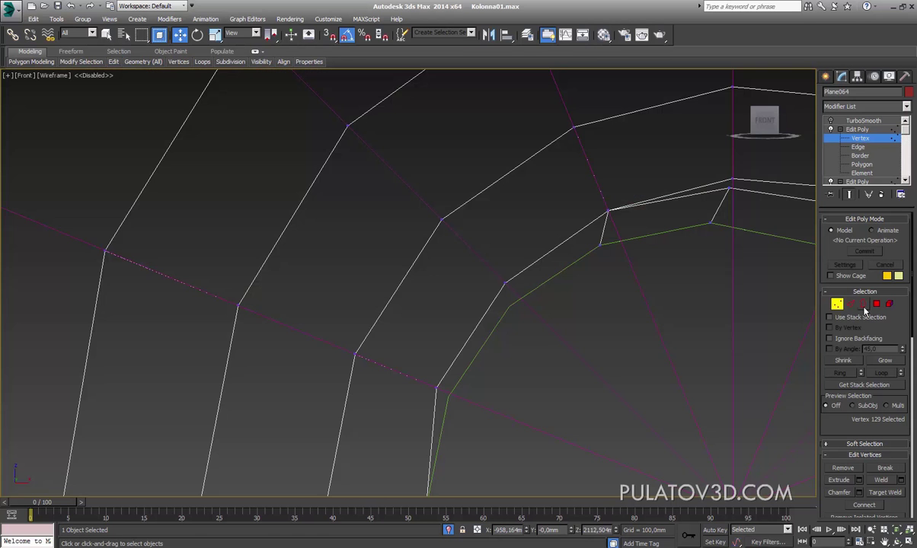
{"action": "key", "text": "2"}
{"action": "middle_click_drag", "start_coordinate": [608, 253], "coordinate": [621, 244]}
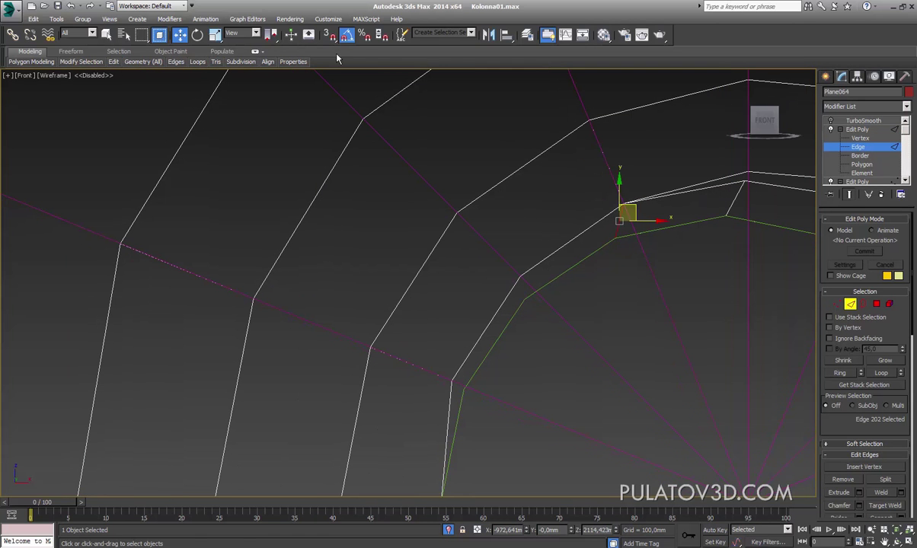
{"action": "key", "text": "s"}
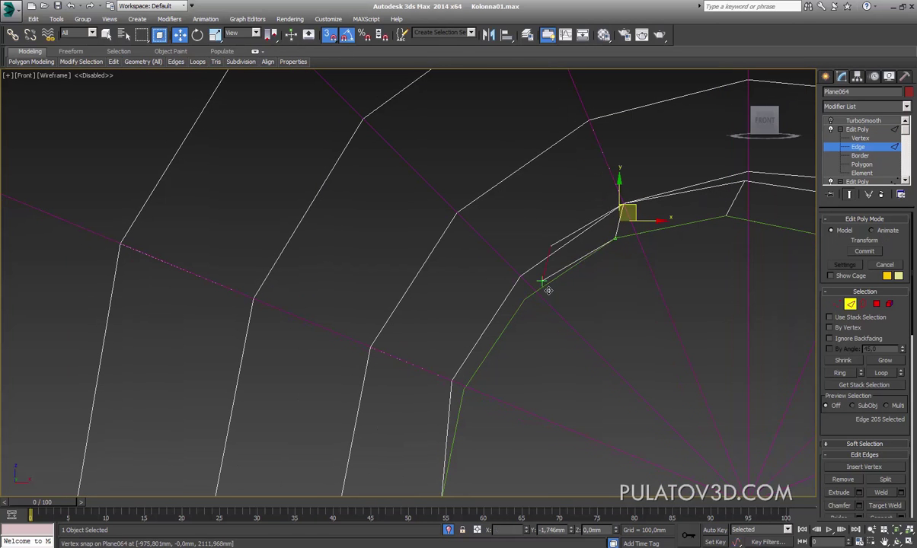
{"action": "scroll", "coordinate": [604, 270], "scroll_direction": "down", "scroll_amount": 3}
{"action": "middle_click_drag", "start_coordinate": [604, 271], "coordinate": [457, 261]}
{"action": "scroll", "coordinate": [457, 262], "scroll_direction": "down", "scroll_amount": 2}
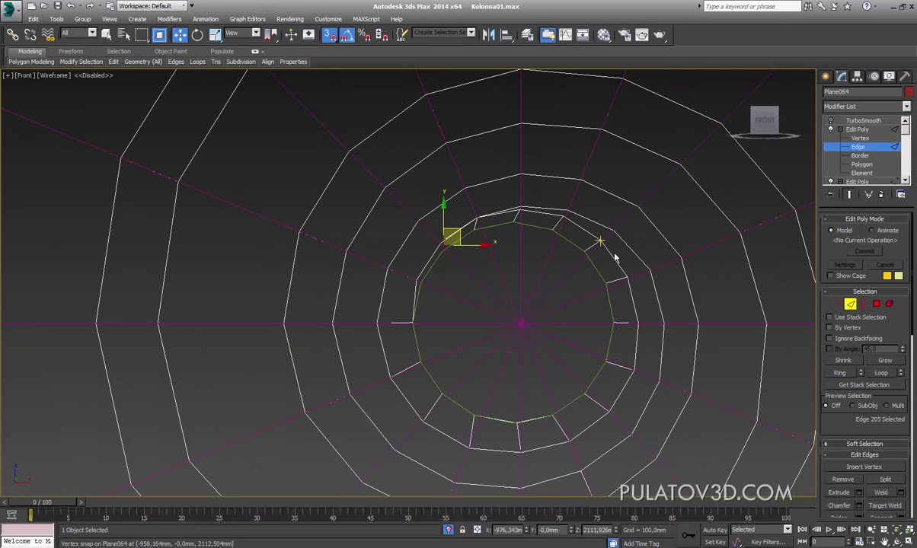
{"action": "scroll", "coordinate": [594, 244], "scroll_direction": "up", "scroll_amount": 4}
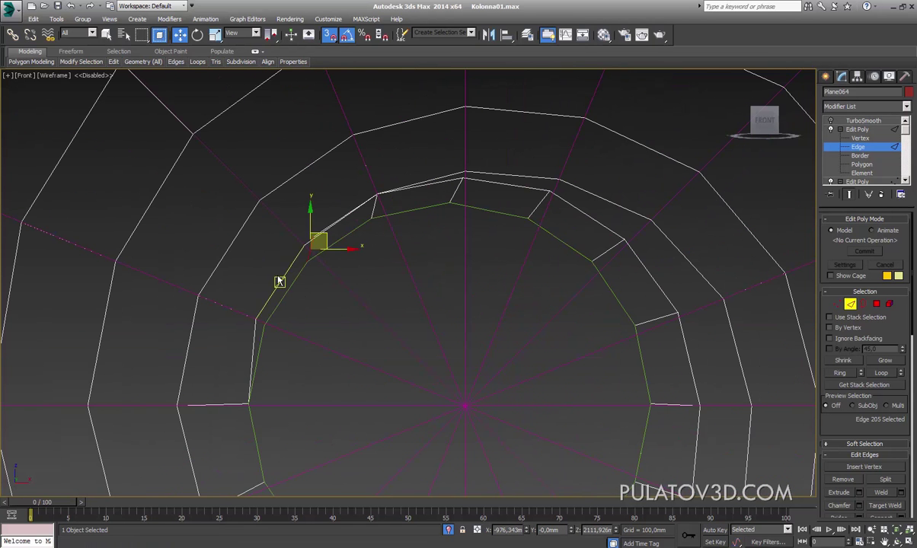
{"action": "scroll", "coordinate": [274, 271], "scroll_direction": "down", "scroll_amount": 3}
{"action": "scroll", "coordinate": [269, 259], "scroll_direction": "up", "scroll_amount": 1}
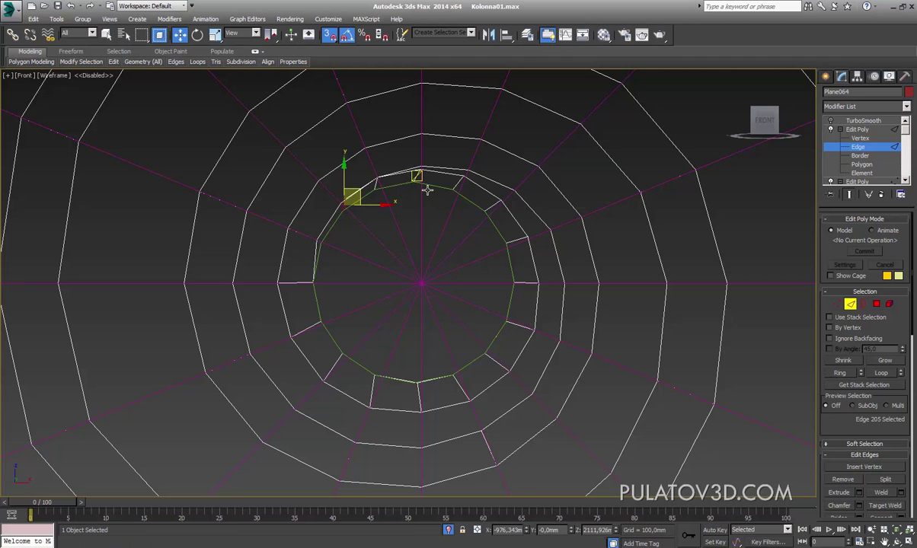
{"action": "middle_click_drag", "start_coordinate": [428, 195], "coordinate": [437, 202]}
{"action": "scroll", "coordinate": [437, 202], "scroll_direction": "up", "scroll_amount": 5}
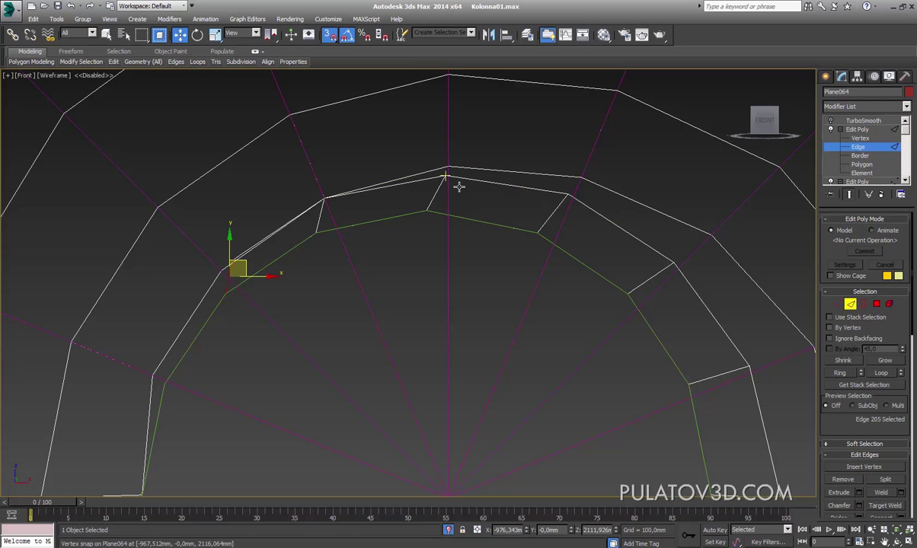
{"action": "scroll", "coordinate": [455, 183], "scroll_direction": "up", "scroll_amount": 2}
{"action": "scroll", "coordinate": [455, 183], "scroll_direction": "up", "scroll_amount": 2}
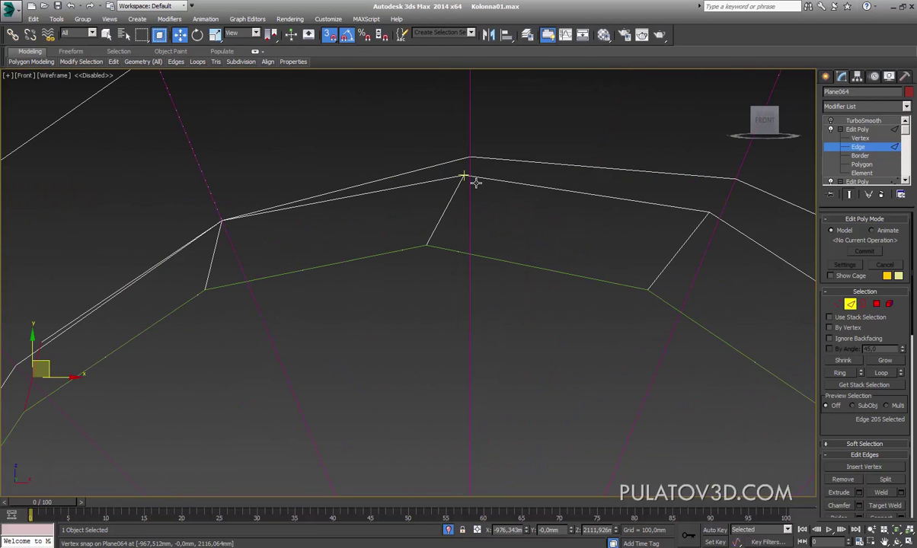
{"action": "middle_click_drag", "start_coordinate": [210, 231], "coordinate": [324, 212]}
{"action": "scroll", "coordinate": [280, 247], "scroll_direction": "up", "scroll_amount": 1}
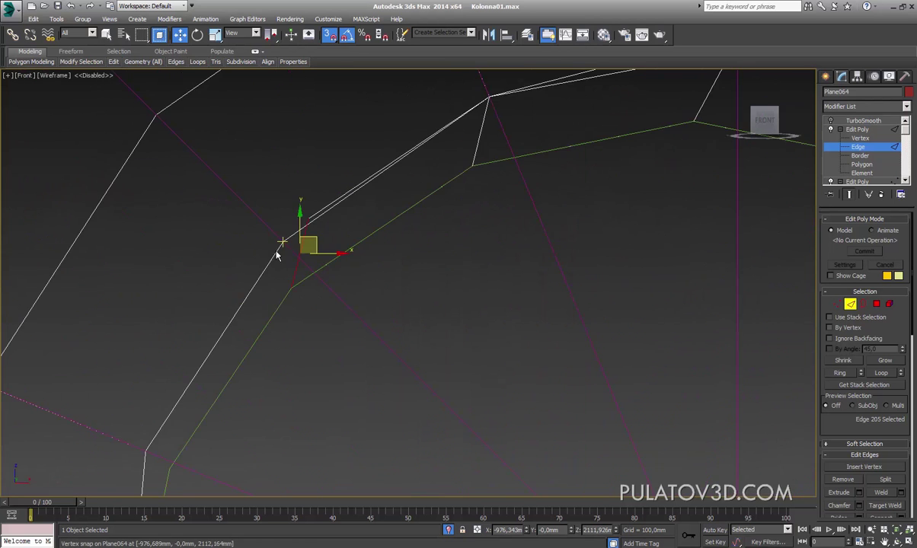
{"action": "middle_click_drag", "start_coordinate": [280, 247], "coordinate": [349, 250]}
Step: Select the ring-corner vertex, then the vertex at the top of the bent edge
{"action": "key", "text": "1"}
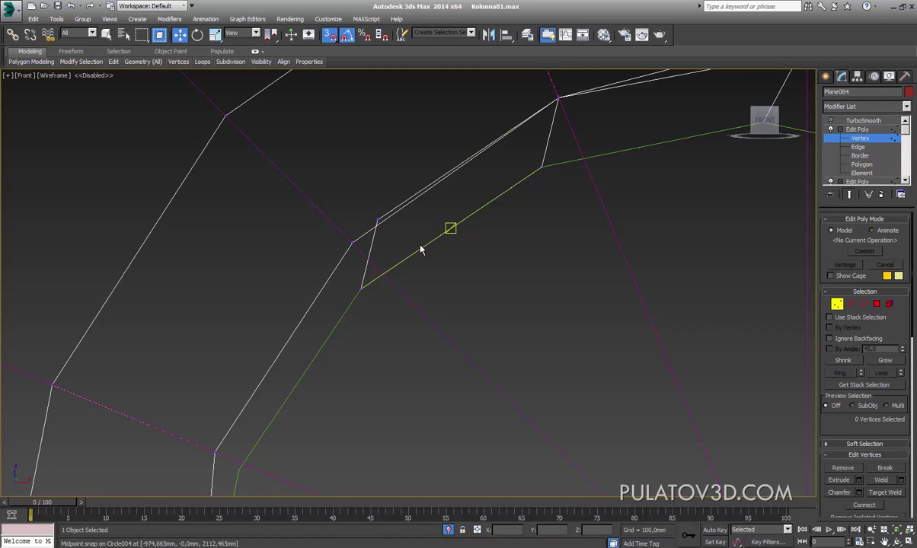
{"action": "left_click", "coordinate": [379, 219]}
{"action": "middle_click_drag", "start_coordinate": [361, 248], "coordinate": [767, 284]}
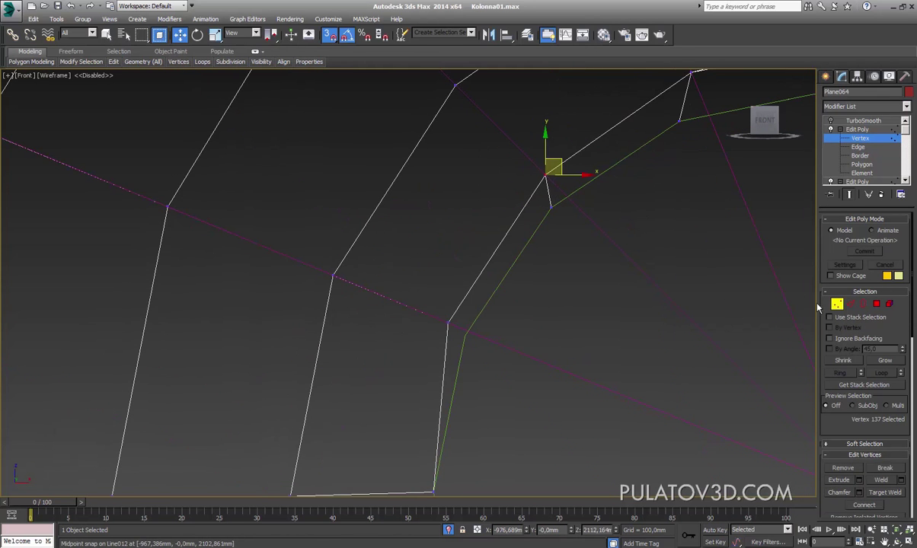
{"action": "key", "text": "2"}
{"action": "middle_click_drag", "start_coordinate": [799, 313], "coordinate": [617, 165]}
{"action": "key", "text": "1"}
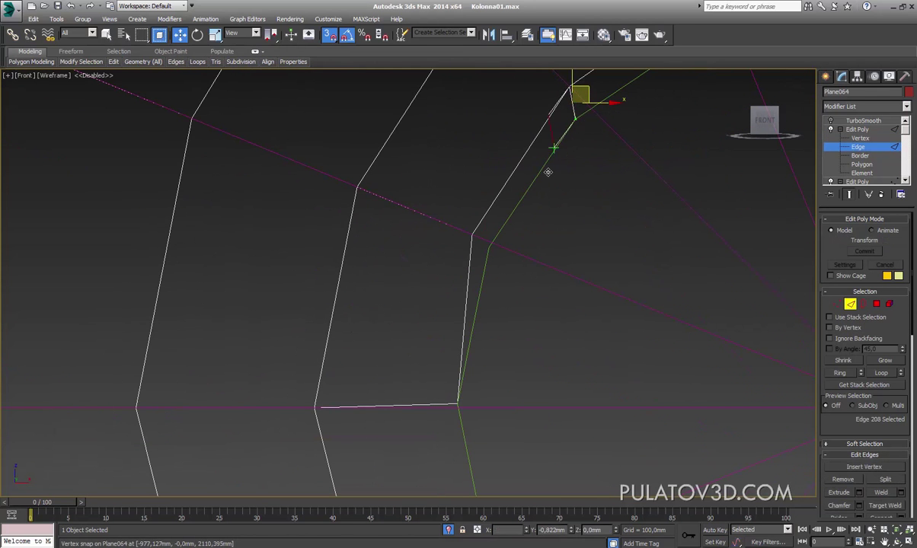
{"action": "left_click", "coordinate": [581, 270]}
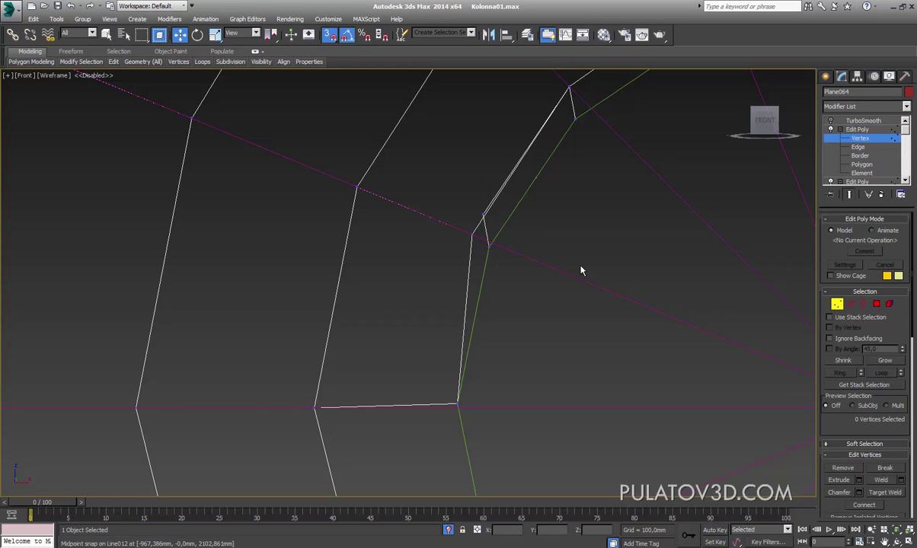
{"action": "left_click", "coordinate": [474, 234]}
Step: Snap the edge onto the lower vertex and straighten the bent lower corner
{"action": "key", "text": "2"}
{"action": "middle_click_drag", "start_coordinate": [553, 316], "coordinate": [573, 262]}
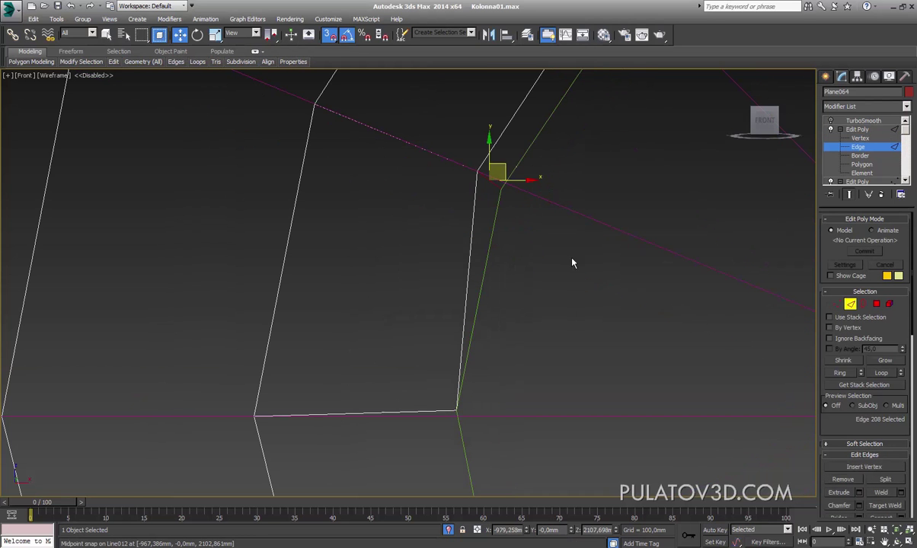
{"action": "left_click_drag", "start_coordinate": [501, 229], "coordinate": [460, 407]}
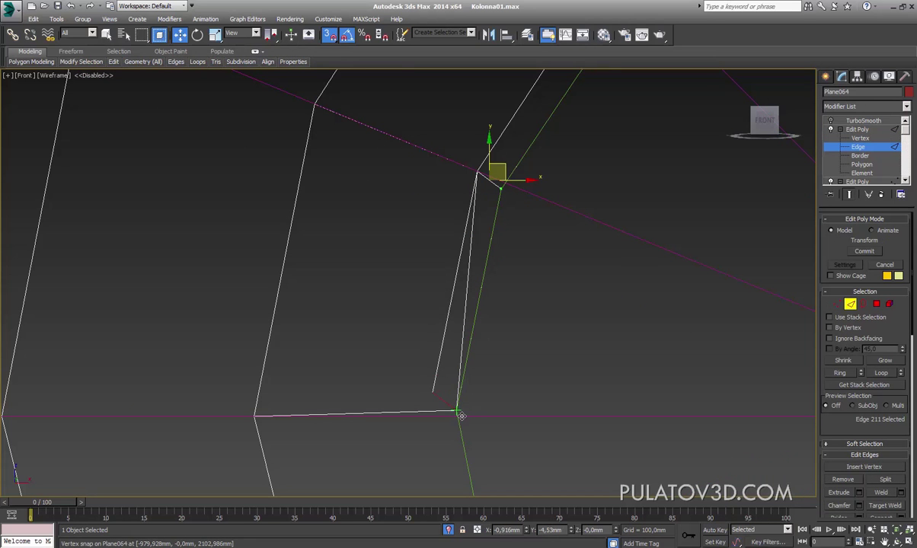
{"action": "key", "text": "1"}
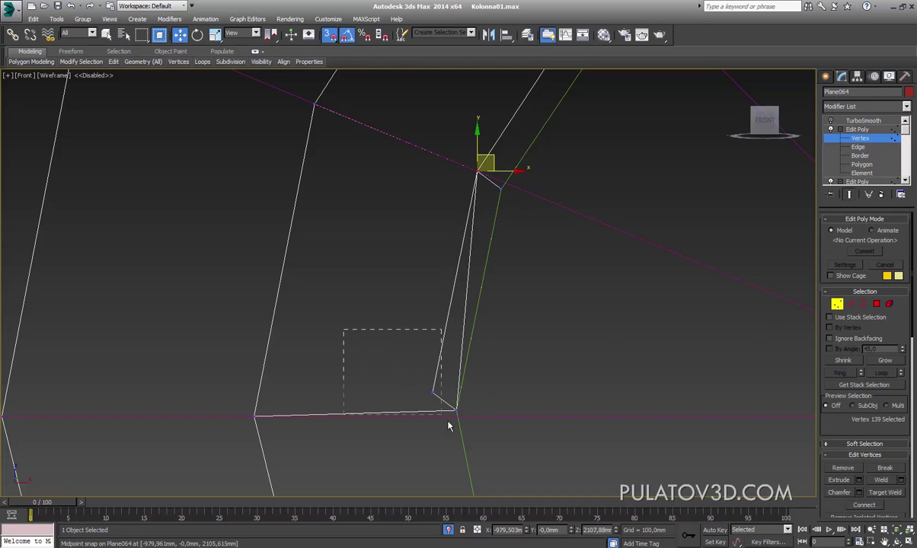
{"action": "left_click_drag", "start_coordinate": [448, 426], "coordinate": [513, 377]}
Step: Move the radial guide-line star far to the left of the spirals and deselect it
{"action": "left_click", "coordinate": [877, 304]}
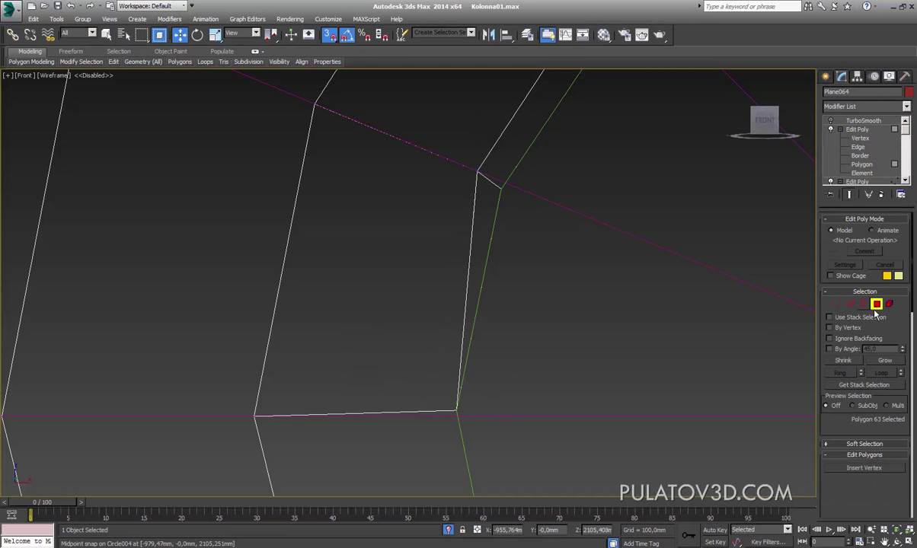
{"action": "scroll", "coordinate": [614, 287], "scroll_direction": "down", "scroll_amount": 5}
{"action": "scroll", "coordinate": [424, 272], "scroll_direction": "down", "scroll_amount": 2}
{"action": "middle_click_drag", "start_coordinate": [411, 141], "coordinate": [534, 230]}
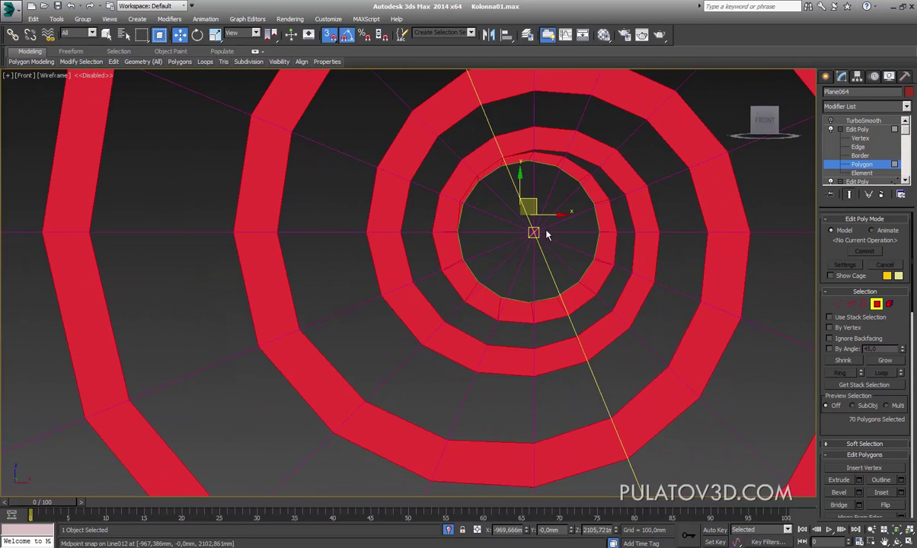
{"action": "scroll", "coordinate": [533, 230], "scroll_direction": "up", "scroll_amount": 3}
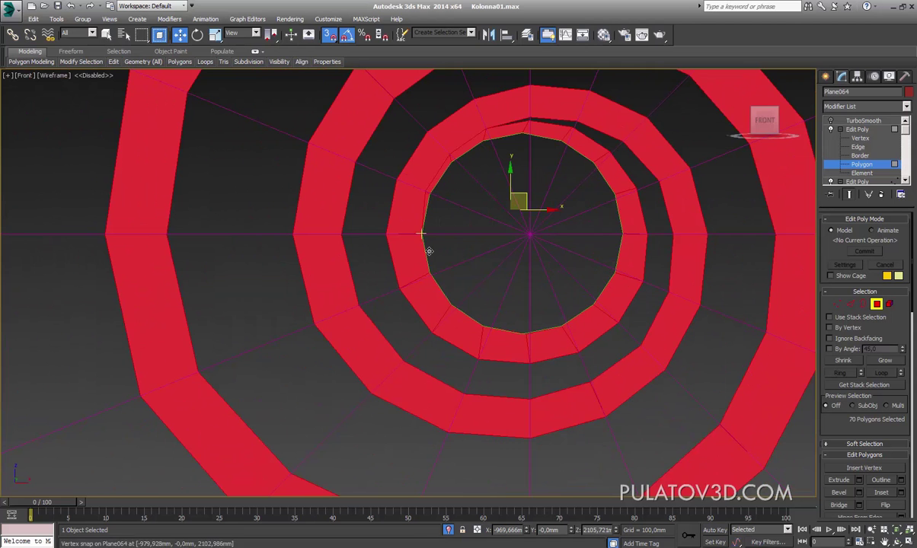
{"action": "scroll", "coordinate": [490, 188], "scroll_direction": "up", "scroll_amount": 3}
{"action": "scroll", "coordinate": [541, 238], "scroll_direction": "down", "scroll_amount": 2}
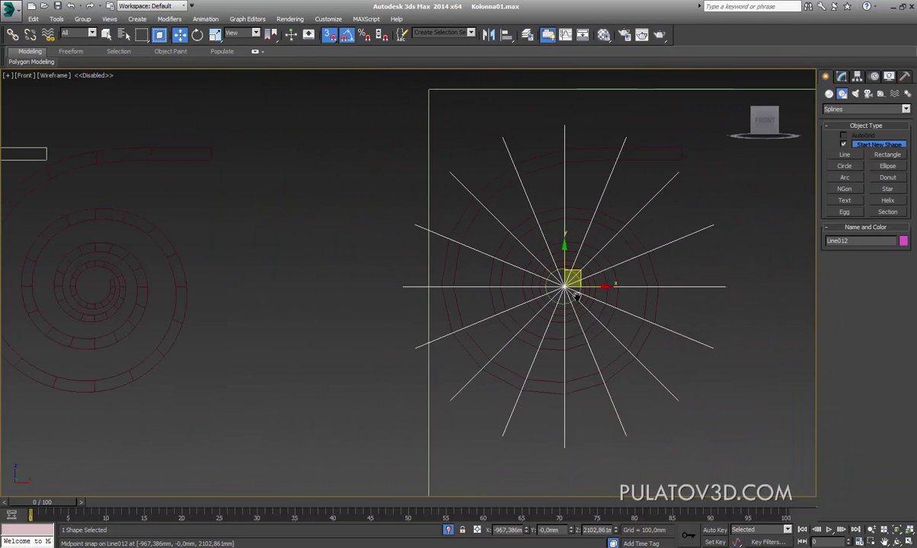
{"action": "scroll", "coordinate": [656, 218], "scroll_direction": "down", "scroll_amount": 3}
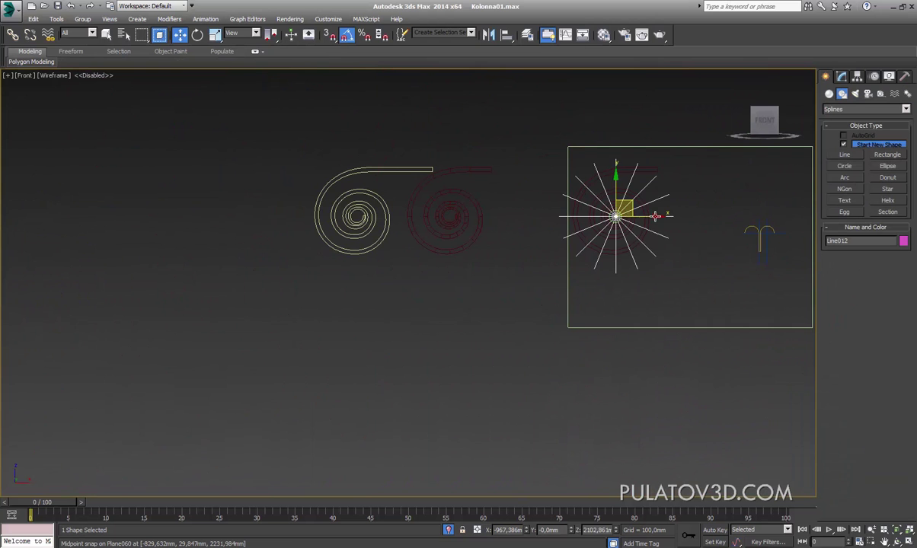
{"action": "left_click_drag", "start_coordinate": [658, 225], "coordinate": [288, 225]}
{"action": "left_click", "coordinate": [489, 211]}
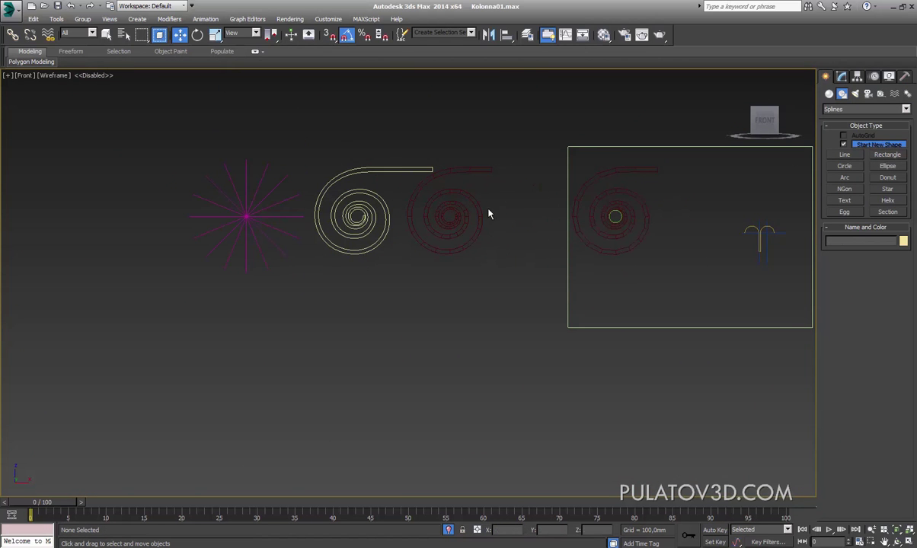
{"action": "middle_click_drag", "start_coordinate": [489, 211], "coordinate": [478, 240]}
Step: Select Plane064 in wireframe and enter its Edit Poly Vertex sub-object level
{"action": "key", "text": "F3"}
{"action": "scroll", "coordinate": [419, 220], "scroll_direction": "up", "scroll_amount": 5}
{"action": "scroll", "coordinate": [505, 240], "scroll_direction": "up", "scroll_amount": 3}
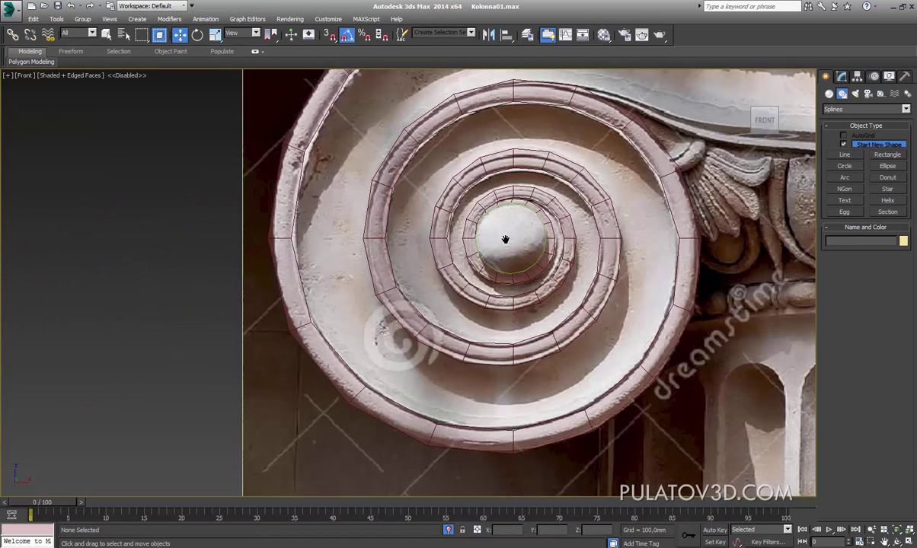
{"action": "scroll", "coordinate": [411, 190], "scroll_direction": "down", "scroll_amount": 8}
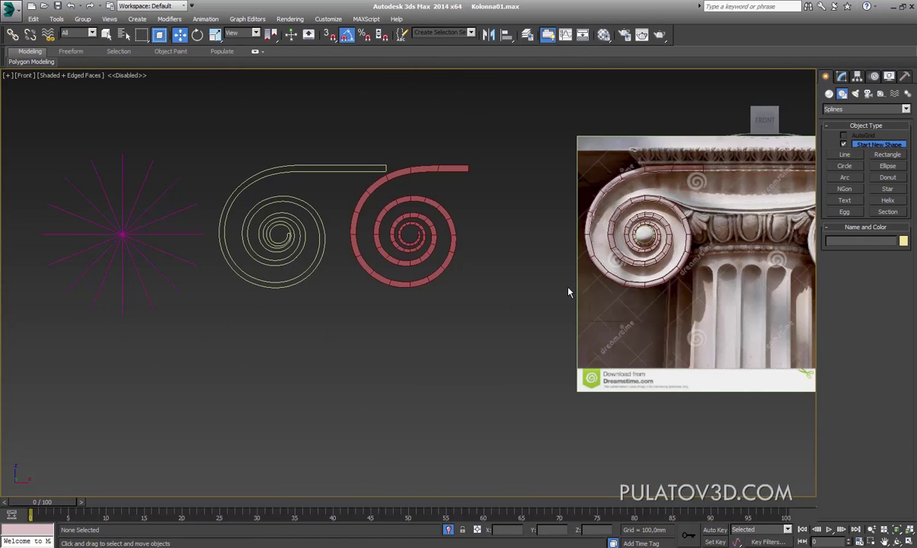
{"action": "scroll", "coordinate": [568, 292], "scroll_direction": "up", "scroll_amount": 3}
{"action": "scroll", "coordinate": [594, 304], "scroll_direction": "up", "scroll_amount": 3}
{"action": "left_click", "coordinate": [611, 351]}
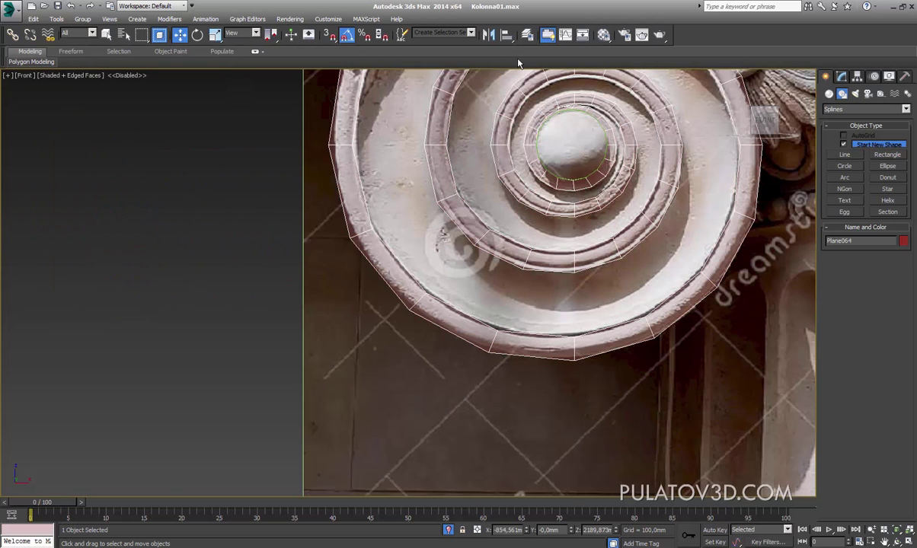
{"action": "scroll", "coordinate": [536, 242], "scroll_direction": "down", "scroll_amount": 3}
{"action": "key", "text": "F3"}
{"action": "scroll", "coordinate": [518, 239], "scroll_direction": "up", "scroll_amount": 2}
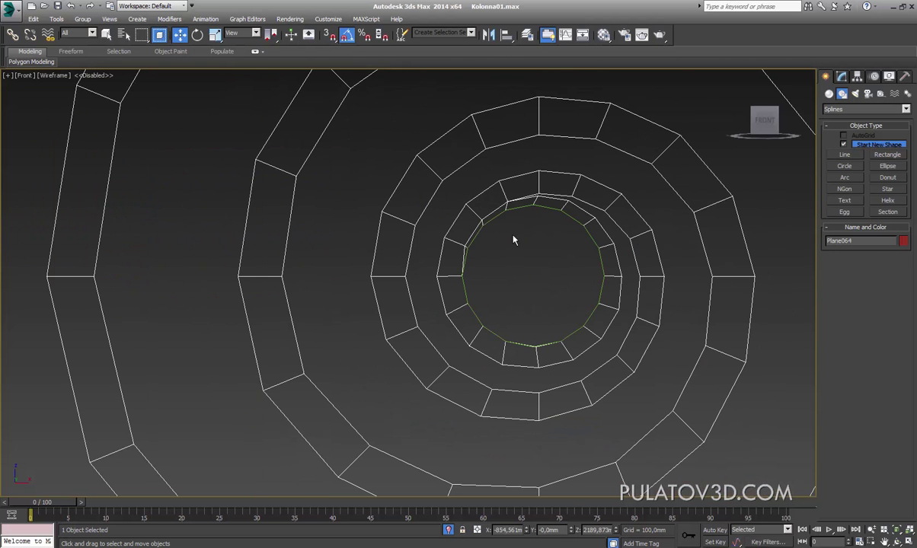
{"action": "left_click", "coordinate": [842, 77]}
{"action": "left_click", "coordinate": [859, 138]}
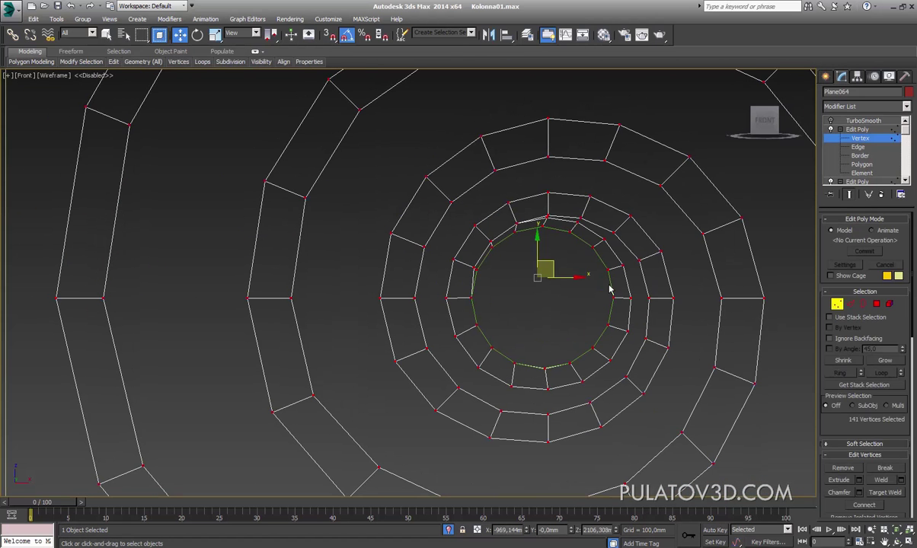
Step: Weld Plane064's overlapping vertices at a 0,1mm threshold, reducing them from 141 to 137
{"action": "scroll", "coordinate": [883, 438], "scroll_direction": "down", "scroll_amount": 3}
{"action": "left_click", "coordinate": [901, 422]}
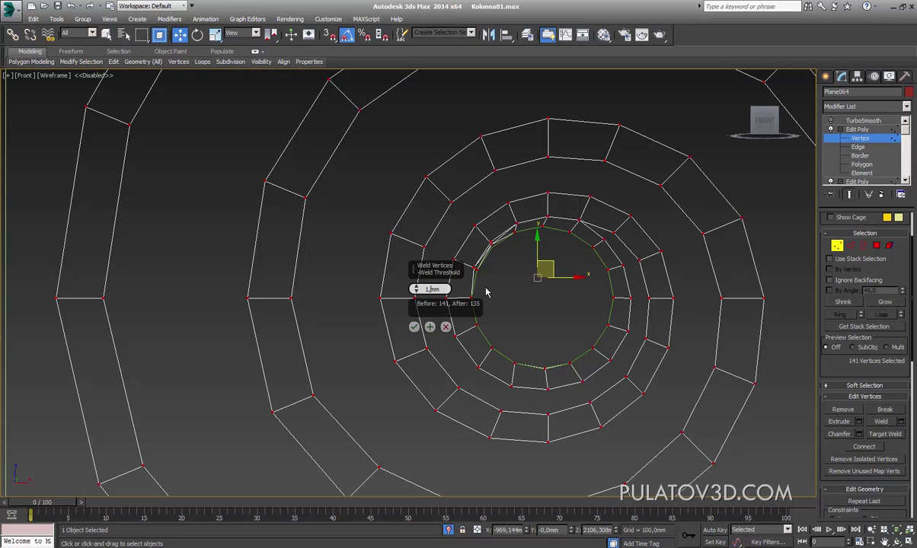
{"action": "type", "text": ","}
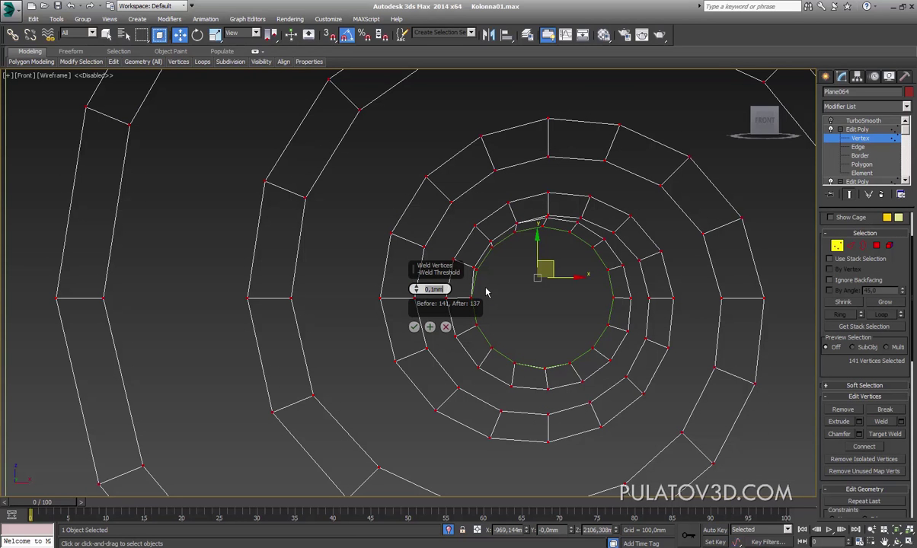
{"action": "left_click", "coordinate": [416, 328]}
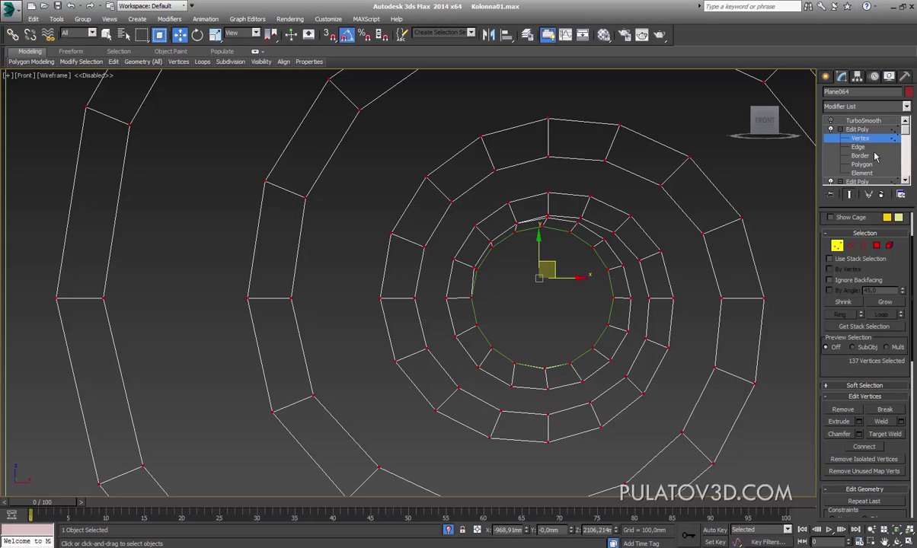
{"action": "left_click", "coordinate": [865, 247]}
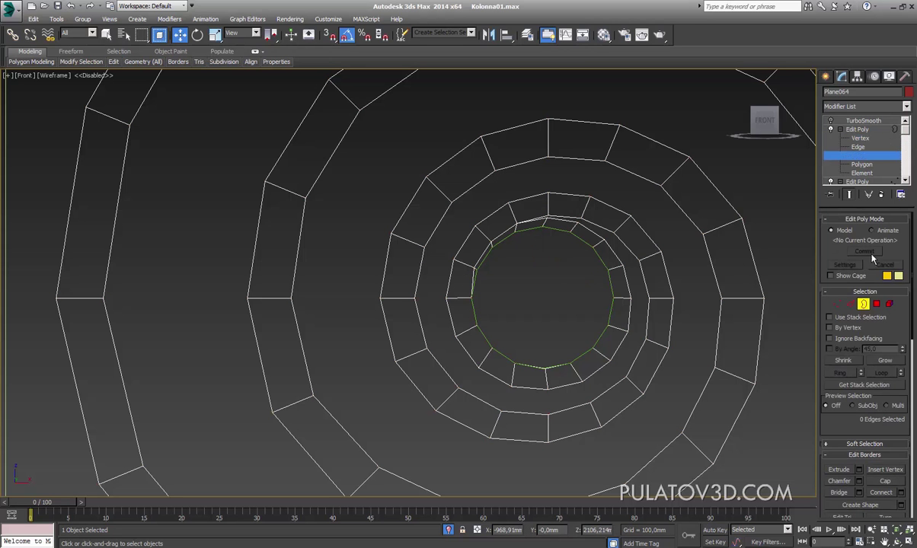
Step: Delete the central cap polygon inside Plane064's inner border loop
{"action": "left_click", "coordinate": [611, 275]}
{"action": "scroll", "coordinate": [830, 400], "scroll_direction": "down", "scroll_amount": 3}
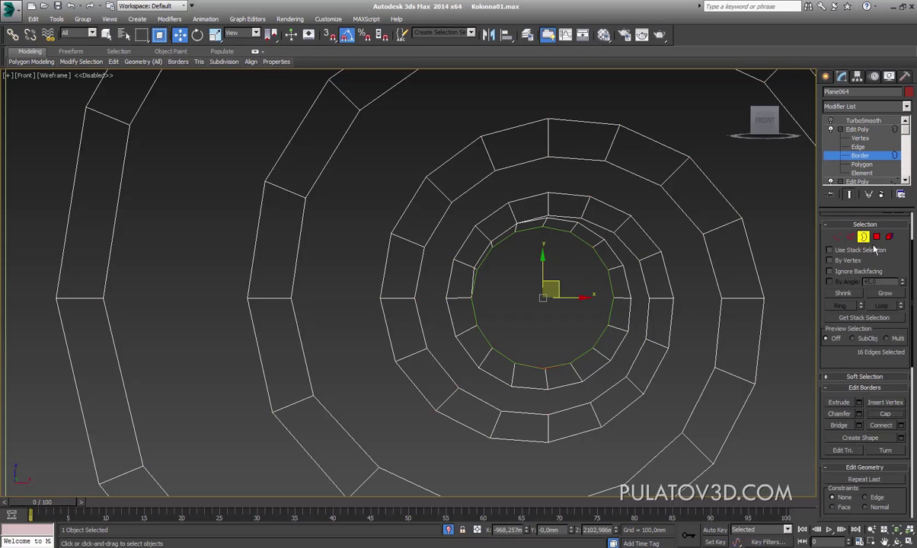
{"action": "left_click", "coordinate": [877, 237]}
{"action": "left_click", "coordinate": [519, 311]}
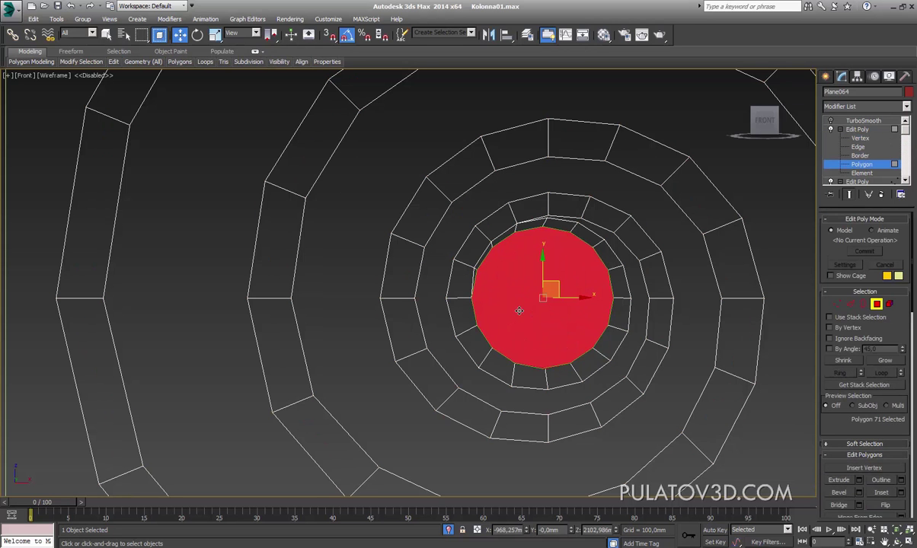
{"action": "left_click", "coordinate": [825, 76]}
{"action": "middle_click_drag", "start_coordinate": [587, 277], "coordinate": [562, 268]}
{"action": "left_click", "coordinate": [841, 77]}
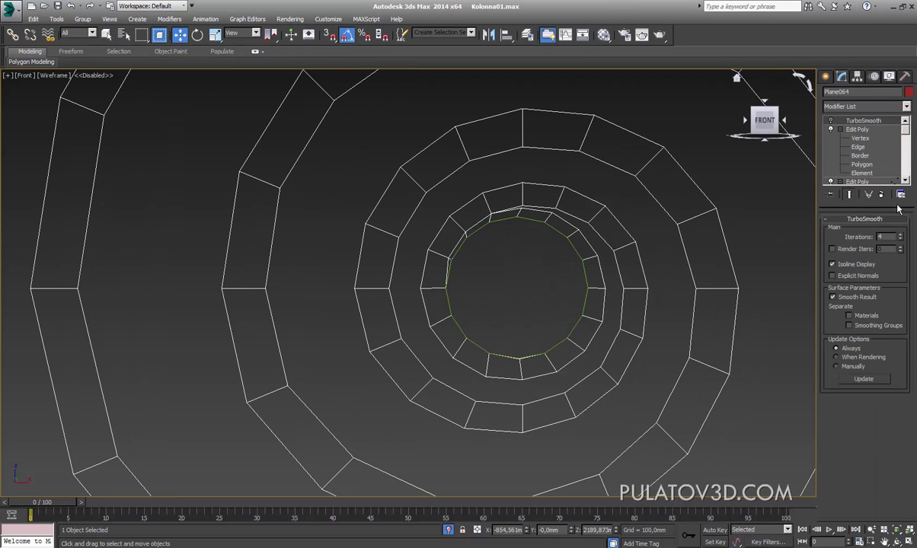
{"action": "left_click", "coordinate": [862, 165]}
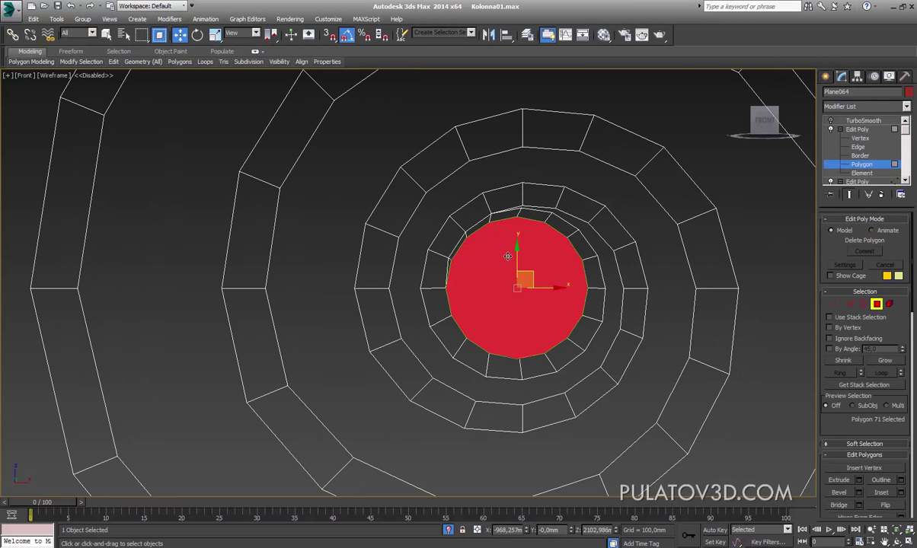
{"action": "key", "text": "Delete"}
{"action": "scroll", "coordinate": [510, 268], "scroll_direction": "up", "scroll_amount": 3}
Step: Move the green circle Circle004 into the innermost ring over the photo's boss
{"action": "left_click", "coordinate": [827, 79]}
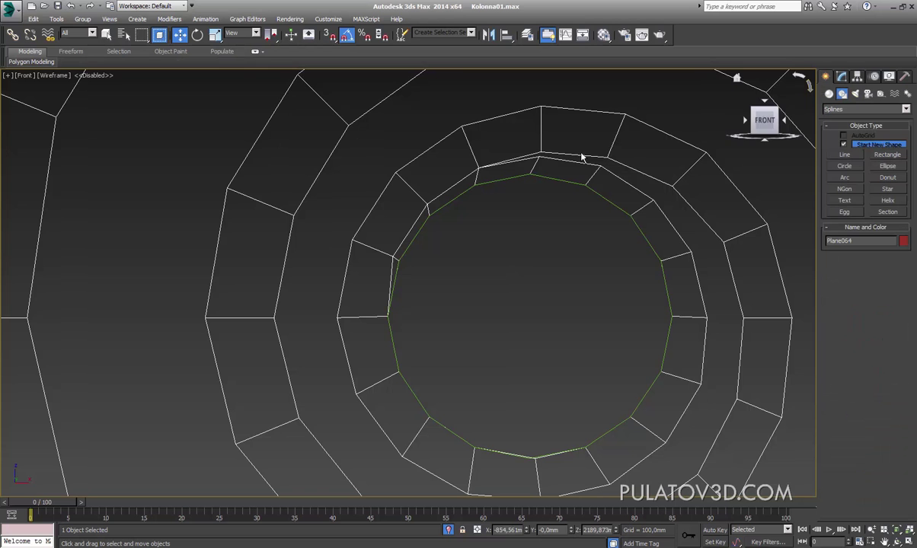
{"action": "left_click", "coordinate": [547, 185]}
{"action": "left_click", "coordinate": [547, 186]}
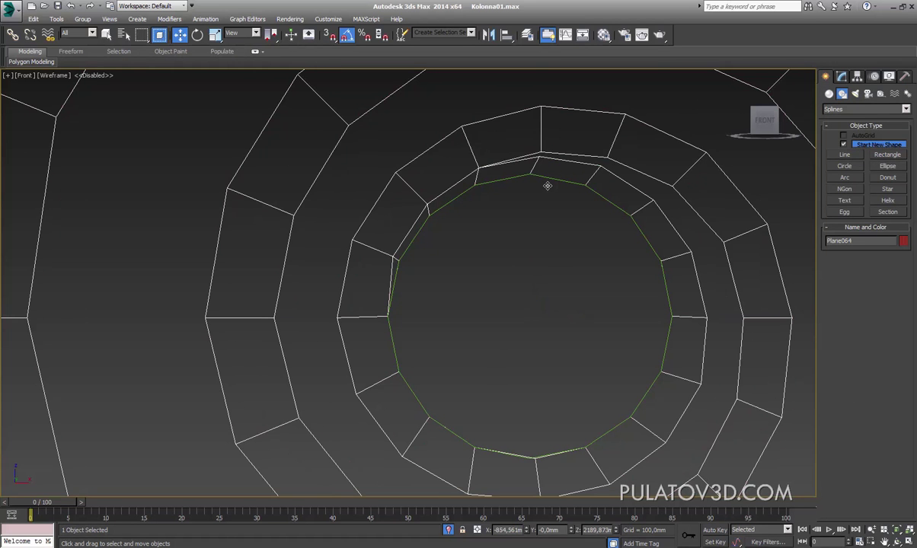
{"action": "left_click", "coordinate": [547, 186]}
{"action": "scroll", "coordinate": [545, 267], "scroll_direction": "down", "scroll_amount": 2}
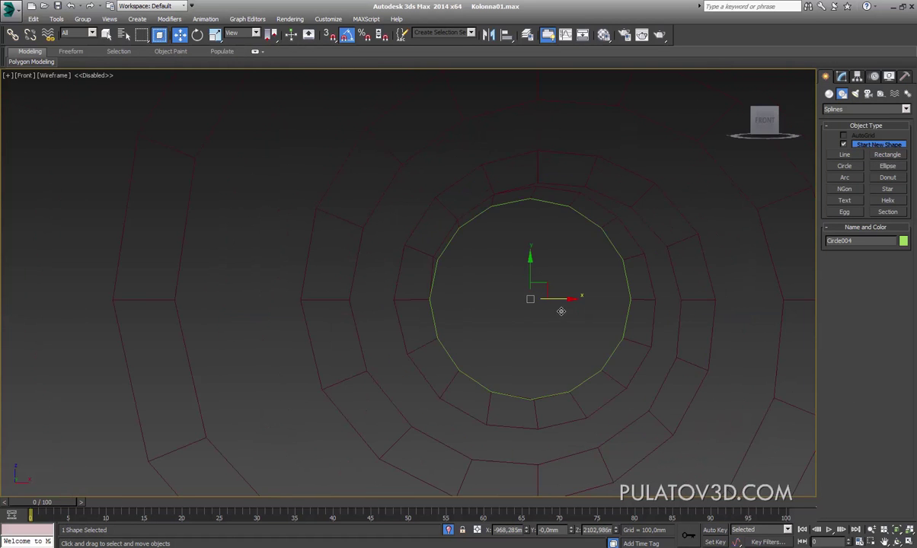
{"action": "left_click_drag", "start_coordinate": [561, 309], "coordinate": [503, 313]}
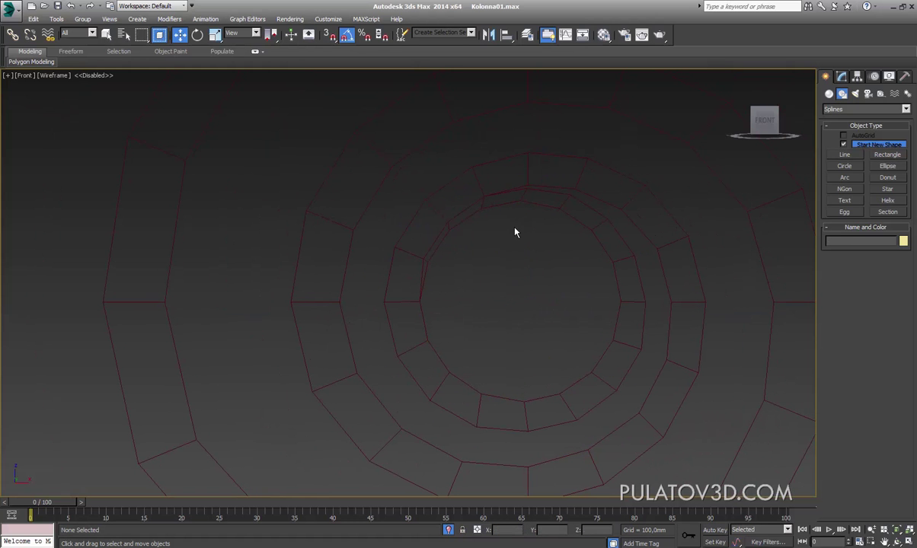
{"action": "left_click", "coordinate": [483, 214]}
{"action": "left_click_drag", "start_coordinate": [490, 240], "coordinate": [512, 239]}
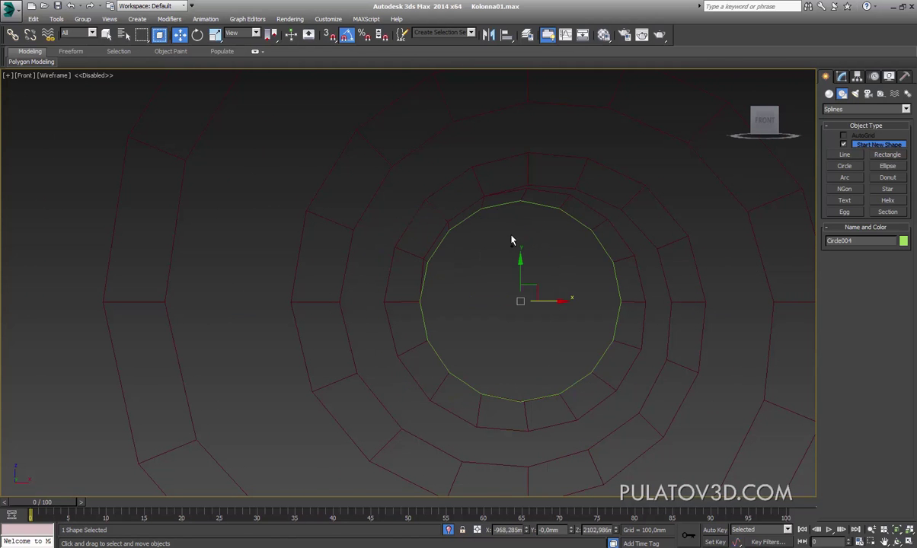
{"action": "left_click", "coordinate": [499, 277]}
{"action": "key", "text": "F3"}
{"action": "scroll", "coordinate": [538, 261], "scroll_direction": "down", "scroll_amount": 2}
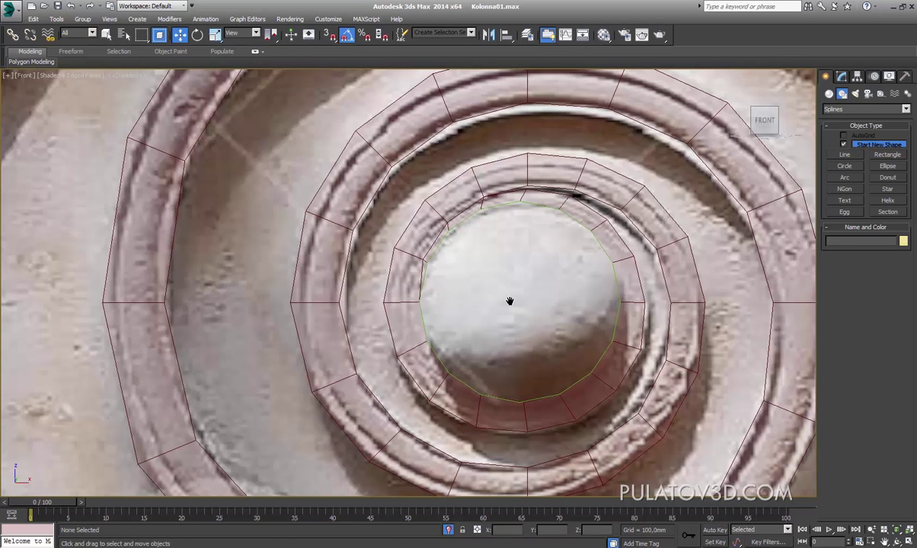
Step: In perspective, turn off Plane064's See-Through in Object Properties so it shows opaque red
{"action": "key", "text": "p"}
{"action": "scroll", "coordinate": [509, 289], "scroll_direction": "up", "scroll_amount": 2}
{"action": "scroll", "coordinate": [509, 290], "scroll_direction": "down", "scroll_amount": 3}
{"action": "middle_click_drag", "start_coordinate": [509, 289], "coordinate": [488, 244], "text": "alt"}
{"action": "right_click", "coordinate": [494, 220]}
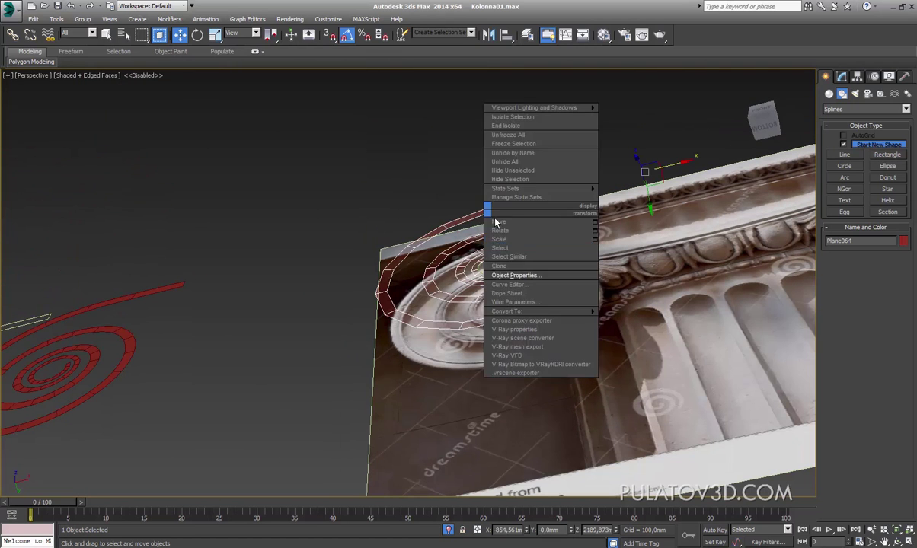
{"action": "left_click", "coordinate": [534, 277]}
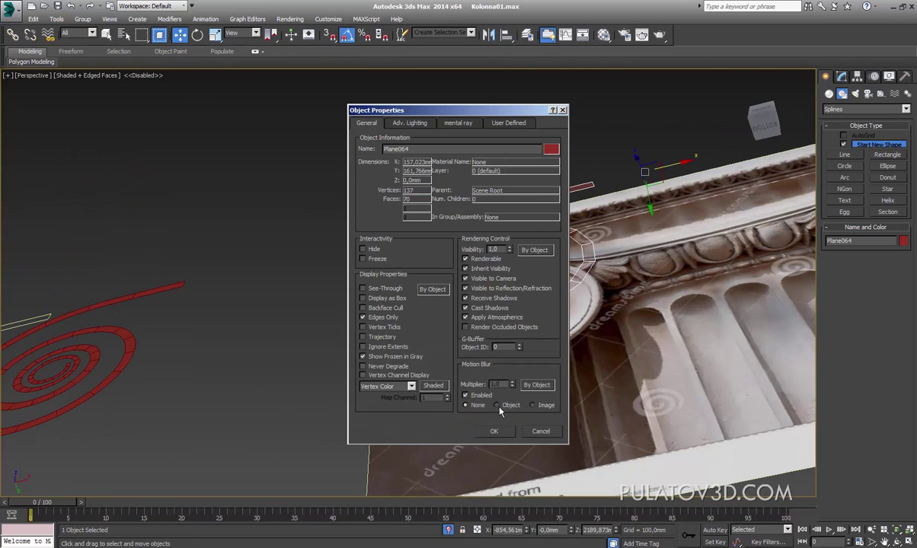
{"action": "left_click", "coordinate": [494, 431]}
Step: Return to the earlier frontal view and tilt the perspective slightly
{"action": "key", "text": "shift+z"}
{"action": "key", "text": "shift+z"}
{"action": "key", "text": "shift+z"}
{"action": "key", "text": "shift+z"}
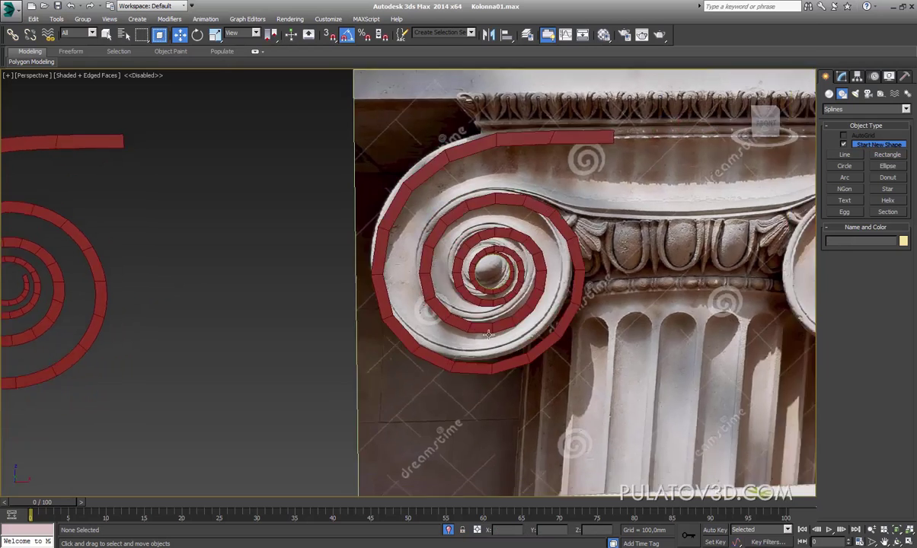
{"action": "key", "text": "shift+z"}
{"action": "key", "text": "shift+z"}
{"action": "scroll", "coordinate": [493, 358], "scroll_direction": "up", "scroll_amount": 2}
{"action": "scroll", "coordinate": [504, 274], "scroll_direction": "up", "scroll_amount": 5}
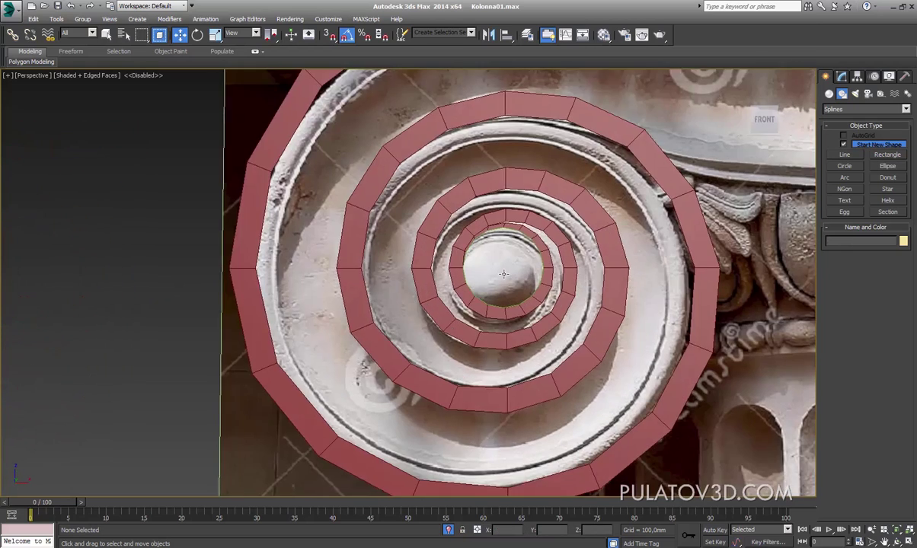
{"action": "middle_click_drag", "start_coordinate": [504, 274], "coordinate": [508, 265], "text": "alt"}
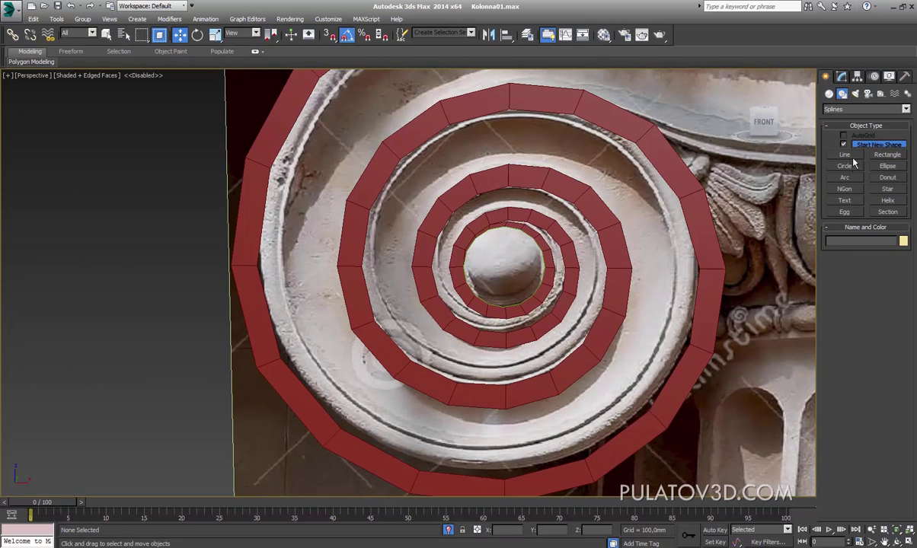
{"action": "left_click", "coordinate": [829, 93]}
Step: Create a sphere near the volute centre in the wireframe front view
{"action": "left_click", "coordinate": [844, 157]}
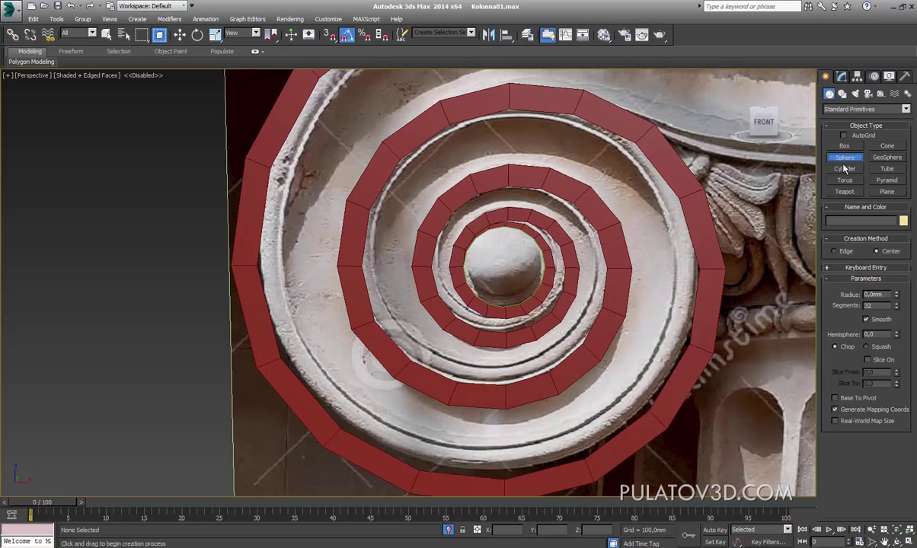
{"action": "middle_click_drag", "start_coordinate": [591, 242], "coordinate": [598, 238]}
{"action": "key", "text": "f"}
{"action": "scroll", "coordinate": [626, 250], "scroll_direction": "down", "scroll_amount": 2}
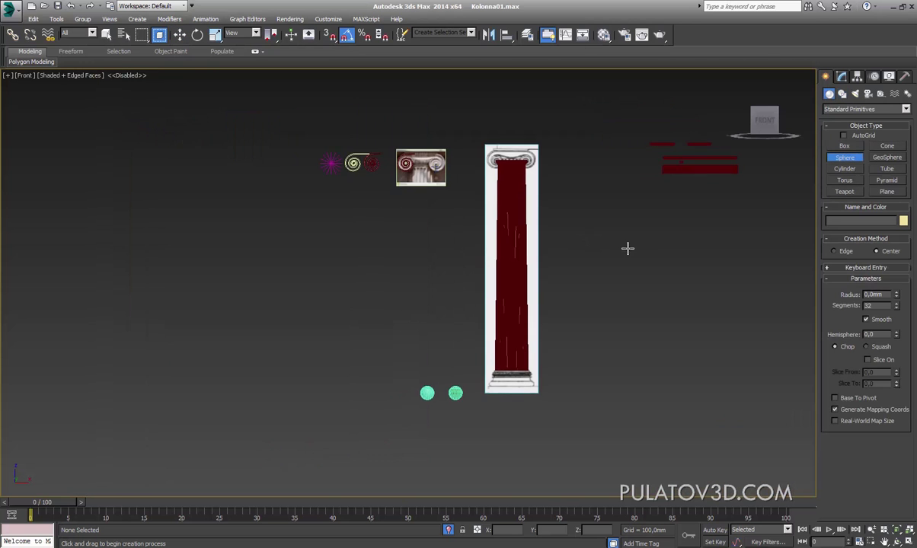
{"action": "middle_click_drag", "start_coordinate": [469, 156], "coordinate": [524, 249]}
{"action": "scroll", "coordinate": [487, 267], "scroll_direction": "up", "scroll_amount": 3}
{"action": "scroll", "coordinate": [487, 298], "scroll_direction": "up", "scroll_amount": 3}
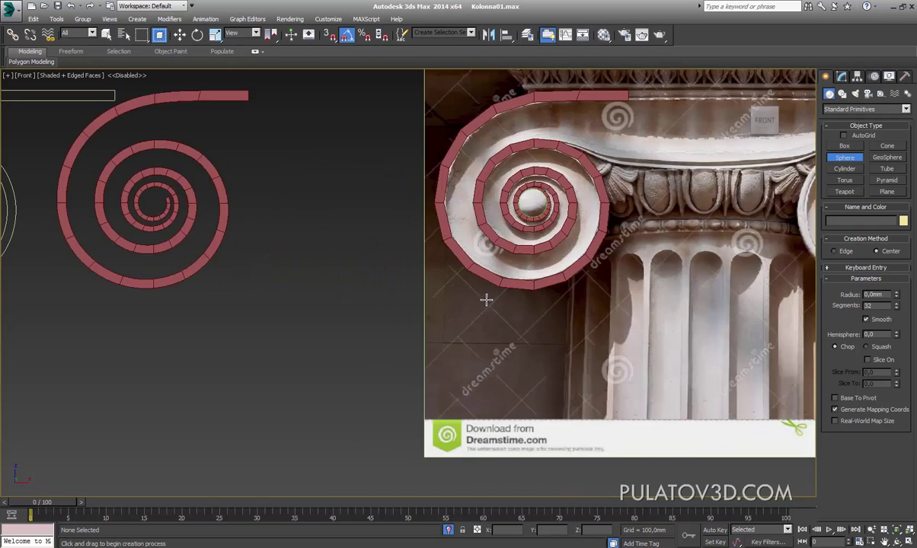
{"action": "key", "text": "F3"}
{"action": "scroll", "coordinate": [514, 283], "scroll_direction": "up", "scroll_amount": 2}
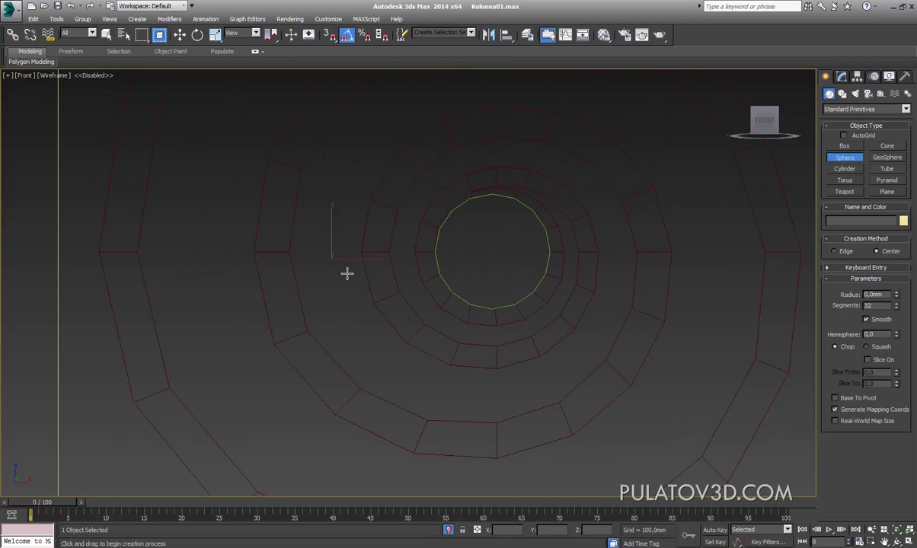
{"action": "left_click_drag", "start_coordinate": [332, 259], "coordinate": [382, 313]}
Step: Align the sphere's centre to the volute mesh's centre
{"action": "left_click", "coordinate": [506, 34]}
{"action": "scroll", "coordinate": [472, 221], "scroll_direction": "up", "scroll_amount": 4}
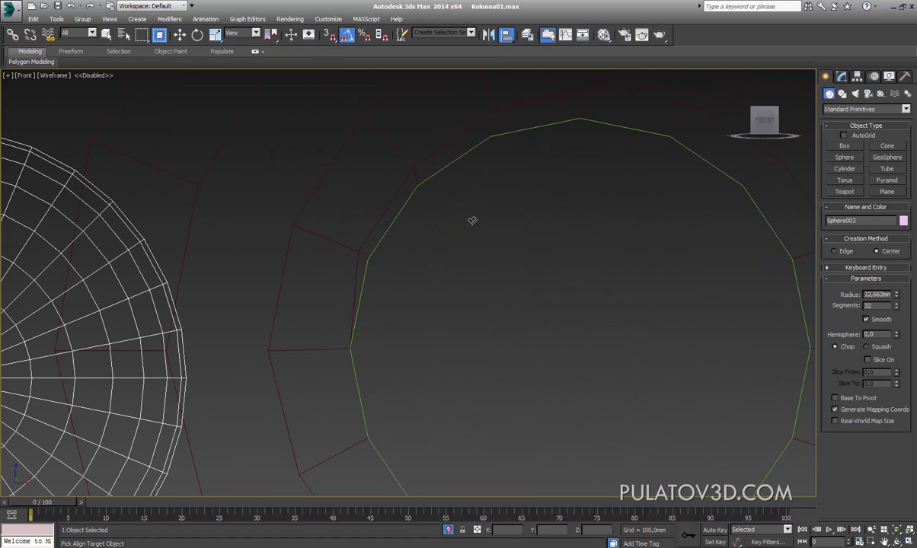
{"action": "left_click", "coordinate": [452, 176]}
{"action": "left_click", "coordinate": [488, 245]}
{"action": "left_click", "coordinate": [427, 246]}
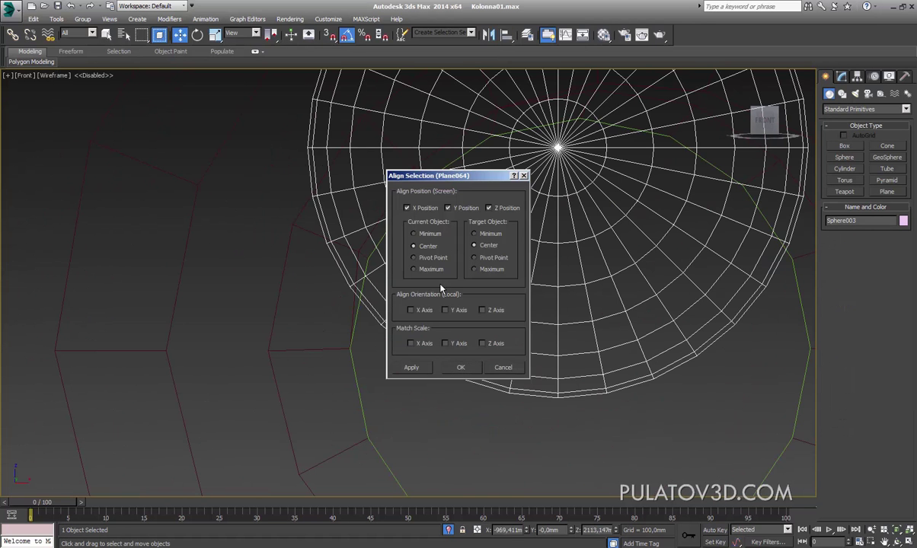
{"action": "left_click", "coordinate": [461, 367]}
Step: Shrink Circle004's radius to 10,945mm and centre the sphere on it
{"action": "left_click", "coordinate": [681, 307]}
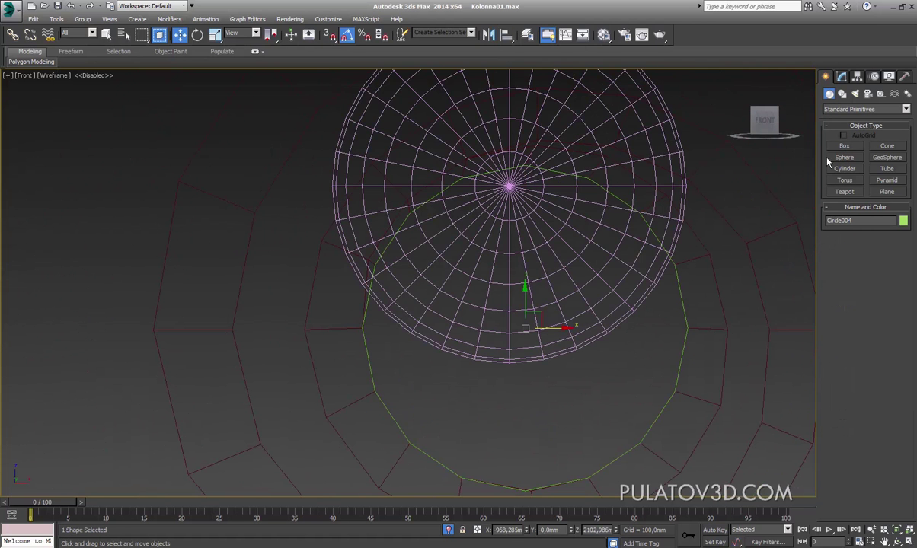
{"action": "left_click", "coordinate": [842, 77]}
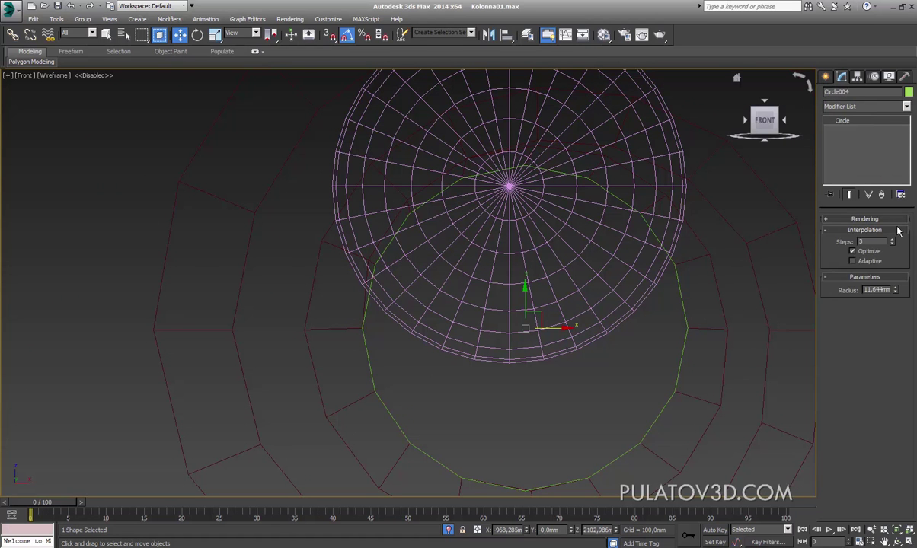
{"action": "left_click_drag", "start_coordinate": [895, 290], "coordinate": [895, 304]}
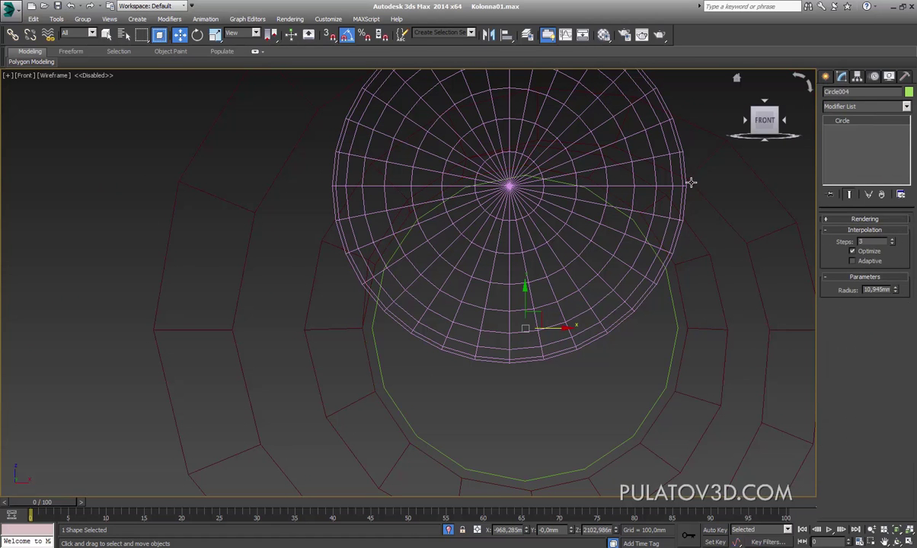
{"action": "left_click", "coordinate": [826, 77]}
{"action": "left_click", "coordinate": [584, 179]}
{"action": "left_click", "coordinate": [506, 34]}
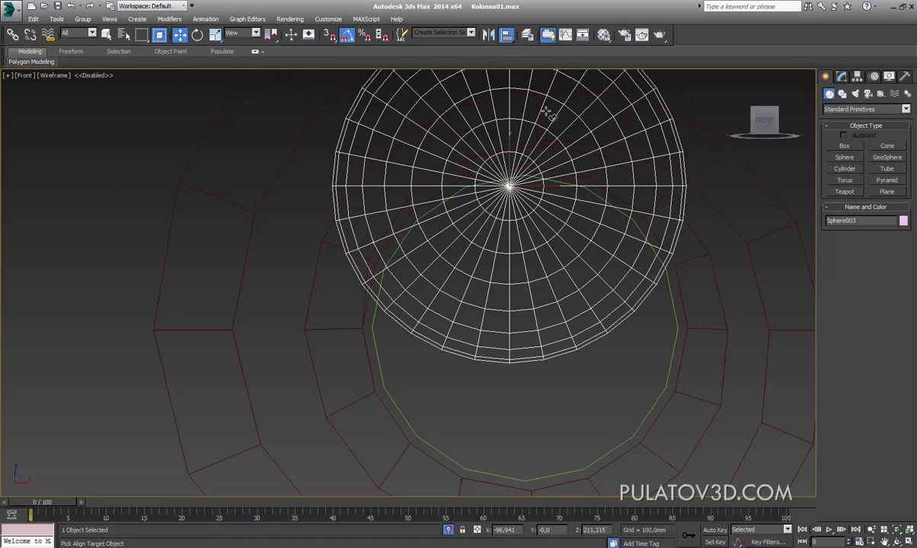
{"action": "left_click", "coordinate": [676, 334]}
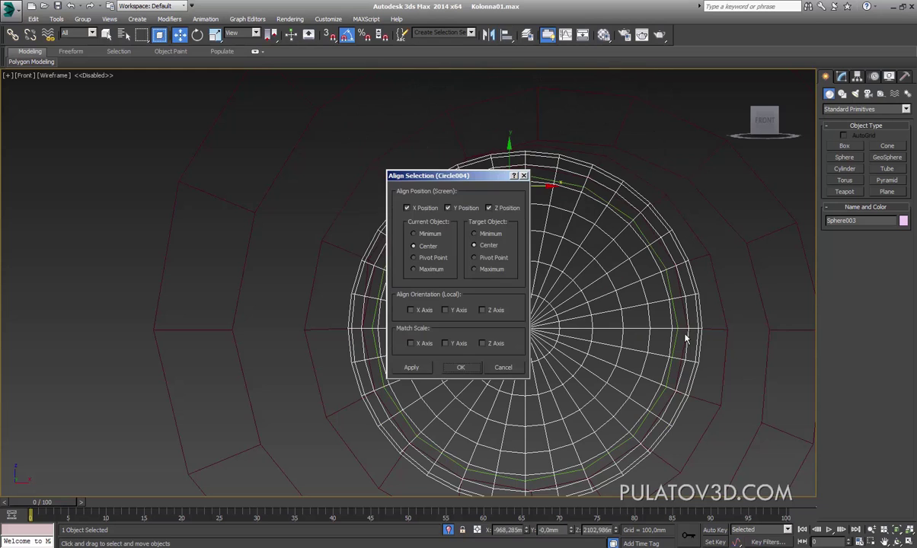
{"action": "left_click", "coordinate": [474, 365]}
Step: Set the sphere to 16 segments and a 10,509mm radius
{"action": "scroll", "coordinate": [474, 366], "scroll_direction": "down", "scroll_amount": 2}
{"action": "scroll", "coordinate": [601, 208], "scroll_direction": "down", "scroll_amount": 3}
{"action": "scroll", "coordinate": [486, 259], "scroll_direction": "up", "scroll_amount": 5}
{"action": "left_click", "coordinate": [841, 77]}
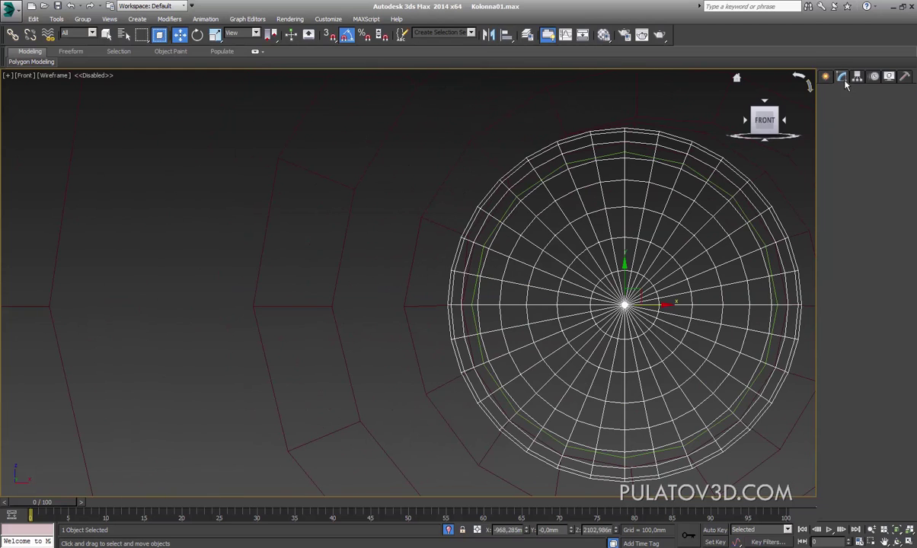
{"action": "left_click_drag", "start_coordinate": [904, 259], "coordinate": [904, 318]}
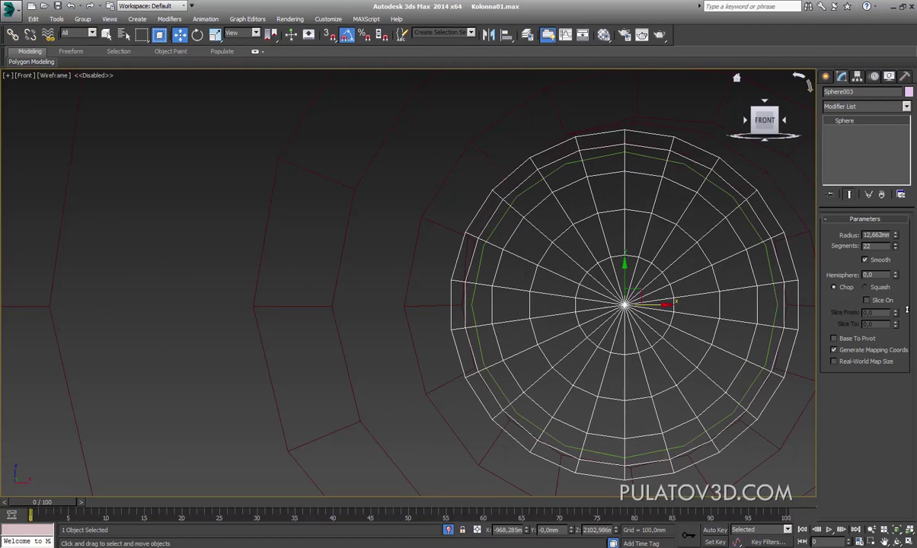
{"action": "left_click_drag", "start_coordinate": [904, 244], "coordinate": [903, 260]}
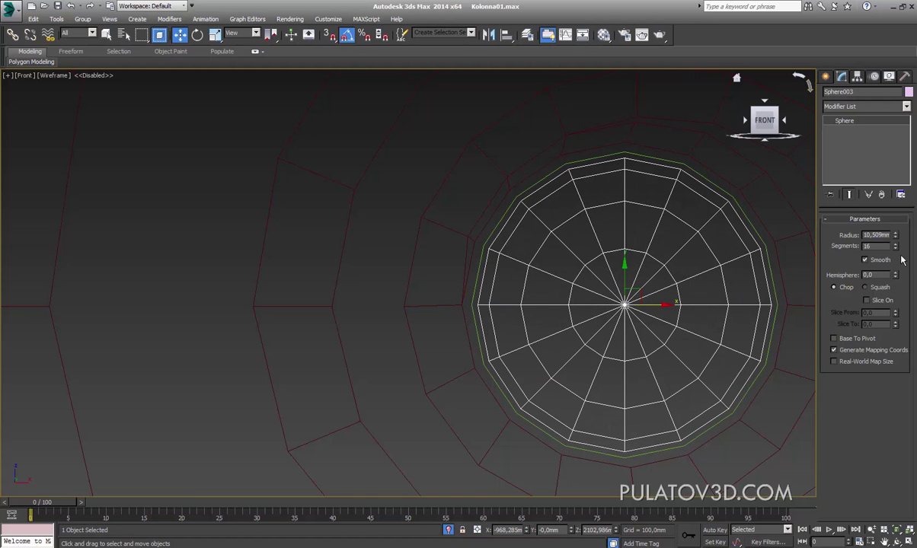
{"action": "middle_click_drag", "start_coordinate": [575, 290], "coordinate": [441, 284]}
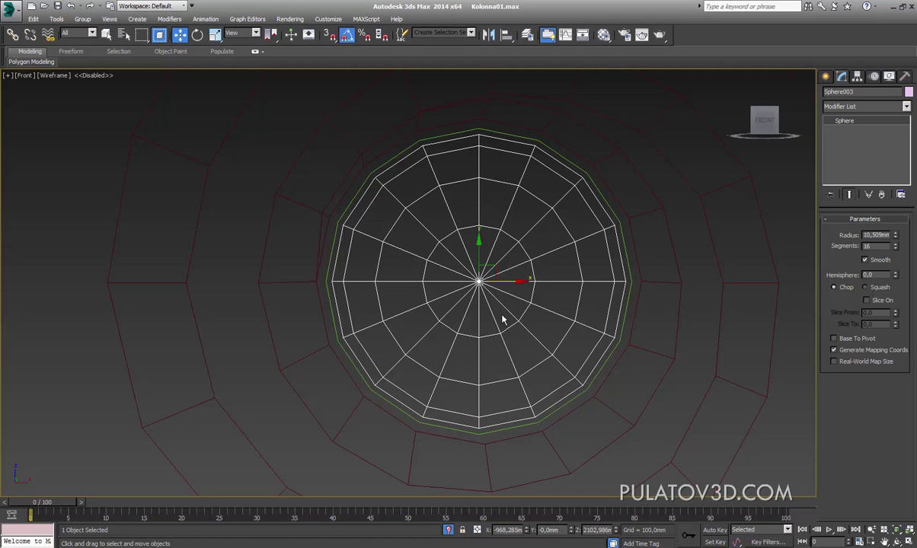
Step: Orbit around the sphere in edged shading and raise its radius to 12,086mm
{"action": "key", "text": "F3"}
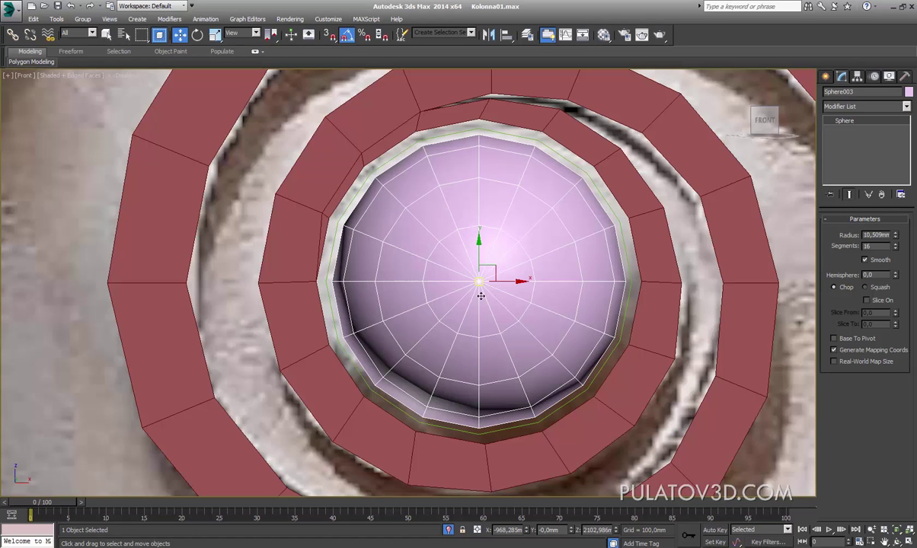
{"action": "middle_click_drag", "start_coordinate": [484, 290], "coordinate": [485, 291], "text": "alt"}
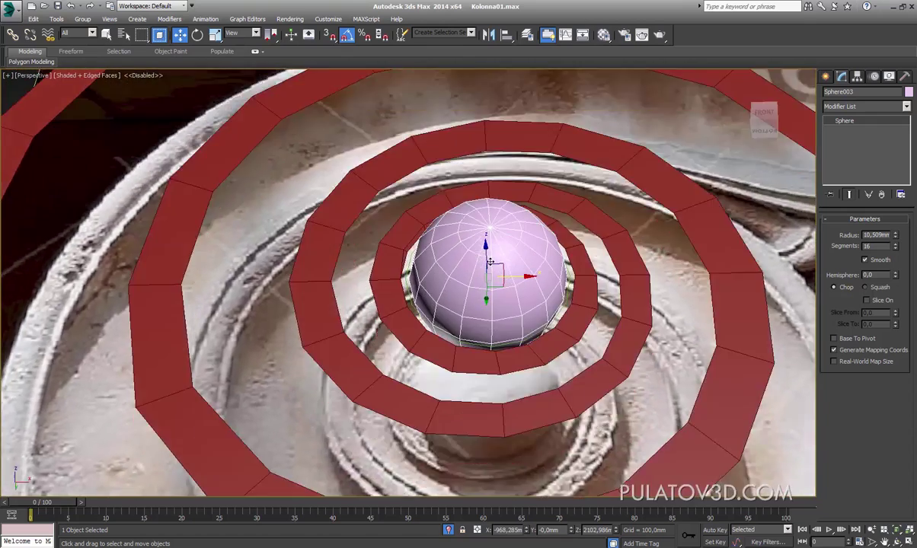
{"action": "scroll", "coordinate": [485, 291], "scroll_direction": "up", "scroll_amount": 2}
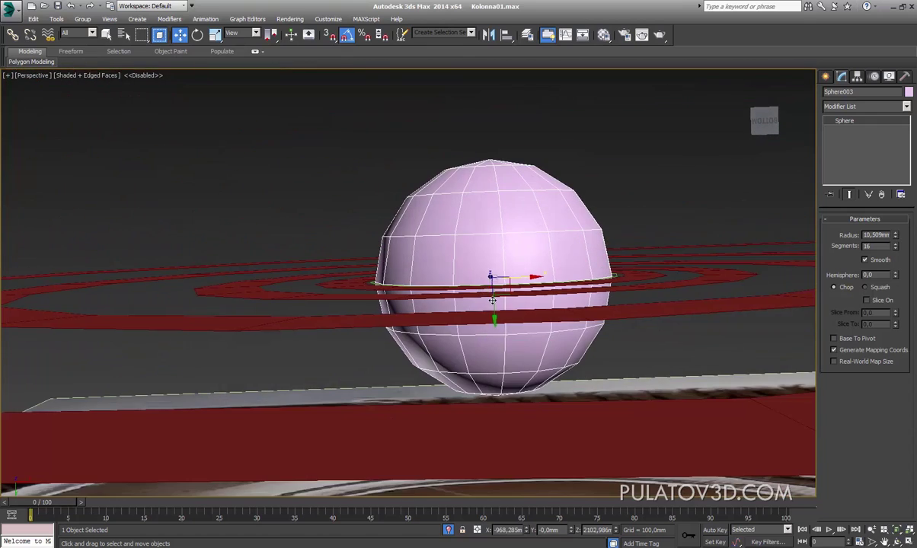
{"action": "mouse_move", "coordinate": [502, 318]}
{"action": "left_mouse_down"}
{"action": "mouse_move", "coordinate": [503, 309]}
{"action": "mouse_move", "coordinate": [509, 368]}
{"action": "left_mouse_up"}
{"action": "mouse_move", "coordinate": [510, 367]}
{"action": "middle_mouse_down", "text": "alt"}
{"action": "mouse_move", "coordinate": [515, 337]}
{"action": "mouse_move", "coordinate": [823, 281]}
{"action": "middle_mouse_up", "text": "alt"}
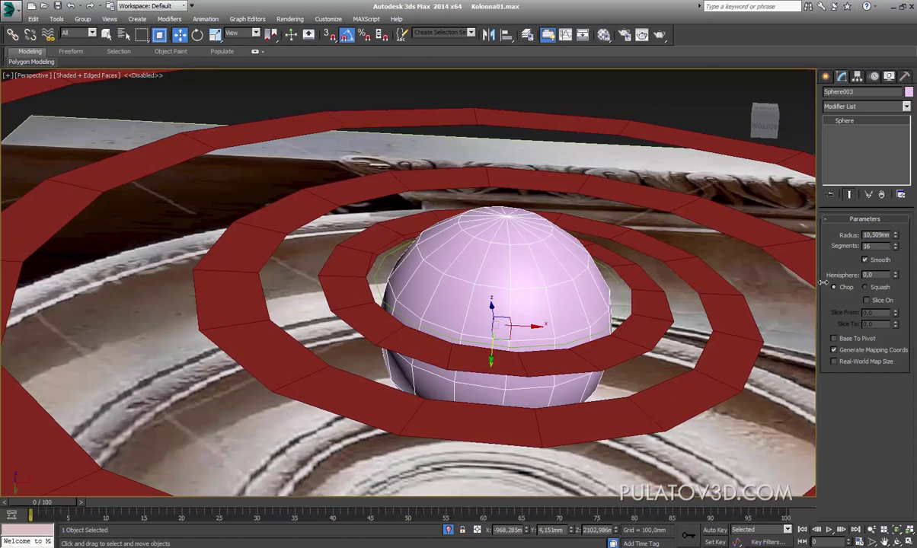
{"action": "left_click_drag", "start_coordinate": [896, 235], "coordinate": [908, 235]}
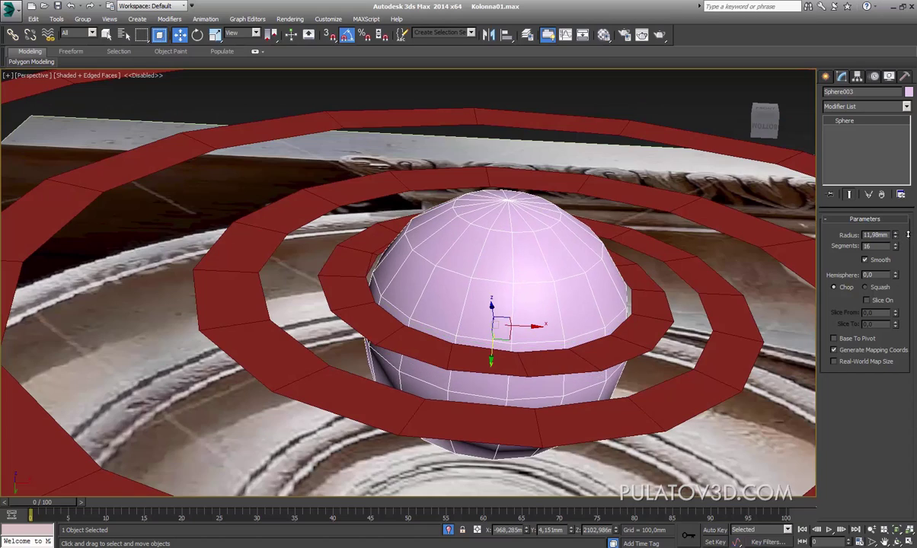
{"action": "mouse_move", "coordinate": [689, 221]}
{"action": "middle_mouse_down", "text": "alt"}
{"action": "mouse_move", "coordinate": [478, 300]}
{"action": "mouse_move", "coordinate": [578, 290]}
{"action": "mouse_move", "coordinate": [467, 246]}
{"action": "mouse_move", "coordinate": [418, 292]}
{"action": "middle_mouse_up", "text": "alt"}
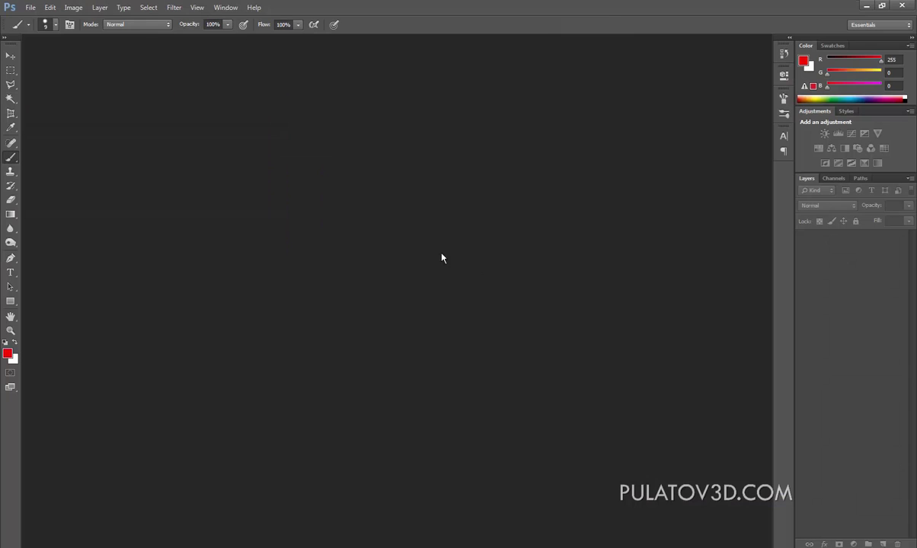
Step: Open column.jpg and the Restored_Ionic_column photo from the Ионик колонна folder
{"action": "double_click", "coordinate": [423, 246]}
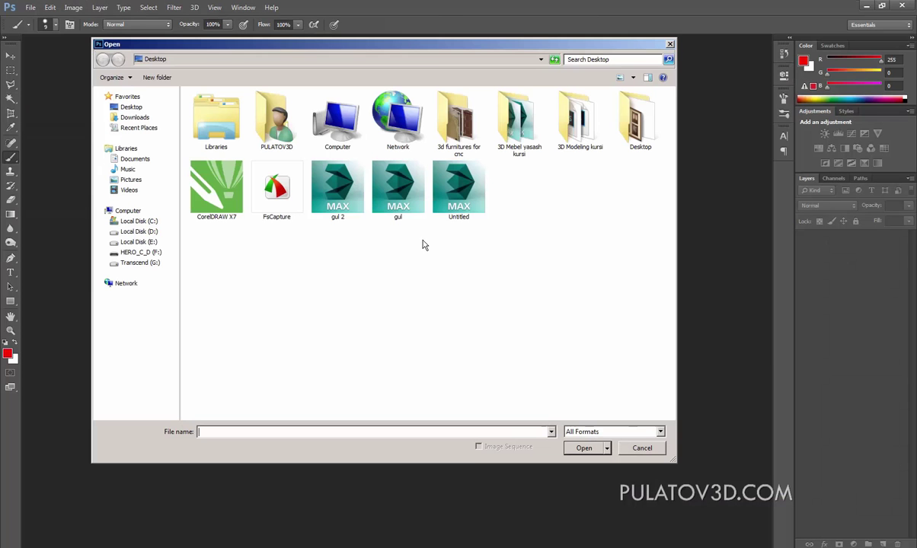
{"action": "double_click", "coordinate": [572, 122]}
{"action": "double_click", "coordinate": [276, 122]}
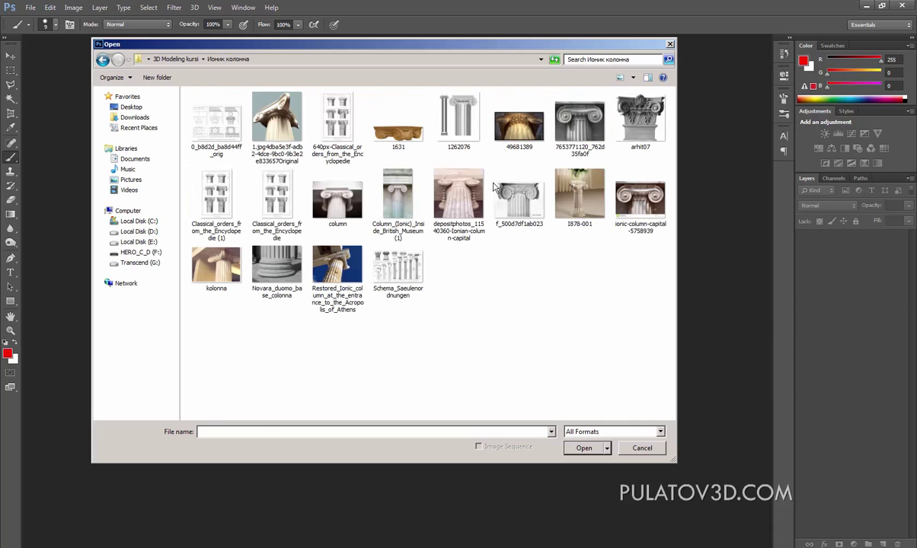
{"action": "left_click", "coordinate": [451, 191]}
{"action": "left_click", "coordinate": [328, 197]}
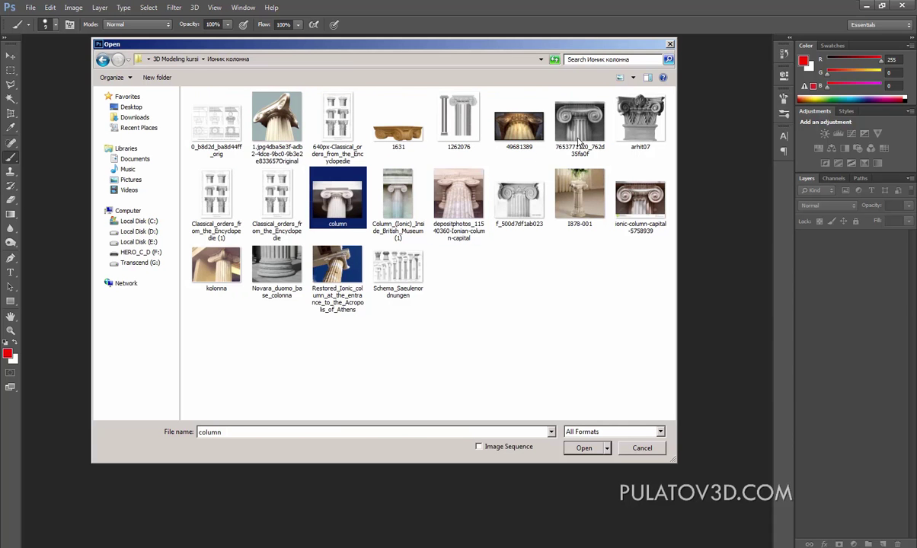
{"action": "left_click", "coordinate": [338, 285], "text": "ctrl"}
{"action": "left_click", "coordinate": [581, 448]}
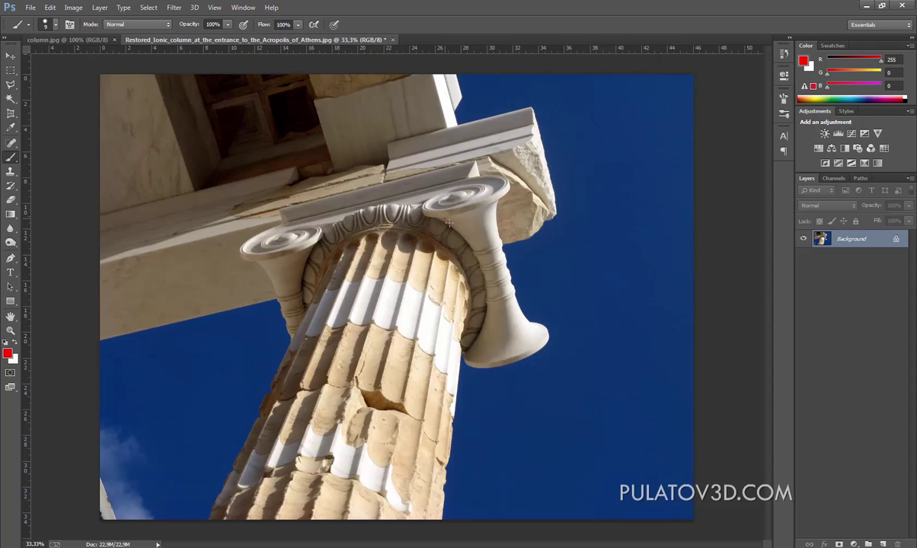
Step: Zoom and pan the Acropolis photo to centre the volute's eye and boss
{"action": "scroll", "coordinate": [449, 222], "scroll_direction": "up", "scroll_amount": 3, "text": "alt"}
{"action": "scroll", "coordinate": [446, 219], "scroll_direction": "up", "scroll_amount": 3, "text": "alt"}
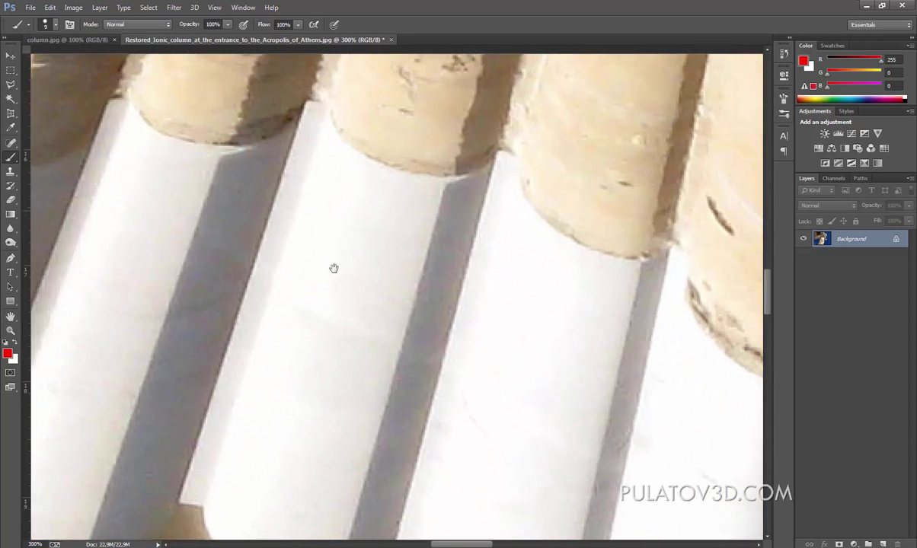
{"action": "left_click_drag", "start_coordinate": [334, 266], "coordinate": [510, 358]}
{"action": "left_click_drag", "start_coordinate": [222, 241], "coordinate": [493, 333]}
{"action": "scroll", "coordinate": [491, 333], "scroll_direction": "down", "scroll_amount": 1, "text": "alt"}
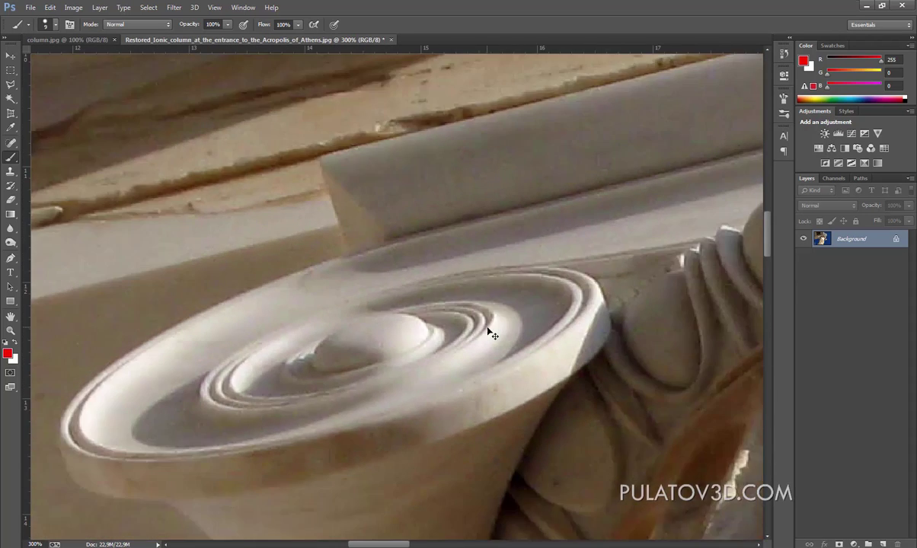
{"action": "left_click_drag", "start_coordinate": [414, 324], "coordinate": [397, 298]}
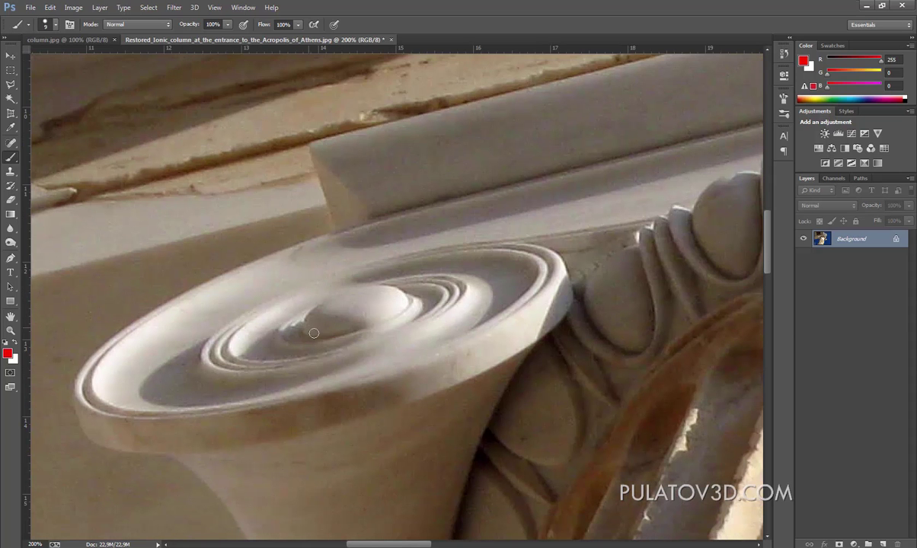
{"action": "scroll", "coordinate": [388, 314], "scroll_direction": "right", "scroll_amount": 1, "text": "ctrl"}
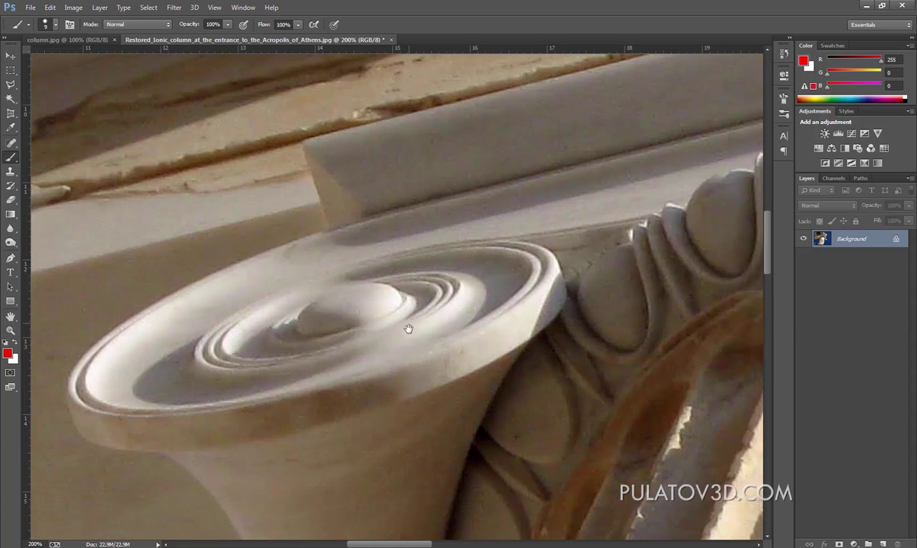
{"action": "scroll", "coordinate": [426, 324], "scroll_direction": "right", "scroll_amount": 2, "text": "ctrl"}
{"action": "scroll", "coordinate": [472, 318], "scroll_direction": "right", "scroll_amount": 3, "text": "ctrl"}
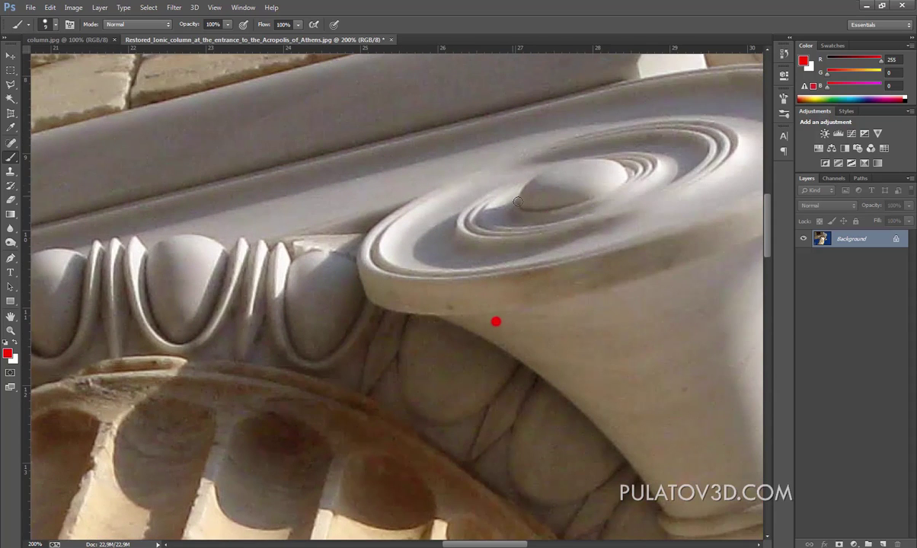
Step: Back in 3ds Max, show the sphere alone from the Top view in wireframe
{"action": "left_click", "coordinate": [874, 8]}
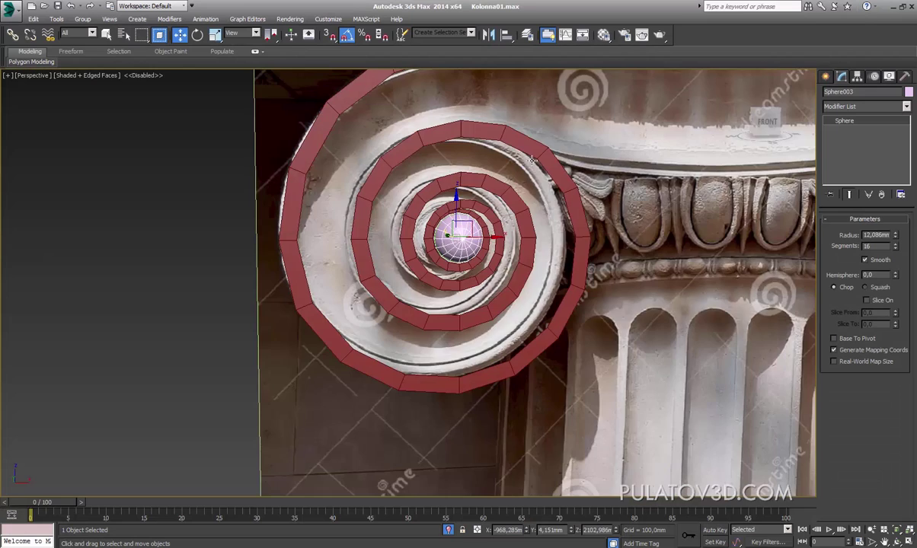
{"action": "middle_click_drag", "start_coordinate": [472, 237], "coordinate": [491, 255], "text": "alt"}
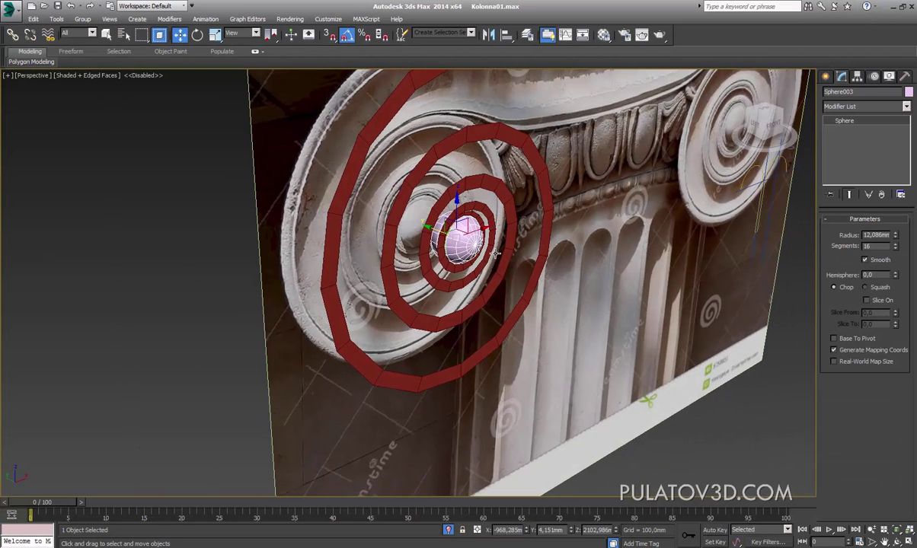
{"action": "key", "text": "t"}
{"action": "key", "text": "z"}
{"action": "key", "text": "F3"}
{"action": "scroll", "coordinate": [518, 229], "scroll_direction": "down", "scroll_amount": 3}
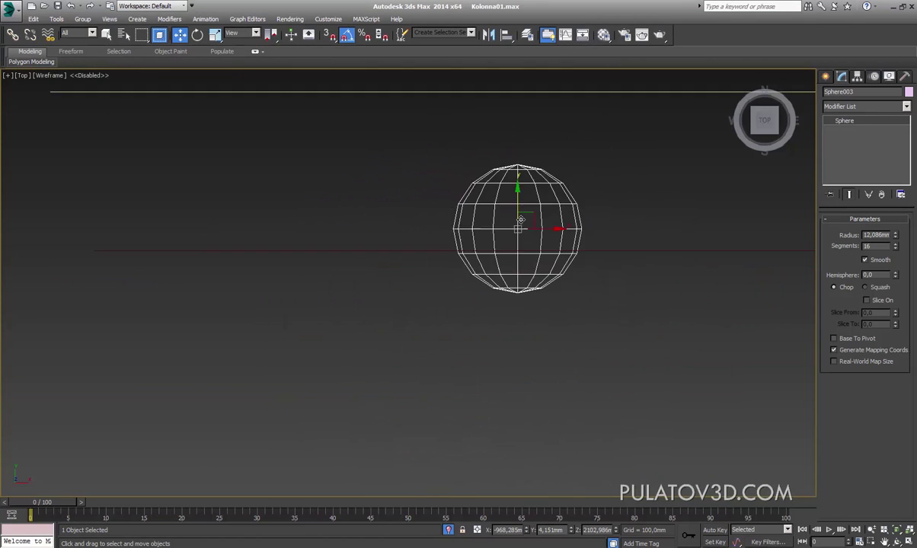
{"action": "scroll", "coordinate": [525, 232], "scroll_direction": "up", "scroll_amount": 2}
{"action": "left_click_drag", "start_coordinate": [539, 212], "coordinate": [539, 202]}
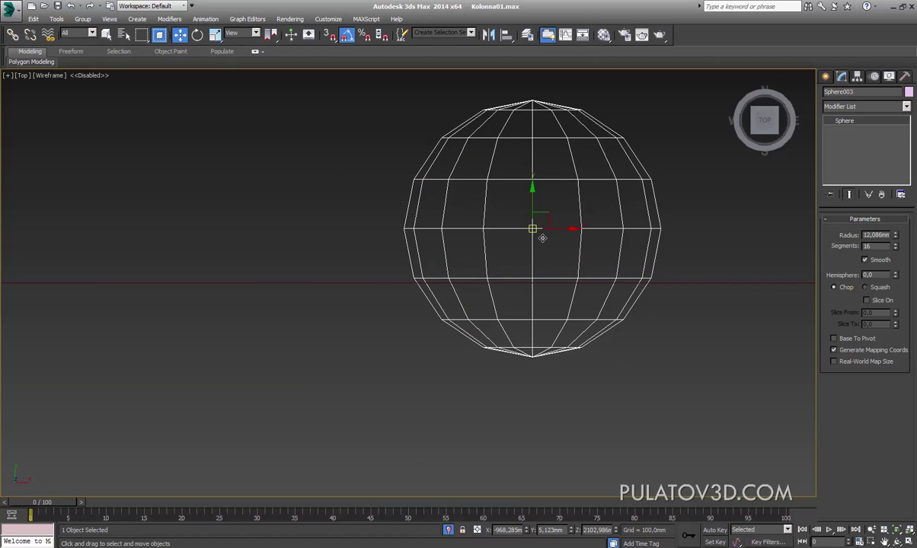
{"action": "left_click_drag", "start_coordinate": [540, 206], "coordinate": [545, 260]}
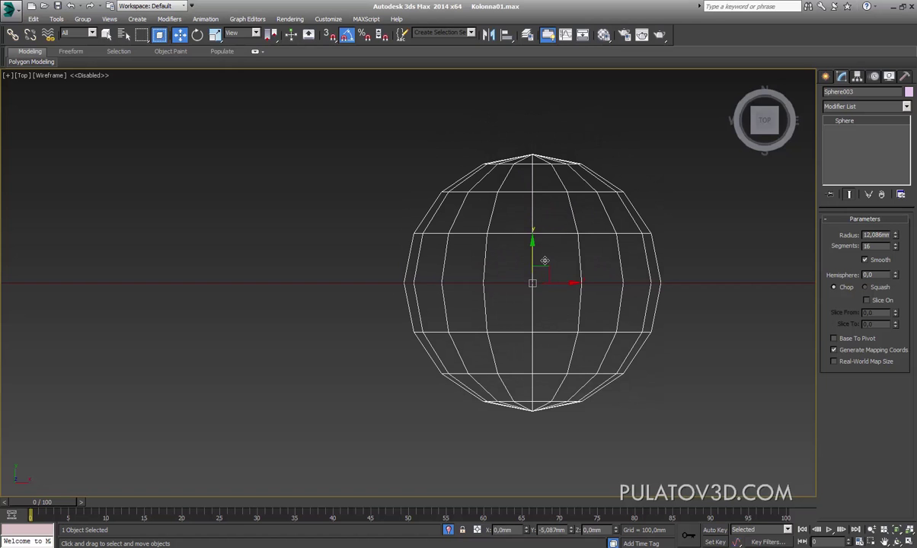
Step: Try squashing the sphere vertically with Scale, then undo it to keep it round
{"action": "left_click", "coordinate": [215, 34]}
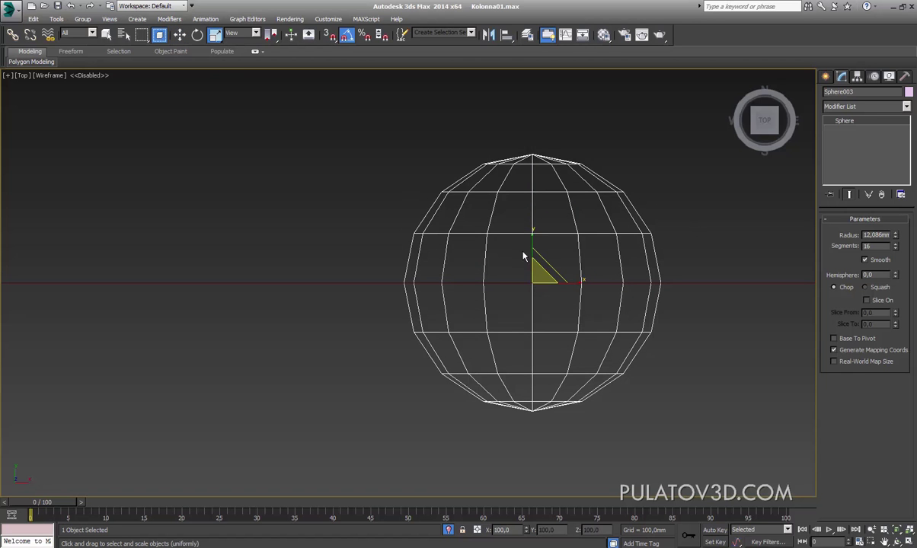
{"action": "left_click_drag", "start_coordinate": [540, 243], "coordinate": [542, 284]}
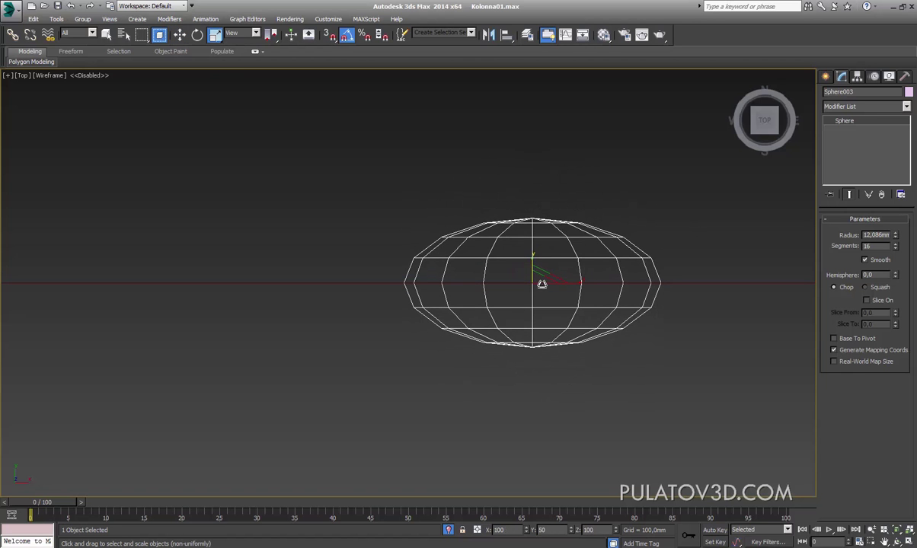
{"action": "key", "text": "ctrl+z"}
{"action": "left_click", "coordinate": [180, 34]}
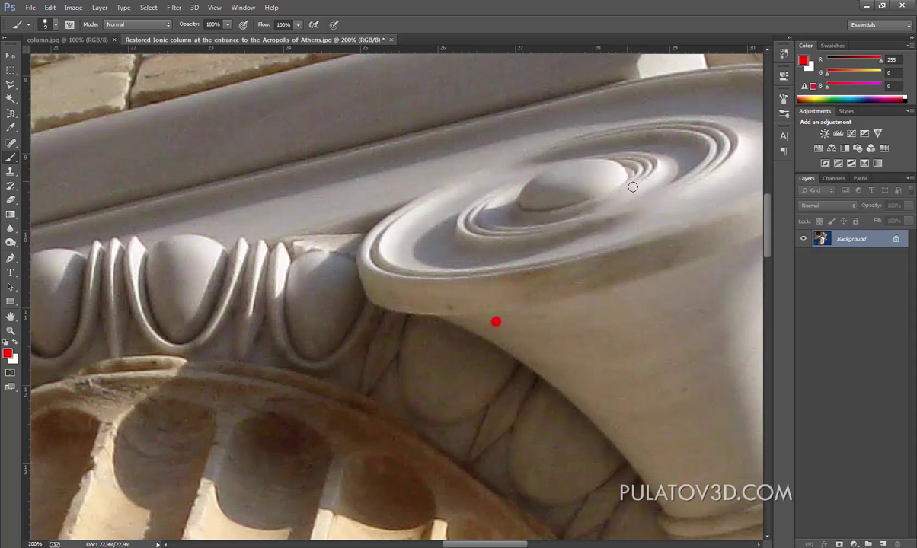
Step: Leave Photoshop and return to the 3ds Max scene
{"action": "left_click", "coordinate": [876, 10]}
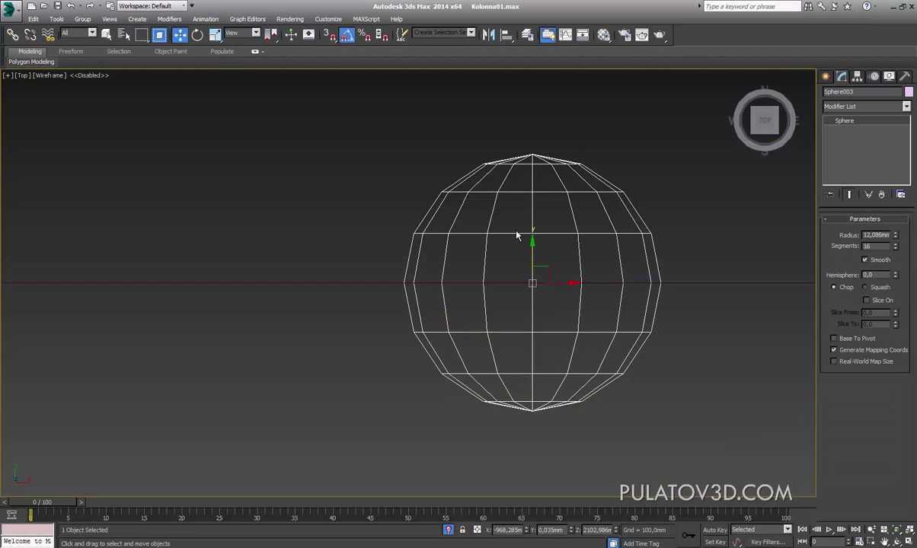
Step: Add an Edit Poly modifier to the sphere and delete its top half of vertices
{"action": "middle_click_drag", "start_coordinate": [516, 236], "coordinate": [466, 237]}
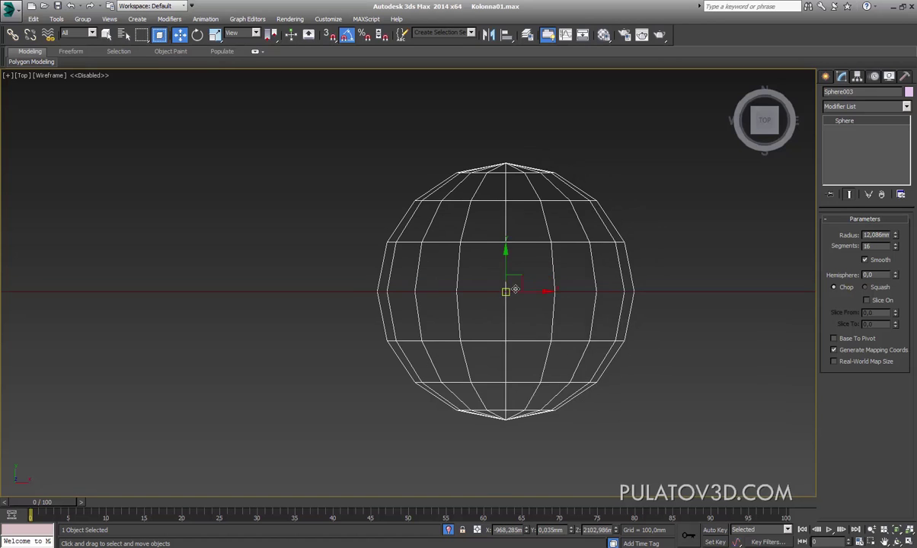
{"action": "right_click", "coordinate": [473, 233]}
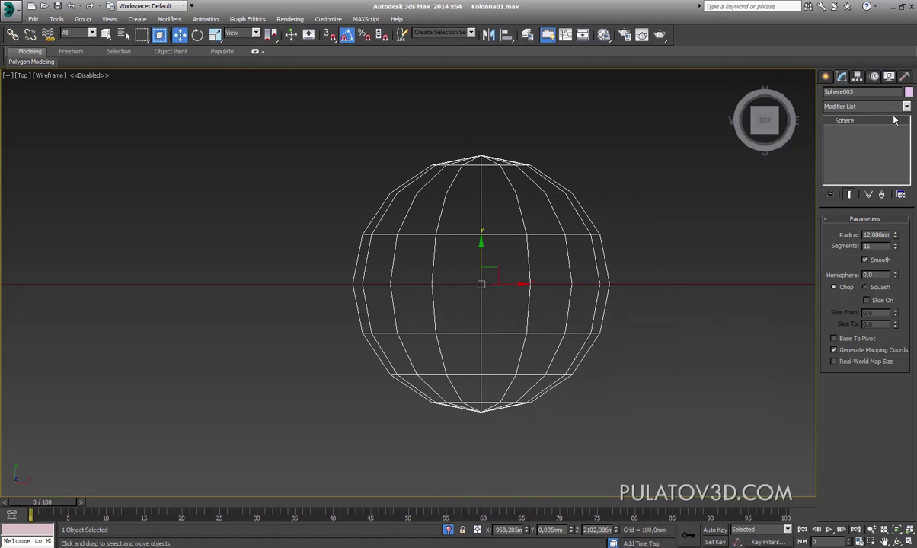
{"action": "left_click", "coordinate": [865, 106]}
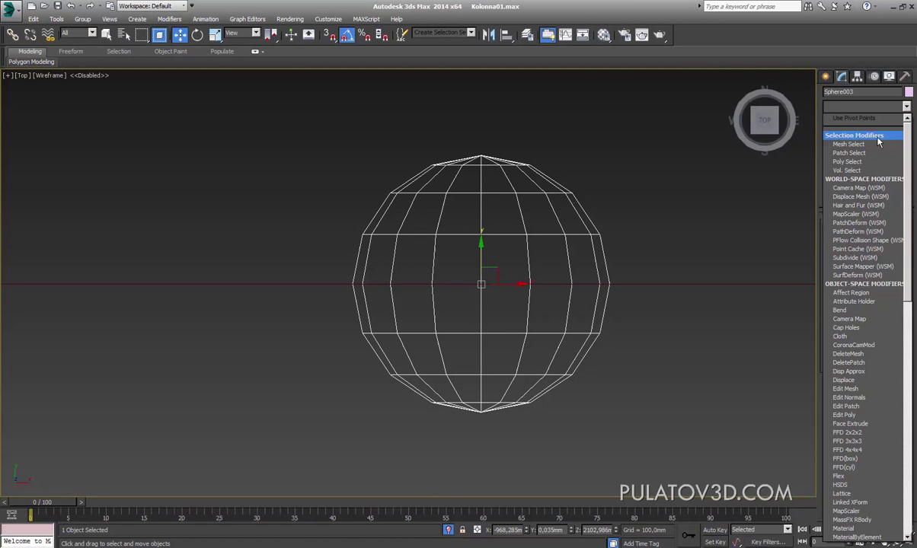
{"action": "left_click", "coordinate": [847, 415]}
{"action": "left_click", "coordinate": [837, 304]}
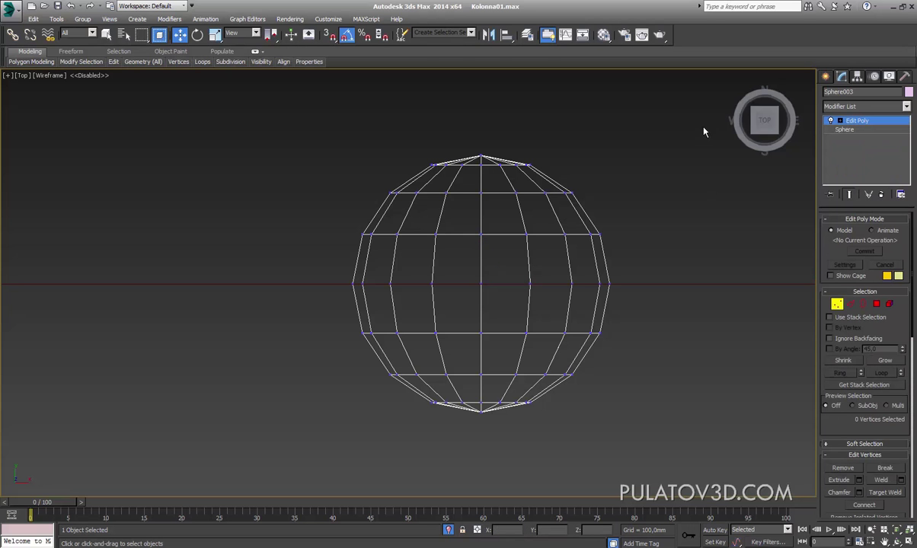
{"action": "key", "text": "ctrl+a"}
{"action": "left_click", "coordinate": [215, 35]}
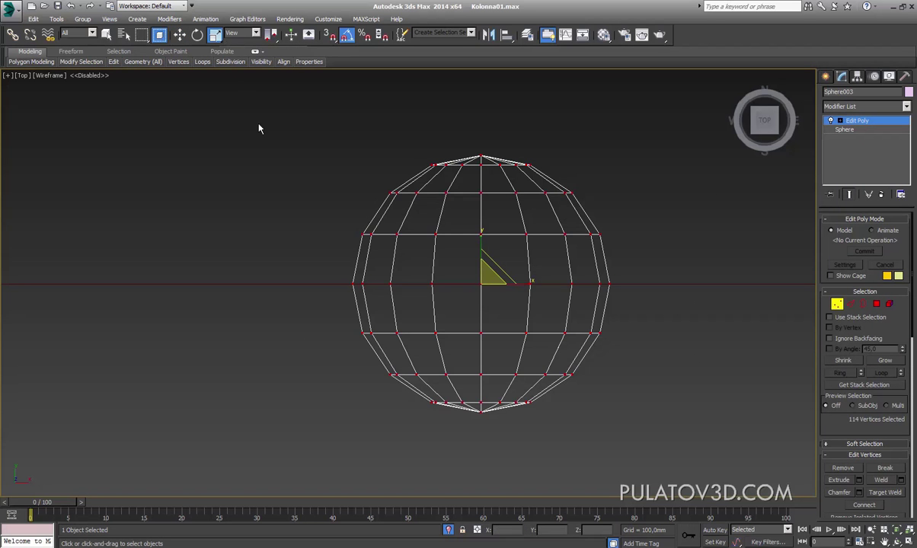
{"action": "left_click_drag", "start_coordinate": [691, 254], "coordinate": [700, 259]}
{"action": "key", "text": "Delete"}
Step: Scale the remaining hemisphere flat in Y into a shallow dish
{"action": "scroll", "coordinate": [559, 260], "scroll_direction": "down", "scroll_amount": 5}
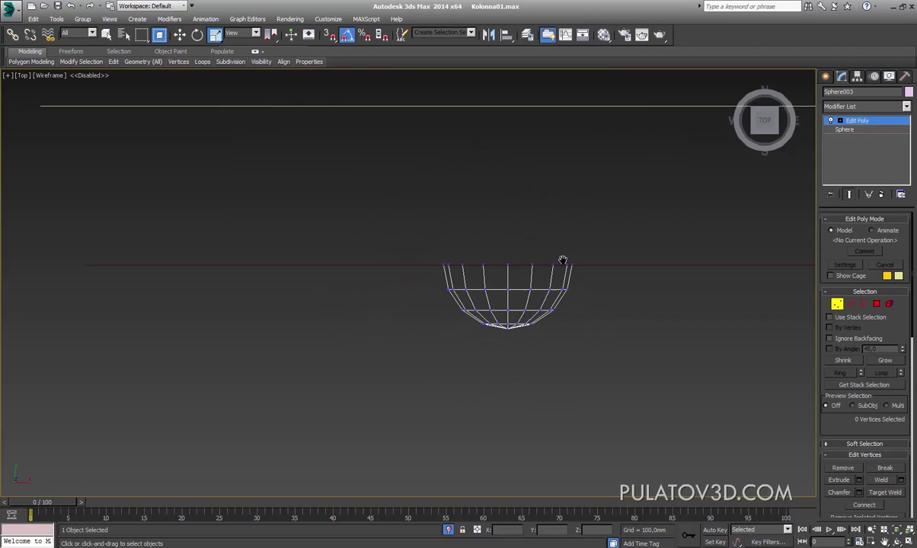
{"action": "left_click_drag", "start_coordinate": [614, 240], "coordinate": [489, 321]}
{"action": "scroll", "coordinate": [490, 321], "scroll_direction": "up", "scroll_amount": 4}
{"action": "middle_click_drag", "start_coordinate": [490, 321], "coordinate": [514, 300]}
{"action": "left_click_drag", "start_coordinate": [579, 205], "coordinate": [591, 286]}
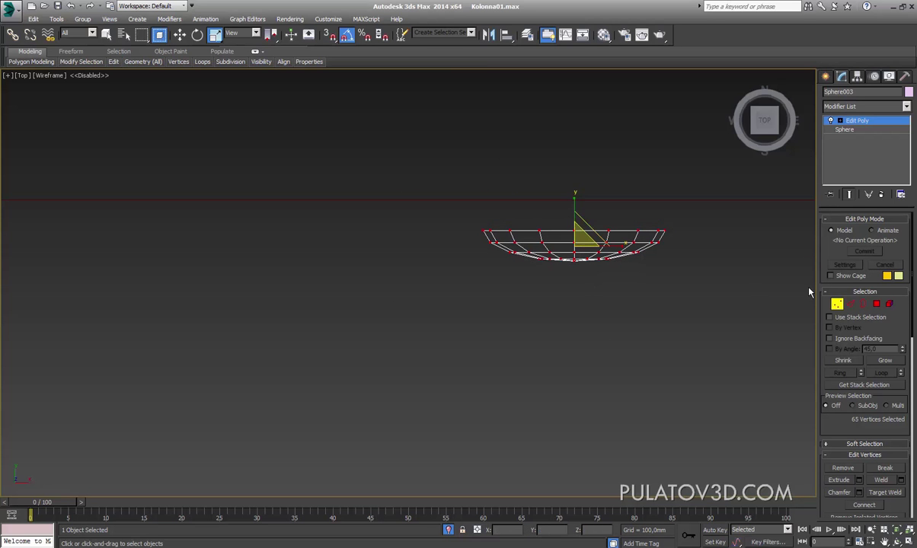
Step: Shift-move the dish's open top border up into a short rim and widen it slightly
{"action": "left_click", "coordinate": [863, 304]}
{"action": "left_click", "coordinate": [502, 238]}
{"action": "scroll", "coordinate": [547, 217], "scroll_direction": "up", "scroll_amount": 3}
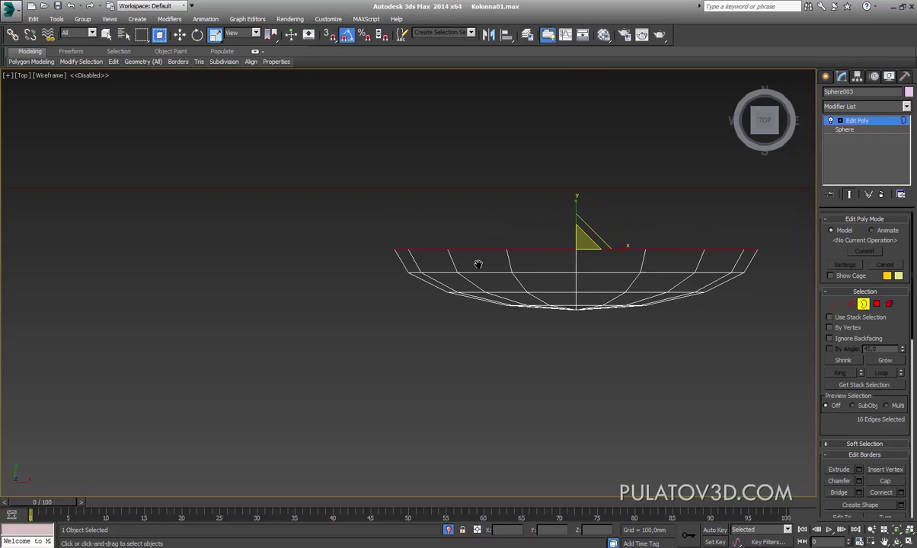
{"action": "scroll", "coordinate": [547, 217], "scroll_direction": "up", "scroll_amount": 1}
{"action": "left_click", "coordinate": [179, 35]}
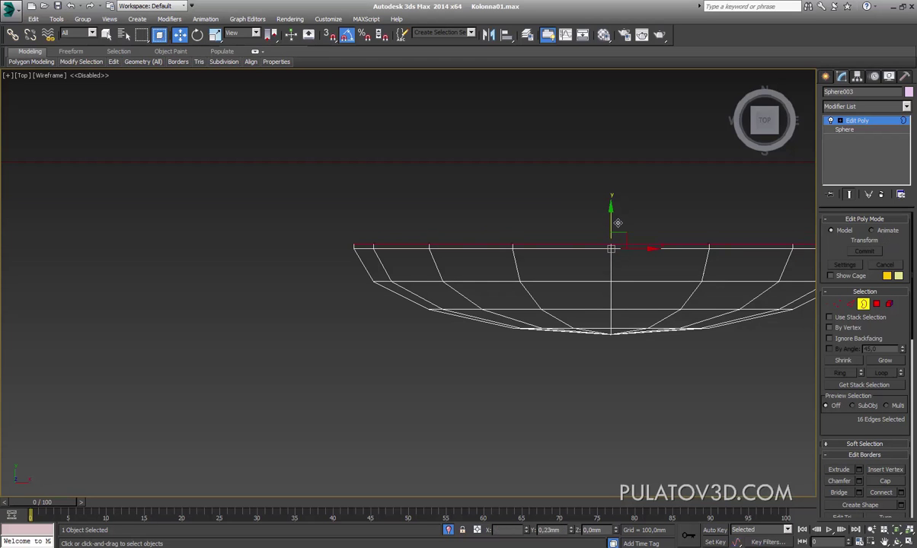
{"action": "left_click_drag", "start_coordinate": [610, 233], "coordinate": [622, 194], "text": "shift"}
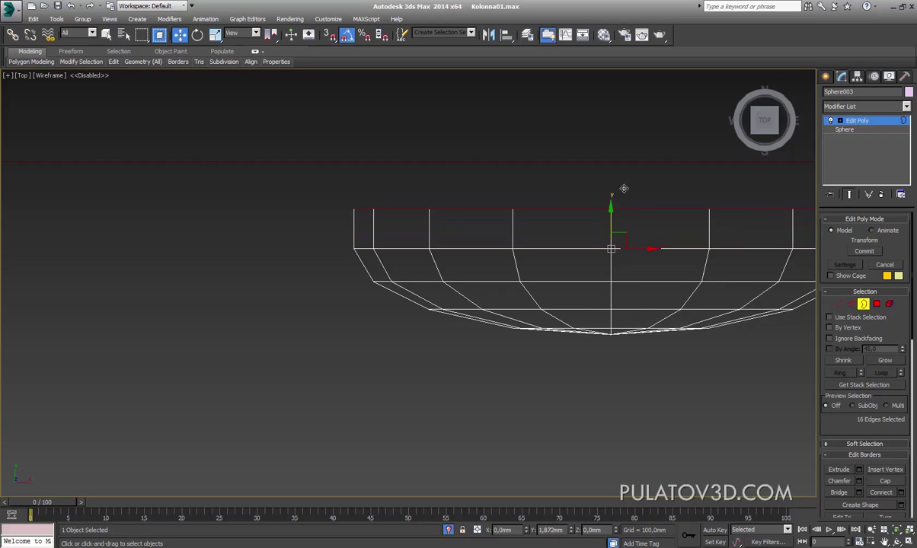
{"action": "left_click", "coordinate": [214, 35]}
{"action": "scroll", "coordinate": [585, 183], "scroll_direction": "up", "scroll_amount": 2}
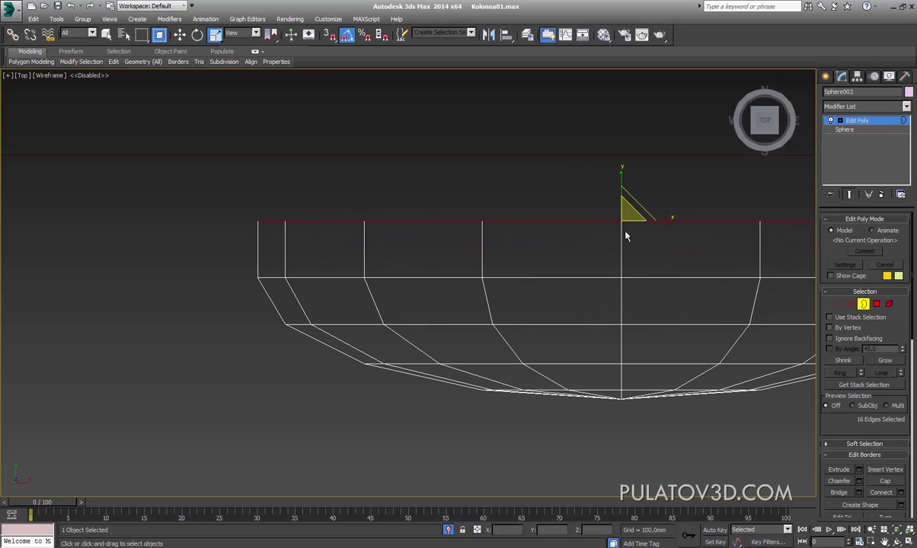
{"action": "left_click_drag", "start_coordinate": [628, 228], "coordinate": [632, 221]}
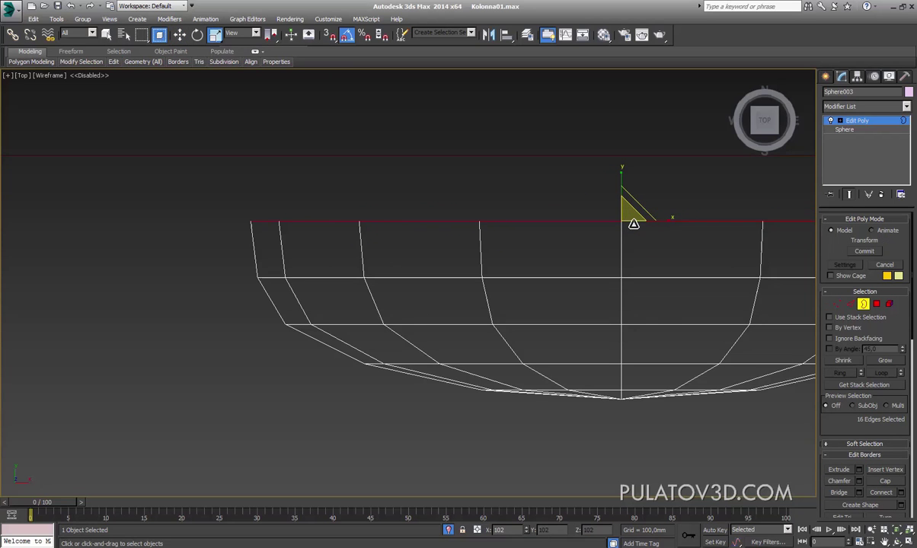
Step: Review the rimmed dish and exit sub-object editing
{"action": "left_click", "coordinate": [180, 34]}
{"action": "scroll", "coordinate": [317, 198], "scroll_direction": "down", "scroll_amount": 2}
{"action": "scroll", "coordinate": [318, 199], "scroll_direction": "down", "scroll_amount": 3}
{"action": "scroll", "coordinate": [381, 229], "scroll_direction": "up", "scroll_amount": 4}
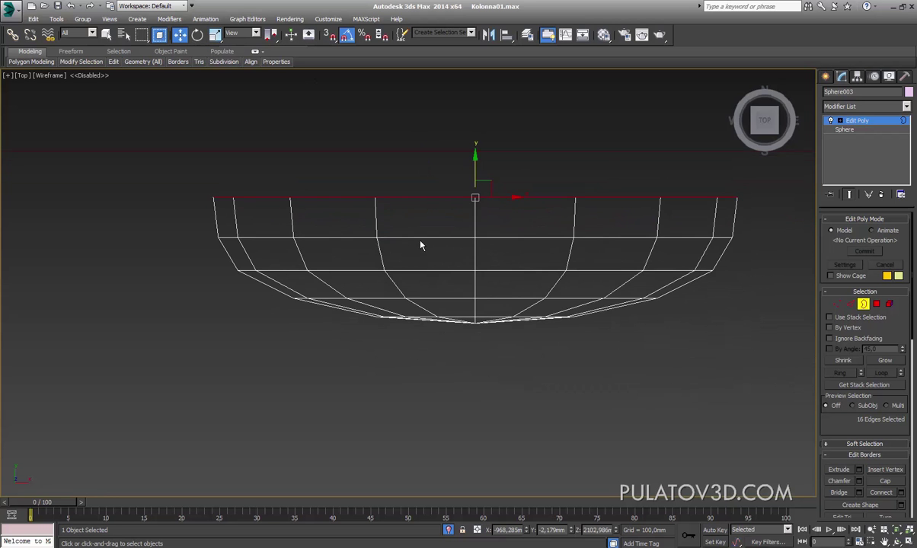
{"action": "middle_click_drag", "start_coordinate": [421, 246], "coordinate": [393, 263]}
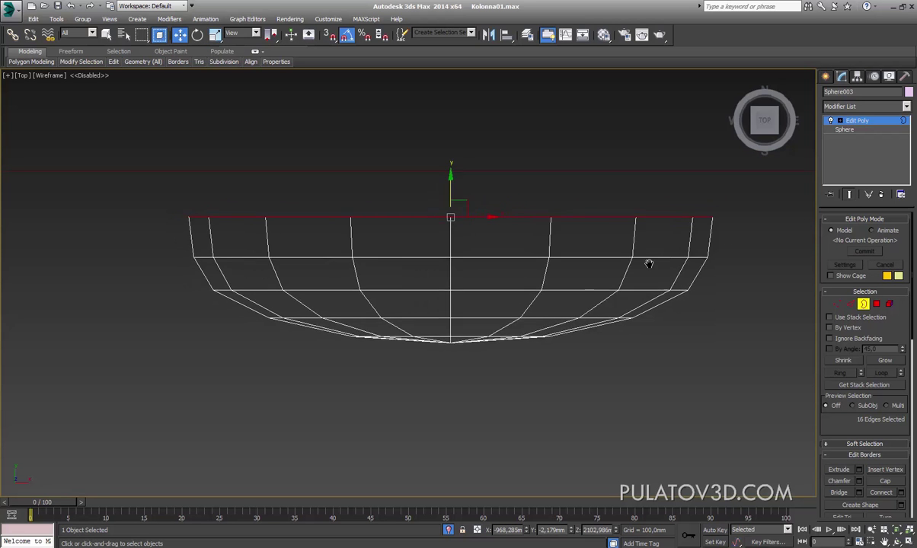
{"action": "middle_click_drag", "start_coordinate": [648, 264], "coordinate": [534, 284]}
{"action": "left_click", "coordinate": [857, 120]}
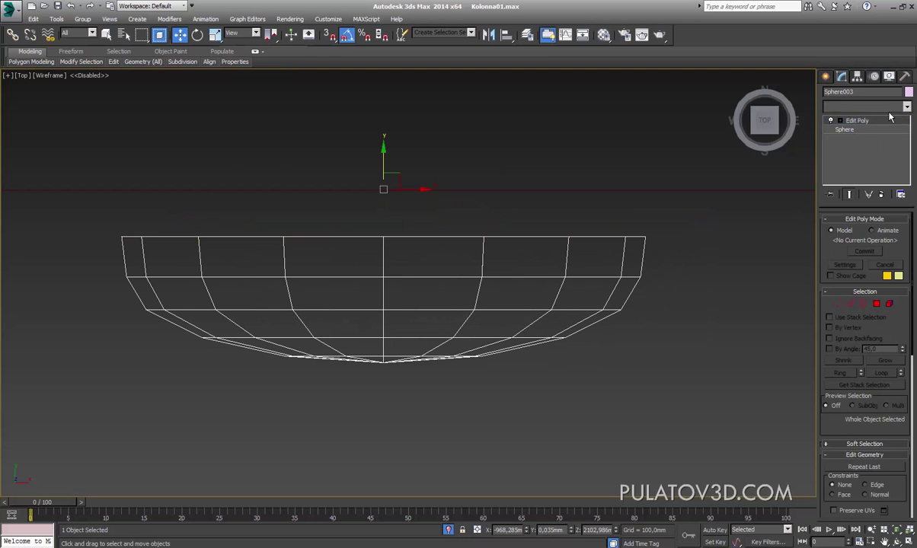
{"action": "left_click", "coordinate": [865, 106]}
Step: Apply a TurboSmooth modifier to the dish
{"action": "scroll", "coordinate": [852, 381], "scroll_direction": "down", "scroll_amount": 10}
{"action": "left_click", "coordinate": [851, 380]}
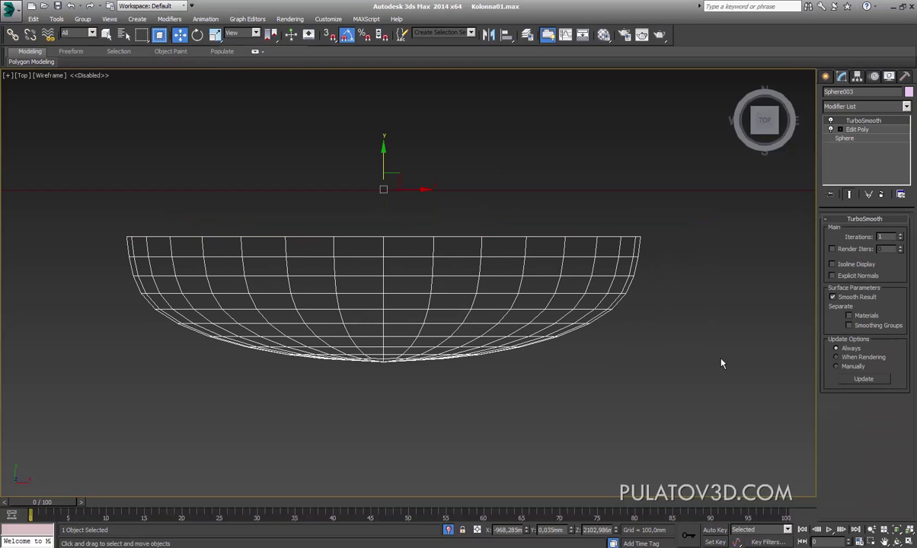
{"action": "middle_click_drag", "start_coordinate": [477, 317], "coordinate": [507, 308]}
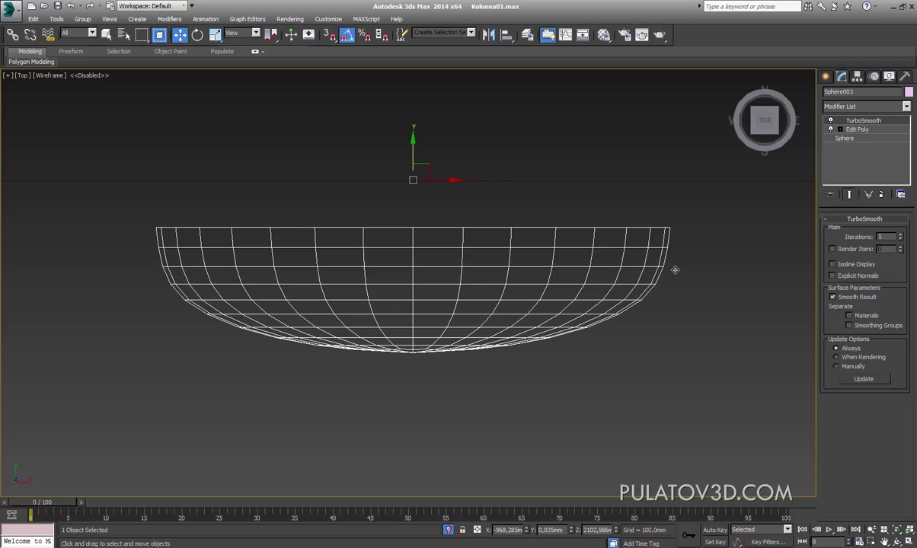
Step: In Edit Poly, delete the top rows and extrude the new top border up into a straight band
{"action": "left_click", "coordinate": [839, 130]}
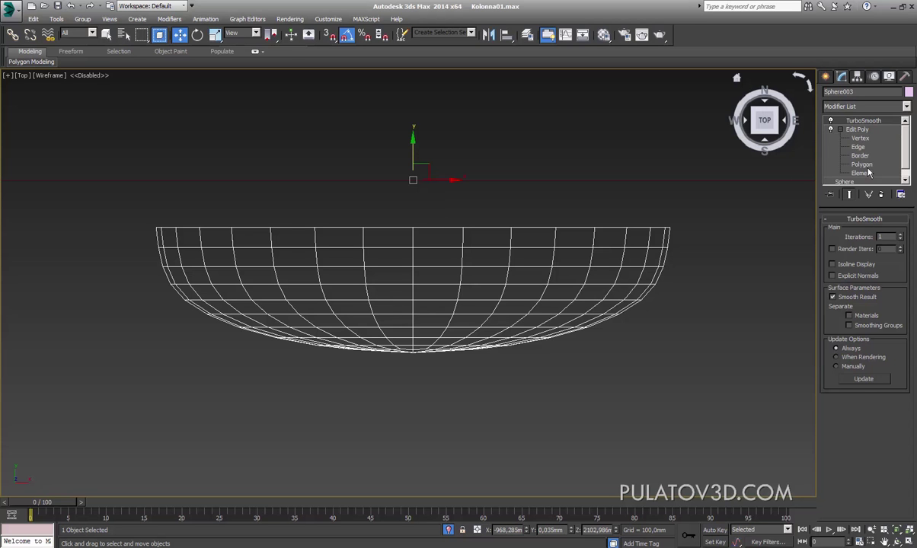
{"action": "left_click", "coordinate": [860, 155]}
{"action": "left_click_drag", "start_coordinate": [723, 196], "coordinate": [101, 259]}
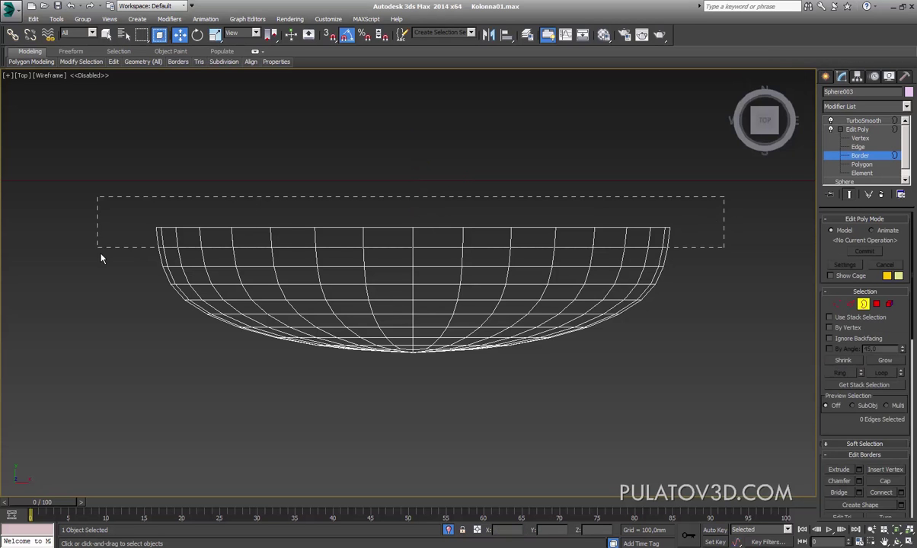
{"action": "key", "text": "Delete"}
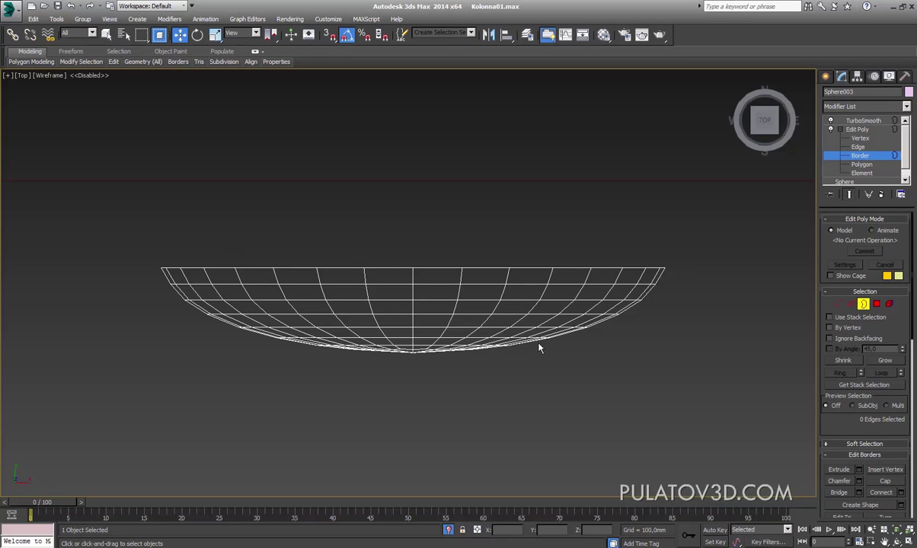
{"action": "left_click", "coordinate": [307, 276]}
{"action": "left_click_drag", "start_coordinate": [412, 248], "coordinate": [436, 202], "text": "shift"}
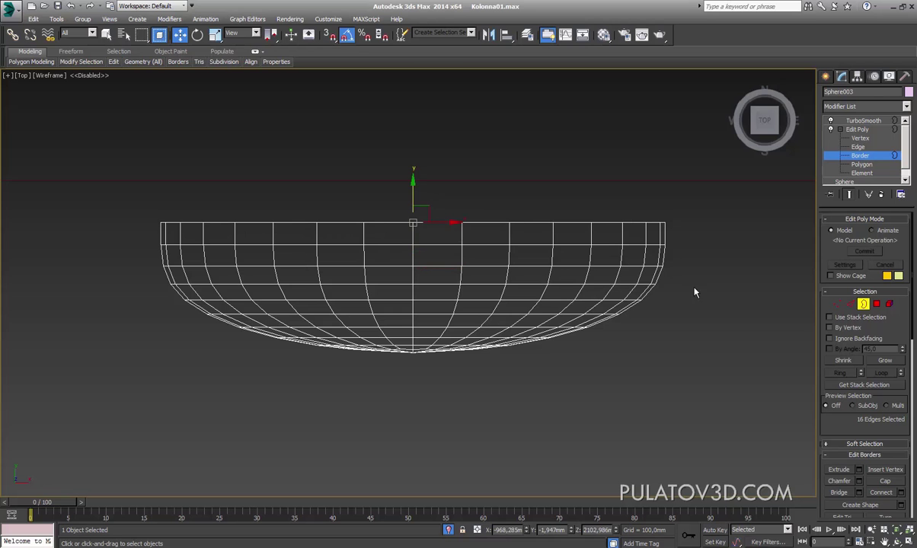
Step: Stretch all bowl vertices downward and lower the vertex rings with Show Cage on
{"action": "left_click", "coordinate": [837, 304]}
{"action": "left_click_drag", "start_coordinate": [743, 241], "coordinate": [156, 374]}
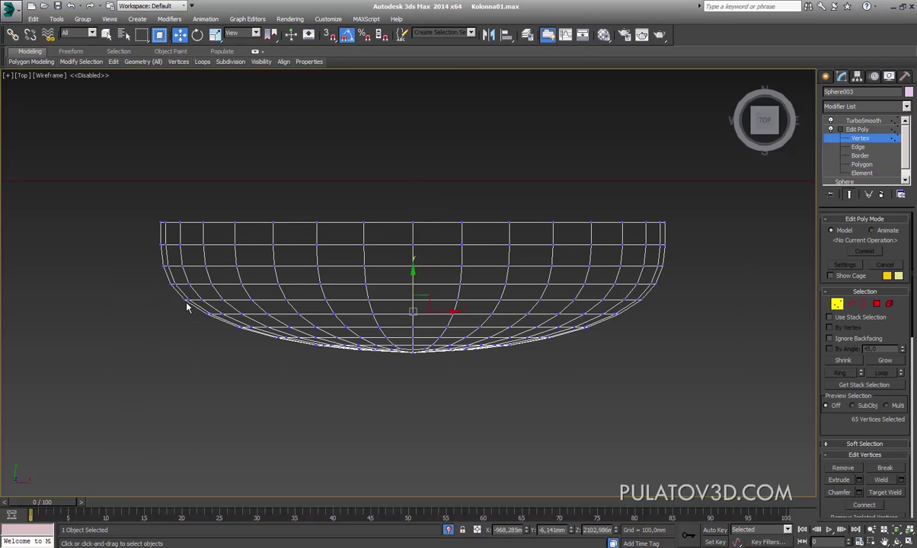
{"action": "left_click", "coordinate": [216, 35]}
{"action": "mouse_move", "coordinate": [420, 274]}
{"action": "left_mouse_down"}
{"action": "mouse_move", "coordinate": [425, 259]}
{"action": "mouse_move", "coordinate": [421, 296]}
{"action": "left_mouse_up"}
{"action": "left_click", "coordinate": [180, 35]}
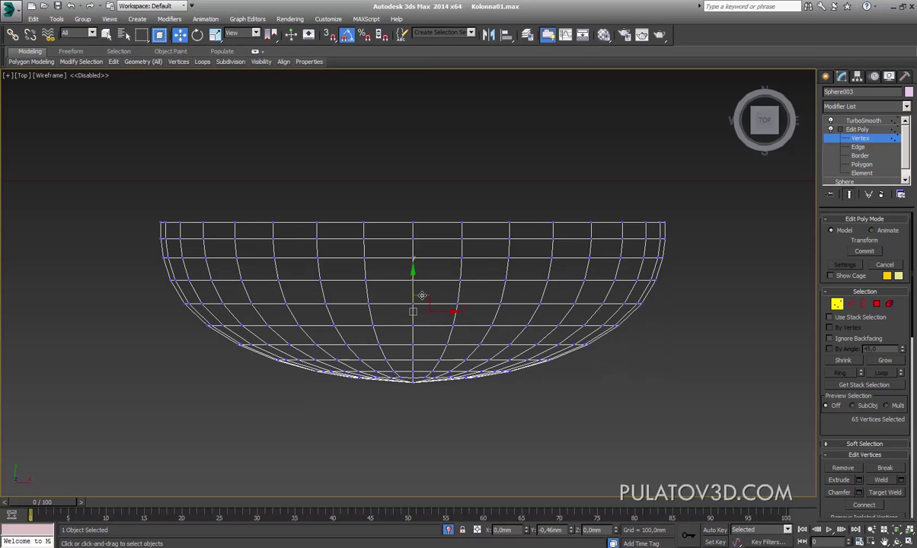
{"action": "left_click", "coordinate": [831, 276]}
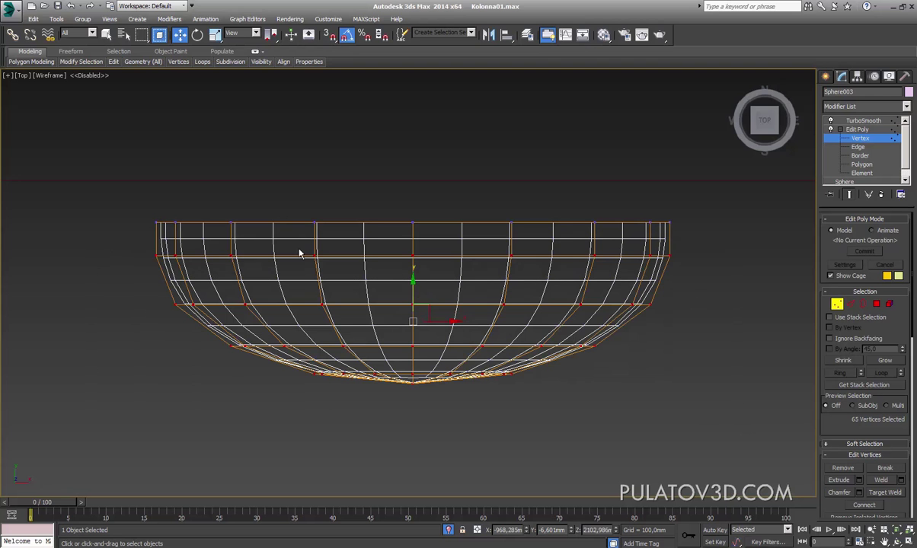
{"action": "left_click_drag", "start_coordinate": [393, 288], "coordinate": [393, 297]}
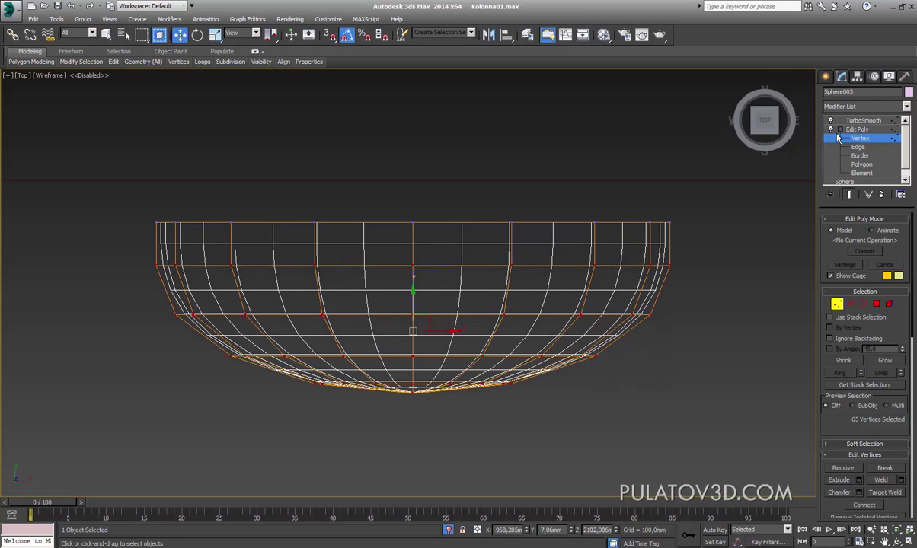
Step: Check the smoothed bowl, then move the vertex rings down and back up slightly
{"action": "left_click", "coordinate": [863, 120]}
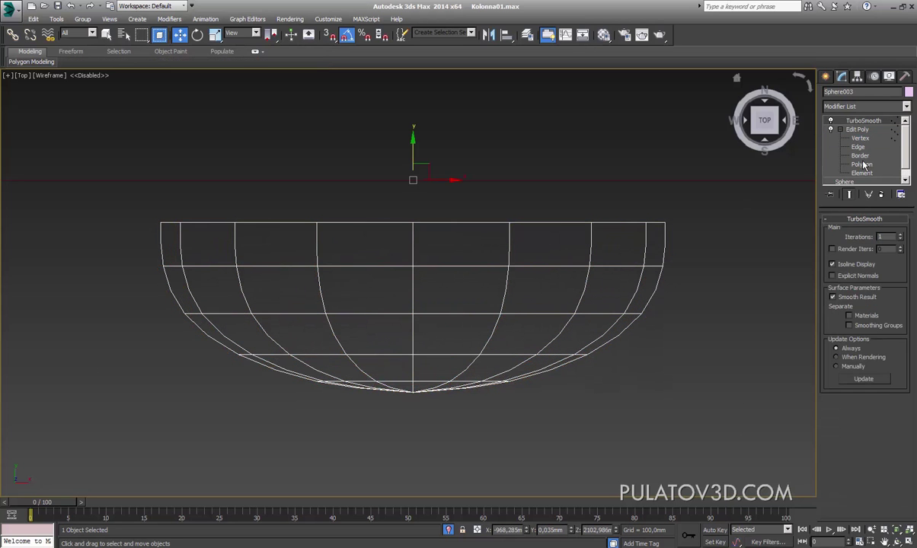
{"action": "left_click", "coordinate": [860, 138]}
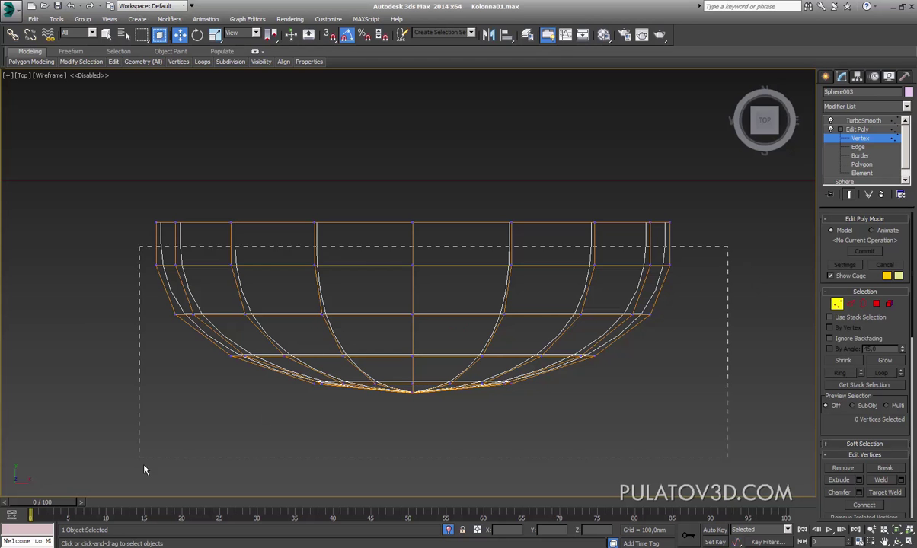
{"action": "left_click_drag", "start_coordinate": [145, 468], "coordinate": [143, 463]}
{"action": "left_click_drag", "start_coordinate": [427, 313], "coordinate": [422, 320]}
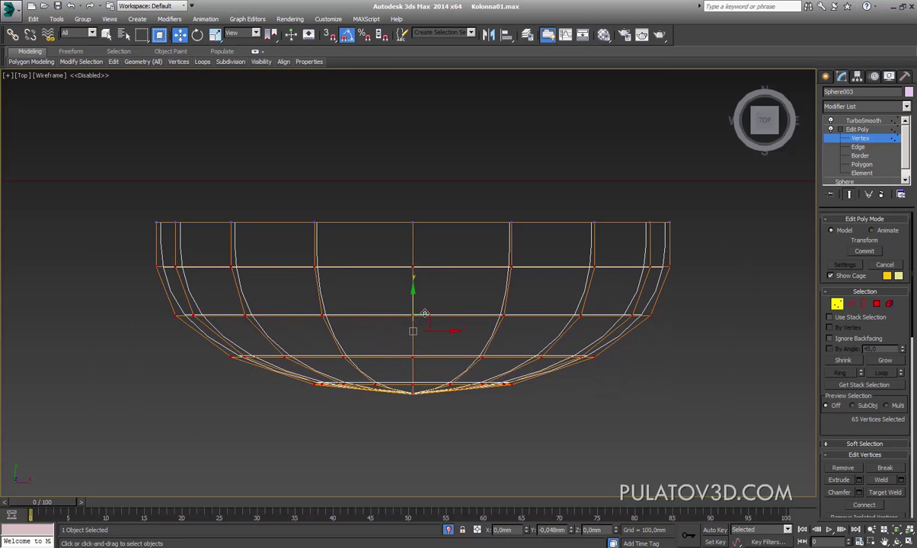
{"action": "left_click_drag", "start_coordinate": [422, 320], "coordinate": [422, 313]}
Step: Recheck the bowl, then move its top vertex row down and clear the selection
{"action": "left_click", "coordinate": [825, 76]}
{"action": "scroll", "coordinate": [542, 268], "scroll_direction": "down", "scroll_amount": 4}
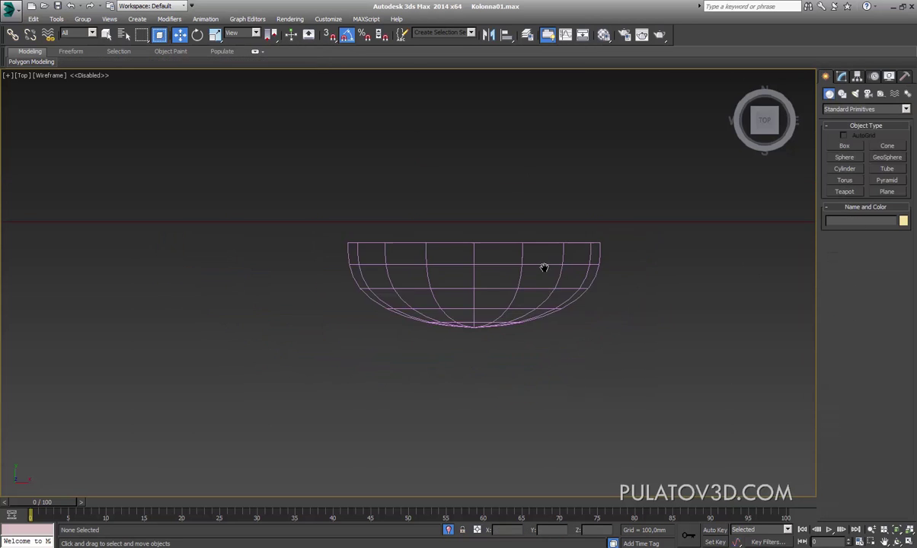
{"action": "scroll", "coordinate": [543, 269], "scroll_direction": "down", "scroll_amount": 2}
{"action": "scroll", "coordinate": [543, 274], "scroll_direction": "up", "scroll_amount": 4}
{"action": "scroll", "coordinate": [553, 282], "scroll_direction": "up", "scroll_amount": 2}
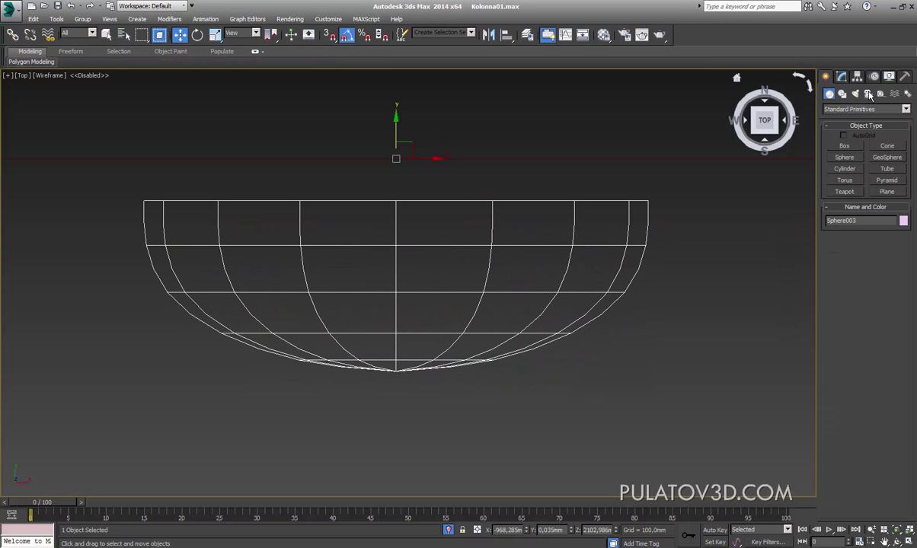
{"action": "left_click", "coordinate": [841, 76]}
{"action": "left_click", "coordinate": [860, 138]}
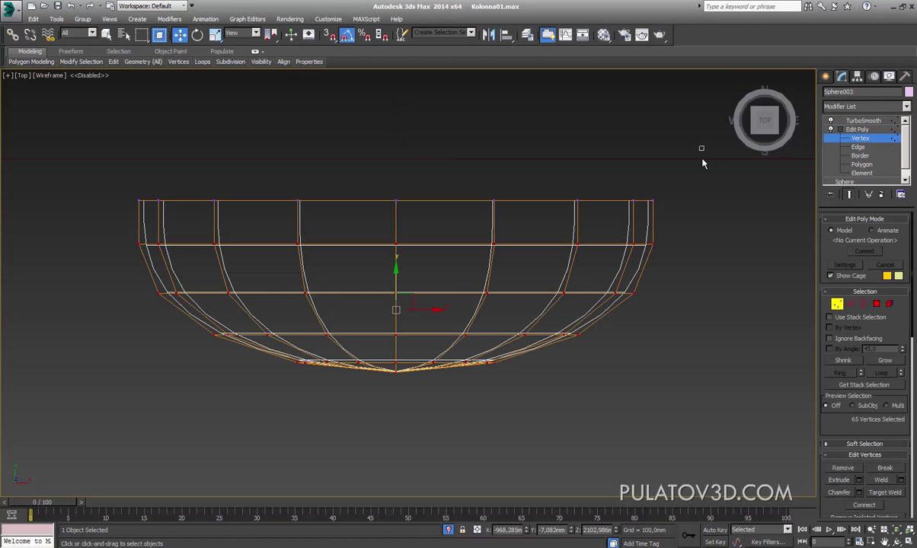
{"action": "left_click_drag", "start_coordinate": [103, 233], "coordinate": [106, 222]}
{"action": "left_click_drag", "start_coordinate": [407, 180], "coordinate": [407, 197]}
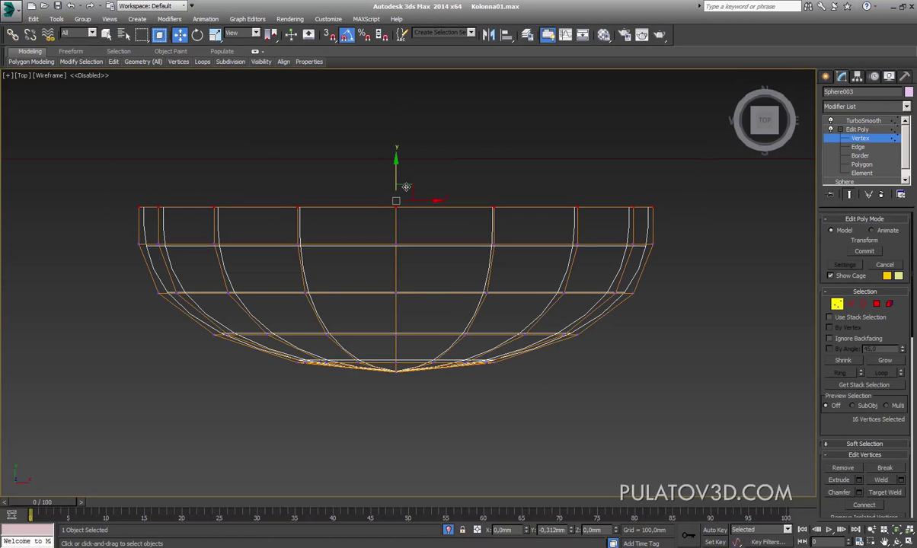
{"action": "left_click", "coordinate": [789, 213]}
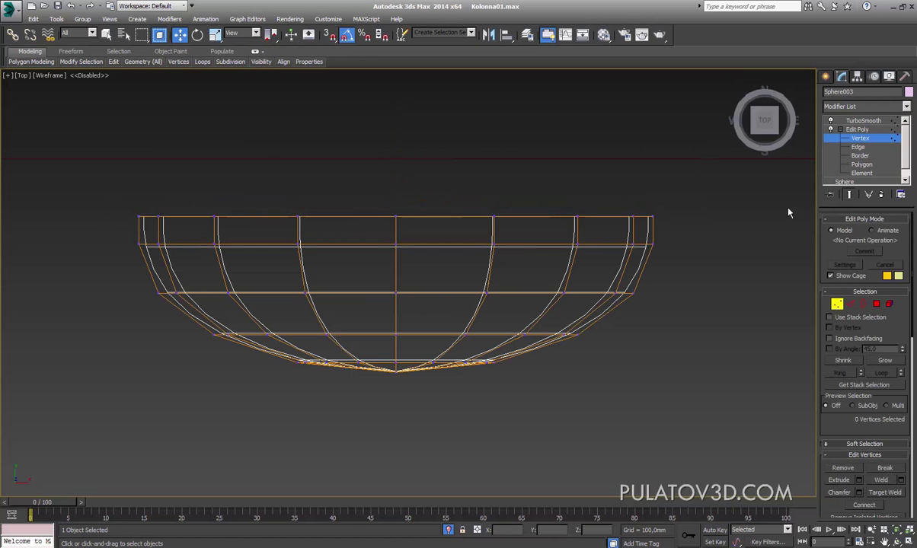
Step: View the finished smoothed bowl outside sub-object editing
{"action": "left_click", "coordinate": [826, 76]}
{"action": "scroll", "coordinate": [694, 278], "scroll_direction": "down", "scroll_amount": 2}
{"action": "left_click", "coordinate": [487, 268]}
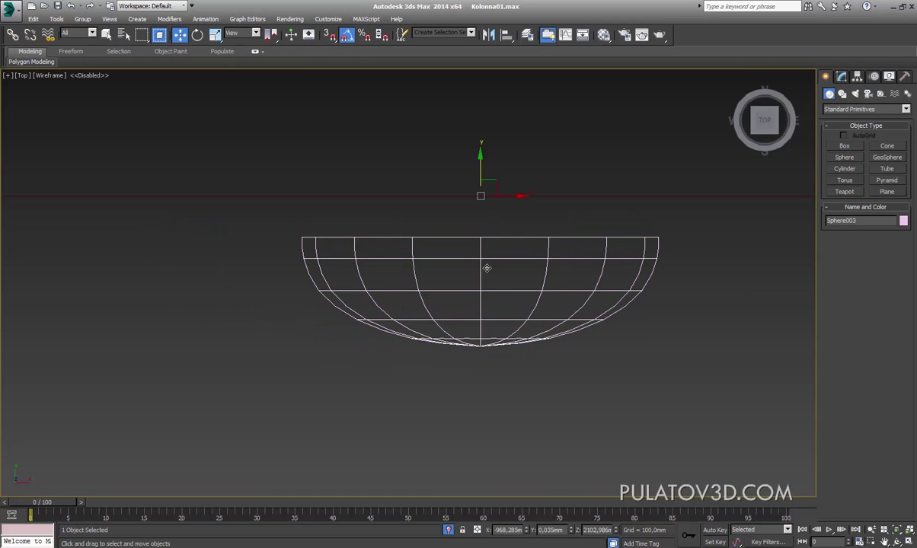
Step: Frame the bowl in Perspective with edged faces and enter Edit Poly Vertex level
{"action": "key", "text": "p"}
{"action": "key", "text": "z"}
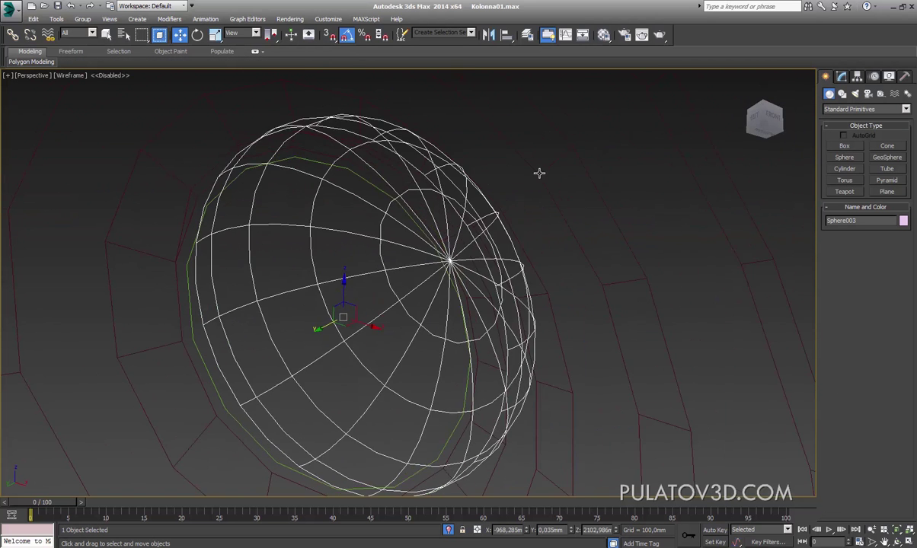
{"action": "mouse_move", "coordinate": [539, 173]}
{"action": "middle_mouse_down", "text": "alt"}
{"action": "mouse_move", "coordinate": [490, 186]}
{"action": "mouse_move", "coordinate": [490, 202]}
{"action": "middle_mouse_up", "text": "alt"}
{"action": "key", "text": "F3"}
{"action": "left_click", "coordinate": [841, 76]}
{"action": "left_click", "coordinate": [840, 130]}
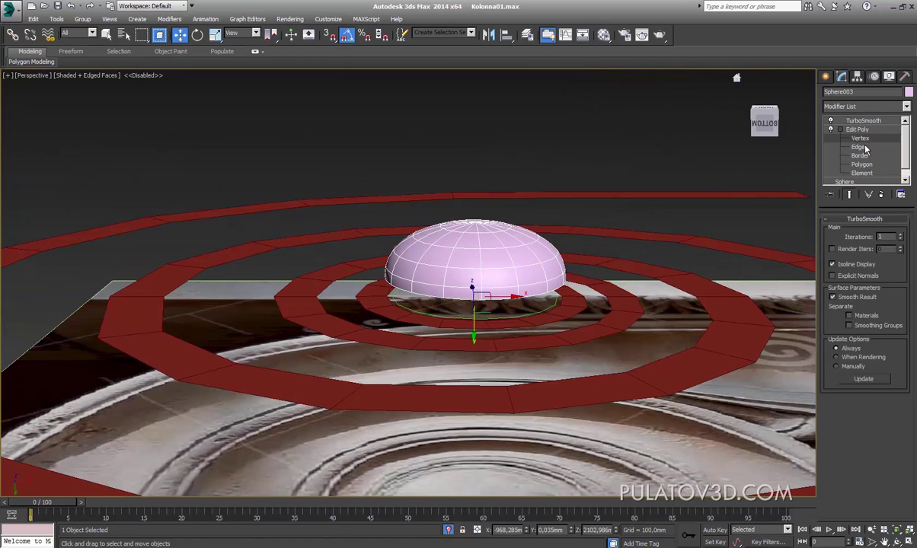
{"action": "left_click", "coordinate": [860, 137]}
{"action": "middle_click_drag", "start_coordinate": [562, 221], "coordinate": [562, 190], "text": "alt"}
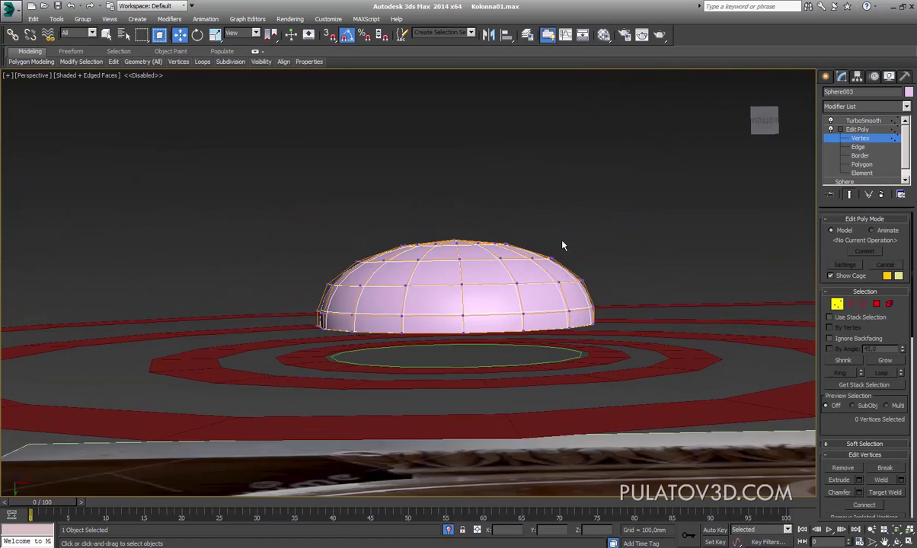
Step: In Top wireframe view, select a lower ring of dome vertices and nudge it up
{"action": "key", "text": "t"}
{"action": "key", "text": "z"}
{"action": "key", "text": "F3"}
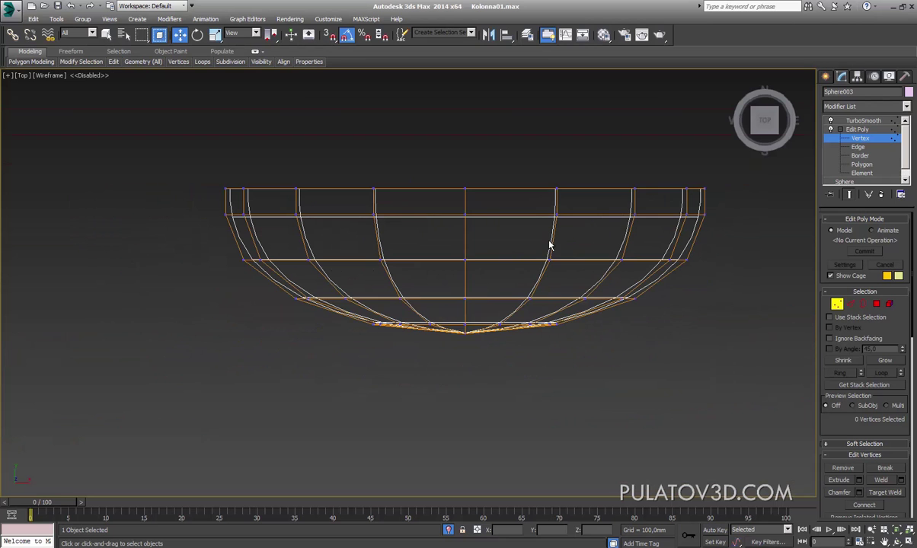
{"action": "left_click_drag", "start_coordinate": [185, 395], "coordinate": [682, 293]}
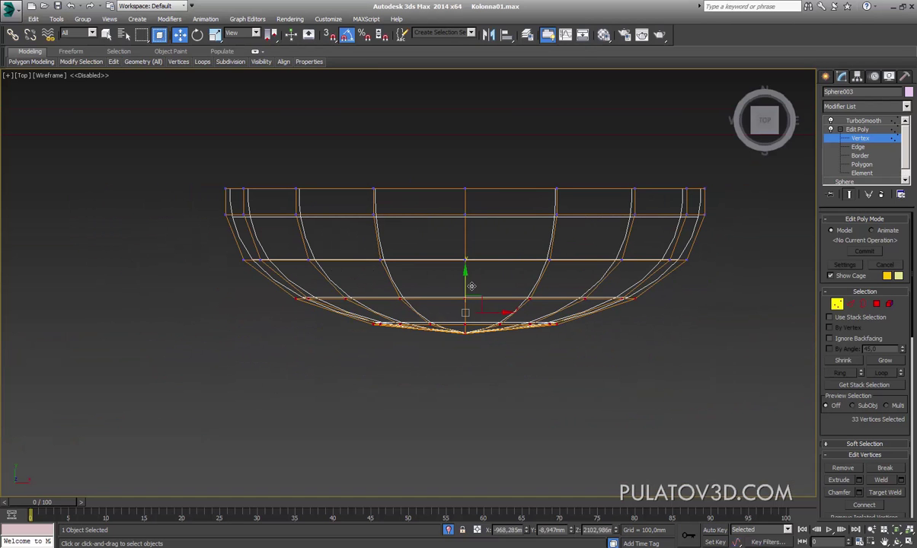
{"action": "left_click_drag", "start_coordinate": [473, 290], "coordinate": [474, 284]}
Step: Select the dome's lowest vertex and pull it up to flatten the base
{"action": "mouse_move", "coordinate": [318, 375]}
{"action": "left_mouse_down"}
{"action": "mouse_move", "coordinate": [498, 316]}
{"action": "mouse_move", "coordinate": [475, 289]}
{"action": "left_mouse_up"}
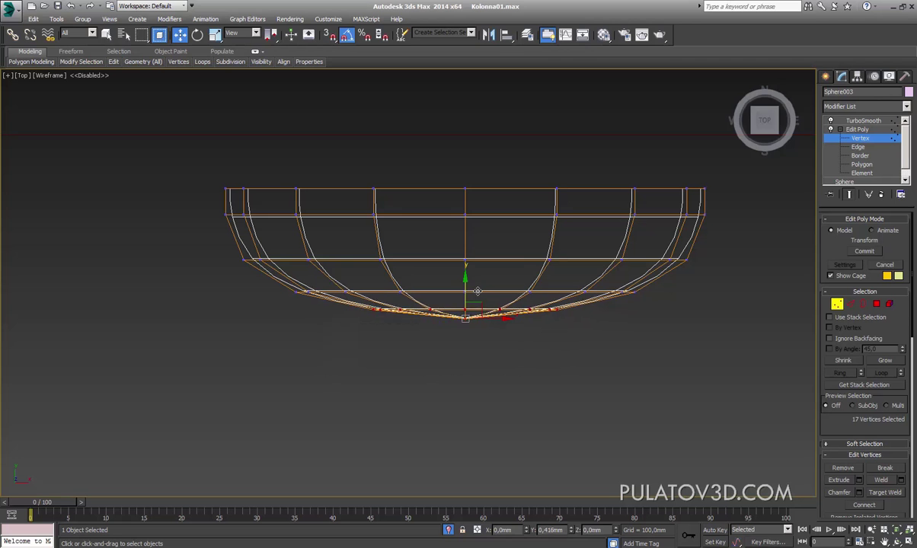
{"action": "left_click", "coordinate": [465, 316]}
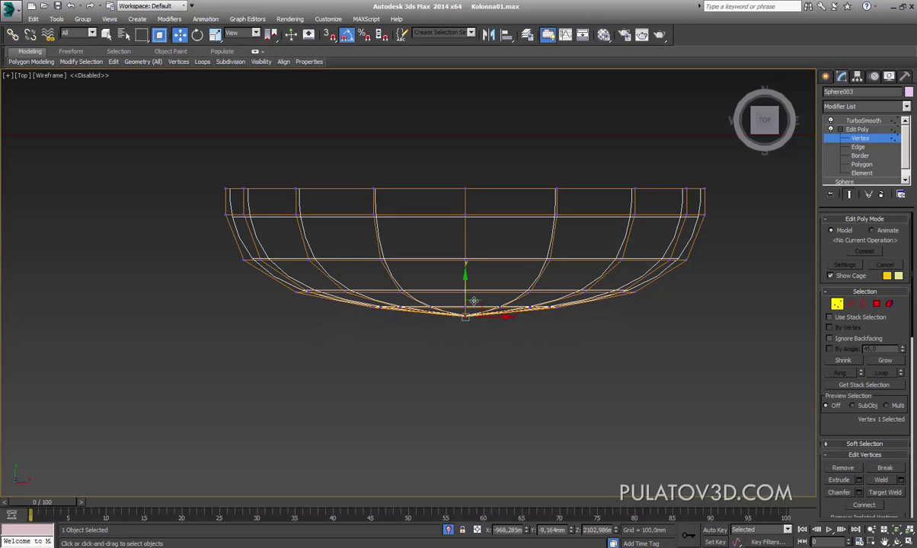
{"action": "left_click_drag", "start_coordinate": [474, 299], "coordinate": [475, 295]}
{"action": "scroll", "coordinate": [476, 295], "scroll_direction": "up", "scroll_amount": 2}
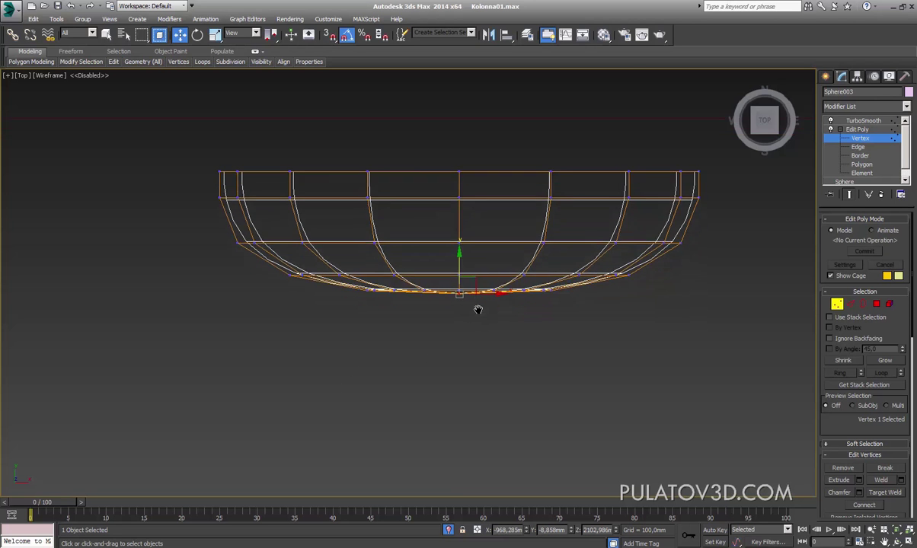
{"action": "scroll", "coordinate": [473, 312], "scroll_direction": "up", "scroll_amount": 3}
{"action": "scroll", "coordinate": [459, 271], "scroll_direction": "up", "scroll_amount": 2}
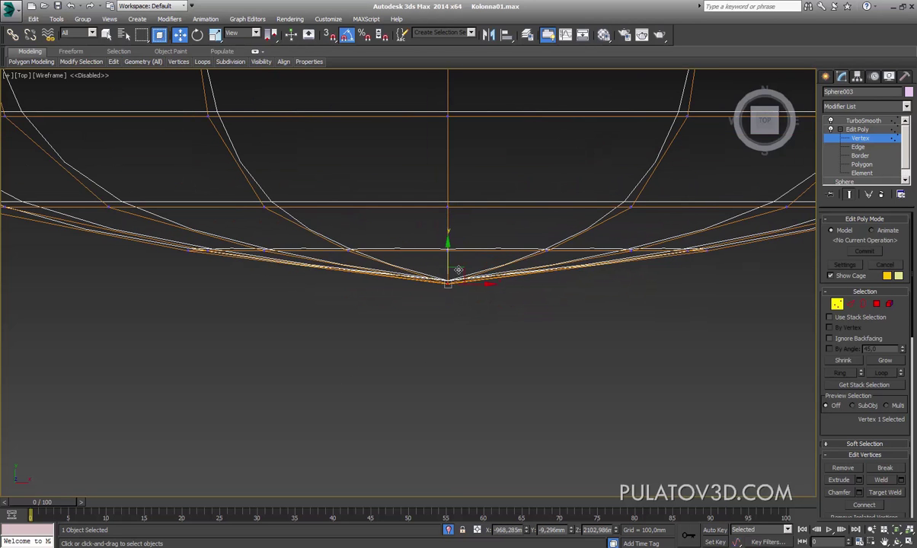
{"action": "left_click_drag", "start_coordinate": [456, 241], "coordinate": [454, 250]}
Step: Orbit the Perspective view to inspect the flatter dome underside
{"action": "key", "text": "p"}
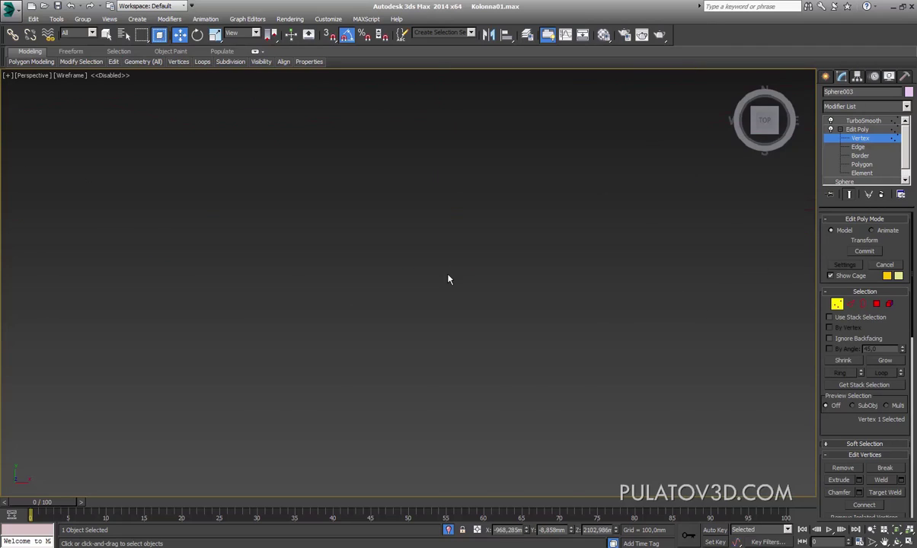
{"action": "middle_click_drag", "start_coordinate": [448, 280], "coordinate": [443, 186], "text": "alt"}
{"action": "mouse_move", "coordinate": [418, 307]}
{"action": "middle_mouse_down", "text": "alt"}
{"action": "mouse_move", "coordinate": [409, 325]}
{"action": "mouse_move", "coordinate": [399, 315]}
{"action": "mouse_move", "coordinate": [387, 364]}
{"action": "mouse_move", "coordinate": [448, 258]}
{"action": "middle_mouse_up", "text": "alt"}
Step: Region-select the dome's inner ring and centre vertices
{"action": "left_click", "coordinate": [418, 307], "text": "ctrl"}
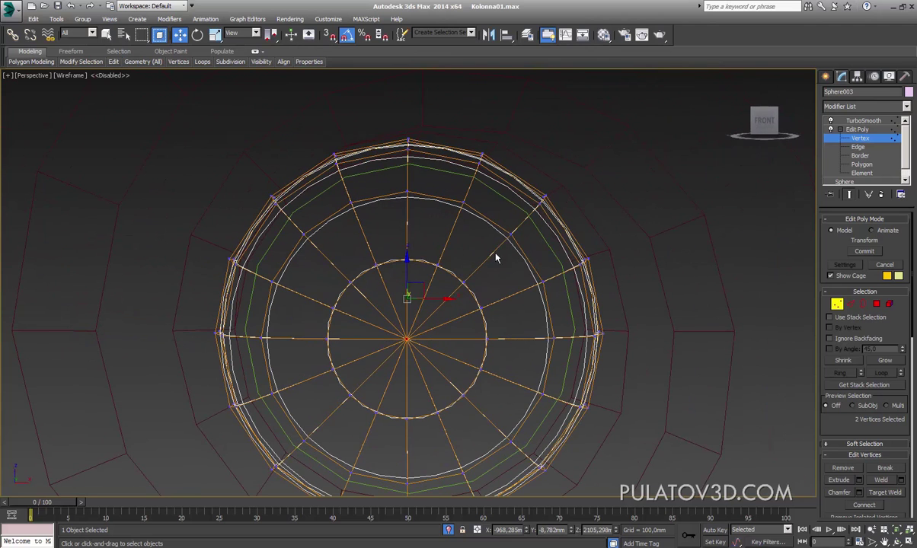
{"action": "left_click_drag", "start_coordinate": [339, 417], "coordinate": [329, 435]}
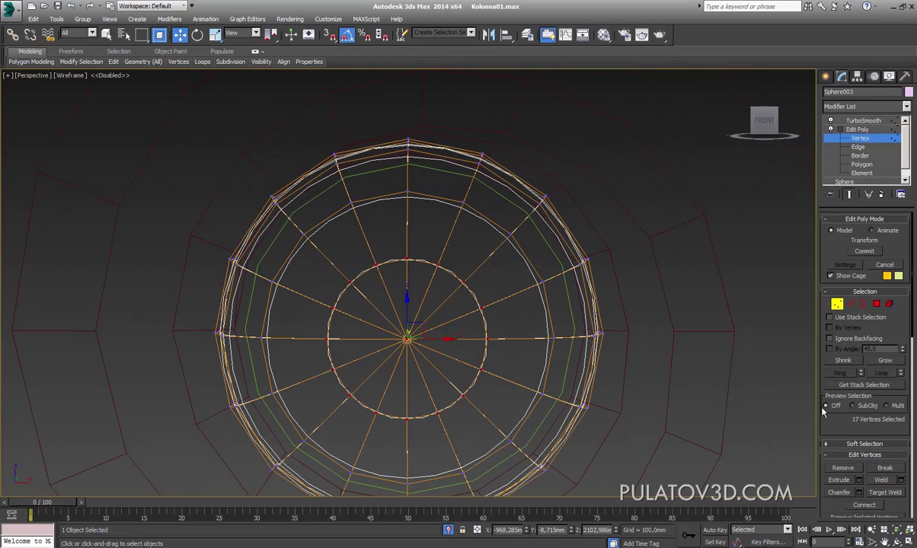
{"action": "middle_click_drag", "start_coordinate": [329, 435], "coordinate": [512, 350], "text": "alt"}
{"action": "key", "text": "t"}
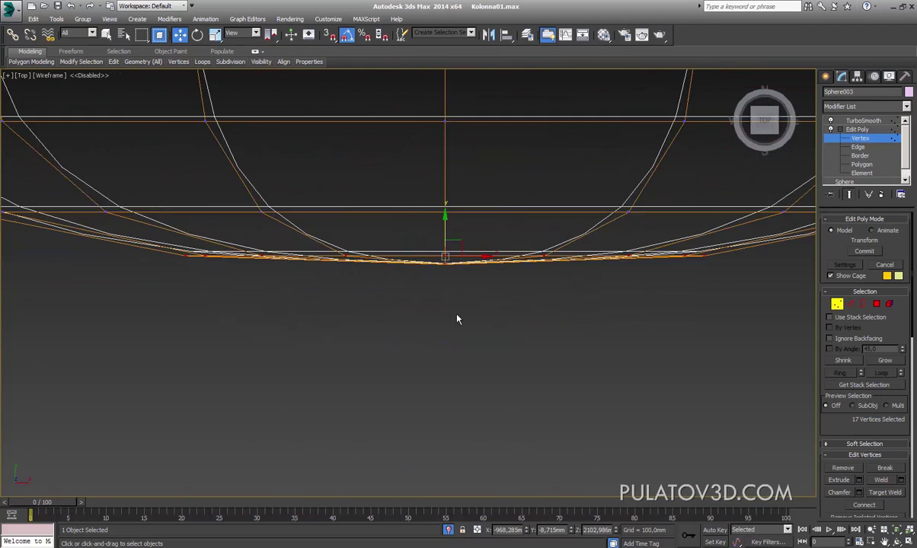
{"action": "mouse_move", "coordinate": [456, 319]}
{"action": "middle_mouse_down"}
{"action": "mouse_move", "coordinate": [458, 290]}
{"action": "mouse_move", "coordinate": [376, 183]}
{"action": "middle_mouse_up"}
{"action": "scroll", "coordinate": [458, 290], "scroll_direction": "down", "scroll_amount": 2}
{"action": "left_click_drag", "start_coordinate": [876, 466], "coordinate": [880, 229]}
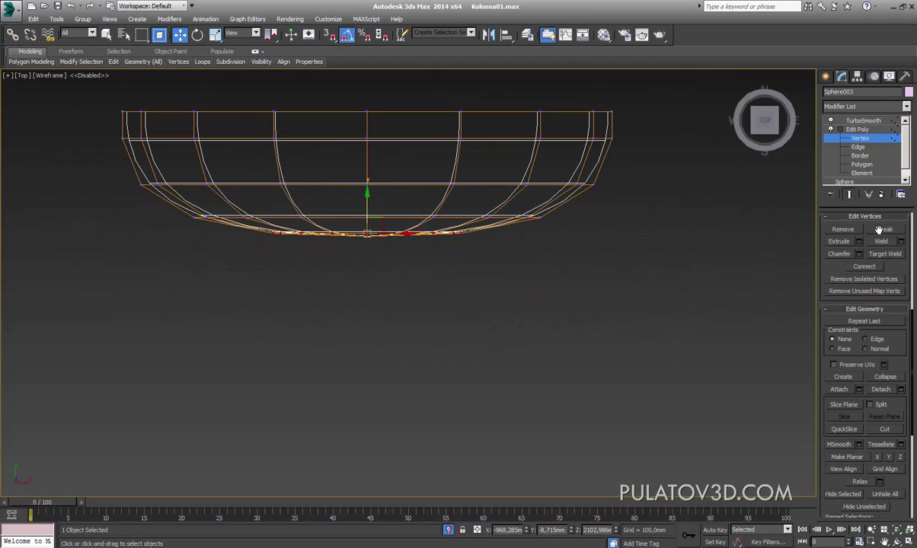
Step: Level the selected base vertices with Grid Align and Make Planar Z, then raise them slightly
{"action": "left_click", "coordinate": [884, 469]}
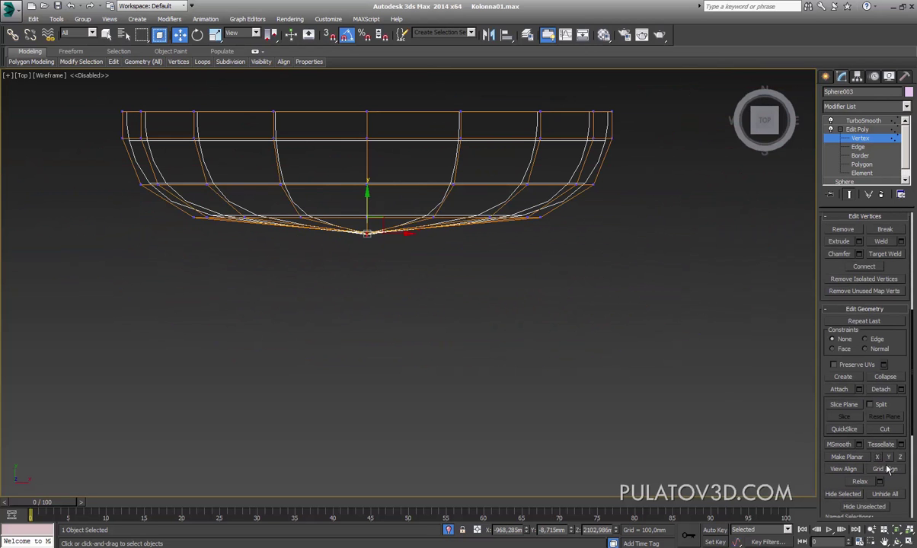
{"action": "left_click", "coordinate": [888, 469]}
{"action": "scroll", "coordinate": [303, 267], "scroll_direction": "up", "scroll_amount": 4}
{"action": "middle_click_drag", "start_coordinate": [303, 266], "coordinate": [462, 337]}
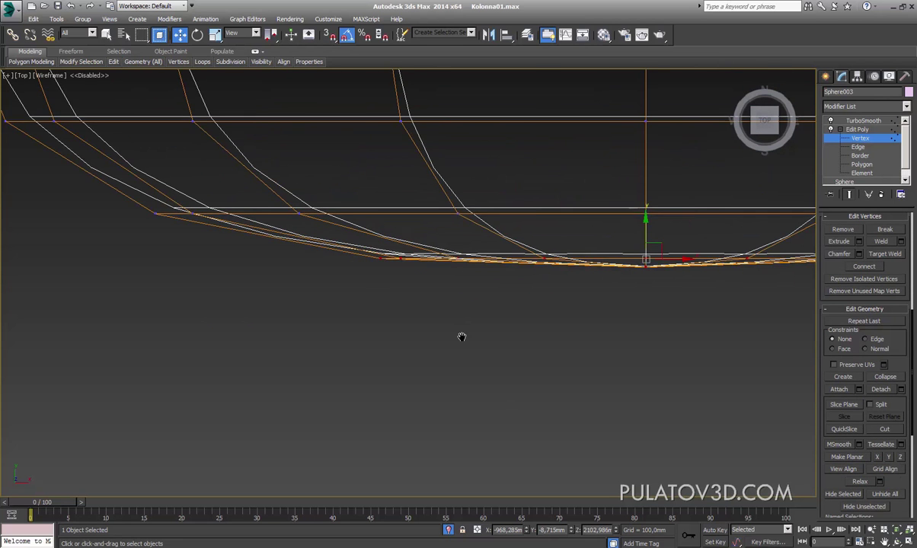
{"action": "middle_click_drag", "start_coordinate": [568, 326], "coordinate": [457, 317]}
{"action": "left_click", "coordinate": [905, 457]}
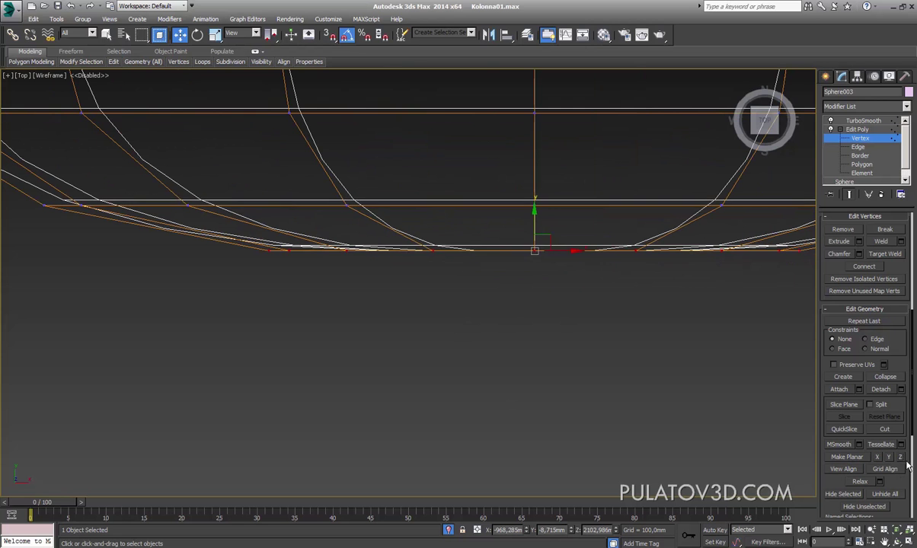
{"action": "middle_click_drag", "start_coordinate": [505, 271], "coordinate": [461, 299]}
{"action": "left_click_drag", "start_coordinate": [501, 260], "coordinate": [491, 268]}
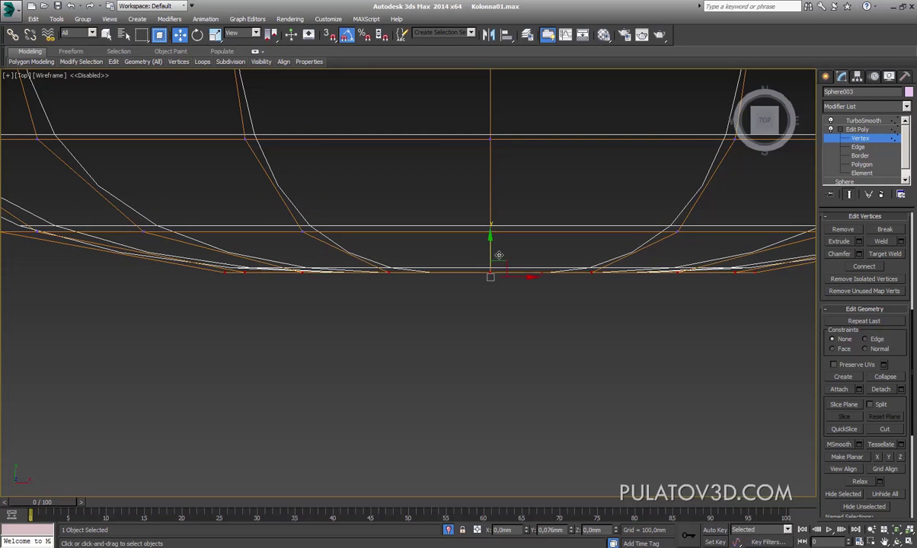
Step: Select the dome's top vertex row and move it up slightly
{"action": "scroll", "coordinate": [490, 266], "scroll_direction": "down", "scroll_amount": 5}
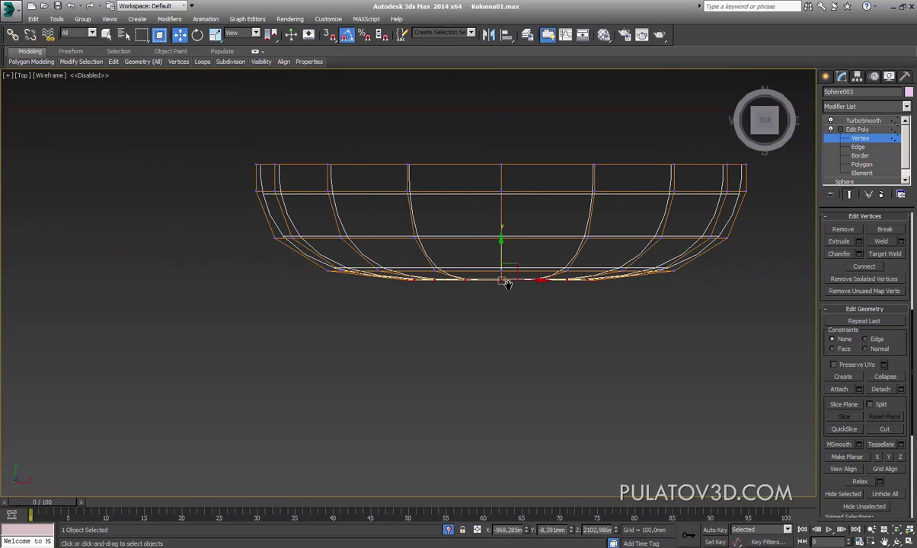
{"action": "scroll", "coordinate": [455, 288], "scroll_direction": "up", "scroll_amount": 2}
{"action": "scroll", "coordinate": [444, 301], "scroll_direction": "down", "scroll_amount": 3}
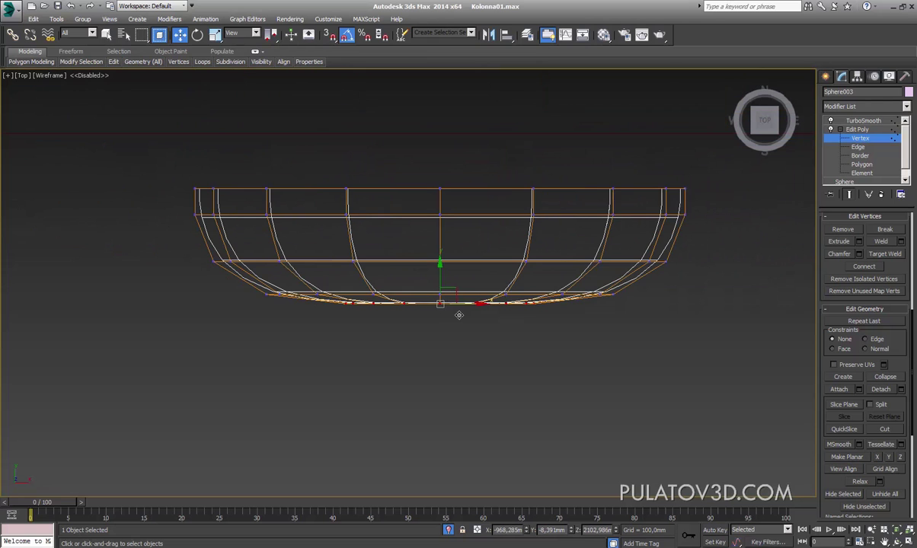
{"action": "middle_click_drag", "start_coordinate": [657, 257], "coordinate": [578, 260]}
{"action": "left_click_drag", "start_coordinate": [300, 209], "coordinate": [134, 212]}
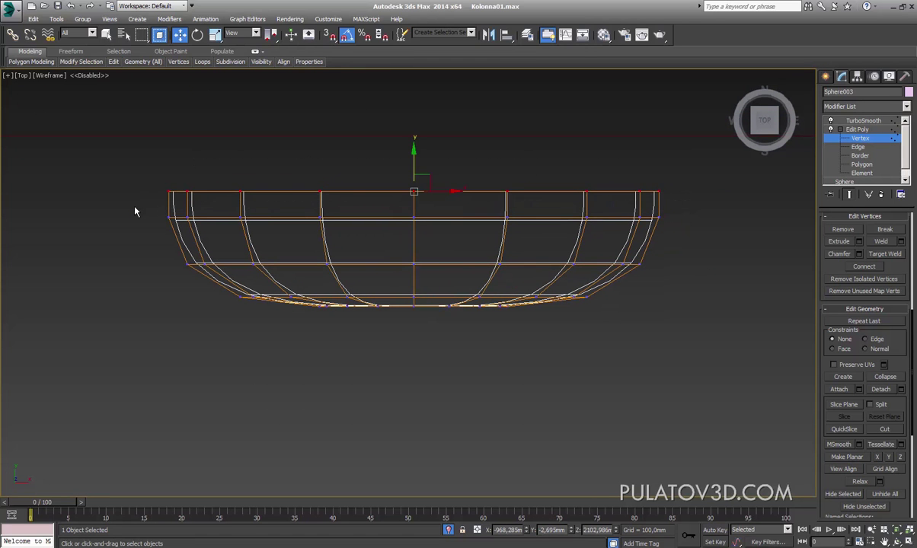
{"action": "left_click_drag", "start_coordinate": [419, 167], "coordinate": [427, 154]}
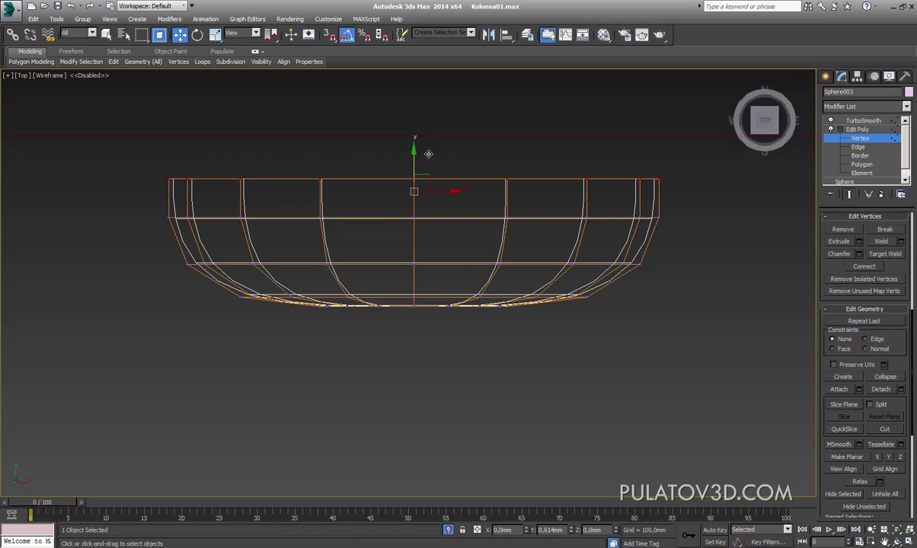
{"action": "left_click", "coordinate": [440, 311]}
Step: Frame the dome in Perspective, orbit to the front and exit Vertex level
{"action": "scroll", "coordinate": [438, 310], "scroll_direction": "up", "scroll_amount": 3}
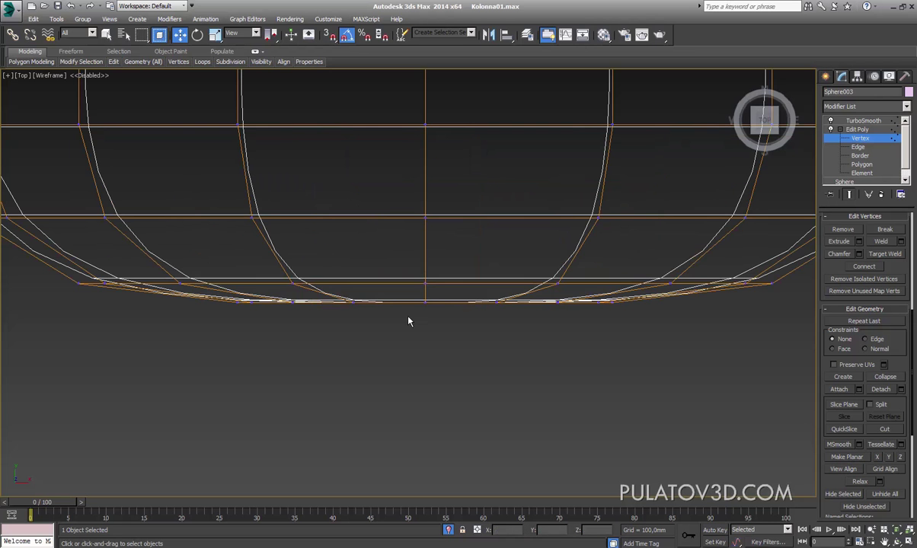
{"action": "key", "text": "p"}
{"action": "key", "text": "z"}
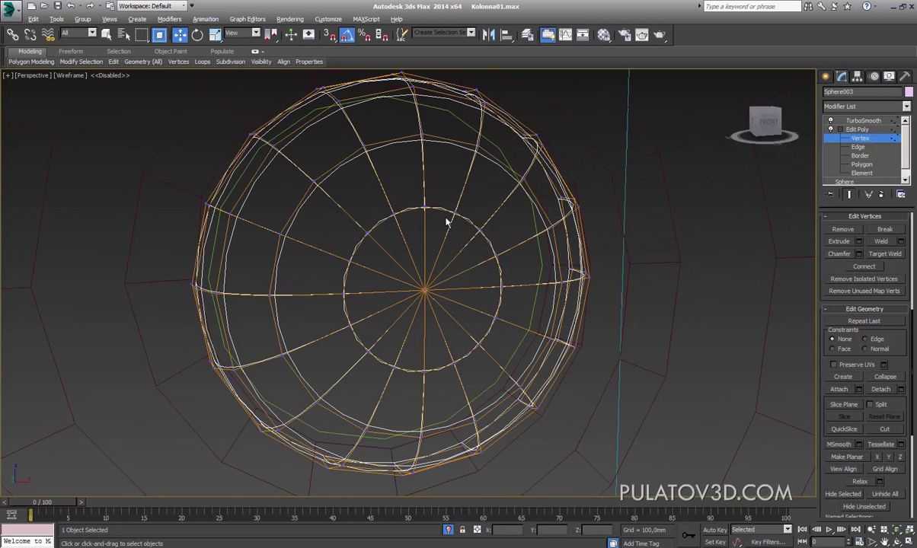
{"action": "middle_click_drag", "start_coordinate": [446, 219], "coordinate": [648, 197], "text": "alt"}
{"action": "left_click", "coordinate": [857, 129]}
Step: Set the dome's TurboSmooth Iterations to 2
{"action": "left_click", "coordinate": [863, 120]}
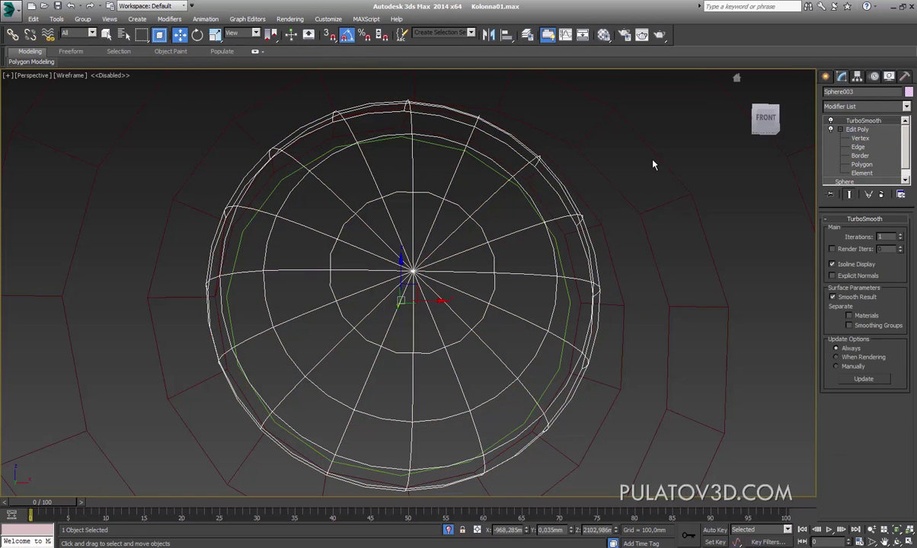
{"action": "left_click", "coordinate": [648, 134]}
{"action": "key", "text": "F3"}
{"action": "left_click", "coordinate": [529, 208]}
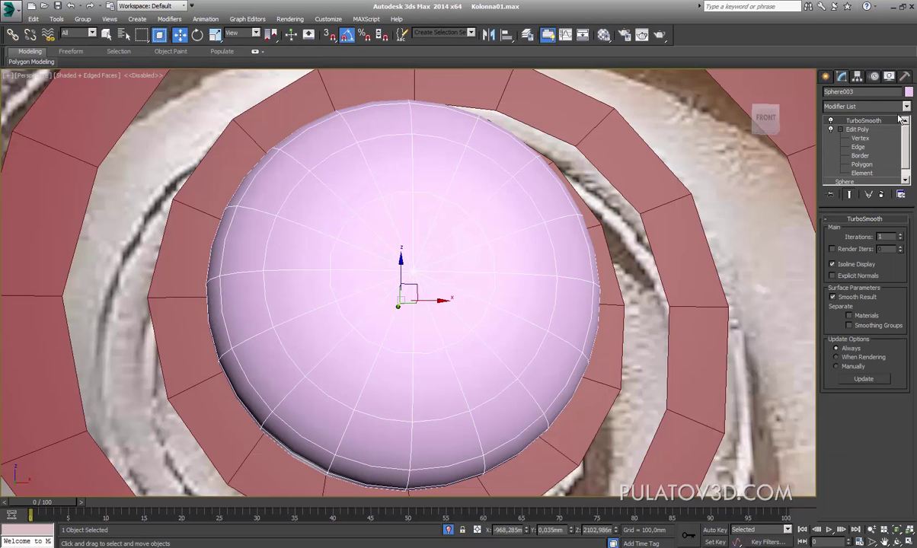
{"action": "left_click", "coordinate": [901, 234]}
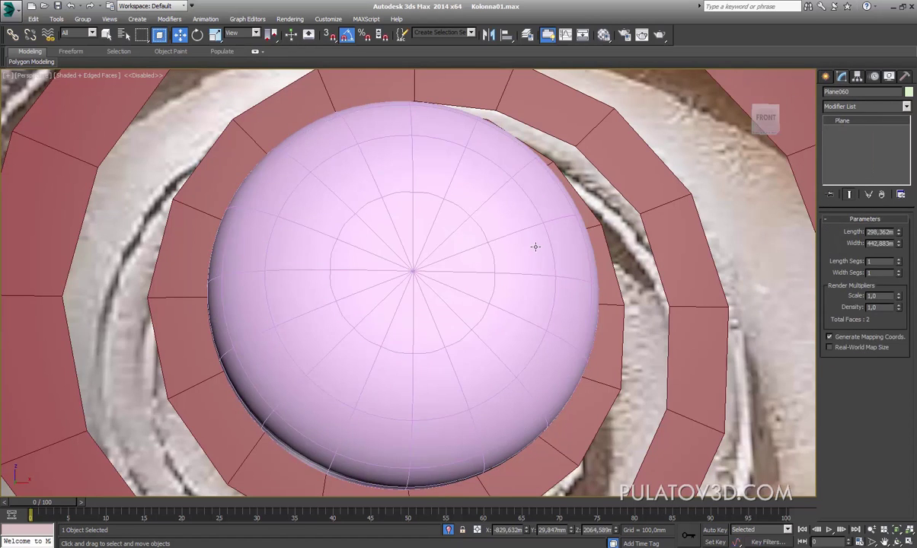
{"action": "scroll", "coordinate": [501, 257], "scroll_direction": "down", "scroll_amount": 5}
{"action": "middle_click_drag", "start_coordinate": [500, 258], "coordinate": [501, 237], "text": "alt"}
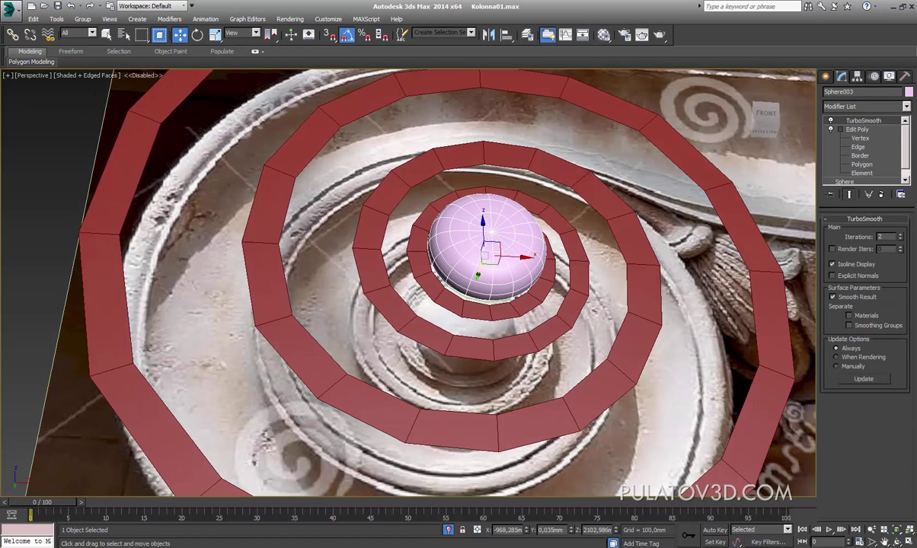
Step: Change the dome's object colour to dark red
{"action": "left_click", "coordinate": [909, 93]}
{"action": "left_click", "coordinate": [500, 340]}
{"action": "left_click", "coordinate": [642, 375]}
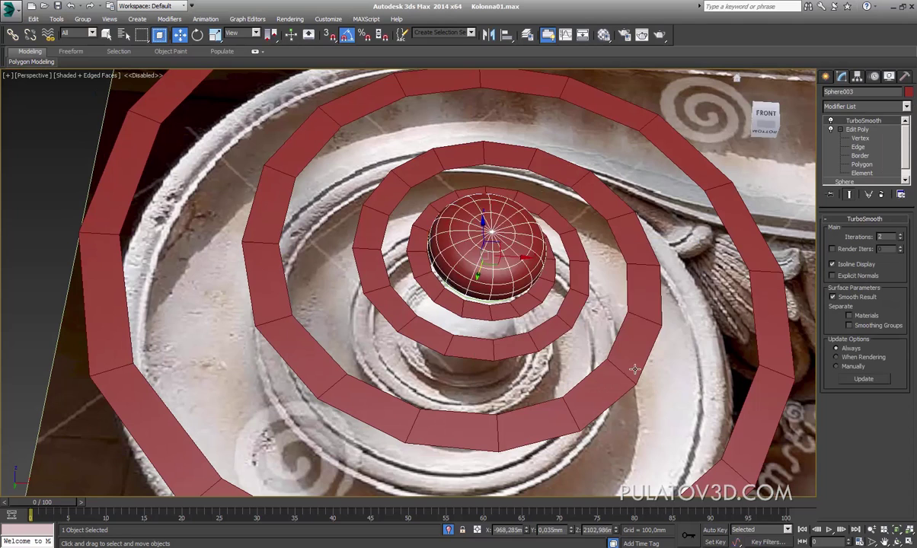
{"action": "left_click", "coordinate": [761, 264]}
{"action": "left_click", "coordinate": [834, 123]}
Step: Move the dome down onto the centre of the spiral
{"action": "left_click", "coordinate": [472, 223]}
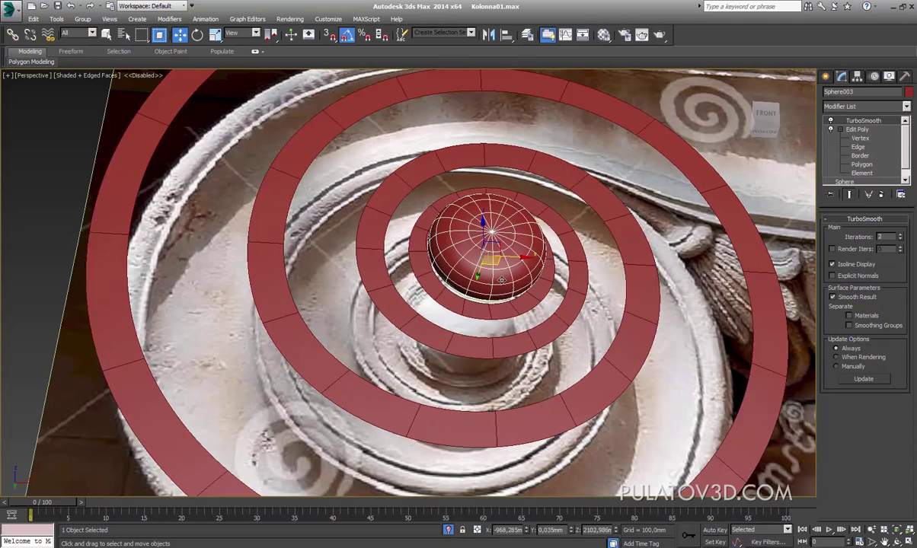
{"action": "middle_click_drag", "start_coordinate": [472, 223], "coordinate": [503, 252], "text": "alt"}
{"action": "scroll", "coordinate": [511, 265], "scroll_direction": "up", "scroll_amount": 3}
{"action": "left_click_drag", "start_coordinate": [531, 301], "coordinate": [530, 332]}
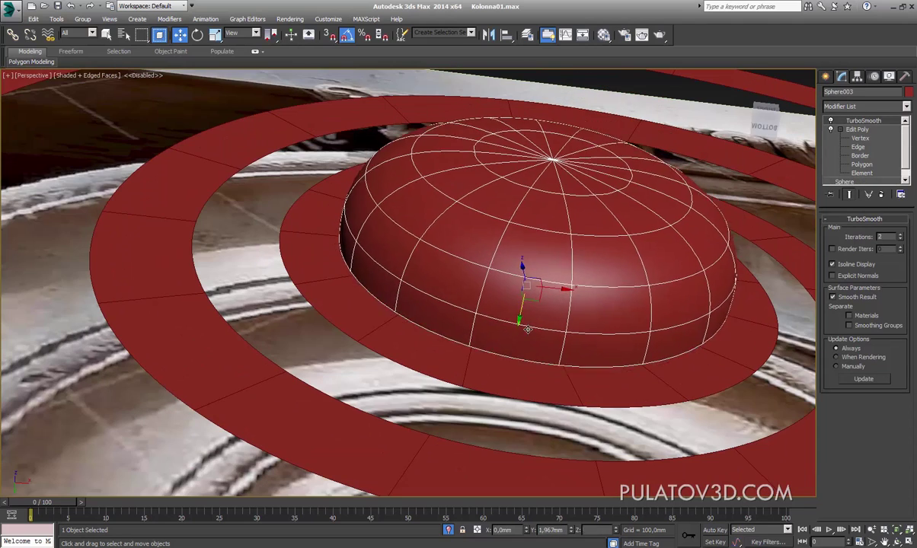
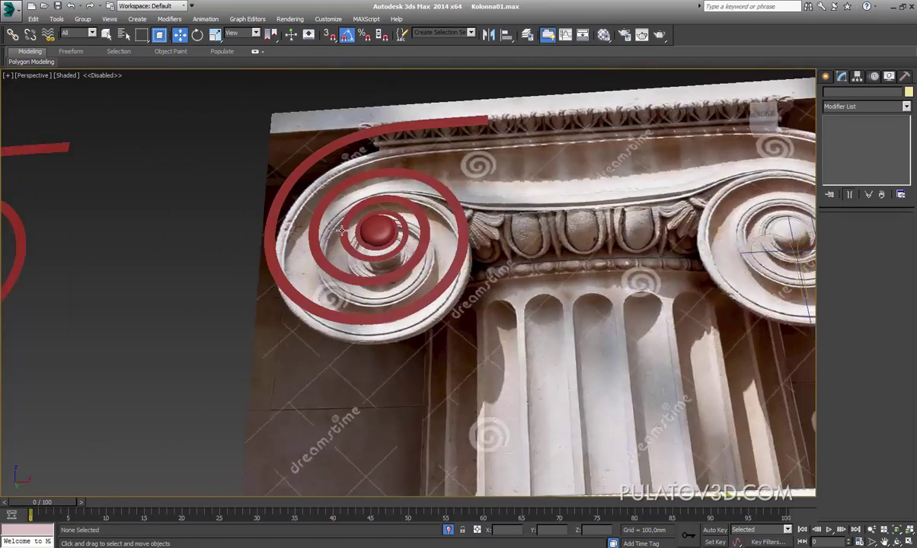
Step: Orbit down over the spiral and select the red sphere eye at its centre
{"action": "middle_click_drag", "start_coordinate": [342, 230], "coordinate": [397, 202], "text": "alt"}
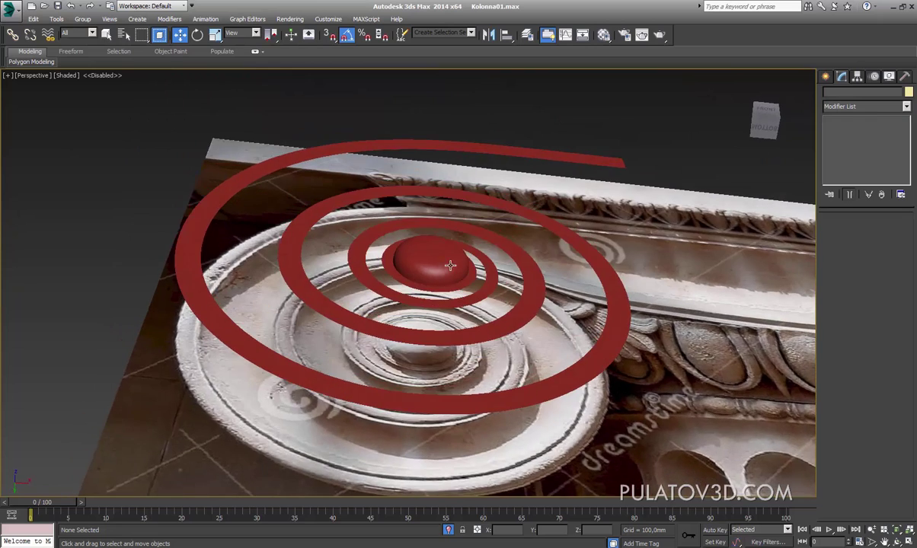
{"action": "left_click", "coordinate": [450, 265]}
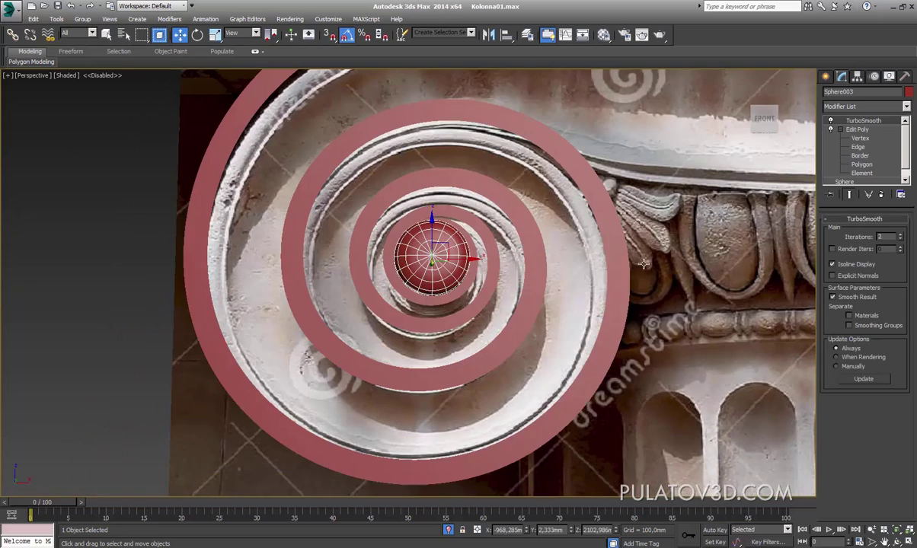
Step: Enter Edit Poly vertex level and switch to a Top wireframe view of the sphere
{"action": "left_click", "coordinate": [860, 138]}
{"action": "scroll", "coordinate": [514, 264], "scroll_direction": "up", "scroll_amount": 4}
{"action": "scroll", "coordinate": [514, 264], "scroll_direction": "up", "scroll_amount": 1}
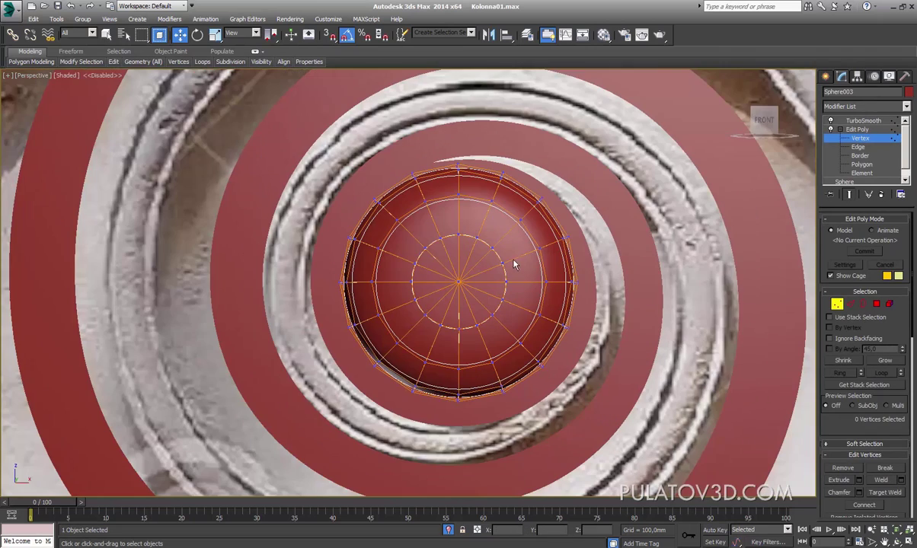
{"action": "left_click_drag", "start_coordinate": [414, 347], "coordinate": [405, 335]}
{"action": "middle_click_drag", "start_coordinate": [405, 336], "coordinate": [417, 299], "text": "alt"}
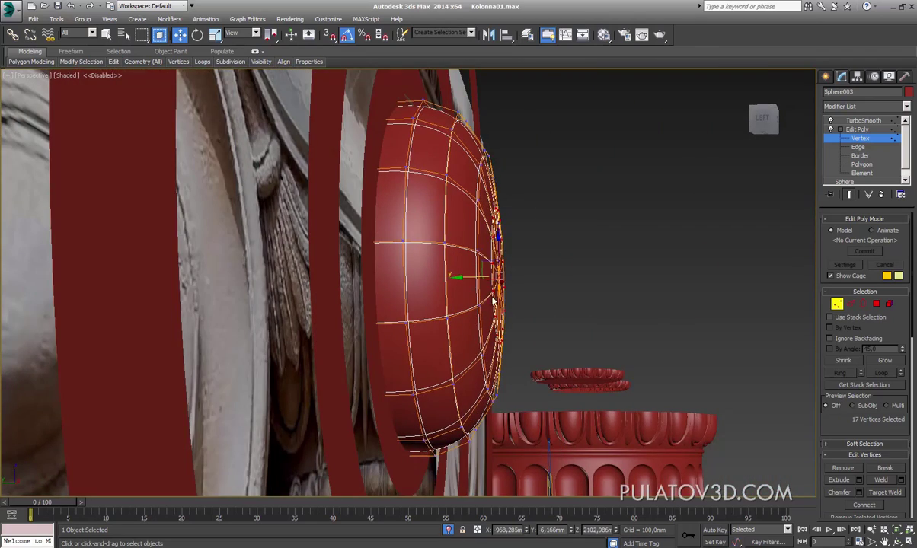
{"action": "middle_click_drag", "start_coordinate": [469, 288], "coordinate": [423, 307], "text": "alt"}
{"action": "mouse_move", "coordinate": [491, 297]}
{"action": "middle_mouse_down", "text": "alt"}
{"action": "mouse_move", "coordinate": [523, 230]}
{"action": "mouse_move", "coordinate": [524, 280]}
{"action": "mouse_move", "coordinate": [455, 282]}
{"action": "mouse_move", "coordinate": [450, 299]}
{"action": "middle_mouse_up", "text": "alt"}
{"action": "key", "text": "t"}
{"action": "scroll", "coordinate": [450, 301], "scroll_direction": "down", "scroll_amount": 2}
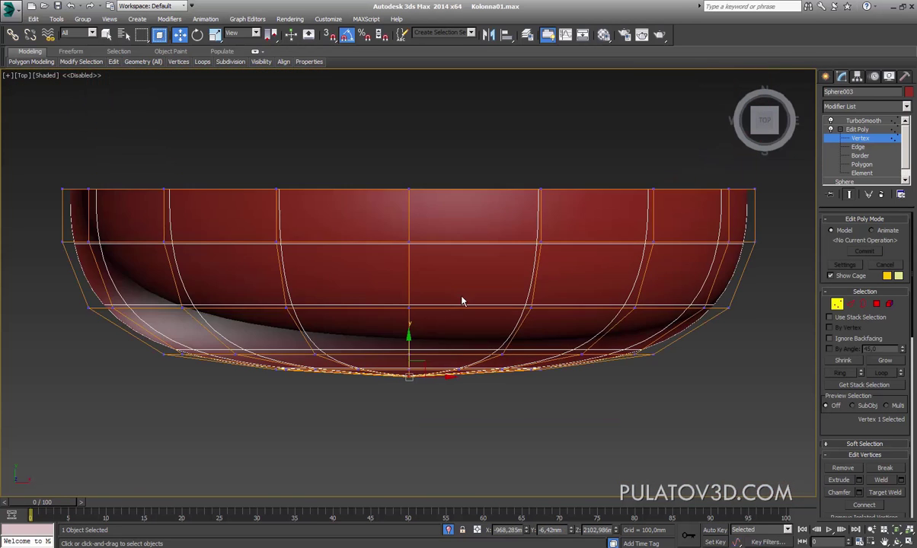
{"action": "key", "text": "F3"}
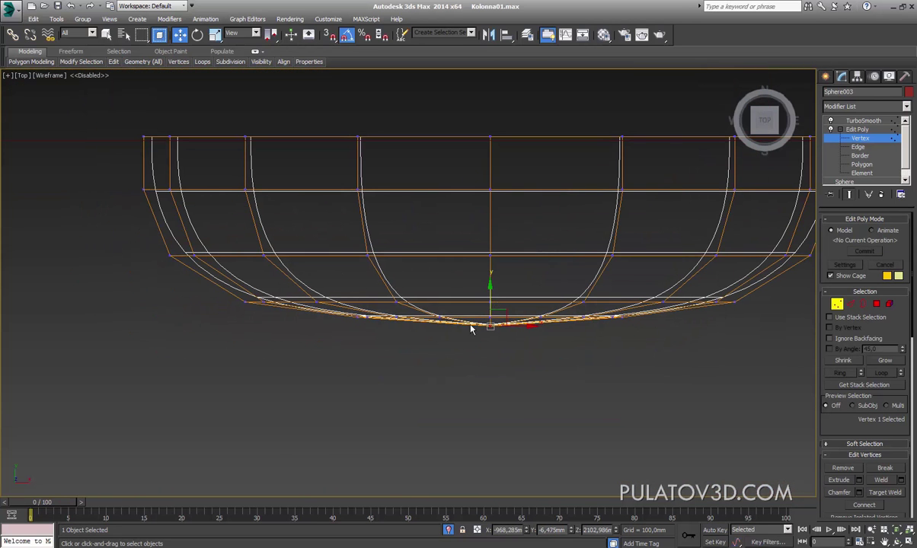
Step: Select the 17 back vertices and move them down to flatten the sphere
{"action": "left_click_drag", "start_coordinate": [624, 335], "coordinate": [652, 313]}
{"action": "left_click_drag", "start_coordinate": [501, 297], "coordinate": [504, 324]}
{"action": "left_click", "coordinate": [214, 35]}
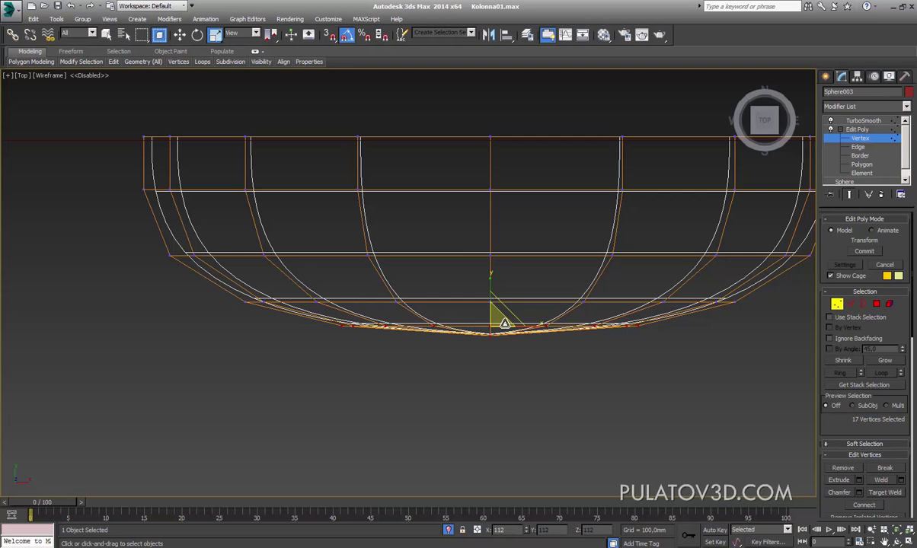
{"action": "left_click", "coordinate": [180, 35]}
{"action": "scroll", "coordinate": [529, 315], "scroll_direction": "up", "scroll_amount": 2}
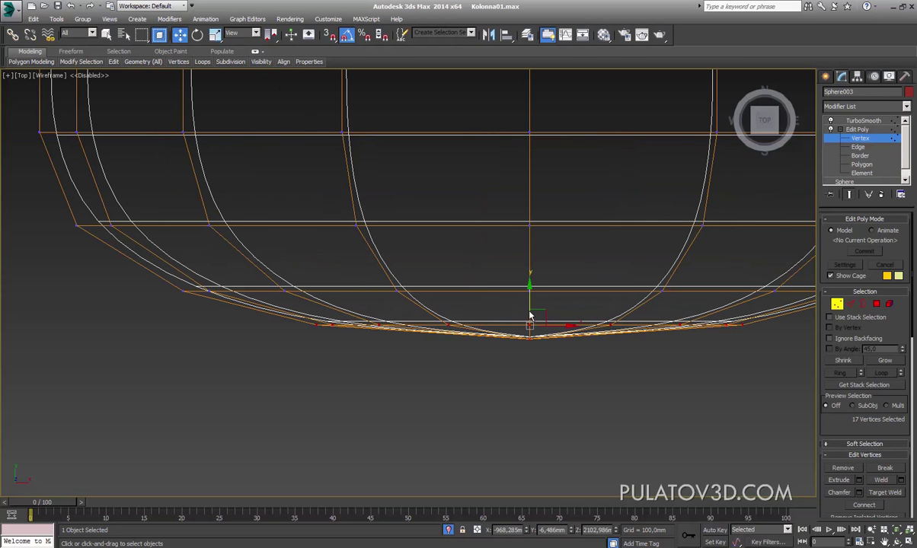
{"action": "left_click_drag", "start_coordinate": [530, 314], "coordinate": [529, 311]}
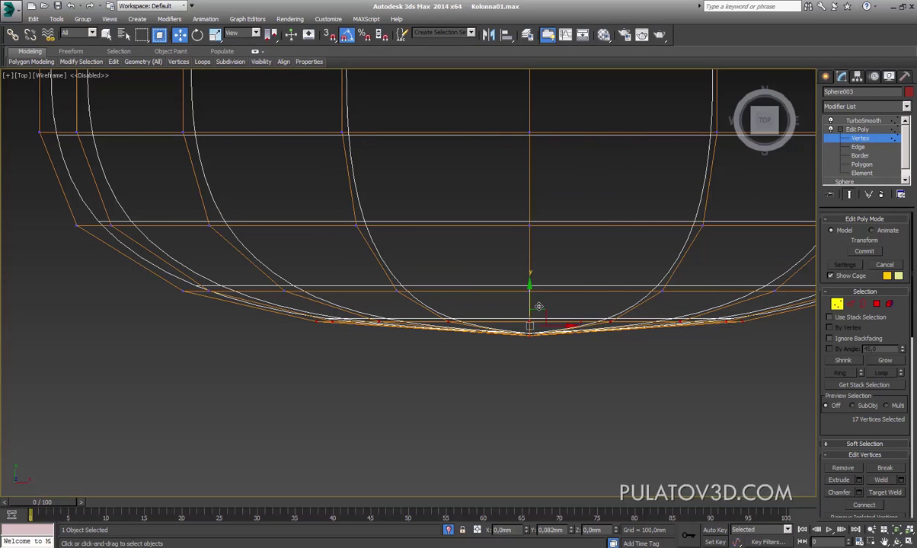
Step: Scale the back vertices slightly outward and fine-tune their position
{"action": "left_click", "coordinate": [219, 36]}
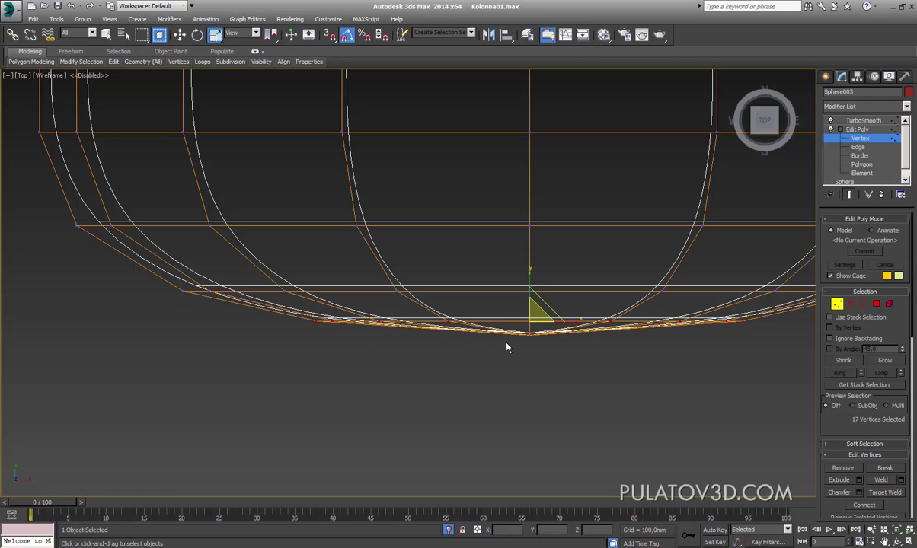
{"action": "left_click_drag", "start_coordinate": [542, 326], "coordinate": [544, 327]}
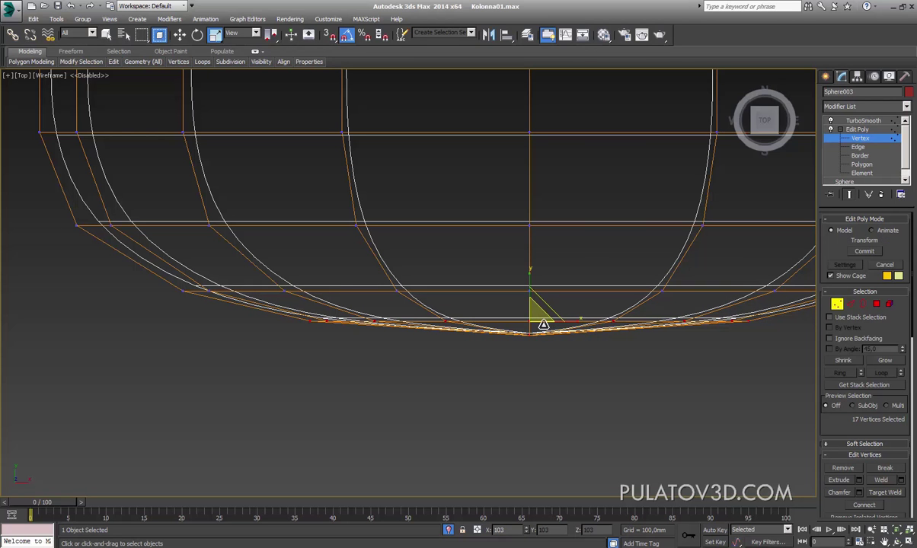
{"action": "left_click", "coordinate": [179, 35]}
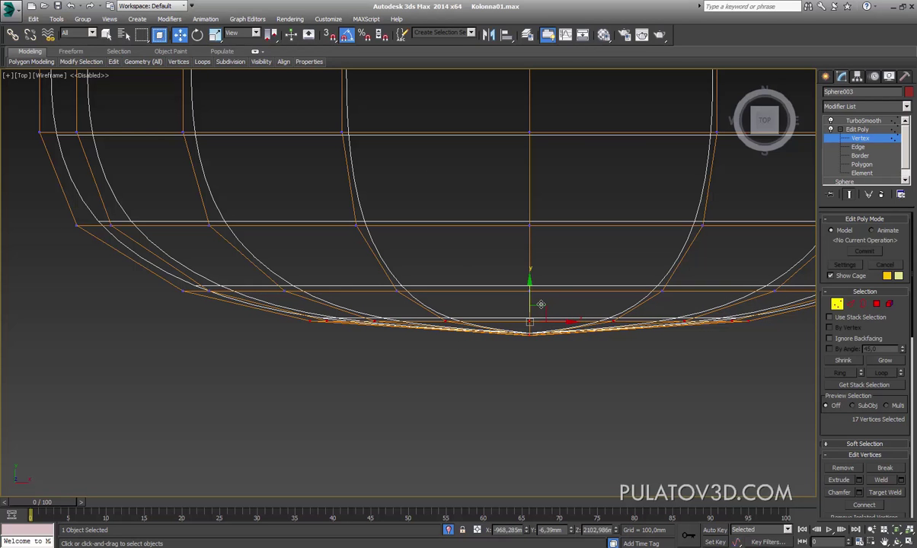
{"action": "left_click_drag", "start_coordinate": [540, 305], "coordinate": [542, 304]}
{"action": "left_click", "coordinate": [531, 334]}
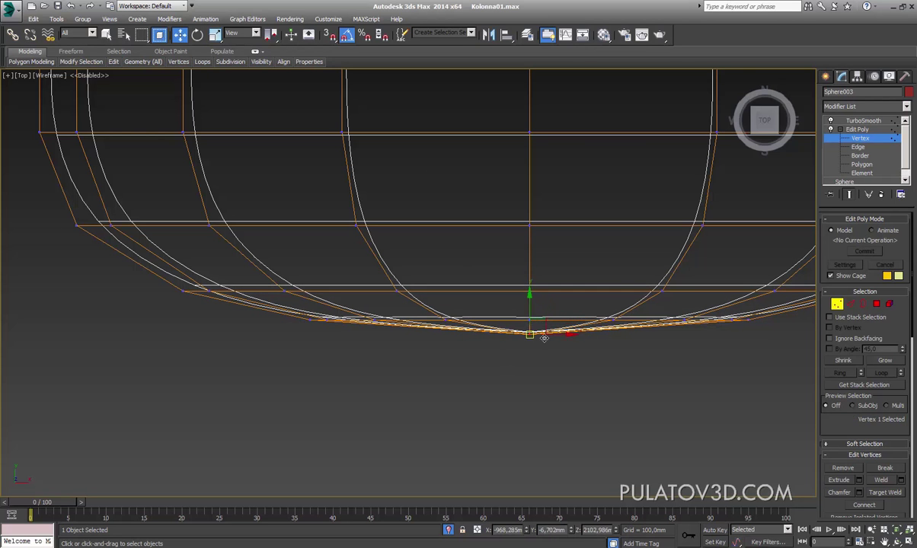
{"action": "mouse_move", "coordinate": [537, 314]}
{"action": "middle_mouse_down"}
{"action": "mouse_move", "coordinate": [527, 311]}
{"action": "mouse_move", "coordinate": [522, 205]}
{"action": "middle_mouse_up"}
Step: Go to Polygon level in Perspective, hide the end result, and enable crossing selection
{"action": "key", "text": "p"}
{"action": "key", "text": "z"}
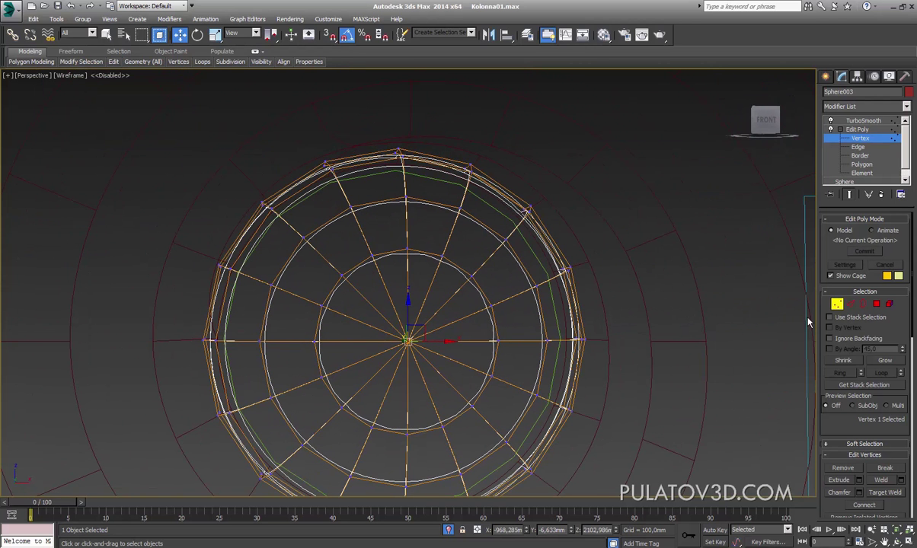
{"action": "left_click", "coordinate": [876, 305]}
{"action": "middle_click_drag", "start_coordinate": [408, 275], "coordinate": [408, 258], "text": "alt"}
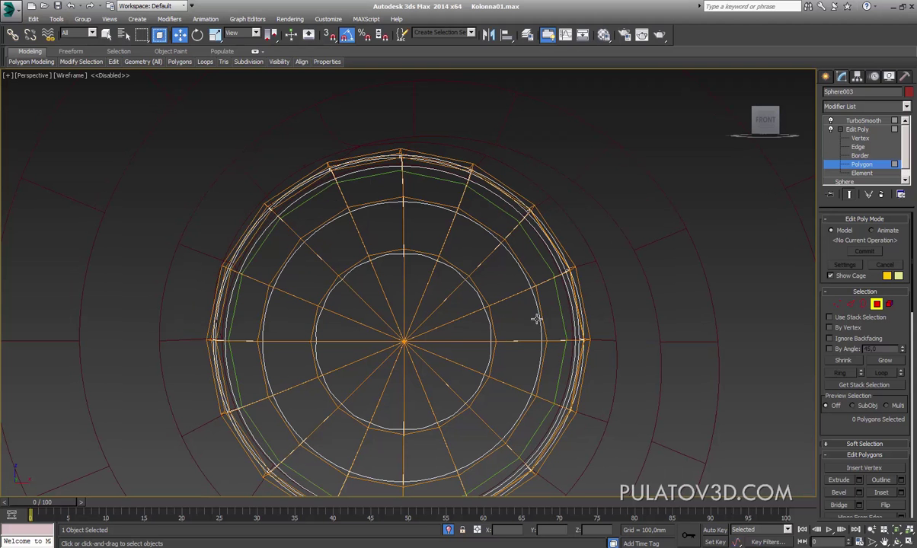
{"action": "left_click", "coordinate": [831, 120]}
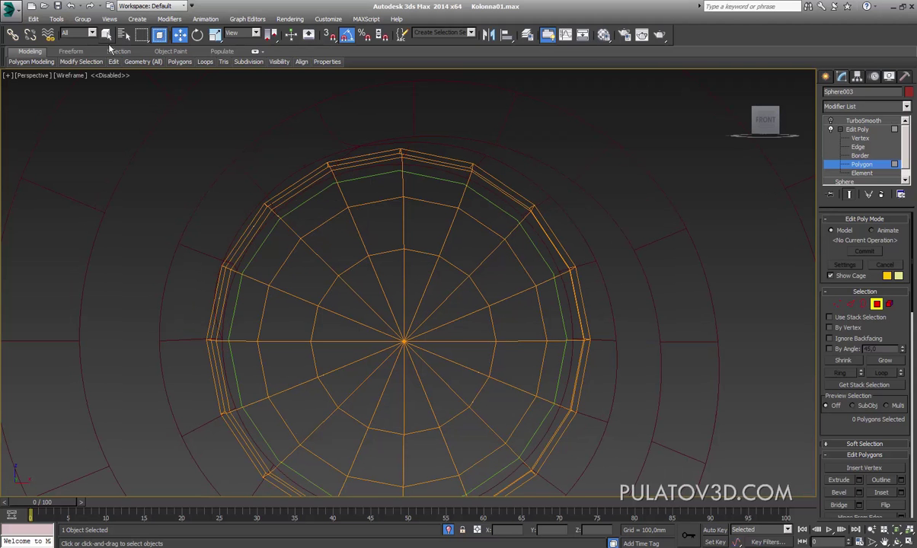
{"action": "left_click", "coordinate": [107, 34]}
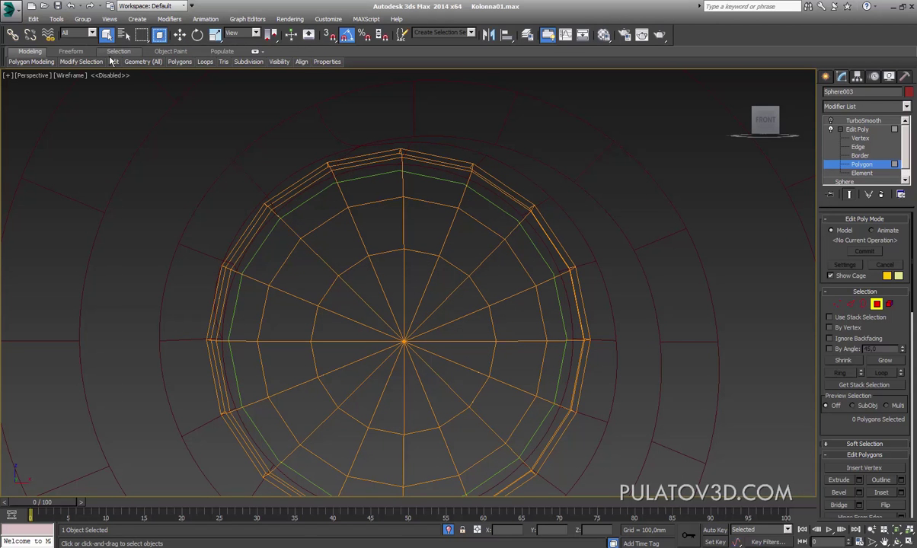
{"action": "left_click", "coordinate": [163, 38]}
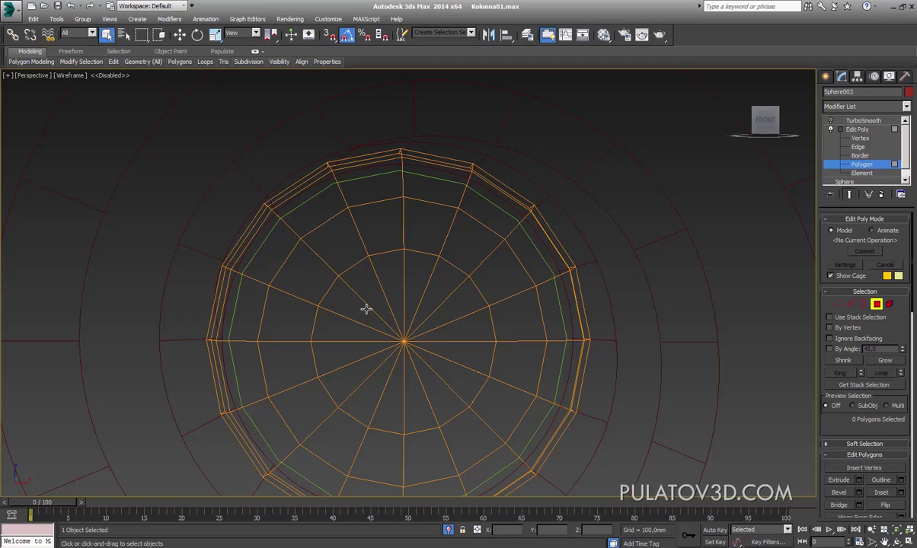
Step: Select the 16 central polygons and bevel them with an outline of -2,91 mm
{"action": "left_click_drag", "start_coordinate": [366, 308], "coordinate": [467, 361]}
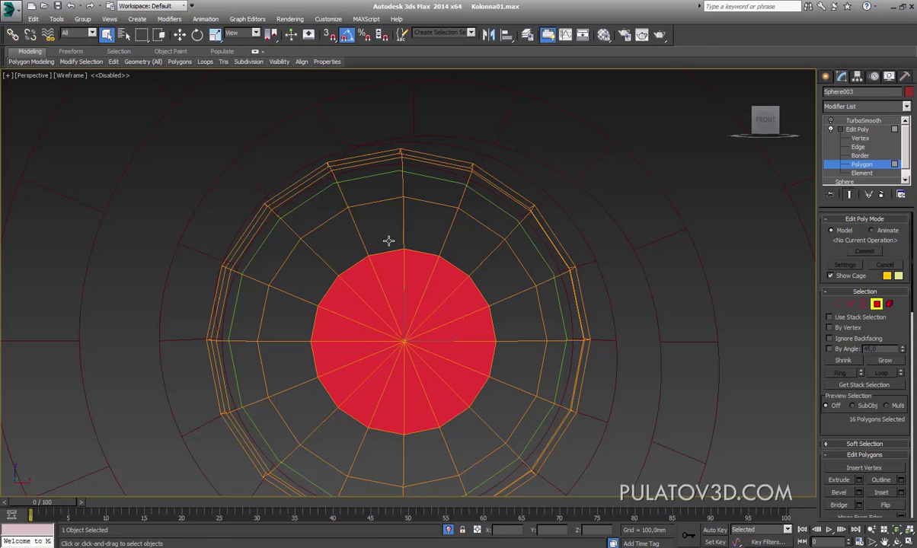
{"action": "scroll", "coordinate": [837, 431], "scroll_direction": "down", "scroll_amount": 3}
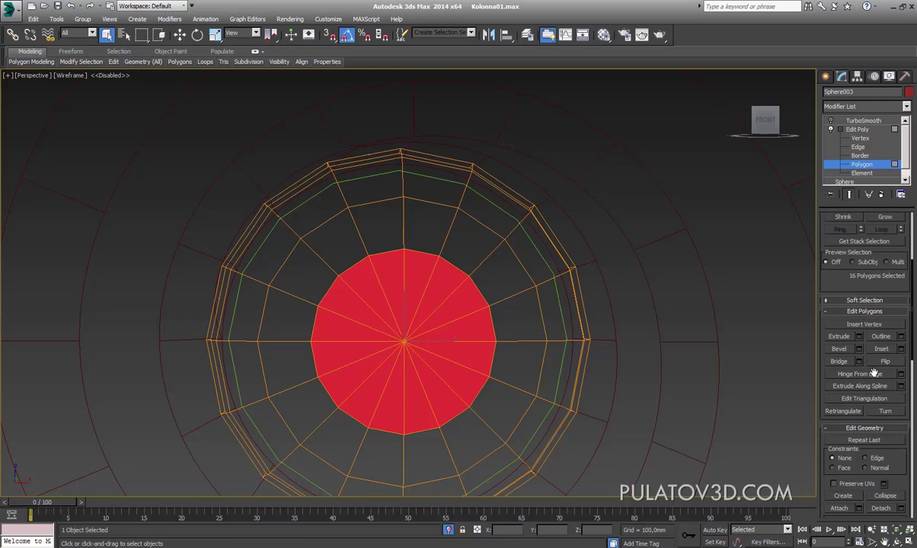
{"action": "scroll", "coordinate": [859, 290], "scroll_direction": "down", "scroll_amount": 3}
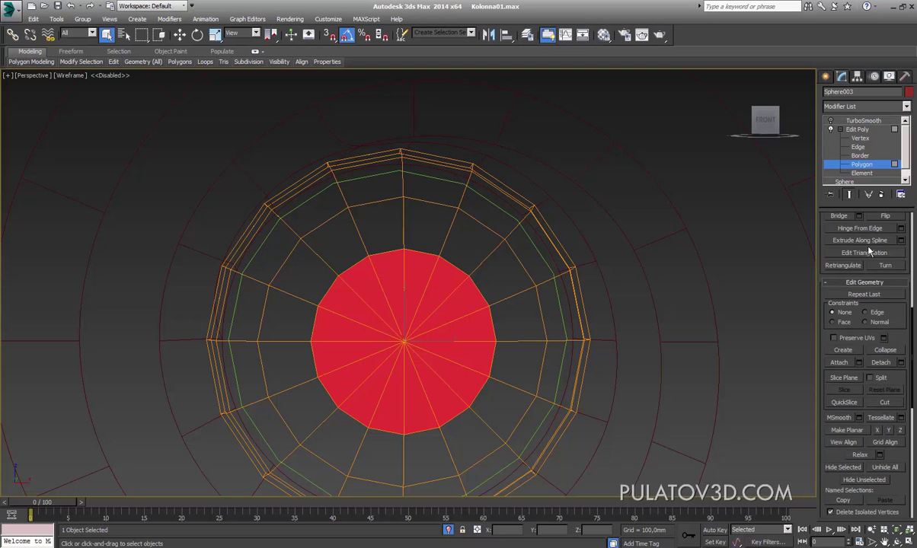
{"action": "scroll", "coordinate": [884, 346], "scroll_direction": "up", "scroll_amount": 3}
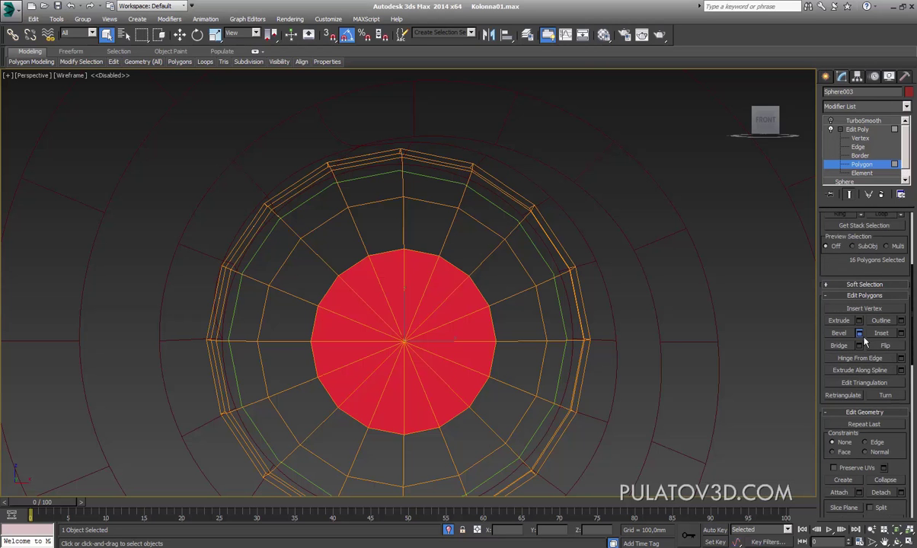
{"action": "left_click", "coordinate": [859, 335]}
{"action": "mouse_move", "coordinate": [421, 325]}
{"action": "left_mouse_down"}
{"action": "mouse_move", "coordinate": [427, 336]}
{"action": "mouse_move", "coordinate": [420, 328]}
{"action": "left_mouse_up"}
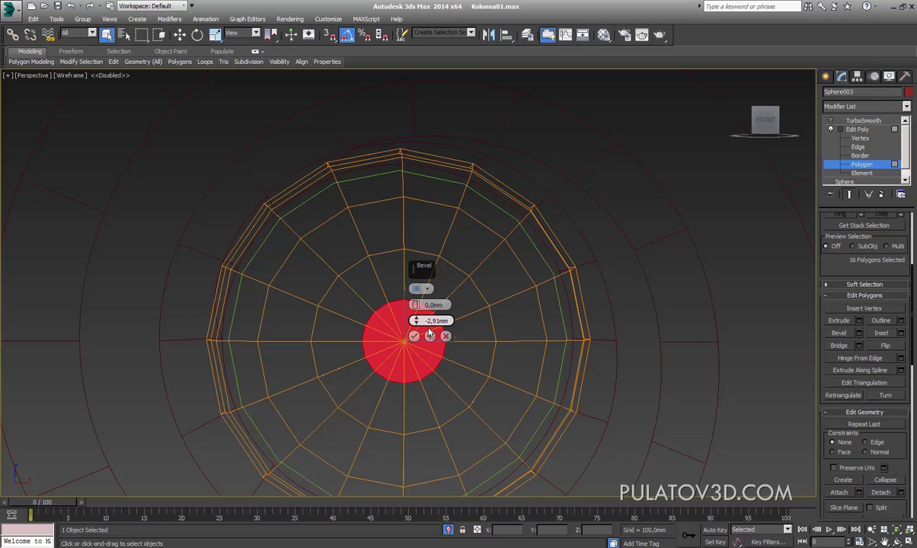
Step: Confirm the bevel and select the ring of vertices around the eye's centre
{"action": "left_click", "coordinate": [415, 336]}
{"action": "middle_click_drag", "start_coordinate": [491, 344], "coordinate": [455, 338], "text": "alt"}
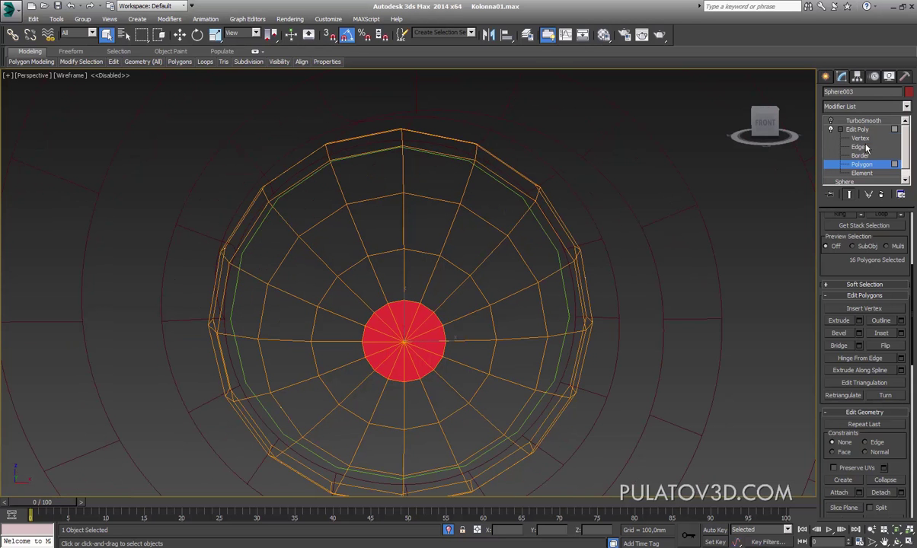
{"action": "left_click", "coordinate": [861, 139]}
{"action": "left_click_drag", "start_coordinate": [451, 299], "coordinate": [356, 387]}
{"action": "middle_click_drag", "start_coordinate": [375, 392], "coordinate": [388, 394]}
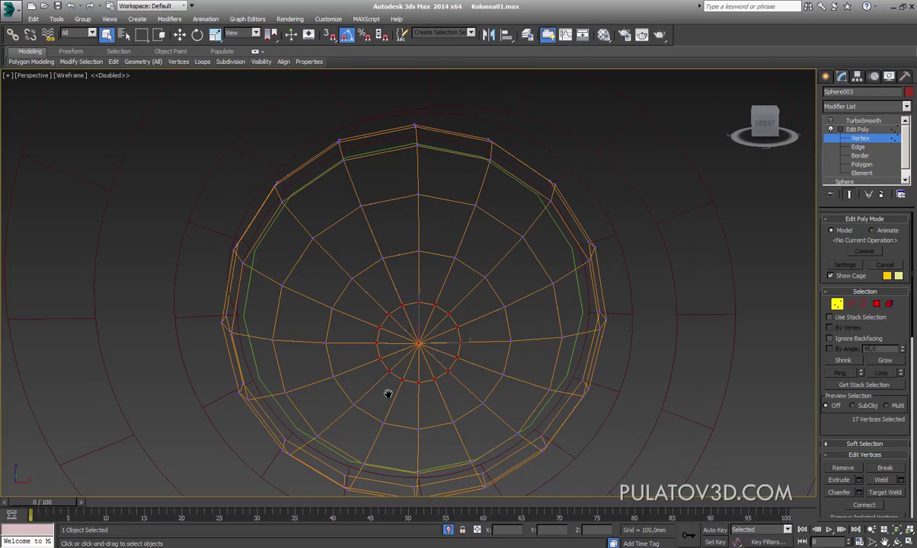
Step: In Top view, nudge the ring vertices and the bottom centre vertex slightly in Y
{"action": "key", "text": "t"}
{"action": "scroll", "coordinate": [487, 358], "scroll_direction": "down", "scroll_amount": 2}
{"action": "scroll", "coordinate": [506, 352], "scroll_direction": "up", "scroll_amount": 3}
{"action": "scroll", "coordinate": [505, 352], "scroll_direction": "up", "scroll_amount": 1}
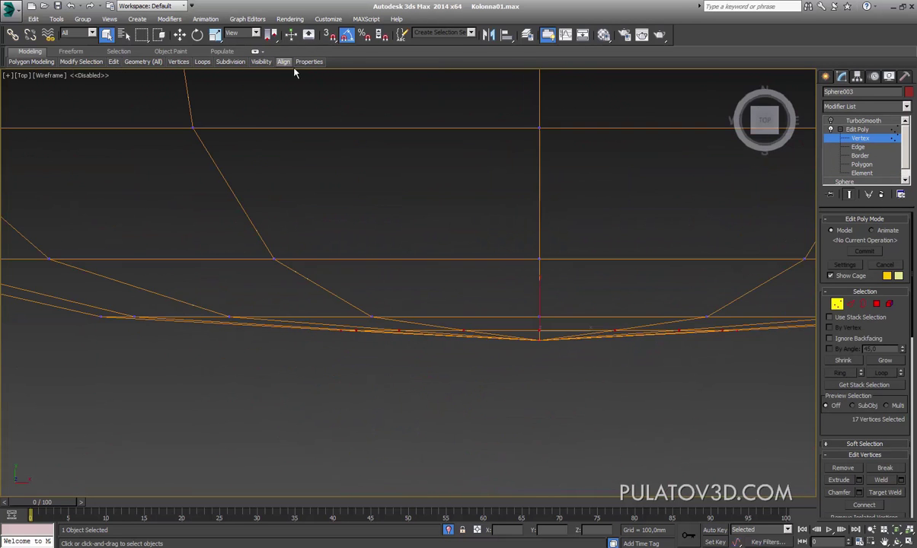
{"action": "left_click", "coordinate": [180, 35]}
{"action": "scroll", "coordinate": [479, 307], "scroll_direction": "down", "scroll_amount": 2}
{"action": "scroll", "coordinate": [479, 307], "scroll_direction": "down", "scroll_amount": 1}
{"action": "left_click_drag", "start_coordinate": [528, 319], "coordinate": [534, 307]}
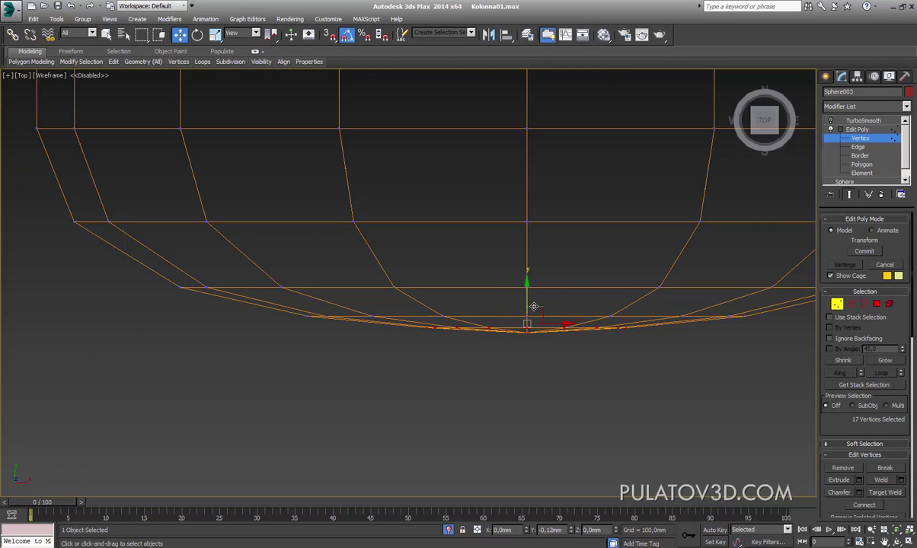
{"action": "left_click", "coordinate": [517, 364]}
{"action": "scroll", "coordinate": [538, 339], "scroll_direction": "up", "scroll_amount": 2}
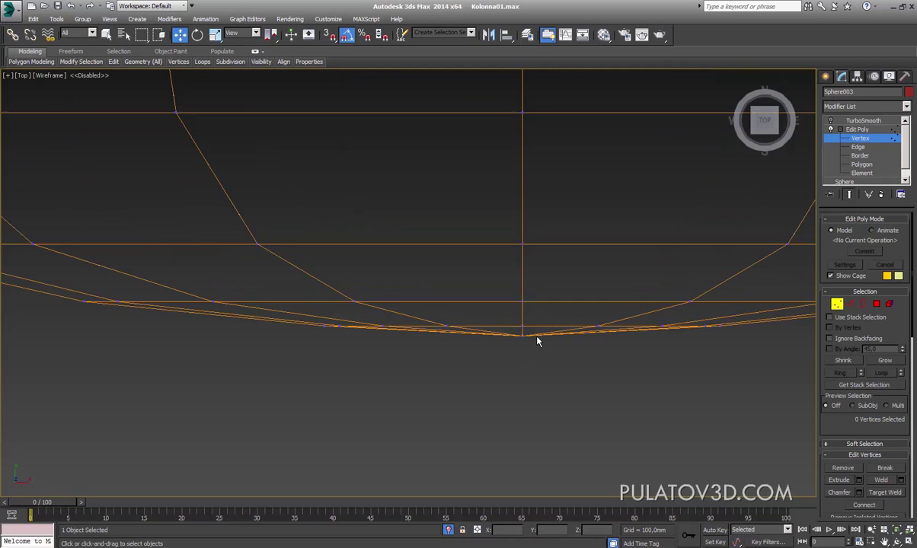
{"action": "left_click", "coordinate": [522, 334]}
{"action": "left_click_drag", "start_coordinate": [530, 320], "coordinate": [530, 317]}
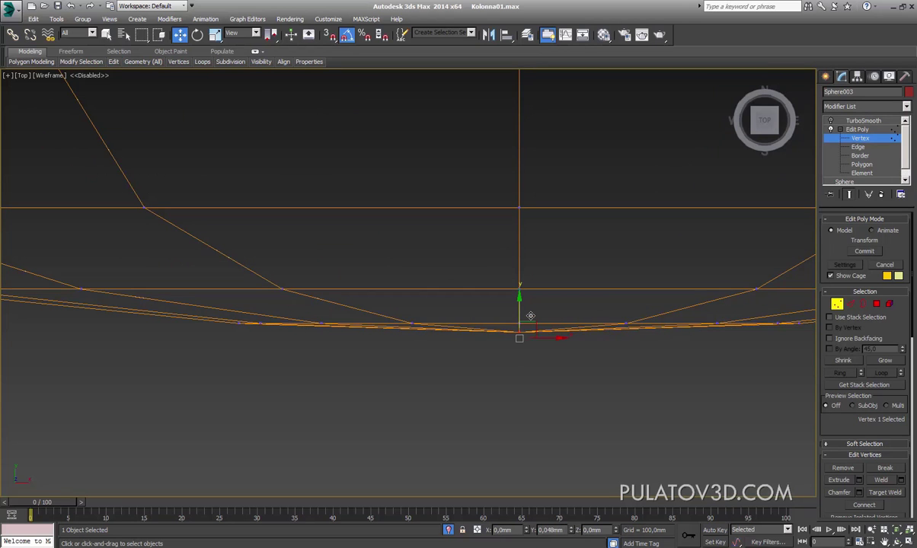
Step: Switch to a zoomed-in Front wireframe view of the sphere's pole
{"action": "middle_click_drag", "start_coordinate": [530, 318], "coordinate": [519, 331], "text": "alt"}
{"action": "key", "text": "p"}
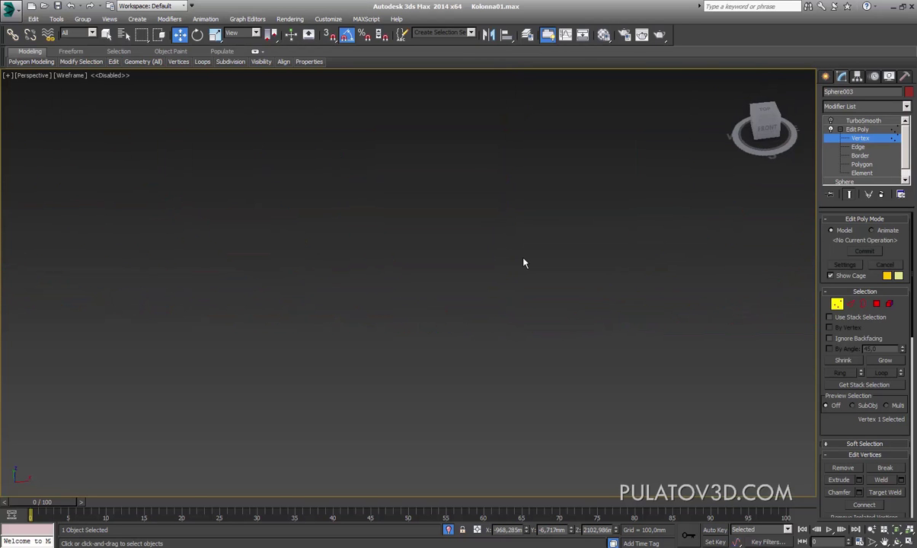
{"action": "key", "text": "f"}
{"action": "scroll", "coordinate": [590, 252], "scroll_direction": "up", "scroll_amount": 3}
{"action": "middle_click_drag", "start_coordinate": [552, 296], "coordinate": [558, 297]}
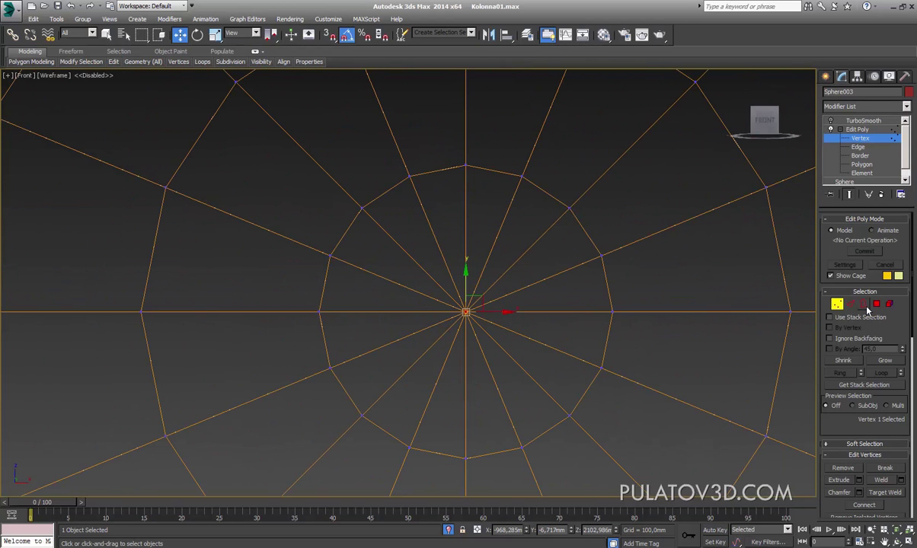
Step: In Edge mode, select alternate spoke edges around the pole and hide the cage
{"action": "key", "text": "2"}
{"action": "left_click", "coordinate": [474, 201]}
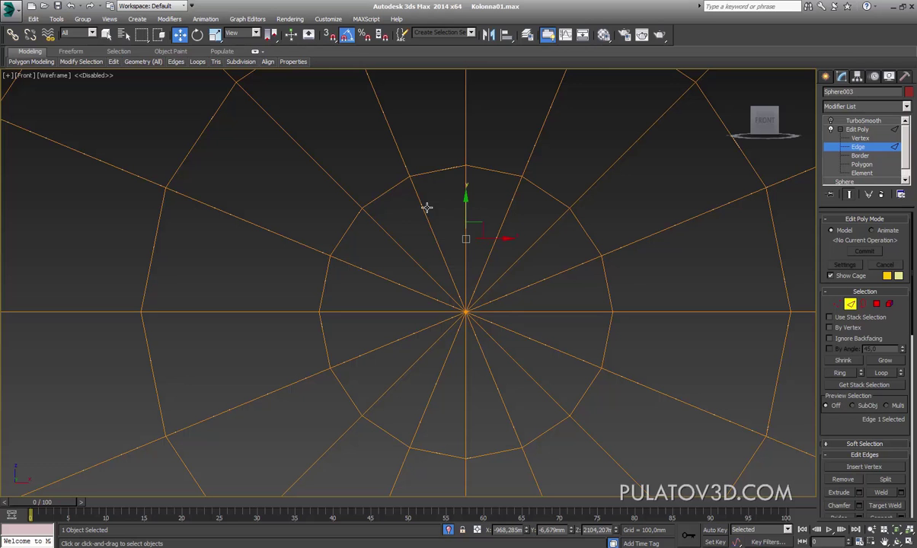
{"action": "left_click", "coordinate": [426, 207], "text": "ctrl"}
{"action": "left_click", "coordinate": [393, 232], "text": "ctrl"}
{"action": "left_click", "coordinate": [369, 280], "text": "alt"}
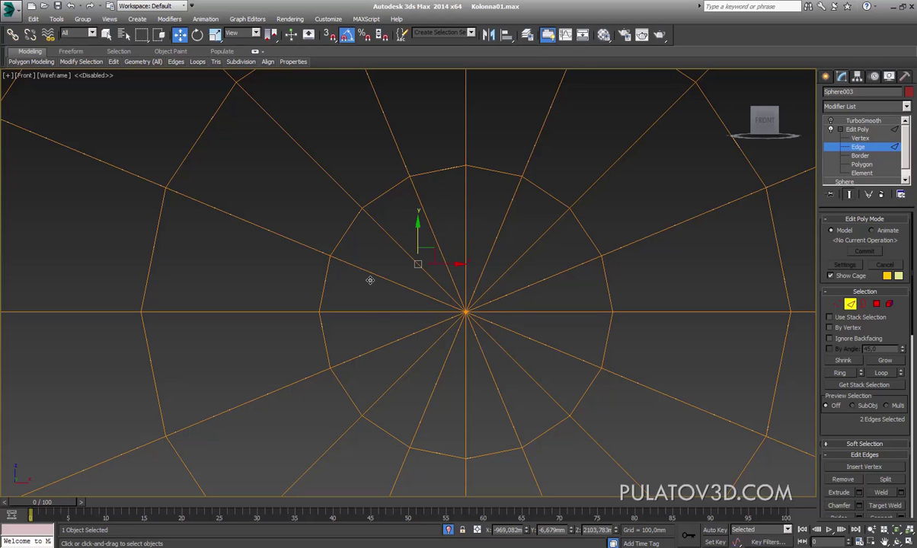
{"action": "left_click", "coordinate": [371, 354], "text": "ctrl"}
{"action": "left_click", "coordinate": [841, 277]}
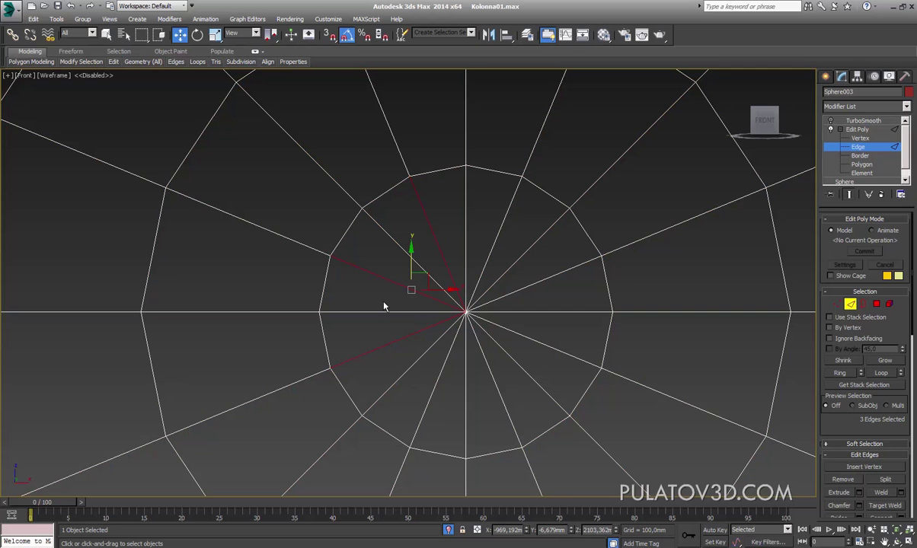
Step: Finish selecting the alternate spokes and remove all eight with Backspace
{"action": "left_click", "coordinate": [436, 387], "text": "ctrl"}
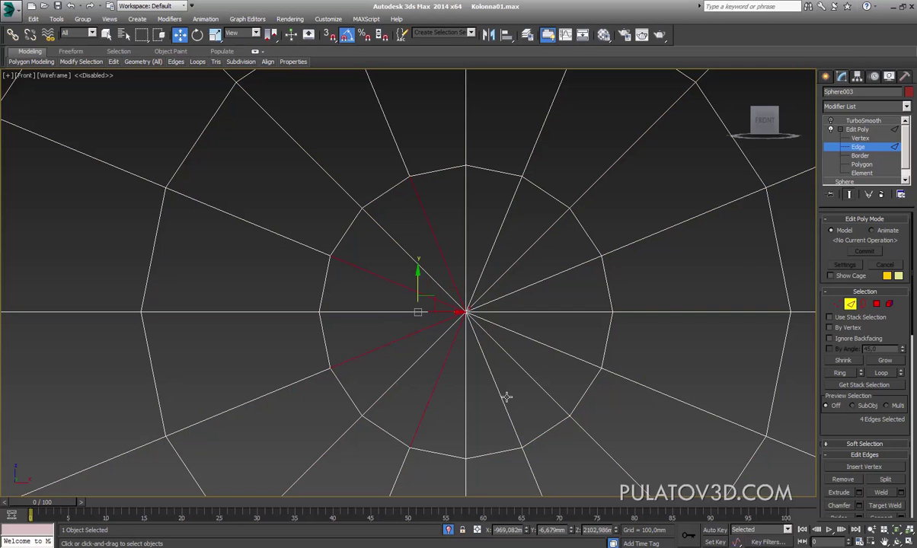
{"action": "left_click", "coordinate": [502, 397], "text": "ctrl"}
{"action": "left_click", "coordinate": [549, 349], "text": "ctrl"}
{"action": "left_click", "coordinate": [572, 279], "text": "ctrl"}
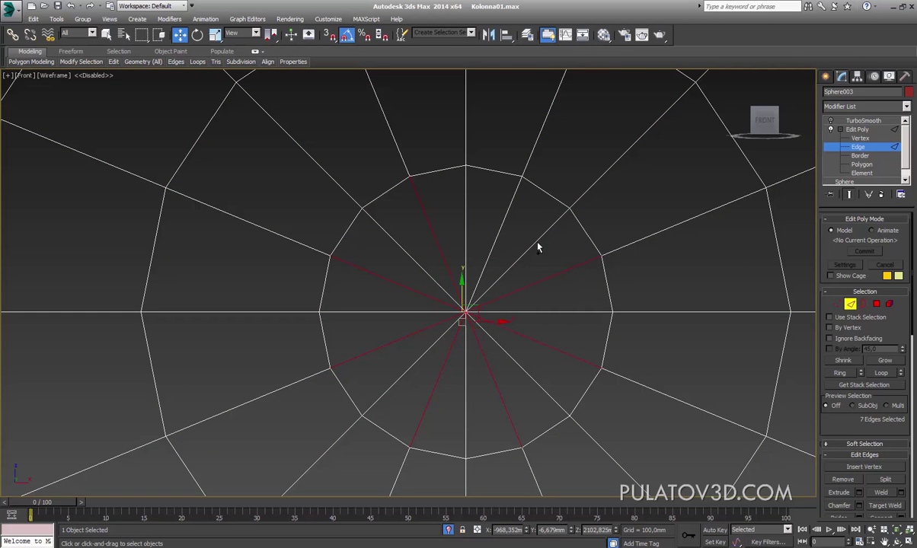
{"action": "left_click", "coordinate": [515, 223], "text": "ctrl"}
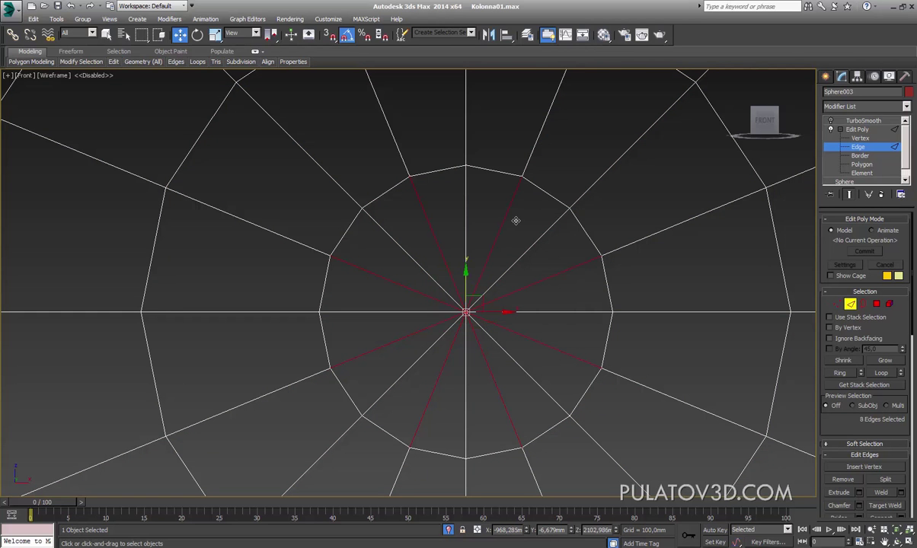
{"action": "key", "text": "BackSpace"}
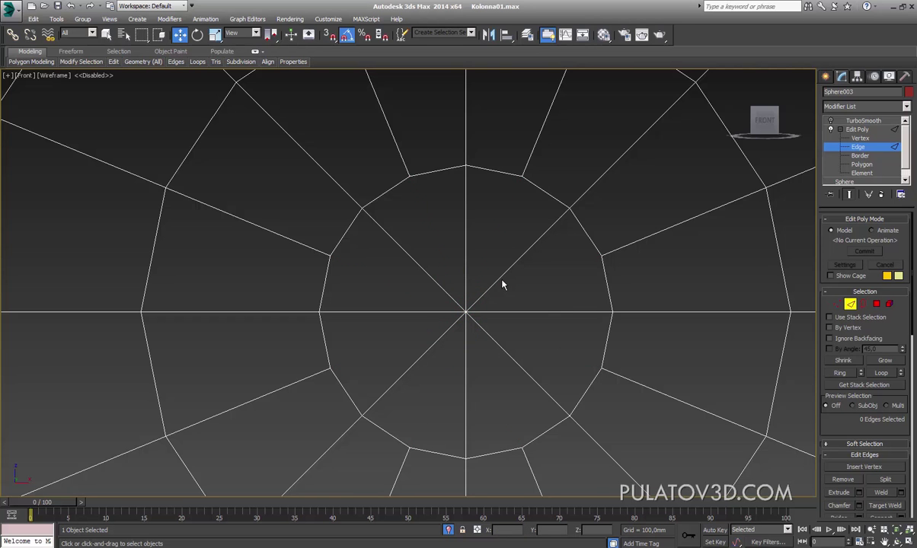
{"action": "scroll", "coordinate": [502, 284], "scroll_direction": "down", "scroll_amount": 2}
{"action": "scroll", "coordinate": [506, 285], "scroll_direction": "down", "scroll_amount": 3}
{"action": "scroll", "coordinate": [516, 286], "scroll_direction": "down", "scroll_amount": 1}
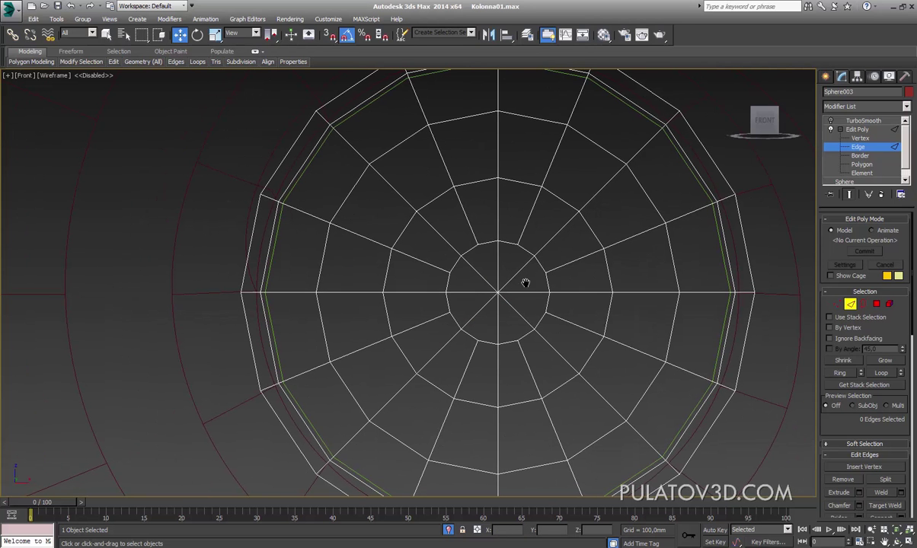
Step: Enable TurboSmooth and inspect the smoothed eye in shaded Perspective
{"action": "left_click", "coordinate": [862, 120]}
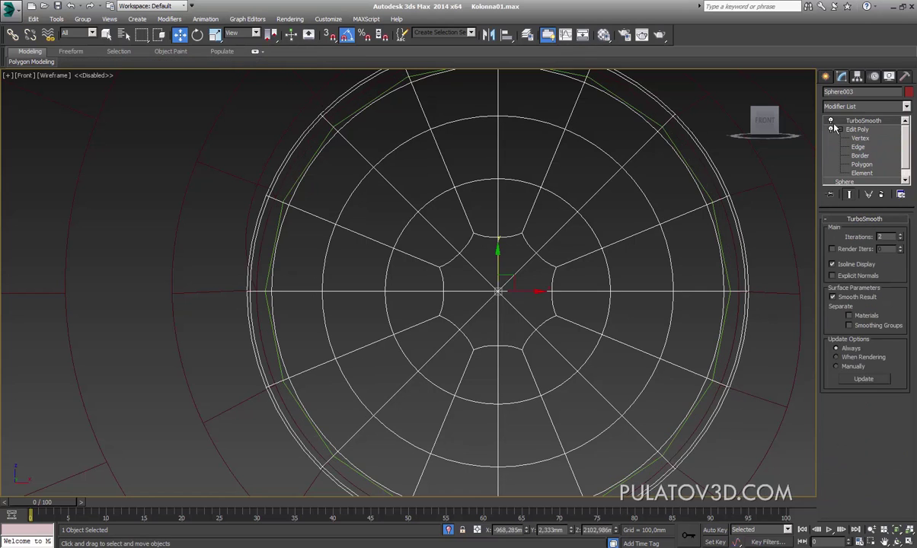
{"action": "scroll", "coordinate": [599, 280], "scroll_direction": "down", "scroll_amount": 3}
{"action": "key", "text": "p"}
{"action": "scroll", "coordinate": [599, 280], "scroll_direction": "down", "scroll_amount": 3}
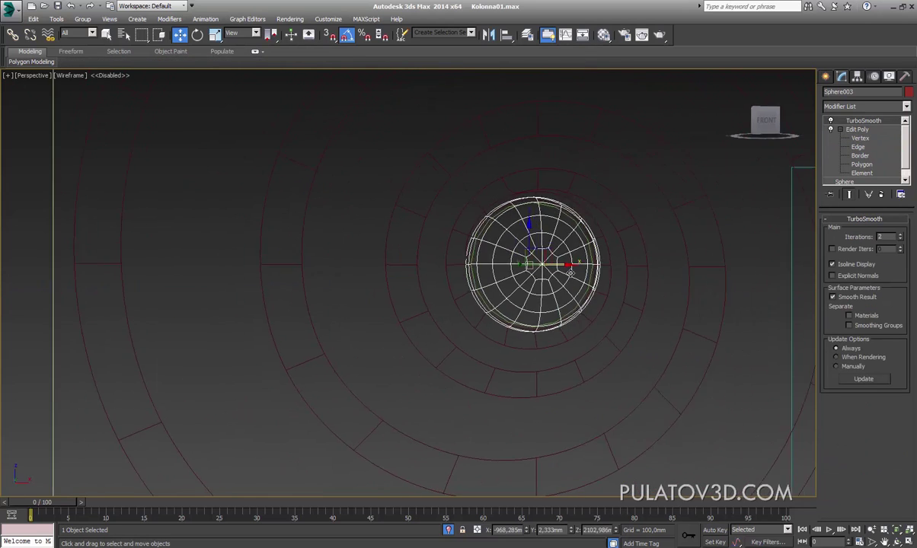
{"action": "middle_click_drag", "start_coordinate": [599, 280], "coordinate": [687, 216], "text": "alt"}
{"action": "left_click", "coordinate": [619, 266]}
{"action": "key", "text": "F3"}
{"action": "scroll", "coordinate": [620, 266], "scroll_direction": "up", "scroll_amount": 3}
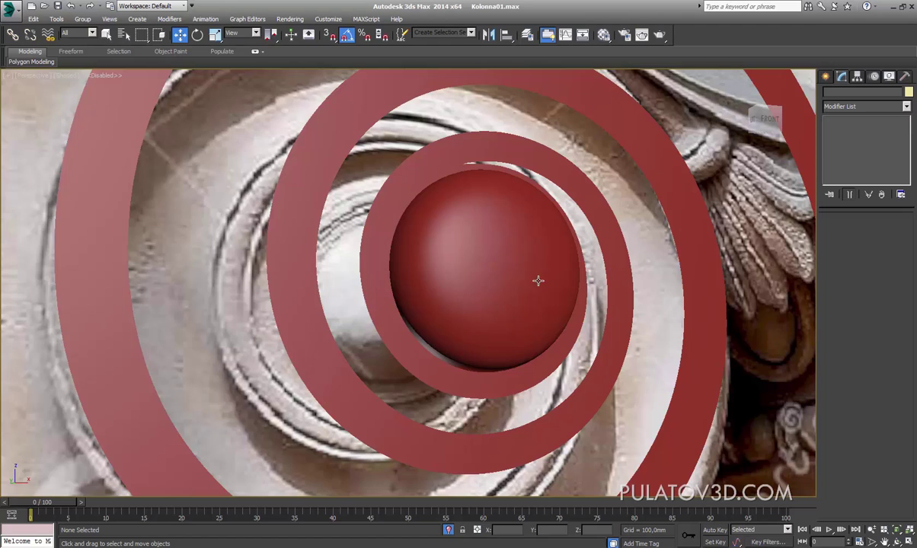
{"action": "mouse_move", "coordinate": [539, 279]}
{"action": "middle_mouse_down", "text": "alt"}
{"action": "mouse_move", "coordinate": [455, 276]}
{"action": "mouse_move", "coordinate": [522, 274]}
{"action": "mouse_move", "coordinate": [494, 257]}
{"action": "mouse_move", "coordinate": [512, 264]}
{"action": "mouse_move", "coordinate": [506, 259]}
{"action": "mouse_move", "coordinate": [527, 225]}
{"action": "mouse_move", "coordinate": [489, 256]}
{"action": "mouse_move", "coordinate": [546, 248]}
{"action": "mouse_move", "coordinate": [500, 242]}
{"action": "mouse_move", "coordinate": [553, 278]}
{"action": "mouse_move", "coordinate": [522, 274]}
{"action": "mouse_move", "coordinate": [534, 301]}
{"action": "middle_mouse_up", "text": "alt"}
{"action": "scroll", "coordinate": [523, 274], "scroll_direction": "up", "scroll_amount": 5}
{"action": "scroll", "coordinate": [534, 301], "scroll_direction": "down", "scroll_amount": 3}
{"action": "mouse_move", "coordinate": [549, 250]}
{"action": "middle_mouse_down", "text": "alt"}
{"action": "mouse_move", "coordinate": [528, 307]}
{"action": "mouse_move", "coordinate": [534, 260]}
{"action": "mouse_move", "coordinate": [582, 256]}
{"action": "mouse_move", "coordinate": [506, 240]}
{"action": "middle_mouse_up", "text": "alt"}
{"action": "scroll", "coordinate": [534, 260], "scroll_direction": "down", "scroll_amount": 5}
{"action": "scroll", "coordinate": [507, 240], "scroll_direction": "up", "scroll_amount": 3}
Step: Select the eye sphere in Front view and scale it down uniformly
{"action": "left_click", "coordinate": [506, 241]}
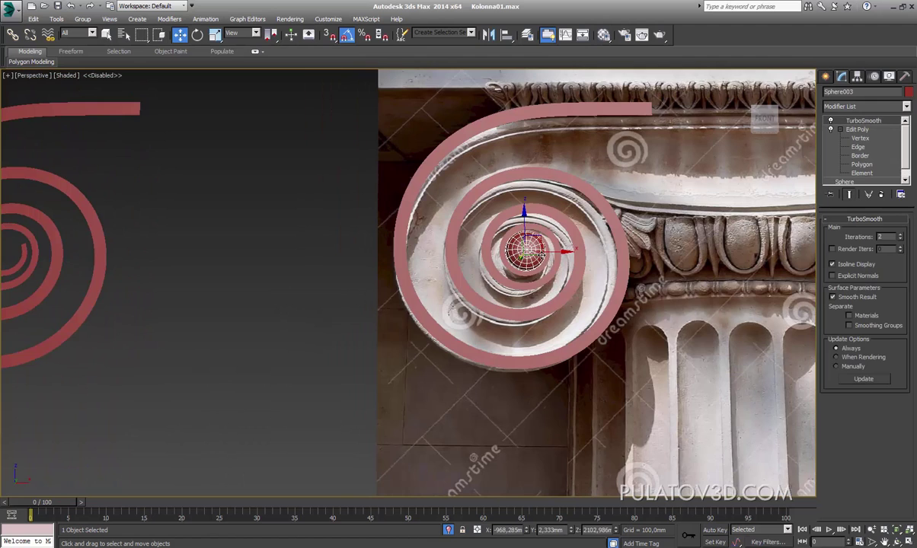
{"action": "key", "text": "z"}
{"action": "key", "text": "f"}
{"action": "scroll", "coordinate": [483, 291], "scroll_direction": "up", "scroll_amount": 1}
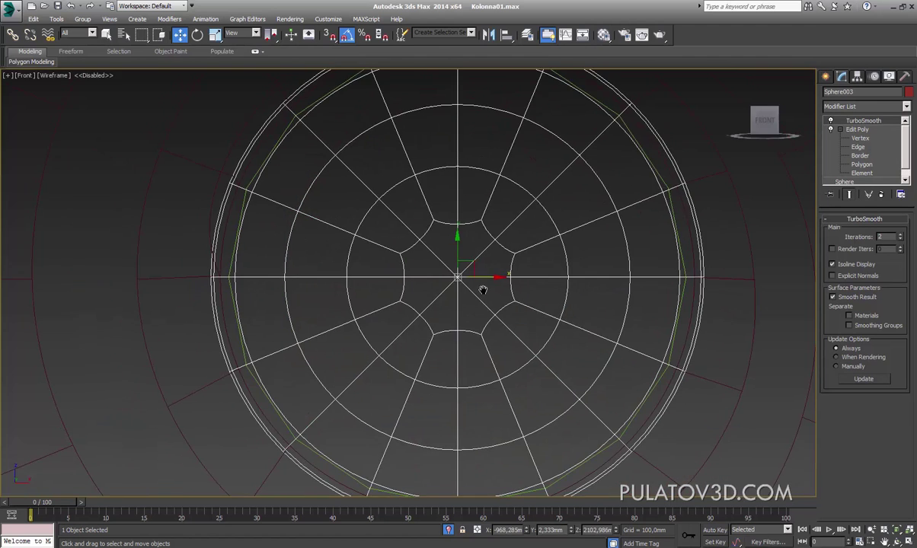
{"action": "key", "text": "F3"}
{"action": "left_click", "coordinate": [215, 34]}
{"action": "key", "text": "F3"}
{"action": "middle_click_drag", "start_coordinate": [342, 211], "coordinate": [544, 246]}
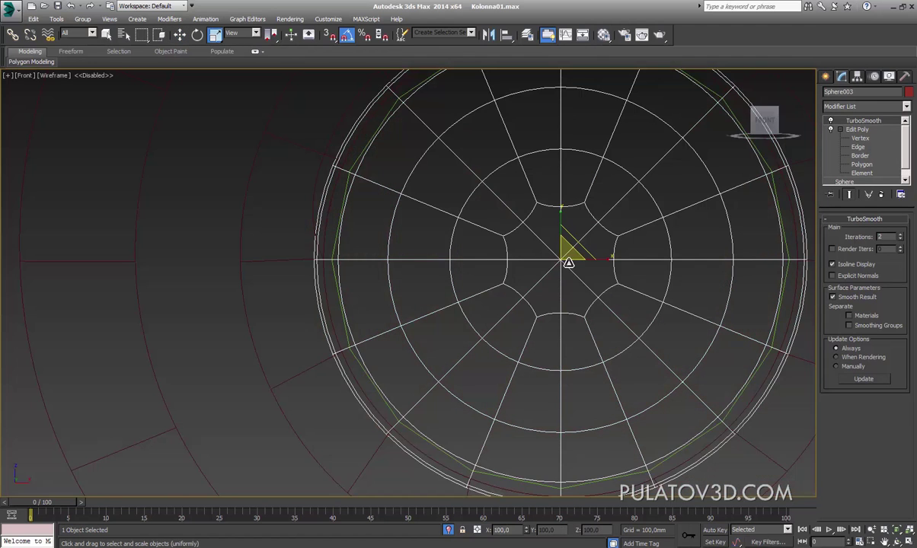
{"action": "left_click_drag", "start_coordinate": [574, 263], "coordinate": [579, 268]}
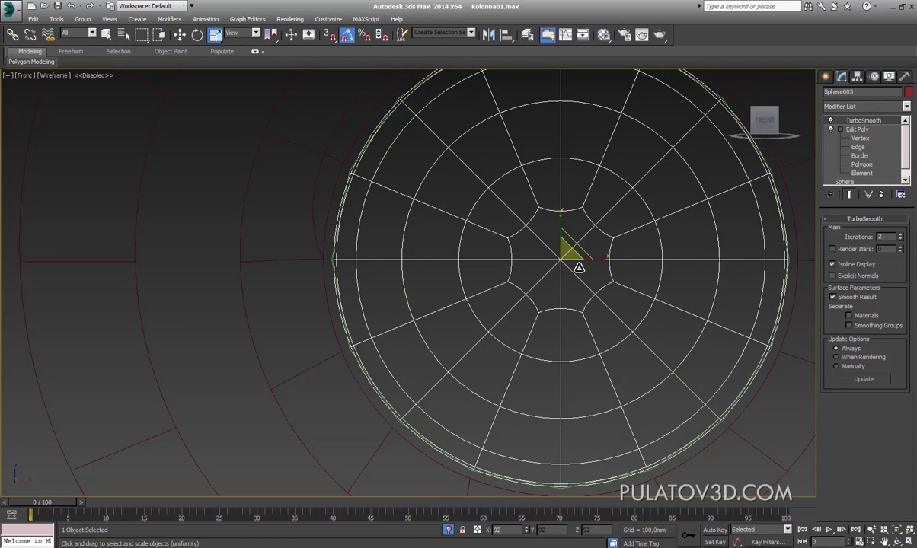
{"action": "scroll", "coordinate": [587, 307], "scroll_direction": "up", "scroll_amount": 2}
{"action": "scroll", "coordinate": [610, 297], "scroll_direction": "up", "scroll_amount": 2}
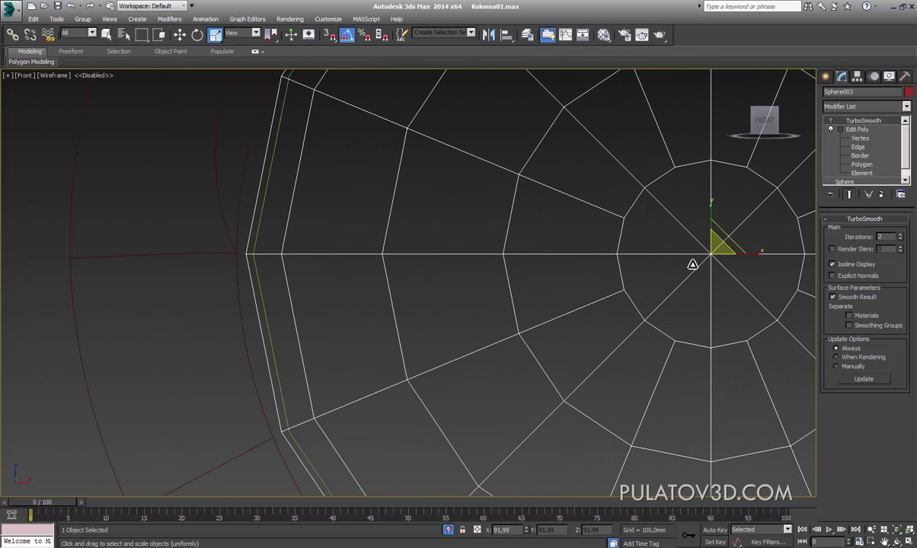
{"action": "left_click_drag", "start_coordinate": [728, 260], "coordinate": [730, 262]}
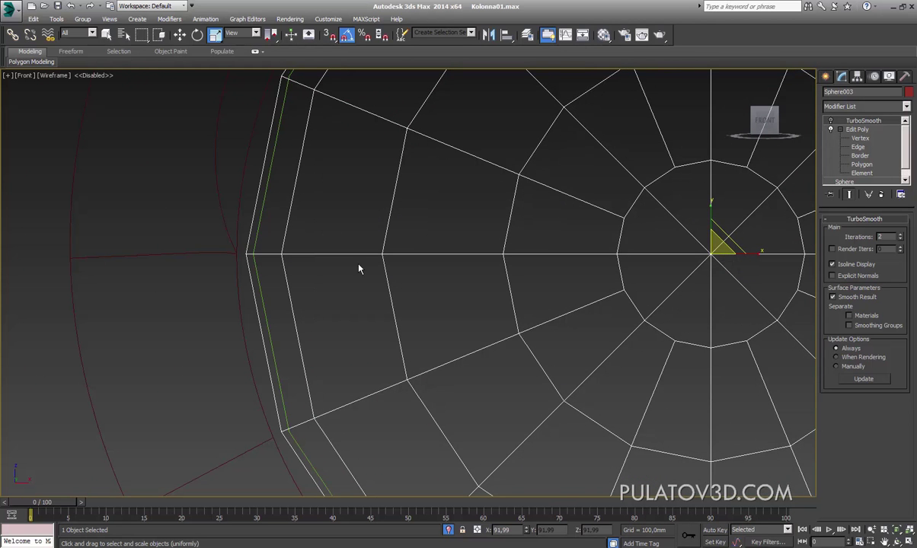
Step: Turn off the spiral band's smoothing and fit the eye to its inner edge at 94,609%
{"action": "left_click", "coordinate": [246, 221]}
{"action": "left_click", "coordinate": [838, 133]}
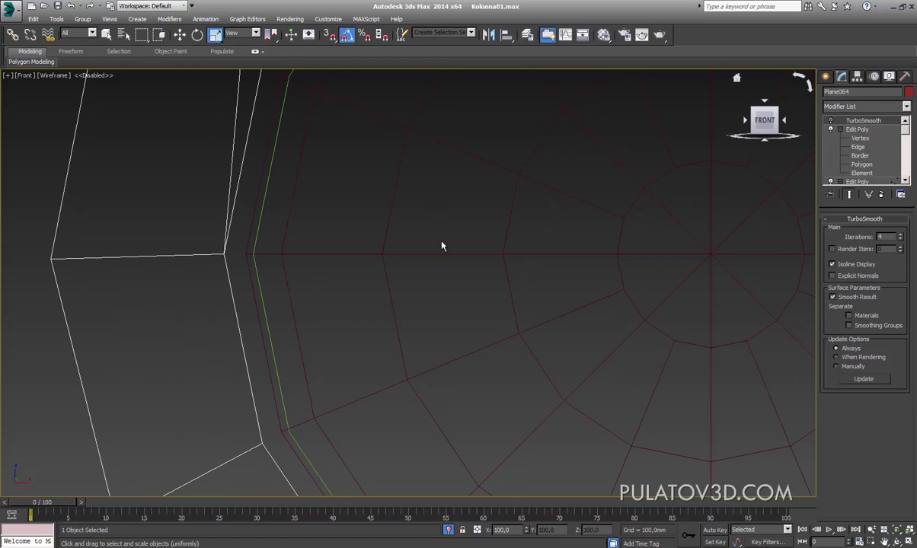
{"action": "left_click", "coordinate": [386, 260]}
{"action": "middle_click_drag", "start_coordinate": [463, 278], "coordinate": [460, 286]}
{"action": "scroll", "coordinate": [460, 286], "scroll_direction": "down", "scroll_amount": 3}
{"action": "scroll", "coordinate": [430, 221], "scroll_direction": "up", "scroll_amount": 1}
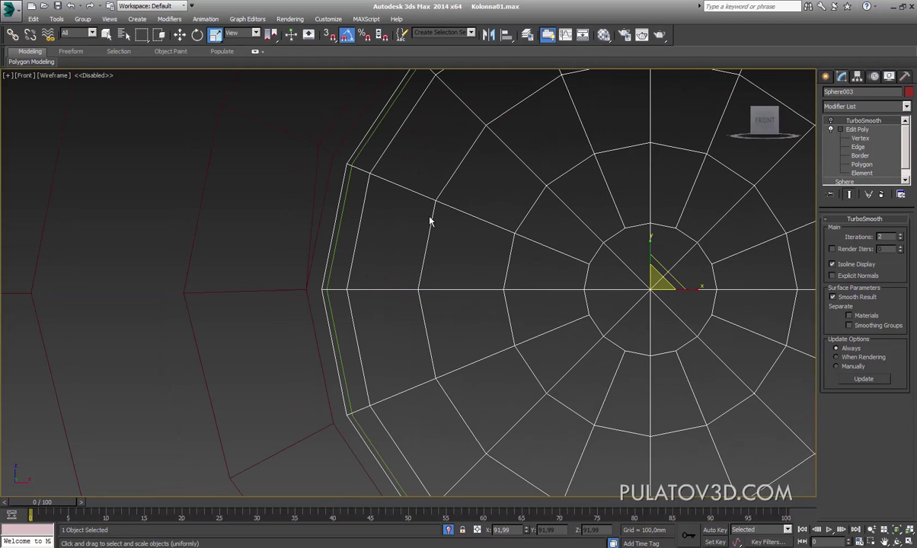
{"action": "left_click_drag", "start_coordinate": [662, 294], "coordinate": [665, 287]}
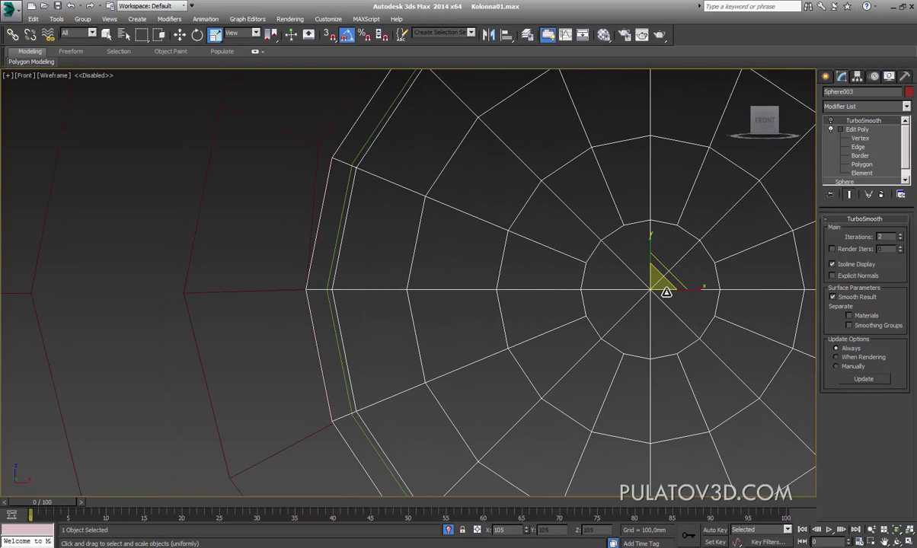
{"action": "scroll", "coordinate": [427, 335], "scroll_direction": "up", "scroll_amount": 3}
{"action": "scroll", "coordinate": [451, 289], "scroll_direction": "down", "scroll_amount": 5}
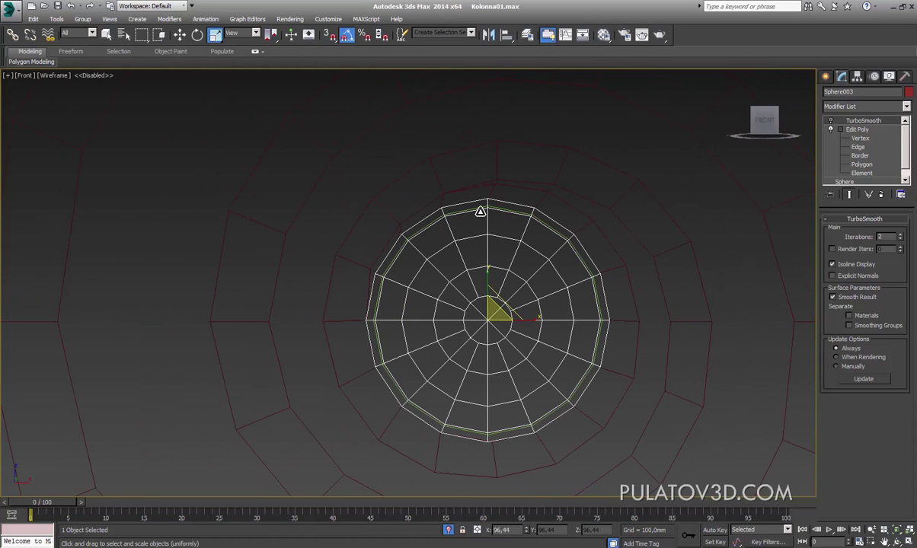
{"action": "scroll", "coordinate": [480, 211], "scroll_direction": "up", "scroll_amount": 4}
{"action": "scroll", "coordinate": [587, 235], "scroll_direction": "down", "scroll_amount": 5}
{"action": "scroll", "coordinate": [581, 332], "scroll_direction": "up", "scroll_amount": 3}
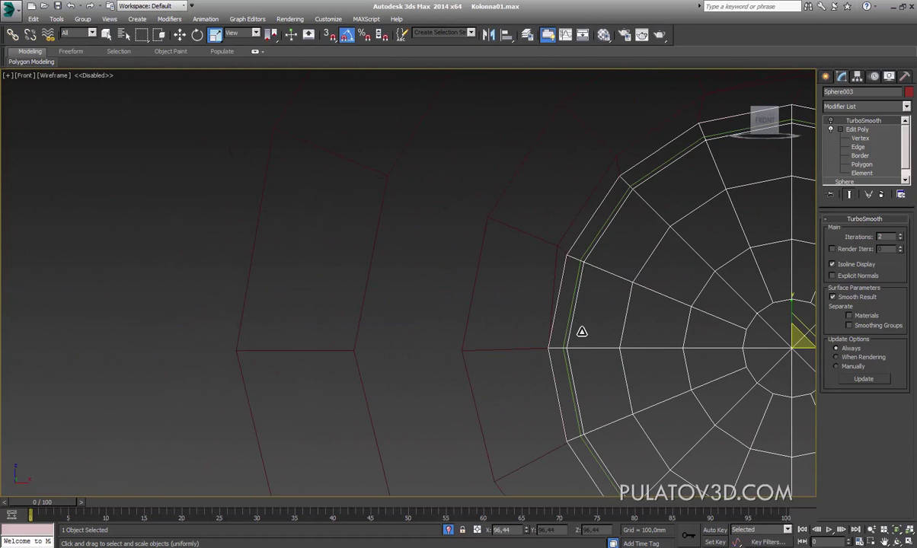
{"action": "scroll", "coordinate": [582, 332], "scroll_direction": "up", "scroll_amount": 2}
Step: Recentre the view in shaded display and select the reference image plane
{"action": "mouse_move", "coordinate": [551, 322]}
{"action": "middle_mouse_down"}
{"action": "mouse_move", "coordinate": [677, 256]}
{"action": "mouse_move", "coordinate": [579, 256]}
{"action": "middle_mouse_up"}
{"action": "scroll", "coordinate": [686, 255], "scroll_direction": "down", "scroll_amount": 2}
{"action": "scroll", "coordinate": [579, 255], "scroll_direction": "down", "scroll_amount": 3}
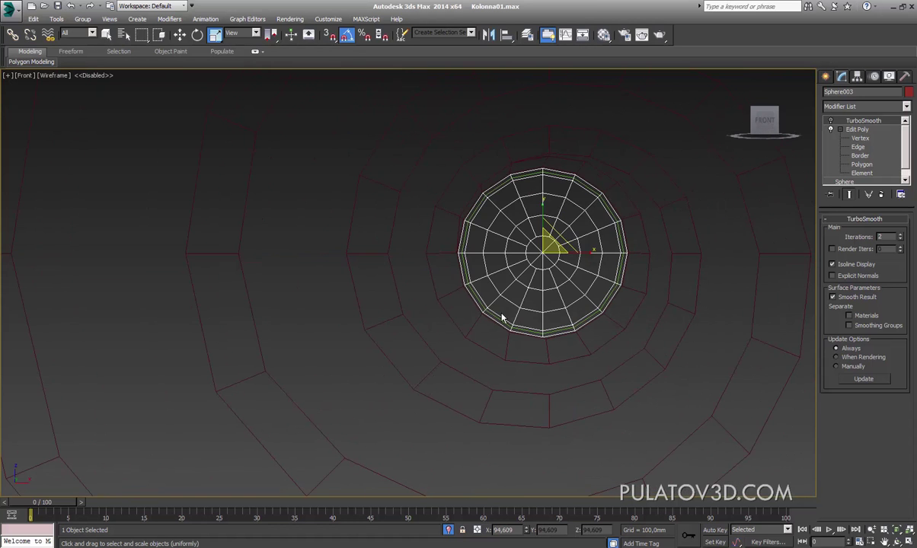
{"action": "key", "text": "F3"}
{"action": "scroll", "coordinate": [594, 337], "scroll_direction": "up", "scroll_amount": 2}
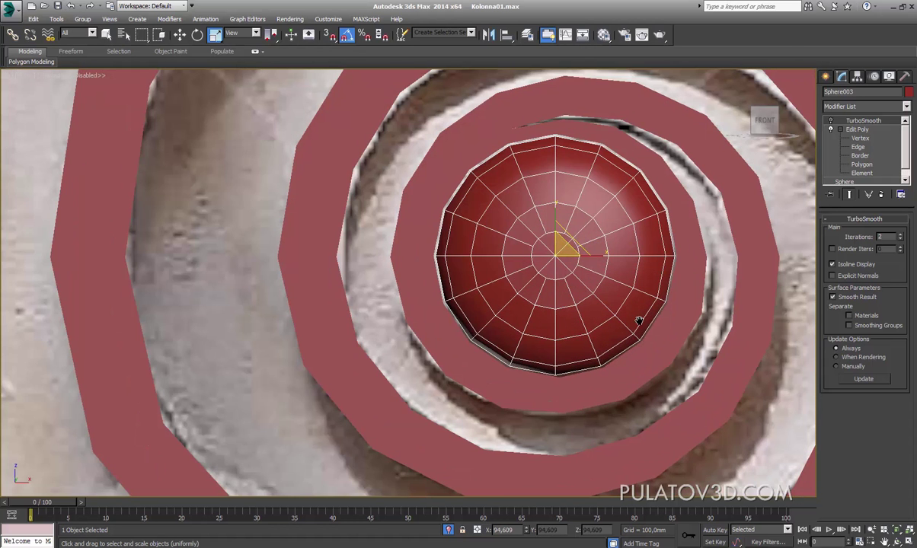
{"action": "scroll", "coordinate": [639, 322], "scroll_direction": "down", "scroll_amount": 1}
{"action": "scroll", "coordinate": [648, 304], "scroll_direction": "down", "scroll_amount": 1}
{"action": "scroll", "coordinate": [655, 223], "scroll_direction": "up", "scroll_amount": 2}
{"action": "left_click", "coordinate": [655, 221]}
Step: At Vertex level on the spiral band, select a vertex beside the sphere eye with Move active
{"action": "key", "text": "F3"}
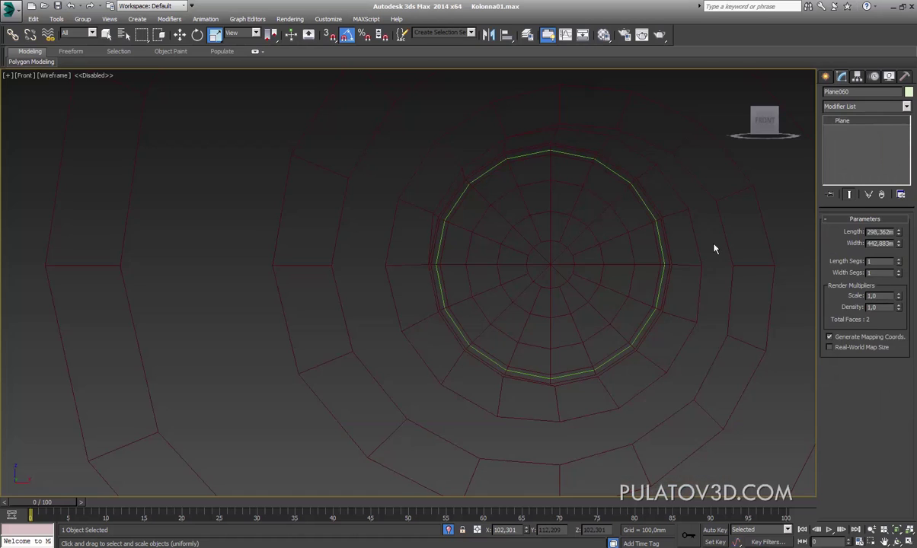
{"action": "left_click", "coordinate": [705, 259]}
{"action": "scroll", "coordinate": [706, 261], "scroll_direction": "up", "scroll_amount": 2}
{"action": "key", "text": "1"}
{"action": "scroll", "coordinate": [712, 254], "scroll_direction": "up", "scroll_amount": 2}
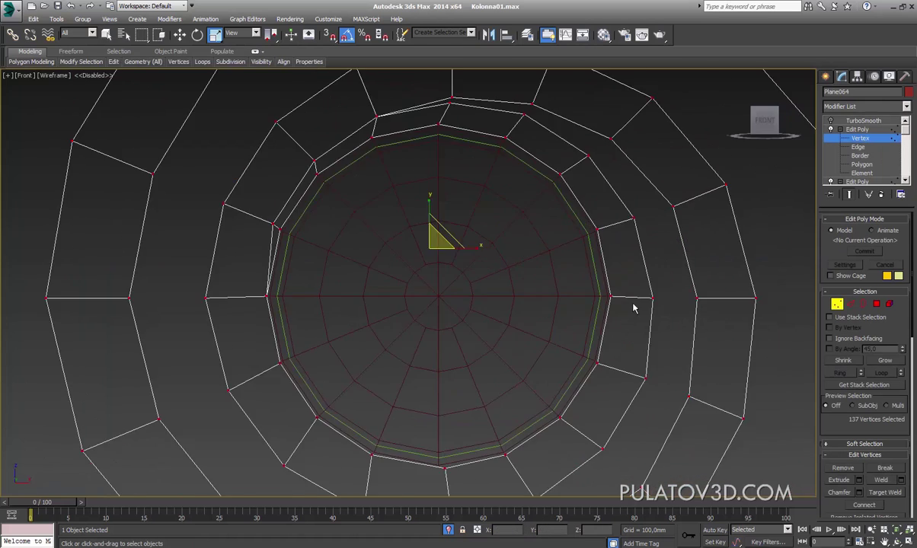
{"action": "key", "text": "F3"}
{"action": "scroll", "coordinate": [664, 240], "scroll_direction": "up", "scroll_amount": 5}
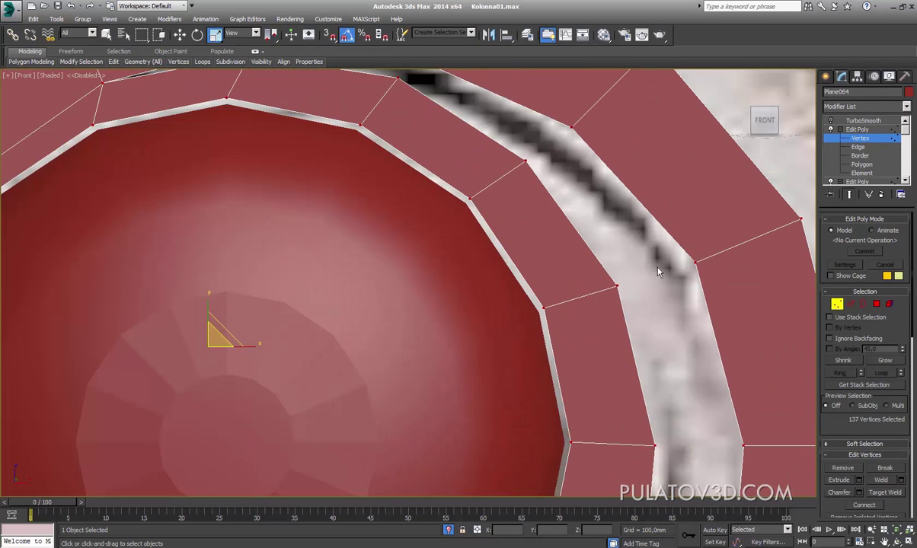
{"action": "left_click", "coordinate": [617, 286]}
{"action": "left_click", "coordinate": [180, 35]}
{"action": "scroll", "coordinate": [533, 195], "scroll_direction": "down", "scroll_amount": 4}
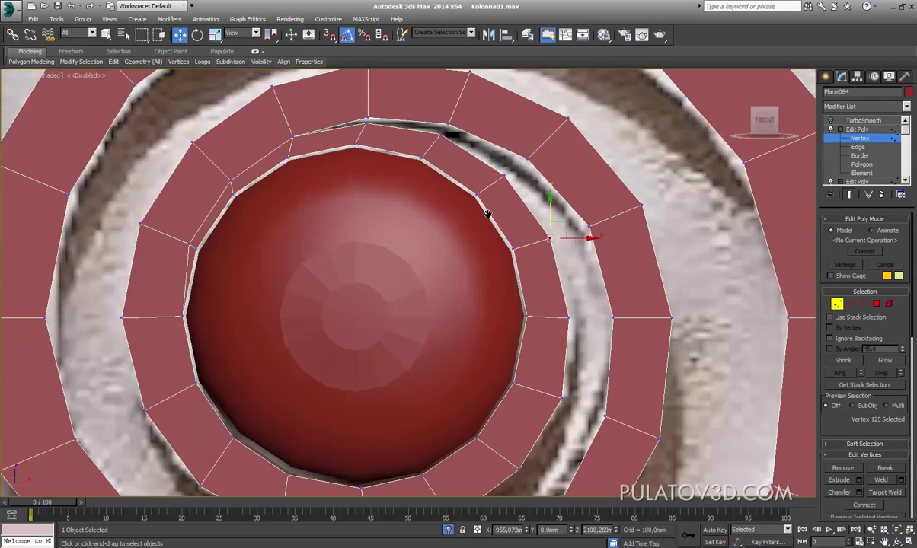
{"action": "scroll", "coordinate": [533, 195], "scroll_direction": "down", "scroll_amount": 2}
{"action": "scroll", "coordinate": [533, 195], "scroll_direction": "up", "scroll_amount": 2}
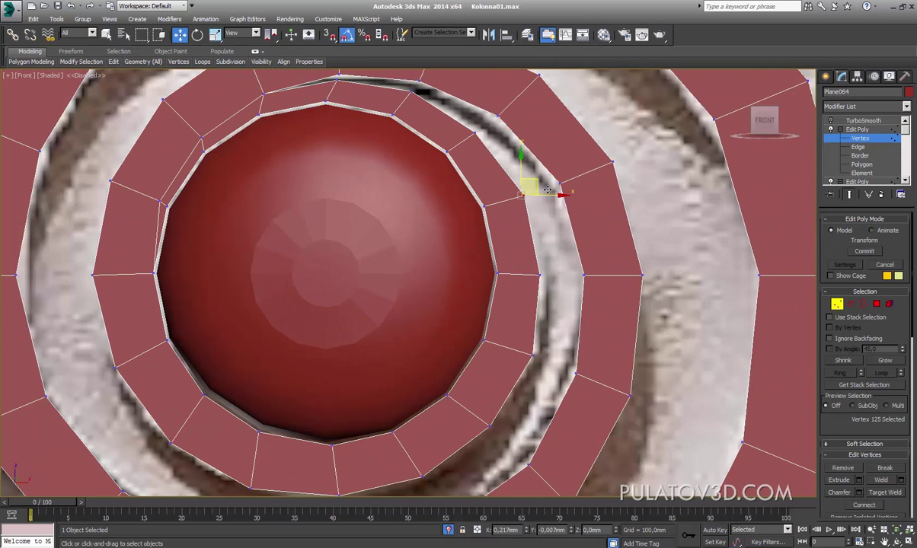
Step: Nudge several inner-ring vertices along X so the ring hugs the sphere rim and groove
{"action": "left_click", "coordinate": [540, 274]}
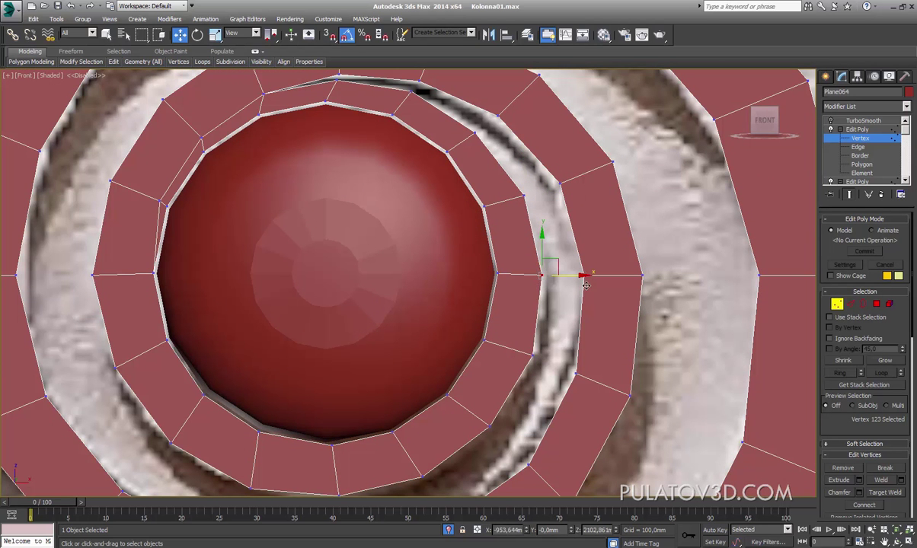
{"action": "left_click_drag", "start_coordinate": [580, 275], "coordinate": [581, 284]}
{"action": "scroll", "coordinate": [525, 275], "scroll_direction": "up", "scroll_amount": 1}
{"action": "scroll", "coordinate": [526, 275], "scroll_direction": "up", "scroll_amount": 4}
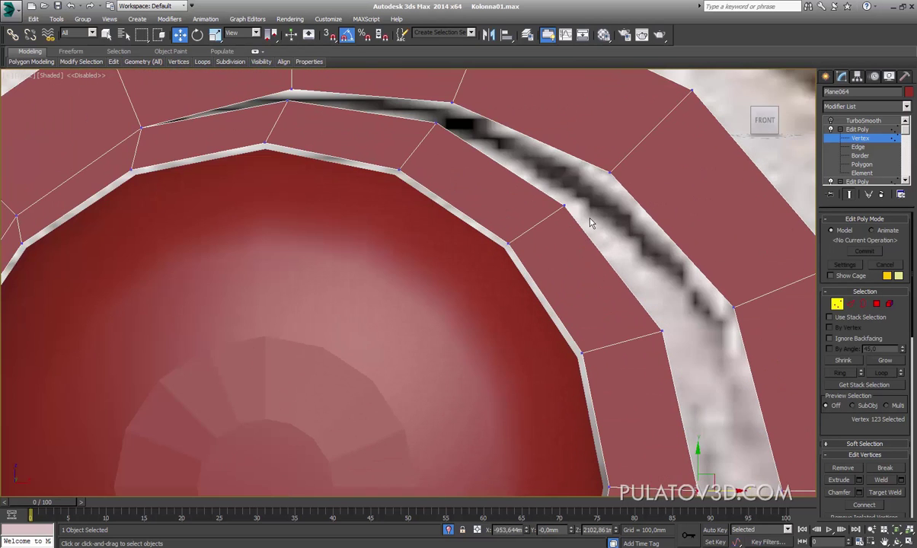
{"action": "left_click", "coordinate": [571, 202]}
{"action": "left_click_drag", "start_coordinate": [588, 199], "coordinate": [584, 196]}
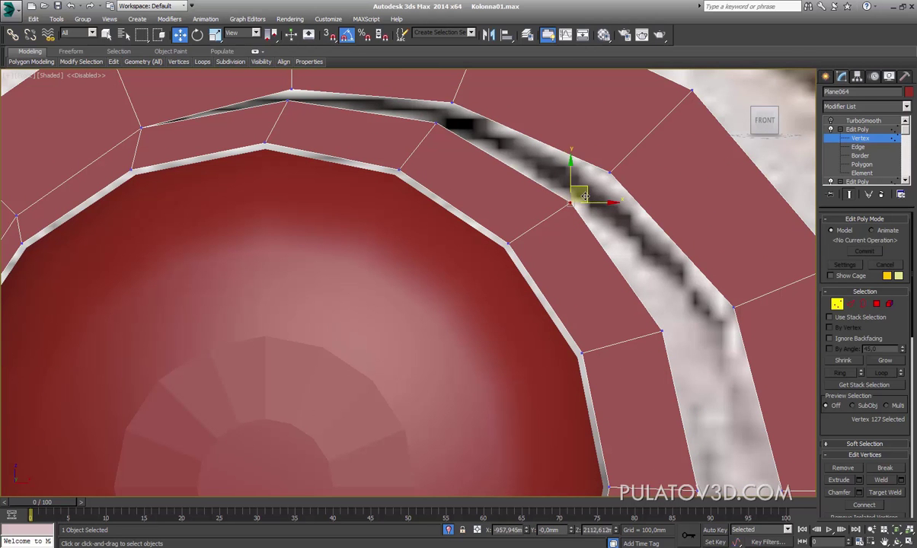
{"action": "left_click", "coordinate": [436, 120]}
{"action": "scroll", "coordinate": [536, 147], "scroll_direction": "down", "scroll_amount": 3}
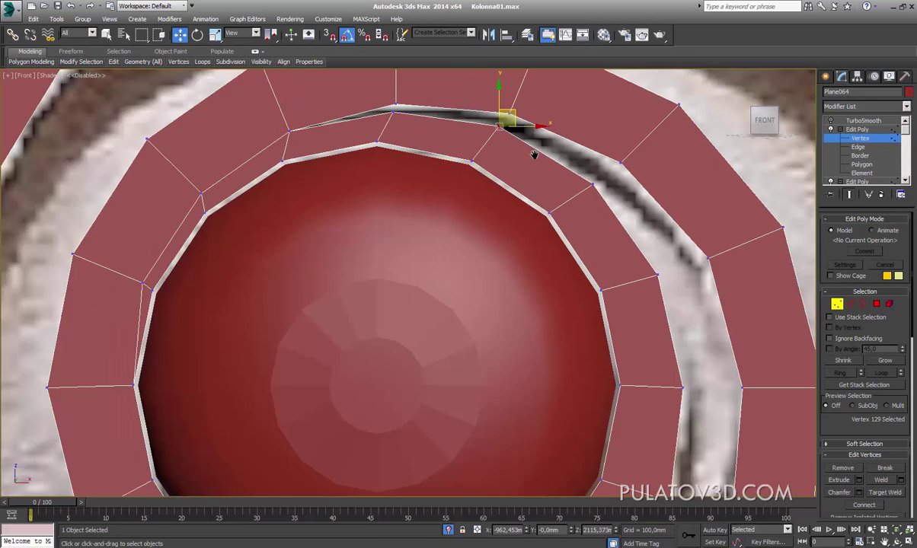
{"action": "scroll", "coordinate": [561, 172], "scroll_direction": "down", "scroll_amount": 2}
{"action": "scroll", "coordinate": [562, 173], "scroll_direction": "up", "scroll_amount": 2}
{"action": "scroll", "coordinate": [546, 220], "scroll_direction": "up", "scroll_amount": 1}
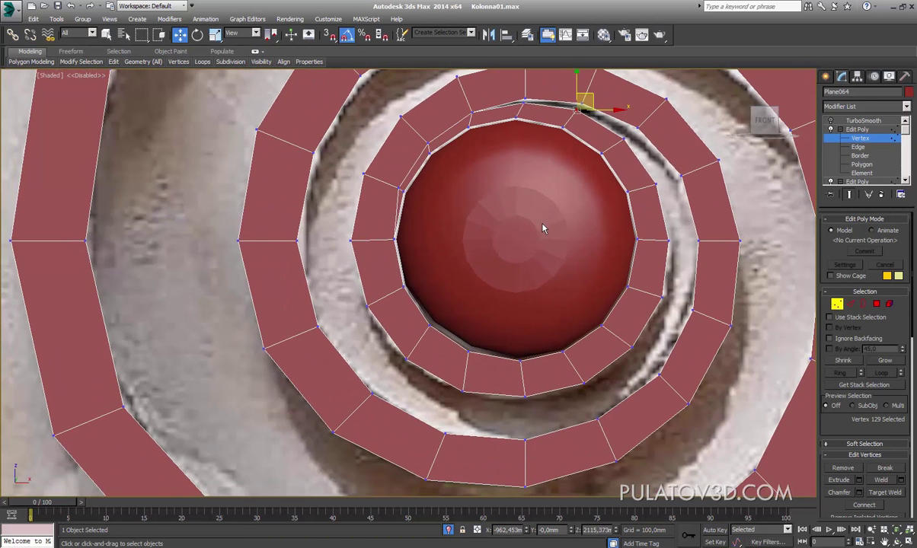
Step: Toggle wireframe and shaded display with the eye recentred to check the ring's fit
{"action": "key", "text": "F3"}
{"action": "middle_click_drag", "start_coordinate": [543, 229], "coordinate": [564, 236]}
{"action": "key", "text": "F3"}
{"action": "key", "text": "F3"}
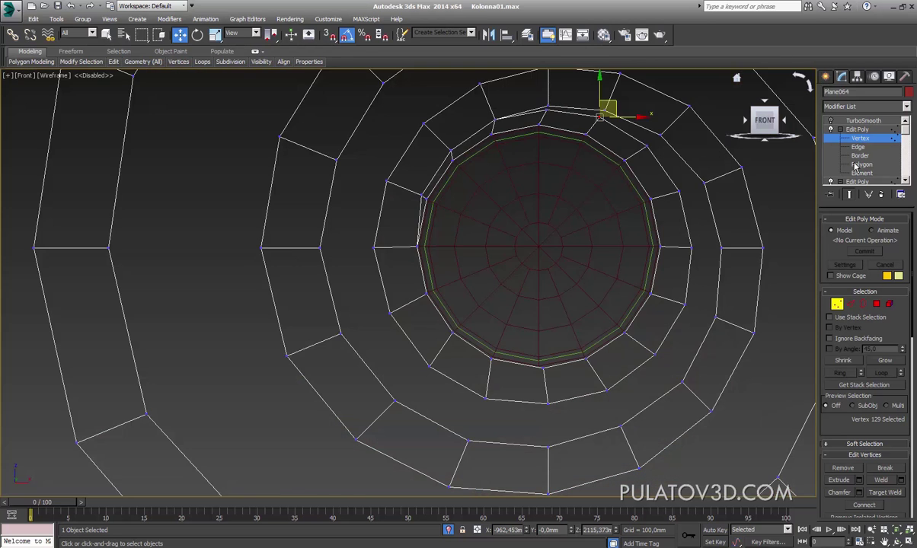
{"action": "key", "text": "F3"}
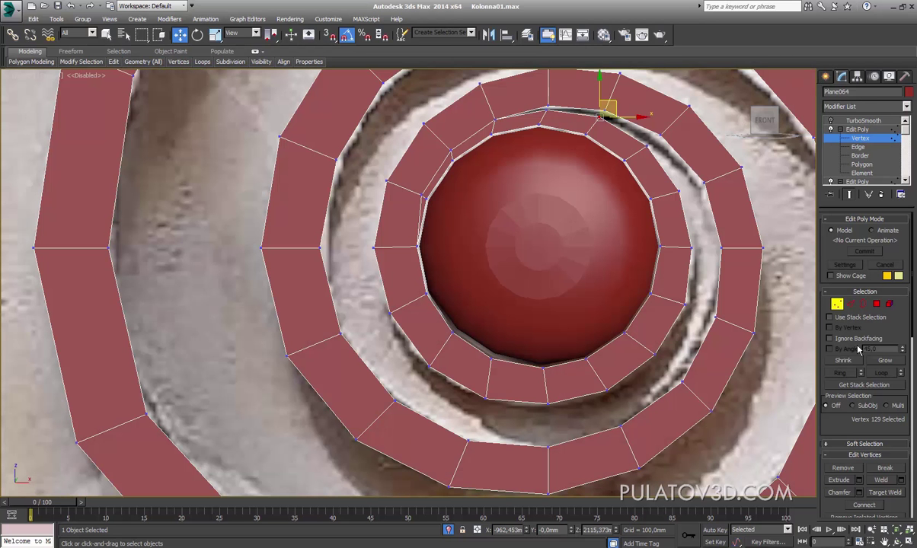
{"action": "scroll", "coordinate": [837, 433], "scroll_direction": "down", "scroll_amount": 5}
Step: Attach the red dome to the band mesh, then select and deselect it as an element
{"action": "left_click_drag", "start_coordinate": [841, 394], "coordinate": [841, 216]}
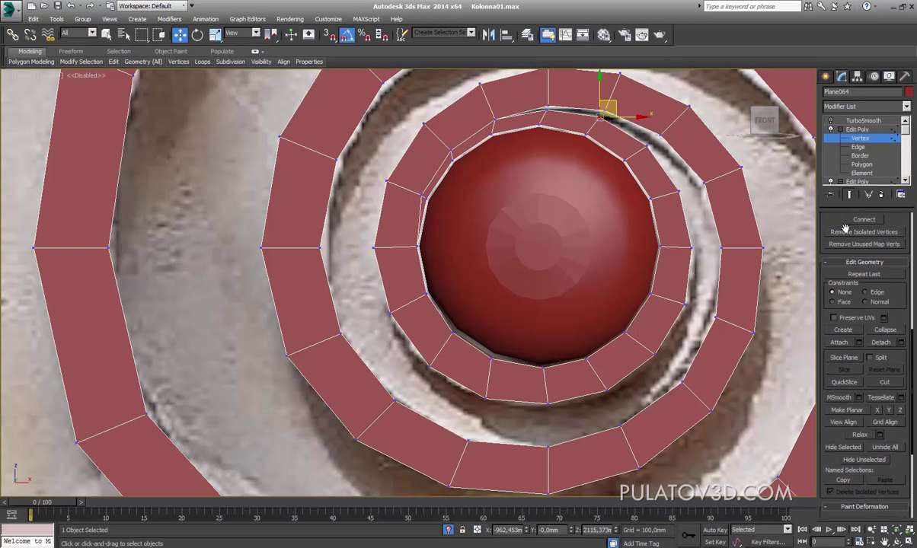
{"action": "left_click", "coordinate": [840, 330]}
{"action": "left_click", "coordinate": [572, 188]}
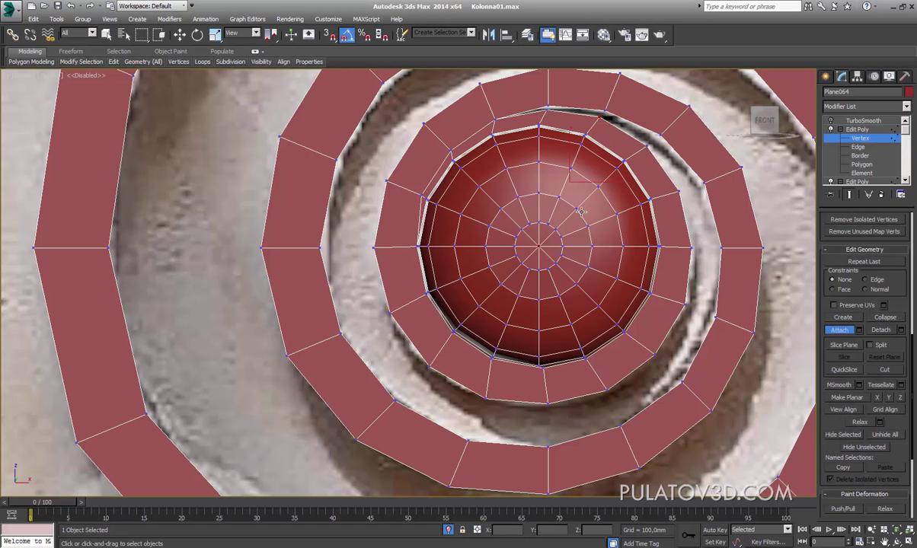
{"action": "left_click", "coordinate": [874, 173]}
{"action": "left_click", "coordinate": [640, 215]}
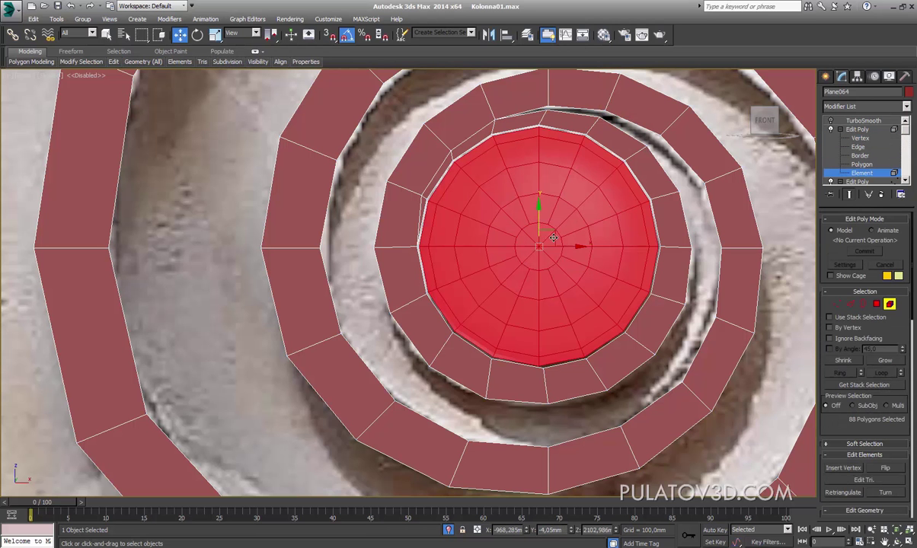
{"action": "scroll", "coordinate": [853, 419], "scroll_direction": "down", "scroll_amount": 3}
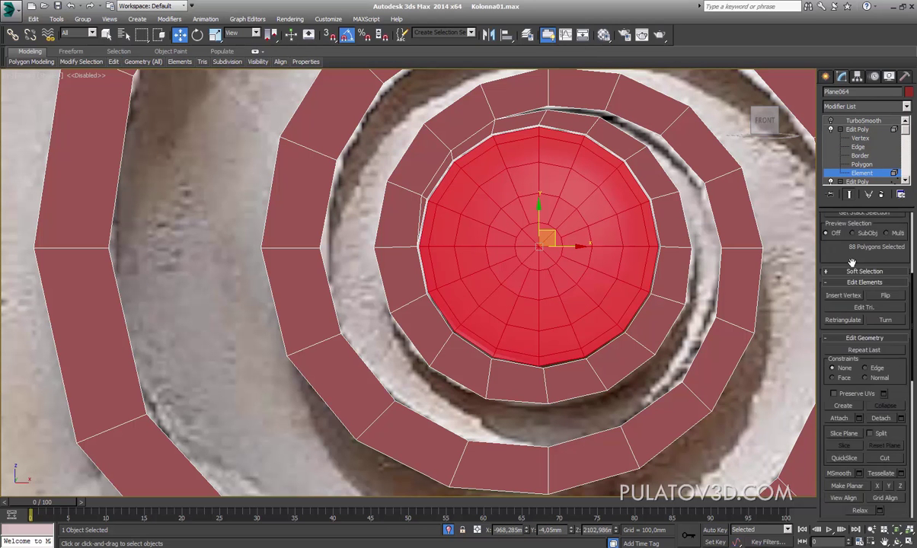
{"action": "scroll", "coordinate": [853, 420], "scroll_direction": "down", "scroll_amount": 3}
{"action": "scroll", "coordinate": [857, 419], "scroll_direction": "down", "scroll_amount": 3}
{"action": "scroll", "coordinate": [861, 417], "scroll_direction": "down", "scroll_amount": 3}
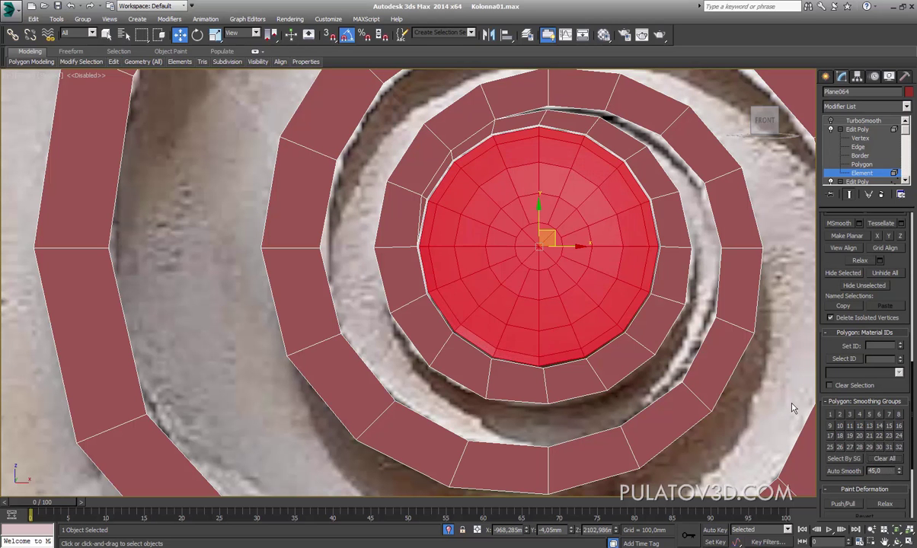
{"action": "left_click", "coordinate": [614, 272], "text": "alt"}
Step: Return to Vertex level and show the band in wireframe with the dome right of centre
{"action": "left_click", "coordinate": [859, 140]}
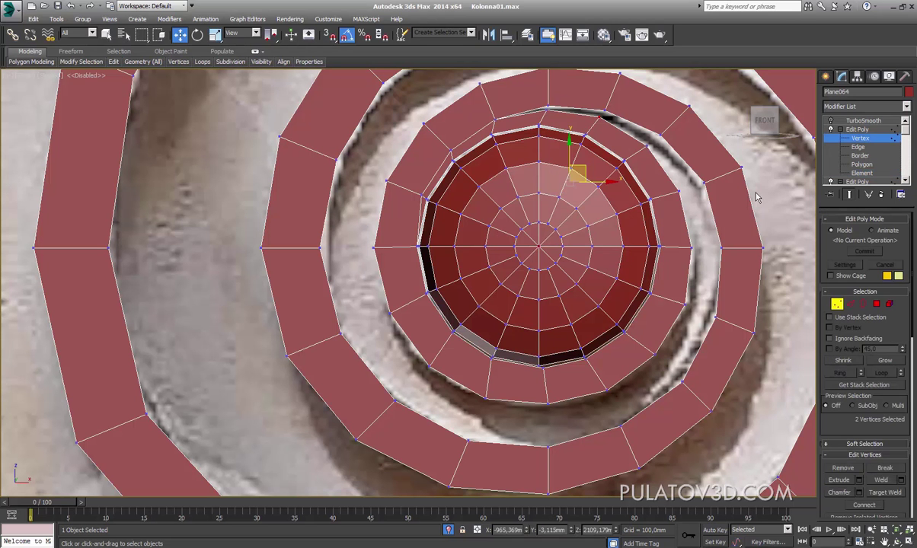
{"action": "scroll", "coordinate": [563, 325], "scroll_direction": "down", "scroll_amount": 2}
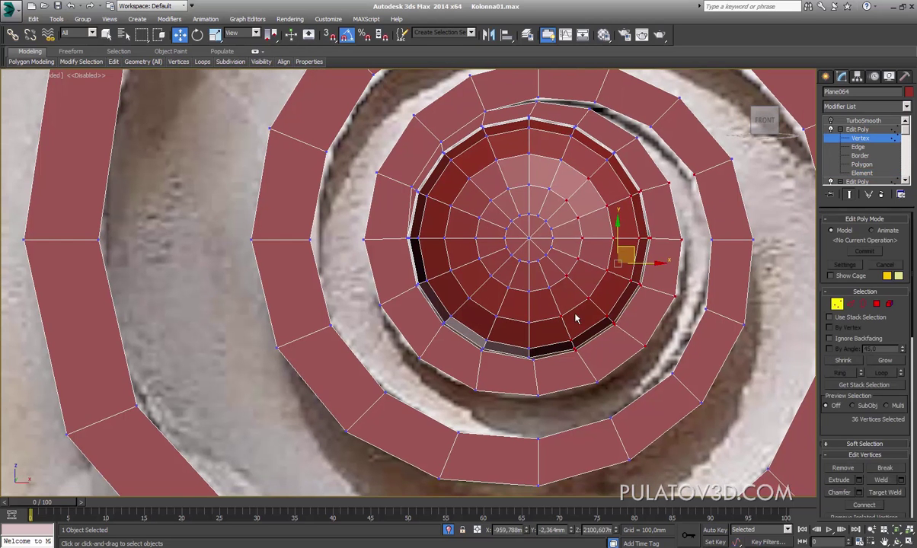
{"action": "mouse_move", "coordinate": [548, 311]}
{"action": "middle_mouse_down"}
{"action": "mouse_move", "coordinate": [505, 293]}
{"action": "mouse_move", "coordinate": [480, 297]}
{"action": "middle_mouse_up"}
{"action": "scroll", "coordinate": [504, 310], "scroll_direction": "up", "scroll_amount": 5}
{"action": "key", "text": "F3"}
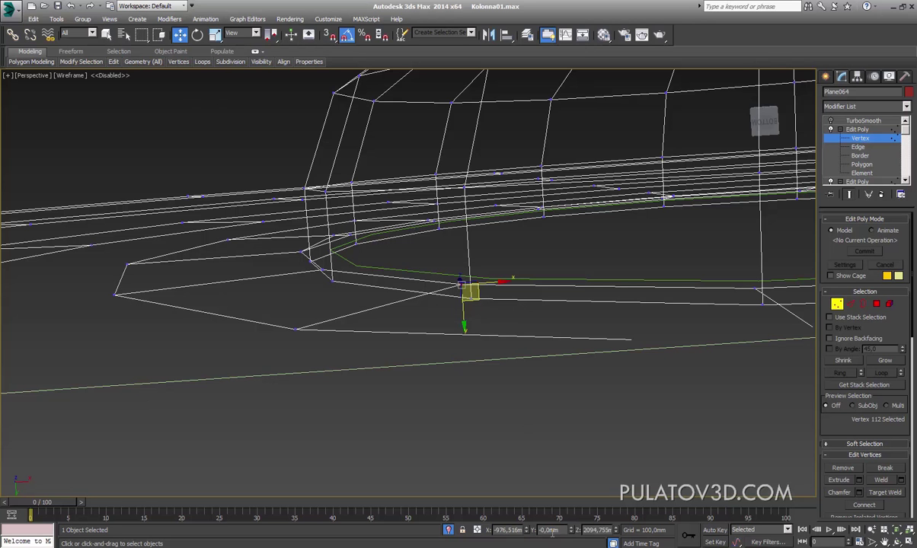
Step: Inspect the dome's open rim at Border level from above
{"action": "key", "text": "3"}
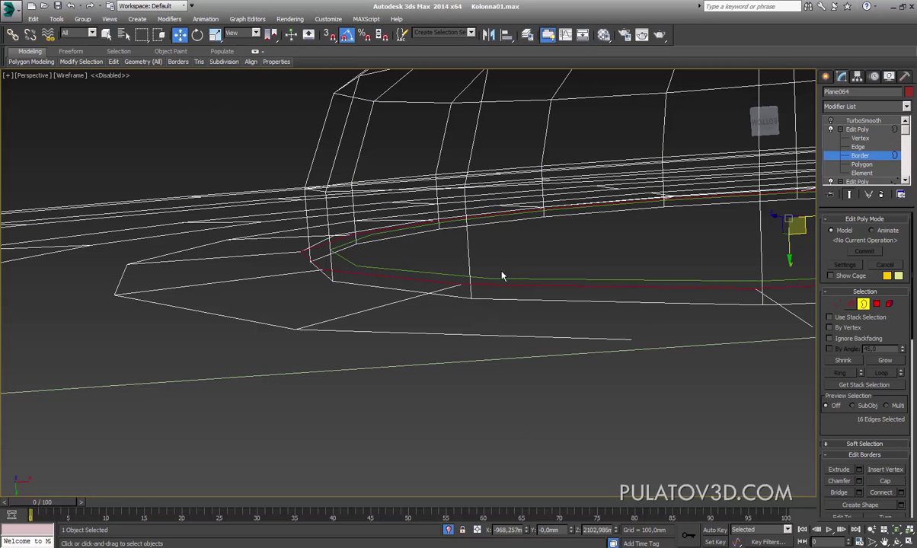
{"action": "middle_click_drag", "start_coordinate": [390, 247], "coordinate": [386, 243], "text": "alt"}
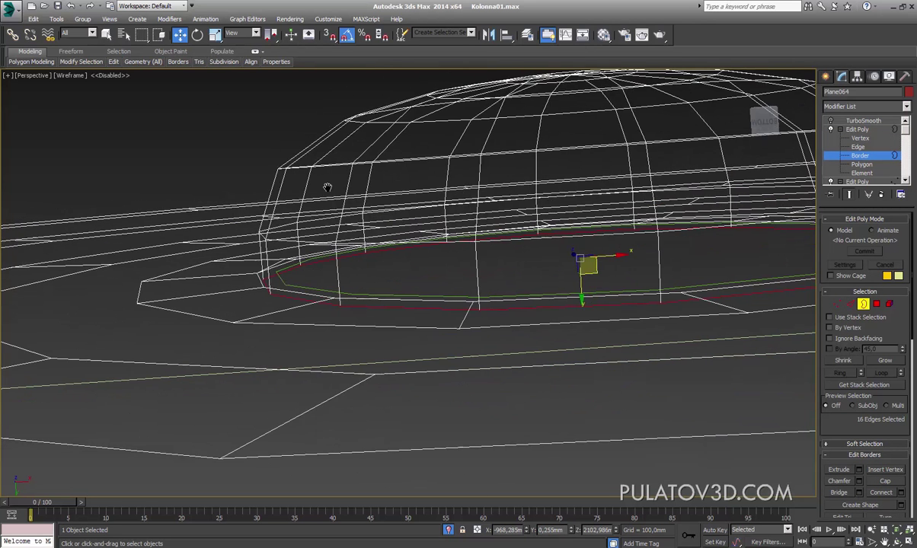
{"action": "scroll", "coordinate": [386, 242], "scroll_direction": "up", "scroll_amount": 2}
{"action": "scroll", "coordinate": [332, 283], "scroll_direction": "up", "scroll_amount": 2}
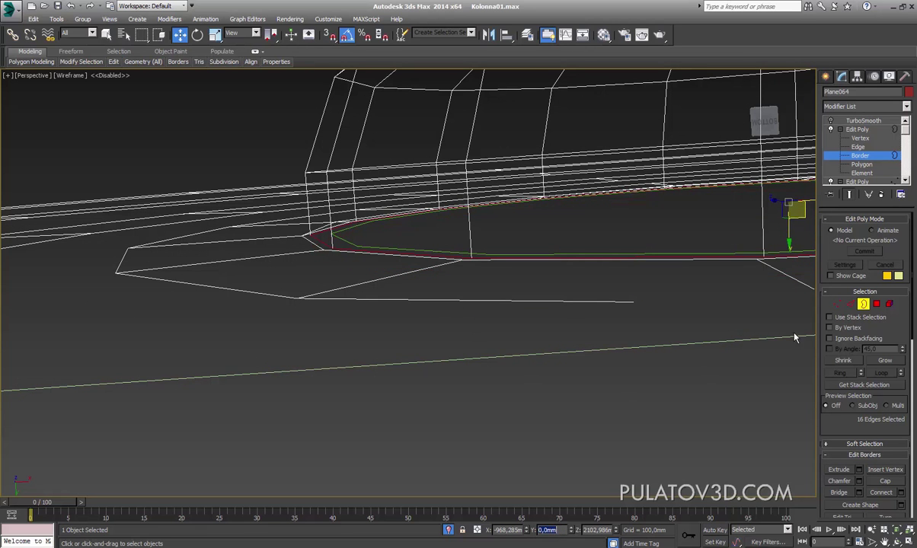
Step: Back at Vertex level, clear the selection and look down on the concentric rings
{"action": "key", "text": "1"}
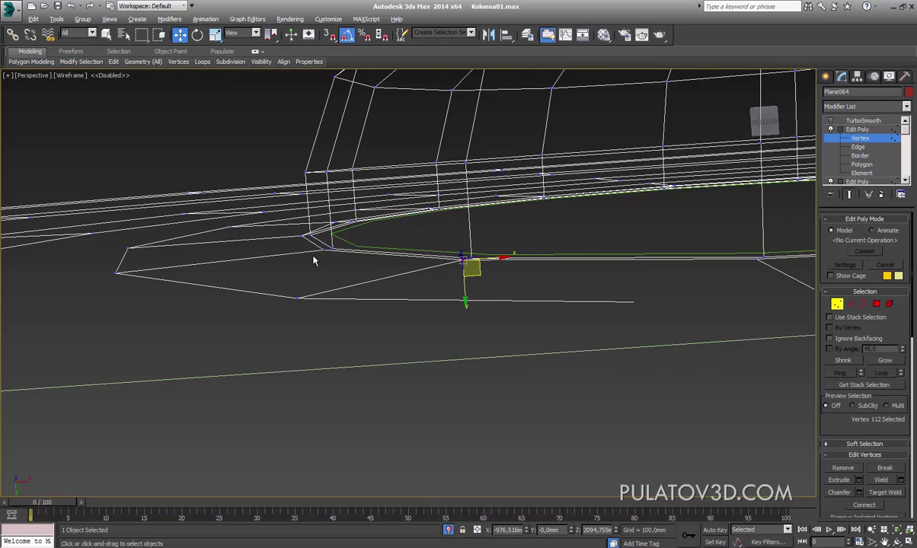
{"action": "middle_click_drag", "start_coordinate": [313, 261], "coordinate": [352, 276], "text": "alt"}
{"action": "left_click", "coordinate": [428, 289]}
{"action": "scroll", "coordinate": [447, 278], "scroll_direction": "down", "scroll_amount": 5}
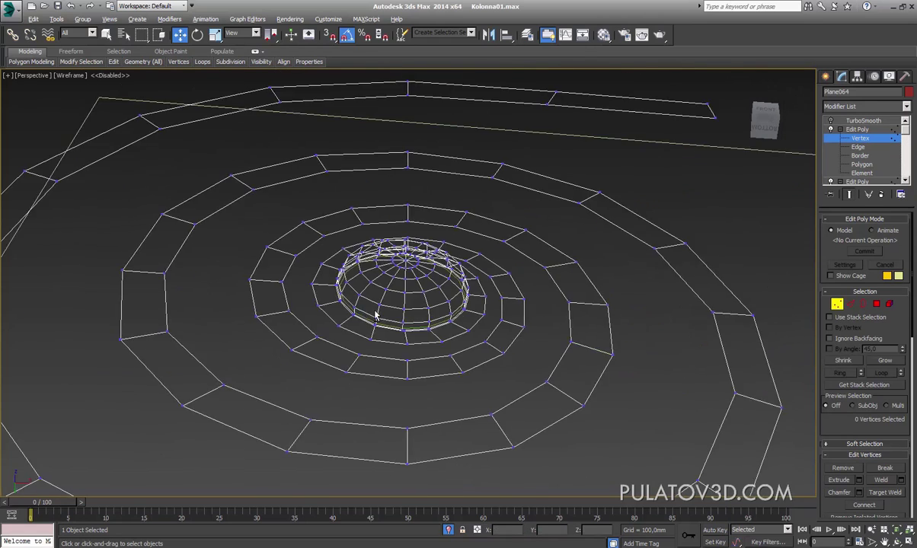
{"action": "mouse_move", "coordinate": [447, 278]}
{"action": "middle_mouse_down", "text": "alt"}
{"action": "mouse_move", "coordinate": [358, 369]}
{"action": "mouse_move", "coordinate": [385, 334]}
{"action": "middle_mouse_up", "text": "alt"}
{"action": "scroll", "coordinate": [374, 368], "scroll_direction": "up", "scroll_amount": 1}
{"action": "scroll", "coordinate": [374, 367], "scroll_direction": "up", "scroll_amount": 2}
Step: Select the dome element and scale it up to about 101,4% via the Scale Type-In
{"action": "key", "text": "5"}
{"action": "left_click", "coordinate": [480, 260]}
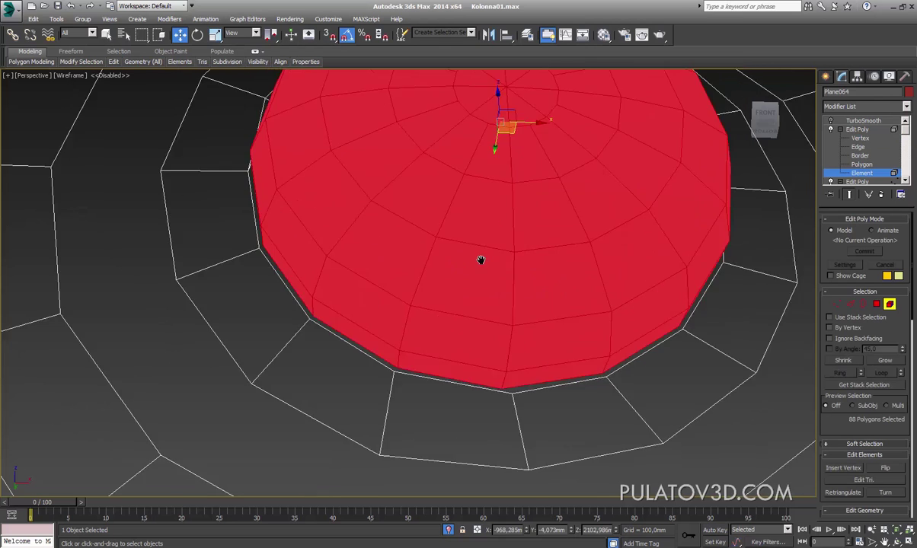
{"action": "middle_click_drag", "start_coordinate": [481, 260], "coordinate": [313, 85], "text": "alt"}
{"action": "right_click", "coordinate": [223, 38]}
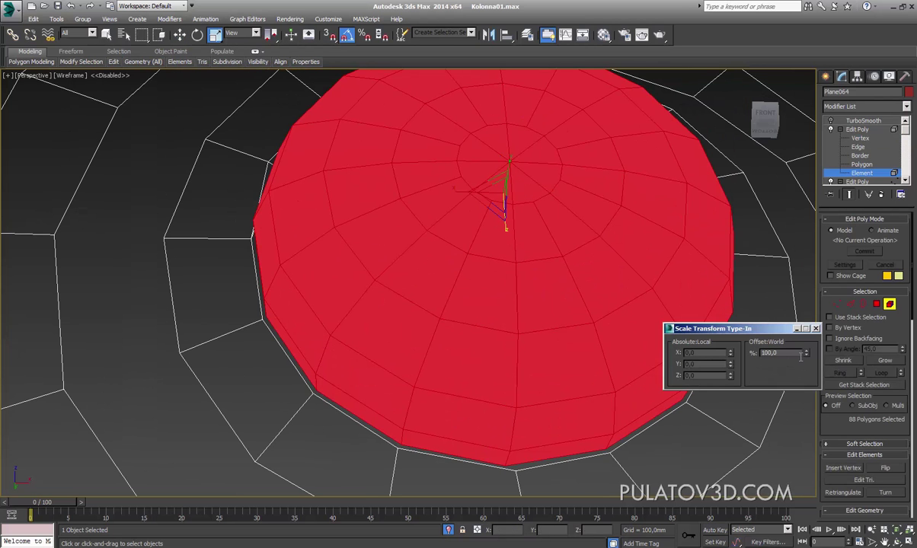
{"action": "left_click_drag", "start_coordinate": [807, 355], "coordinate": [818, 351]}
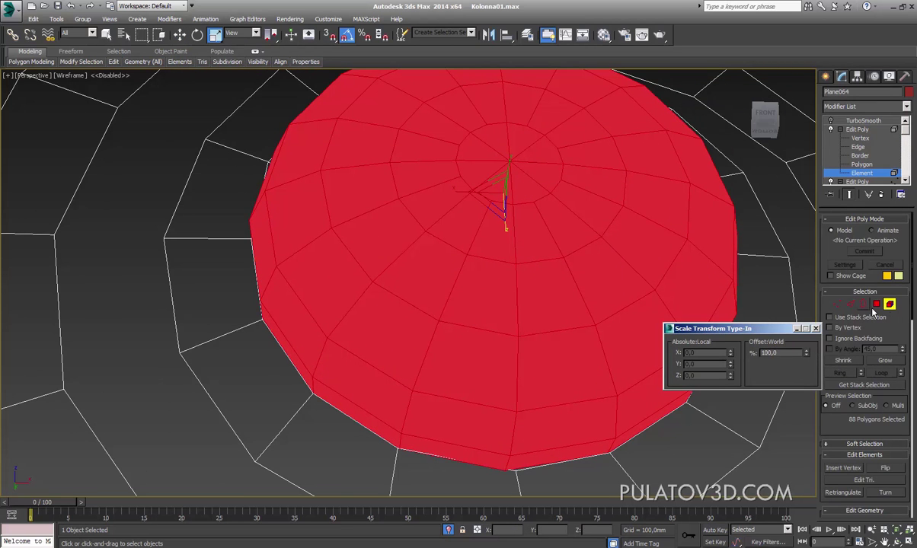
{"action": "key", "text": "3"}
{"action": "mouse_move", "coordinate": [579, 320]}
{"action": "middle_mouse_down", "text": "alt"}
{"action": "mouse_move", "coordinate": [383, 332]}
{"action": "mouse_move", "coordinate": [478, 402]}
{"action": "middle_mouse_up", "text": "alt"}
{"action": "scroll", "coordinate": [383, 331], "scroll_direction": "up", "scroll_amount": 3}
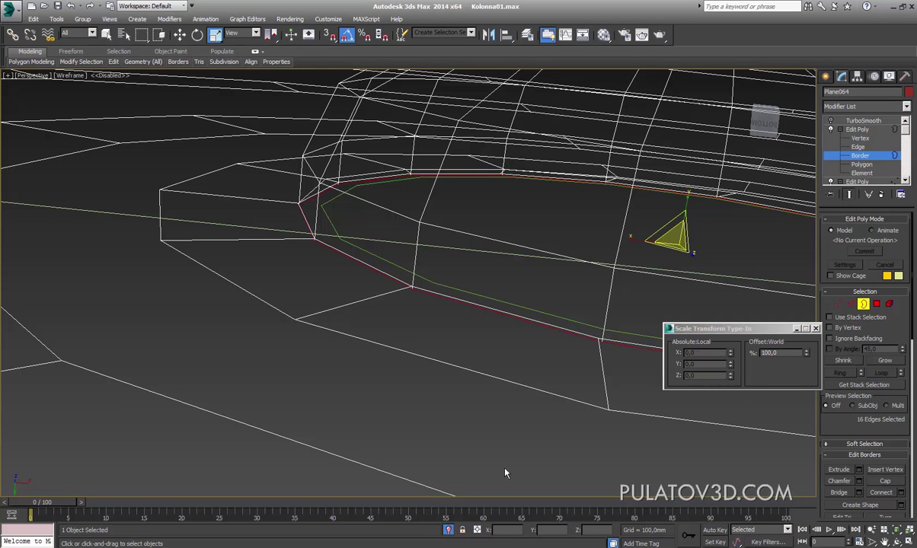
Step: Set the dome's border loop to Y 0 in the Move Type-In and inspect the rim
{"action": "left_click", "coordinate": [181, 35]}
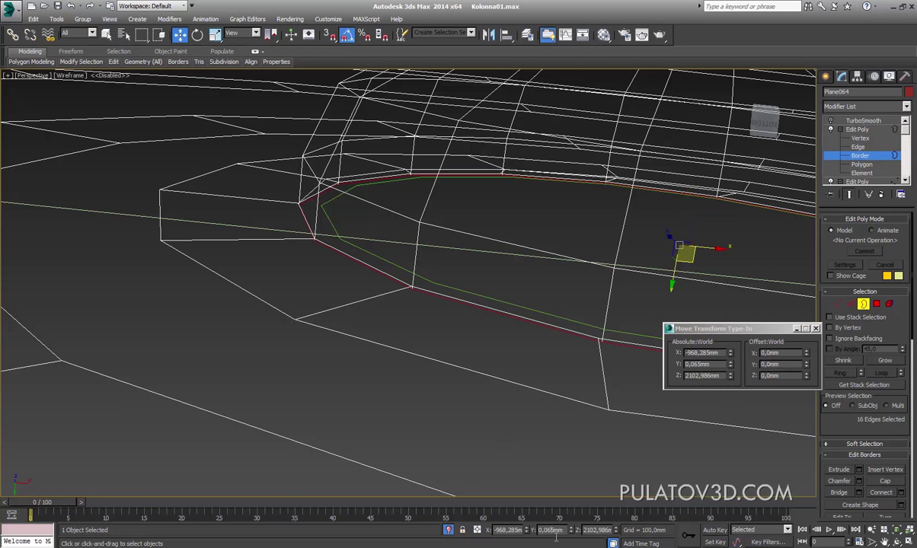
{"action": "type", "text": "0"}
{"action": "key", "text": "Return"}
{"action": "mouse_move", "coordinate": [535, 423]}
{"action": "middle_mouse_down", "text": "alt"}
{"action": "mouse_move", "coordinate": [401, 324]}
{"action": "mouse_move", "coordinate": [422, 289]}
{"action": "mouse_move", "coordinate": [459, 316]}
{"action": "middle_mouse_up", "text": "alt"}
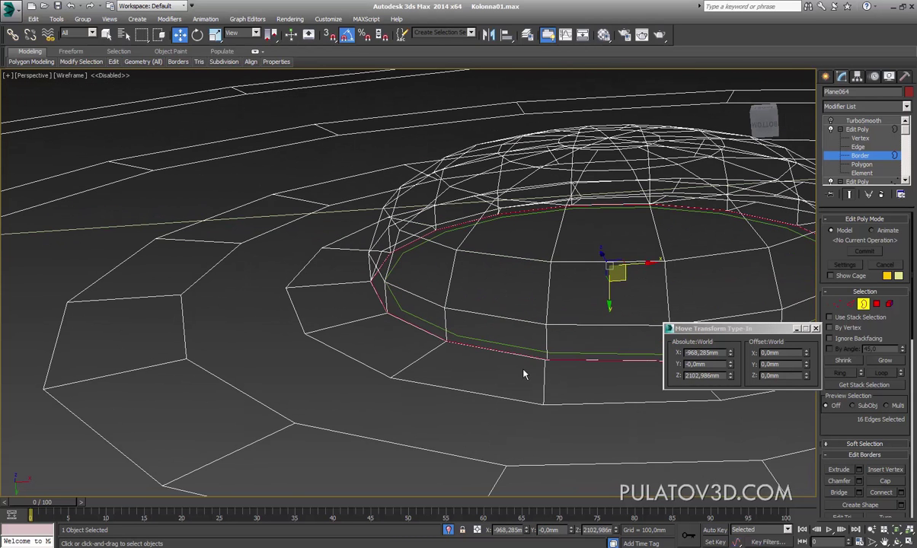
{"action": "scroll", "coordinate": [506, 358], "scroll_direction": "up", "scroll_amount": 3}
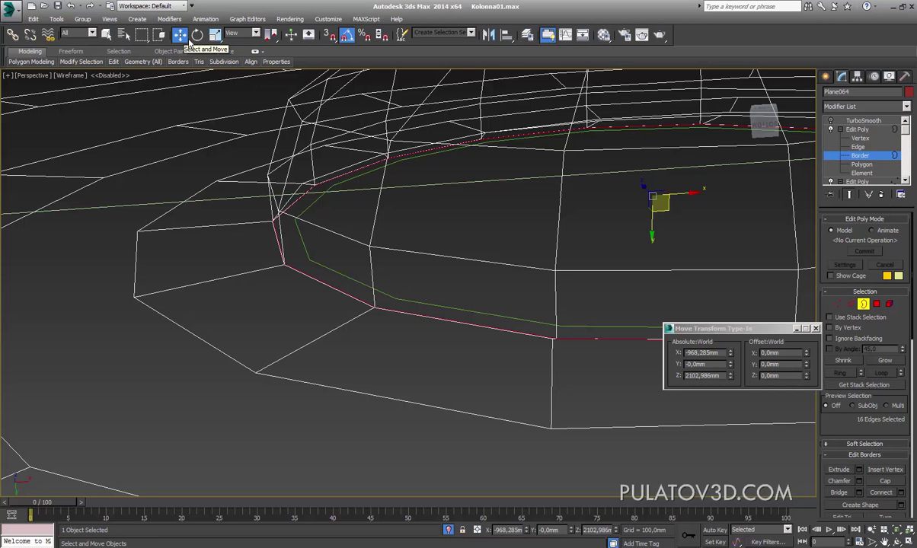
Step: Reselect the border loop, then at Vertex level check the two overlapping corner vertices
{"action": "left_click", "coordinate": [106, 35]}
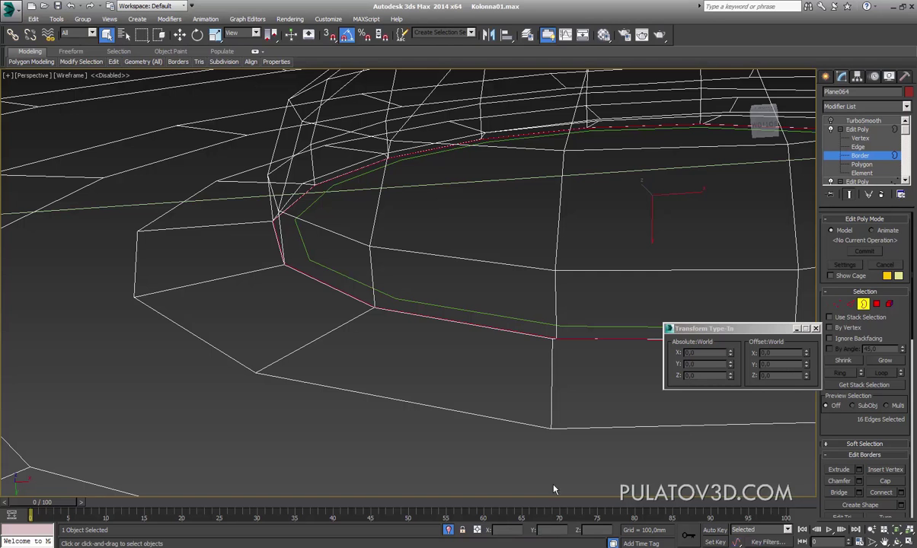
{"action": "left_click", "coordinate": [180, 36]}
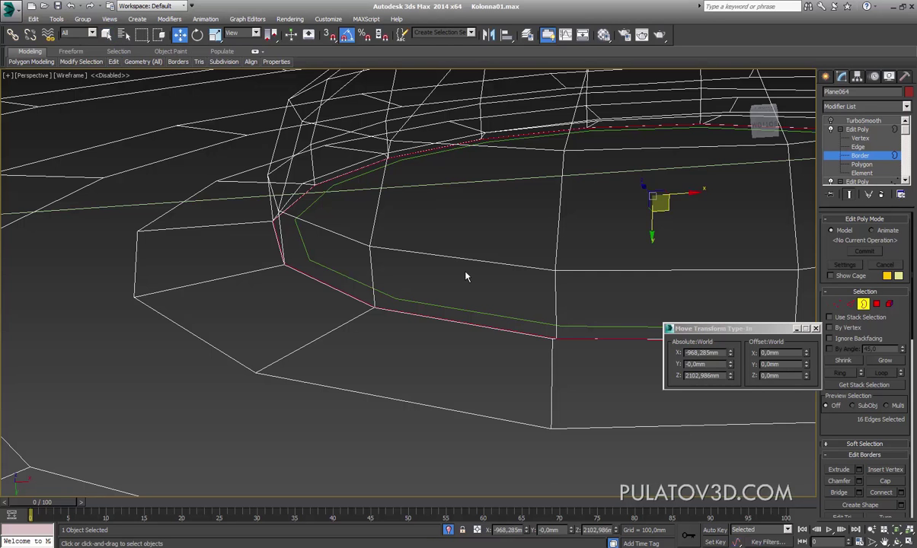
{"action": "left_click", "coordinate": [447, 358]}
{"action": "left_click", "coordinate": [593, 346]}
{"action": "middle_click_drag", "start_coordinate": [591, 347], "coordinate": [492, 355], "text": "alt"}
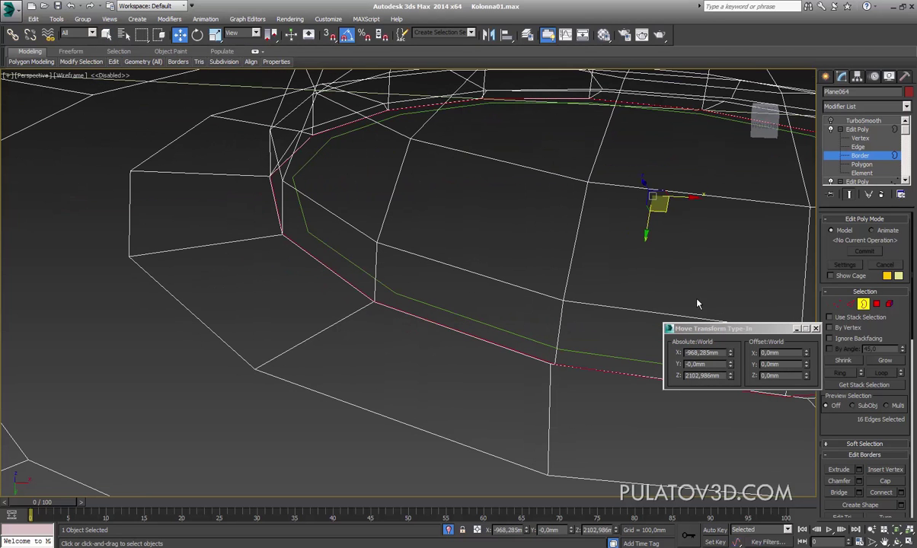
{"action": "left_click", "coordinate": [837, 304]}
{"action": "scroll", "coordinate": [446, 270], "scroll_direction": "up", "scroll_amount": 2}
{"action": "scroll", "coordinate": [511, 266], "scroll_direction": "up", "scroll_amount": 2}
{"action": "left_click_drag", "start_coordinate": [528, 287], "coordinate": [444, 368]}
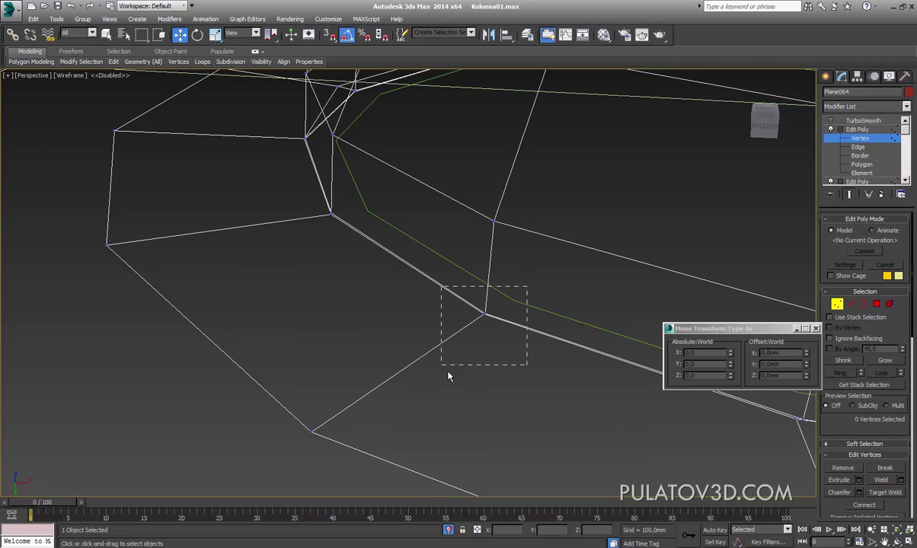
{"action": "scroll", "coordinate": [473, 342], "scroll_direction": "up", "scroll_amount": 2}
{"action": "left_click", "coordinate": [468, 265]}
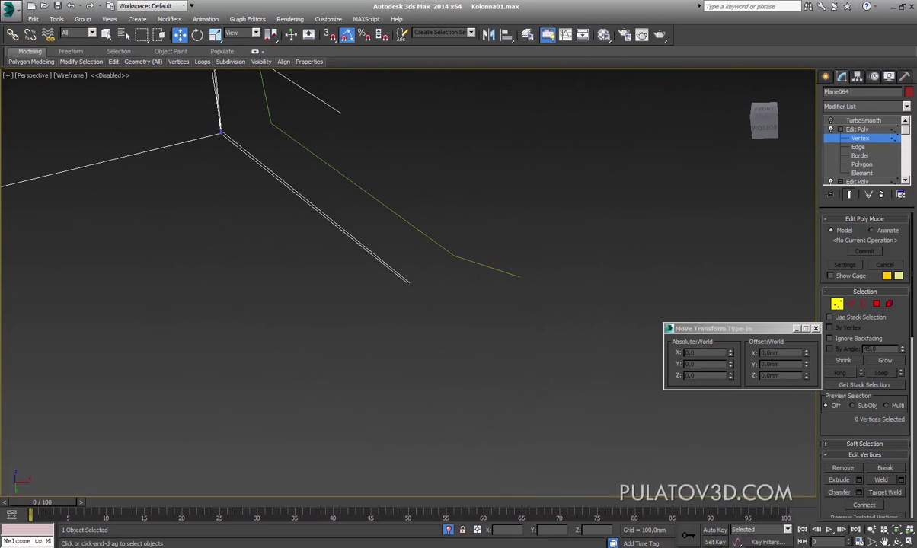
Step: Switch to an orthographic view and orbit to a straight-on front view of the spiral
{"action": "scroll", "coordinate": [468, 266], "scroll_direction": "down", "scroll_amount": 3}
{"action": "scroll", "coordinate": [469, 265], "scroll_direction": "down", "scroll_amount": 5}
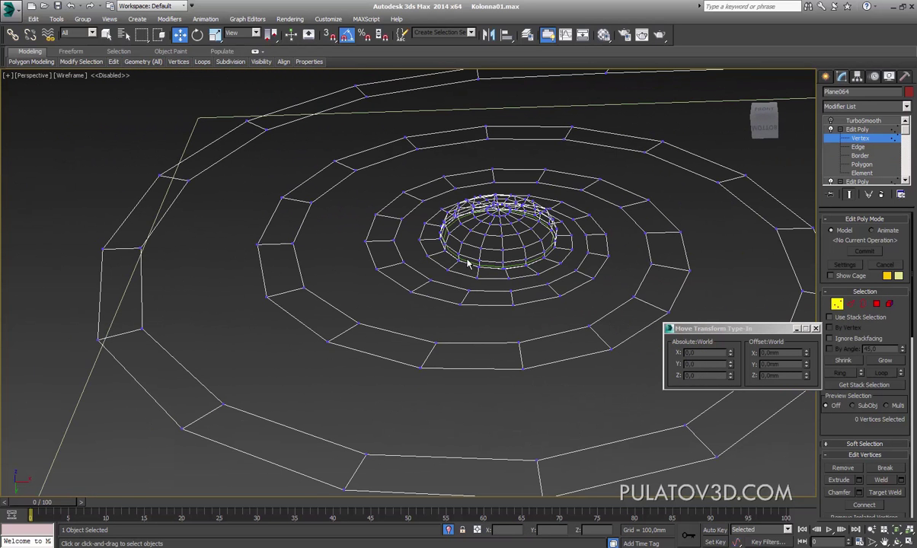
{"action": "scroll", "coordinate": [468, 262], "scroll_direction": "down", "scroll_amount": 3}
{"action": "scroll", "coordinate": [511, 301], "scroll_direction": "down", "scroll_amount": 3}
{"action": "key", "text": "u"}
{"action": "middle_click_drag", "start_coordinate": [426, 251], "coordinate": [470, 199], "text": "alt"}
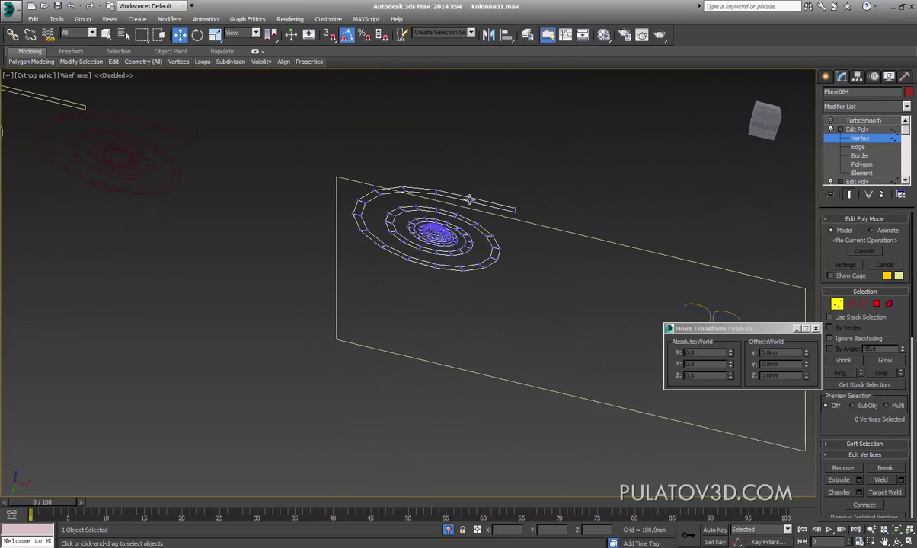
{"action": "scroll", "coordinate": [470, 199], "scroll_direction": "up", "scroll_amount": 3}
{"action": "scroll", "coordinate": [466, 262], "scroll_direction": "up", "scroll_amount": 2}
{"action": "scroll", "coordinate": [506, 262], "scroll_direction": "down", "scroll_amount": 5}
{"action": "mouse_move", "coordinate": [506, 262]}
{"action": "middle_mouse_down", "text": "alt"}
{"action": "mouse_move", "coordinate": [481, 319]}
{"action": "mouse_move", "coordinate": [528, 324]}
{"action": "mouse_move", "coordinate": [483, 364]}
{"action": "mouse_move", "coordinate": [476, 318]}
{"action": "mouse_move", "coordinate": [495, 316]}
{"action": "mouse_move", "coordinate": [397, 321]}
{"action": "middle_mouse_up", "text": "alt"}
Step: Snap the first three inner-edge vertices of the spiral band onto their neighbouring corners
{"action": "scroll", "coordinate": [495, 316], "scroll_direction": "up", "scroll_amount": 5}
{"action": "scroll", "coordinate": [565, 176], "scroll_direction": "up", "scroll_amount": 3}
{"action": "scroll", "coordinate": [448, 278], "scroll_direction": "up", "scroll_amount": 3}
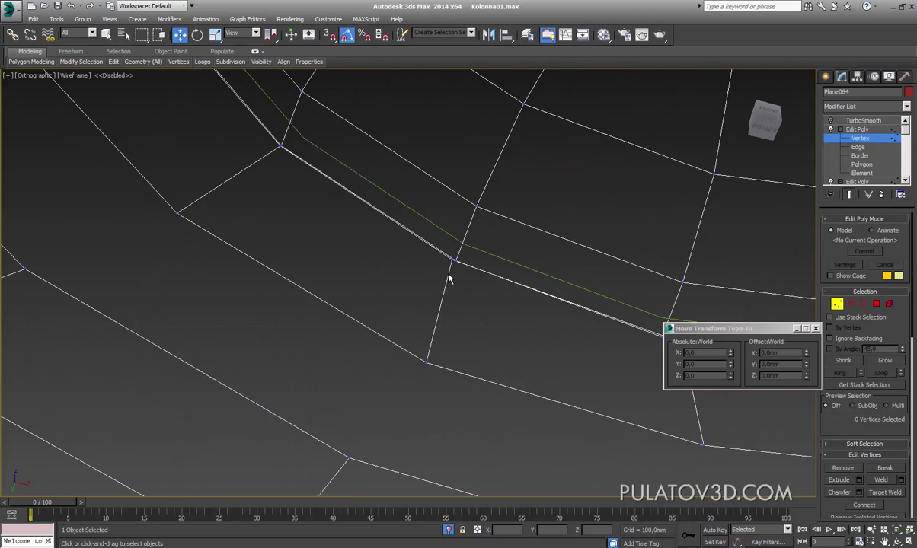
{"action": "scroll", "coordinate": [449, 279], "scroll_direction": "up", "scroll_amount": 3}
{"action": "scroll", "coordinate": [475, 259], "scroll_direction": "up", "scroll_amount": 2}
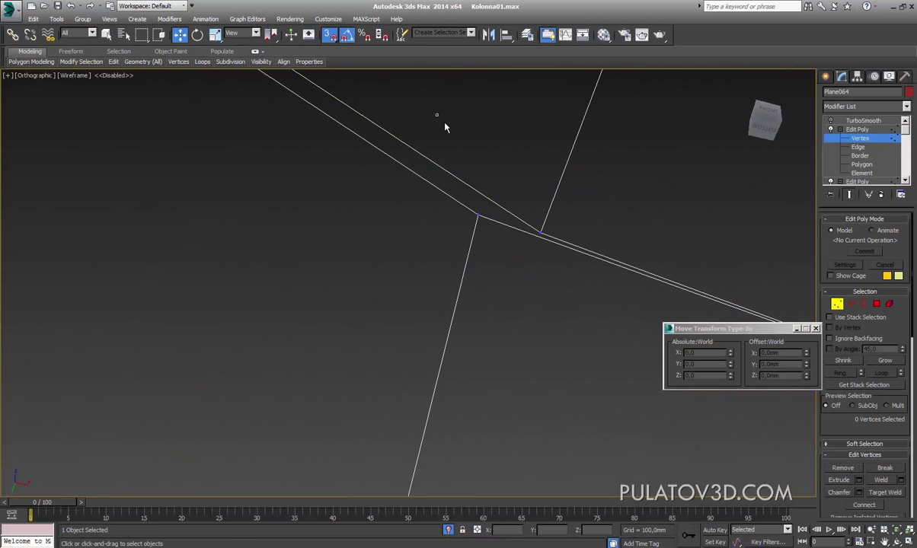
{"action": "left_click", "coordinate": [482, 224]}
{"action": "mouse_move", "coordinate": [482, 224]}
{"action": "middle_mouse_down", "text": "alt"}
{"action": "mouse_move", "coordinate": [375, 168]}
{"action": "mouse_move", "coordinate": [300, 201]}
{"action": "mouse_move", "coordinate": [567, 249]}
{"action": "mouse_move", "coordinate": [543, 343]}
{"action": "mouse_move", "coordinate": [492, 248]}
{"action": "middle_mouse_up", "text": "alt"}
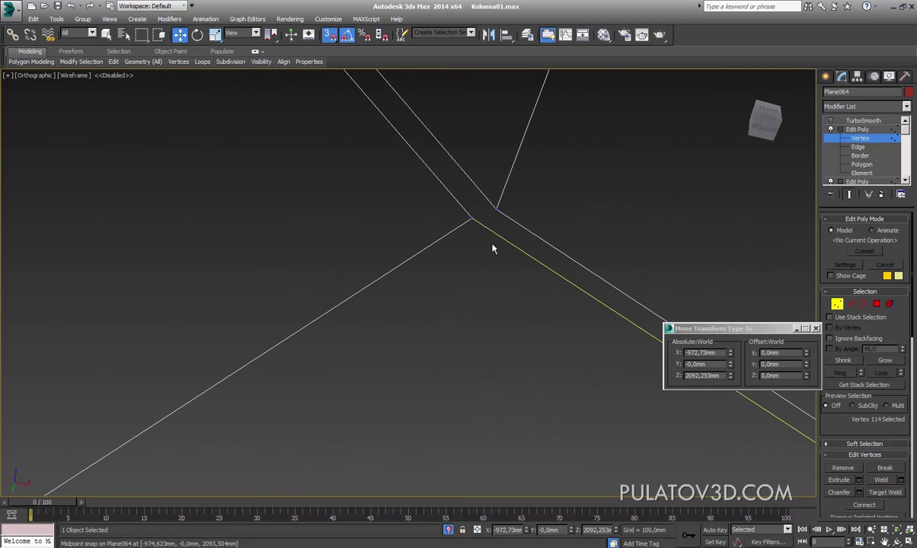
{"action": "left_click_drag", "start_coordinate": [474, 223], "coordinate": [501, 211]}
{"action": "mouse_move", "coordinate": [502, 211]}
{"action": "middle_mouse_down", "text": "alt"}
{"action": "mouse_move", "coordinate": [613, 375]}
{"action": "mouse_move", "coordinate": [536, 426]}
{"action": "middle_mouse_up", "text": "alt"}
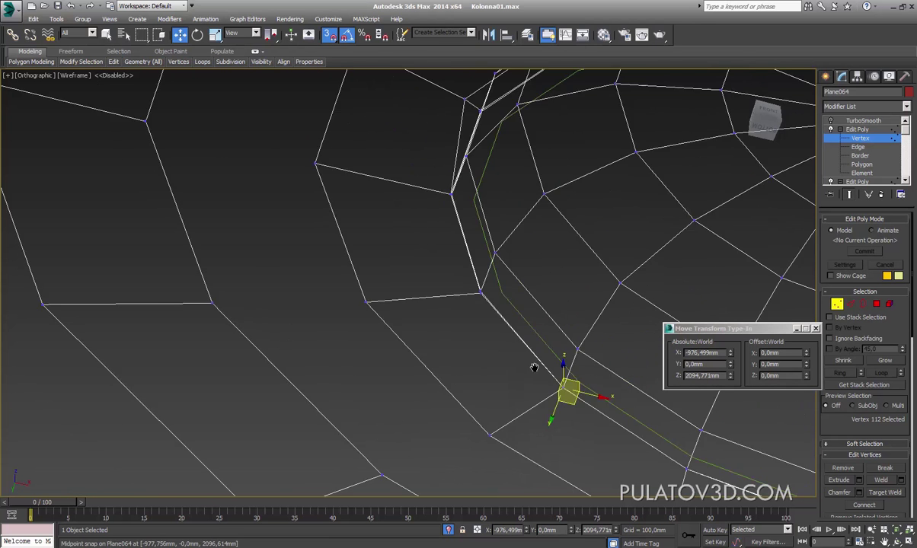
{"action": "scroll", "coordinate": [496, 317], "scroll_direction": "up", "scroll_amount": 3}
{"action": "mouse_move", "coordinate": [495, 316]}
{"action": "middle_mouse_down"}
{"action": "mouse_move", "coordinate": [573, 373]}
{"action": "mouse_move", "coordinate": [570, 291]}
{"action": "middle_mouse_up"}
{"action": "left_click", "coordinate": [572, 361]}
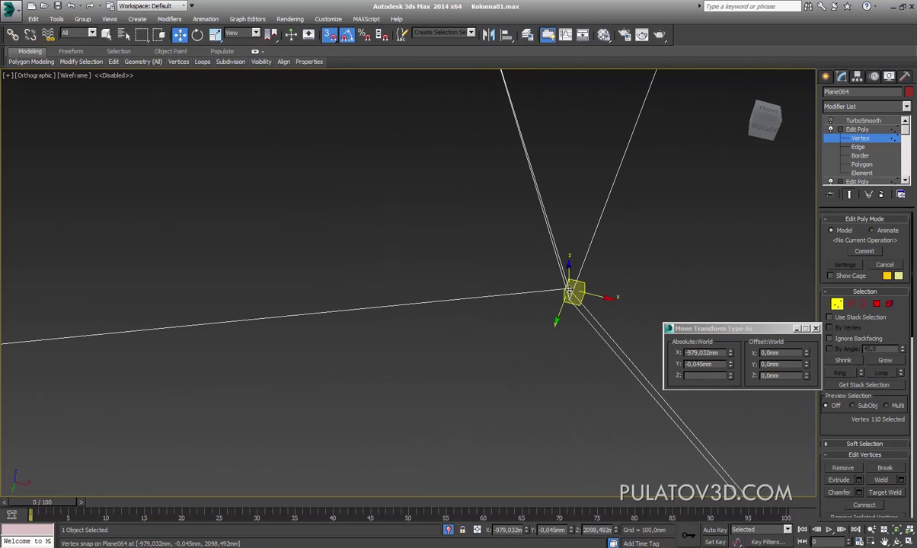
{"action": "left_click_drag", "start_coordinate": [575, 294], "coordinate": [572, 297]}
{"action": "middle_click_drag", "start_coordinate": [573, 297], "coordinate": [455, 280], "text": "alt"}
{"action": "scroll", "coordinate": [455, 280], "scroll_direction": "down", "scroll_amount": 2}
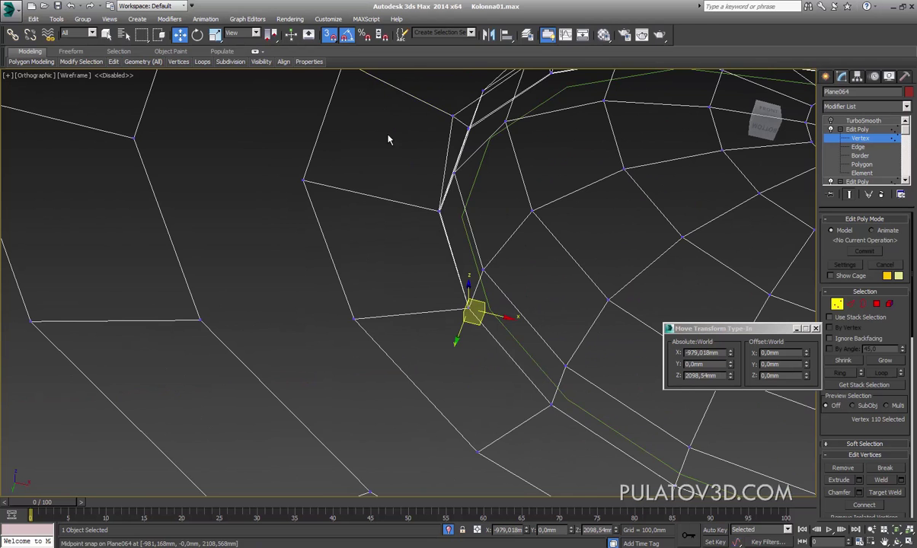
{"action": "scroll", "coordinate": [440, 197], "scroll_direction": "up", "scroll_amount": 5}
{"action": "mouse_move", "coordinate": [440, 196]}
{"action": "middle_mouse_down"}
{"action": "mouse_move", "coordinate": [482, 211]}
{"action": "mouse_move", "coordinate": [503, 243]}
{"action": "mouse_move", "coordinate": [511, 235]}
{"action": "middle_mouse_up"}
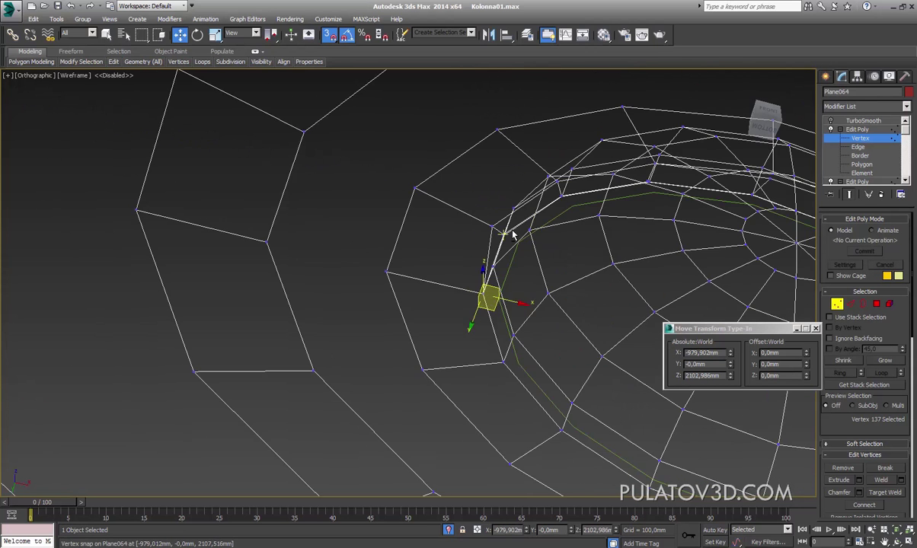
{"action": "scroll", "coordinate": [524, 297], "scroll_direction": "up", "scroll_amount": 3}
{"action": "scroll", "coordinate": [493, 153], "scroll_direction": "up", "scroll_amount": 3}
{"action": "scroll", "coordinate": [515, 197], "scroll_direction": "up", "scroll_amount": 2}
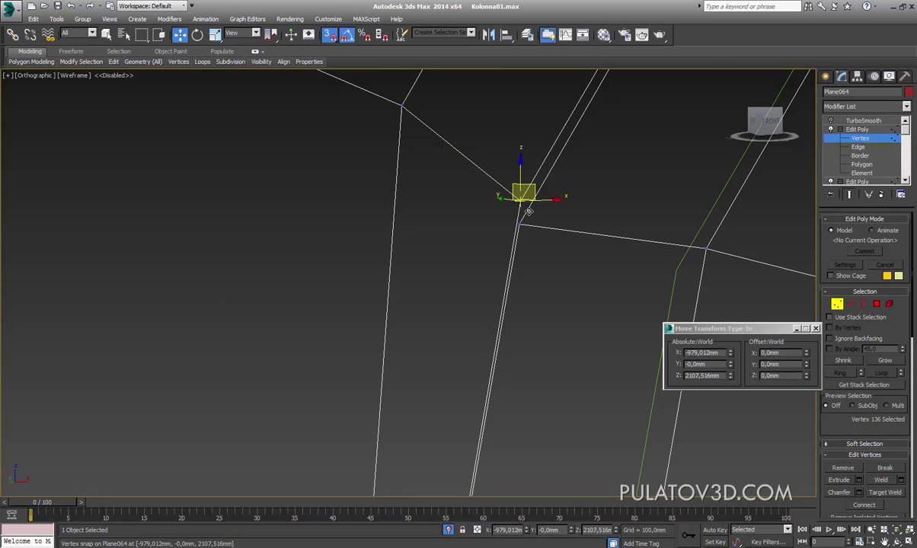
{"action": "mouse_move", "coordinate": [529, 211]}
{"action": "left_mouse_down"}
{"action": "mouse_move", "coordinate": [521, 223]}
{"action": "mouse_move", "coordinate": [478, 220]}
{"action": "left_mouse_up"}
Step: Snap the next three vertices along the band's inner edge onto their matching corners
{"action": "scroll", "coordinate": [521, 221], "scroll_direction": "down", "scroll_amount": 3}
{"action": "scroll", "coordinate": [522, 206], "scroll_direction": "up", "scroll_amount": 4}
{"action": "scroll", "coordinate": [487, 212], "scroll_direction": "up", "scroll_amount": 2}
{"action": "scroll", "coordinate": [385, 262], "scroll_direction": "down", "scroll_amount": 2}
{"action": "scroll", "coordinate": [384, 262], "scroll_direction": "down", "scroll_amount": 2}
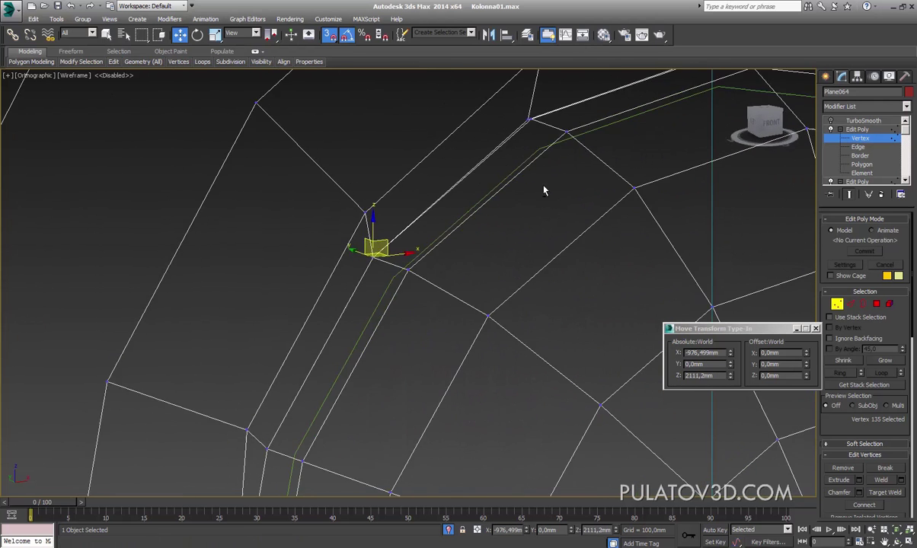
{"action": "middle_click_drag", "start_coordinate": [544, 190], "coordinate": [518, 257]}
{"action": "scroll", "coordinate": [518, 258], "scroll_direction": "up", "scroll_amount": 3}
{"action": "left_click_drag", "start_coordinate": [499, 253], "coordinate": [511, 255]}
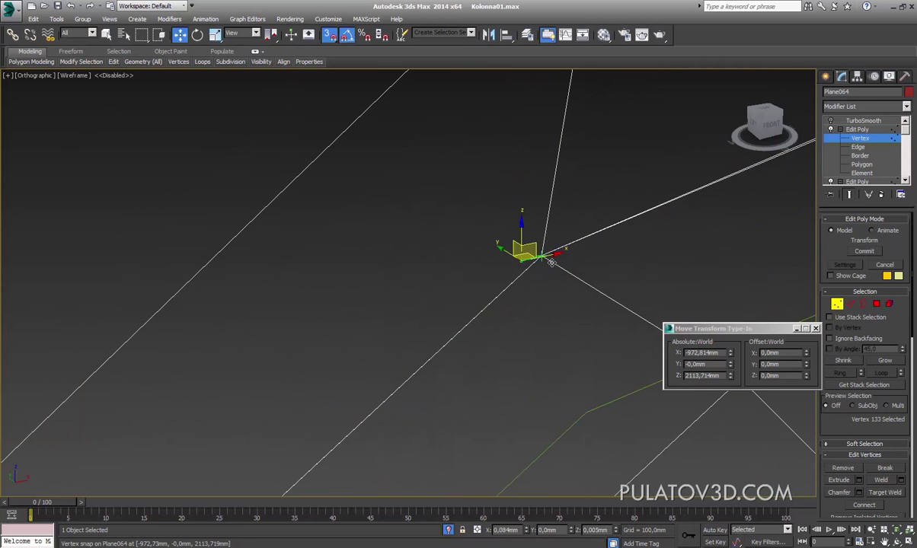
{"action": "scroll", "coordinate": [445, 248], "scroll_direction": "down", "scroll_amount": 3}
{"action": "scroll", "coordinate": [445, 246], "scroll_direction": "down", "scroll_amount": 3}
{"action": "scroll", "coordinate": [377, 208], "scroll_direction": "up", "scroll_amount": 2}
{"action": "scroll", "coordinate": [393, 205], "scroll_direction": "up", "scroll_amount": 3}
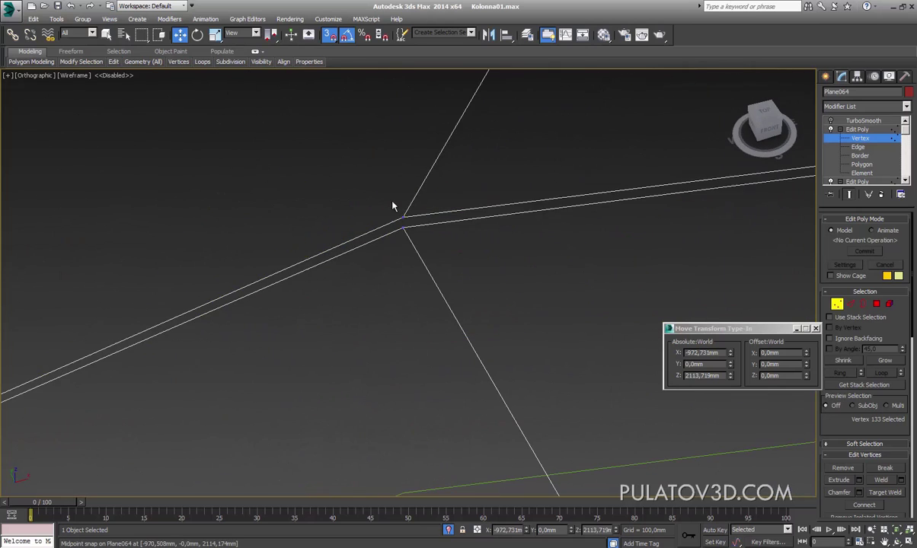
{"action": "left_click", "coordinate": [410, 225]}
{"action": "scroll", "coordinate": [432, 238], "scroll_direction": "down", "scroll_amount": 3}
{"action": "scroll", "coordinate": [283, 198], "scroll_direction": "up", "scroll_amount": 3}
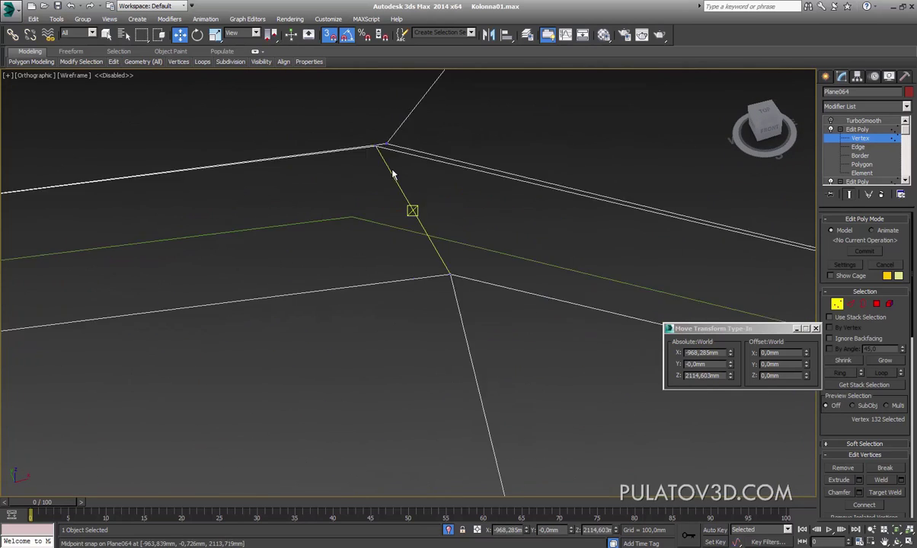
{"action": "scroll", "coordinate": [396, 174], "scroll_direction": "up", "scroll_amount": 2}
{"action": "left_click_drag", "start_coordinate": [393, 120], "coordinate": [384, 115]}
{"action": "scroll", "coordinate": [369, 122], "scroll_direction": "down", "scroll_amount": 3}
{"action": "scroll", "coordinate": [321, 181], "scroll_direction": "up", "scroll_amount": 2}
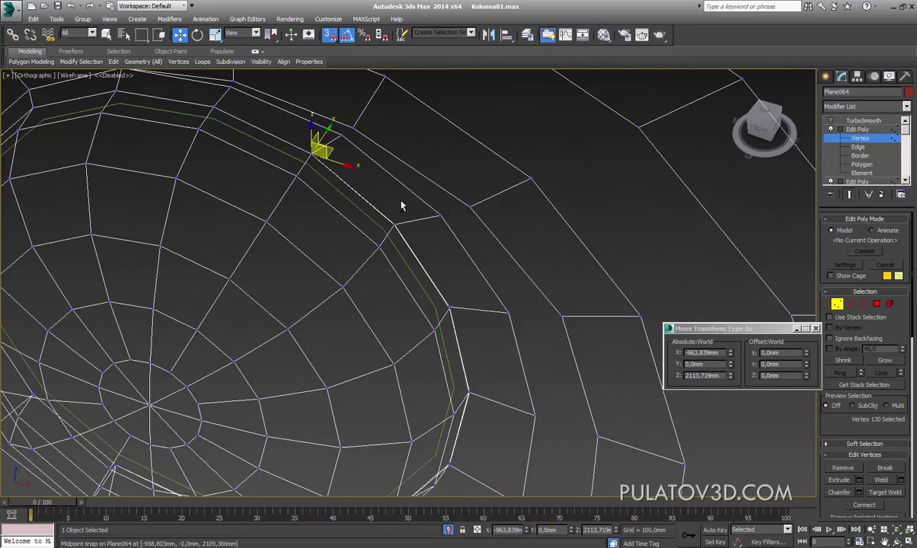
{"action": "scroll", "coordinate": [401, 205], "scroll_direction": "up", "scroll_amount": 2}
{"action": "scroll", "coordinate": [406, 232], "scroll_direction": "down", "scroll_amount": 1}
{"action": "left_click", "coordinate": [427, 201]}
{"action": "scroll", "coordinate": [426, 226], "scroll_direction": "down", "scroll_amount": 3}
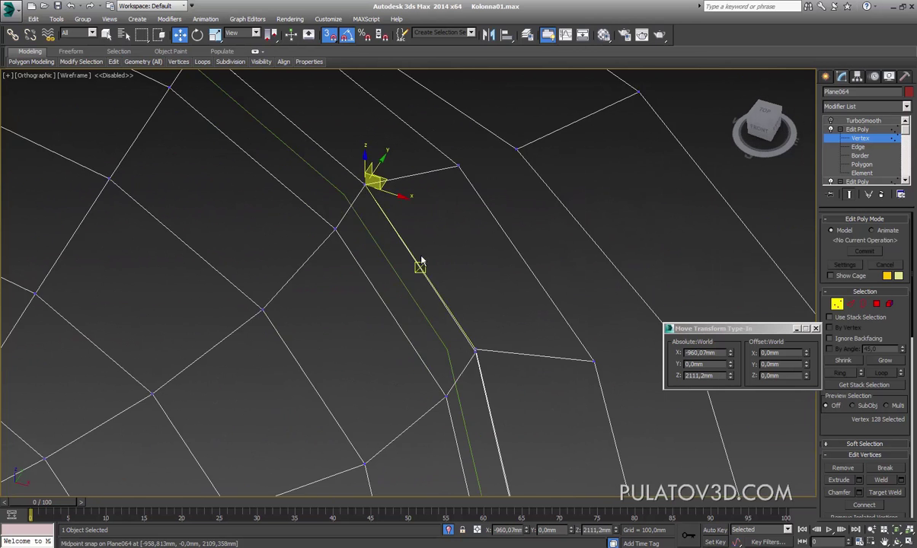
{"action": "scroll", "coordinate": [420, 262], "scroll_direction": "up", "scroll_amount": 2}
{"action": "scroll", "coordinate": [480, 300], "scroll_direction": "up", "scroll_amount": 2}
{"action": "left_click_drag", "start_coordinate": [465, 311], "coordinate": [480, 303]}
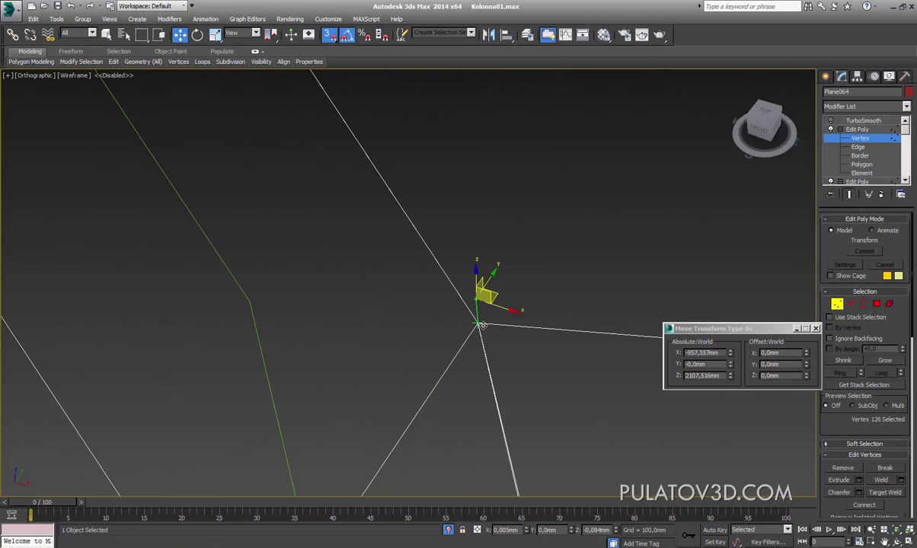
{"action": "middle_click_drag", "start_coordinate": [481, 303], "coordinate": [423, 301]}
Step: Snap the remaining edge vertices, including the lower corner, onto the dome eye's rim
{"action": "scroll", "coordinate": [424, 301], "scroll_direction": "down", "scroll_amount": 3}
{"action": "scroll", "coordinate": [461, 231], "scroll_direction": "up", "scroll_amount": 2}
{"action": "scroll", "coordinate": [432, 214], "scroll_direction": "up", "scroll_amount": 1}
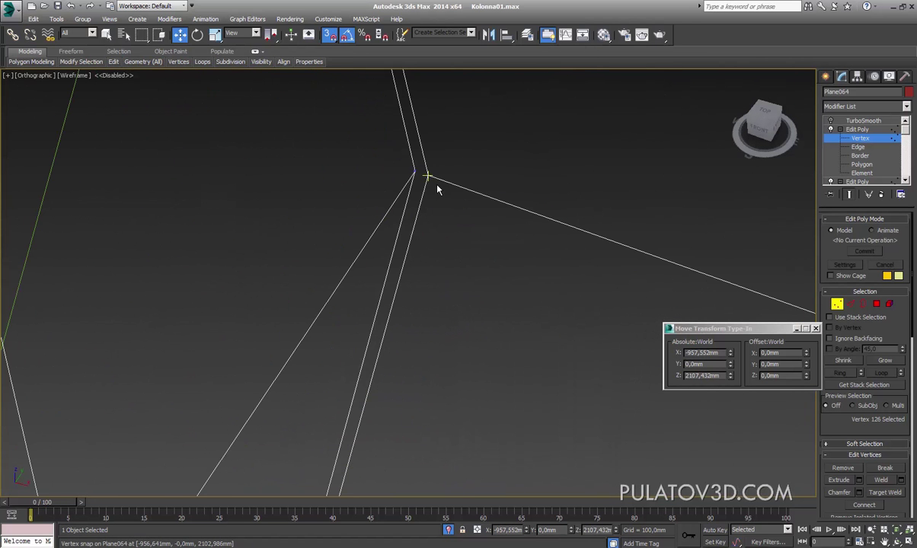
{"action": "left_click_drag", "start_coordinate": [411, 173], "coordinate": [421, 180]}
{"action": "scroll", "coordinate": [465, 281], "scroll_direction": "up", "scroll_amount": 1}
{"action": "scroll", "coordinate": [430, 307], "scroll_direction": "up", "scroll_amount": 2}
{"action": "scroll", "coordinate": [467, 274], "scroll_direction": "up", "scroll_amount": 2}
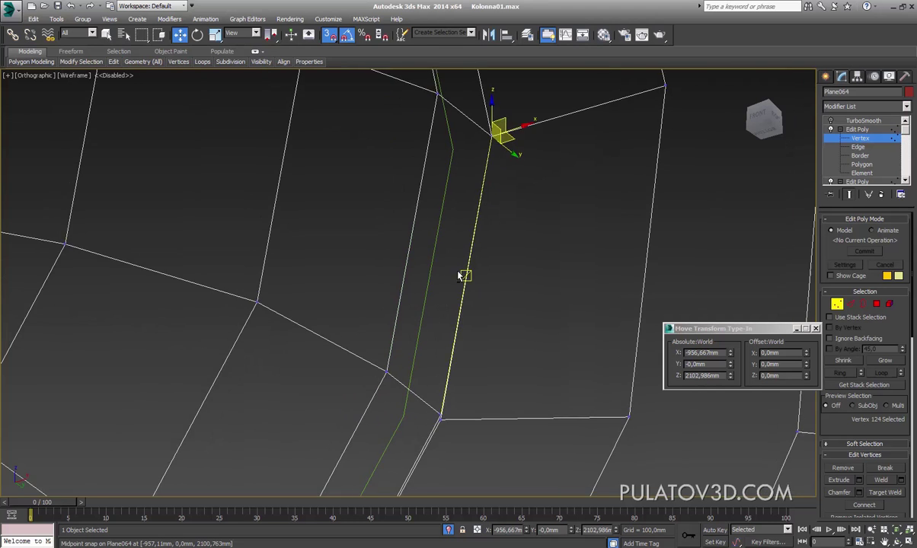
{"action": "scroll", "coordinate": [452, 305], "scroll_direction": "up", "scroll_amount": 2}
{"action": "scroll", "coordinate": [452, 304], "scroll_direction": "up", "scroll_amount": 2}
{"action": "left_click_drag", "start_coordinate": [473, 360], "coordinate": [467, 352]}
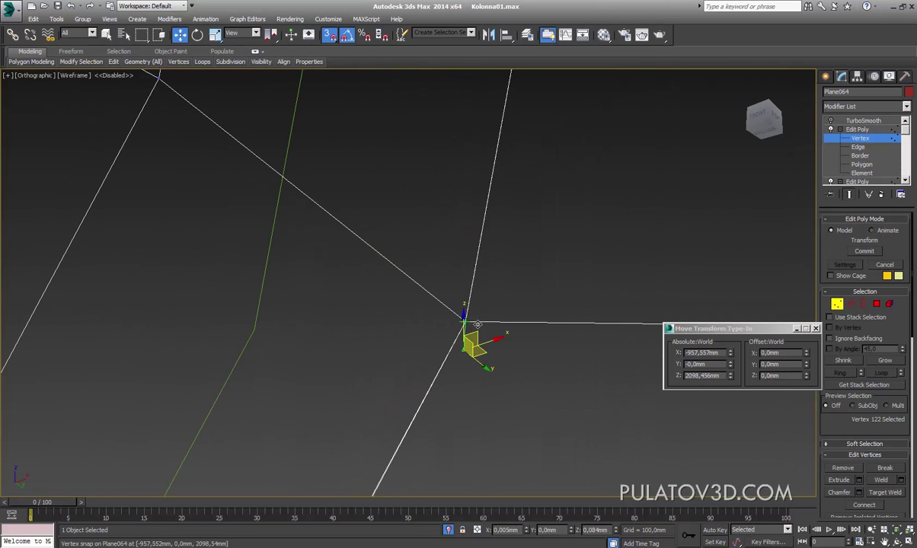
{"action": "scroll", "coordinate": [457, 320], "scroll_direction": "down", "scroll_amount": 2}
{"action": "scroll", "coordinate": [441, 321], "scroll_direction": "down", "scroll_amount": 2}
{"action": "scroll", "coordinate": [474, 241], "scroll_direction": "up", "scroll_amount": 3}
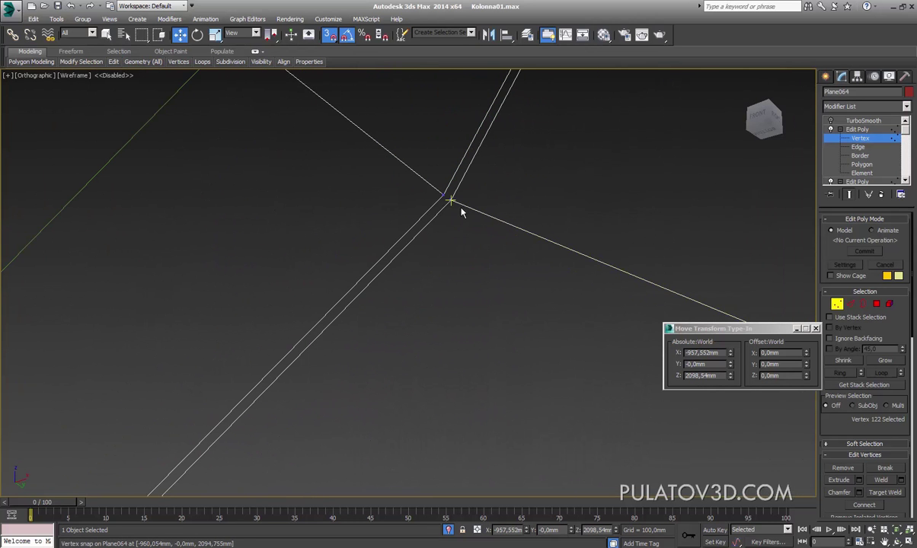
{"action": "left_click", "coordinate": [454, 204]}
{"action": "scroll", "coordinate": [434, 225], "scroll_direction": "up", "scroll_amount": 4}
{"action": "scroll", "coordinate": [354, 388], "scroll_direction": "up", "scroll_amount": 2}
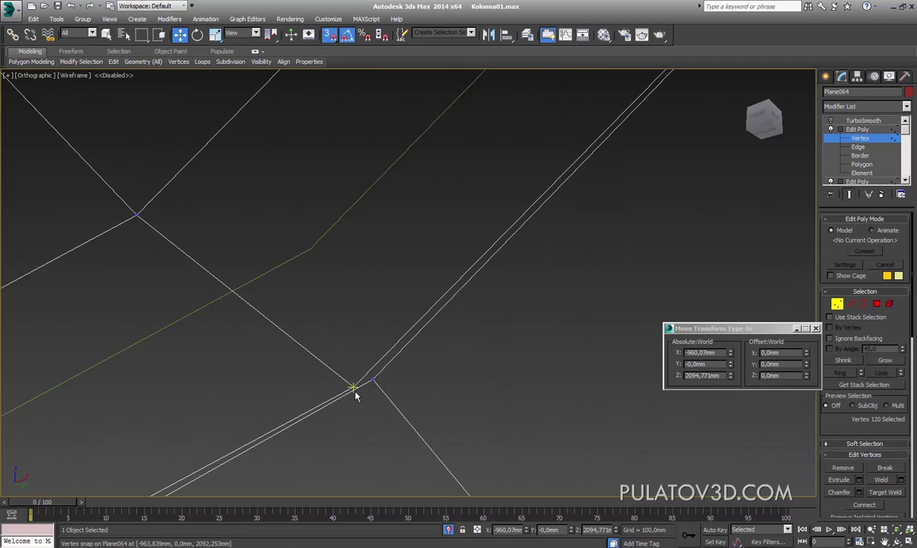
{"action": "scroll", "coordinate": [399, 381], "scroll_direction": "up", "scroll_amount": 2}
{"action": "left_click", "coordinate": [393, 382]}
{"action": "scroll", "coordinate": [366, 381], "scroll_direction": "down", "scroll_amount": 2}
{"action": "scroll", "coordinate": [351, 342], "scroll_direction": "down", "scroll_amount": 3}
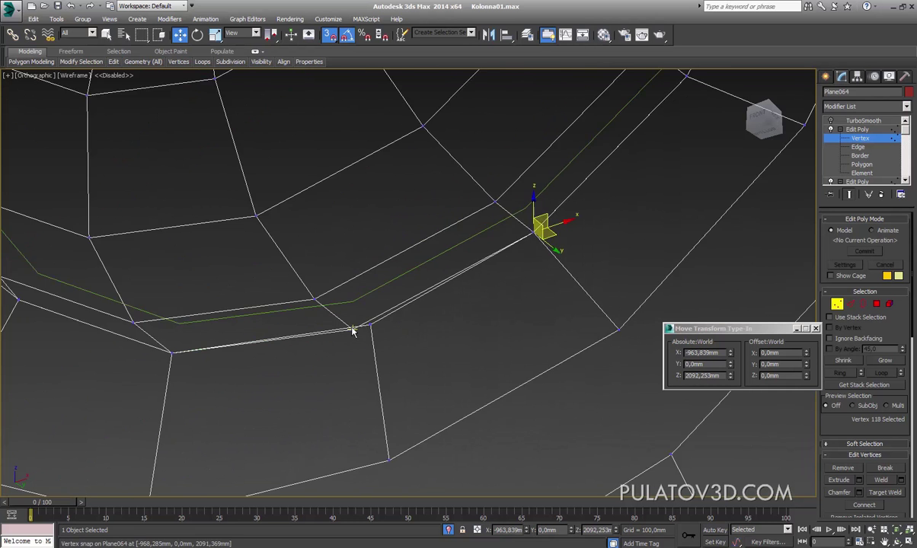
{"action": "scroll", "coordinate": [415, 326], "scroll_direction": "up", "scroll_amount": 3}
{"action": "scroll", "coordinate": [358, 318], "scroll_direction": "down", "scroll_amount": 3}
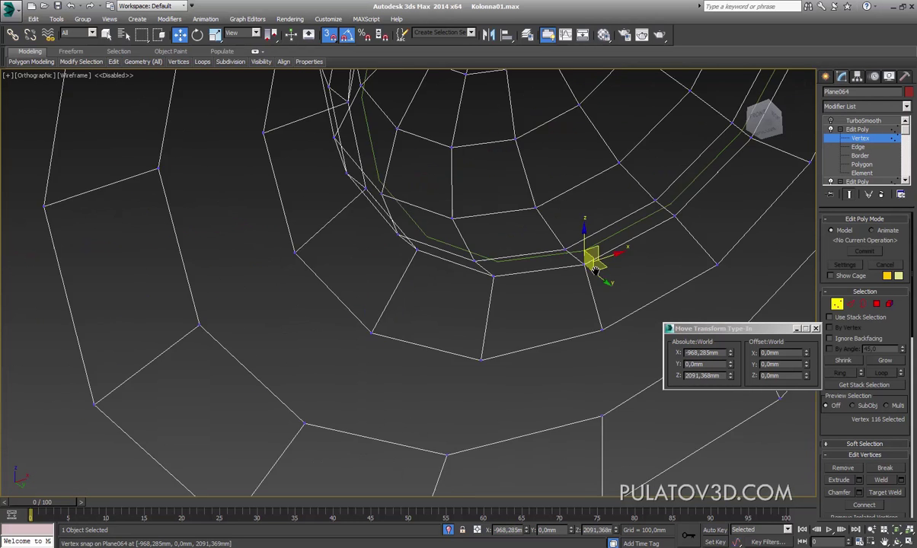
{"action": "scroll", "coordinate": [530, 288], "scroll_direction": "up", "scroll_amount": 2}
{"action": "scroll", "coordinate": [531, 305], "scroll_direction": "up", "scroll_amount": 2}
{"action": "scroll", "coordinate": [506, 268], "scroll_direction": "up", "scroll_amount": 2}
{"action": "scroll", "coordinate": [485, 241], "scroll_direction": "up", "scroll_amount": 1}
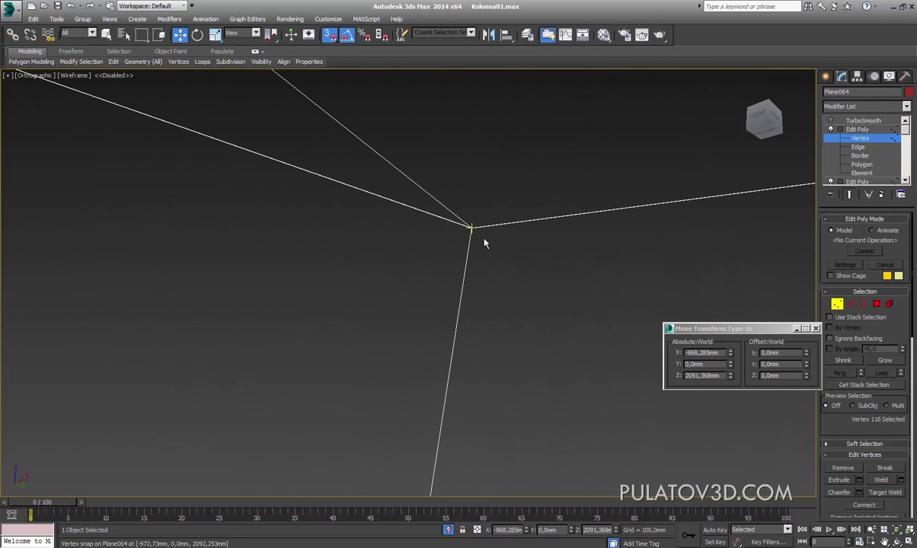
{"action": "scroll", "coordinate": [471, 236], "scroll_direction": "up", "scroll_amount": 3}
{"action": "scroll", "coordinate": [467, 248], "scroll_direction": "down", "scroll_amount": 2}
{"action": "scroll", "coordinate": [487, 244], "scroll_direction": "down", "scroll_amount": 2}
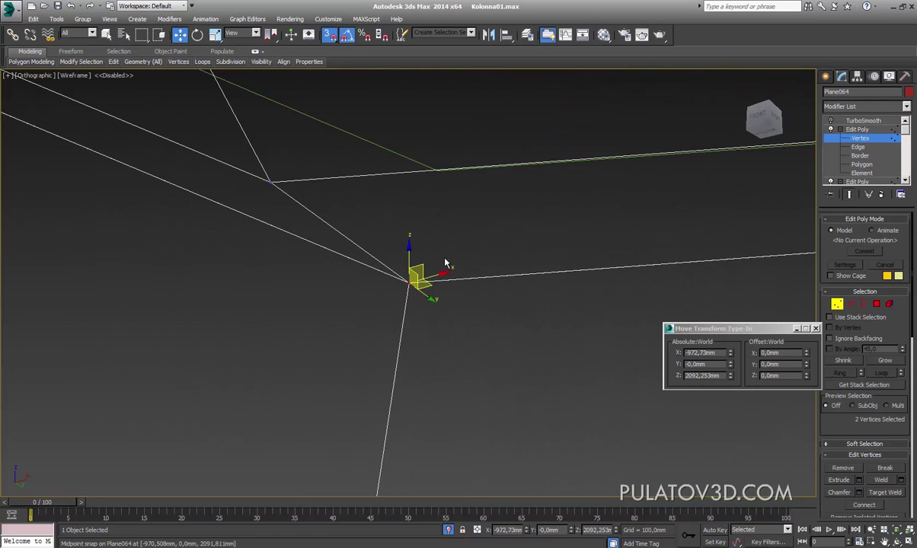
{"action": "scroll", "coordinate": [477, 215], "scroll_direction": "down", "scroll_amount": 2}
{"action": "scroll", "coordinate": [642, 327], "scroll_direction": "down", "scroll_amount": 3}
{"action": "scroll", "coordinate": [575, 318], "scroll_direction": "up", "scroll_amount": 2}
{"action": "scroll", "coordinate": [596, 321], "scroll_direction": "up", "scroll_amount": 2}
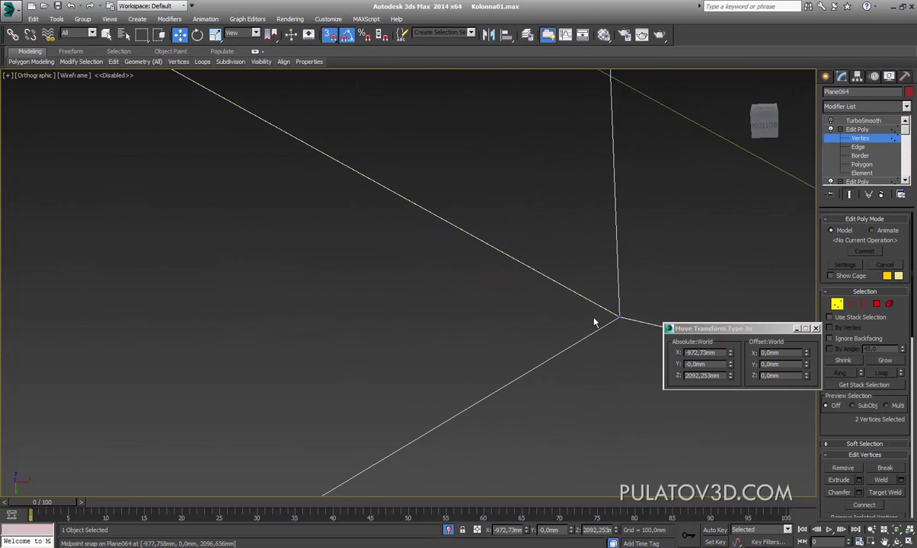
{"action": "scroll", "coordinate": [417, 285], "scroll_direction": "down", "scroll_amount": 4}
{"action": "scroll", "coordinate": [438, 274], "scroll_direction": "down", "scroll_amount": 3}
{"action": "middle_click_drag", "start_coordinate": [438, 274], "coordinate": [440, 316], "text": "alt"}
Step: Select all vertices and weld them, reducing the mesh from 234 to 218 vertices
{"action": "key", "text": "ctrl+a"}
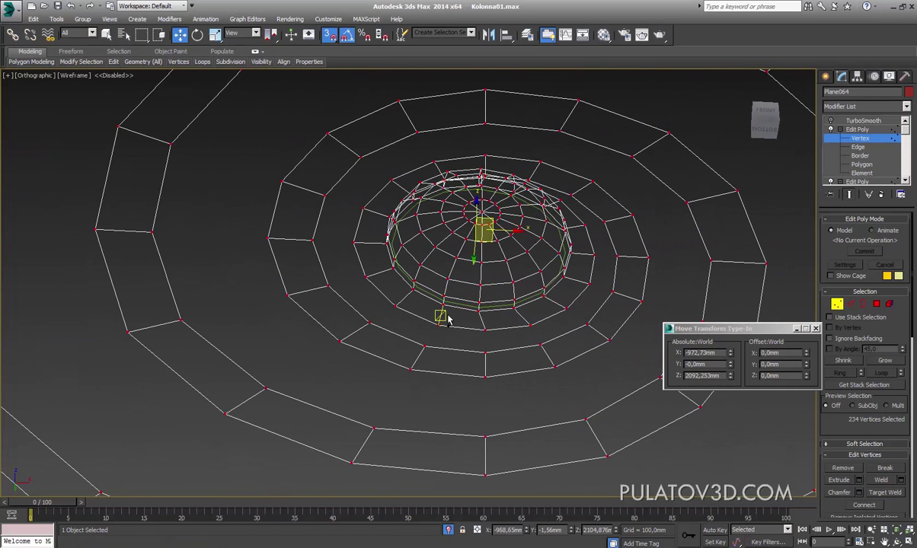
{"action": "left_click", "coordinate": [901, 480]}
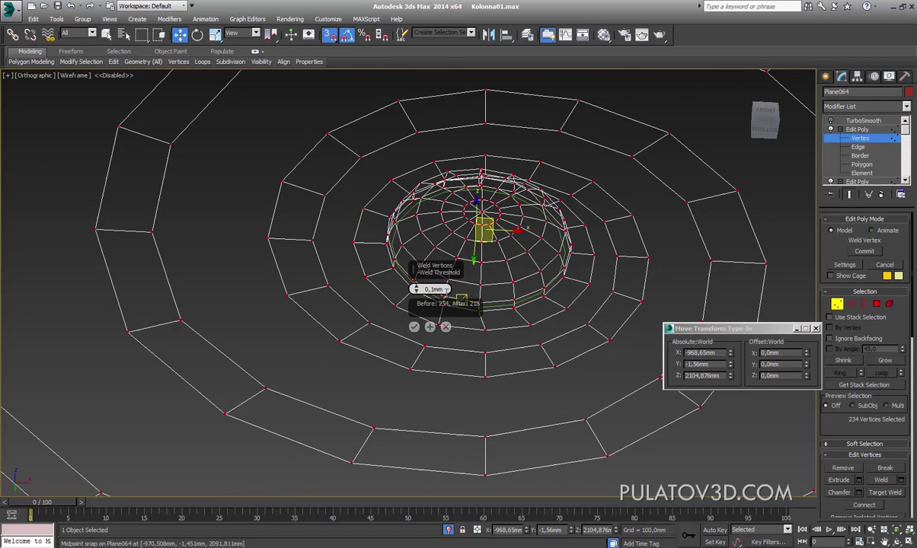
{"action": "left_click", "coordinate": [416, 323]}
Step: Leave Vertex level, return to TurboSmooth, deselect the band and switch to shaded display
{"action": "middle_click_drag", "start_coordinate": [415, 320], "coordinate": [501, 353], "text": "alt"}
{"action": "key", "text": "1"}
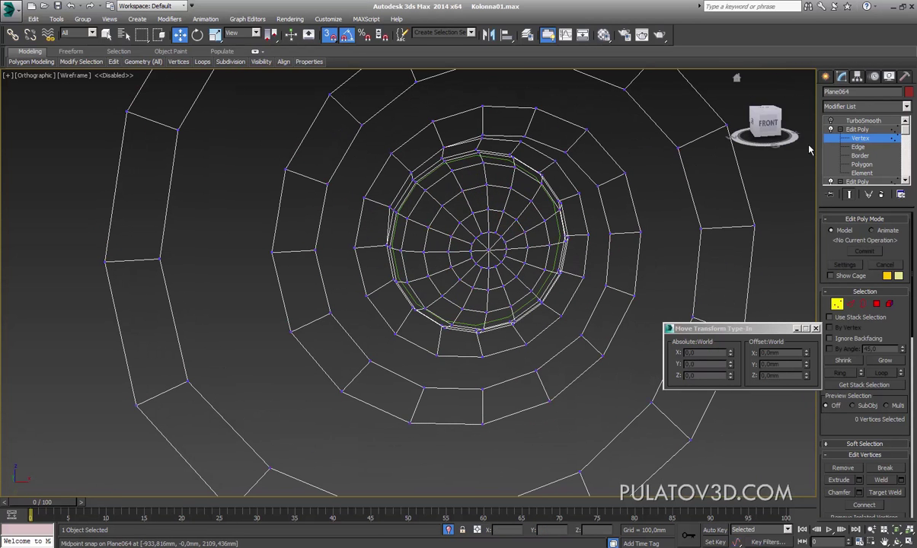
{"action": "left_click", "coordinate": [853, 121]}
{"action": "left_click", "coordinate": [729, 225]}
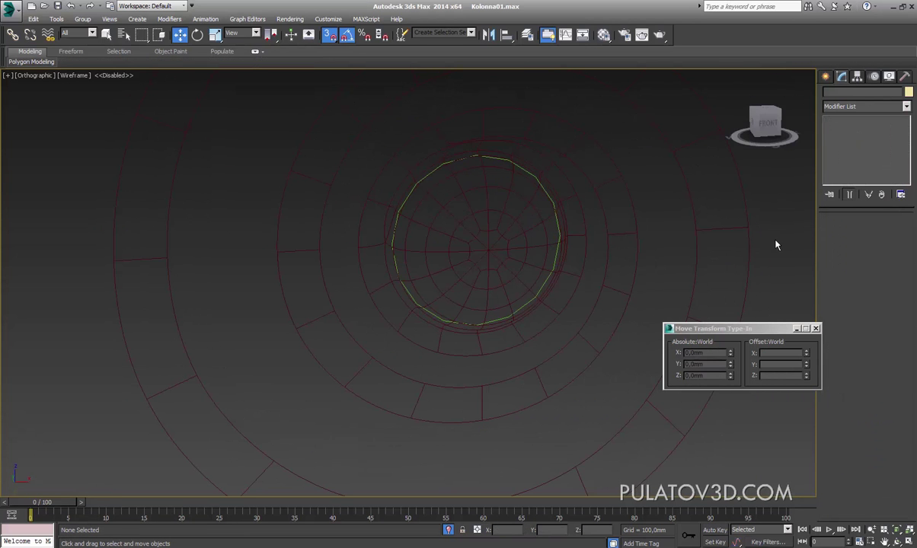
{"action": "middle_click_drag", "start_coordinate": [729, 225], "coordinate": [592, 226], "text": "alt"}
{"action": "key", "text": "F3"}
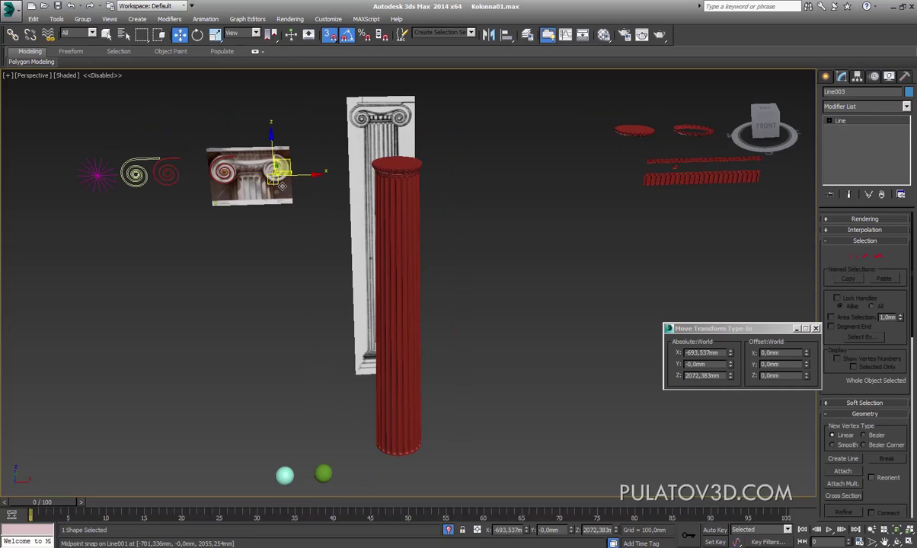
{"action": "middle_click_drag", "start_coordinate": [277, 269], "coordinate": [280, 266], "text": "alt"}
{"action": "scroll", "coordinate": [381, 263], "scroll_direction": "down", "scroll_amount": 8}
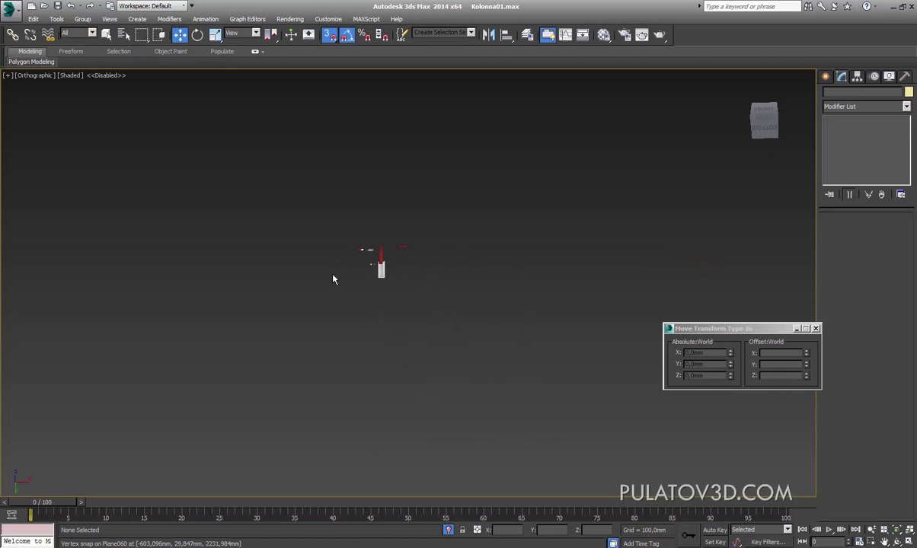
{"action": "key", "text": "z"}
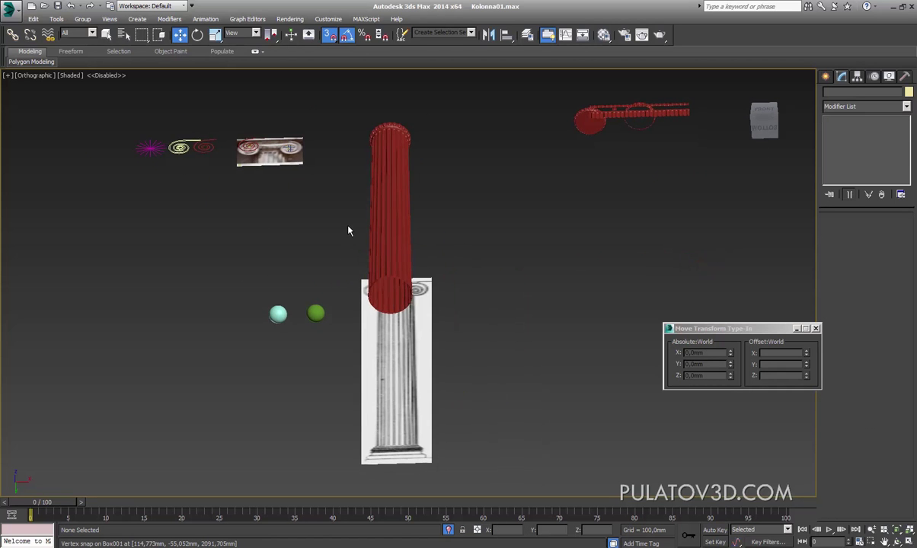
{"action": "middle_click_drag", "start_coordinate": [348, 226], "coordinate": [379, 246], "text": "alt"}
{"action": "middle_click_drag", "start_coordinate": [329, 260], "coordinate": [411, 343]}
{"action": "key", "text": "p"}
{"action": "scroll", "coordinate": [390, 259], "scroll_direction": "up", "scroll_amount": 5}
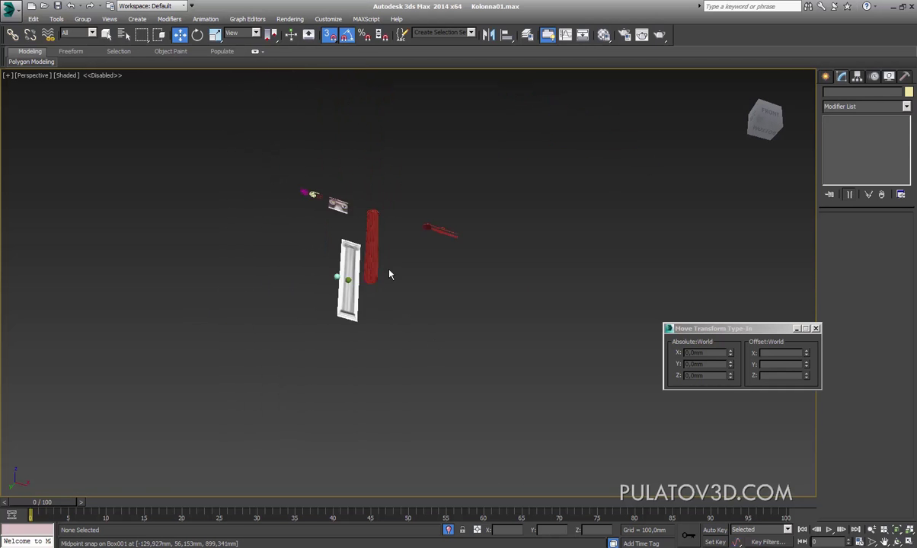
{"action": "scroll", "coordinate": [396, 305], "scroll_direction": "up", "scroll_amount": 4}
{"action": "scroll", "coordinate": [403, 358], "scroll_direction": "up", "scroll_amount": 2}
{"action": "scroll", "coordinate": [402, 359], "scroll_direction": "up", "scroll_amount": 3}
{"action": "scroll", "coordinate": [436, 321], "scroll_direction": "up", "scroll_amount": 3}
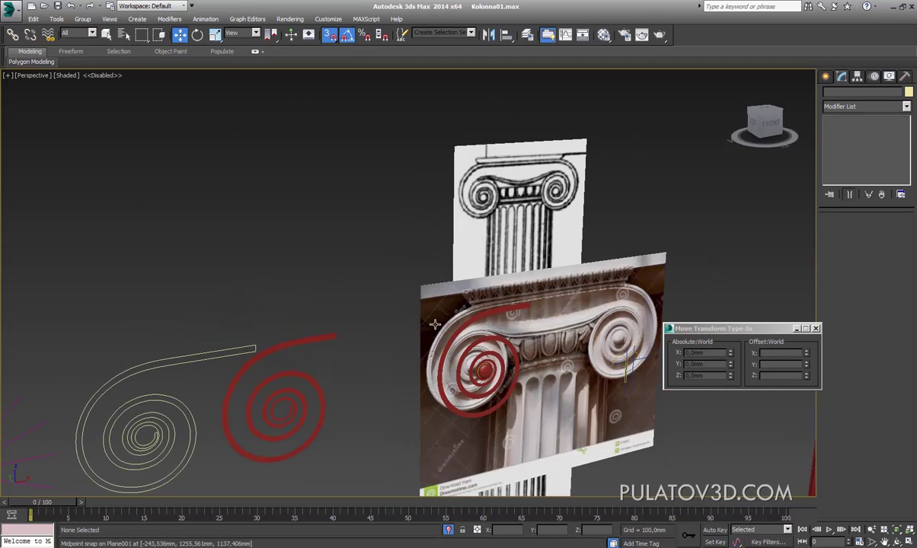
{"action": "scroll", "coordinate": [495, 328], "scroll_direction": "up", "scroll_amount": 3}
{"action": "left_click", "coordinate": [556, 338]}
{"action": "key", "text": "z"}
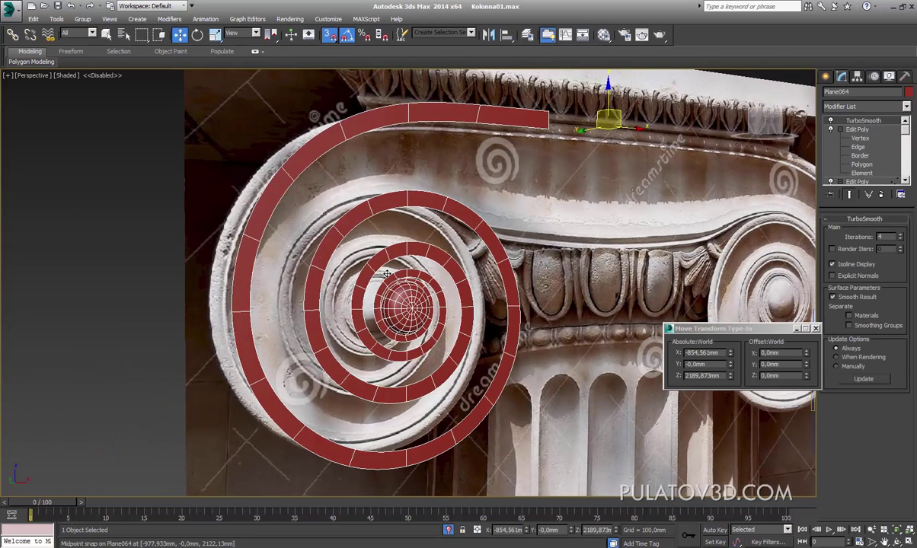
{"action": "left_click", "coordinate": [199, 317]}
{"action": "scroll", "coordinate": [379, 331], "scroll_direction": "up", "scroll_amount": 5}
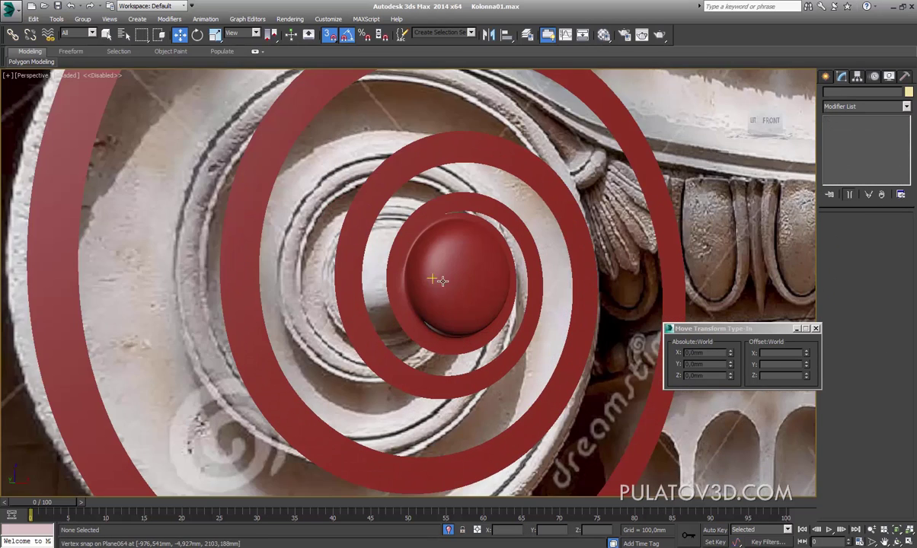
{"action": "key", "text": "F3"}
{"action": "left_click", "coordinate": [431, 241]}
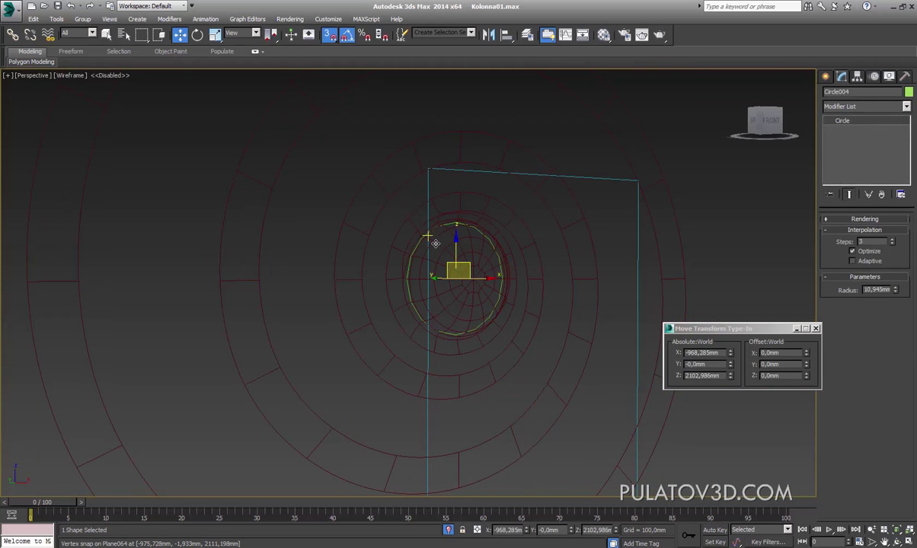
{"action": "left_click", "coordinate": [435, 243]}
{"action": "left_click", "coordinate": [434, 243]}
{"action": "left_click", "coordinate": [435, 241]}
{"action": "left_click", "coordinate": [436, 240]}
{"action": "left_click", "coordinate": [436, 241]}
{"action": "left_click", "coordinate": [436, 241]}
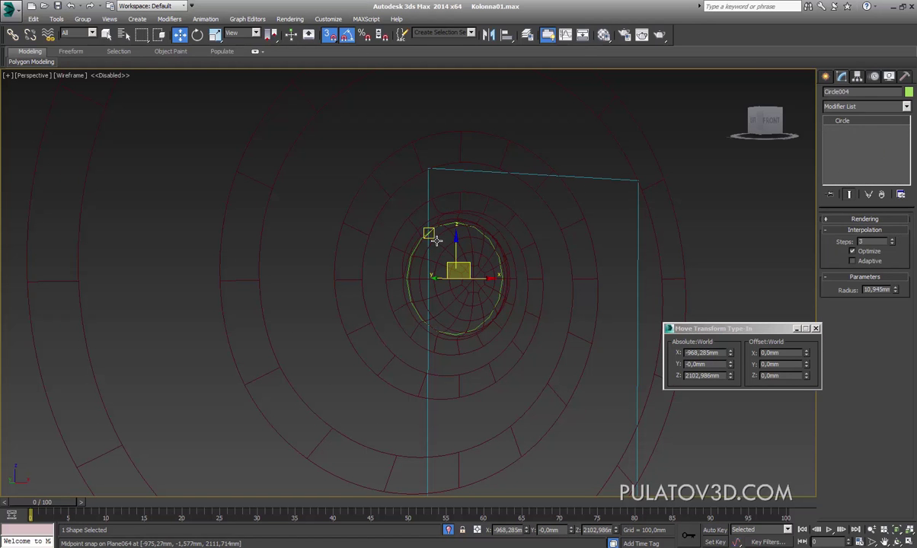
{"action": "left_click", "coordinate": [472, 220]}
{"action": "left_click", "coordinate": [595, 182]}
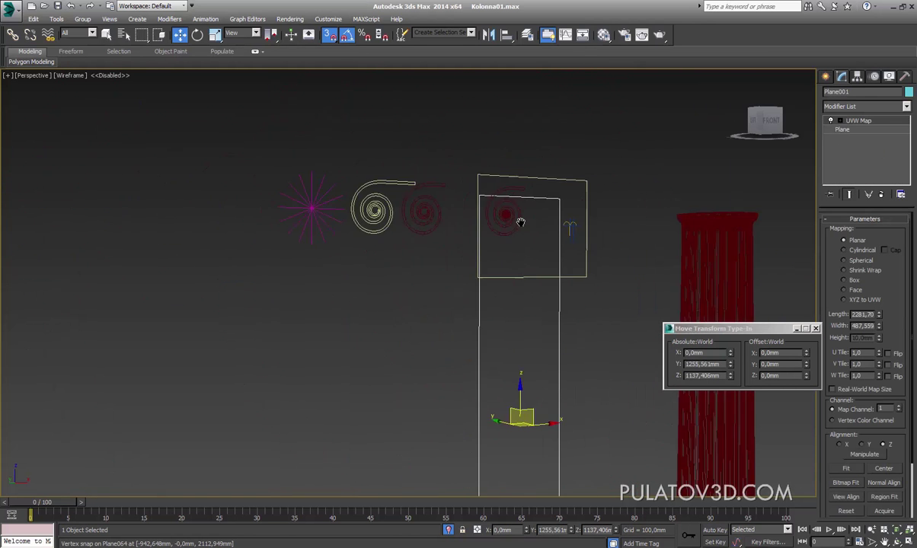
{"action": "key", "text": "shift+z"}
{"action": "left_click", "coordinate": [457, 199]}
{"action": "key", "text": "F3"}
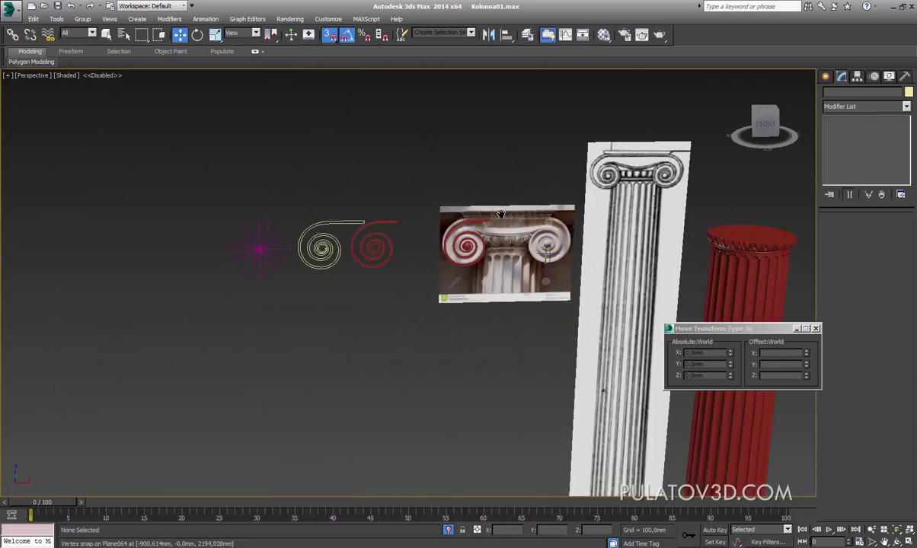
{"action": "scroll", "coordinate": [500, 213], "scroll_direction": "up", "scroll_amount": 5}
{"action": "left_click", "coordinate": [487, 191]}
{"action": "middle_click_drag", "start_coordinate": [487, 191], "coordinate": [483, 160], "text": "alt"}
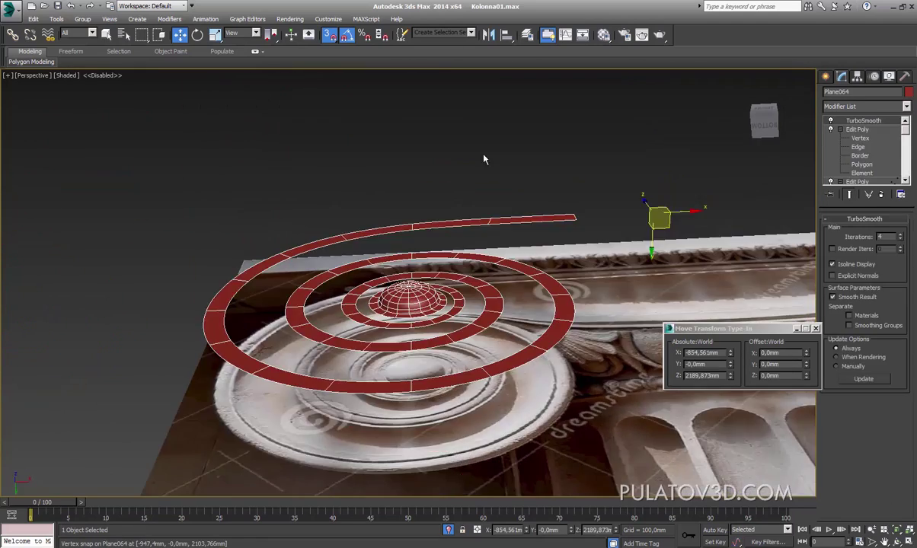
Step: Select Plane064 and show its unsmoothed Edit Poly cage
{"action": "left_click", "coordinate": [483, 159]}
{"action": "scroll", "coordinate": [457, 228], "scroll_direction": "up", "scroll_amount": 3}
{"action": "scroll", "coordinate": [430, 307], "scroll_direction": "up", "scroll_amount": 3}
{"action": "scroll", "coordinate": [455, 288], "scroll_direction": "up", "scroll_amount": 3}
{"action": "scroll", "coordinate": [431, 349], "scroll_direction": "up", "scroll_amount": 3}
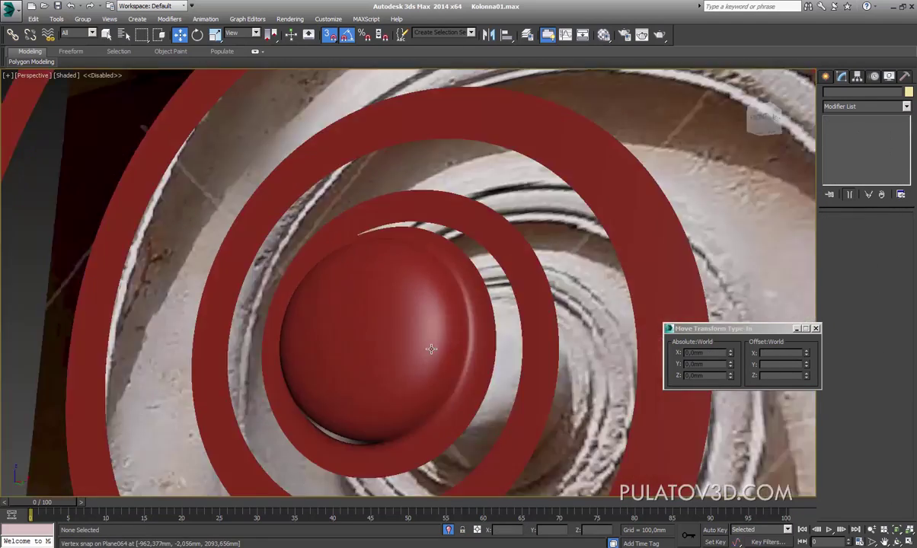
{"action": "mouse_move", "coordinate": [431, 349]}
{"action": "middle_mouse_down", "text": "alt"}
{"action": "mouse_move", "coordinate": [455, 389]}
{"action": "mouse_move", "coordinate": [501, 375]}
{"action": "mouse_move", "coordinate": [503, 356]}
{"action": "mouse_move", "coordinate": [475, 334]}
{"action": "middle_mouse_up", "text": "alt"}
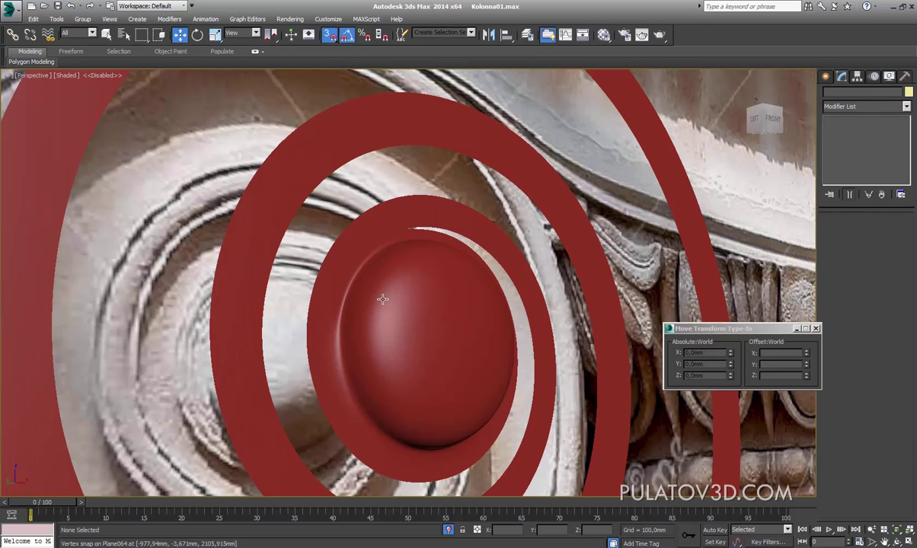
{"action": "left_click", "coordinate": [371, 298]}
{"action": "left_click", "coordinate": [857, 129]}
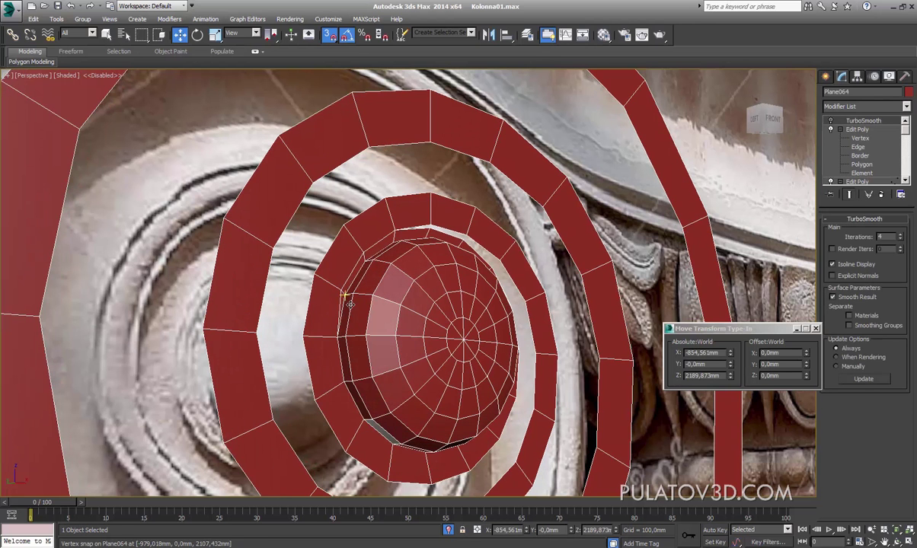
Step: Switch to Edge sub-object level and test-select edges on the spiral band
{"action": "scroll", "coordinate": [343, 335], "scroll_direction": "up", "scroll_amount": 3}
{"action": "scroll", "coordinate": [346, 327], "scroll_direction": "up", "scroll_amount": 3}
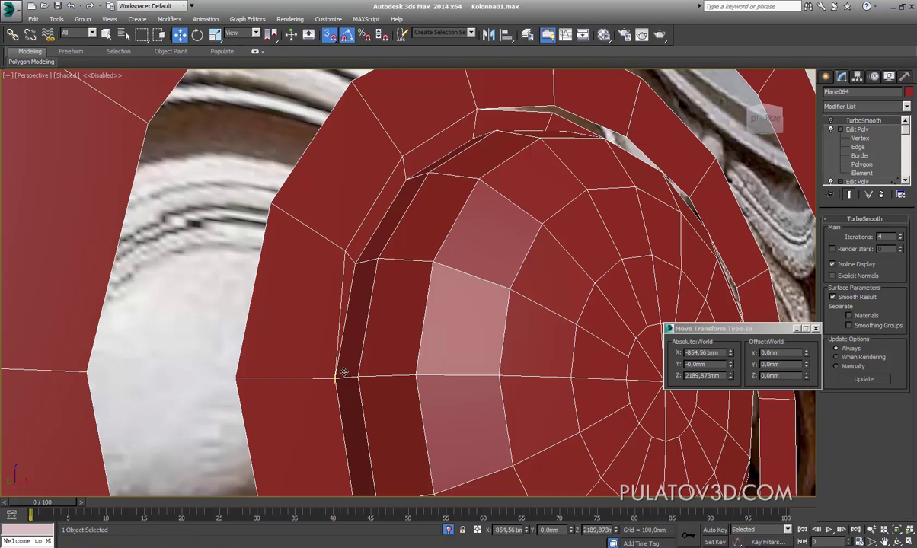
{"action": "scroll", "coordinate": [348, 354], "scroll_direction": "down", "scroll_amount": 2}
{"action": "mouse_move", "coordinate": [348, 354]}
{"action": "middle_mouse_down", "text": "alt"}
{"action": "mouse_move", "coordinate": [378, 328]}
{"action": "mouse_move", "coordinate": [375, 300]}
{"action": "middle_mouse_up", "text": "alt"}
{"action": "scroll", "coordinate": [372, 304], "scroll_direction": "down", "scroll_amount": 5}
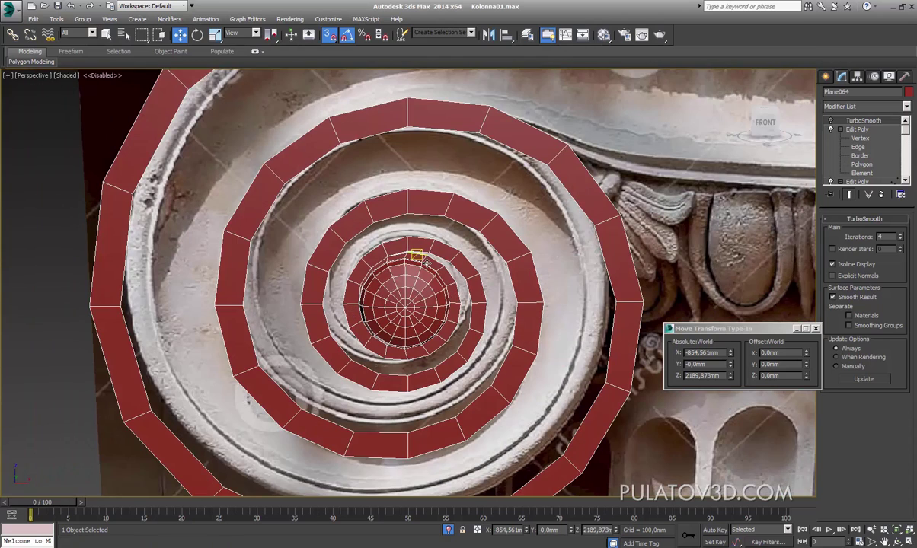
{"action": "left_click", "coordinate": [858, 147]}
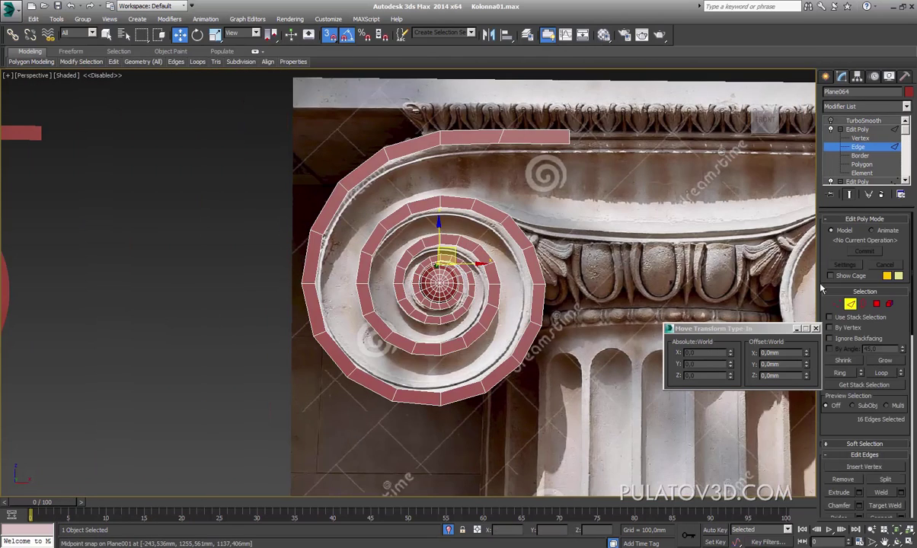
{"action": "left_click", "coordinate": [240, 255]}
{"action": "middle_click_drag", "start_coordinate": [239, 256], "coordinate": [541, 225], "text": "alt"}
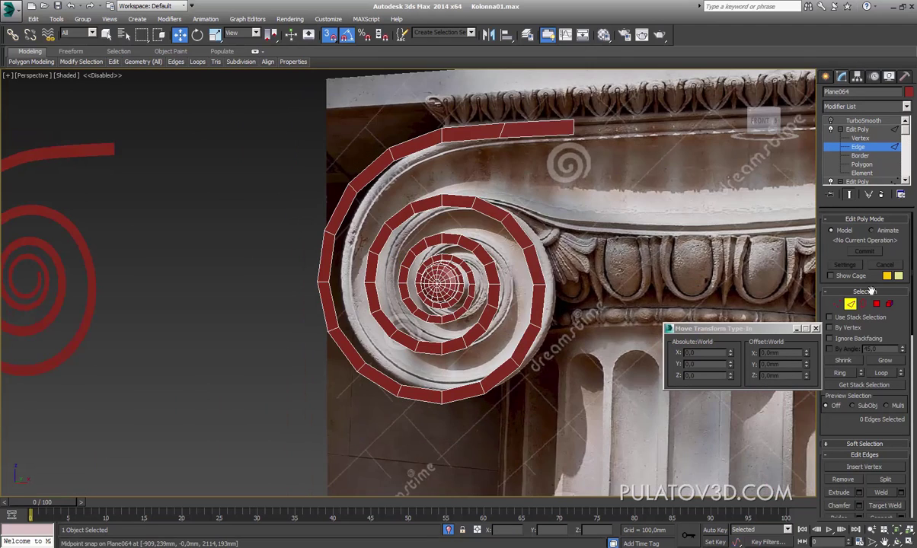
{"action": "scroll", "coordinate": [542, 224], "scroll_direction": "up", "scroll_amount": 5}
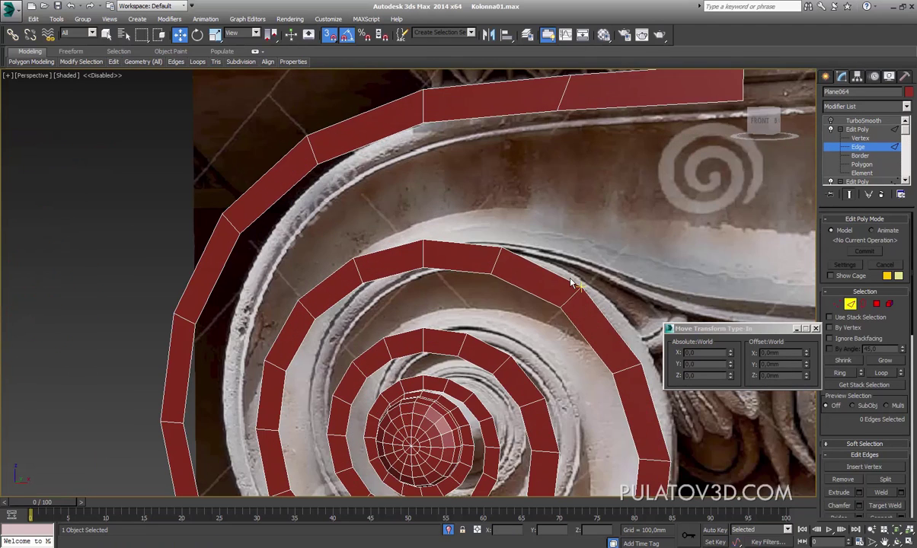
{"action": "left_click", "coordinate": [484, 253]}
{"action": "scroll", "coordinate": [484, 253], "scroll_direction": "down", "scroll_amount": 3}
{"action": "left_click", "coordinate": [489, 114]}
{"action": "middle_click_drag", "start_coordinate": [498, 154], "coordinate": [501, 191]}
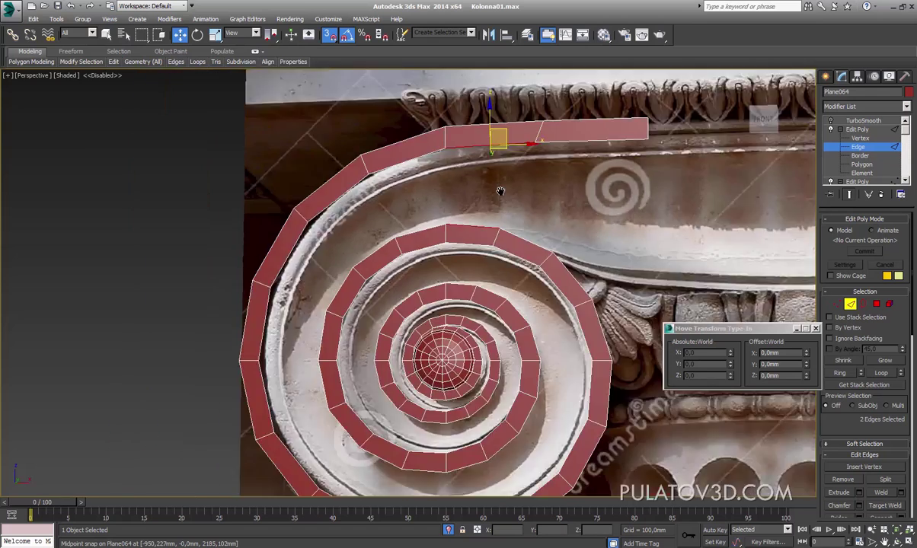
Step: In Front view, frame the spiral cage against the reference capital's left volute
{"action": "key", "text": "f"}
{"action": "scroll", "coordinate": [477, 299], "scroll_direction": "up", "scroll_amount": 5}
{"action": "scroll", "coordinate": [477, 298], "scroll_direction": "down", "scroll_amount": 2}
{"action": "scroll", "coordinate": [418, 244], "scroll_direction": "down", "scroll_amount": 4}
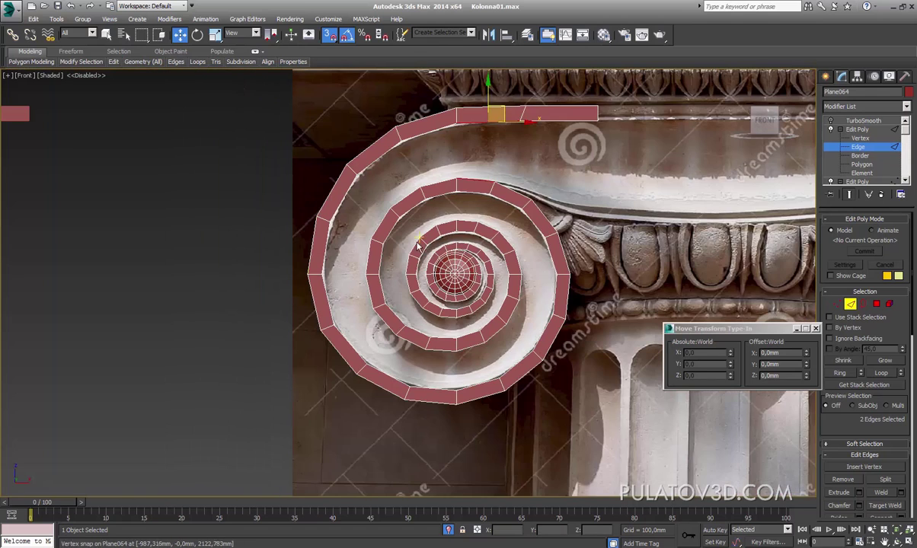
{"action": "left_click", "coordinate": [212, 213]}
{"action": "middle_click_drag", "start_coordinate": [489, 168], "coordinate": [457, 199]}
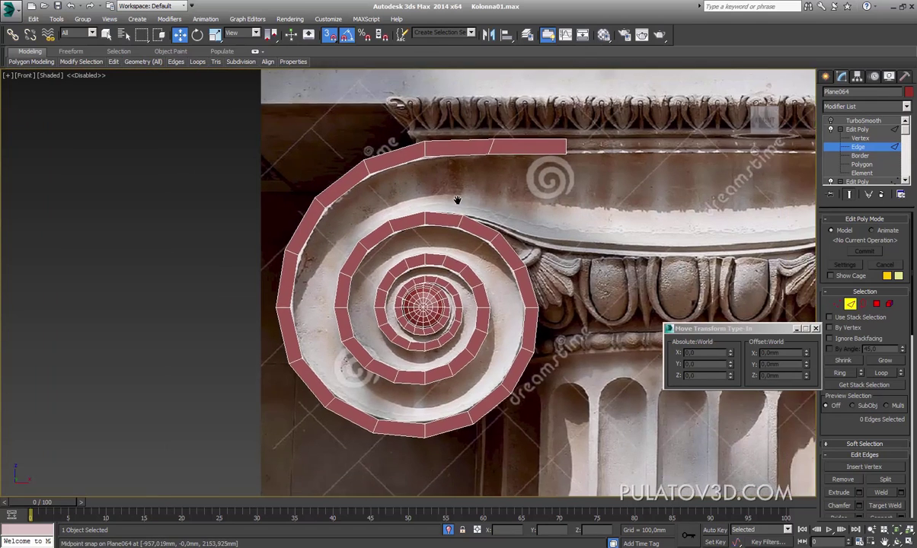
{"action": "scroll", "coordinate": [429, 211], "scroll_direction": "up", "scroll_amount": 3}
{"action": "scroll", "coordinate": [346, 287], "scroll_direction": "up", "scroll_amount": 1}
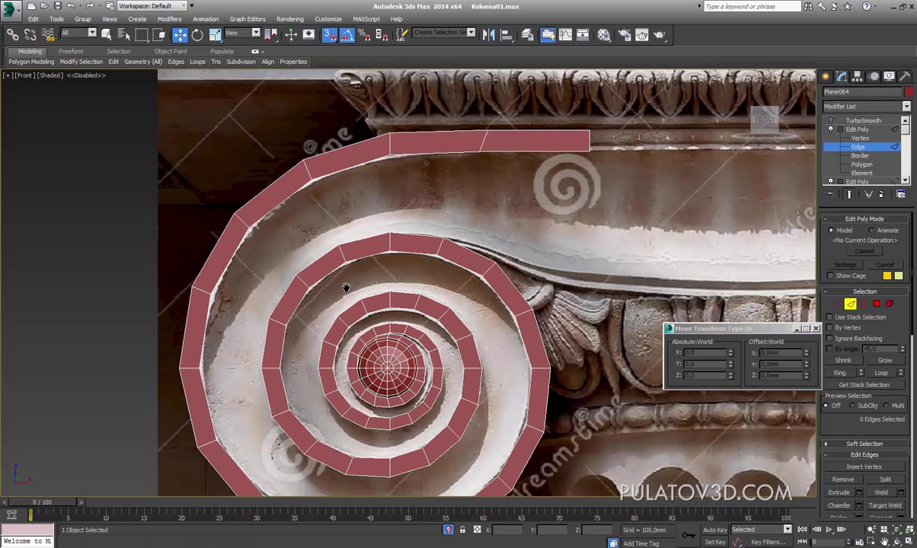
{"action": "middle_click_drag", "start_coordinate": [345, 287], "coordinate": [386, 248]}
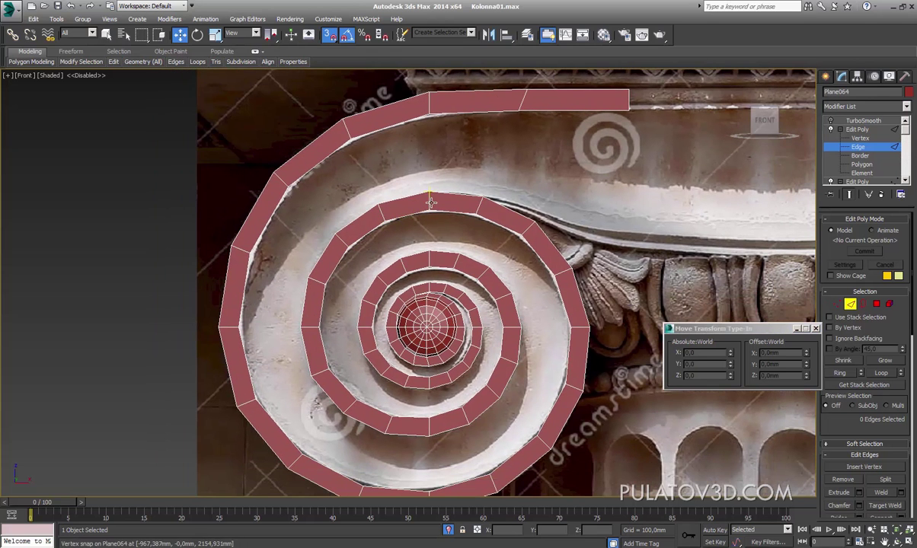
{"action": "scroll", "coordinate": [452, 199], "scroll_direction": "up", "scroll_amount": 2}
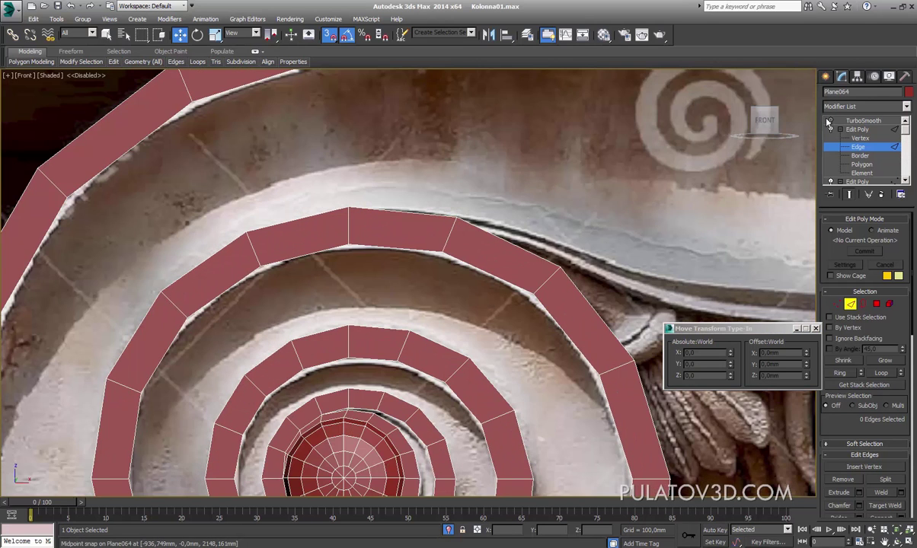
{"action": "scroll", "coordinate": [396, 252], "scroll_direction": "down", "scroll_amount": 1}
{"action": "middle_click_drag", "start_coordinate": [613, 198], "coordinate": [501, 198]}
{"action": "scroll", "coordinate": [310, 188], "scroll_direction": "down", "scroll_amount": 1}
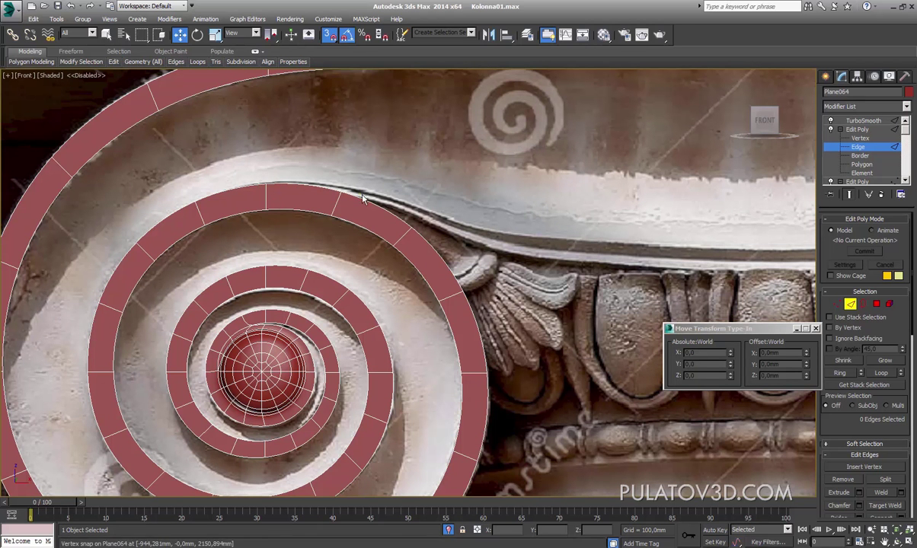
{"action": "middle_click_drag", "start_coordinate": [502, 231], "coordinate": [394, 230]}
{"action": "scroll", "coordinate": [443, 235], "scroll_direction": "down", "scroll_amount": 2}
{"action": "scroll", "coordinate": [443, 234], "scroll_direction": "down", "scroll_amount": 1}
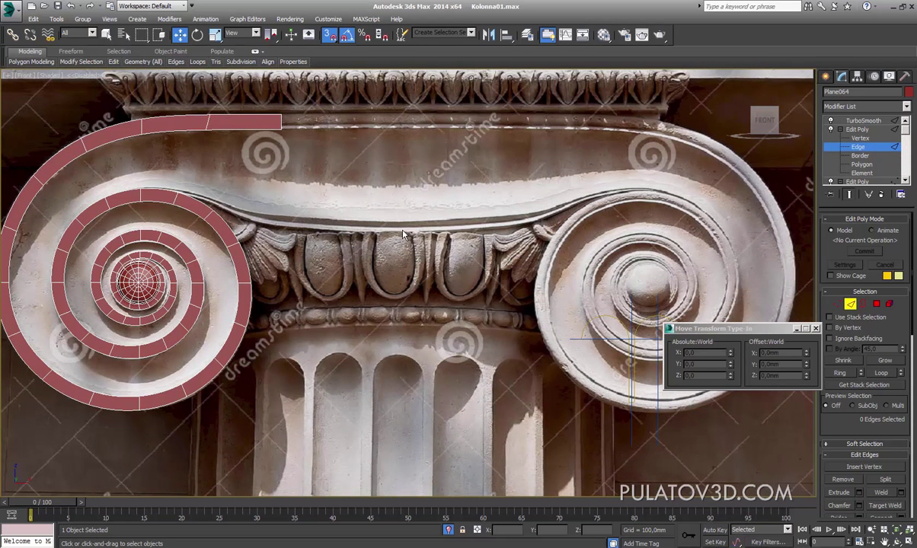
{"action": "mouse_move", "coordinate": [403, 234]}
{"action": "middle_mouse_down"}
{"action": "mouse_move", "coordinate": [358, 219]}
{"action": "mouse_move", "coordinate": [321, 183]}
{"action": "middle_mouse_up"}
{"action": "scroll", "coordinate": [407, 257], "scroll_direction": "up", "scroll_amount": 3}
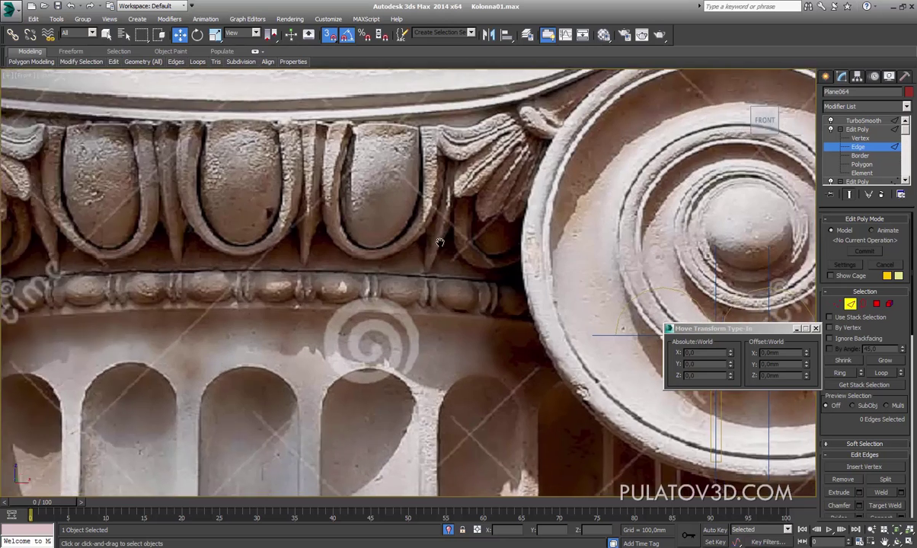
{"action": "middle_click_drag", "start_coordinate": [555, 348], "coordinate": [418, 309]}
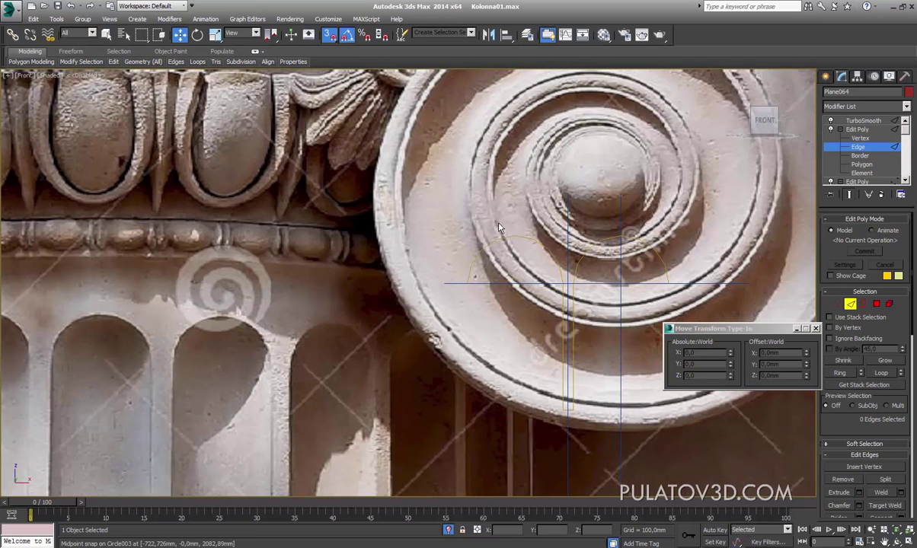
{"action": "scroll", "coordinate": [434, 295], "scroll_direction": "down", "scroll_amount": 2}
{"action": "middle_click_drag", "start_coordinate": [434, 295], "coordinate": [457, 327]}
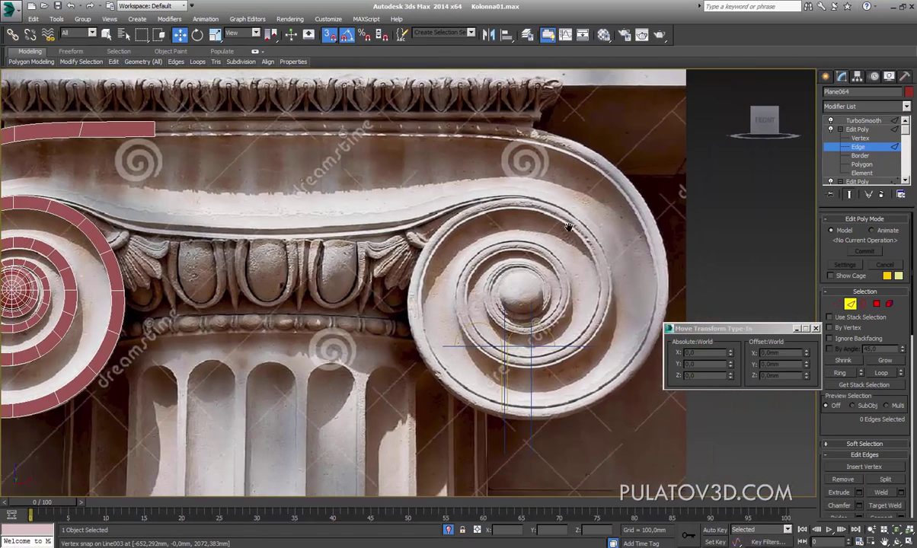
{"action": "scroll", "coordinate": [464, 208], "scroll_direction": "up", "scroll_amount": 3}
{"action": "middle_click_drag", "start_coordinate": [465, 209], "coordinate": [727, 227]}
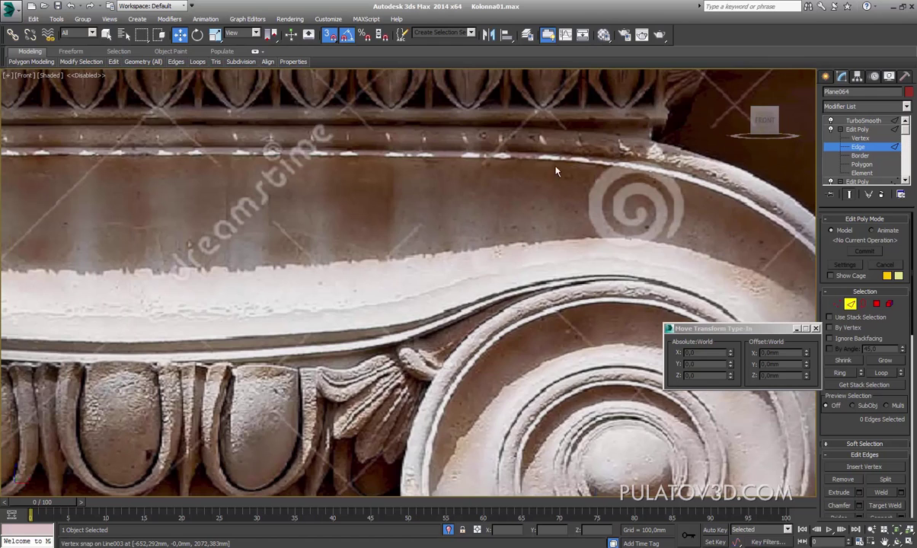
{"action": "scroll", "coordinate": [556, 171], "scroll_direction": "down", "scroll_amount": 2}
{"action": "scroll", "coordinate": [556, 171], "scroll_direction": "down", "scroll_amount": 2}
{"action": "mouse_move", "coordinate": [381, 206]}
{"action": "middle_mouse_down"}
{"action": "mouse_move", "coordinate": [360, 179]}
{"action": "mouse_move", "coordinate": [384, 184]}
{"action": "middle_mouse_up"}
{"action": "scroll", "coordinate": [502, 273], "scroll_direction": "up", "scroll_amount": 2}
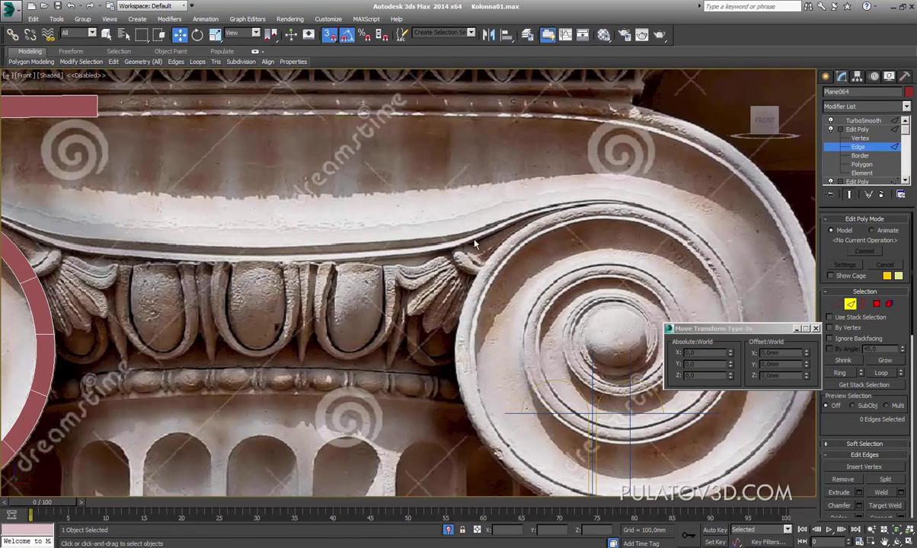
{"action": "scroll", "coordinate": [225, 259], "scroll_direction": "down", "scroll_amount": 1}
{"action": "mouse_move", "coordinate": [226, 258]}
{"action": "middle_mouse_down"}
{"action": "mouse_move", "coordinate": [238, 256]}
{"action": "mouse_move", "coordinate": [229, 252]}
{"action": "middle_mouse_up"}
{"action": "middle_click_drag", "start_coordinate": [474, 254], "coordinate": [508, 220]}
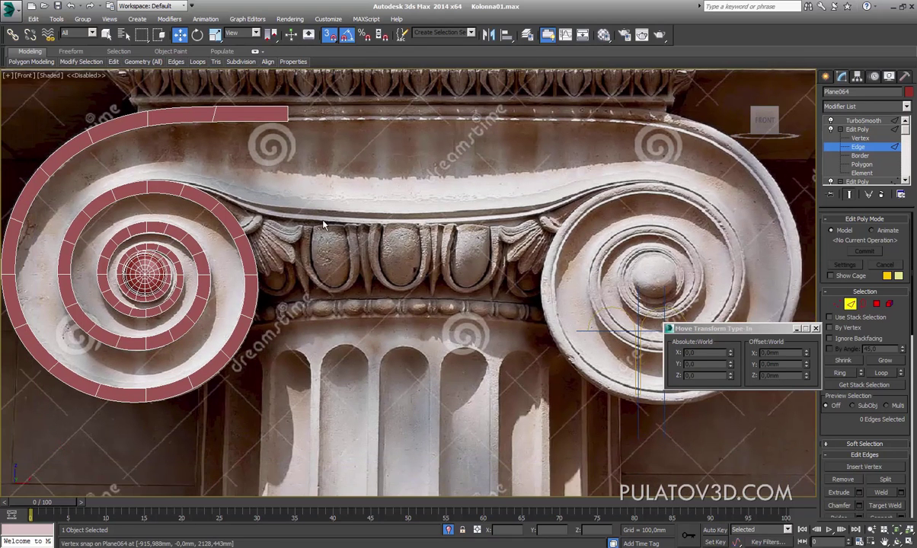
{"action": "middle_click_drag", "start_coordinate": [324, 224], "coordinate": [419, 242]}
{"action": "scroll", "coordinate": [343, 229], "scroll_direction": "up", "scroll_amount": 3}
Step: Centre the spiral's rings and toggle its smoothing off and on to compare
{"action": "middle_click_drag", "start_coordinate": [355, 229], "coordinate": [428, 266]}
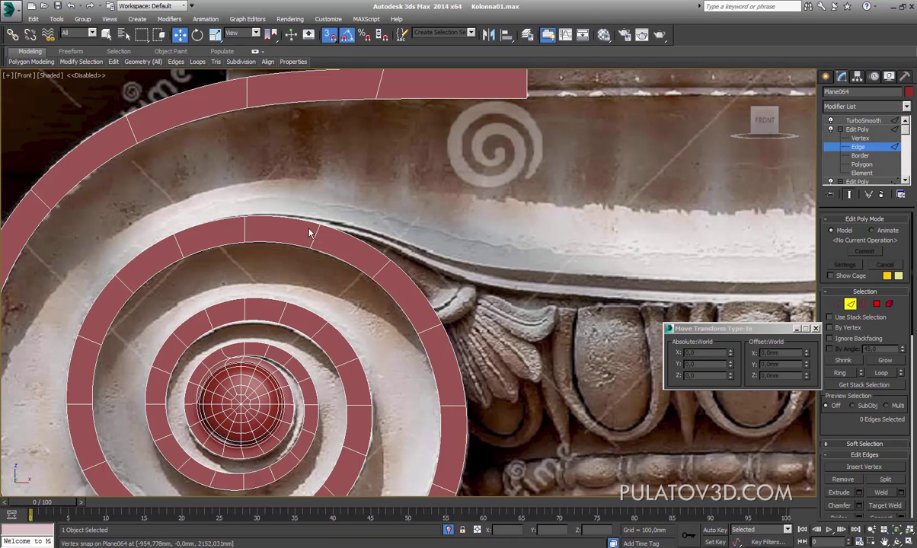
{"action": "middle_click_drag", "start_coordinate": [245, 234], "coordinate": [271, 237]}
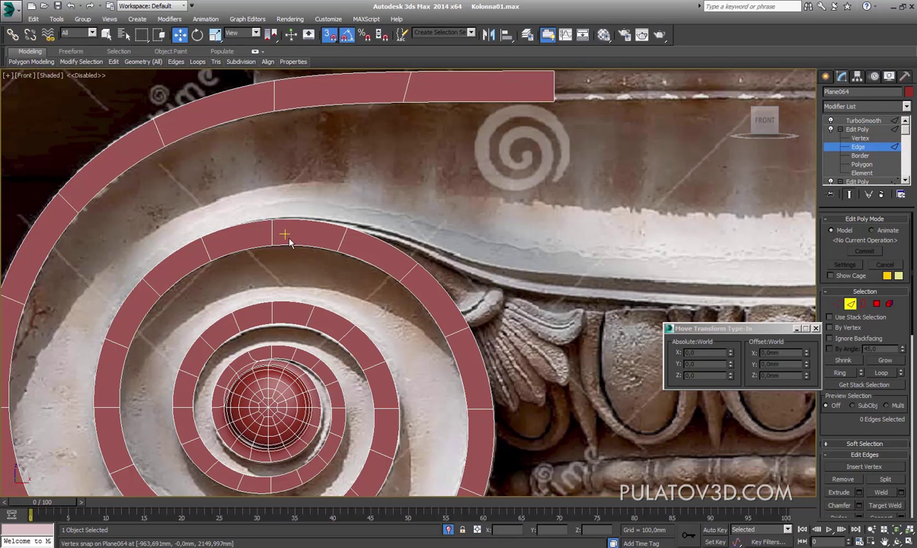
{"action": "left_click", "coordinate": [832, 121]}
{"action": "left_click", "coordinate": [832, 121]}
{"action": "middle_click_drag", "start_coordinate": [348, 245], "coordinate": [358, 239]}
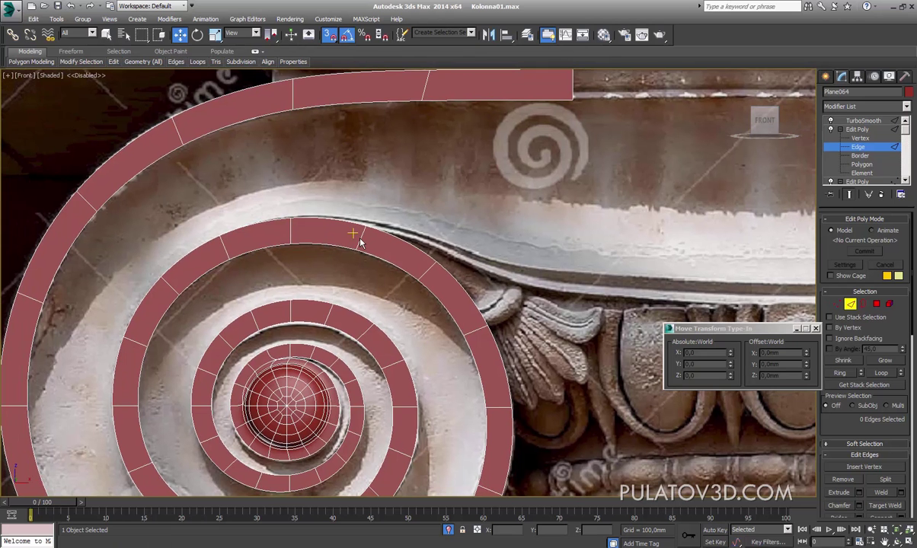
{"action": "scroll", "coordinate": [360, 243], "scroll_direction": "down", "scroll_amount": 3}
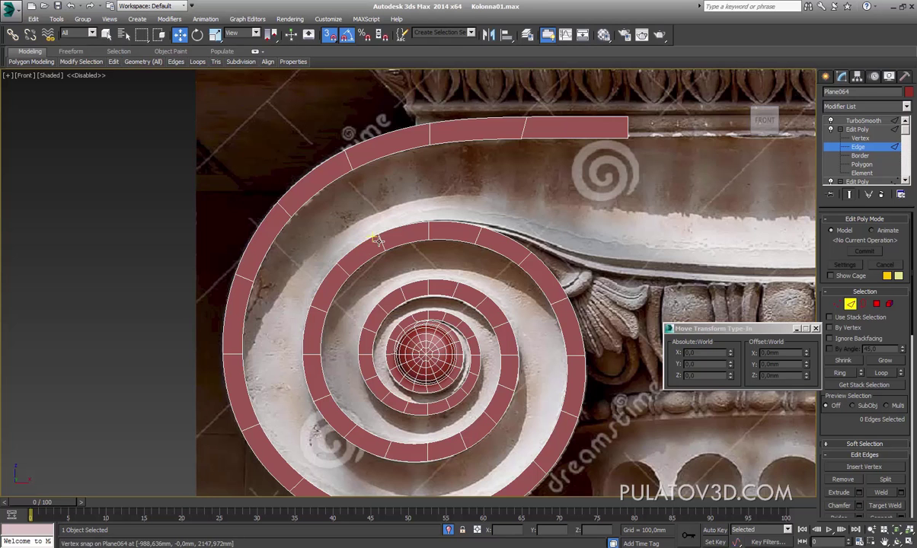
{"action": "middle_click_drag", "start_coordinate": [387, 244], "coordinate": [390, 244]}
{"action": "scroll", "coordinate": [390, 244], "scroll_direction": "up", "scroll_amount": 3}
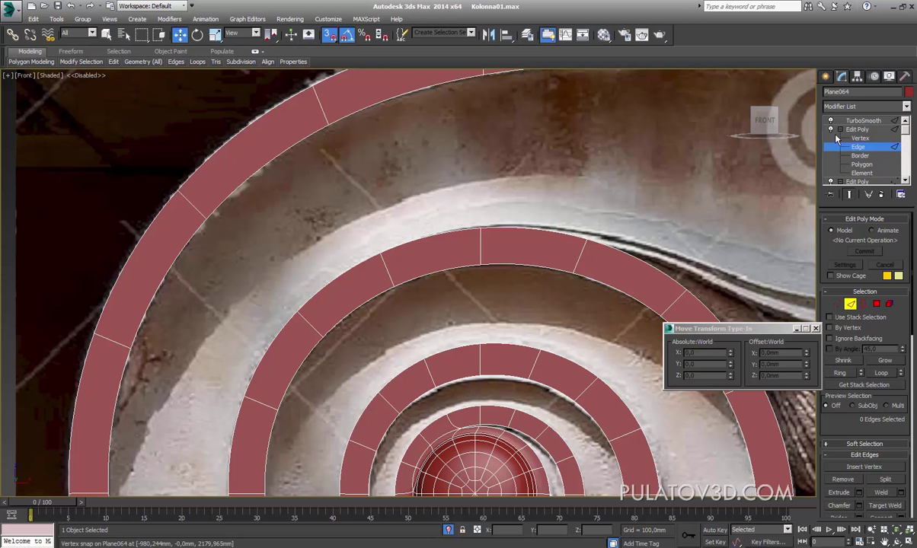
Step: Show the raw unsmoothed cage and pick the first edges on the upper and outer rings
{"action": "key", "text": "ctrl+q"}
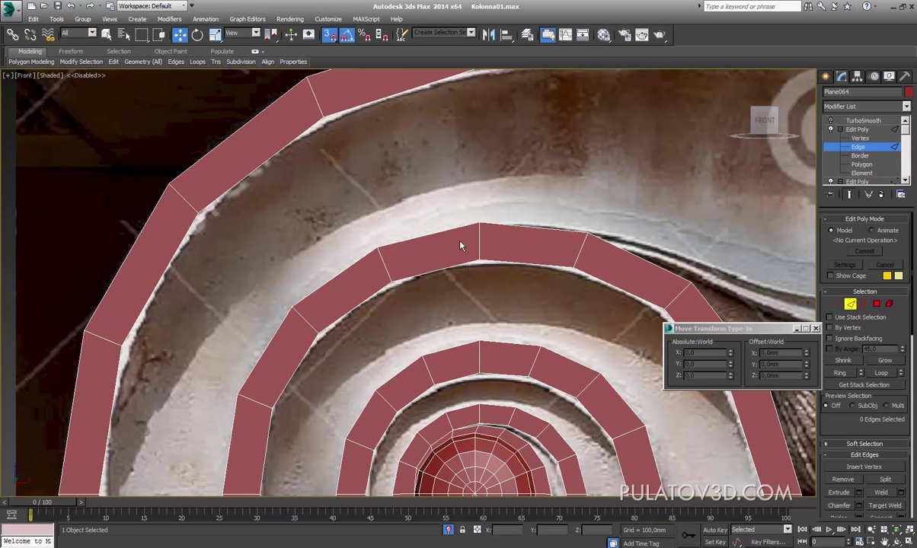
{"action": "left_click", "coordinate": [429, 235]}
{"action": "left_click", "coordinate": [399, 94], "text": "ctrl"}
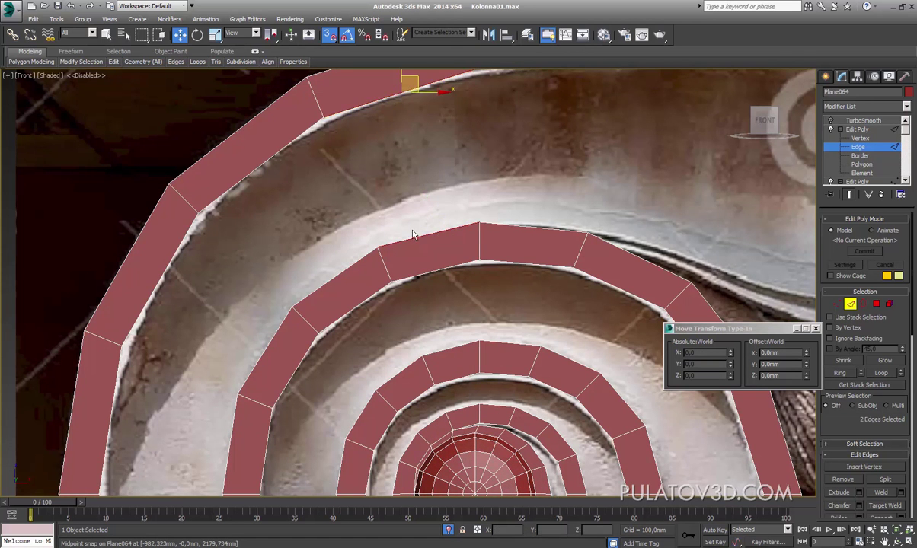
{"action": "scroll", "coordinate": [426, 190], "scroll_direction": "down", "scroll_amount": 3}
{"action": "scroll", "coordinate": [427, 190], "scroll_direction": "up", "scroll_amount": 3}
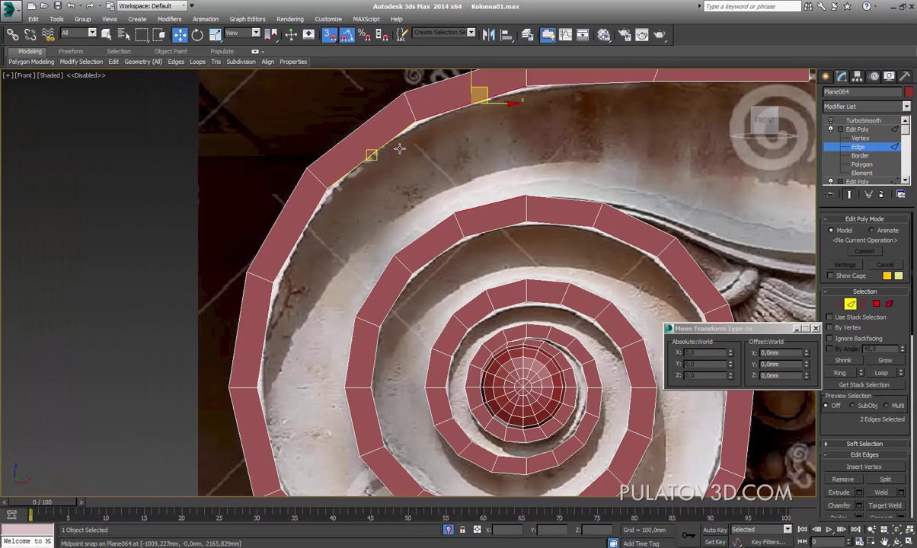
{"action": "left_click", "coordinate": [421, 105], "text": "ctrl"}
Step: Add a fourth edge and a boxed group of outer-ring edges to the selection
{"action": "key", "text": "q"}
{"action": "left_click", "coordinate": [412, 227], "text": "ctrl"}
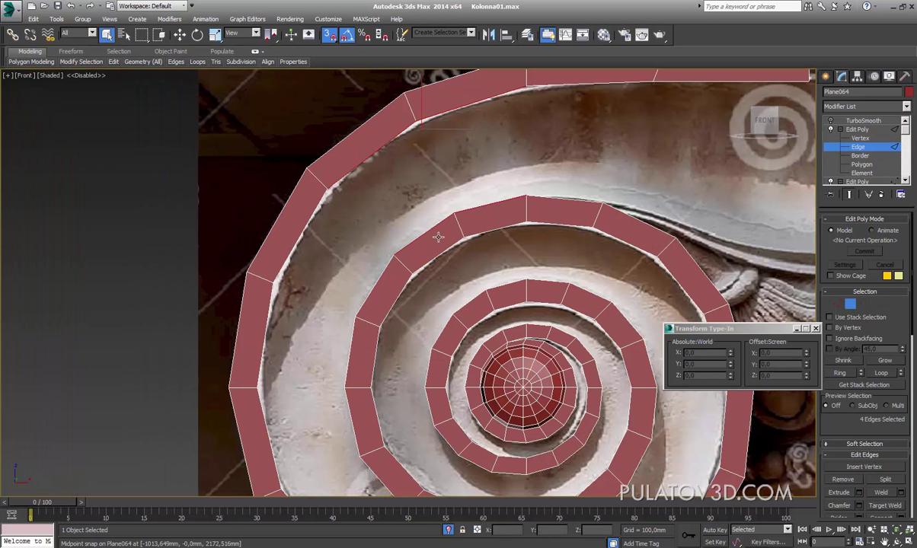
{"action": "scroll", "coordinate": [620, 242], "scroll_direction": "down", "scroll_amount": 3}
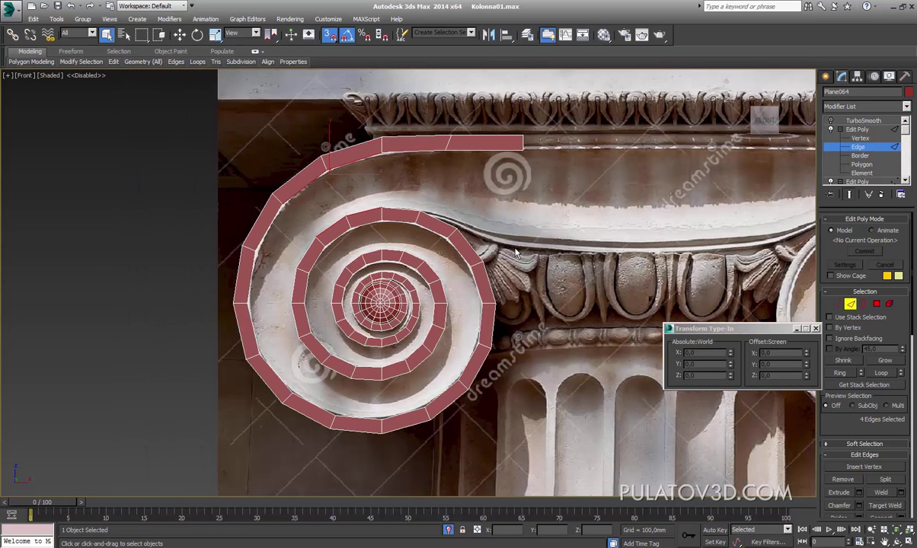
{"action": "scroll", "coordinate": [454, 239], "scroll_direction": "up", "scroll_amount": 5}
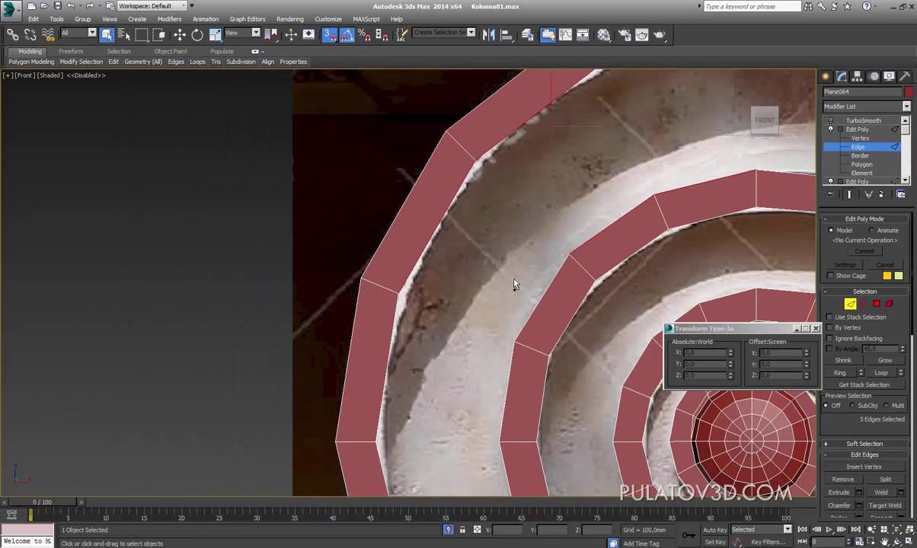
{"action": "left_click_drag", "start_coordinate": [483, 263], "coordinate": [542, 311]}
{"action": "left_click_drag", "start_coordinate": [383, 374], "coordinate": [383, 374], "text": "ctrl"}
{"action": "scroll", "coordinate": [481, 297], "scroll_direction": "down", "scroll_amount": 5}
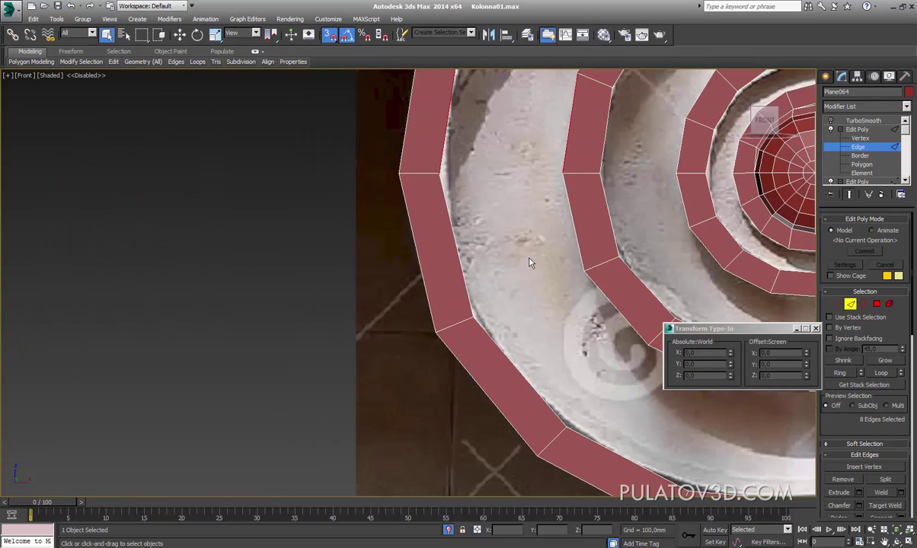
{"action": "scroll", "coordinate": [411, 257], "scroll_direction": "up", "scroll_amount": 2}
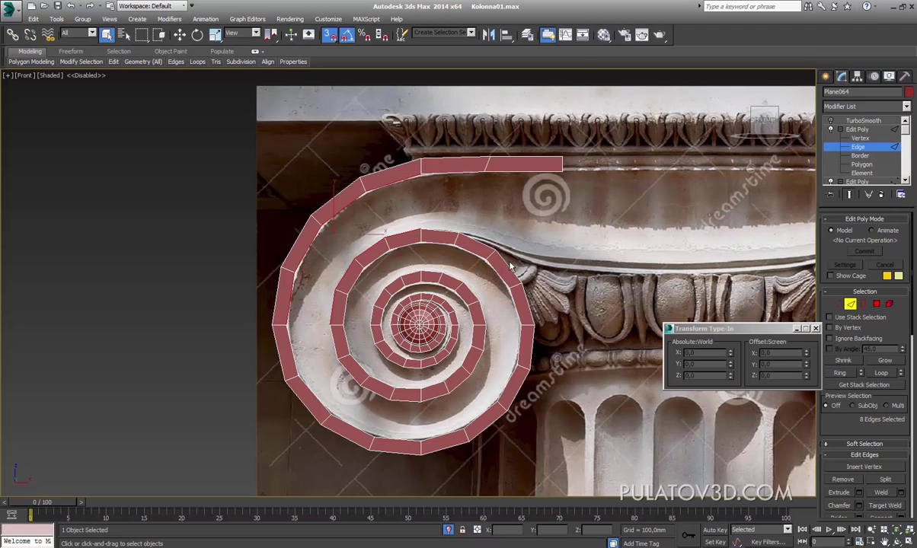
{"action": "scroll", "coordinate": [510, 266], "scroll_direction": "up", "scroll_amount": 4}
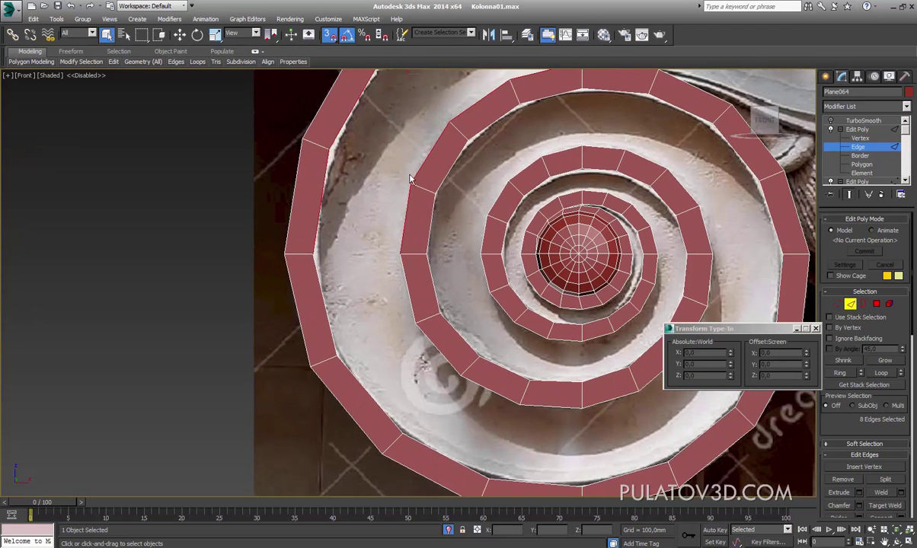
{"action": "scroll", "coordinate": [409, 178], "scroll_direction": "down", "scroll_amount": 3}
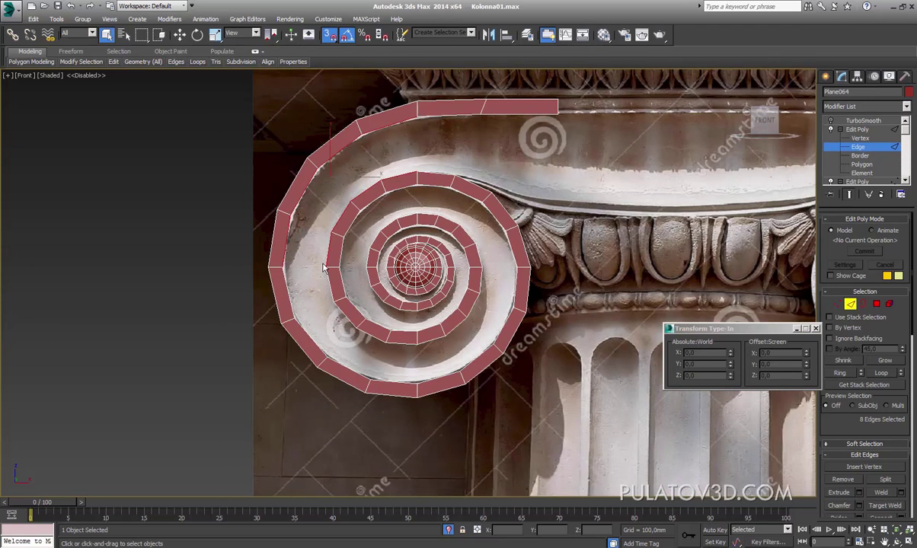
{"action": "scroll", "coordinate": [368, 259], "scroll_direction": "up", "scroll_amount": 4}
{"action": "scroll", "coordinate": [319, 293], "scroll_direction": "down", "scroll_amount": 3}
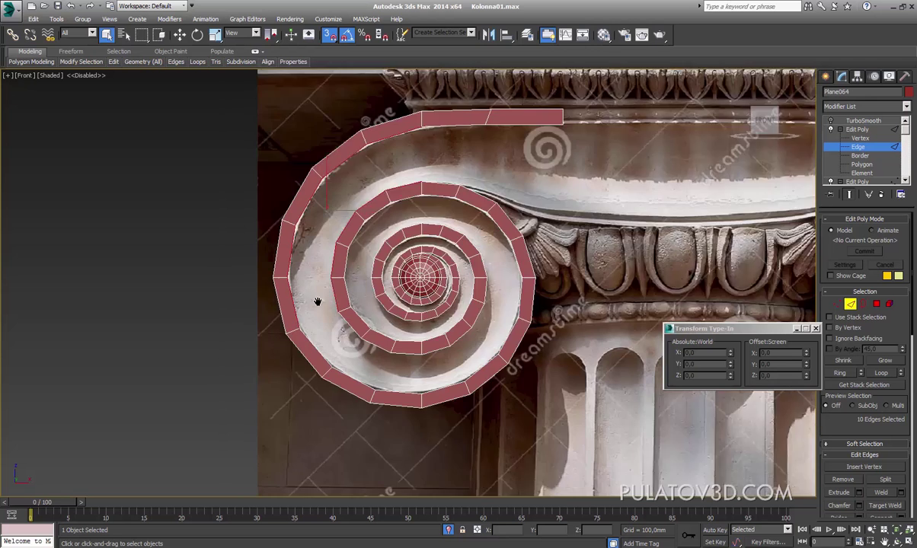
{"action": "scroll", "coordinate": [459, 270], "scroll_direction": "down", "scroll_amount": 1}
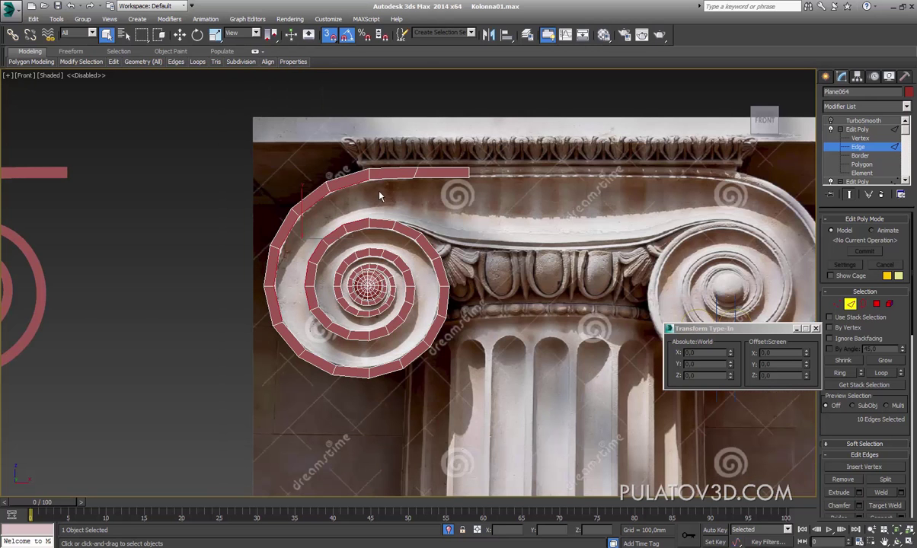
{"action": "scroll", "coordinate": [379, 196], "scroll_direction": "up", "scroll_amount": 2}
{"action": "scroll", "coordinate": [457, 312], "scroll_direction": "up", "scroll_amount": 2}
{"action": "scroll", "coordinate": [435, 244], "scroll_direction": "up", "scroll_amount": 2}
Step: Add the lower-turn edges and switch the volute to wireframe display
{"action": "left_click_drag", "start_coordinate": [471, 244], "coordinate": [382, 321]}
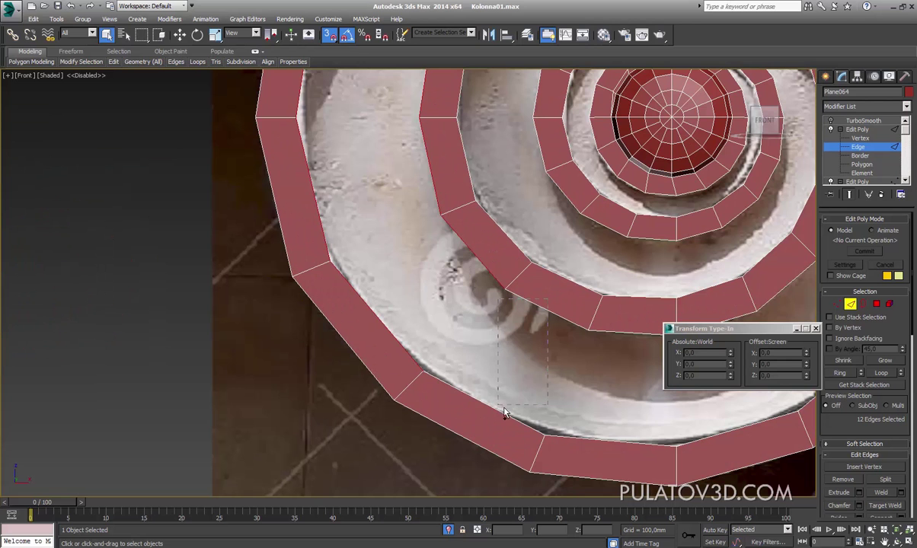
{"action": "left_click_drag", "start_coordinate": [504, 412], "coordinate": [499, 415]}
{"action": "scroll", "coordinate": [499, 412], "scroll_direction": "down", "scroll_amount": 2}
{"action": "key", "text": "F3"}
{"action": "scroll", "coordinate": [488, 407], "scroll_direction": "down", "scroll_amount": 2}
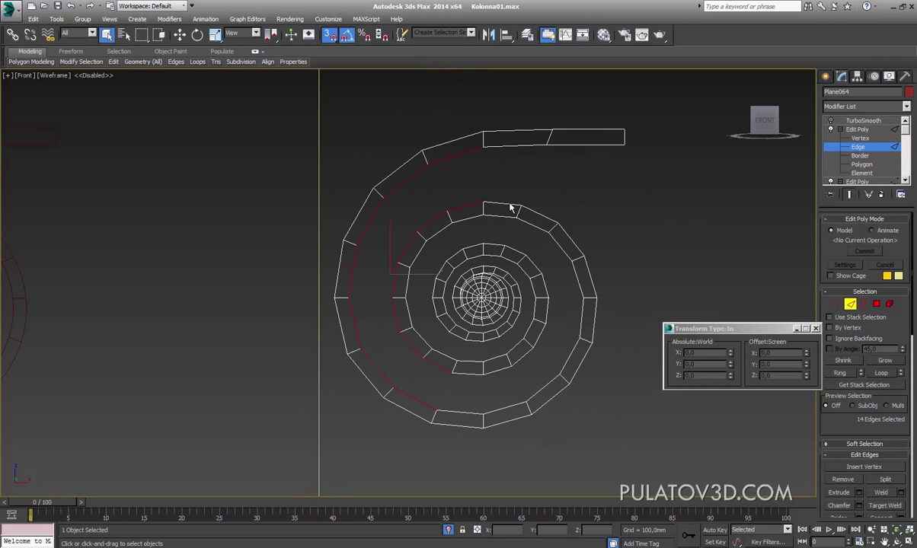
Step: Add the lower-turn and inner-side spiral edges to the edge selection
{"action": "scroll", "coordinate": [482, 297], "scroll_direction": "up", "scroll_amount": 2}
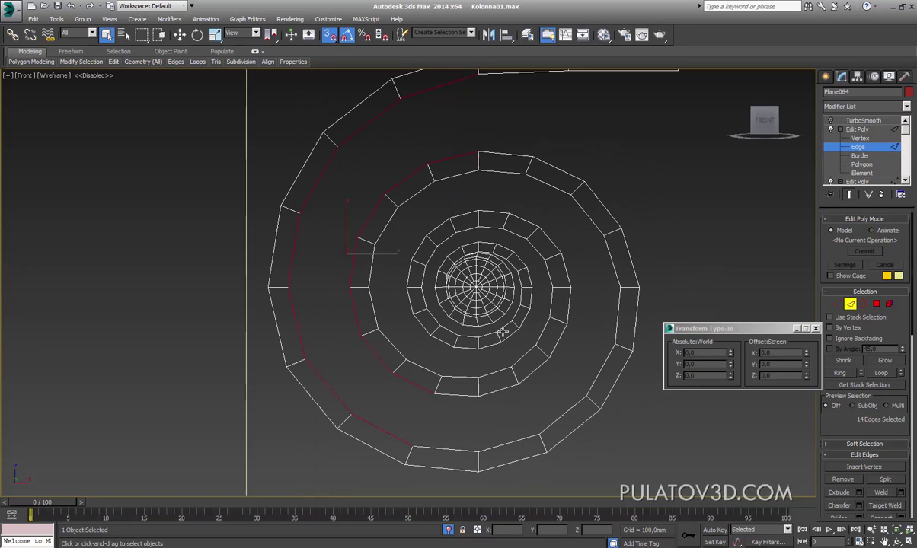
{"action": "scroll", "coordinate": [475, 298], "scroll_direction": "up", "scroll_amount": 2}
{"action": "scroll", "coordinate": [459, 237], "scroll_direction": "up", "scroll_amount": 2}
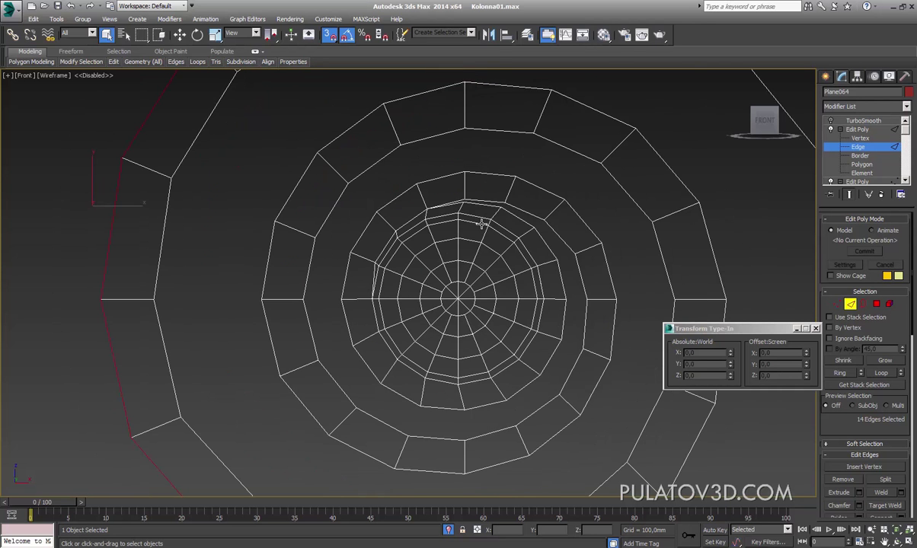
{"action": "scroll", "coordinate": [481, 222], "scroll_direction": "down", "scroll_amount": 3}
{"action": "middle_click_drag", "start_coordinate": [438, 251], "coordinate": [457, 126]}
{"action": "left_click", "coordinate": [474, 272]}
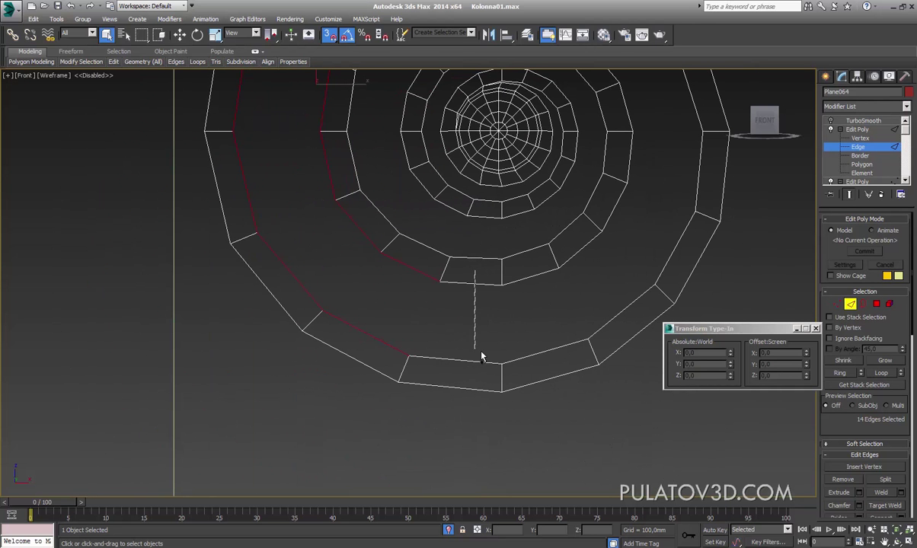
{"action": "left_click", "coordinate": [481, 358]}
{"action": "left_click_drag", "start_coordinate": [537, 356], "coordinate": [539, 355], "text": "ctrl"}
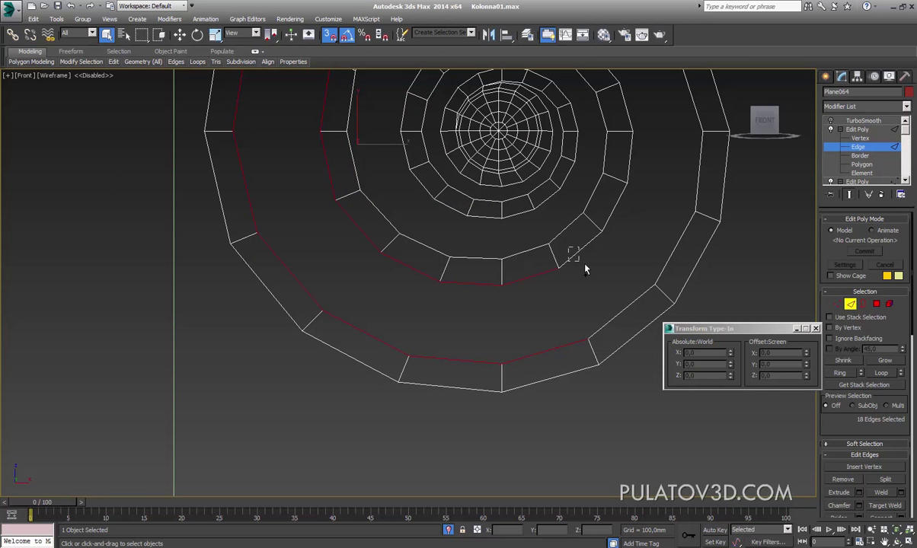
{"action": "left_click_drag", "start_coordinate": [605, 290], "coordinate": [631, 314], "text": "ctrl"}
Step: Recentre the front view and add the edges at the spiral's top end
{"action": "scroll", "coordinate": [567, 311], "scroll_direction": "down", "scroll_amount": 1}
{"action": "scroll", "coordinate": [563, 319], "scroll_direction": "down", "scroll_amount": 3}
{"action": "scroll", "coordinate": [553, 307], "scroll_direction": "up", "scroll_amount": 3}
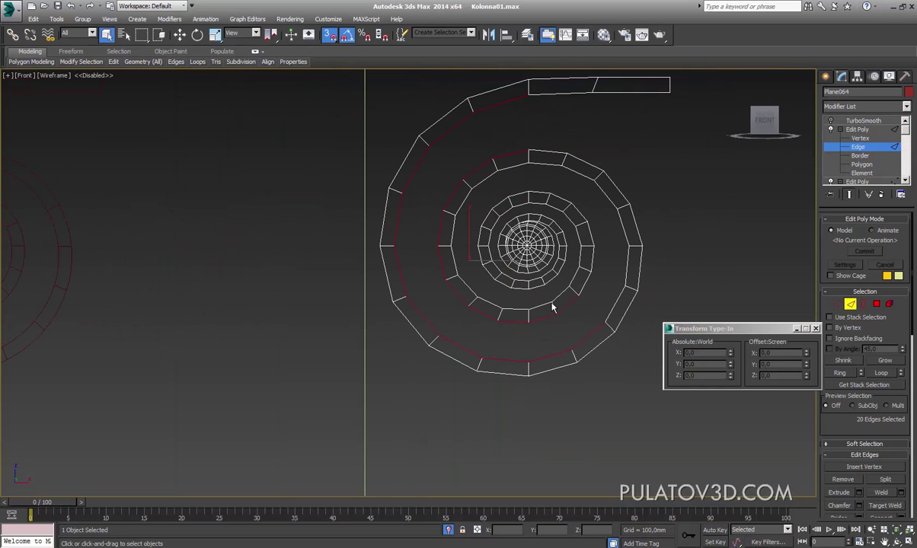
{"action": "mouse_move", "coordinate": [553, 303]}
{"action": "middle_mouse_down"}
{"action": "mouse_move", "coordinate": [572, 297]}
{"action": "mouse_move", "coordinate": [547, 306]}
{"action": "middle_mouse_up"}
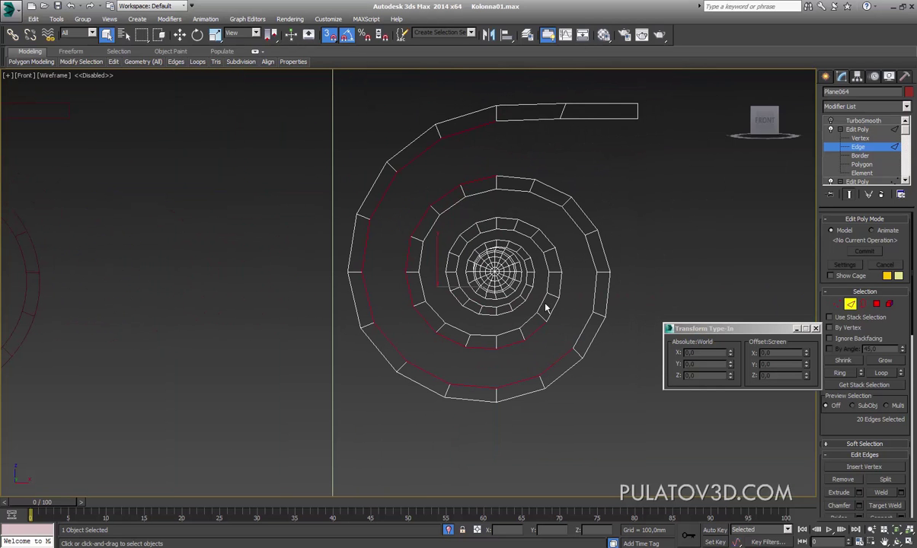
{"action": "left_click_drag", "start_coordinate": [678, 160], "coordinate": [539, 92]}
Step: Select the two top-end polygons in Polygon mode and detach them to an element
{"action": "key", "text": "4"}
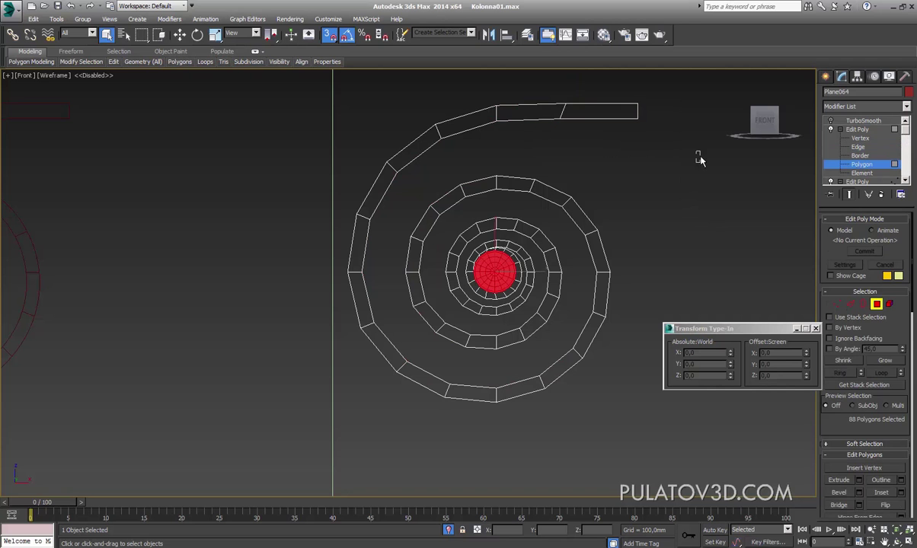
{"action": "left_click_drag", "start_coordinate": [699, 159], "coordinate": [626, 80]}
{"action": "left_click_drag", "start_coordinate": [520, 76], "coordinate": [500, 126], "text": "ctrl"}
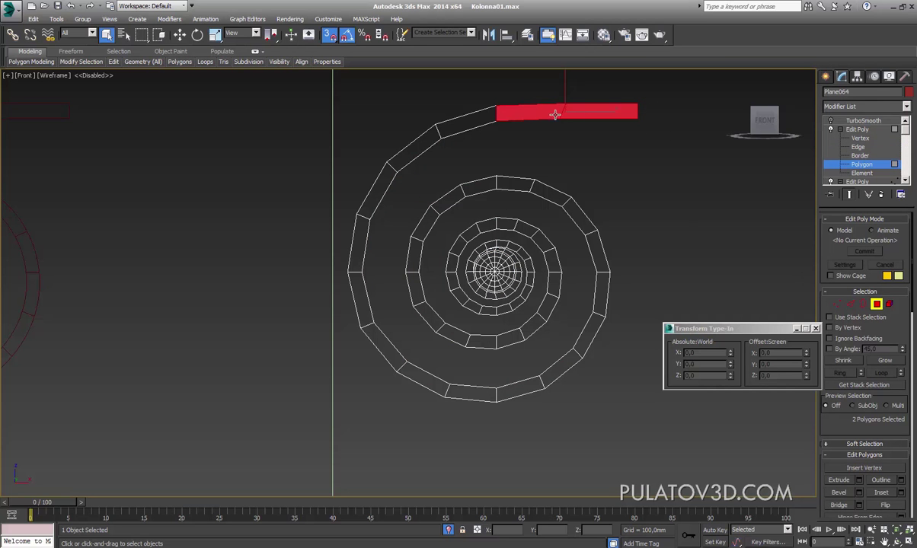
{"action": "scroll", "coordinate": [846, 380], "scroll_direction": "down", "scroll_amount": 2}
{"action": "scroll", "coordinate": [856, 426], "scroll_direction": "down", "scroll_amount": 2}
{"action": "scroll", "coordinate": [858, 460], "scroll_direction": "down", "scroll_amount": 3}
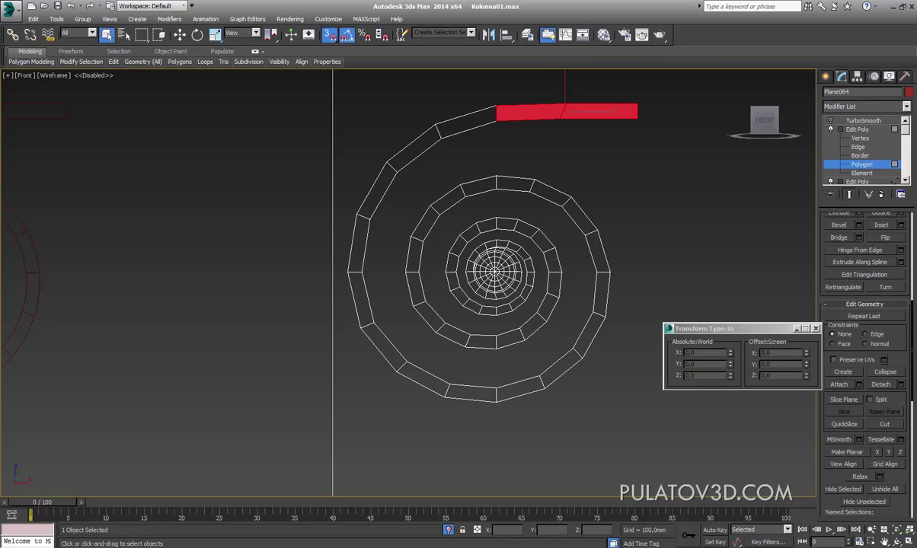
{"action": "left_click", "coordinate": [881, 384]}
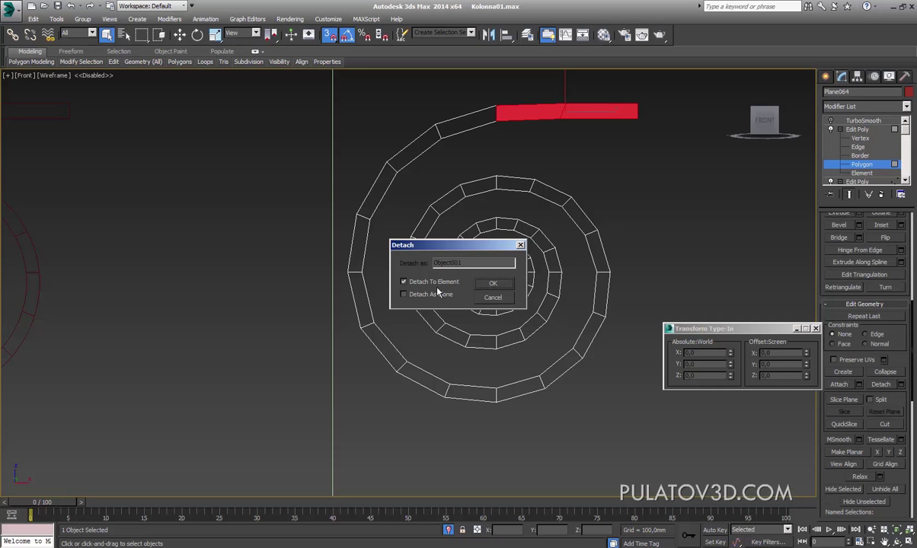
{"action": "left_click", "coordinate": [506, 287]}
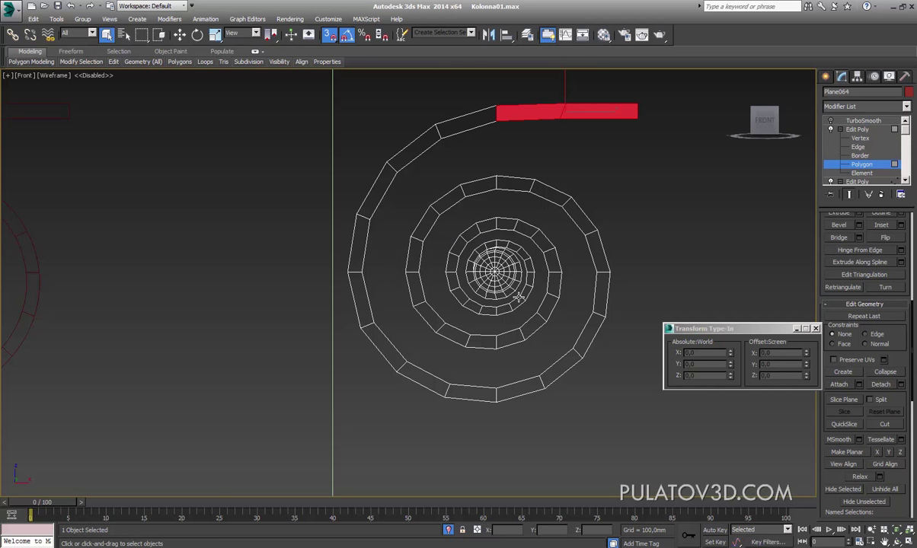
{"action": "scroll", "coordinate": [518, 297], "scroll_direction": "up", "scroll_amount": 5}
{"action": "middle_click_drag", "start_coordinate": [516, 296], "coordinate": [514, 286]}
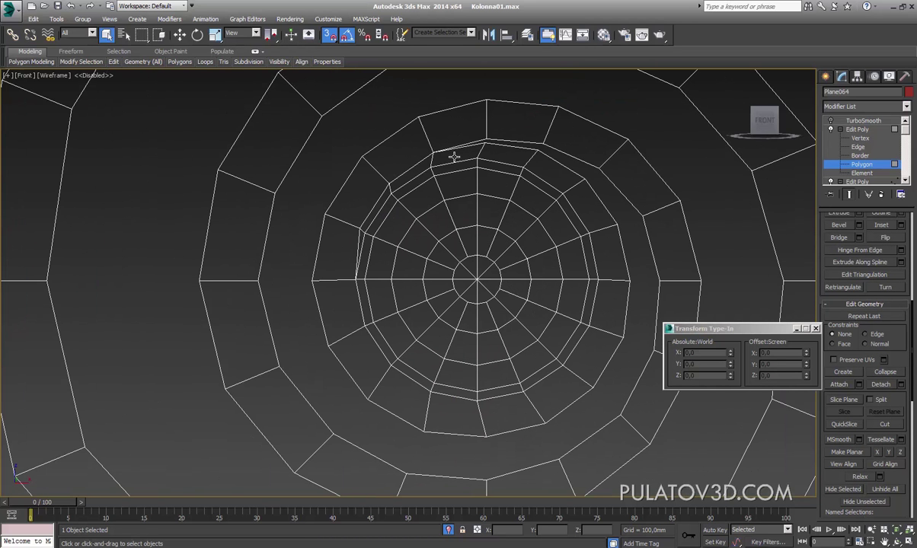
Step: Box-select polygons around the spiral centre, undoing an accidental selection
{"action": "left_click_drag", "start_coordinate": [396, 191], "coordinate": [406, 211]}
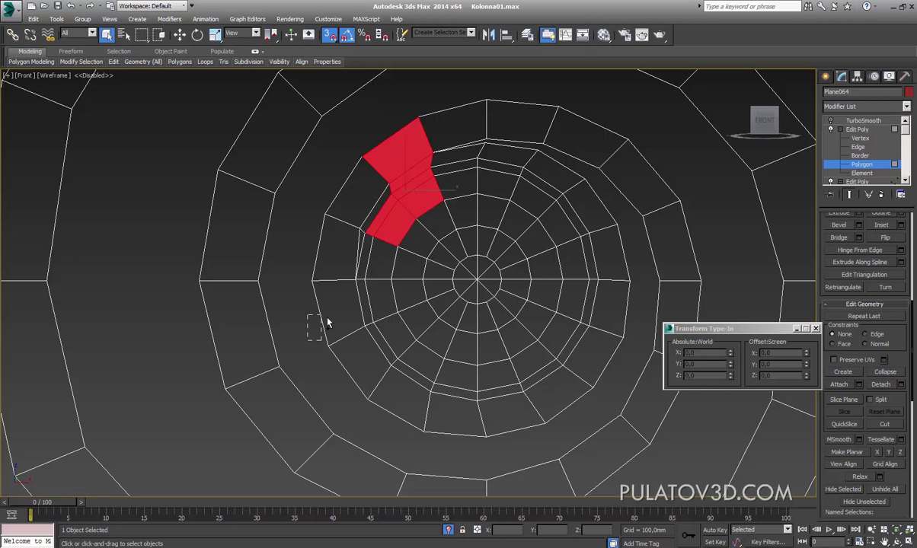
{"action": "left_click_drag", "start_coordinate": [327, 323], "coordinate": [415, 292]}
{"action": "scroll", "coordinate": [404, 292], "scroll_direction": "up", "scroll_amount": 3}
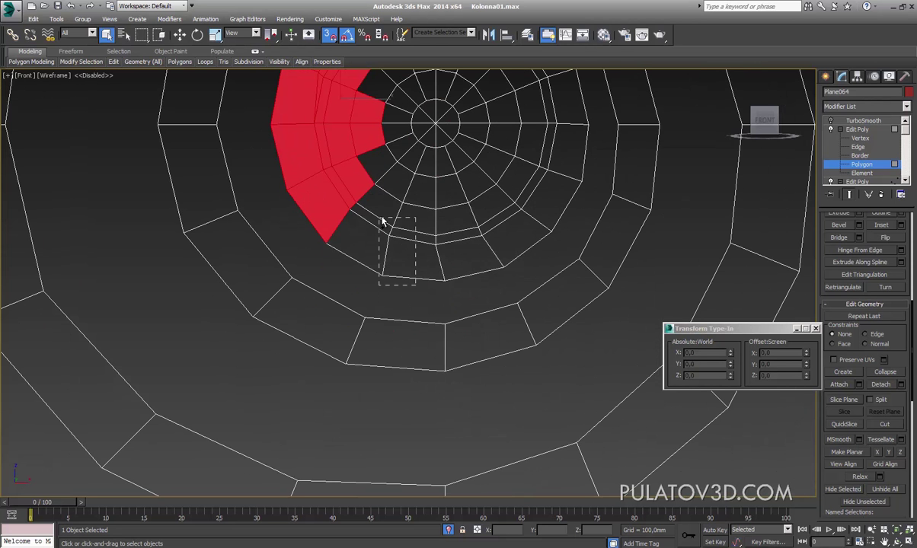
{"action": "left_click_drag", "start_coordinate": [383, 221], "coordinate": [395, 195]}
{"action": "middle_click_drag", "start_coordinate": [395, 194], "coordinate": [424, 292]}
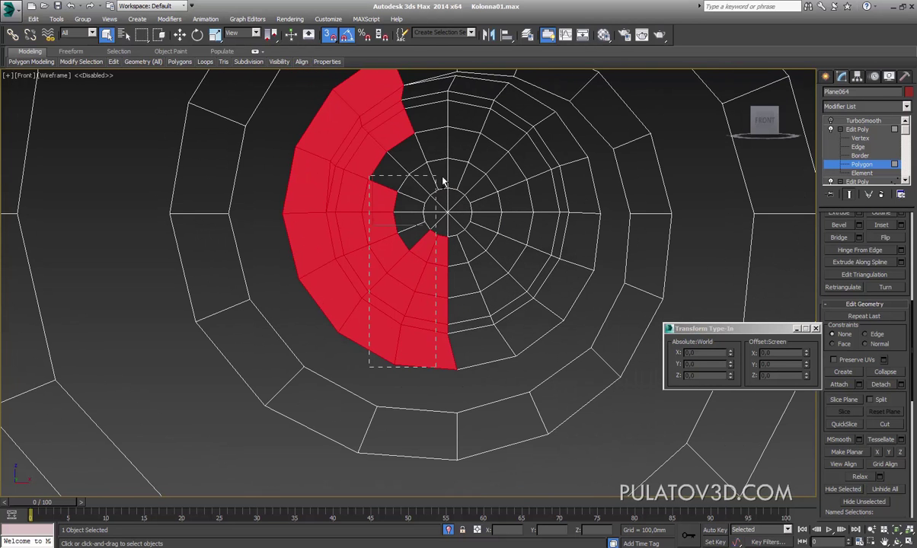
{"action": "left_click_drag", "start_coordinate": [443, 181], "coordinate": [450, 100]}
{"action": "middle_click_drag", "start_coordinate": [467, 143], "coordinate": [454, 194]}
{"action": "key", "text": "ctrl+z"}
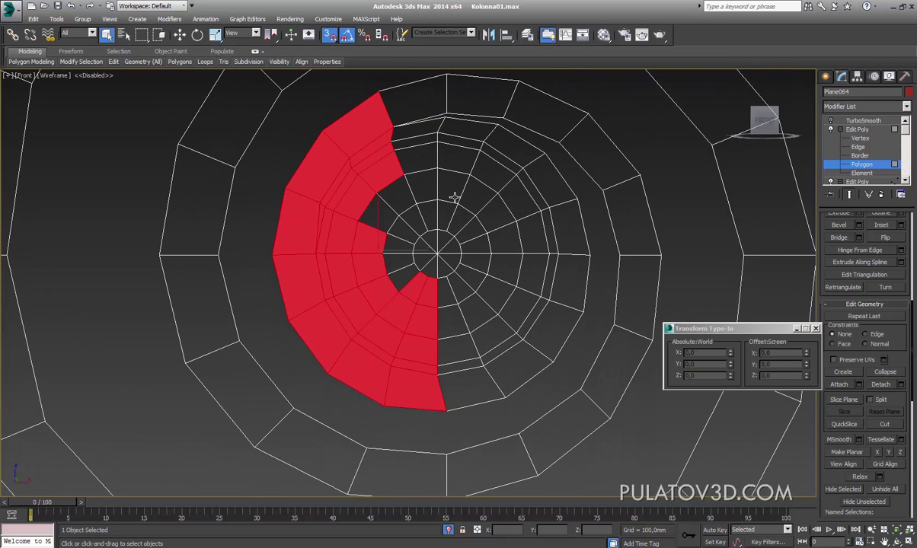
{"action": "left_click_drag", "start_coordinate": [377, 78], "coordinate": [425, 178], "text": "ctrl"}
{"action": "scroll", "coordinate": [423, 221], "scroll_direction": "down", "scroll_amount": 2}
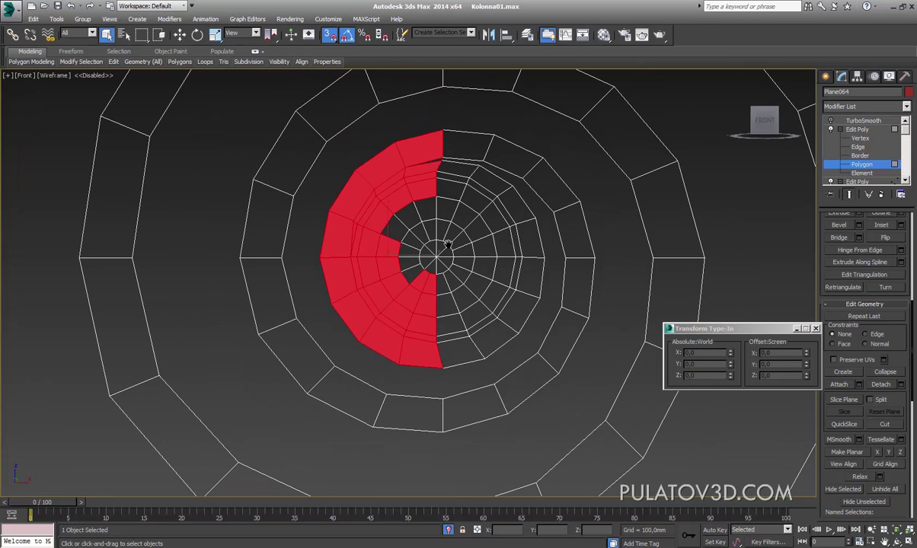
{"action": "scroll", "coordinate": [499, 172], "scroll_direction": "up", "scroll_amount": 5}
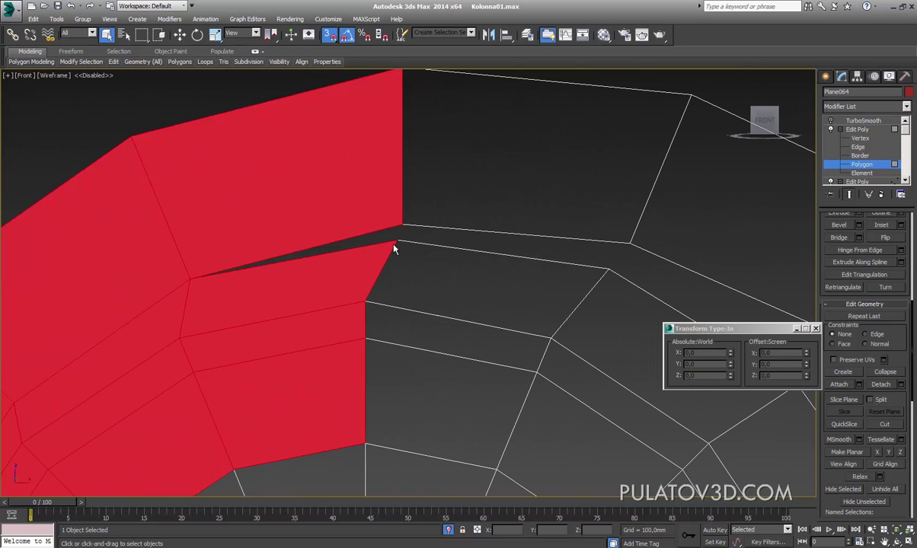
{"action": "scroll", "coordinate": [402, 255], "scroll_direction": "down", "scroll_amount": 4}
{"action": "scroll", "coordinate": [427, 263], "scroll_direction": "down", "scroll_amount": 1}
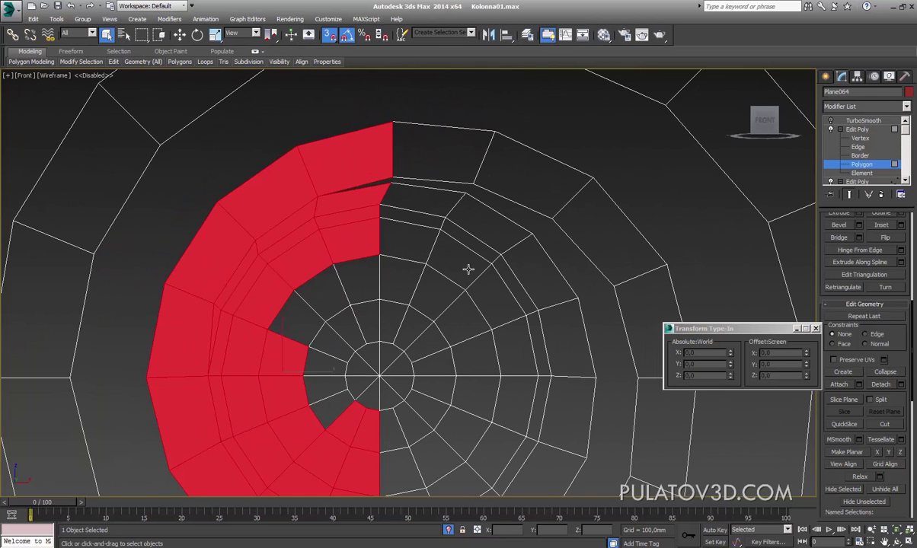
{"action": "scroll", "coordinate": [480, 251], "scroll_direction": "down", "scroll_amount": 2}
{"action": "middle_click_drag", "start_coordinate": [484, 247], "coordinate": [503, 197]}
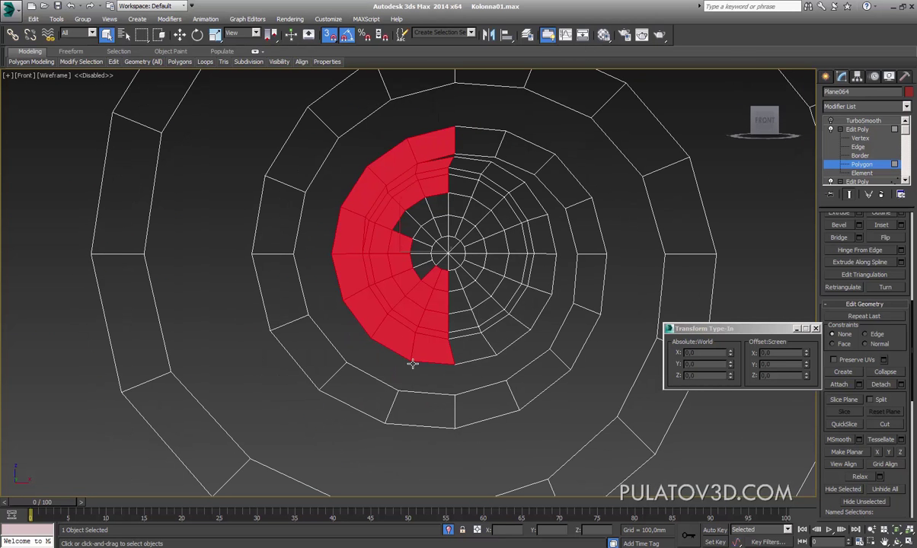
Step: Restart the eye selection, covering its left half and lower-right wedge
{"action": "left_click", "coordinate": [411, 221]}
{"action": "scroll", "coordinate": [408, 198], "scroll_direction": "up", "scroll_amount": 2}
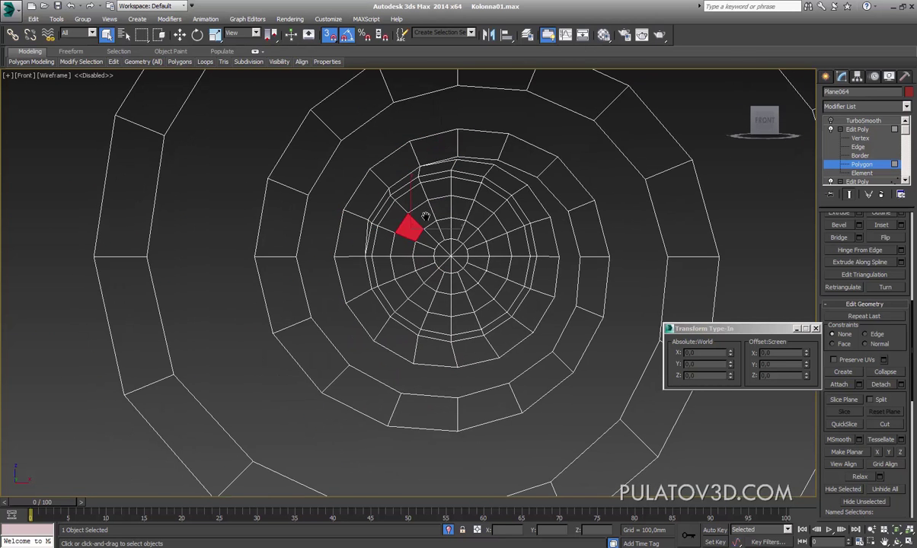
{"action": "scroll", "coordinate": [404, 183], "scroll_direction": "up", "scroll_amount": 1}
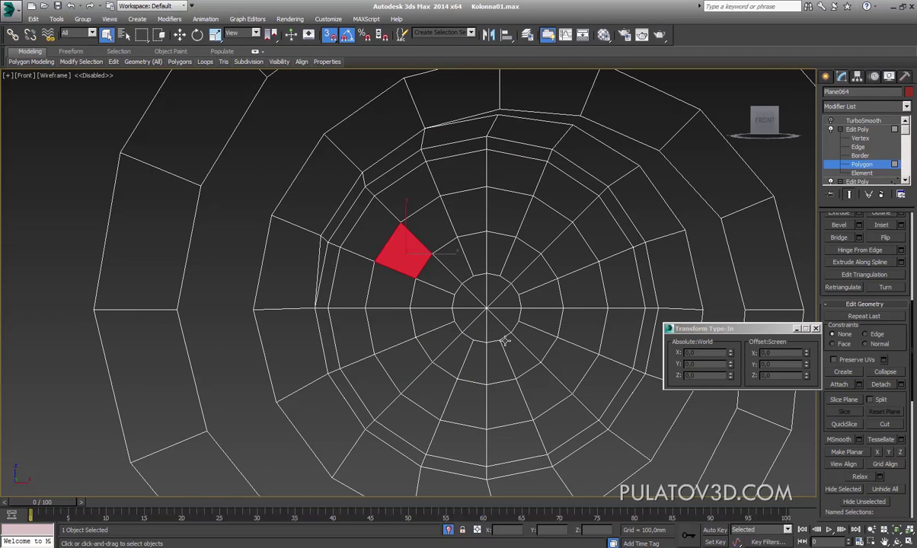
{"action": "mouse_move", "coordinate": [529, 347]}
{"action": "left_mouse_down"}
{"action": "mouse_move", "coordinate": [374, 200]}
{"action": "mouse_move", "coordinate": [395, 190]}
{"action": "left_mouse_up"}
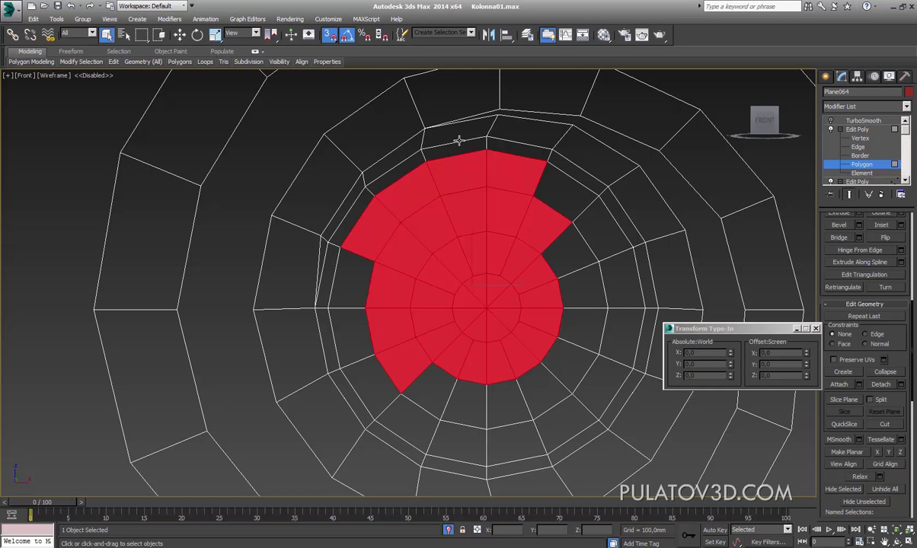
{"action": "scroll", "coordinate": [471, 146], "scroll_direction": "down", "scroll_amount": 1}
{"action": "scroll", "coordinate": [476, 156], "scroll_direction": "down", "scroll_amount": 1}
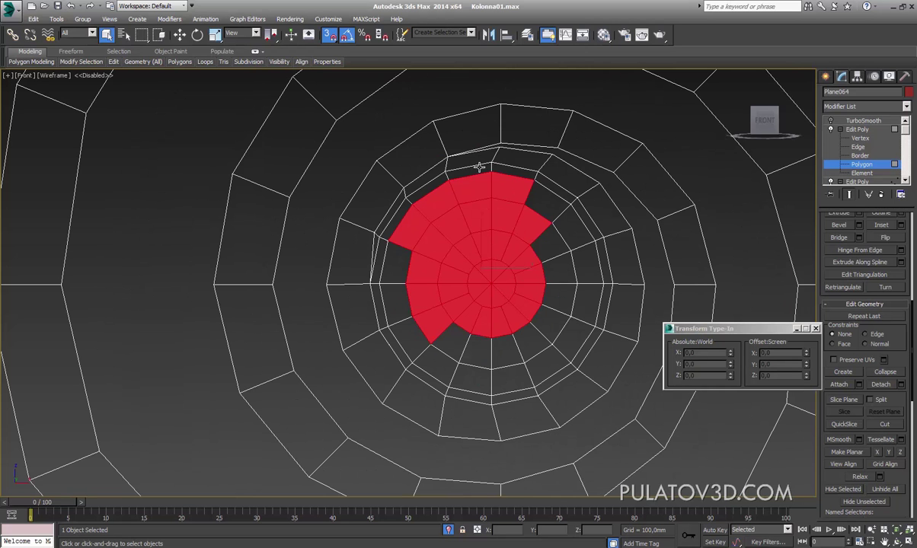
{"action": "left_click_drag", "start_coordinate": [442, 287], "coordinate": [434, 311], "text": "alt"}
{"action": "scroll", "coordinate": [449, 213], "scroll_direction": "up", "scroll_amount": 2}
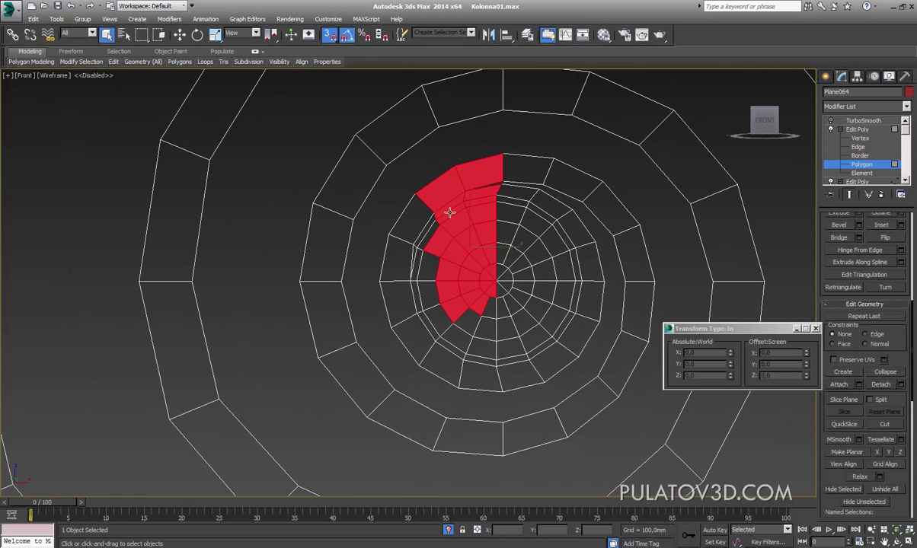
{"action": "left_click_drag", "start_coordinate": [447, 197], "coordinate": [387, 340], "text": "ctrl"}
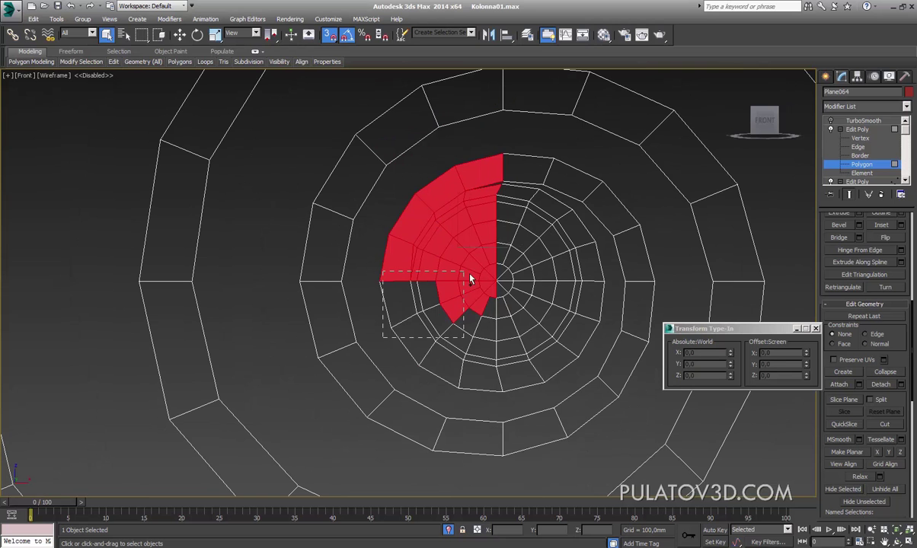
{"action": "left_click_drag", "start_coordinate": [470, 279], "coordinate": [465, 273], "text": "ctrl"}
{"action": "left_click_drag", "start_coordinate": [416, 365], "coordinate": [479, 388], "text": "ctrl"}
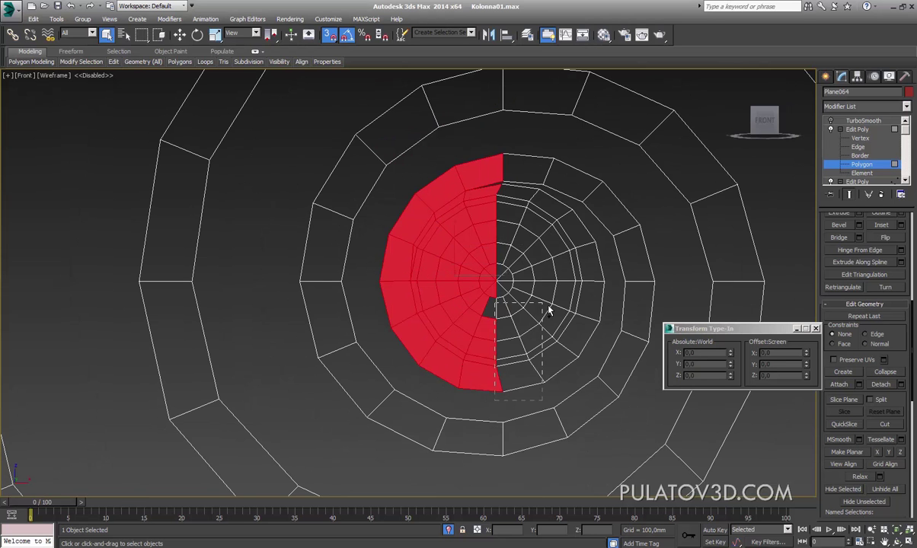
{"action": "mouse_move", "coordinate": [548, 309]}
{"action": "left_mouse_down", "text": "ctrl"}
{"action": "mouse_move", "coordinate": [579, 308]}
{"action": "mouse_move", "coordinate": [503, 226]}
{"action": "left_mouse_up", "text": "ctrl"}
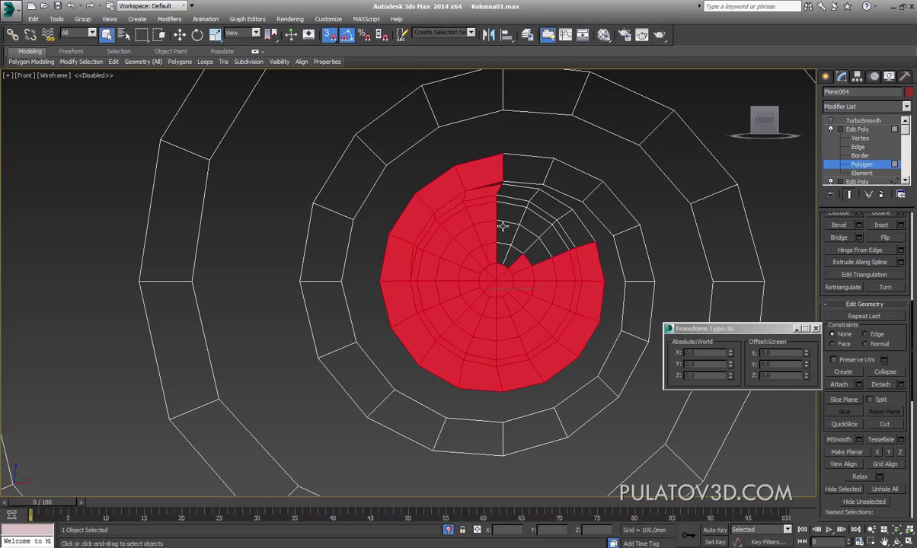
{"action": "scroll", "coordinate": [513, 206], "scroll_direction": "down", "scroll_amount": 3}
{"action": "scroll", "coordinate": [519, 325], "scroll_direction": "up", "scroll_amount": 3}
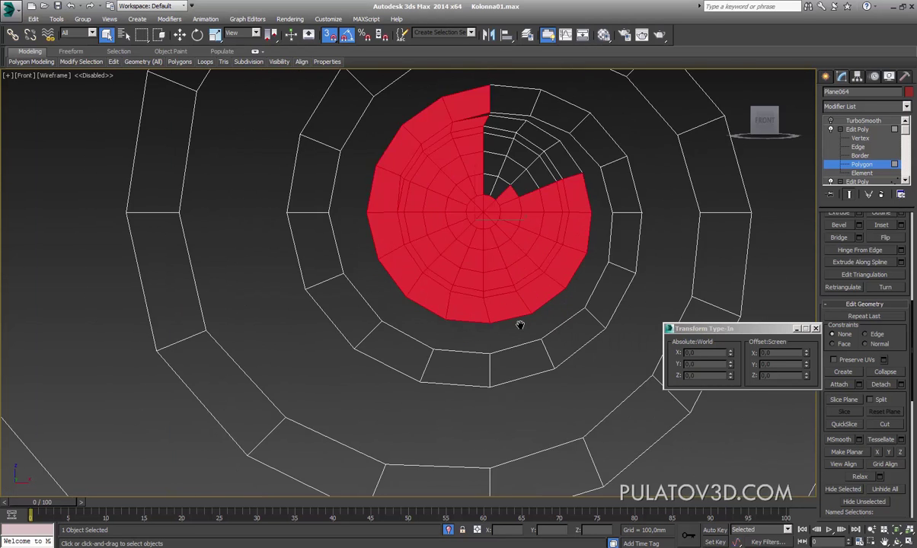
Step: Add the remaining eye wedges and deselect the band polygons outside the eye
{"action": "middle_click_drag", "start_coordinate": [607, 216], "coordinate": [576, 272]}
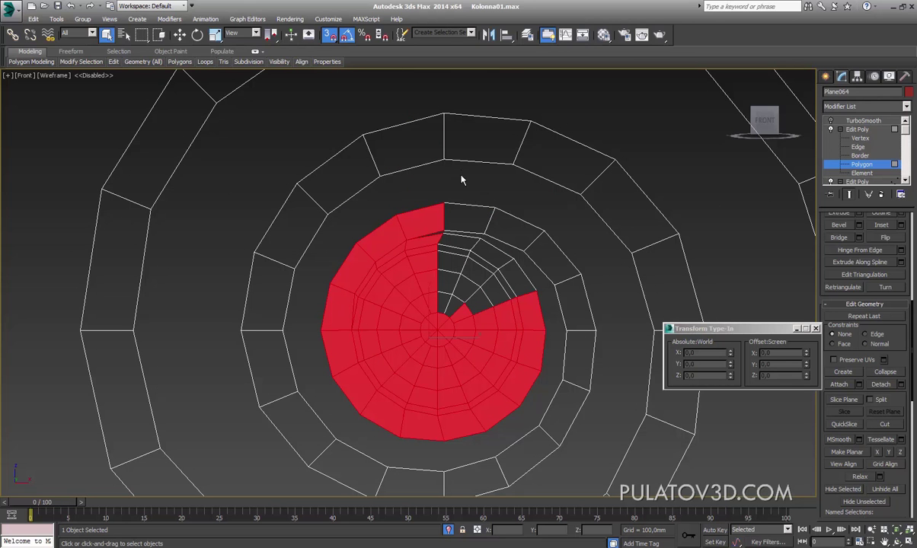
{"action": "left_click_drag", "start_coordinate": [388, 355], "coordinate": [515, 241], "text": "ctrl"}
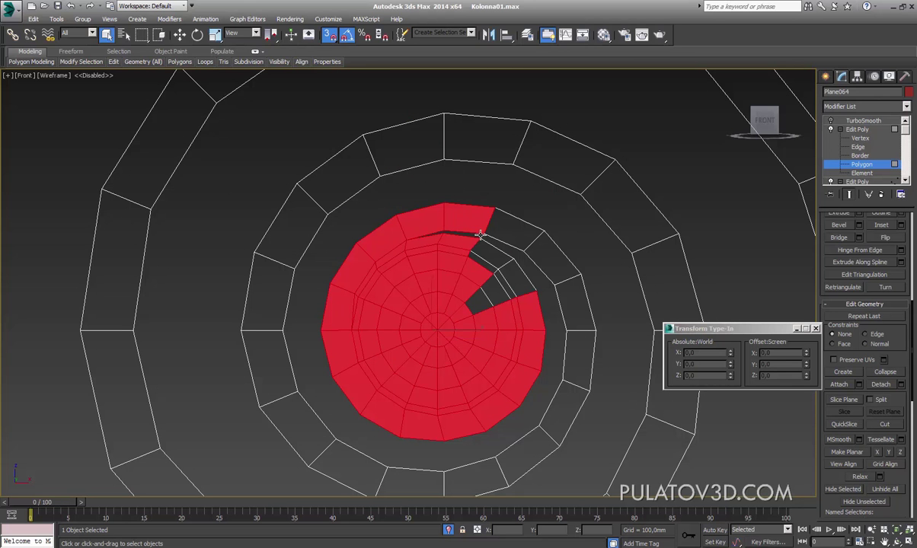
{"action": "left_click_drag", "start_coordinate": [509, 201], "coordinate": [461, 313], "text": "ctrl"}
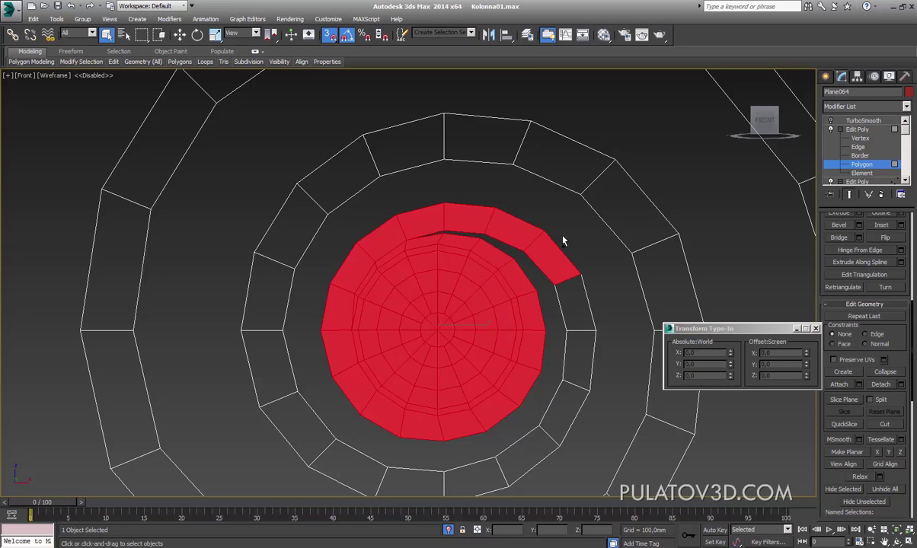
{"action": "scroll", "coordinate": [531, 287], "scroll_direction": "down", "scroll_amount": 5}
{"action": "mouse_move", "coordinate": [538, 278]}
{"action": "middle_mouse_down"}
{"action": "mouse_move", "coordinate": [545, 321]}
{"action": "mouse_move", "coordinate": [581, 261]}
{"action": "middle_mouse_up"}
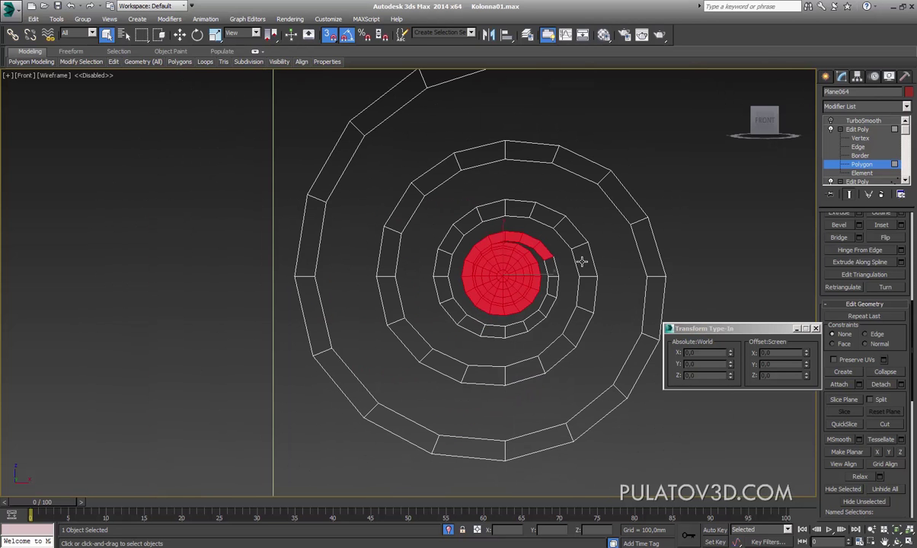
{"action": "scroll", "coordinate": [564, 267], "scroll_direction": "up", "scroll_amount": 4}
{"action": "left_click", "coordinate": [563, 266], "text": "alt"}
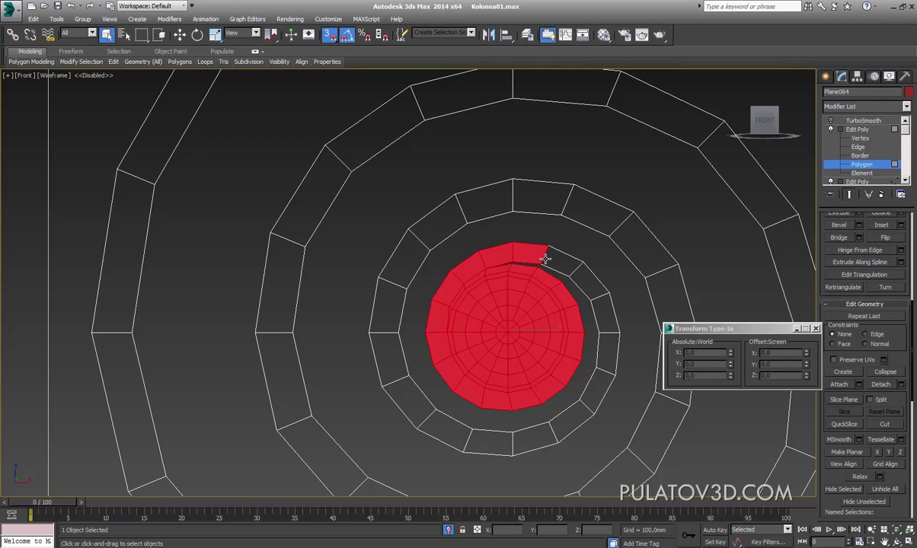
{"action": "left_click", "coordinate": [532, 262], "text": "alt"}
{"action": "left_click", "coordinate": [514, 261], "text": "alt"}
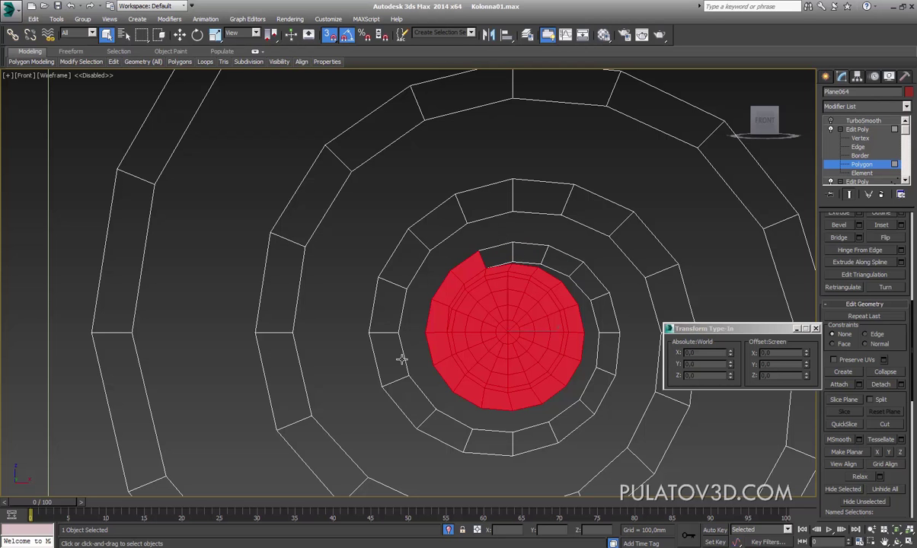
{"action": "scroll", "coordinate": [537, 274], "scroll_direction": "down", "scroll_amount": 2}
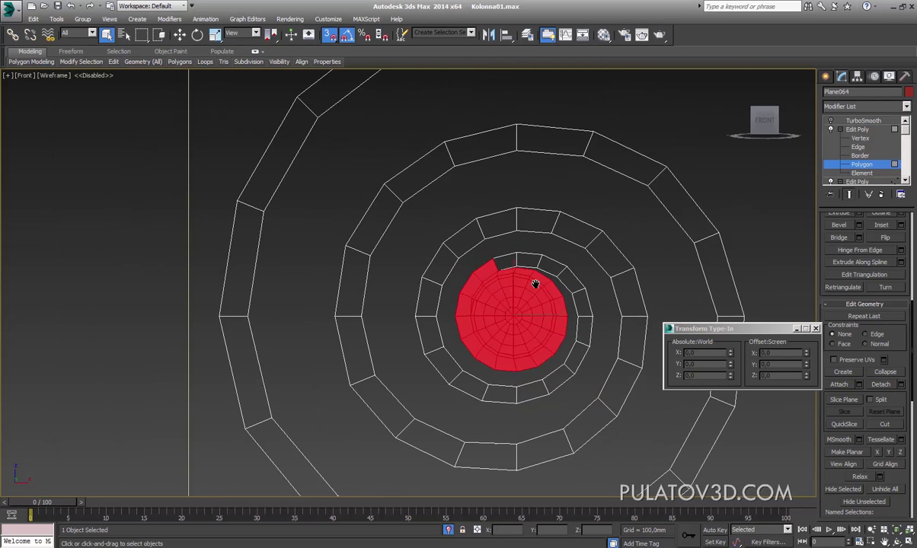
{"action": "scroll", "coordinate": [528, 321], "scroll_direction": "down", "scroll_amount": 3}
{"action": "scroll", "coordinate": [536, 252], "scroll_direction": "up", "scroll_amount": 5}
{"action": "scroll", "coordinate": [579, 289], "scroll_direction": "up", "scroll_amount": 2}
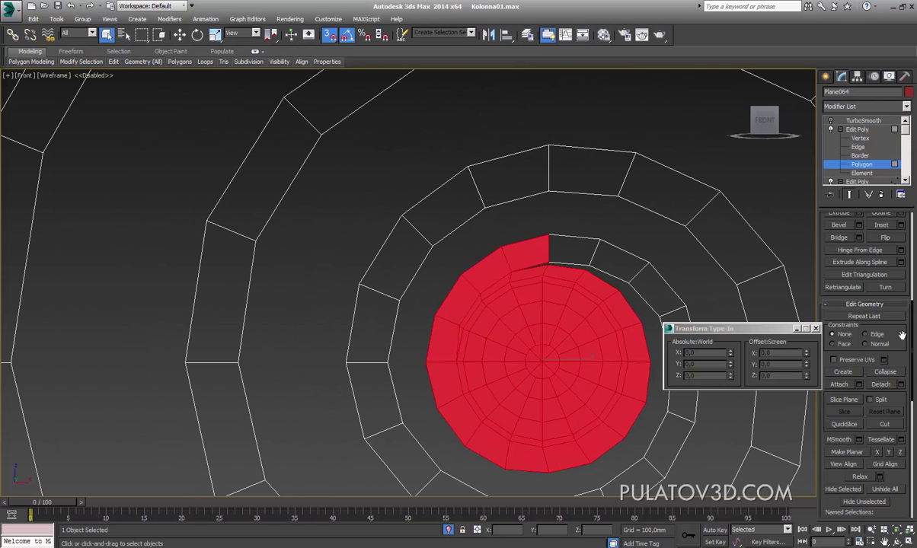
Step: Detach the selected eye polygons as a separate element
{"action": "left_click", "coordinate": [881, 384]}
{"action": "left_click", "coordinate": [493, 284]}
{"action": "left_click", "coordinate": [858, 146]}
Step: Pick one spiral band edge and extend it into a full edge loop
{"action": "scroll", "coordinate": [647, 256], "scroll_direction": "down", "scroll_amount": 3}
{"action": "middle_click_drag", "start_coordinate": [668, 264], "coordinate": [586, 196]}
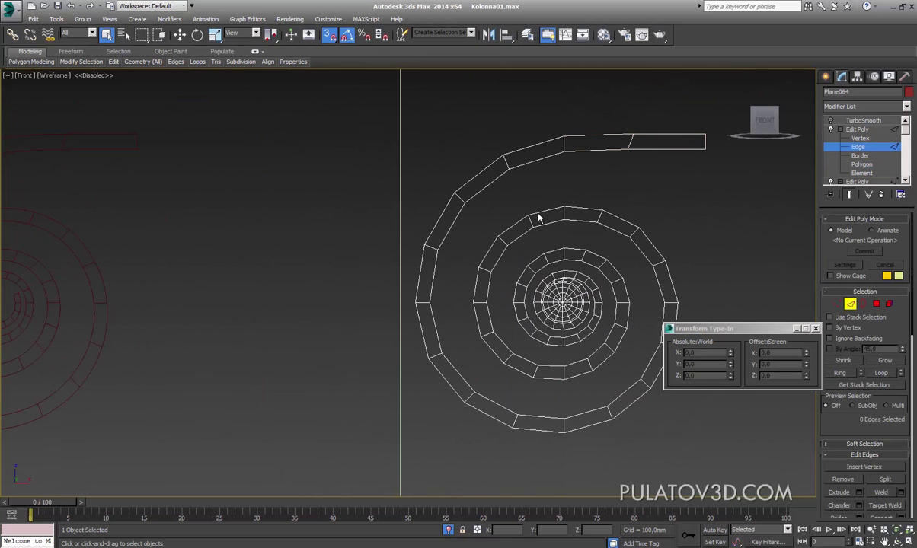
{"action": "left_click", "coordinate": [470, 181]}
{"action": "left_click", "coordinate": [881, 373]}
{"action": "middle_click_drag", "start_coordinate": [581, 319], "coordinate": [567, 313]}
{"action": "scroll", "coordinate": [568, 313], "scroll_direction": "up", "scroll_amount": 2}
{"action": "scroll", "coordinate": [553, 324], "scroll_direction": "up", "scroll_amount": 2}
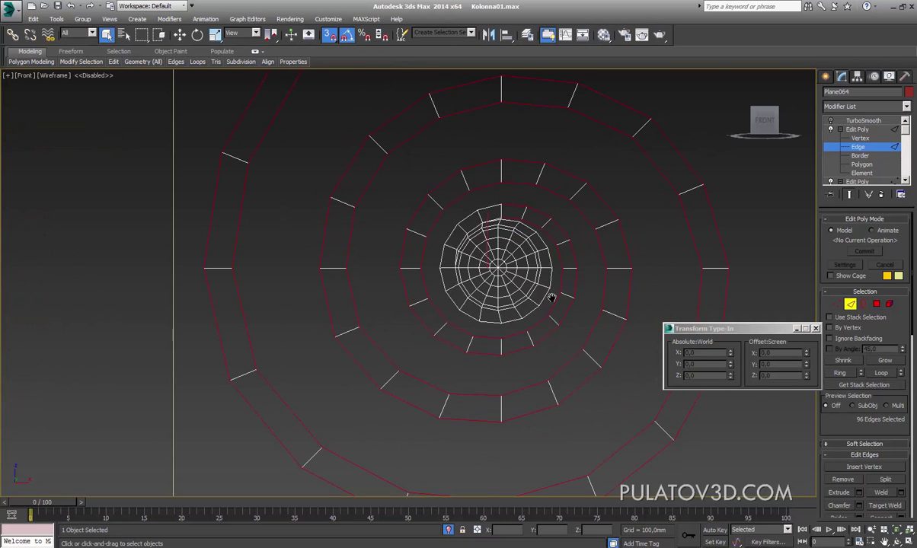
{"action": "scroll", "coordinate": [550, 304], "scroll_direction": "up", "scroll_amount": 2}
{"action": "scroll", "coordinate": [560, 332], "scroll_direction": "down", "scroll_amount": 2}
{"action": "scroll", "coordinate": [556, 331], "scroll_direction": "down", "scroll_amount": 2}
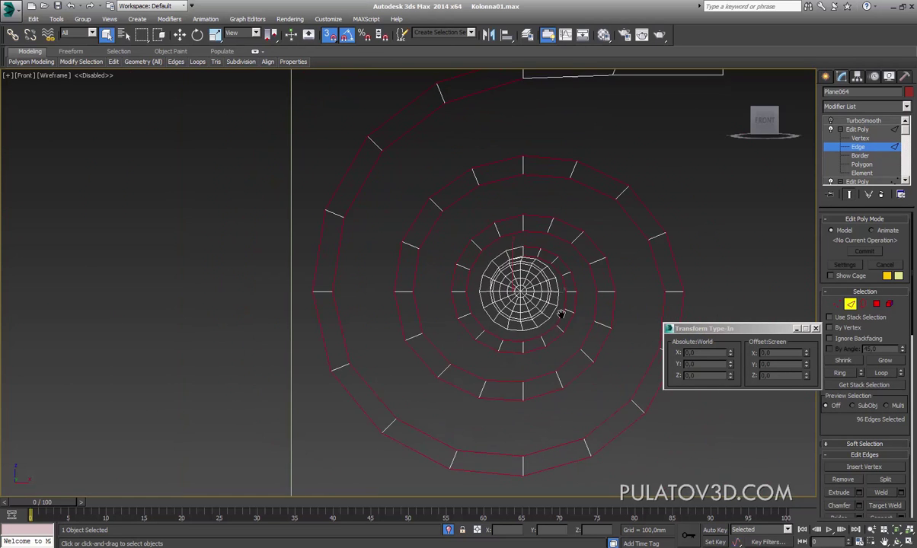
{"action": "scroll", "coordinate": [552, 327], "scroll_direction": "down", "scroll_amount": 1}
{"action": "middle_click_drag", "start_coordinate": [548, 233], "coordinate": [532, 272]}
Step: Loop two band edges to check the segmentation, then clear the selection
{"action": "left_click", "coordinate": [476, 195]}
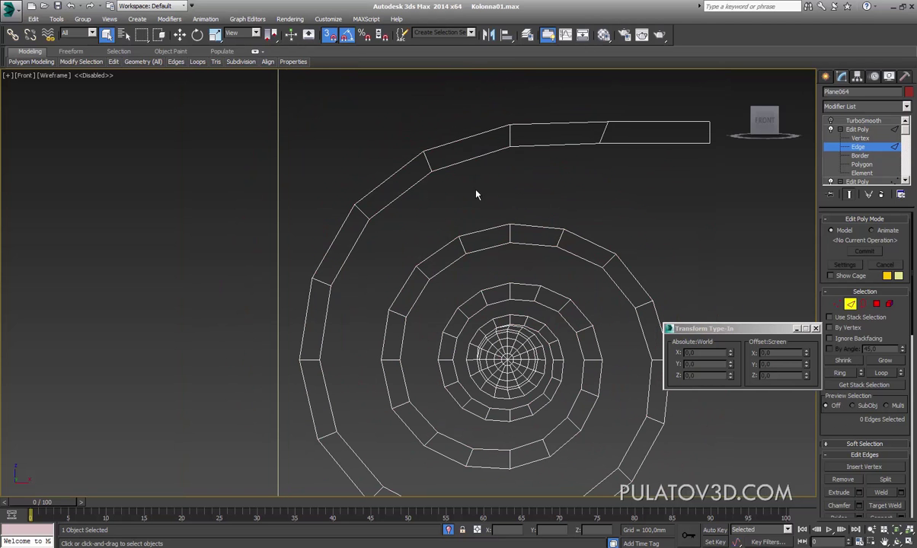
{"action": "left_click", "coordinate": [474, 167]}
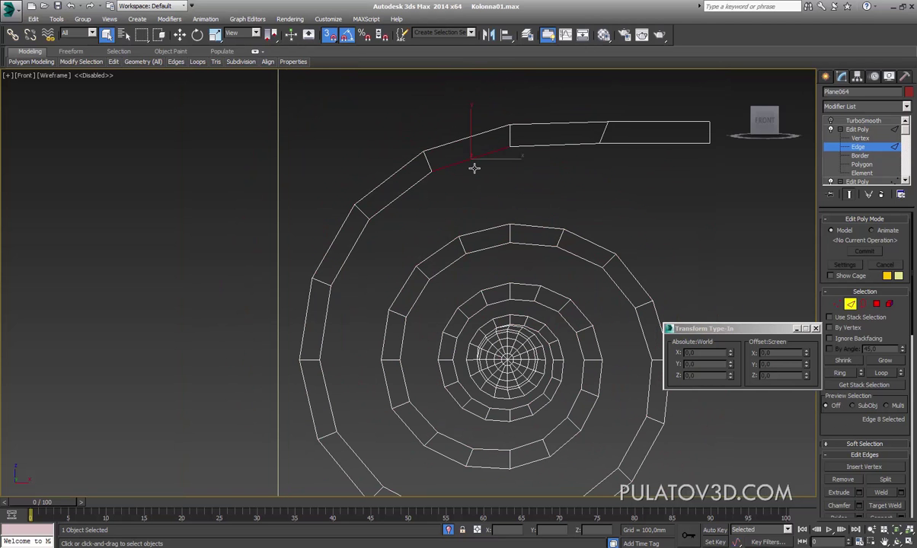
{"action": "left_click", "coordinate": [480, 231], "text": "ctrl"}
{"action": "left_click", "coordinate": [881, 373]}
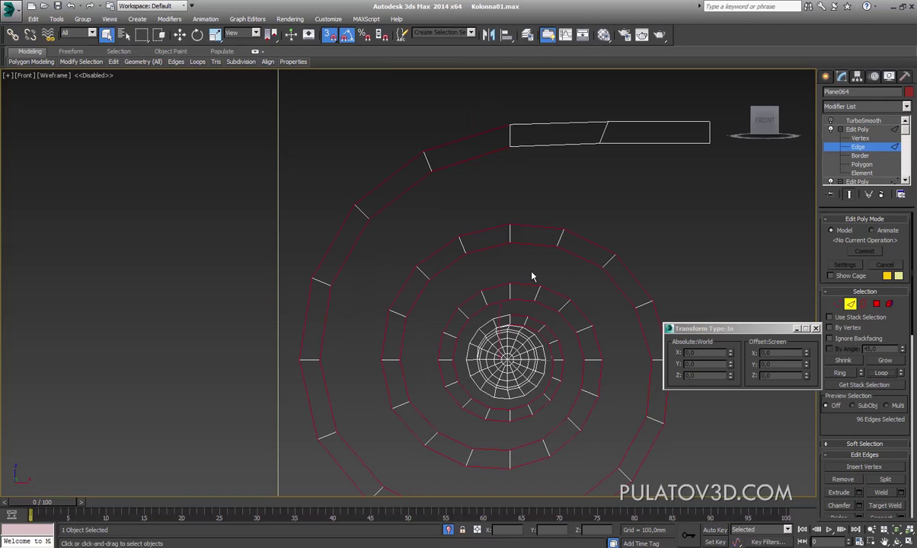
{"action": "scroll", "coordinate": [468, 245], "scroll_direction": "down", "scroll_amount": 2}
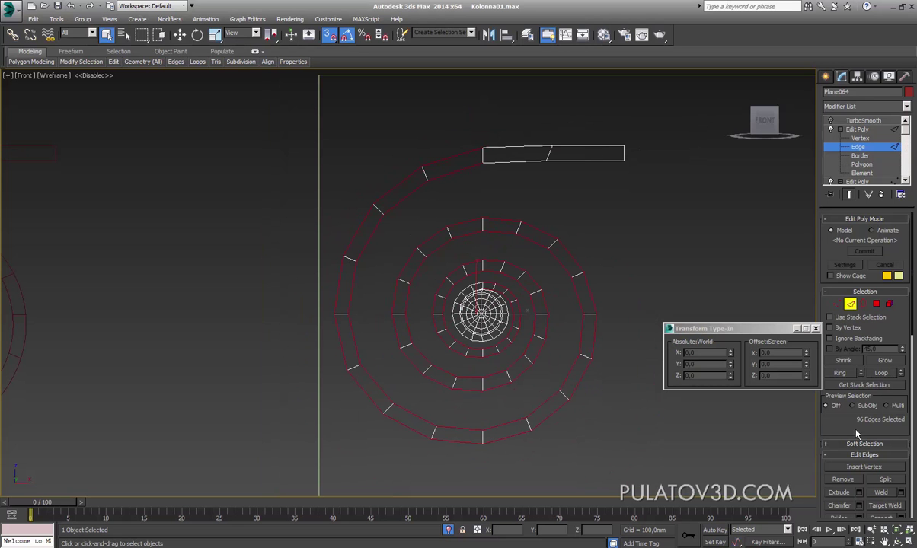
{"action": "scroll", "coordinate": [844, 445], "scroll_direction": "down", "scroll_amount": 3}
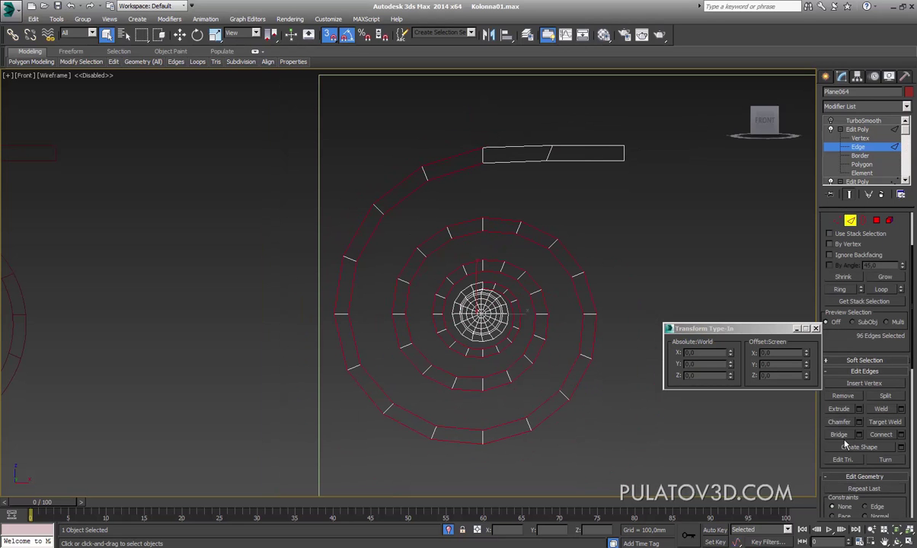
{"action": "left_click", "coordinate": [697, 184]}
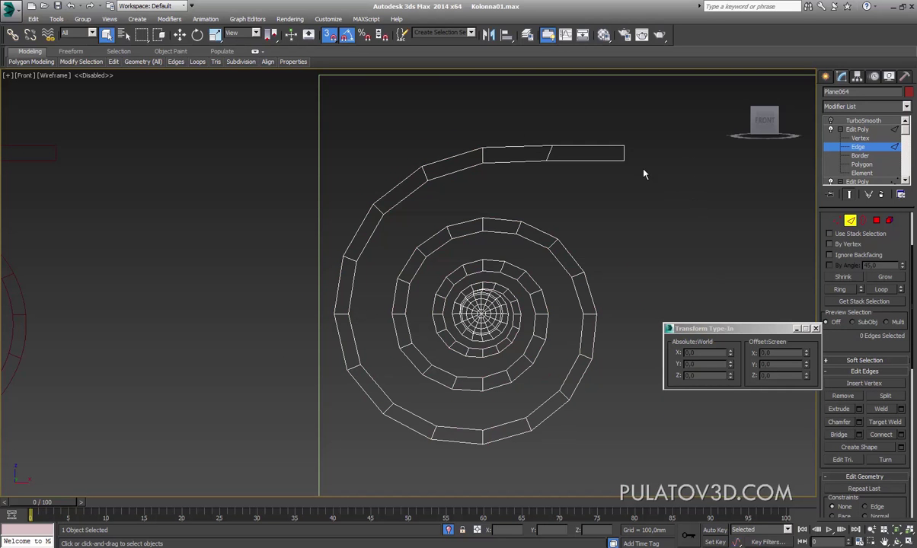
{"action": "middle_click_drag", "start_coordinate": [491, 219], "coordinate": [504, 208]}
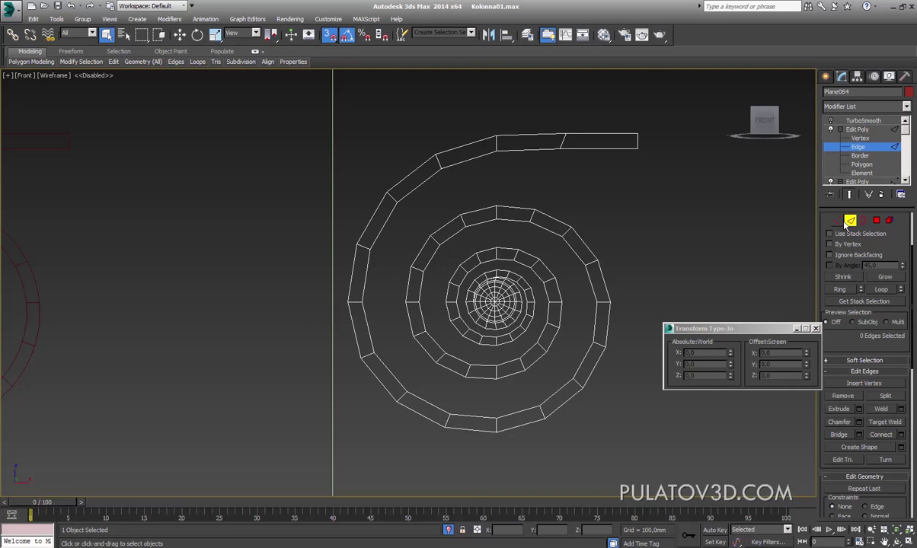
Step: Select all vertices, then at Element level click the centre disc to select the eye alone
{"action": "key", "text": "1"}
{"action": "key", "text": "ctrl+a"}
{"action": "key", "text": "2"}
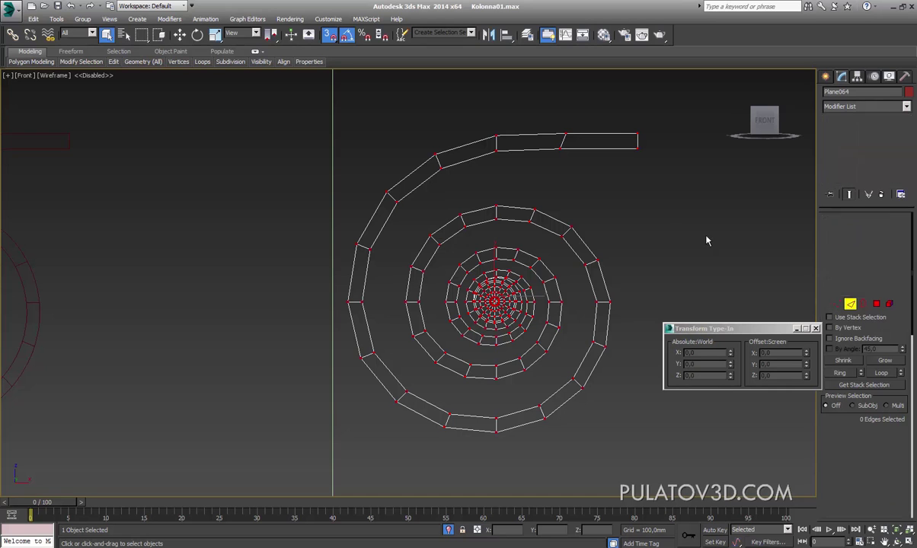
{"action": "left_click", "coordinate": [453, 161]}
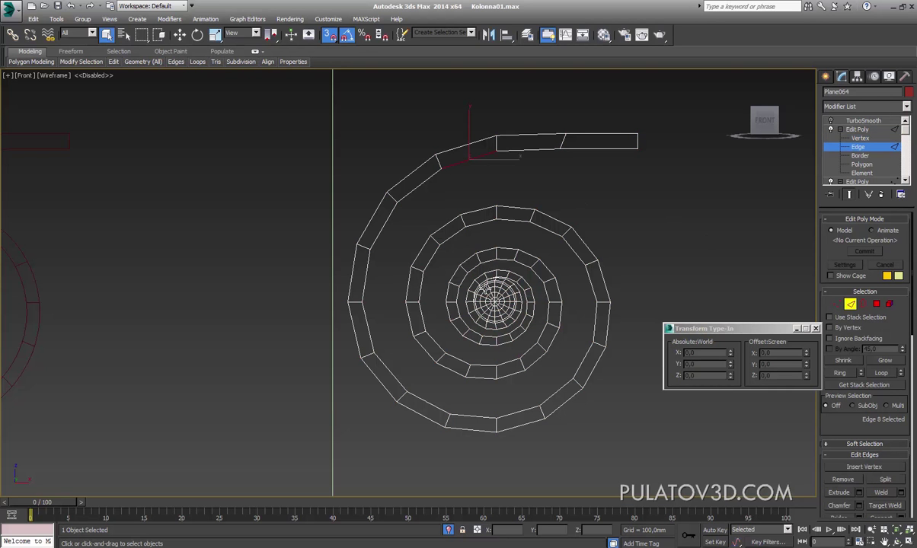
{"action": "left_click", "coordinate": [889, 304]}
{"action": "left_click", "coordinate": [494, 283]}
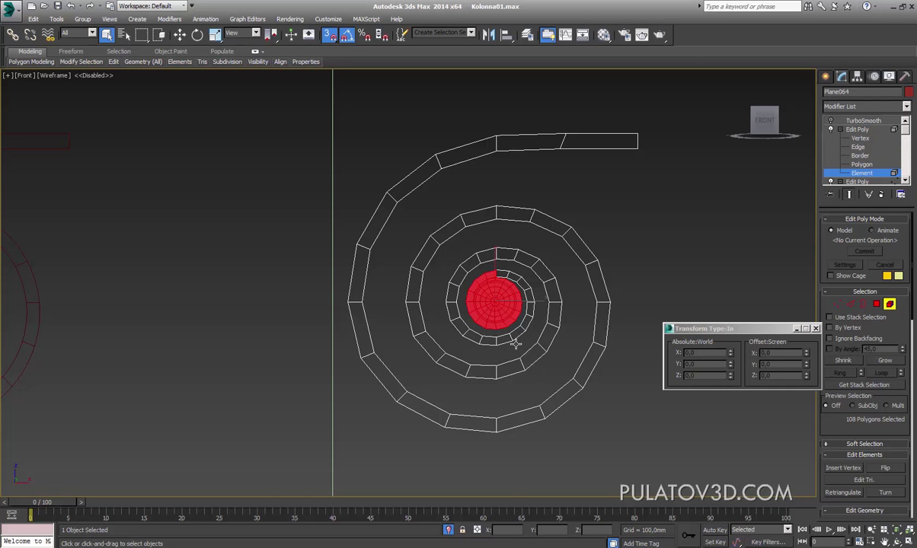
{"action": "scroll", "coordinate": [488, 301], "scroll_direction": "up", "scroll_amount": 2}
{"action": "scroll", "coordinate": [506, 316], "scroll_direction": "up", "scroll_amount": 3}
{"action": "scroll", "coordinate": [516, 309], "scroll_direction": "down", "scroll_amount": 2}
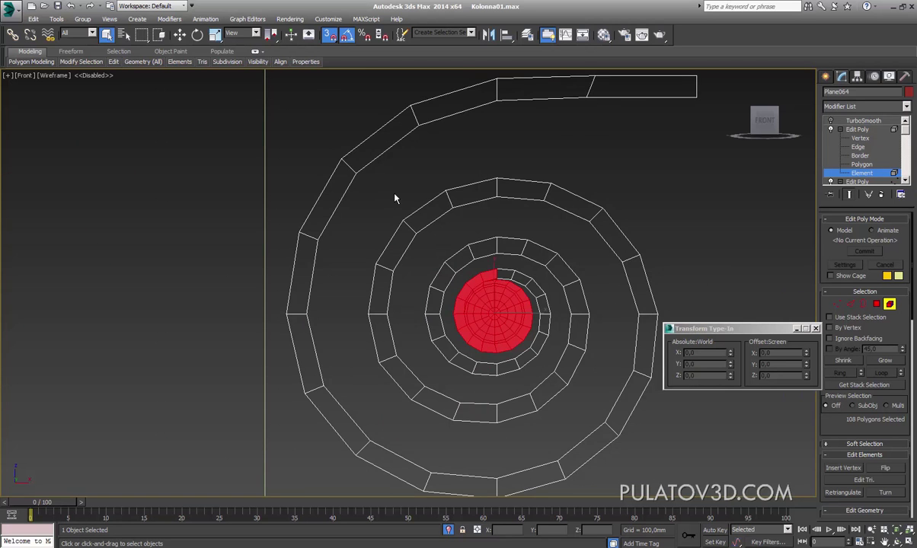
{"action": "scroll", "coordinate": [395, 199], "scroll_direction": "down", "scroll_amount": 3}
Step: Select the spiral apart from its straight end segment and switch to Polygon level
{"action": "left_click", "coordinate": [448, 166]}
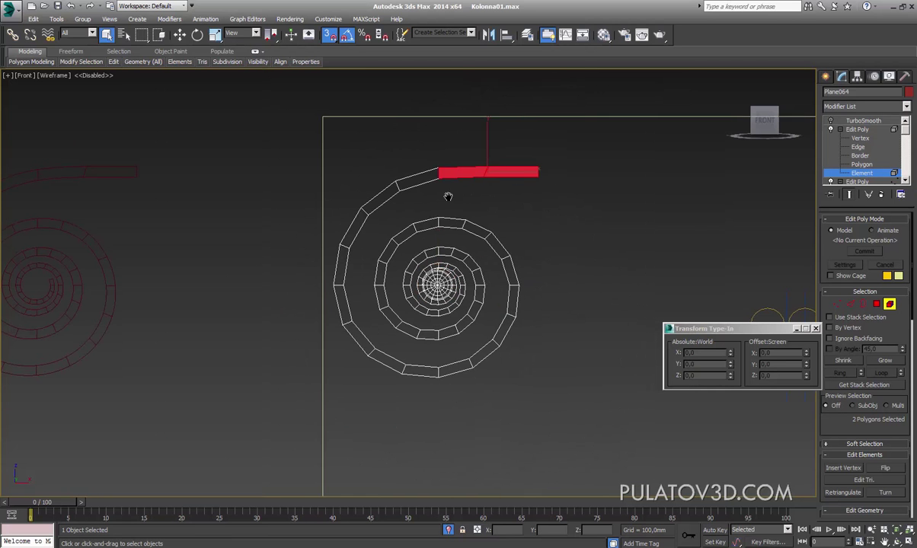
{"action": "scroll", "coordinate": [422, 183], "scroll_direction": "up", "scroll_amount": 2}
{"action": "key", "text": "ctrl+i"}
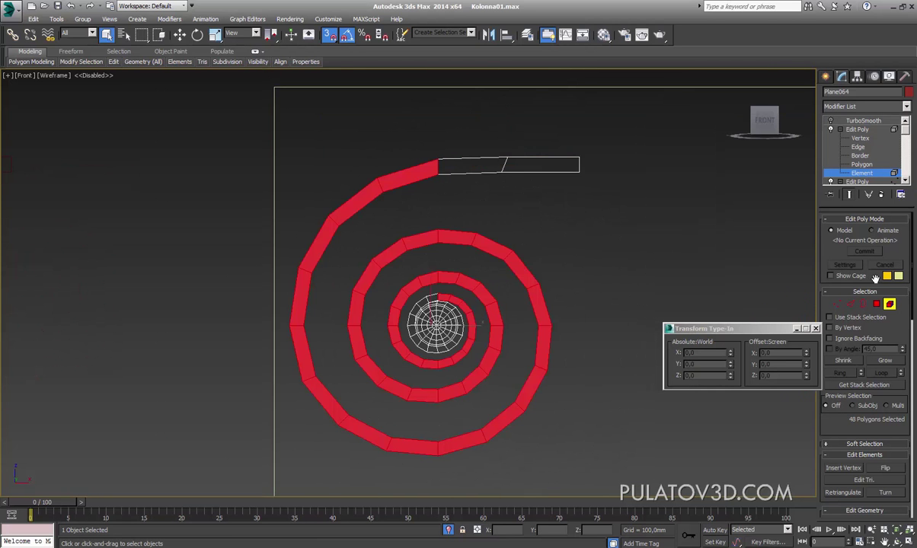
{"action": "left_click", "coordinate": [877, 303]}
{"action": "left_click_drag", "start_coordinate": [548, 197], "coordinate": [470, 259]}
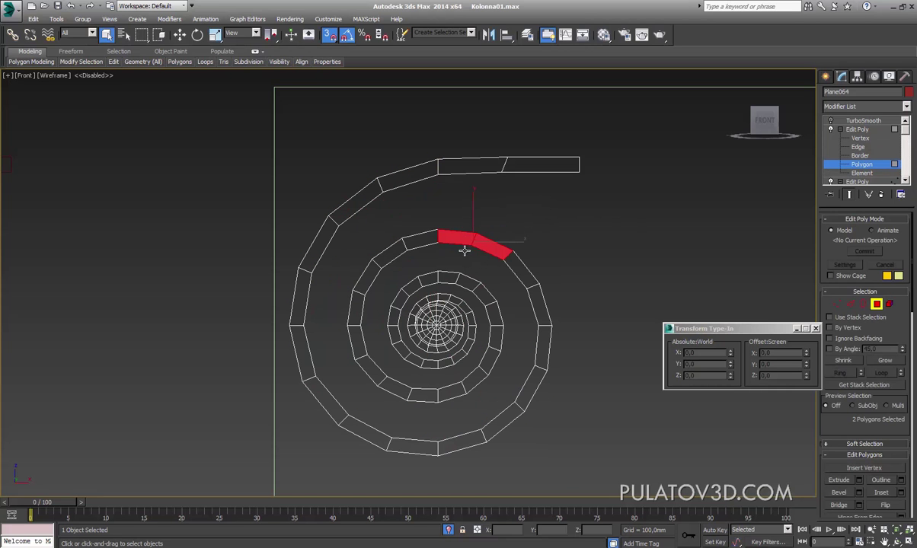
{"action": "left_click", "coordinate": [470, 222]}
Step: Region-select the top polygons on each ring plus the eye disc, and detach them
{"action": "left_click_drag", "start_coordinate": [474, 242], "coordinate": [510, 258]}
{"action": "left_click_drag", "start_coordinate": [453, 257], "coordinate": [403, 288], "text": "ctrl"}
{"action": "left_click_drag", "start_coordinate": [417, 324], "coordinate": [417, 279], "text": "ctrl"}
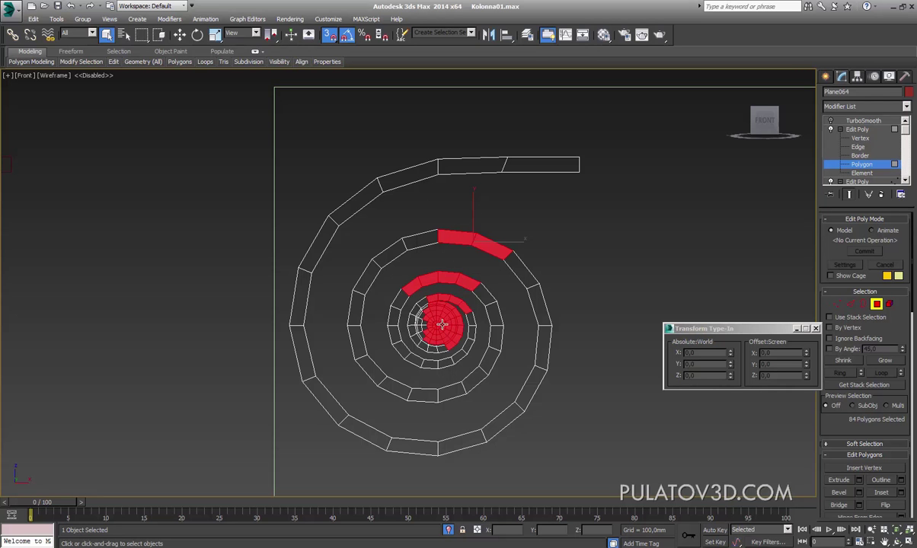
{"action": "scroll", "coordinate": [848, 449], "scroll_direction": "down", "scroll_amount": 3}
{"action": "scroll", "coordinate": [857, 439], "scroll_direction": "down", "scroll_amount": 3}
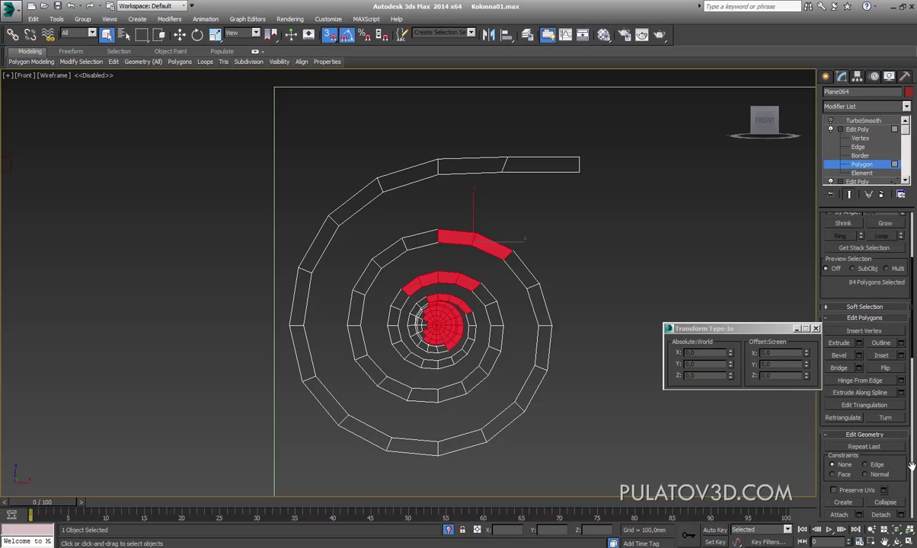
{"action": "scroll", "coordinate": [855, 460], "scroll_direction": "down", "scroll_amount": 3}
{"action": "left_click", "coordinate": [903, 457]}
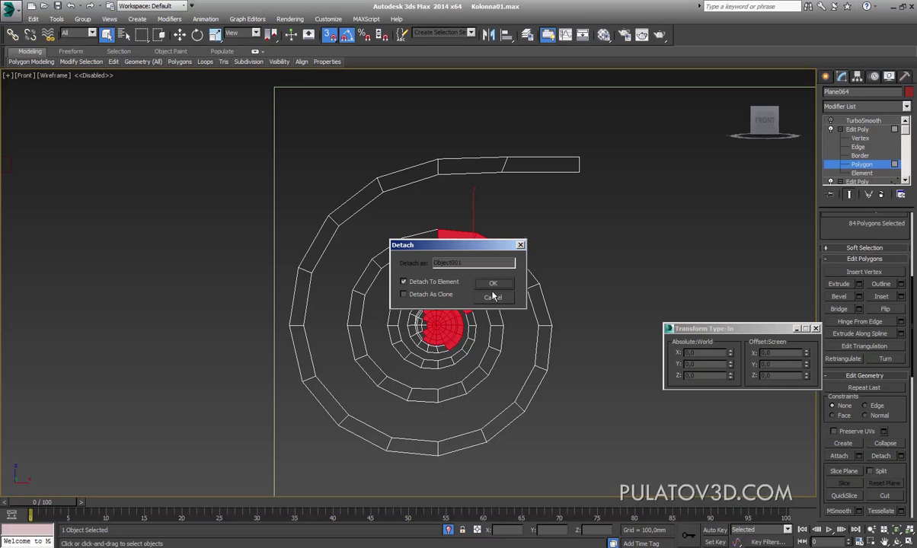
{"action": "left_click", "coordinate": [493, 296]}
Step: Confirm in Element mode that the outer band and inner rings with the eye are separate elements
{"action": "left_click", "coordinate": [861, 173]}
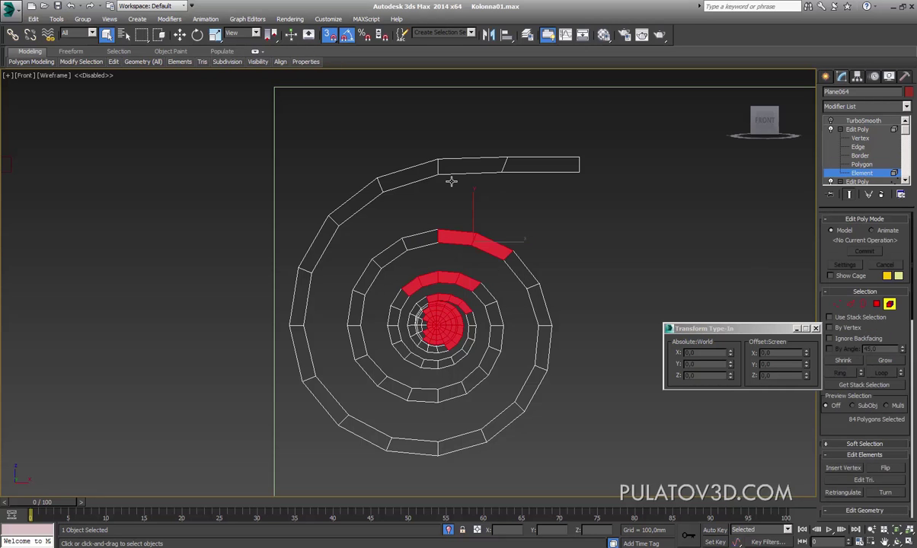
{"action": "left_click", "coordinate": [398, 176]}
{"action": "left_click", "coordinate": [467, 288], "text": "ctrl"}
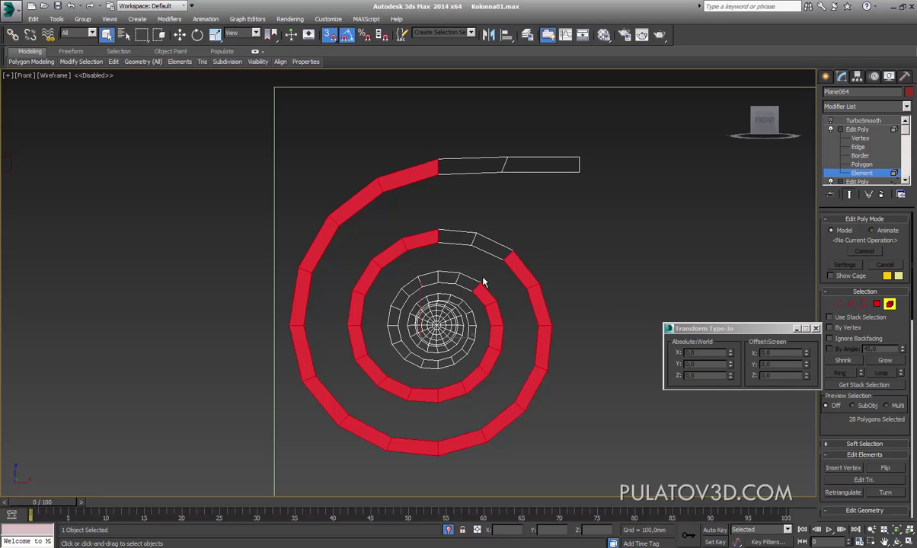
Step: Loop-select edges along the spiral at Edge level to check its edge loops
{"action": "left_click", "coordinate": [849, 305]}
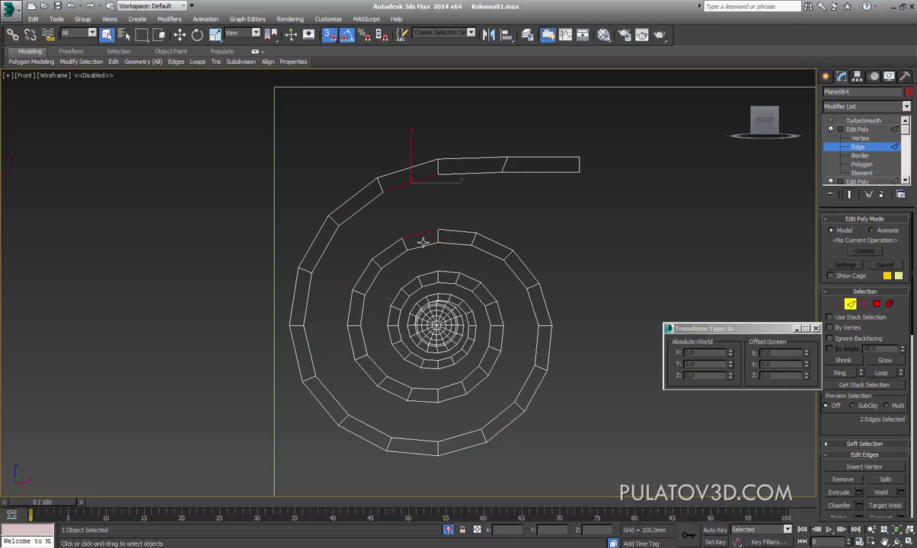
{"action": "left_click", "coordinate": [881, 373]}
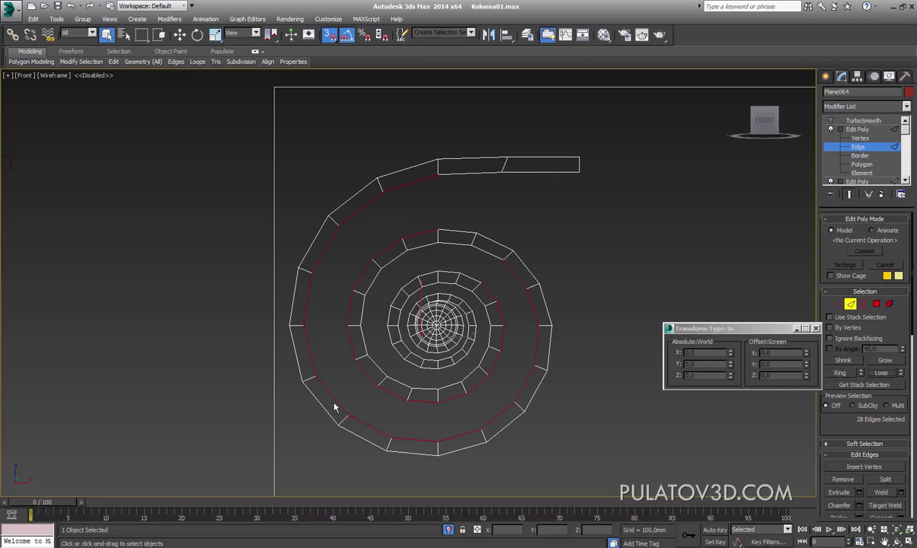
{"action": "scroll", "coordinate": [818, 468], "scroll_direction": "down", "scroll_amount": 3}
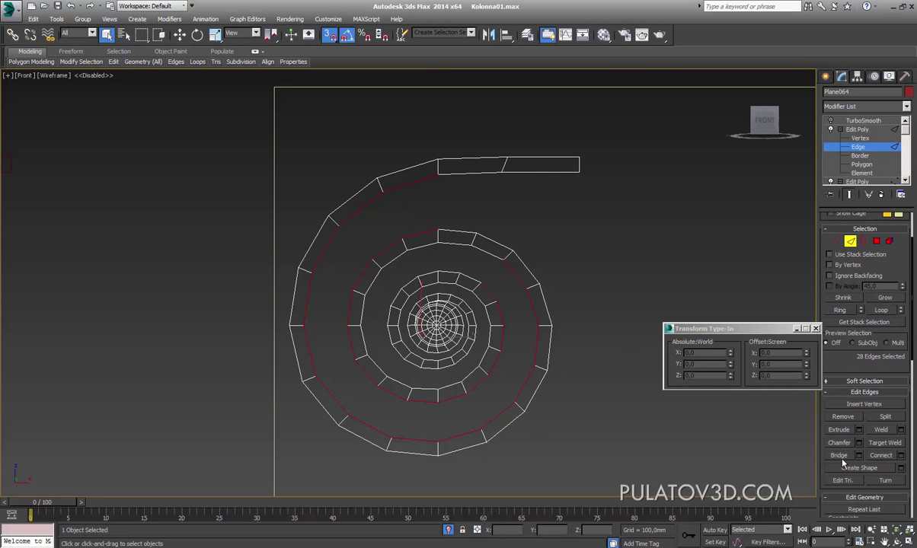
{"action": "left_click", "coordinate": [881, 456]}
{"action": "scroll", "coordinate": [446, 282], "scroll_direction": "up", "scroll_amount": 3}
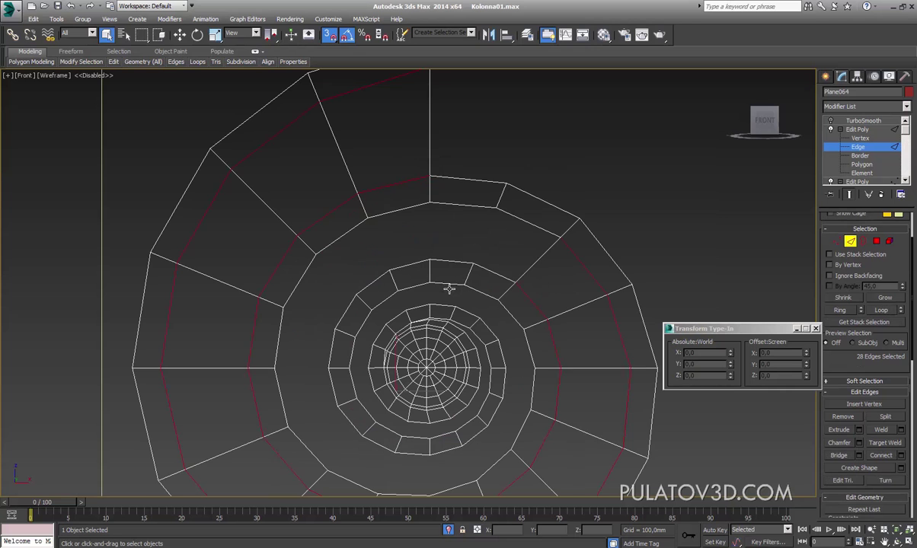
Step: Inspect one spiral band and its ring edges, then select all 253 vertices
{"action": "left_click", "coordinate": [890, 241]}
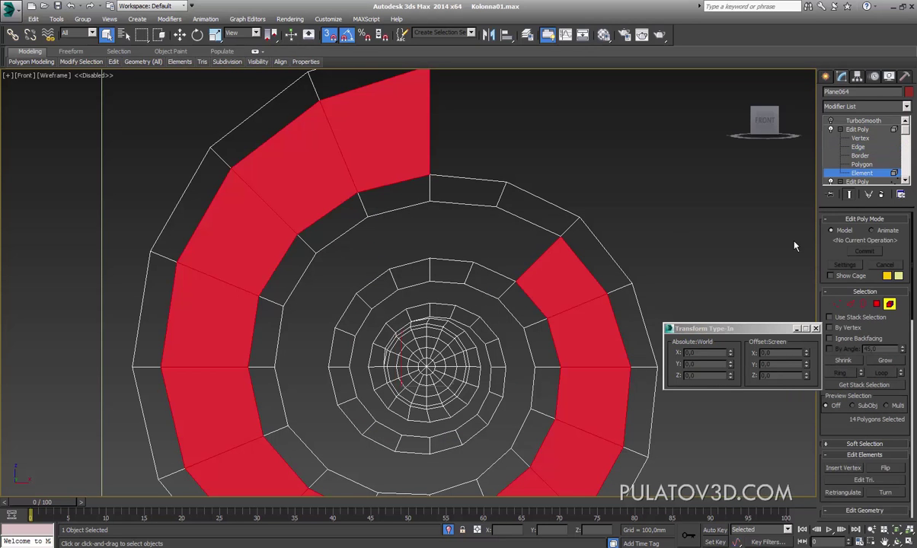
{"action": "left_click", "coordinate": [504, 215]}
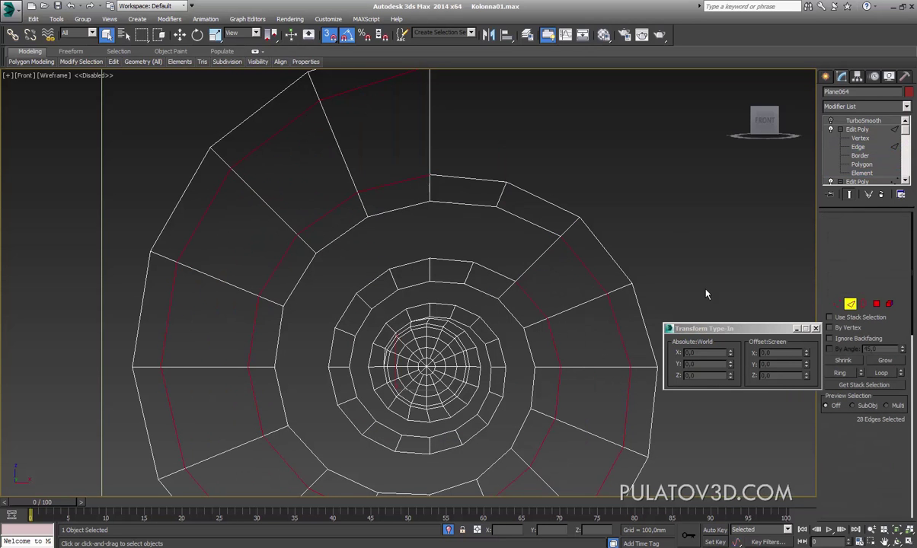
{"action": "key", "text": "2"}
{"action": "left_click", "coordinate": [494, 271]}
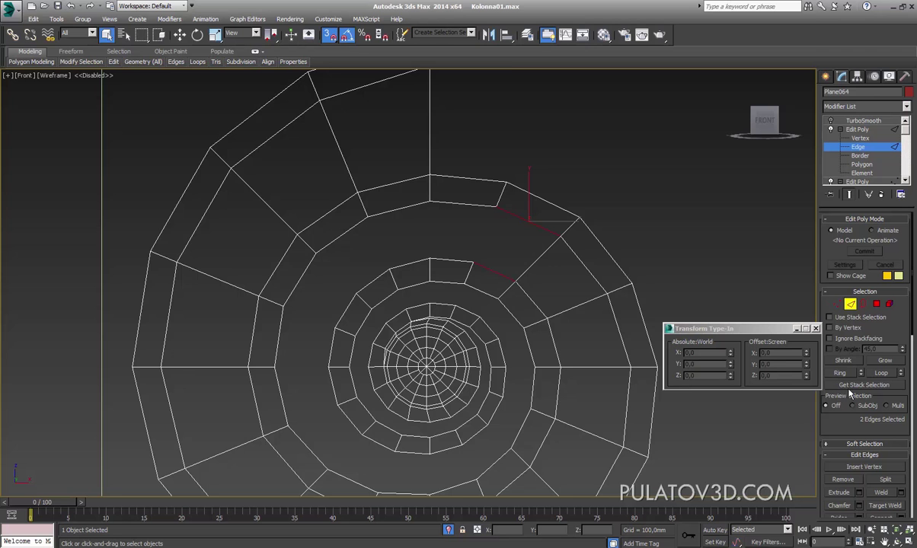
{"action": "left_click", "coordinate": [830, 360]}
{"action": "middle_click_drag", "start_coordinate": [499, 305], "coordinate": [548, 284]}
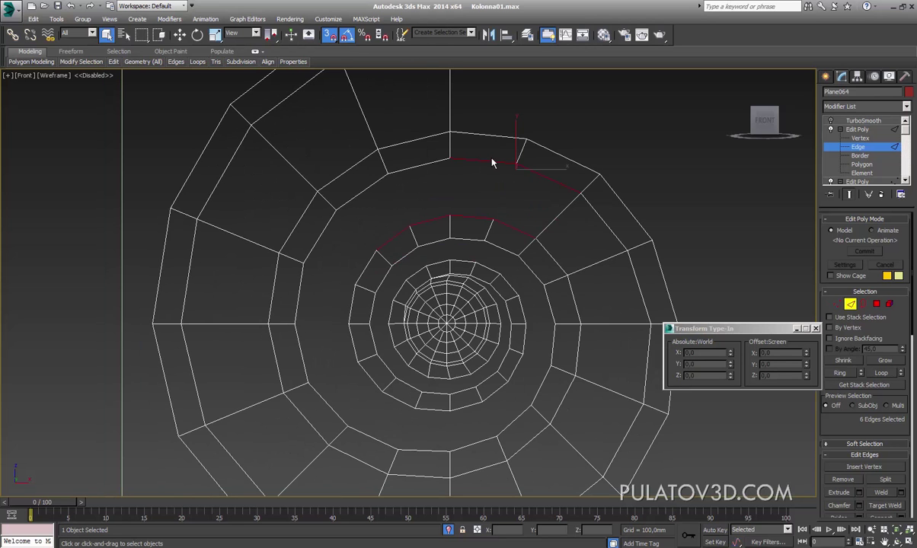
{"action": "scroll", "coordinate": [484, 213], "scroll_direction": "down", "scroll_amount": 4}
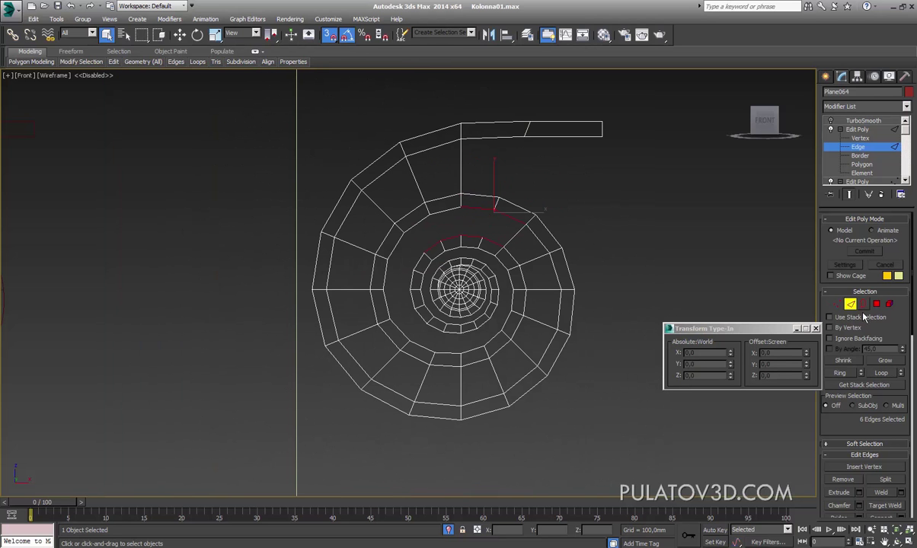
{"action": "key", "text": "1"}
{"action": "key", "text": "ctrl+a"}
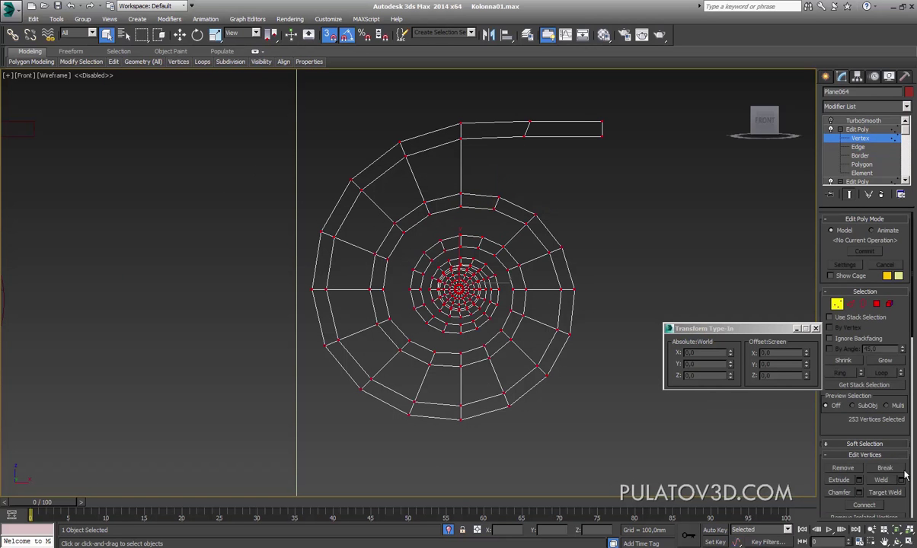
Step: Weld all spiral vertices at a 1.0 mm threshold, cutting 253 vertices to 201
{"action": "left_click", "coordinate": [859, 480]}
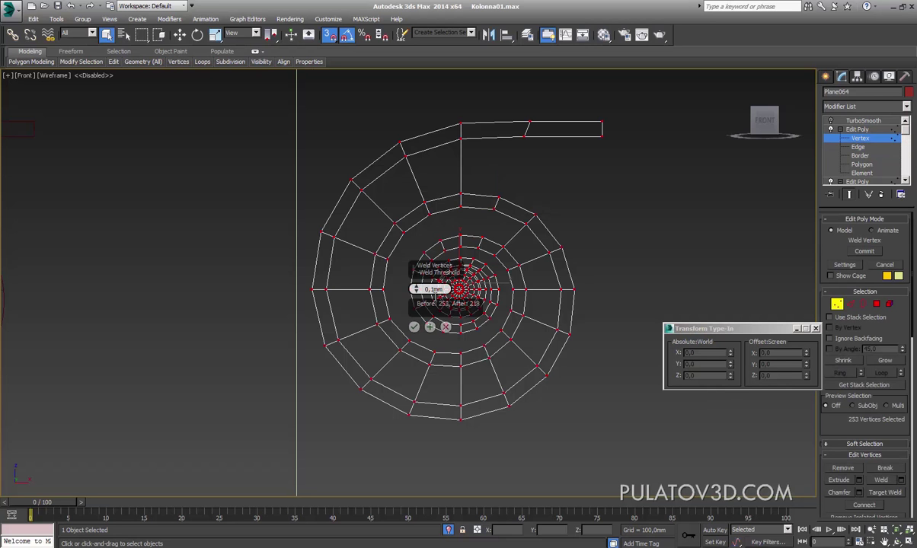
{"action": "type", "text": "1"}
{"action": "key", "text": "Return"}
{"action": "left_click", "coordinate": [414, 327]}
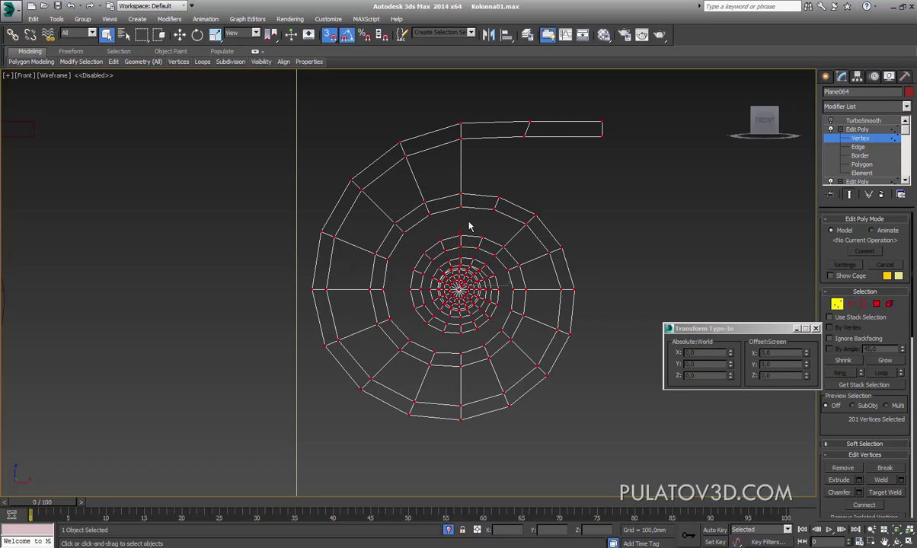
{"action": "scroll", "coordinate": [469, 227], "scroll_direction": "up", "scroll_amount": 4}
{"action": "key", "text": "2"}
{"action": "mouse_move", "coordinate": [502, 241]}
{"action": "middle_mouse_down"}
{"action": "mouse_move", "coordinate": [484, 246]}
{"action": "mouse_move", "coordinate": [493, 243]}
{"action": "middle_mouse_up"}
Step: Start a fresh edge selection with arc edges on the upper and inner rings
{"action": "left_click", "coordinate": [493, 198]}
{"action": "left_click", "coordinate": [527, 201]}
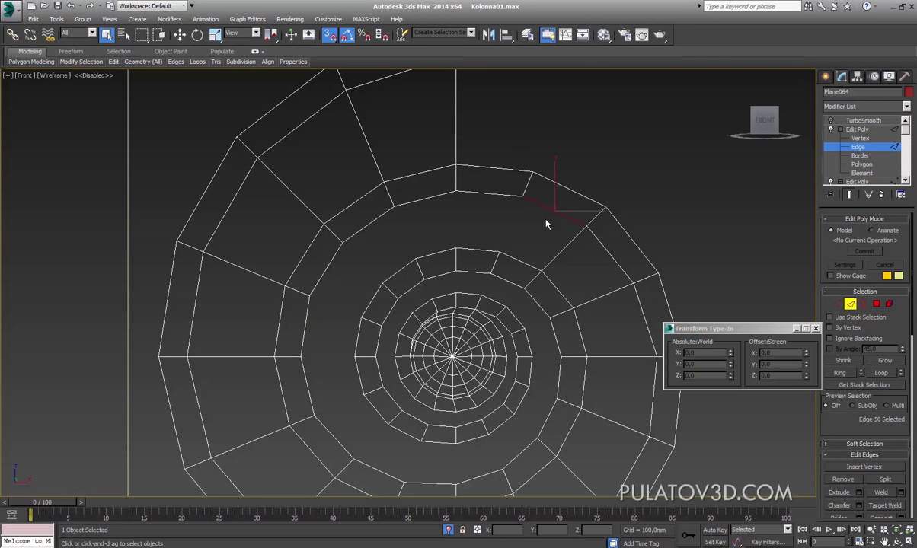
{"action": "left_click", "coordinate": [485, 192], "text": "ctrl"}
{"action": "left_click", "coordinate": [478, 251], "text": "ctrl"}
{"action": "left_click", "coordinate": [437, 254], "text": "ctrl"}
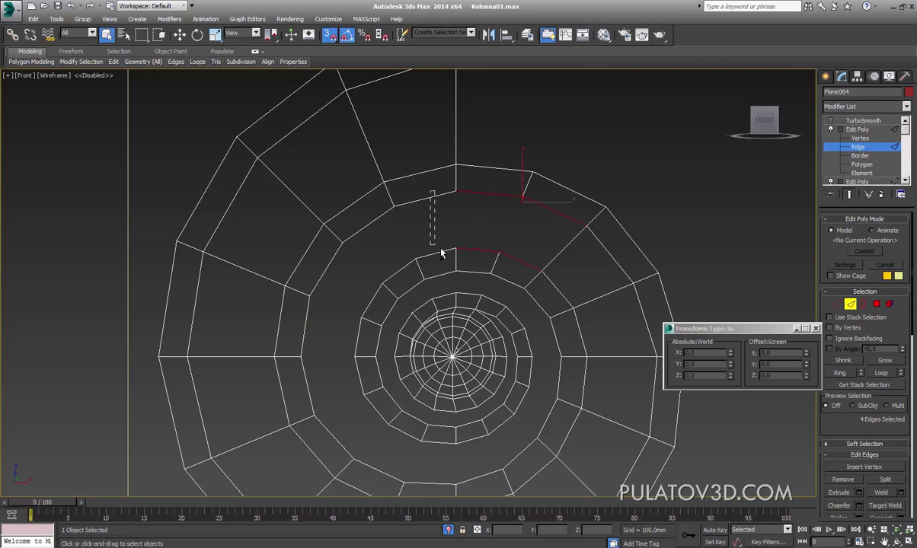
{"action": "left_click", "coordinate": [423, 196], "text": "ctrl"}
{"action": "left_click", "coordinate": [367, 221], "text": "ctrl"}
{"action": "left_click", "coordinate": [399, 270], "text": "ctrl"}
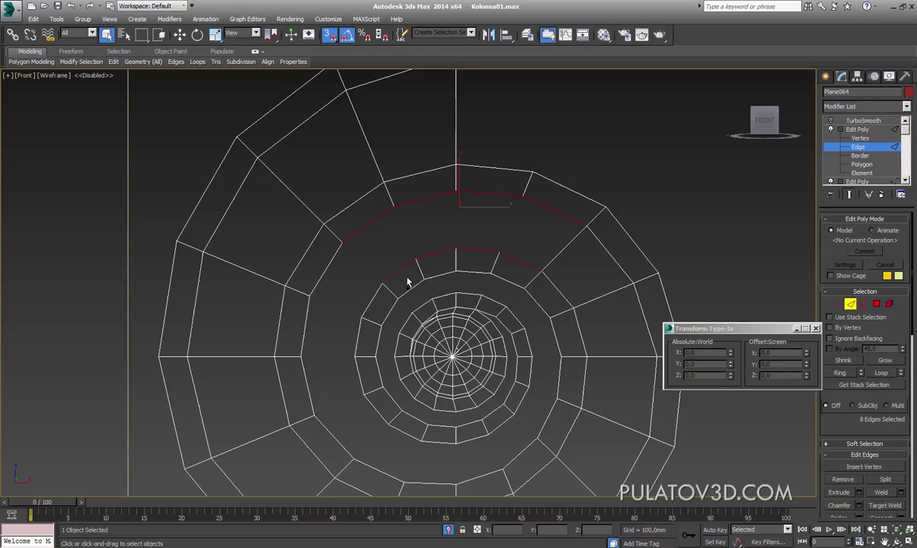
{"action": "left_click", "coordinate": [334, 262], "text": "ctrl"}
{"action": "left_click", "coordinate": [373, 302], "text": "ctrl"}
Step: Add the ring edges along the spiral's left side and bottom
{"action": "middle_click_drag", "start_coordinate": [378, 314], "coordinate": [436, 314]}
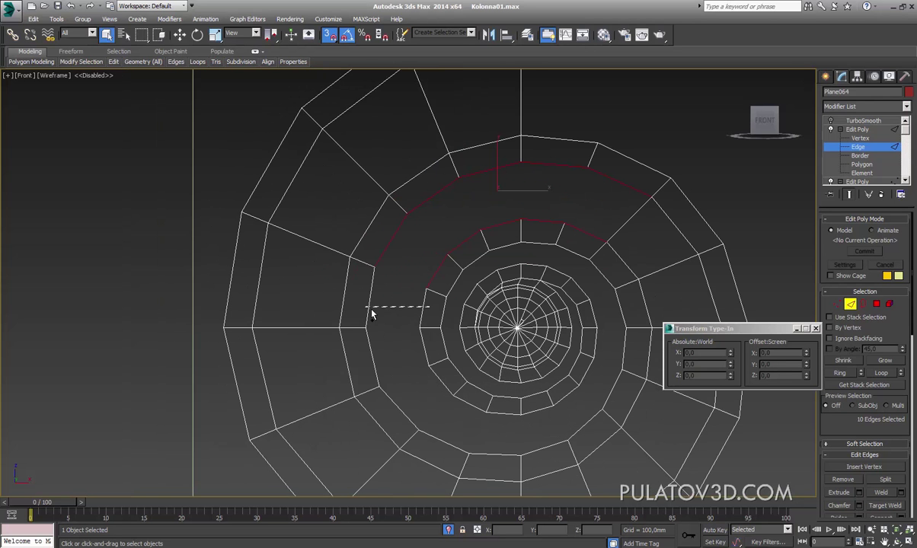
{"action": "left_click", "coordinate": [372, 313], "text": "ctrl"}
{"action": "left_click", "coordinate": [423, 309], "text": "ctrl"}
{"action": "left_click", "coordinate": [425, 352], "text": "ctrl"}
{"action": "left_click", "coordinate": [374, 352], "text": "ctrl"}
{"action": "middle_click_drag", "start_coordinate": [399, 370], "coordinate": [393, 337]}
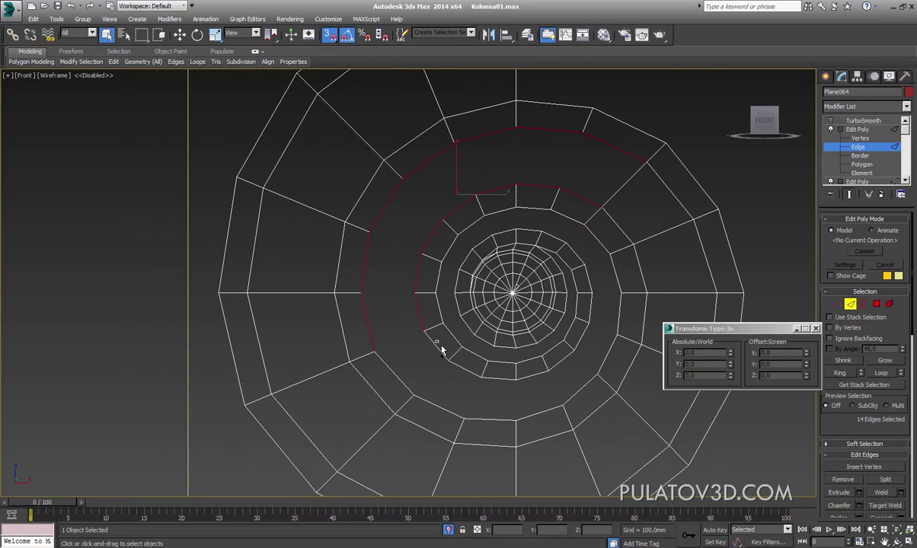
{"action": "left_click", "coordinate": [397, 380], "text": "ctrl"}
{"action": "left_click", "coordinate": [456, 411], "text": "ctrl"}
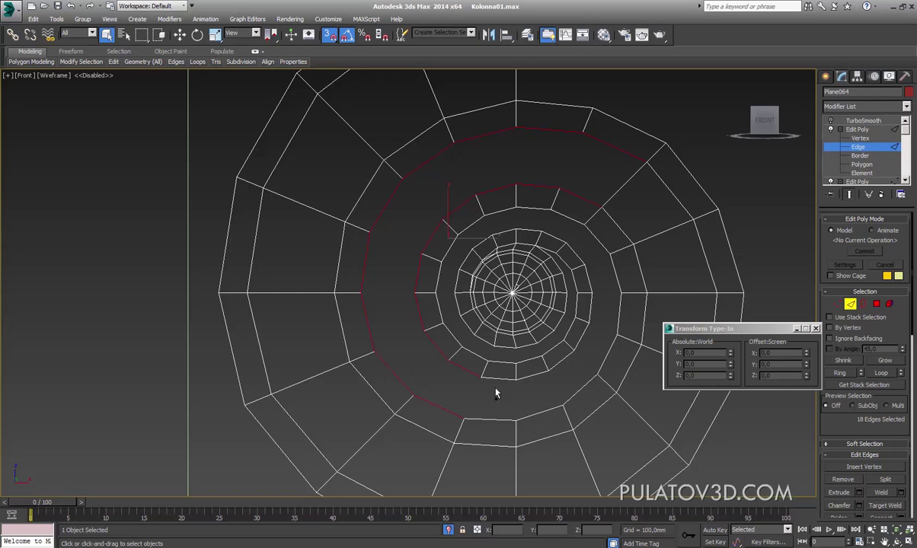
{"action": "left_click", "coordinate": [497, 420], "text": "ctrl"}
{"action": "left_click", "coordinate": [533, 377], "text": "ctrl"}
{"action": "left_click", "coordinate": [503, 378], "text": "ctrl"}
{"action": "left_click", "coordinate": [545, 412], "text": "ctrl"}
Step: Add inner-ring and upper-right ring edges, marquee-picking pairs of ring edges
{"action": "middle_click_drag", "start_coordinate": [548, 429], "coordinate": [454, 370]}
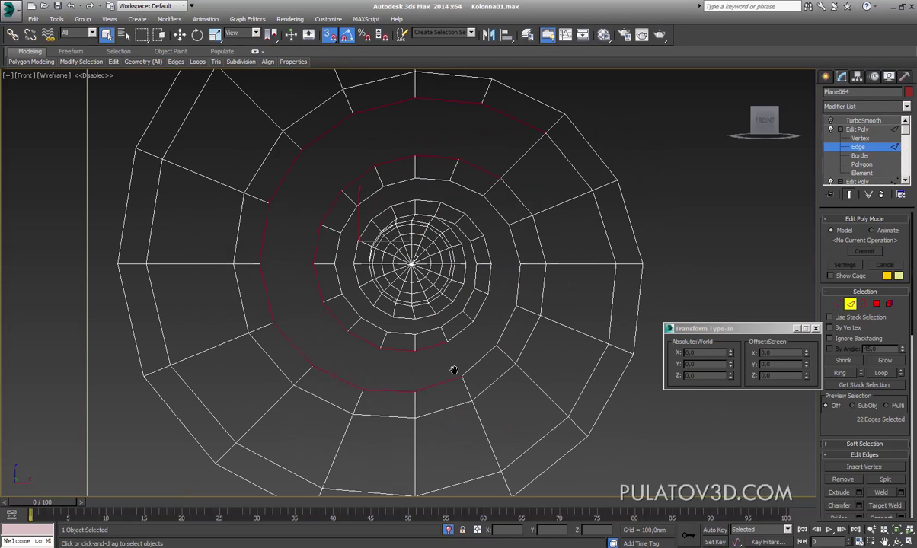
{"action": "left_click", "coordinate": [454, 333], "text": "ctrl"}
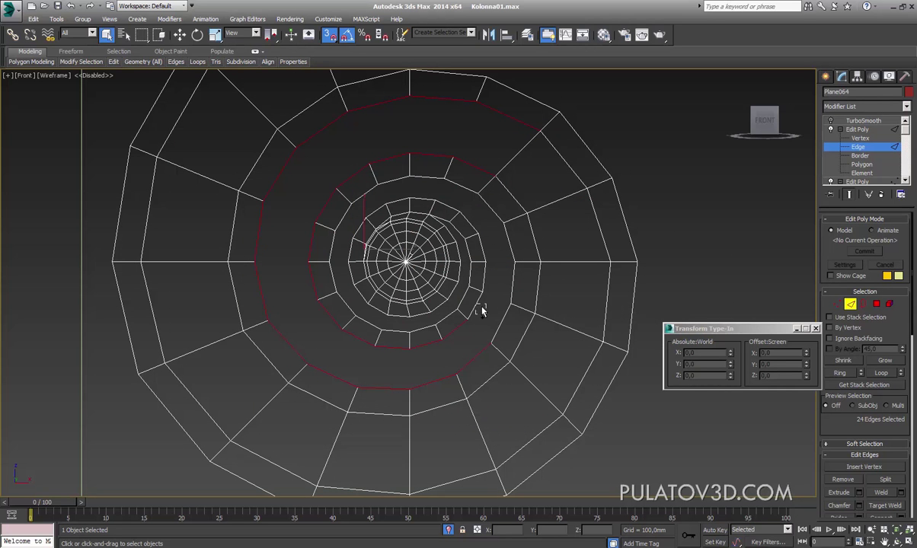
{"action": "left_click", "coordinate": [472, 307], "text": "ctrl"}
{"action": "left_click", "coordinate": [507, 242], "text": "ctrl"}
{"action": "left_click", "coordinate": [491, 245], "text": "ctrl"}
{"action": "scroll", "coordinate": [493, 248], "scroll_direction": "up", "scroll_amount": 4}
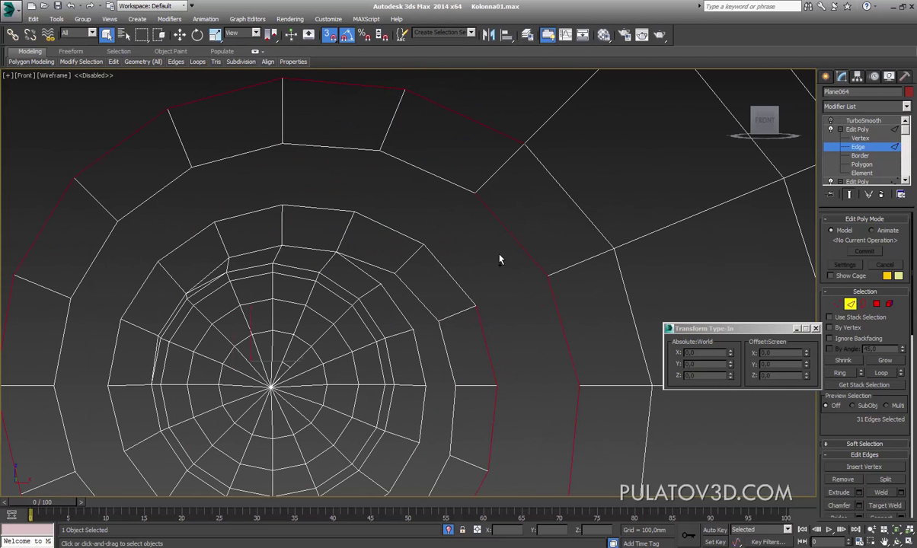
{"action": "left_click", "coordinate": [436, 257], "text": "ctrl"}
{"action": "left_click_drag", "start_coordinate": [431, 171], "coordinate": [410, 217], "text": "ctrl"}
{"action": "middle_click_drag", "start_coordinate": [399, 235], "coordinate": [470, 224]}
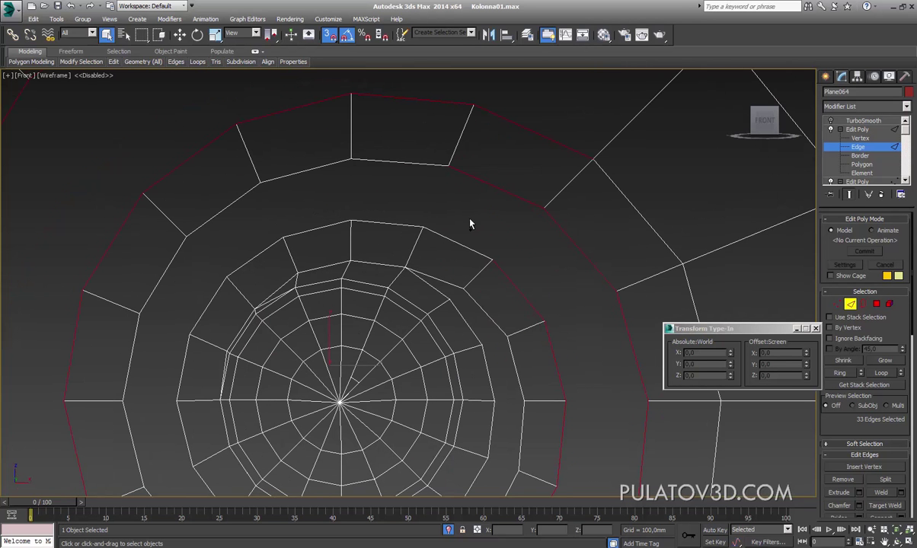
{"action": "left_click_drag", "start_coordinate": [392, 231], "coordinate": [393, 227], "text": "ctrl"}
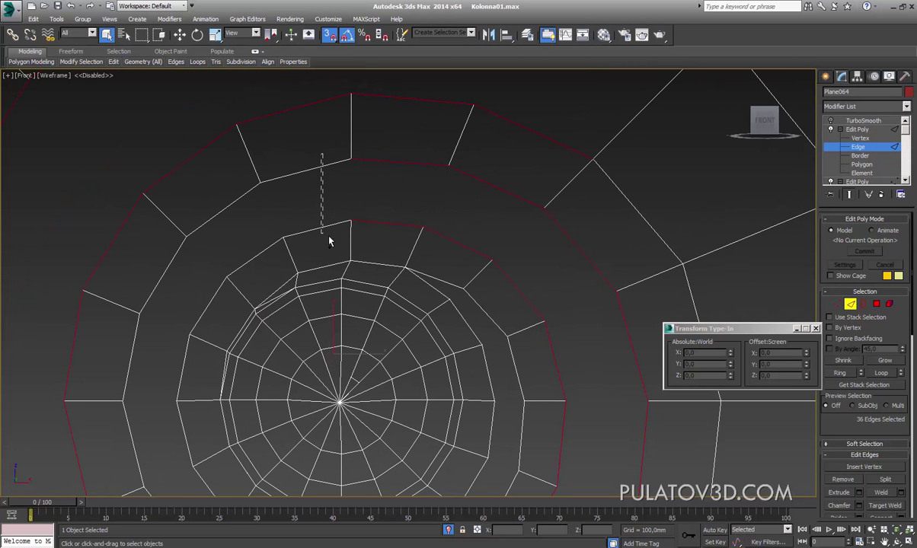
{"action": "left_click_drag", "start_coordinate": [329, 241], "coordinate": [328, 238], "text": "ctrl"}
{"action": "left_click_drag", "start_coordinate": [241, 233], "coordinate": [244, 250], "text": "ctrl"}
Step: Add the remaining ring edges around the centre, dropping the inner ring's lower edges, for 44 total
{"action": "middle_click_drag", "start_coordinate": [243, 251], "coordinate": [462, 267]}
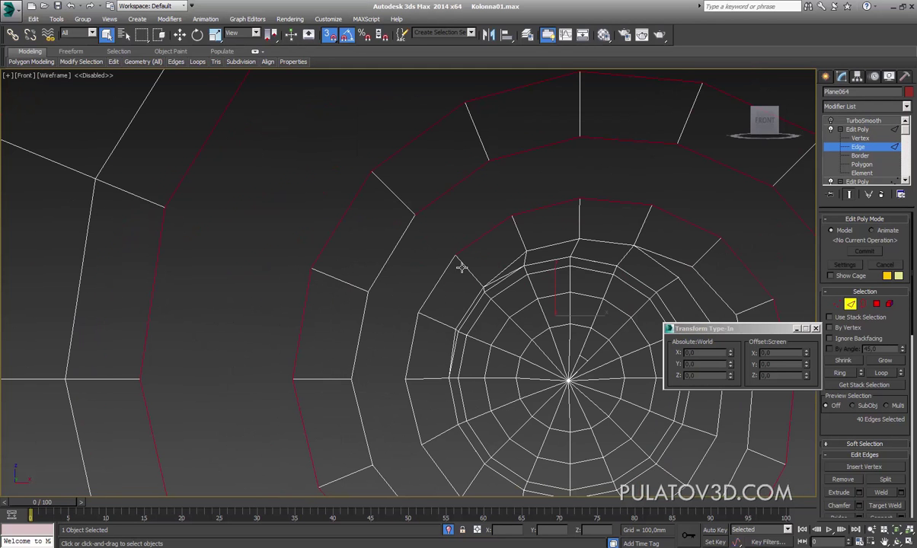
{"action": "left_click_drag", "start_coordinate": [404, 266], "coordinate": [405, 266], "text": "ctrl"}
{"action": "left_click_drag", "start_coordinate": [358, 338], "coordinate": [366, 344], "text": "ctrl"}
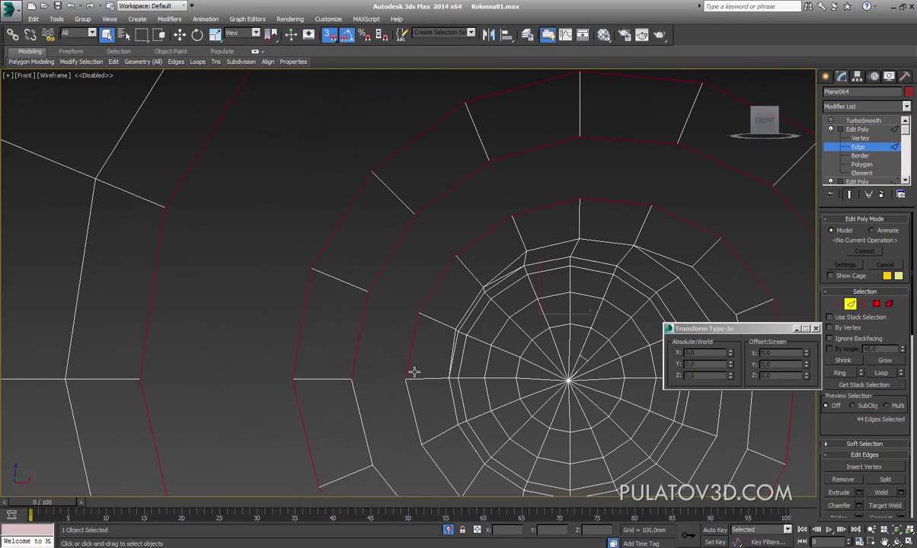
{"action": "mouse_move", "coordinate": [417, 427]}
{"action": "middle_mouse_down"}
{"action": "mouse_move", "coordinate": [466, 345]}
{"action": "mouse_move", "coordinate": [416, 372]}
{"action": "middle_mouse_up"}
{"action": "left_click_drag", "start_coordinate": [433, 319], "coordinate": [379, 369], "text": "ctrl"}
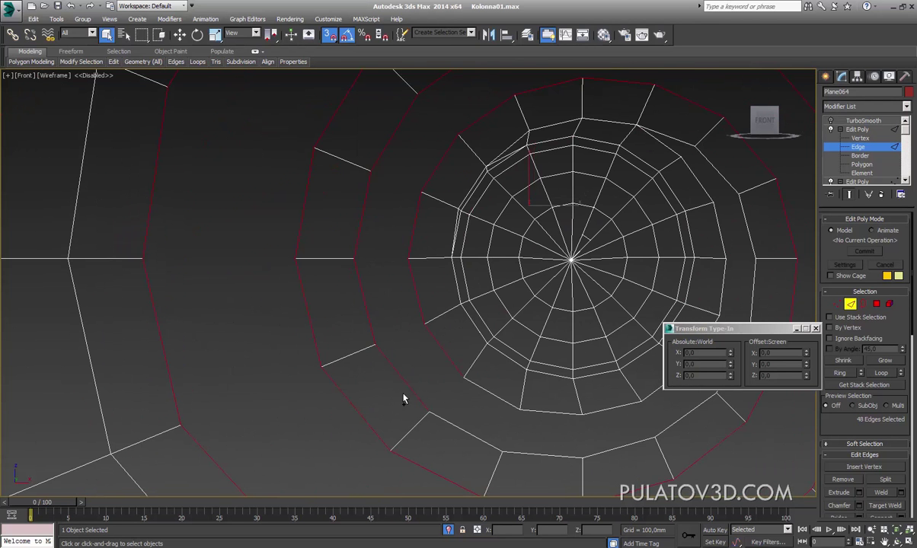
{"action": "middle_click_drag", "start_coordinate": [378, 369], "coordinate": [445, 324]}
{"action": "mouse_move", "coordinate": [495, 352]}
{"action": "left_mouse_down", "text": "ctrl"}
{"action": "mouse_move", "coordinate": [499, 400]}
{"action": "mouse_move", "coordinate": [563, 370]}
{"action": "left_mouse_up", "text": "ctrl"}
{"action": "mouse_move", "coordinate": [563, 371]}
{"action": "middle_mouse_down"}
{"action": "mouse_move", "coordinate": [517, 361]}
{"action": "mouse_move", "coordinate": [502, 311]}
{"action": "middle_mouse_up"}
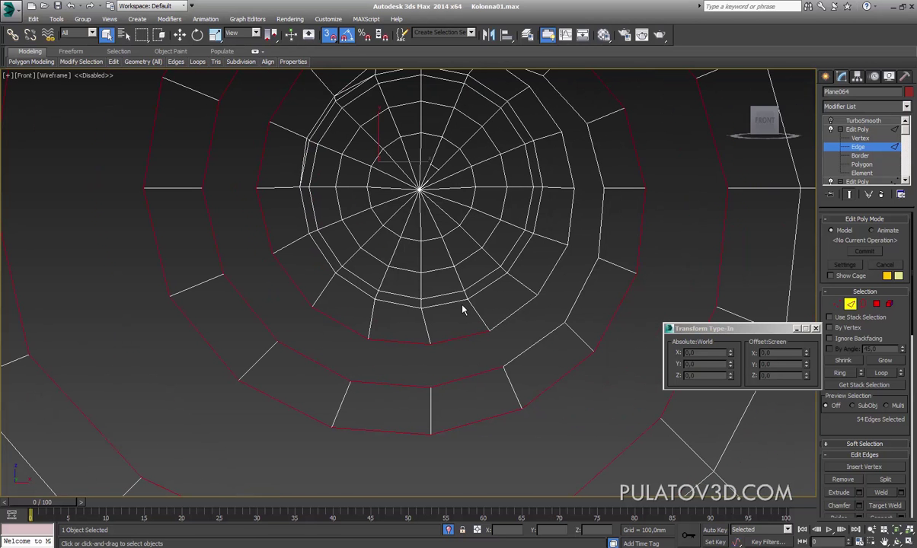
{"action": "scroll", "coordinate": [462, 307], "scroll_direction": "down", "scroll_amount": 5}
{"action": "middle_click_drag", "start_coordinate": [436, 379], "coordinate": [486, 324]}
{"action": "left_click_drag", "start_coordinate": [417, 358], "coordinate": [506, 335], "text": "alt"}
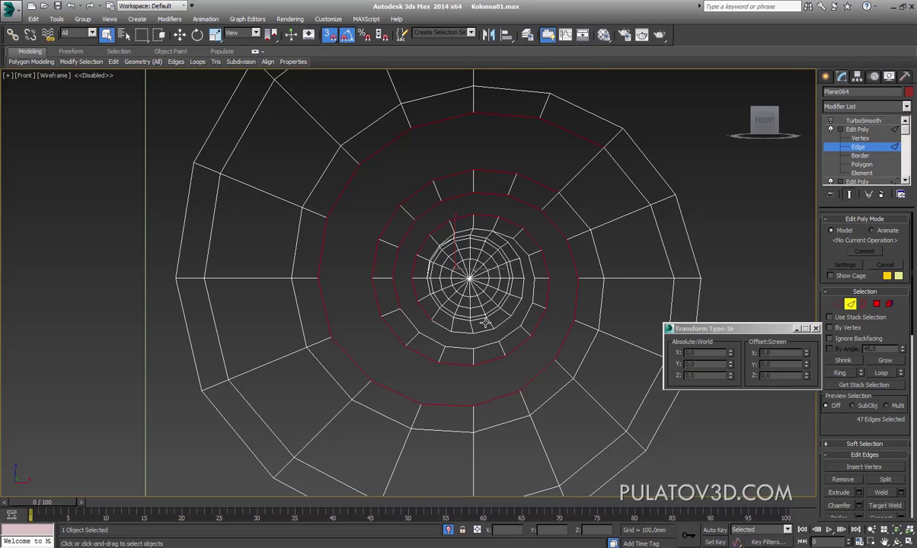
{"action": "scroll", "coordinate": [845, 441], "scroll_direction": "down", "scroll_amount": 3}
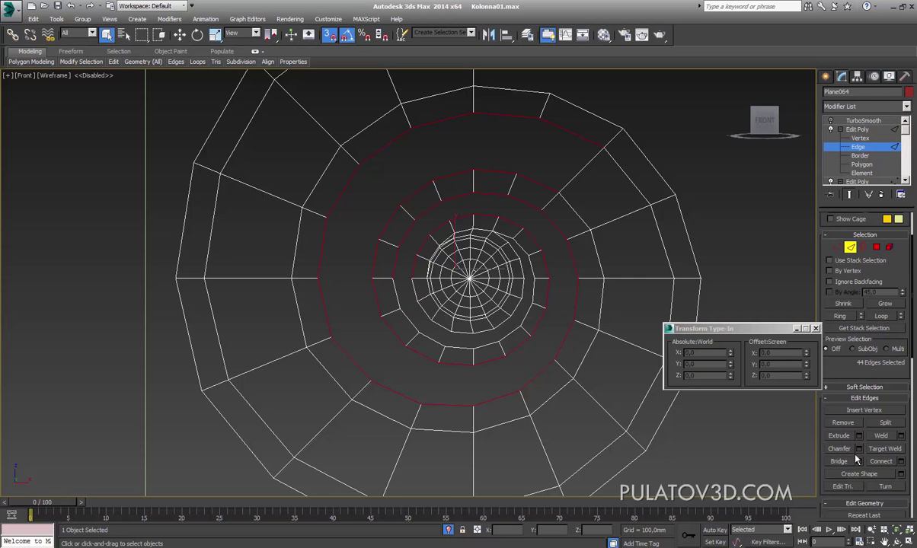
Step: Select the band's cross edges and inner border edges near the spiral centre
{"action": "middle_click_drag", "start_coordinate": [462, 267], "coordinate": [468, 255]}
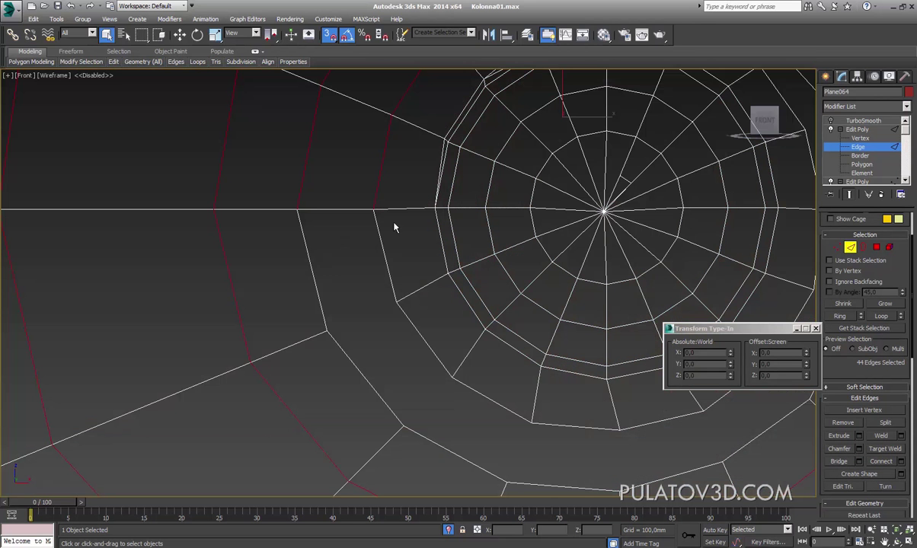
{"action": "left_click_drag", "start_coordinate": [384, 217], "coordinate": [308, 266]}
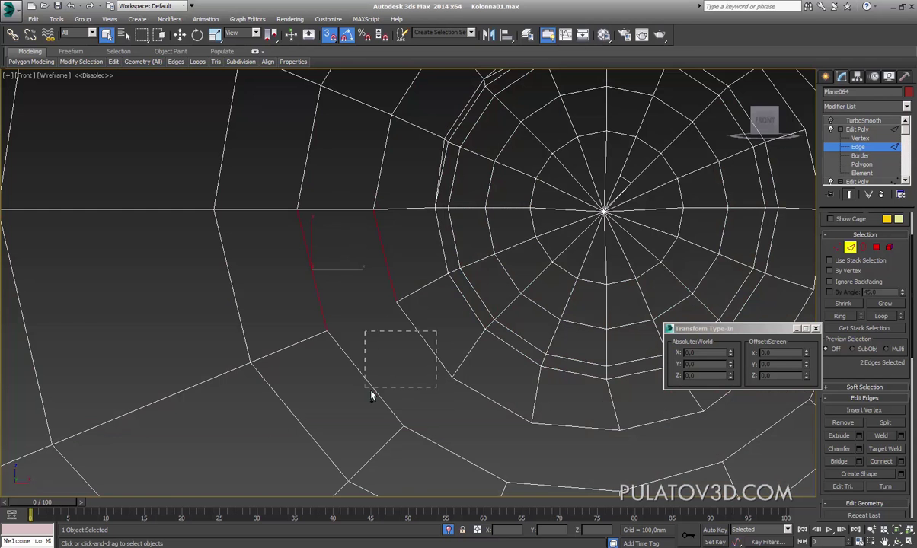
{"action": "left_click_drag", "start_coordinate": [371, 395], "coordinate": [370, 394], "text": "ctrl"}
{"action": "middle_click_drag", "start_coordinate": [445, 396], "coordinate": [350, 349]}
{"action": "left_click_drag", "start_coordinate": [390, 376], "coordinate": [392, 370], "text": "ctrl"}
{"action": "left_click", "coordinate": [351, 402], "text": "ctrl"}
{"action": "left_click", "coordinate": [480, 379], "text": "ctrl"}
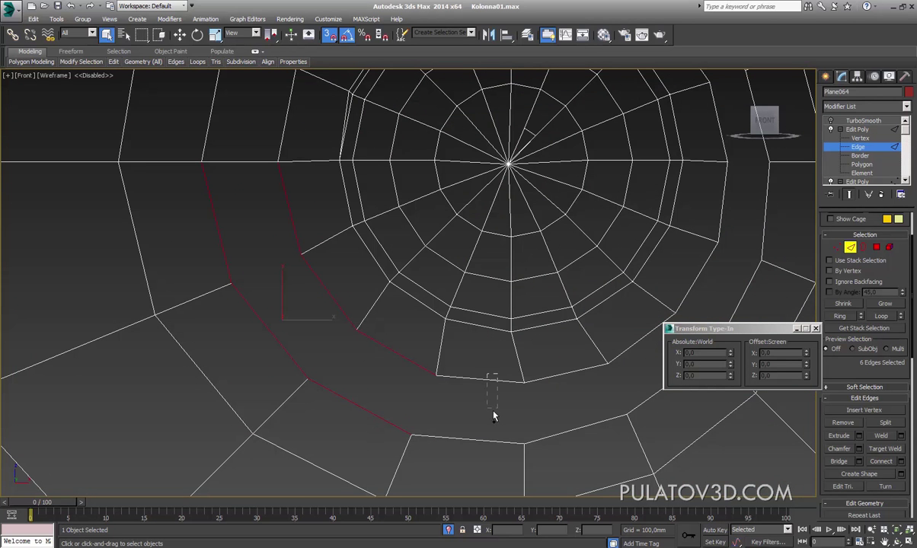
{"action": "left_click", "coordinate": [469, 440], "text": "ctrl"}
{"action": "left_click", "coordinate": [549, 377], "text": "ctrl"}
{"action": "left_click", "coordinate": [591, 427], "text": "ctrl"}
Step: Add the outer-ring and upper-right band edges, reaching 20 selected edges
{"action": "middle_click_drag", "start_coordinate": [590, 436], "coordinate": [492, 337]}
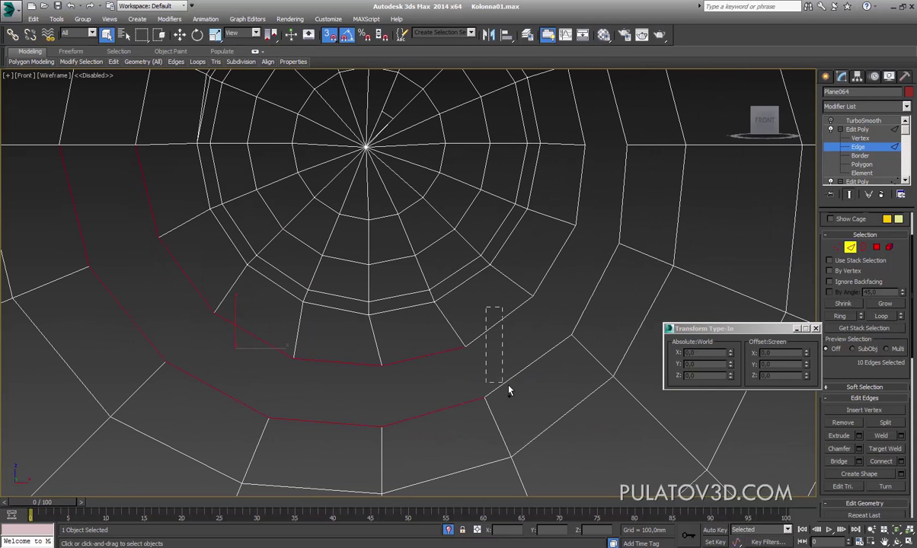
{"action": "left_click_drag", "start_coordinate": [509, 391], "coordinate": [525, 392], "text": "ctrl"}
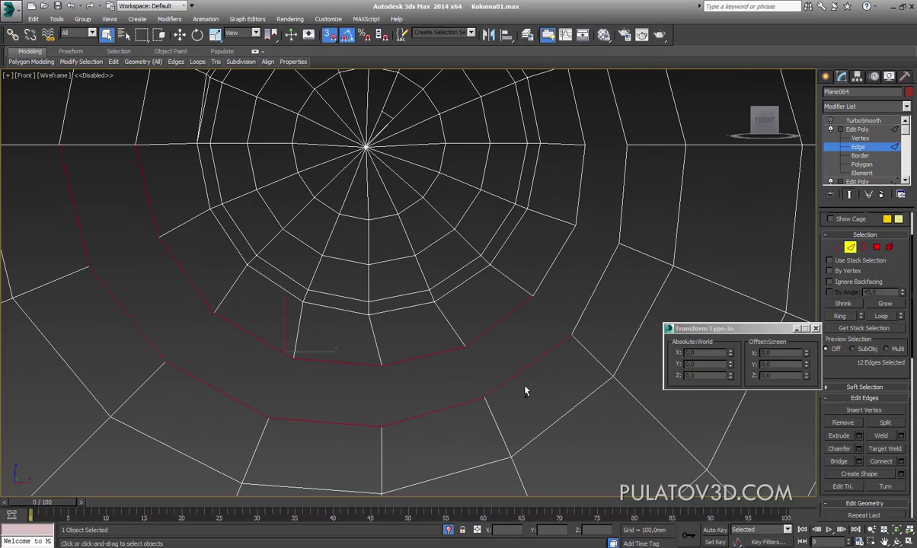
{"action": "left_click", "coordinate": [554, 262], "text": "ctrl"}
{"action": "left_click_drag", "start_coordinate": [603, 311], "coordinate": [604, 313], "text": "ctrl"}
{"action": "middle_click_drag", "start_coordinate": [603, 312], "coordinate": [599, 344]}
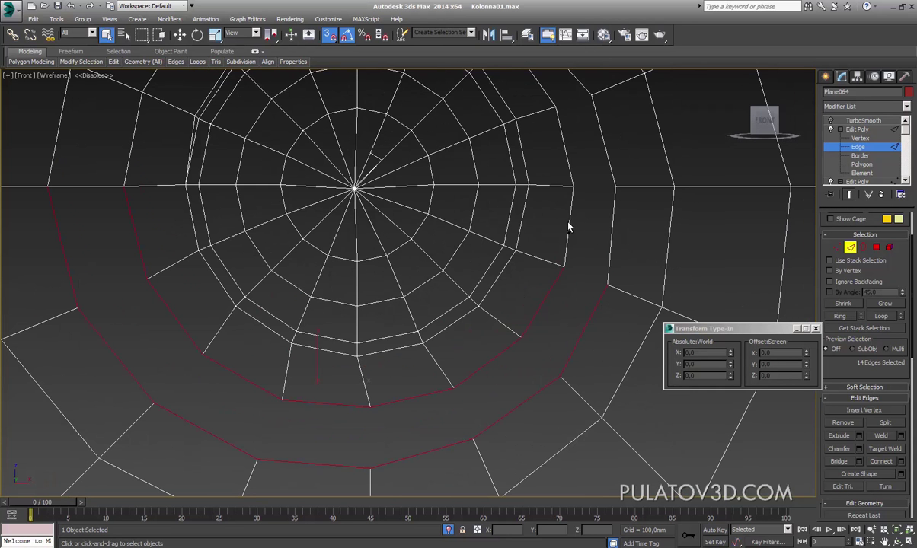
{"action": "left_click_drag", "start_coordinate": [623, 242], "coordinate": [623, 244], "text": "ctrl"}
{"action": "middle_click_drag", "start_coordinate": [623, 244], "coordinate": [638, 272]}
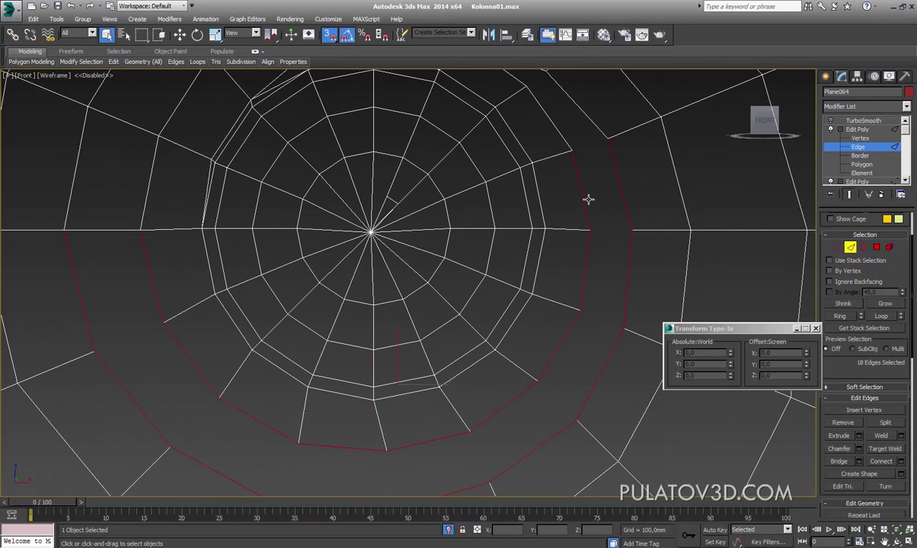
{"action": "middle_click_drag", "start_coordinate": [647, 198], "coordinate": [623, 246]}
{"action": "left_click_drag", "start_coordinate": [585, 250], "coordinate": [581, 183], "text": "ctrl"}
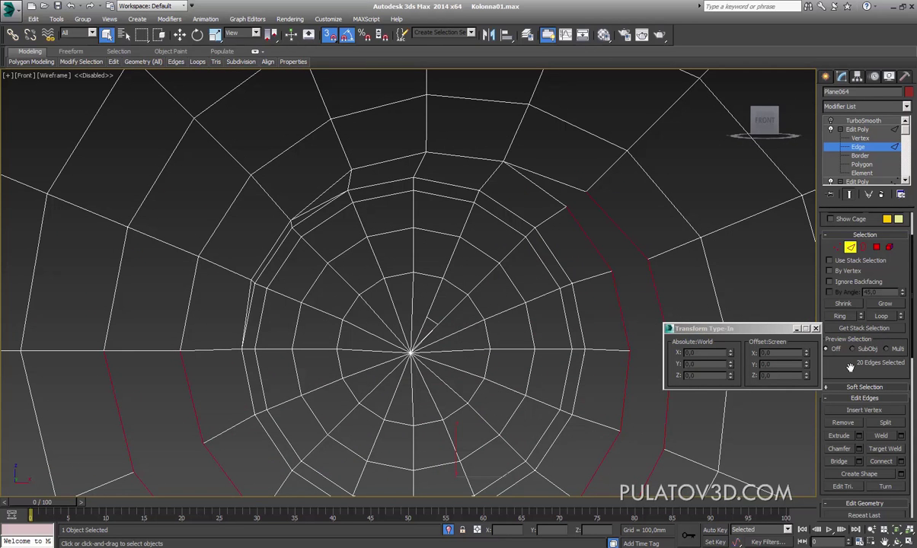
{"action": "left_click_drag", "start_coordinate": [853, 387], "coordinate": [853, 228]}
{"action": "left_click_drag", "start_coordinate": [855, 386], "coordinate": [854, 283]}
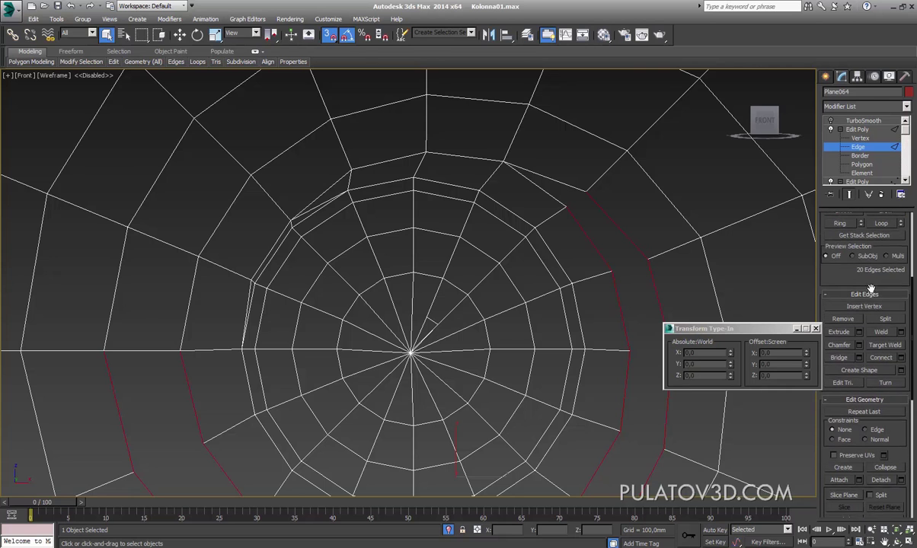
{"action": "middle_click_drag", "start_coordinate": [558, 322], "coordinate": [558, 318]}
Step: Check the 20-edge band selection in shaded view around the spiral centre
{"action": "scroll", "coordinate": [558, 317], "scroll_direction": "down", "scroll_amount": 2}
{"action": "scroll", "coordinate": [614, 195], "scroll_direction": "down", "scroll_amount": 2}
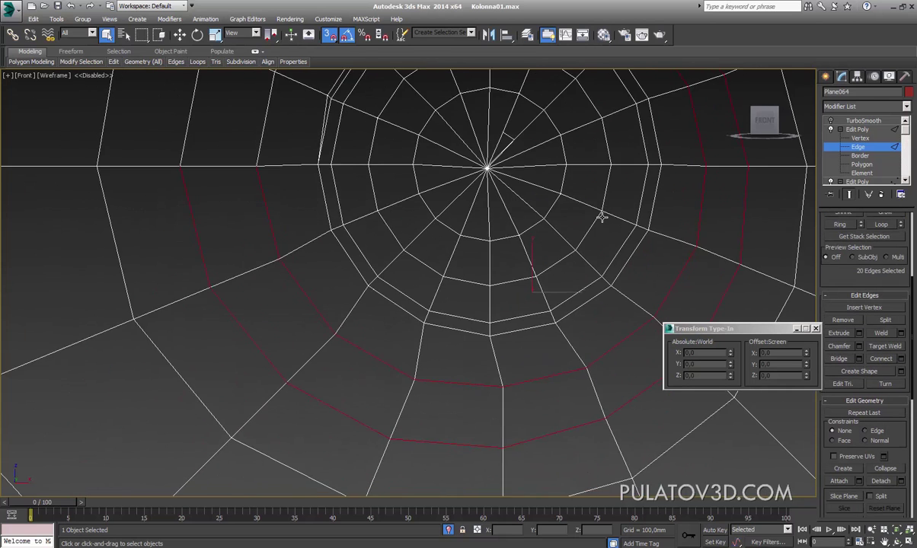
{"action": "mouse_move", "coordinate": [600, 214]}
{"action": "middle_mouse_down"}
{"action": "mouse_move", "coordinate": [575, 190]}
{"action": "mouse_move", "coordinate": [571, 255]}
{"action": "middle_mouse_up"}
{"action": "scroll", "coordinate": [577, 212], "scroll_direction": "down", "scroll_amount": 1}
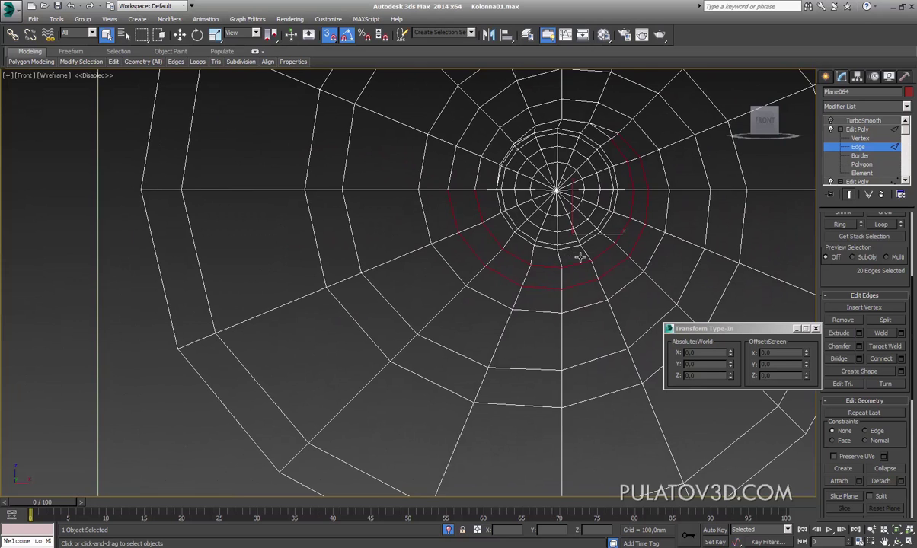
{"action": "key", "text": "F3"}
{"action": "middle_click_drag", "start_coordinate": [558, 264], "coordinate": [552, 374]}
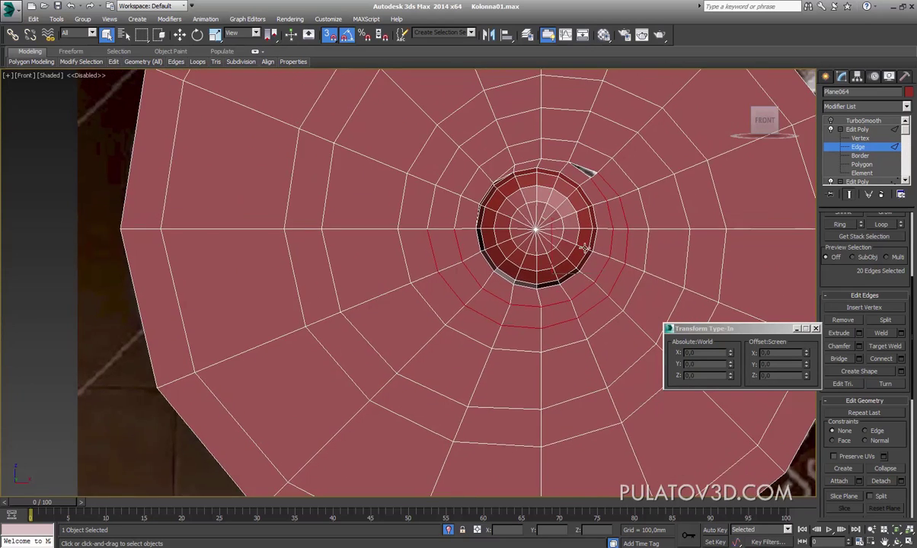
{"action": "scroll", "coordinate": [573, 290], "scroll_direction": "up", "scroll_amount": 4}
{"action": "scroll", "coordinate": [558, 177], "scroll_direction": "down", "scroll_amount": 4}
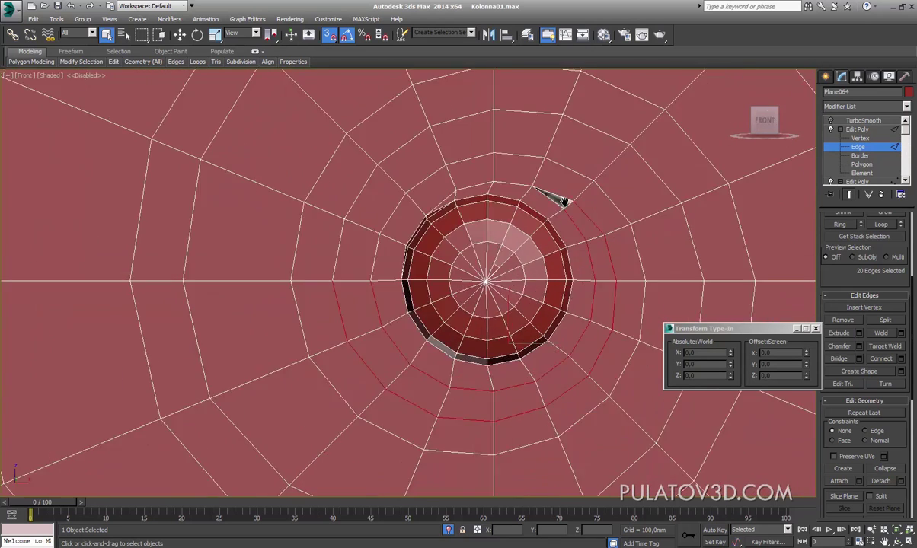
{"action": "scroll", "coordinate": [563, 211], "scroll_direction": "up", "scroll_amount": 6}
{"action": "scroll", "coordinate": [578, 230], "scroll_direction": "up", "scroll_amount": 5}
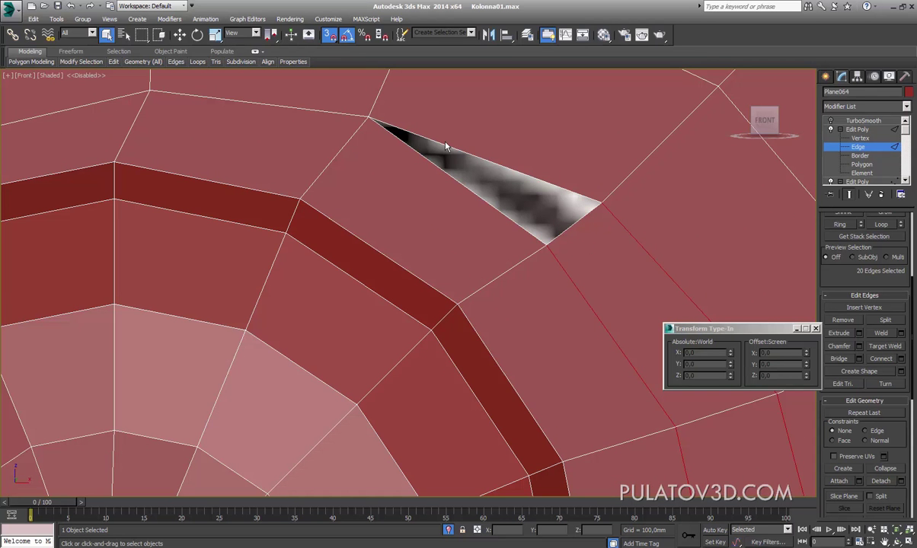
{"action": "scroll", "coordinate": [483, 228], "scroll_direction": "down", "scroll_amount": 2}
{"action": "scroll", "coordinate": [488, 262], "scroll_direction": "down", "scroll_amount": 4}
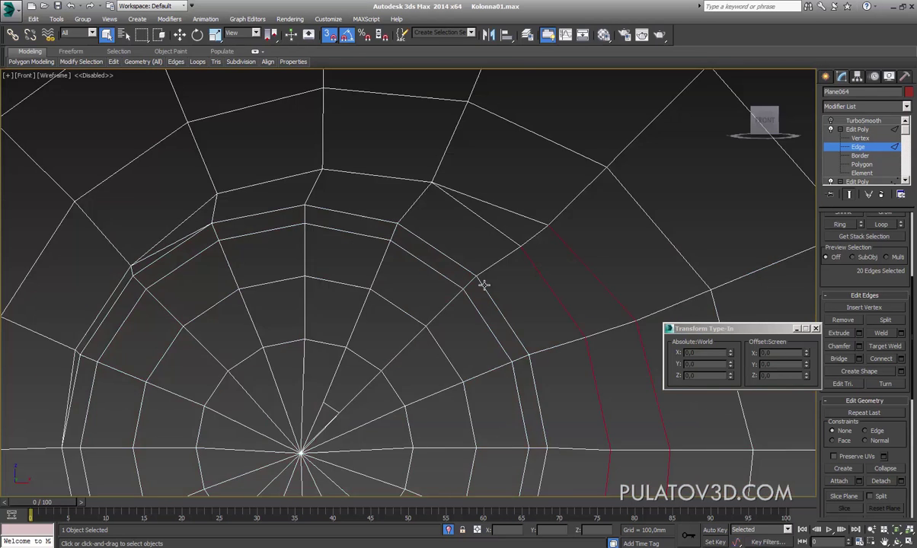
{"action": "scroll", "coordinate": [484, 285], "scroll_direction": "down", "scroll_amount": 3}
{"action": "scroll", "coordinate": [556, 255], "scroll_direction": "down", "scroll_amount": 1}
Step: Select the 46 spiral band polygons with a polygon Loop
{"action": "left_click", "coordinate": [868, 166]}
{"action": "key", "text": "F3"}
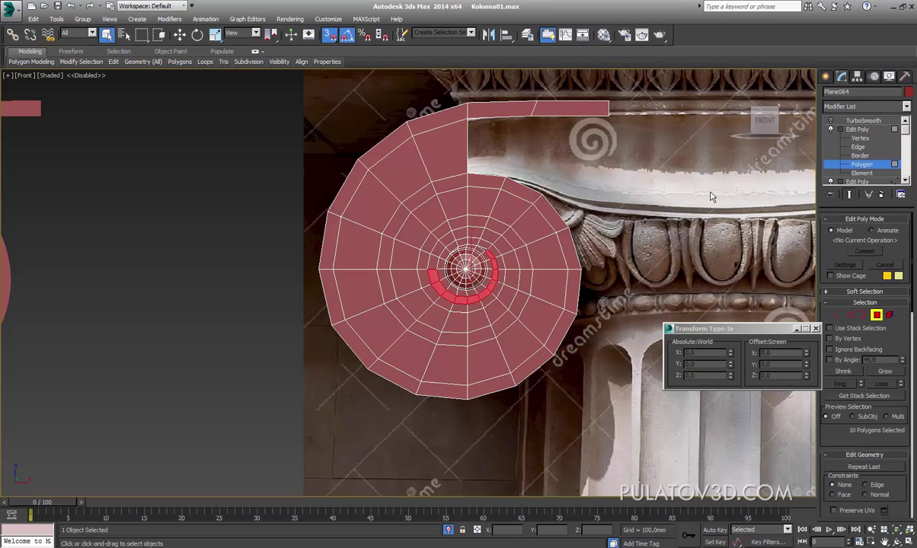
{"action": "left_click", "coordinate": [467, 151]}
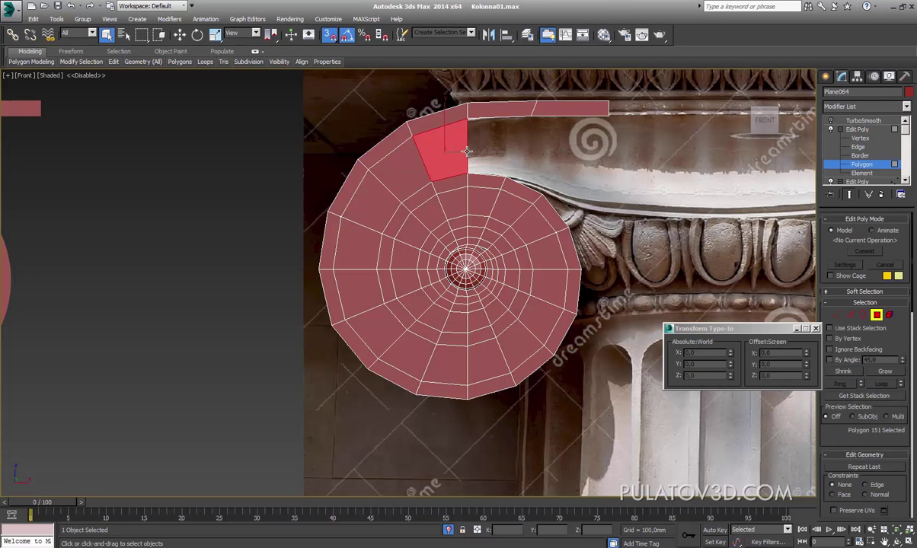
{"action": "left_click", "coordinate": [416, 173], "text": "shift"}
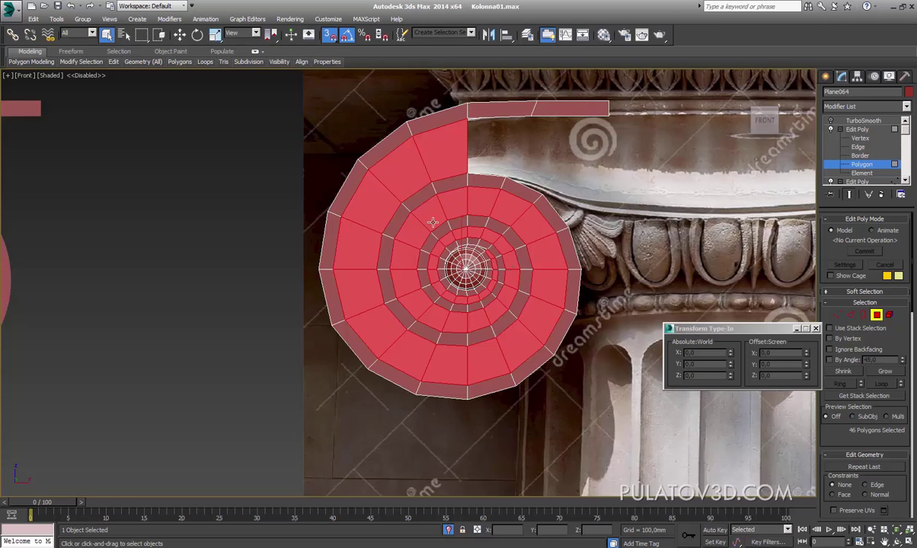
{"action": "scroll", "coordinate": [432, 222], "scroll_direction": "up", "scroll_amount": 2}
{"action": "scroll", "coordinate": [502, 299], "scroll_direction": "up", "scroll_amount": 5}
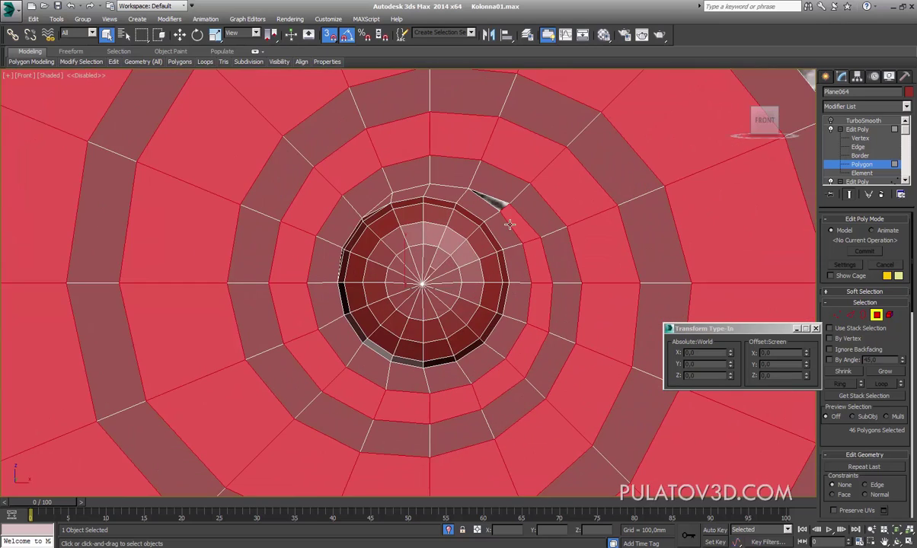
{"action": "scroll", "coordinate": [518, 257], "scroll_direction": "down", "scroll_amount": 2}
{"action": "scroll", "coordinate": [518, 257], "scroll_direction": "down", "scroll_amount": 1}
{"action": "scroll", "coordinate": [518, 257], "scroll_direction": "down", "scroll_amount": 3}
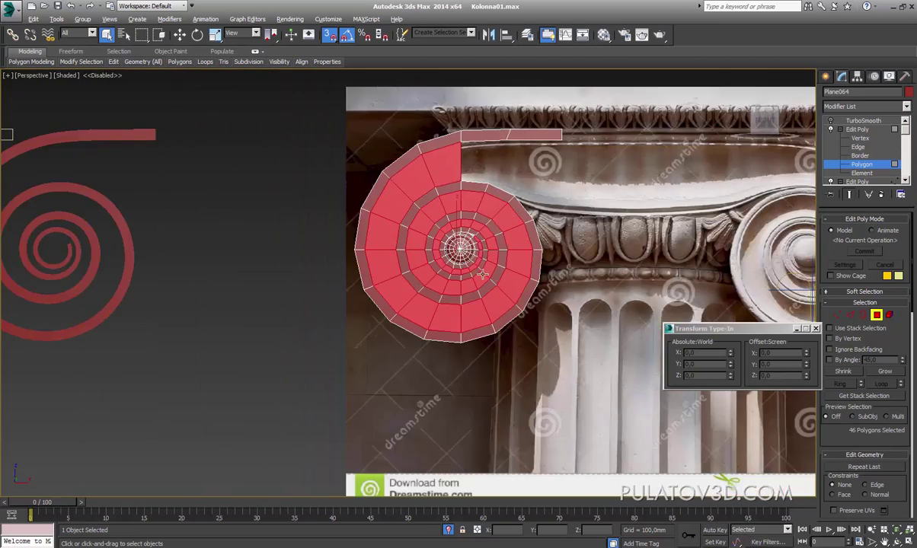
Step: In Perspective view, add an Edit Poly modifier on top and enter its Polygon level
{"action": "key", "text": "p"}
{"action": "mouse_move", "coordinate": [487, 251]}
{"action": "middle_mouse_down", "text": "alt"}
{"action": "mouse_move", "coordinate": [481, 193]}
{"action": "mouse_move", "coordinate": [487, 229]}
{"action": "middle_mouse_up", "text": "alt"}
{"action": "scroll", "coordinate": [481, 193], "scroll_direction": "up", "scroll_amount": 3}
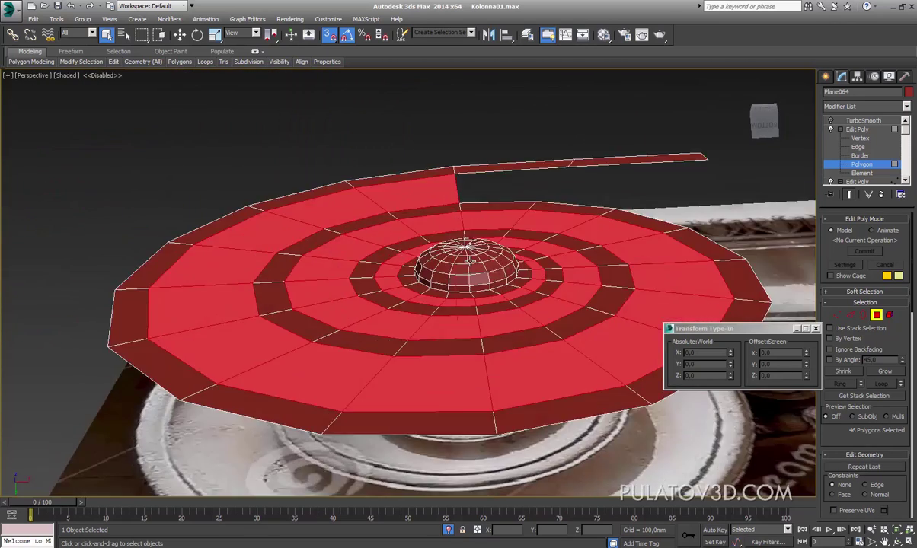
{"action": "scroll", "coordinate": [488, 229], "scroll_direction": "up", "scroll_amount": 3}
{"action": "mouse_move", "coordinate": [655, 346]}
{"action": "middle_mouse_down", "text": "alt"}
{"action": "mouse_move", "coordinate": [575, 319]}
{"action": "mouse_move", "coordinate": [811, 401]}
{"action": "middle_mouse_up", "text": "alt"}
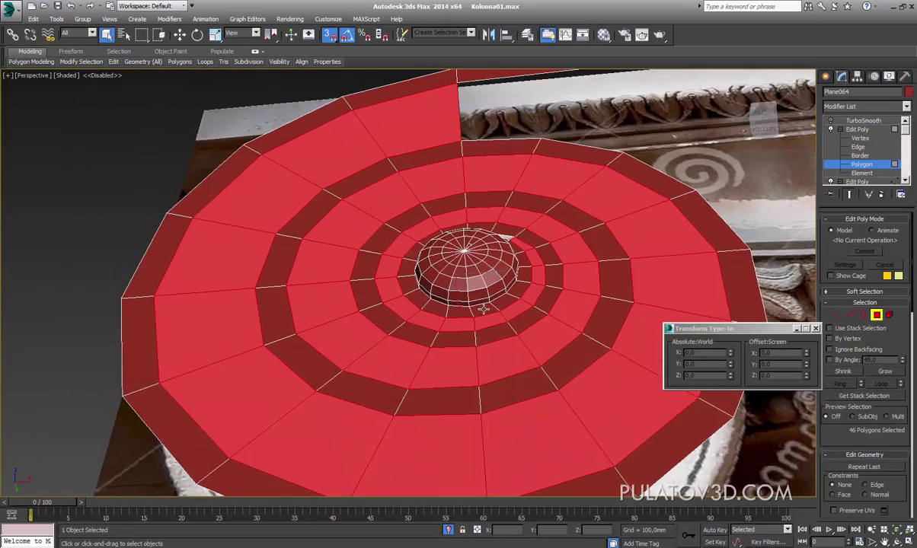
{"action": "scroll", "coordinate": [872, 278], "scroll_direction": "down", "scroll_amount": 5}
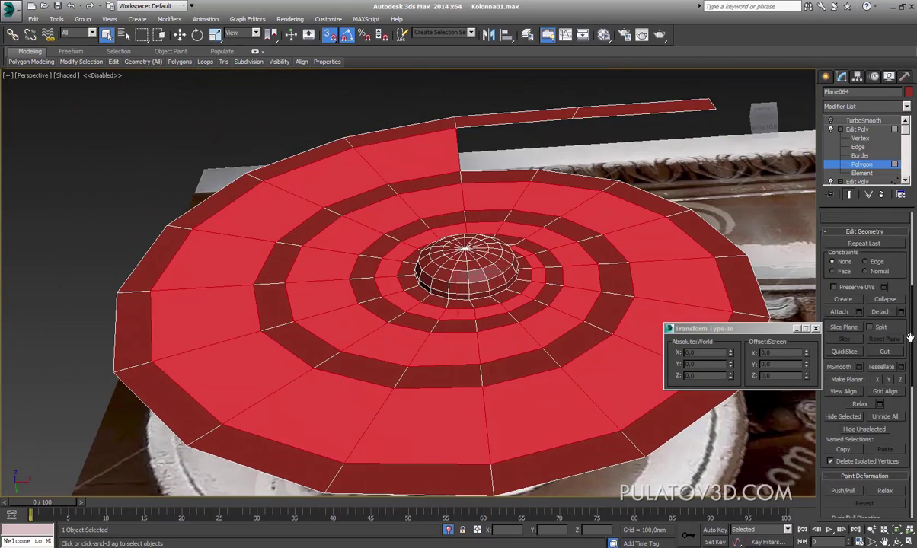
{"action": "left_click_drag", "start_coordinate": [910, 337], "coordinate": [903, 65]}
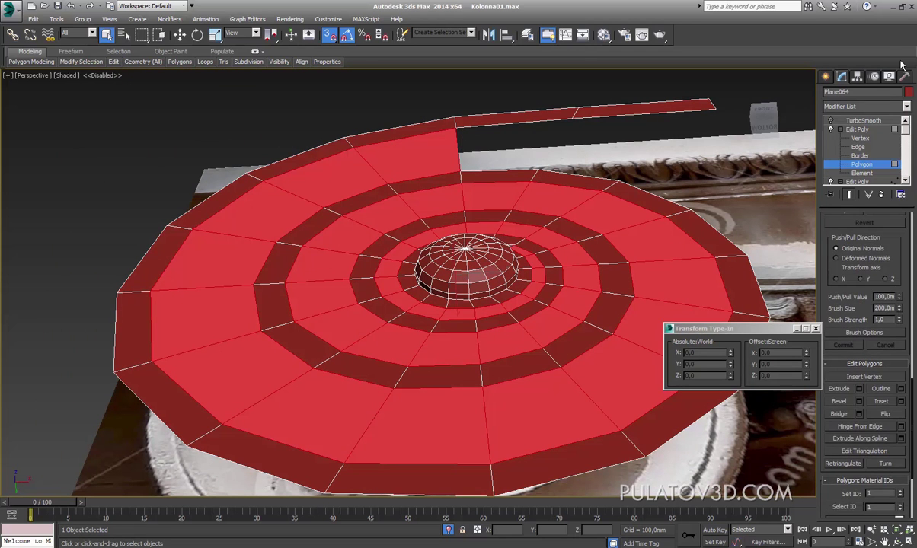
{"action": "left_click", "coordinate": [884, 109]}
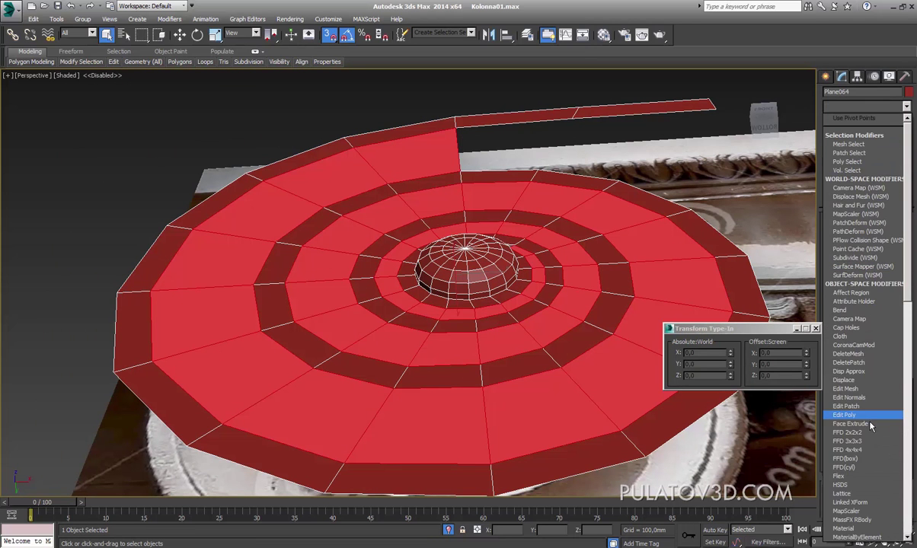
{"action": "left_click", "coordinate": [807, 390]}
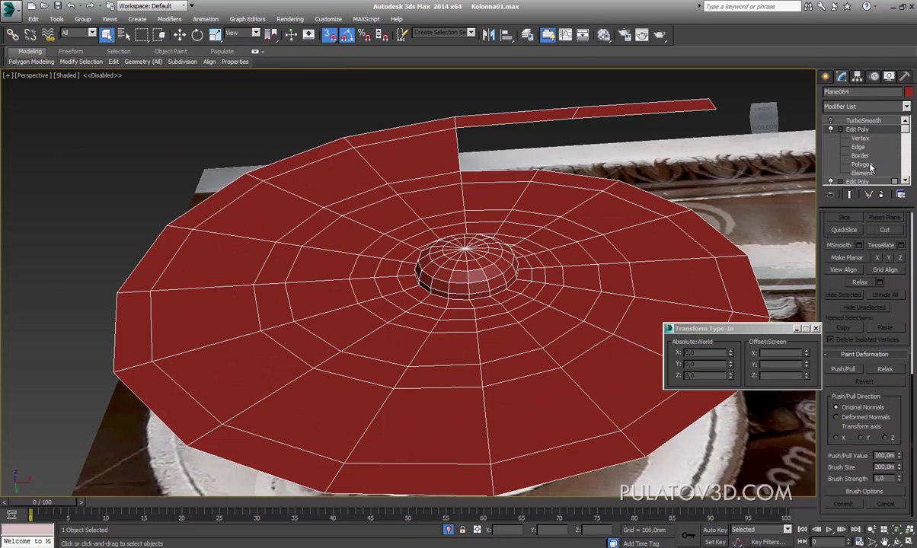
{"action": "left_click", "coordinate": [861, 164]}
{"action": "mouse_move", "coordinate": [517, 343]}
{"action": "middle_mouse_down", "text": "alt"}
{"action": "mouse_move", "coordinate": [525, 298]}
{"action": "mouse_move", "coordinate": [558, 259]}
{"action": "middle_mouse_up", "text": "alt"}
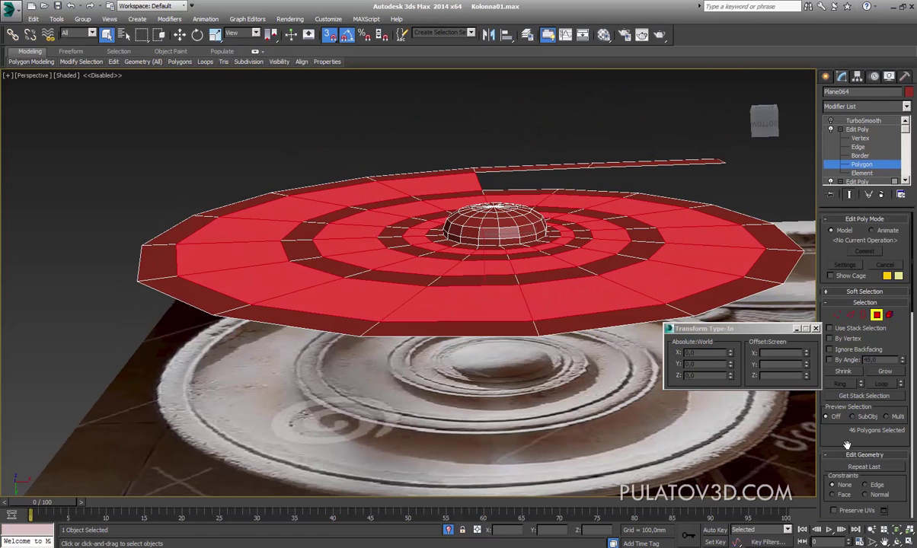
{"action": "left_click_drag", "start_coordinate": [847, 445], "coordinate": [880, 210]}
{"action": "scroll", "coordinate": [838, 396], "scroll_direction": "down", "scroll_amount": 5}
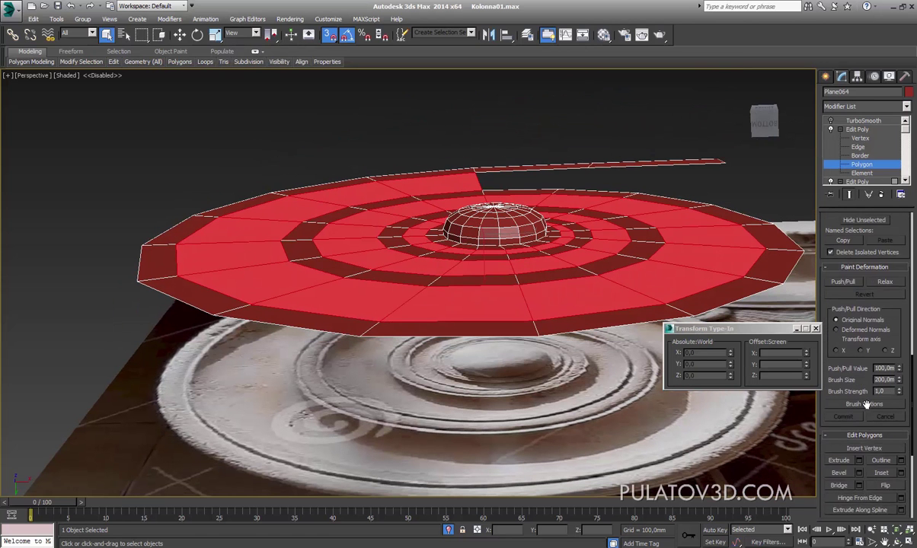
{"action": "scroll", "coordinate": [869, 380], "scroll_direction": "down", "scroll_amount": 5}
Step: Extrude the band polygons to a height of -6,663 mm, then check the walls in wireframe
{"action": "left_click", "coordinate": [858, 370]}
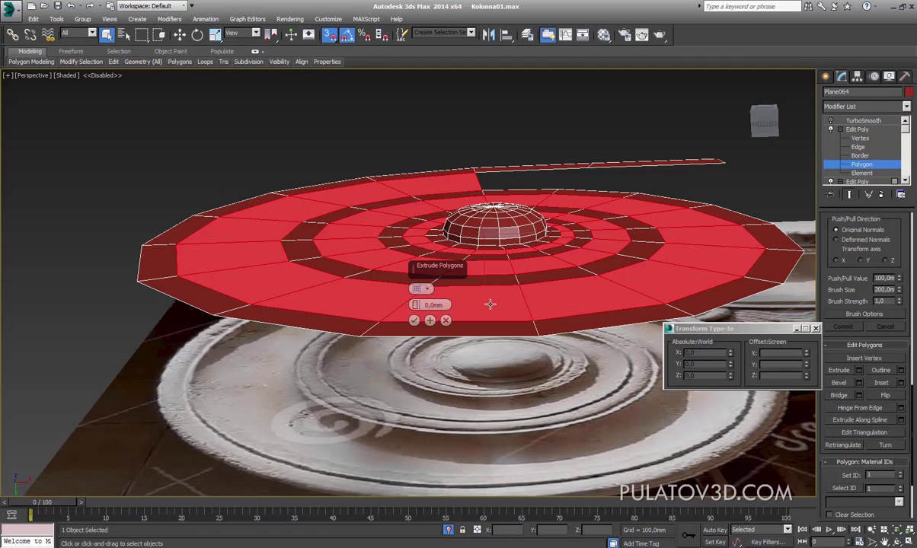
{"action": "left_click_drag", "start_coordinate": [423, 306], "coordinate": [424, 320]}
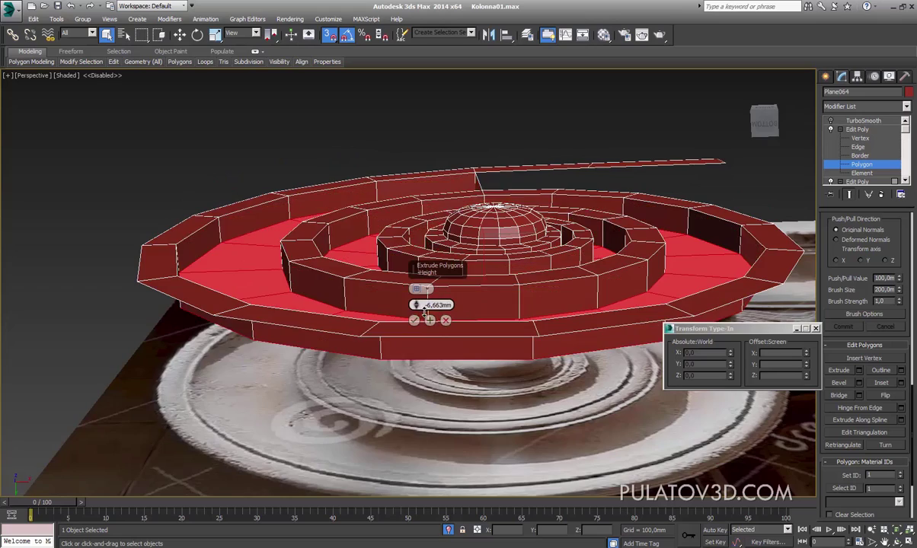
{"action": "mouse_move", "coordinate": [219, 266]}
{"action": "middle_mouse_down", "text": "alt"}
{"action": "mouse_move", "coordinate": [217, 256]}
{"action": "mouse_move", "coordinate": [217, 327]}
{"action": "mouse_move", "coordinate": [235, 308]}
{"action": "mouse_move", "coordinate": [233, 317]}
{"action": "mouse_move", "coordinate": [235, 269]}
{"action": "mouse_move", "coordinate": [258, 290]}
{"action": "mouse_move", "coordinate": [256, 261]}
{"action": "mouse_move", "coordinate": [258, 269]}
{"action": "middle_mouse_up", "text": "alt"}
{"action": "key", "text": "F3"}
{"action": "key", "text": "F3"}
Step: Pan the Photoshop reference photo to show the volute's left end with its rings and dome
{"action": "scroll", "coordinate": [247, 290], "scroll_direction": "down", "scroll_amount": 3}
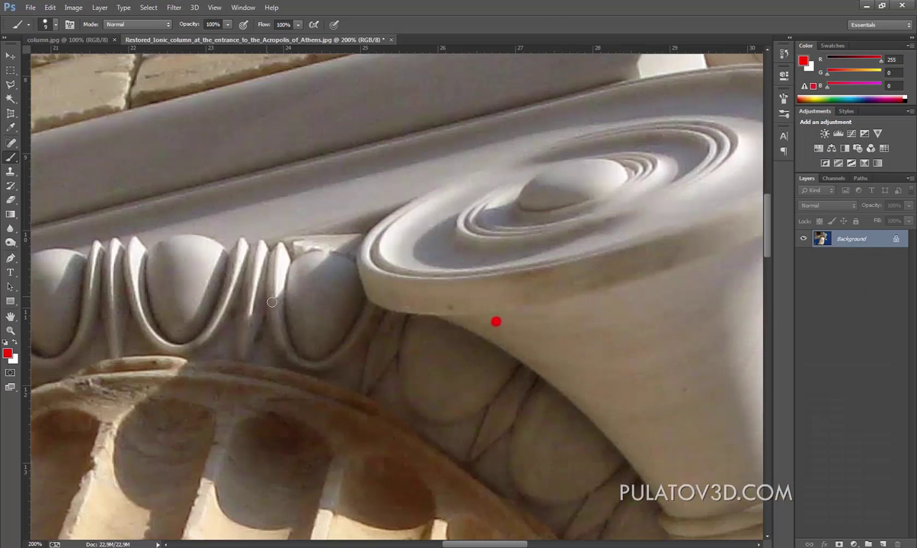
{"action": "left_click_drag", "start_coordinate": [275, 224], "coordinate": [440, 214]}
{"action": "left_click_drag", "start_coordinate": [305, 228], "coordinate": [491, 240]}
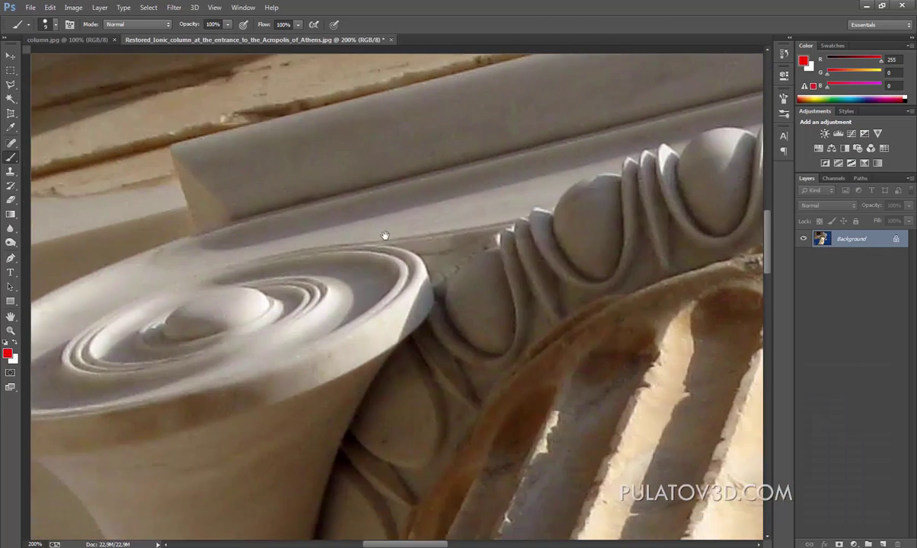
{"action": "left_click_drag", "start_coordinate": [343, 221], "coordinate": [512, 204]}
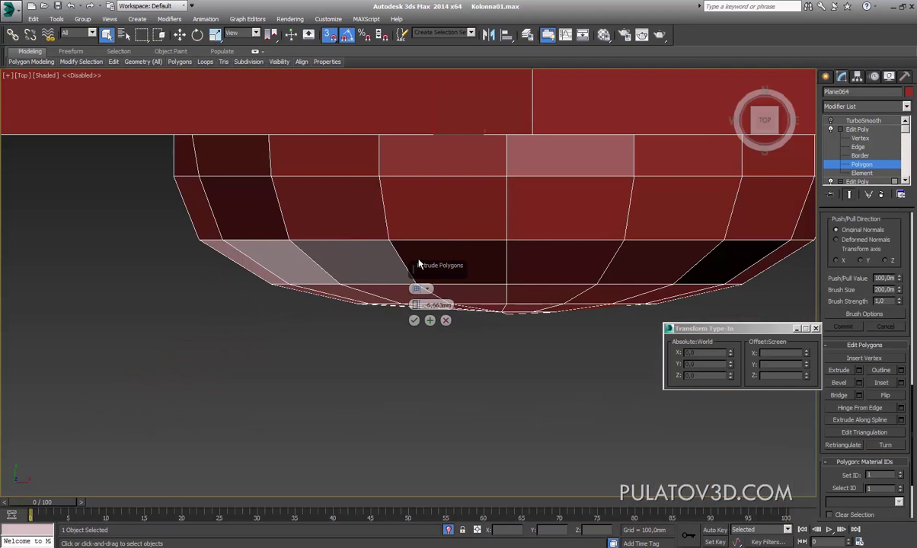
Step: Frame the spiral profile in the wireframe Top view with Move active, and turn snapping off
{"action": "scroll", "coordinate": [418, 264], "scroll_direction": "down", "scroll_amount": 5}
{"action": "key", "text": "F3"}
{"action": "middle_click_drag", "start_coordinate": [432, 242], "coordinate": [552, 192]}
{"action": "scroll", "coordinate": [552, 192], "scroll_direction": "up", "scroll_amount": 3}
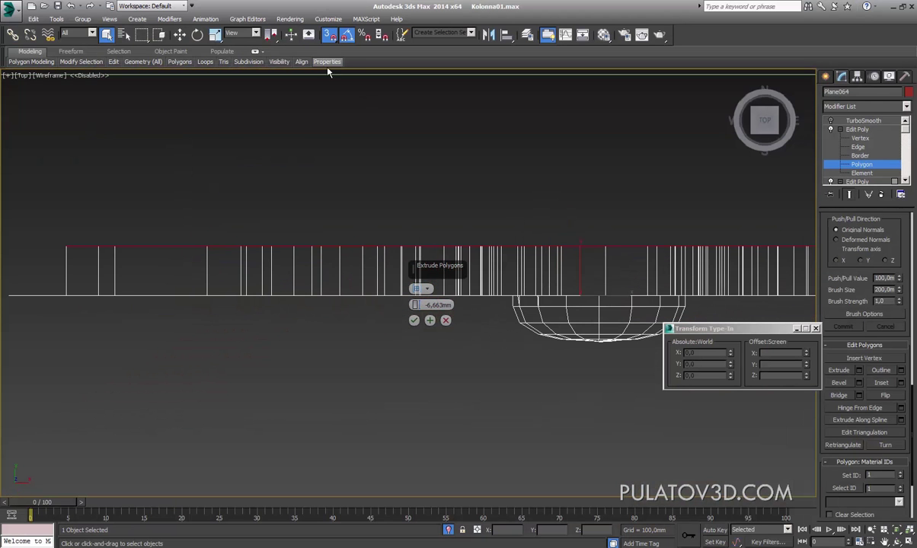
{"action": "key", "text": "w"}
{"action": "scroll", "coordinate": [407, 264], "scroll_direction": "up", "scroll_amount": 3}
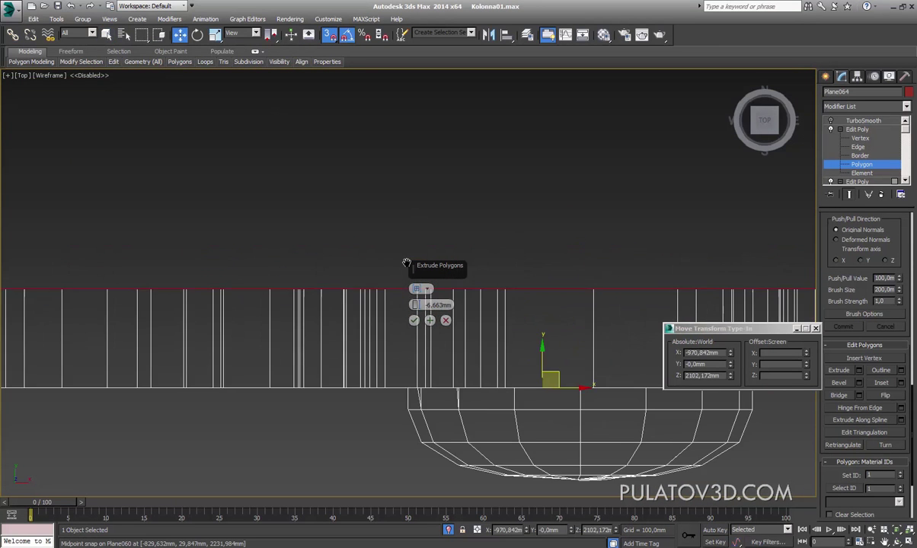
{"action": "middle_click_drag", "start_coordinate": [407, 264], "coordinate": [399, 239]}
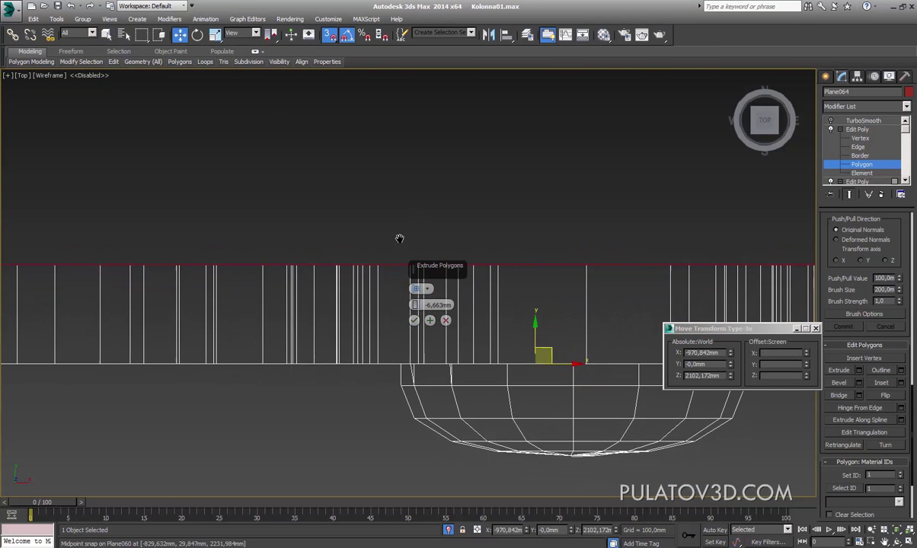
{"action": "left_click", "coordinate": [329, 35]}
Step: Nudge the selected band polygons up to an absolute world Y of 6,812 mm
{"action": "scroll", "coordinate": [539, 249], "scroll_direction": "down", "scroll_amount": 4}
{"action": "scroll", "coordinate": [539, 249], "scroll_direction": "up", "scroll_amount": 2}
{"action": "scroll", "coordinate": [539, 250], "scroll_direction": "up", "scroll_amount": 1}
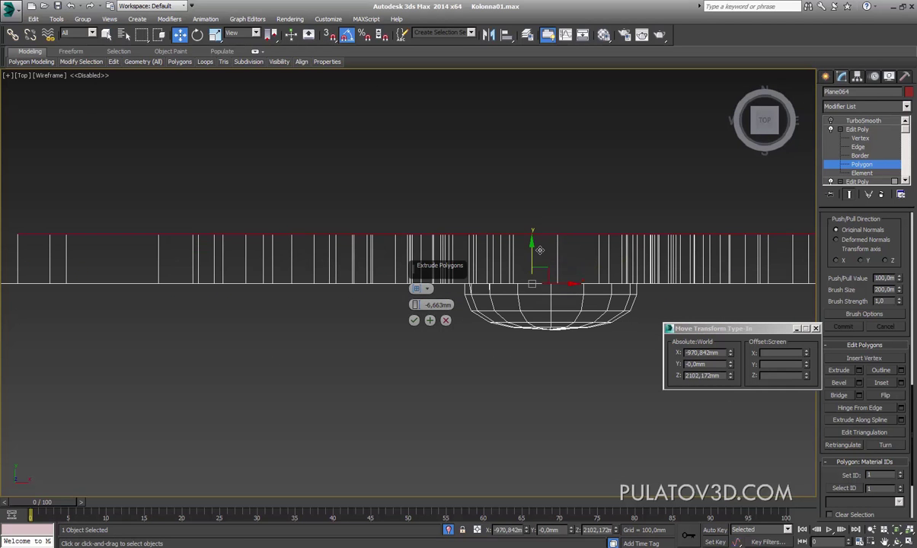
{"action": "left_click_drag", "start_coordinate": [540, 250], "coordinate": [544, 201]}
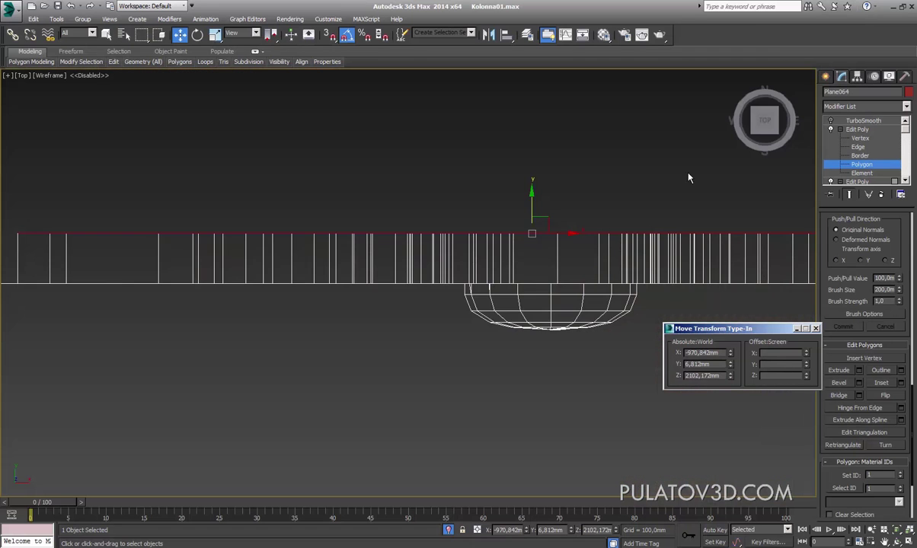
{"action": "scroll", "coordinate": [646, 163], "scroll_direction": "down", "scroll_amount": 2}
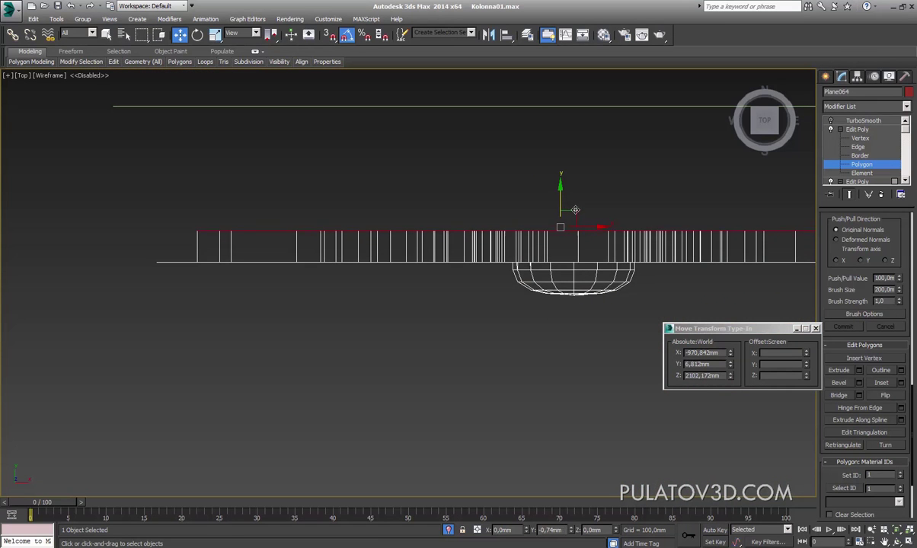
Step: Frame the spiral in a shaded Perspective view over the reference photo
{"action": "key", "text": "p"}
{"action": "middle_click_drag", "start_coordinate": [502, 218], "coordinate": [535, 241]}
{"action": "key", "text": "z"}
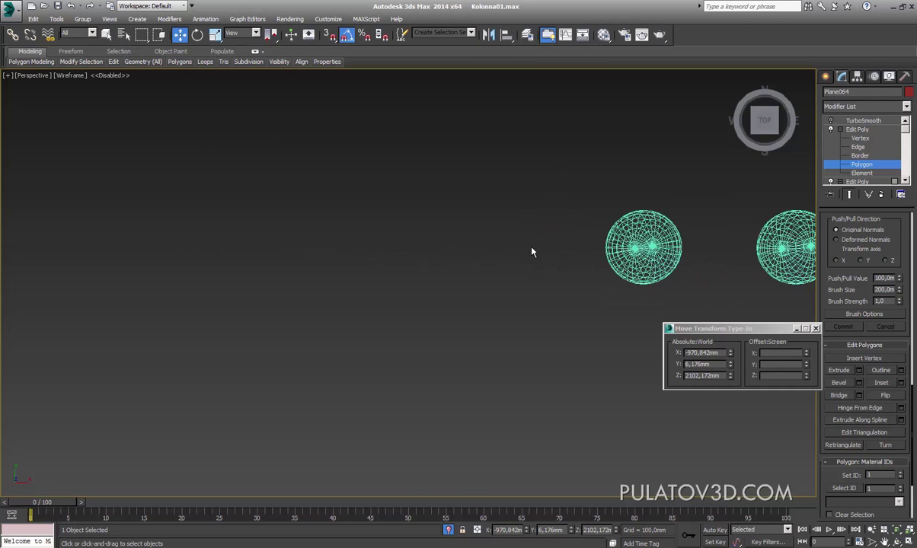
{"action": "middle_click_drag", "start_coordinate": [541, 134], "coordinate": [451, 326], "text": "alt"}
{"action": "key", "text": "F3"}
Step: Move the band polygons to world Y 3,86 mm and orbit to check the walls
{"action": "mouse_move", "coordinate": [450, 327]}
{"action": "left_mouse_down"}
{"action": "mouse_move", "coordinate": [449, 340]}
{"action": "mouse_move", "coordinate": [458, 328]}
{"action": "left_mouse_up"}
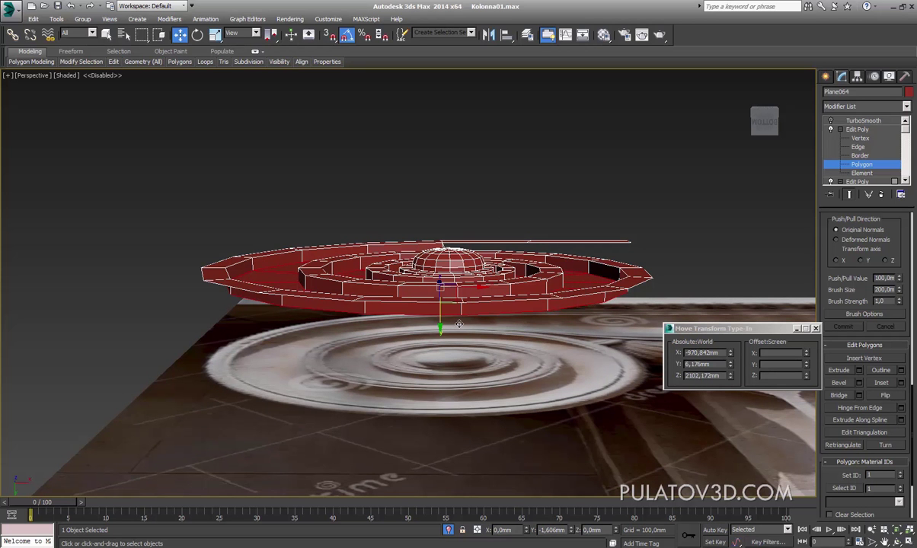
{"action": "middle_click_drag", "start_coordinate": [459, 328], "coordinate": [473, 336], "text": "alt"}
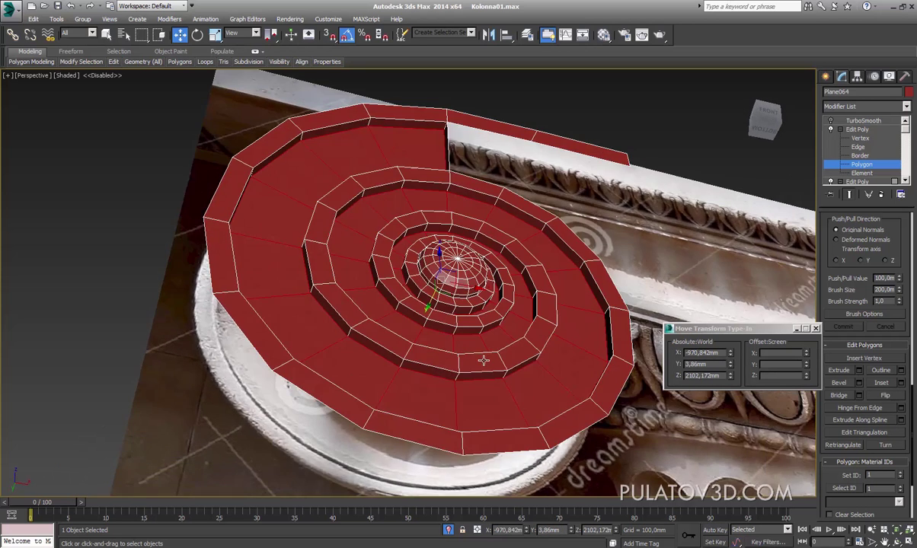
{"action": "scroll", "coordinate": [472, 336], "scroll_direction": "up", "scroll_amount": 2}
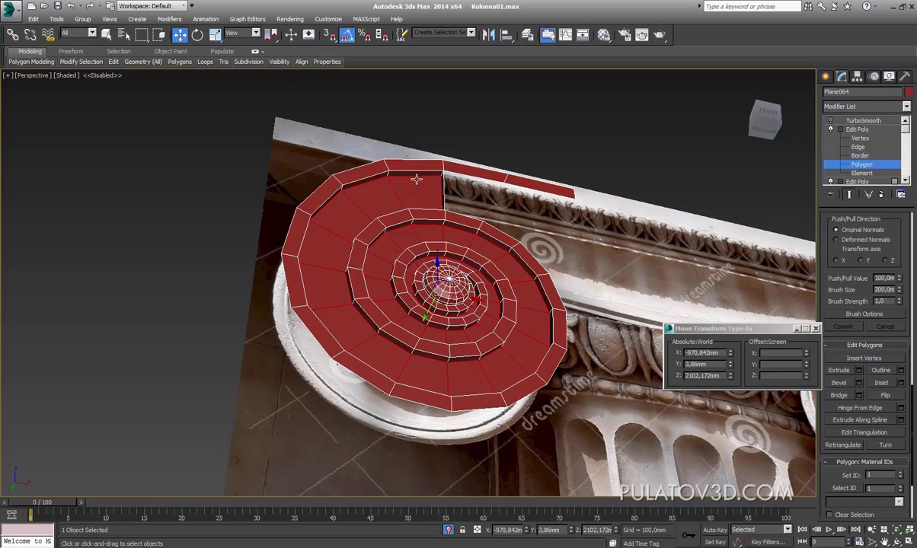
{"action": "middle_click_drag", "start_coordinate": [405, 216], "coordinate": [341, 246], "text": "alt"}
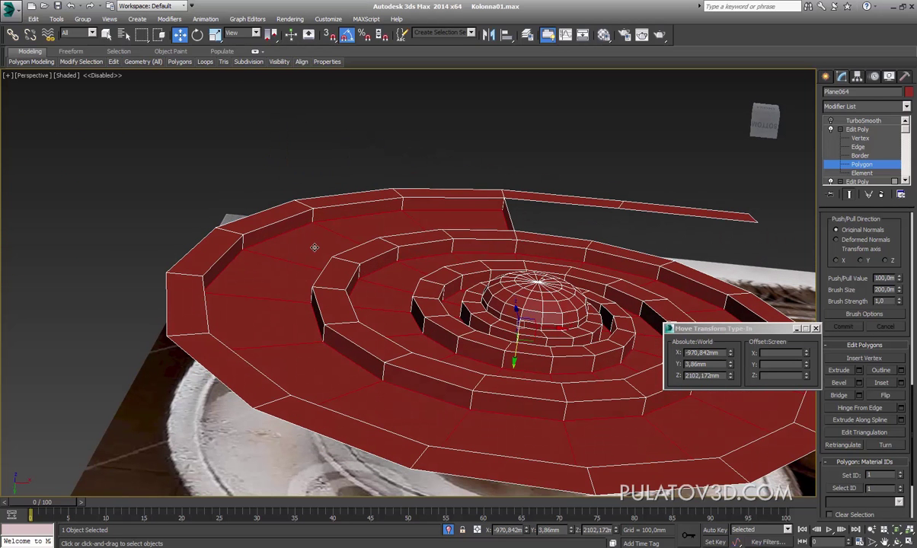
{"action": "mouse_move", "coordinate": [324, 253]}
{"action": "middle_mouse_down", "text": "alt"}
{"action": "mouse_move", "coordinate": [307, 303]}
{"action": "mouse_move", "coordinate": [328, 282]}
{"action": "mouse_move", "coordinate": [364, 299]}
{"action": "mouse_move", "coordinate": [324, 491]}
{"action": "middle_mouse_up", "text": "alt"}
{"action": "scroll", "coordinate": [307, 304], "scroll_direction": "down", "scroll_amount": 2}
{"action": "scroll", "coordinate": [327, 281], "scroll_direction": "up", "scroll_amount": 2}
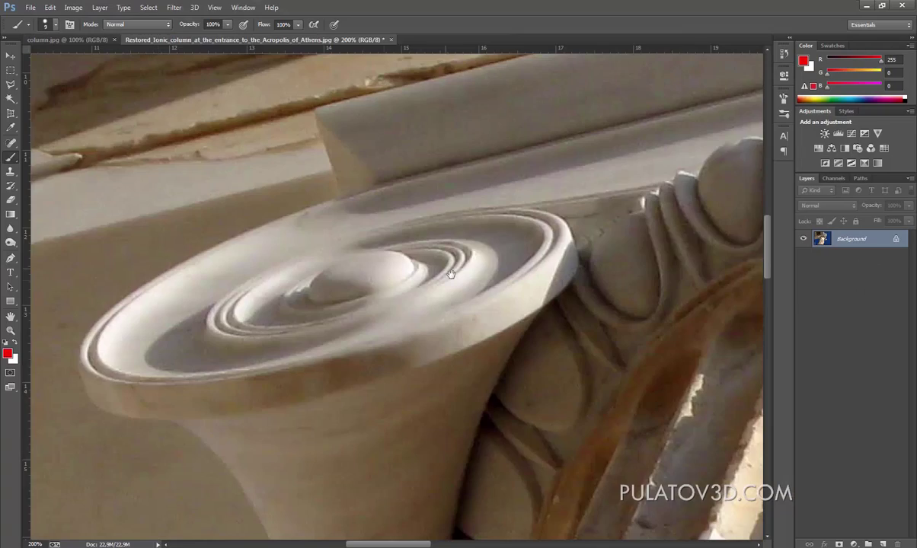
Step: View the column.jpg capital photo enlarged in Photoshop, then minimize back to 3ds Max
{"action": "left_click_drag", "start_coordinate": [451, 274], "coordinate": [406, 285]}
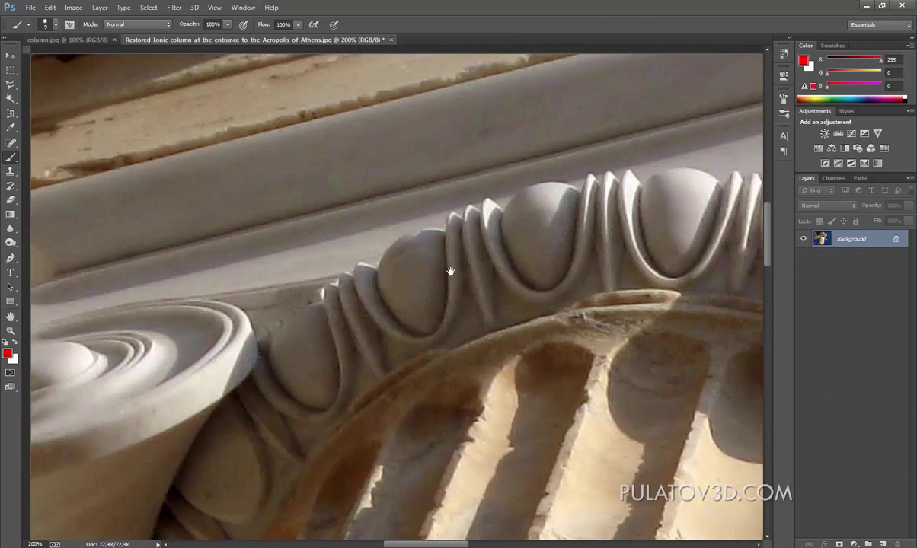
{"action": "key", "text": "ctrl+minus"}
{"action": "key", "text": "ctrl+minus"}
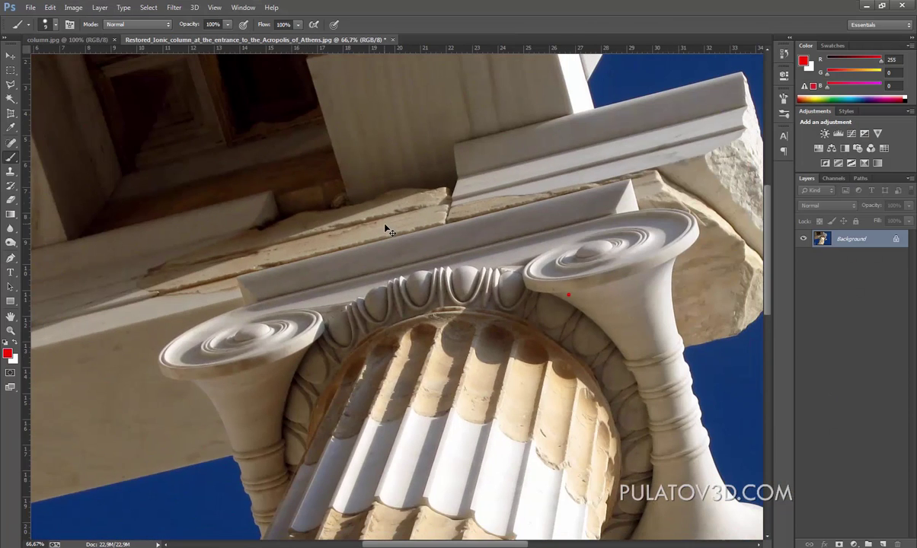
{"action": "left_click", "coordinate": [67, 39]}
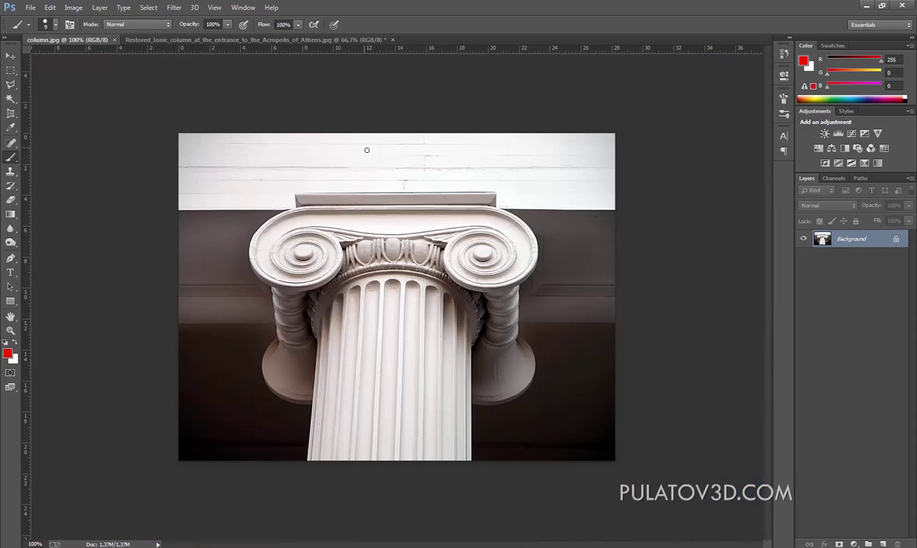
{"action": "key", "text": "ctrl+plus"}
{"action": "left_click_drag", "start_coordinate": [368, 154], "coordinate": [374, 183]}
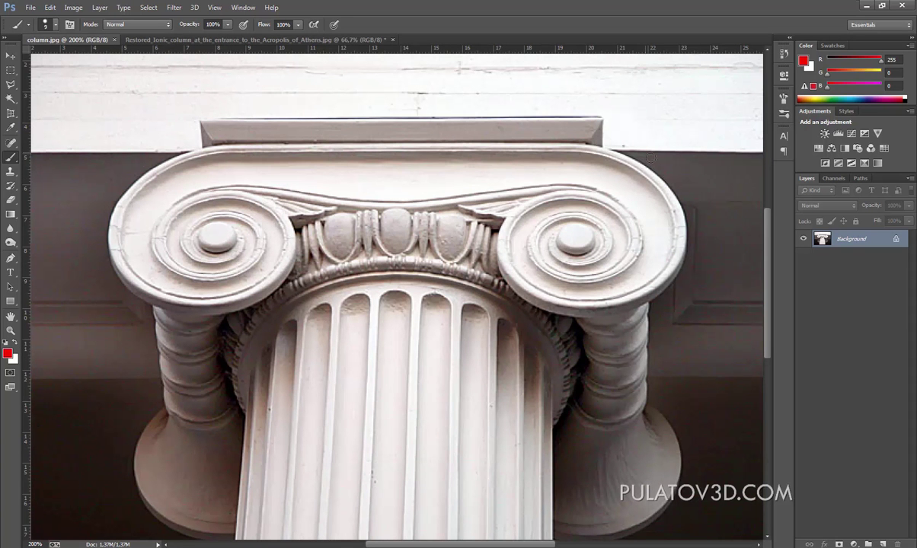
{"action": "left_click", "coordinate": [867, 7]}
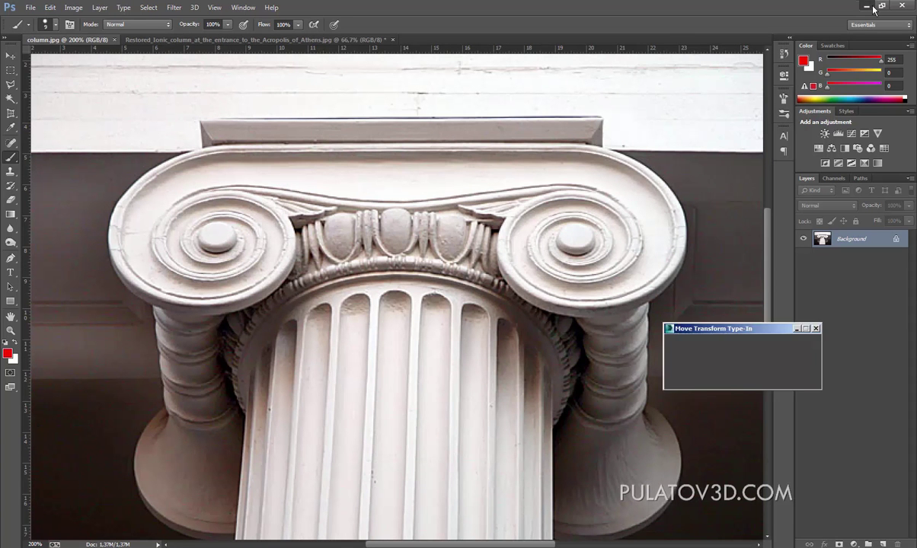
{"action": "scroll", "coordinate": [507, 230], "scroll_direction": "up", "scroll_amount": 3}
Step: Orbit around the spiral and column capital to inspect the band walls
{"action": "scroll", "coordinate": [507, 229], "scroll_direction": "down", "scroll_amount": 4}
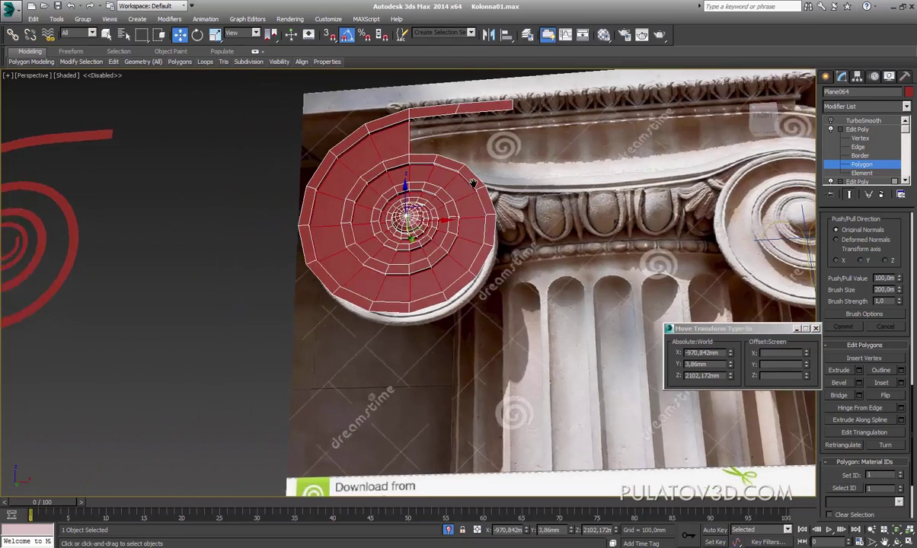
{"action": "mouse_move", "coordinate": [424, 188]}
{"action": "middle_mouse_down", "text": "alt"}
{"action": "mouse_move", "coordinate": [486, 160]}
{"action": "mouse_move", "coordinate": [455, 181]}
{"action": "mouse_move", "coordinate": [393, 180]}
{"action": "mouse_move", "coordinate": [392, 166]}
{"action": "mouse_move", "coordinate": [380, 180]}
{"action": "mouse_move", "coordinate": [362, 127]}
{"action": "middle_mouse_up", "text": "alt"}
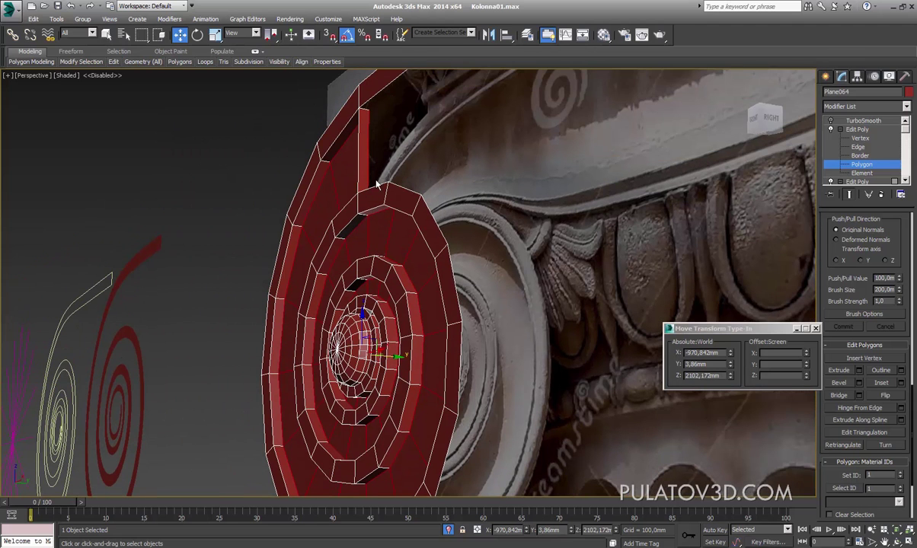
{"action": "middle_click_drag", "start_coordinate": [376, 184], "coordinate": [356, 249], "text": "alt"}
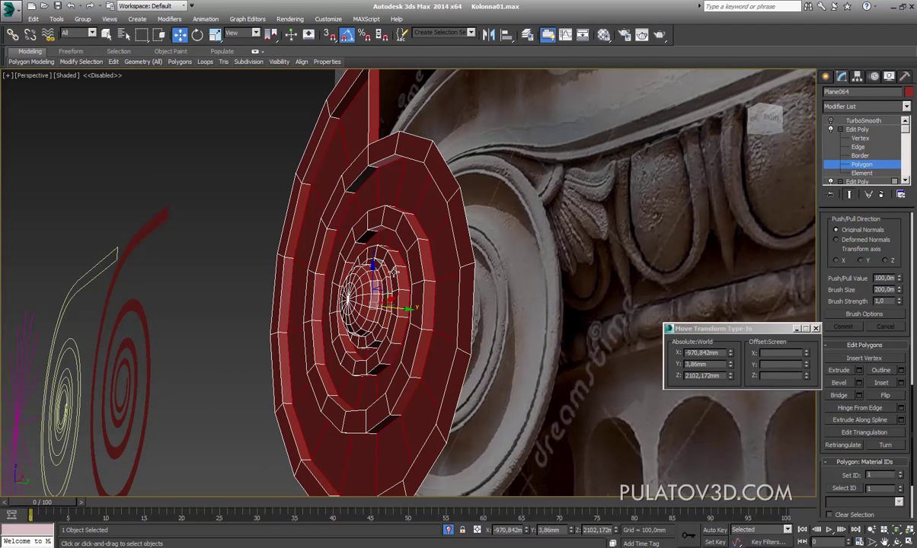
{"action": "middle_click_drag", "start_coordinate": [393, 263], "coordinate": [376, 134], "text": "alt"}
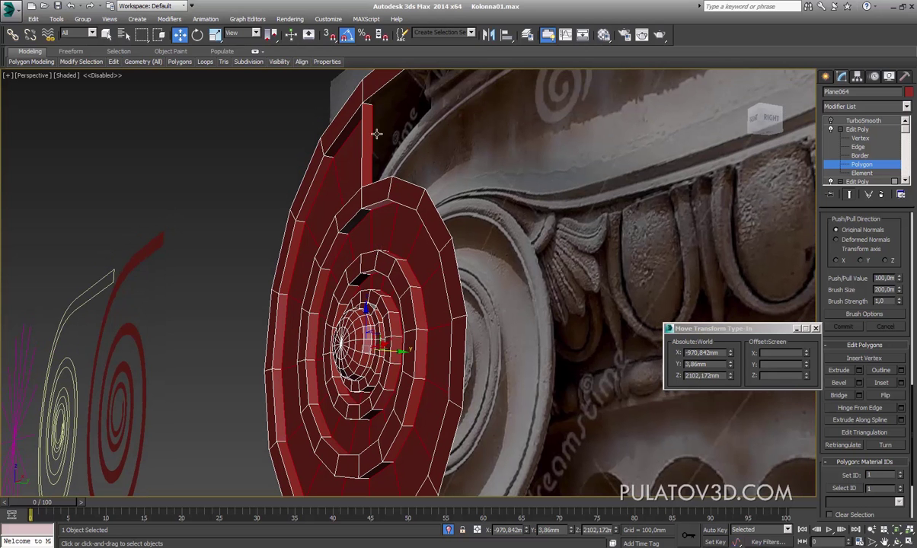
{"action": "middle_click_drag", "start_coordinate": [397, 171], "coordinate": [351, 103], "text": "alt"}
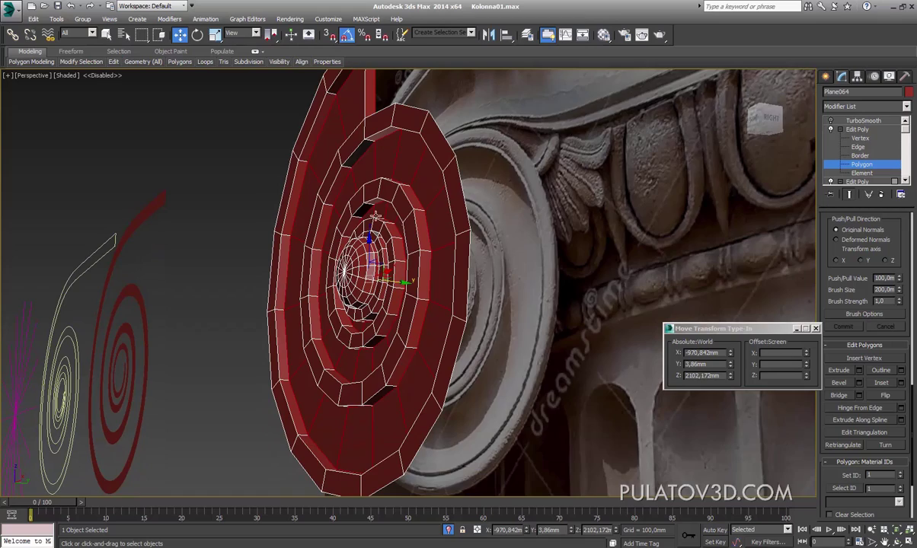
{"action": "mouse_move", "coordinate": [405, 288]}
{"action": "middle_mouse_down", "text": "alt"}
{"action": "mouse_move", "coordinate": [365, 313]}
{"action": "mouse_move", "coordinate": [390, 320]}
{"action": "mouse_move", "coordinate": [318, 239]}
{"action": "mouse_move", "coordinate": [333, 239]}
{"action": "mouse_move", "coordinate": [362, 266]}
{"action": "middle_mouse_up", "text": "alt"}
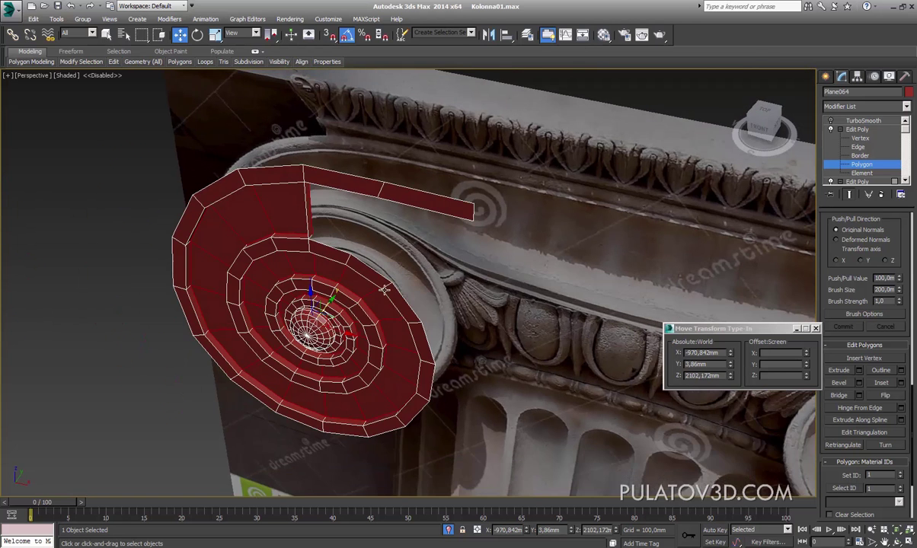
Step: In the wireframe Top view, raise the band polygons to world Y 7,041 mm
{"action": "key", "text": "t"}
{"action": "key", "text": "F3"}
{"action": "scroll", "coordinate": [389, 279], "scroll_direction": "up", "scroll_amount": 1}
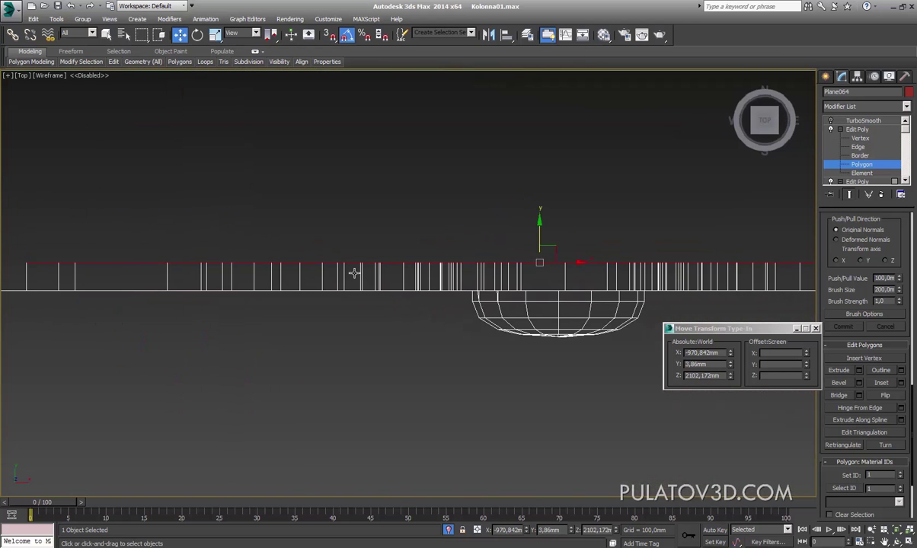
{"action": "scroll", "coordinate": [349, 272], "scroll_direction": "down", "scroll_amount": 1}
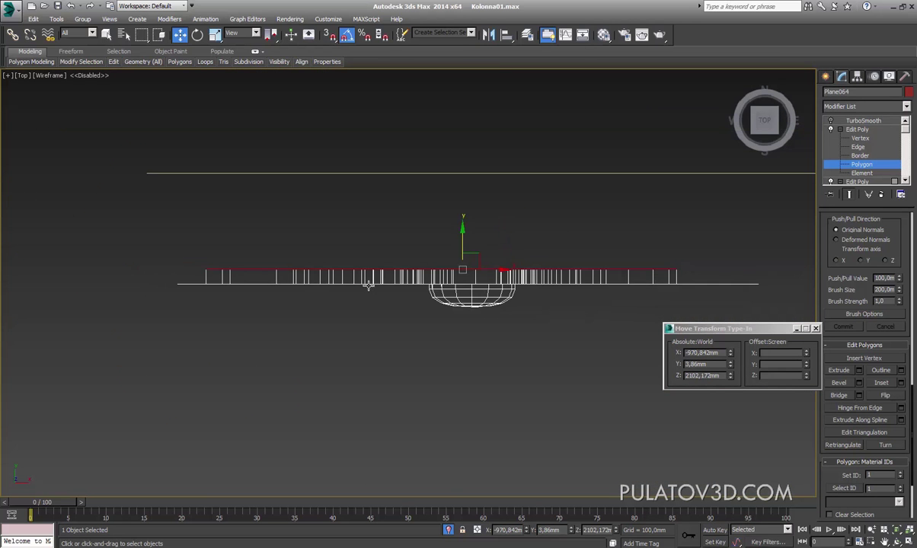
{"action": "key", "text": "p"}
{"action": "mouse_move", "coordinate": [371, 309]}
{"action": "middle_mouse_down", "text": "alt"}
{"action": "mouse_move", "coordinate": [375, 279]}
{"action": "mouse_move", "coordinate": [290, 206]}
{"action": "middle_mouse_up", "text": "alt"}
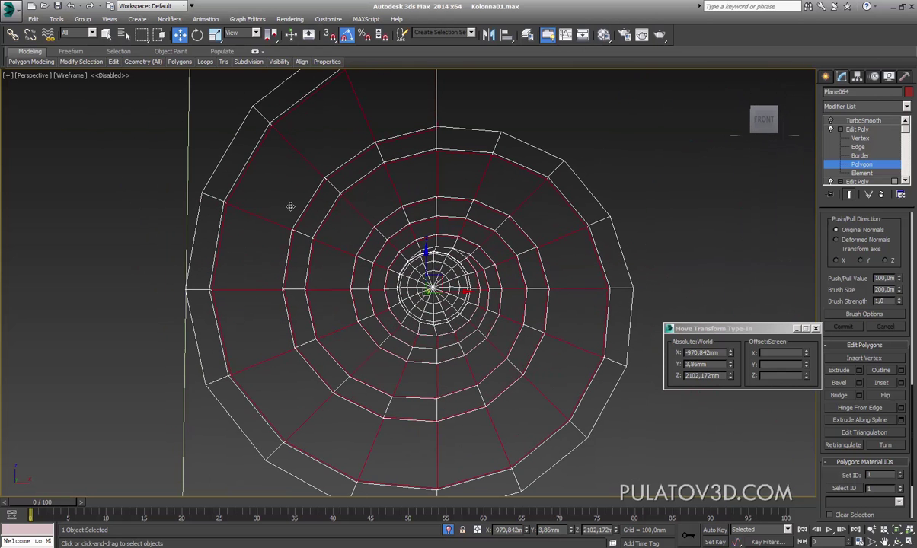
{"action": "scroll", "coordinate": [389, 290], "scroll_direction": "down", "scroll_amount": 1}
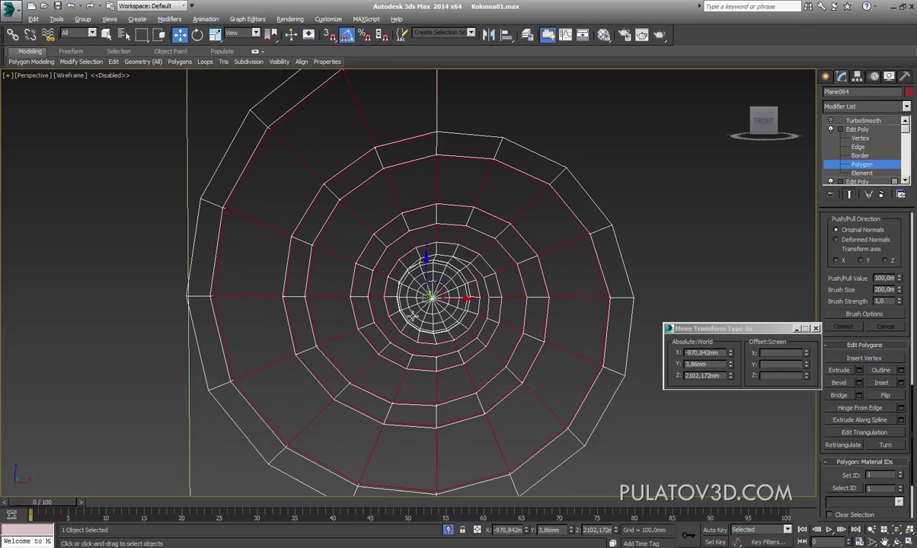
{"action": "key", "text": "t"}
{"action": "middle_click_drag", "start_coordinate": [431, 305], "coordinate": [470, 308]}
{"action": "scroll", "coordinate": [470, 308], "scroll_direction": "up", "scroll_amount": 2}
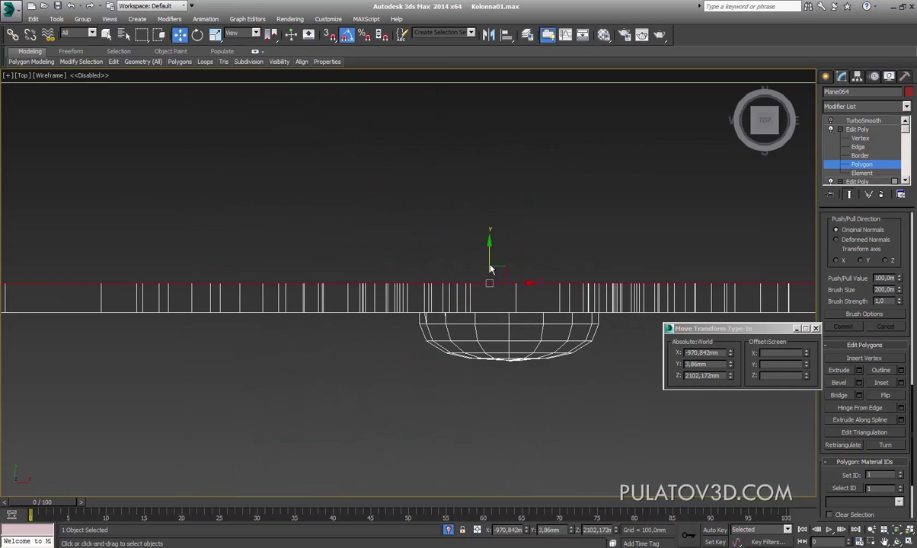
{"action": "left_click_drag", "start_coordinate": [503, 253], "coordinate": [506, 245]}
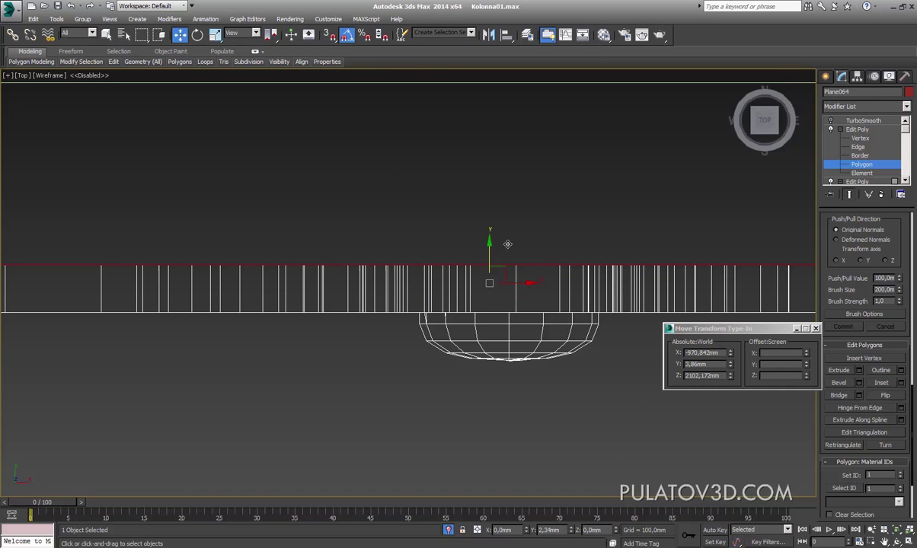
Step: Review the raised strip, dome and spheres shaded in Perspective over the reference
{"action": "key", "text": "p"}
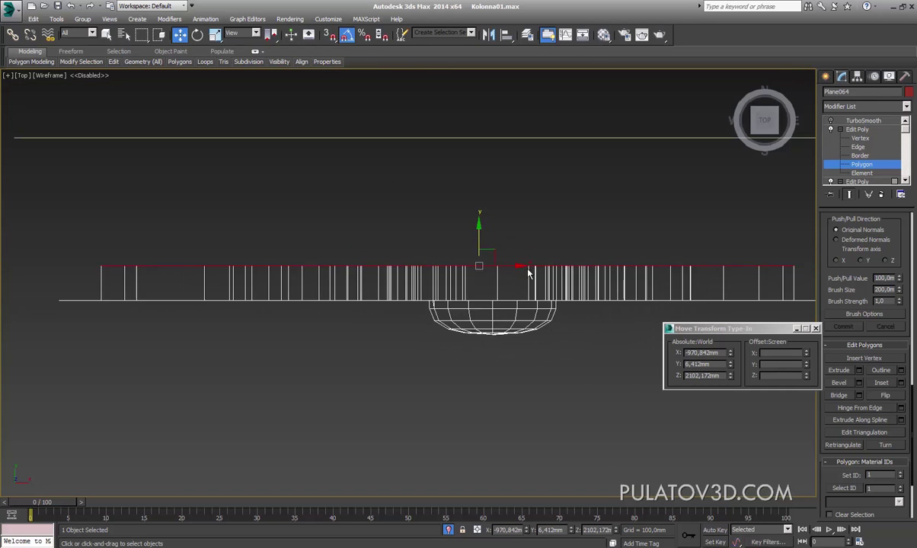
{"action": "mouse_move", "coordinate": [496, 252]}
{"action": "middle_mouse_down", "text": "alt"}
{"action": "mouse_move", "coordinate": [464, 267]}
{"action": "mouse_move", "coordinate": [406, 213]}
{"action": "mouse_move", "coordinate": [453, 314]}
{"action": "mouse_move", "coordinate": [531, 320]}
{"action": "middle_mouse_up", "text": "alt"}
{"action": "key", "text": "F3"}
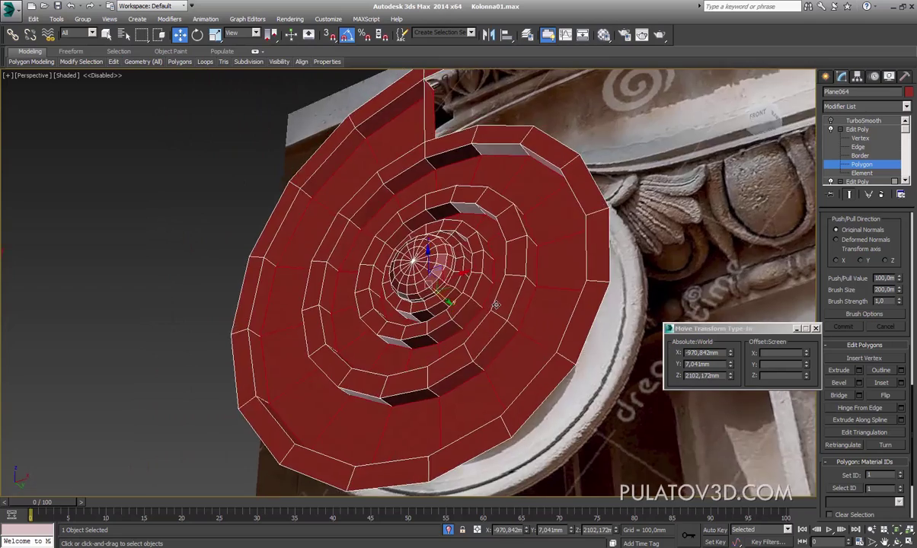
Step: Orbit and zoom around the volute to examine the sliver face, then open the Modifier List
{"action": "scroll", "coordinate": [463, 269], "scroll_direction": "up", "scroll_amount": 3}
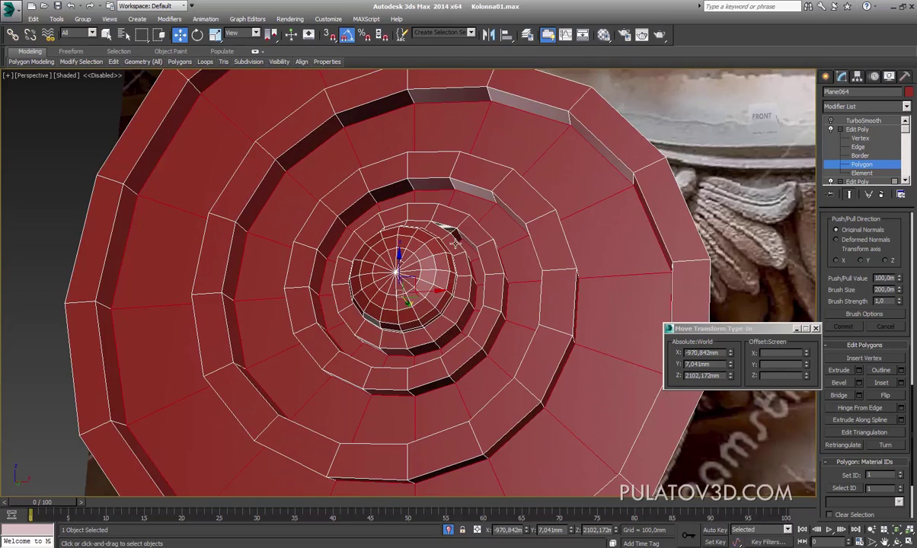
{"action": "scroll", "coordinate": [461, 246], "scroll_direction": "up", "scroll_amount": 3}
{"action": "scroll", "coordinate": [467, 233], "scroll_direction": "down", "scroll_amount": 5}
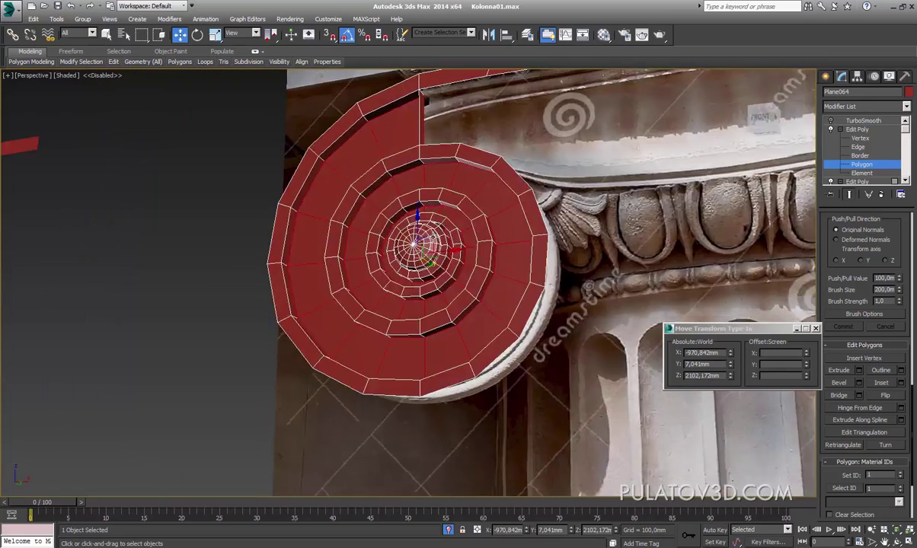
{"action": "scroll", "coordinate": [485, 257], "scroll_direction": "up", "scroll_amount": 5}
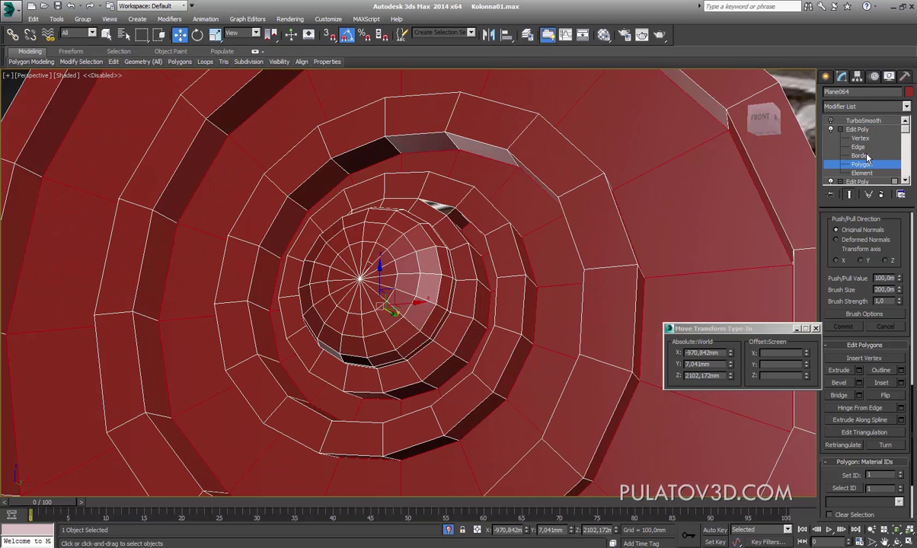
{"action": "middle_click_drag", "start_coordinate": [470, 145], "coordinate": [546, 243], "text": "alt"}
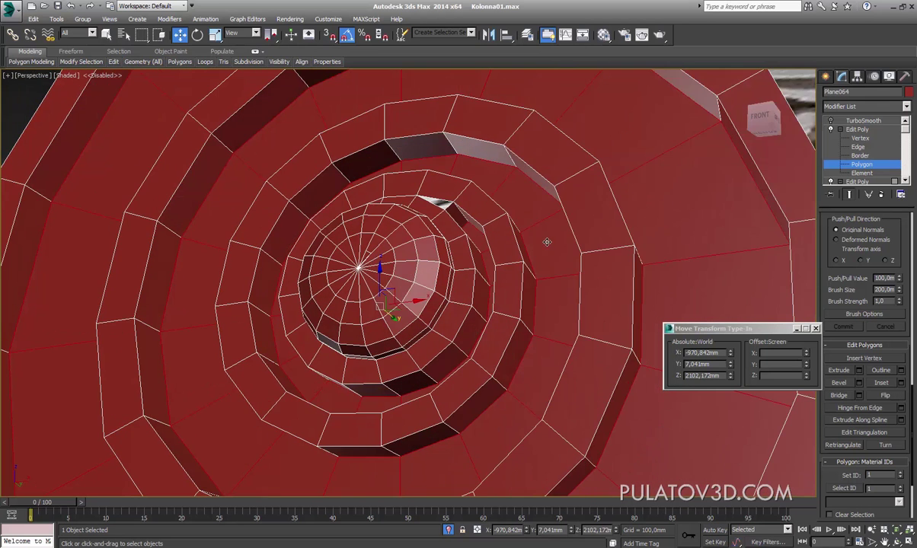
{"action": "mouse_move", "coordinate": [494, 212]}
{"action": "middle_mouse_down", "text": "alt"}
{"action": "mouse_move", "coordinate": [463, 259]}
{"action": "mouse_move", "coordinate": [429, 232]}
{"action": "mouse_move", "coordinate": [488, 251]}
{"action": "middle_mouse_up", "text": "alt"}
{"action": "scroll", "coordinate": [462, 259], "scroll_direction": "up", "scroll_amount": 3}
{"action": "scroll", "coordinate": [463, 259], "scroll_direction": "up", "scroll_amount": 2}
{"action": "scroll", "coordinate": [462, 259], "scroll_direction": "down", "scroll_amount": 5}
{"action": "scroll", "coordinate": [463, 259], "scroll_direction": "down", "scroll_amount": 5}
{"action": "scroll", "coordinate": [430, 232], "scroll_direction": "up", "scroll_amount": 4}
{"action": "scroll", "coordinate": [430, 232], "scroll_direction": "down", "scroll_amount": 5}
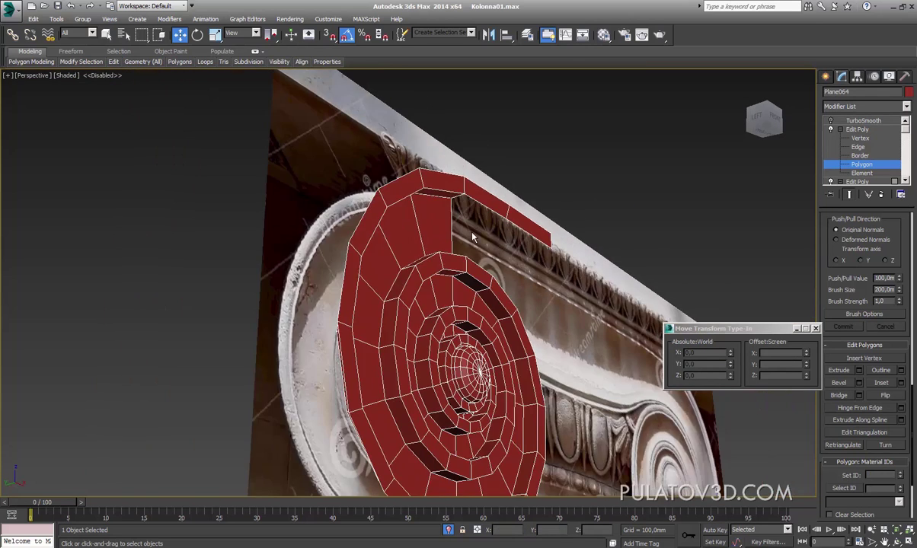
{"action": "scroll", "coordinate": [487, 251], "scroll_direction": "up", "scroll_amount": 4}
{"action": "left_click", "coordinate": [869, 107]}
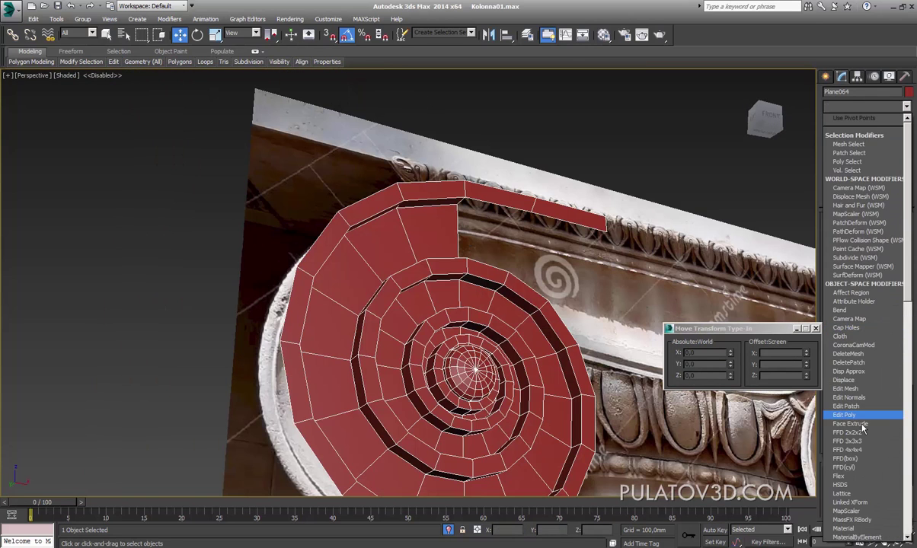
Step: Add an Edit Poly modifier and select the spiral band's 92-edge loop
{"action": "left_click", "coordinate": [834, 409]}
{"action": "left_click", "coordinate": [840, 130]}
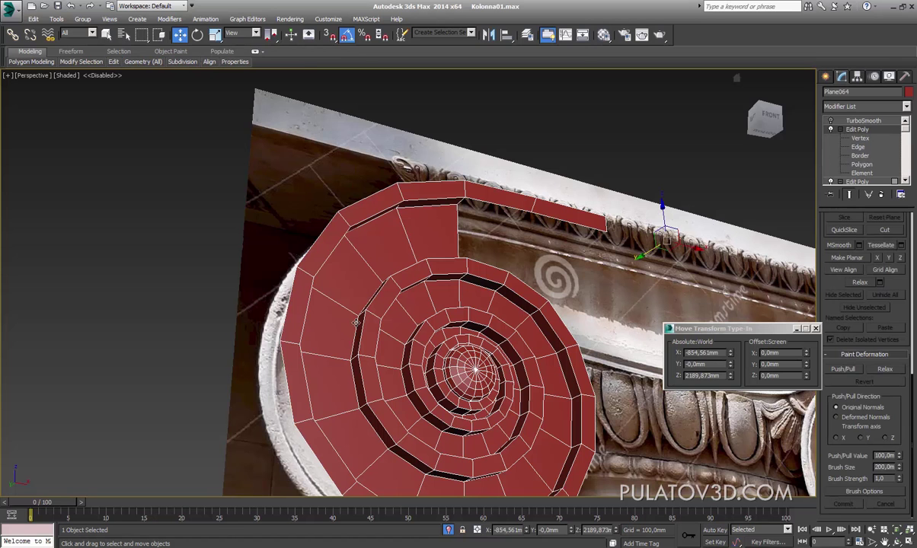
{"action": "left_click", "coordinate": [858, 147]}
{"action": "middle_click_drag", "start_coordinate": [457, 259], "coordinate": [500, 221], "text": "alt"}
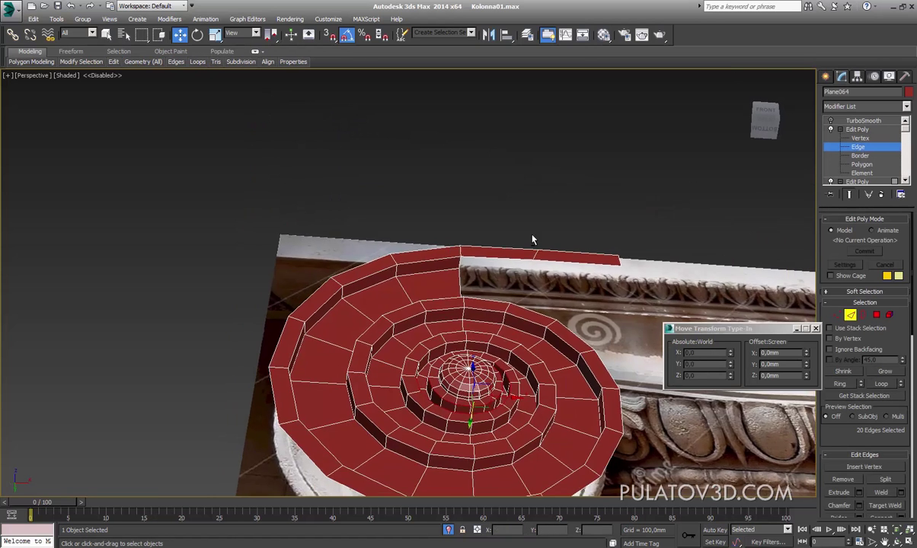
{"action": "scroll", "coordinate": [424, 288], "scroll_direction": "up", "scroll_amount": 3}
{"action": "left_click", "coordinate": [440, 267]}
{"action": "middle_click_drag", "start_coordinate": [440, 267], "coordinate": [482, 378], "text": "alt"}
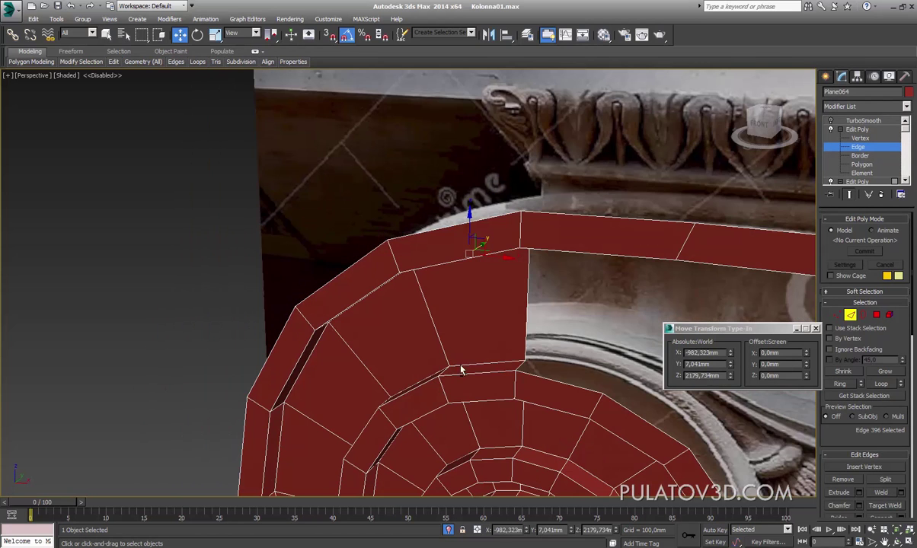
{"action": "left_click", "coordinate": [881, 384]}
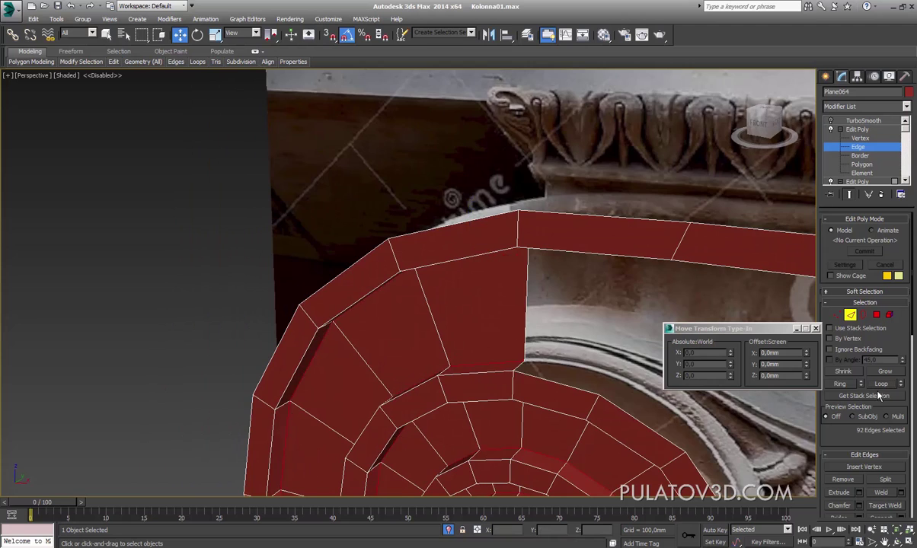
{"action": "scroll", "coordinate": [503, 304], "scroll_direction": "down", "scroll_amount": 3}
{"action": "middle_click_drag", "start_coordinate": [503, 305], "coordinate": [533, 214], "text": "alt"}
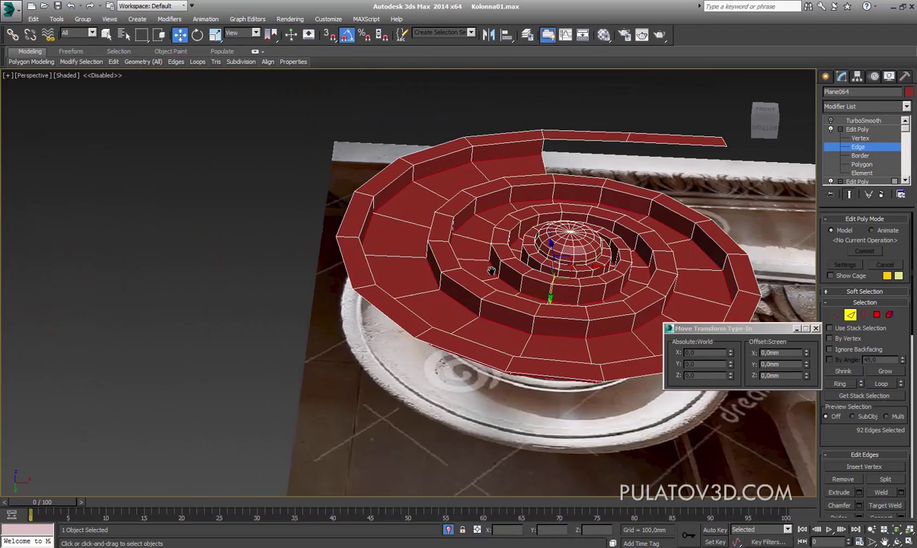
{"action": "scroll", "coordinate": [533, 229], "scroll_direction": "up", "scroll_amount": 4}
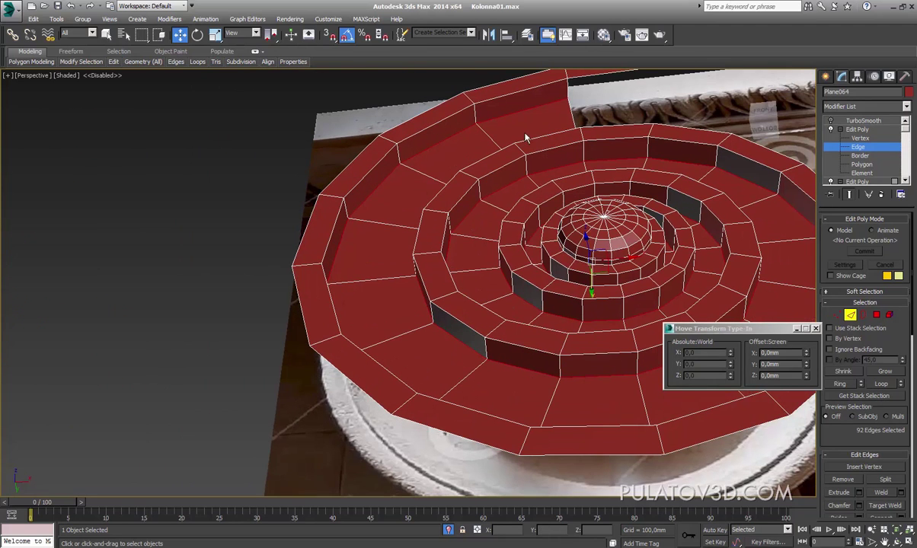
Step: Extrude the edge loop to a height of about 118 mm and confirm
{"action": "left_click_drag", "start_coordinate": [881, 443], "coordinate": [868, 207]}
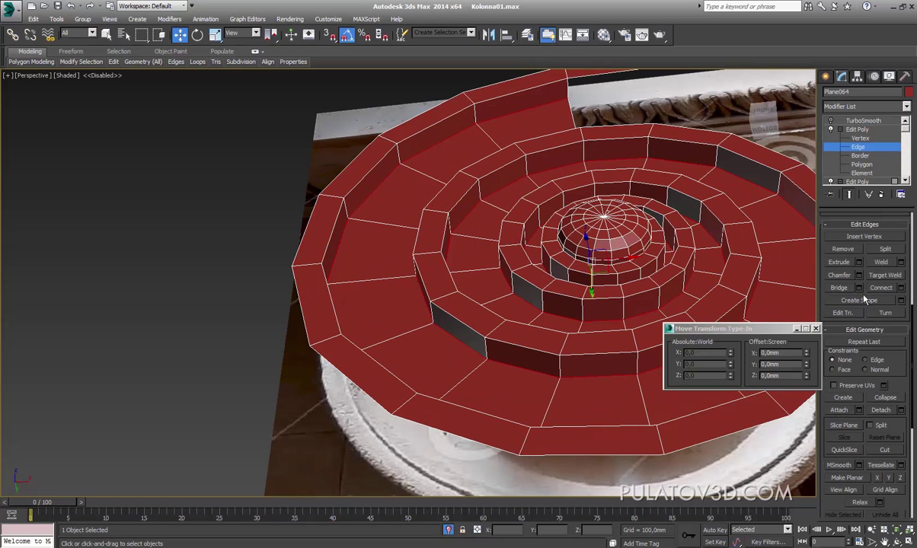
{"action": "left_click", "coordinate": [859, 262]}
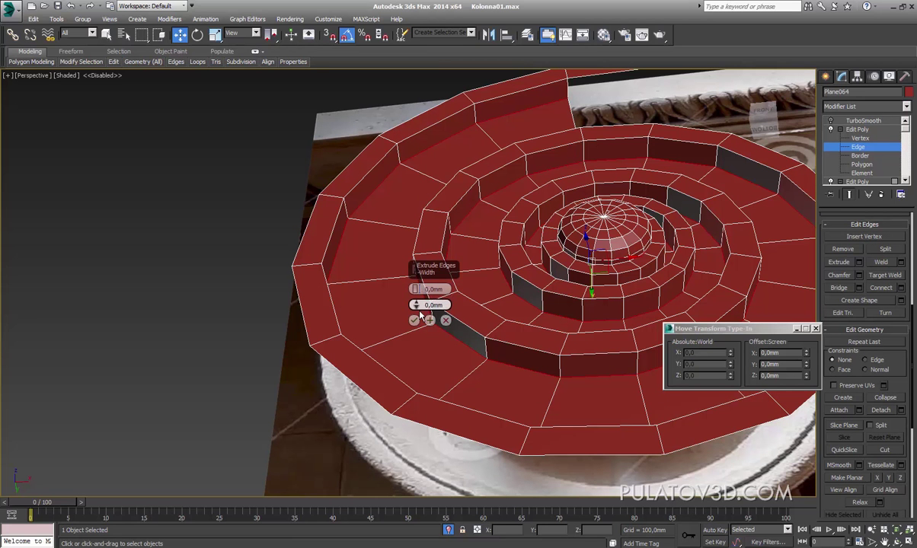
{"action": "mouse_move", "coordinate": [416, 305]}
{"action": "left_mouse_down"}
{"action": "mouse_move", "coordinate": [420, 291]}
{"action": "mouse_move", "coordinate": [425, 318]}
{"action": "left_mouse_up"}
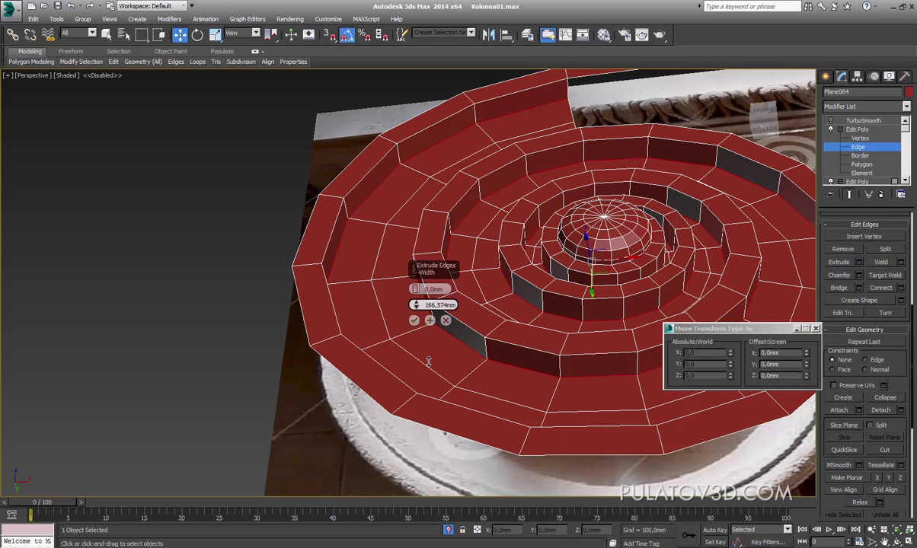
{"action": "mouse_move", "coordinate": [428, 363]}
{"action": "left_mouse_down"}
{"action": "mouse_move", "coordinate": [440, 463]}
{"action": "mouse_move", "coordinate": [414, 348]}
{"action": "left_mouse_up"}
{"action": "mouse_move", "coordinate": [415, 305]}
{"action": "left_mouse_down"}
{"action": "mouse_move", "coordinate": [426, 305]}
{"action": "mouse_move", "coordinate": [426, 294]}
{"action": "left_mouse_up"}
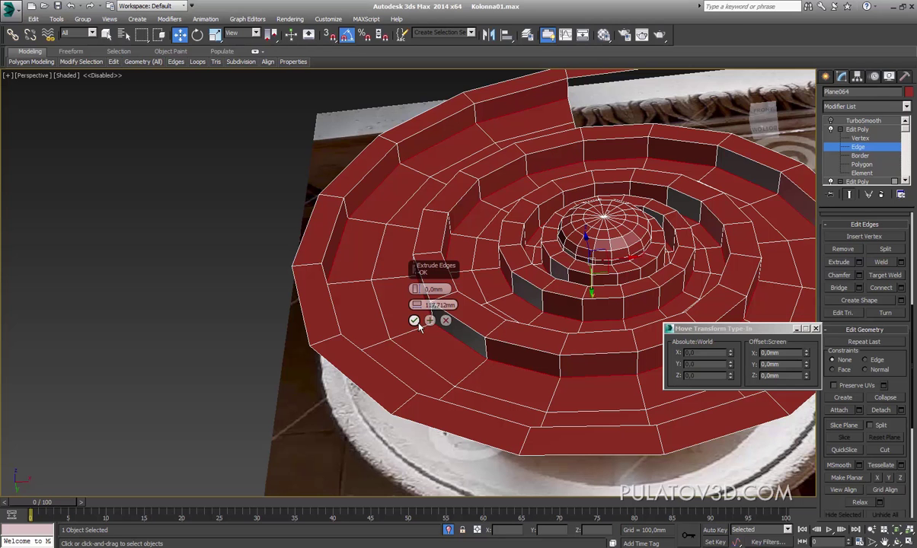
{"action": "left_click_drag", "start_coordinate": [417, 304], "coordinate": [577, 110]}
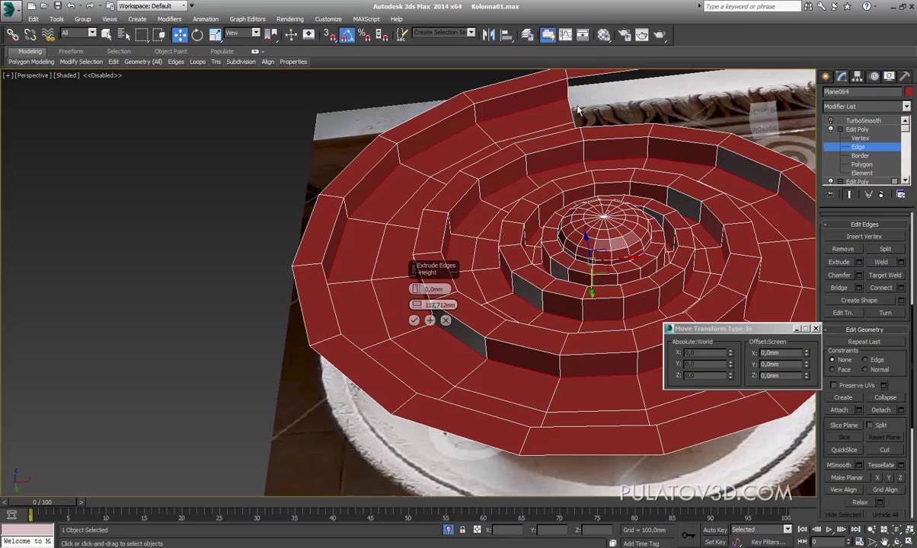
{"action": "left_click", "coordinate": [415, 320]}
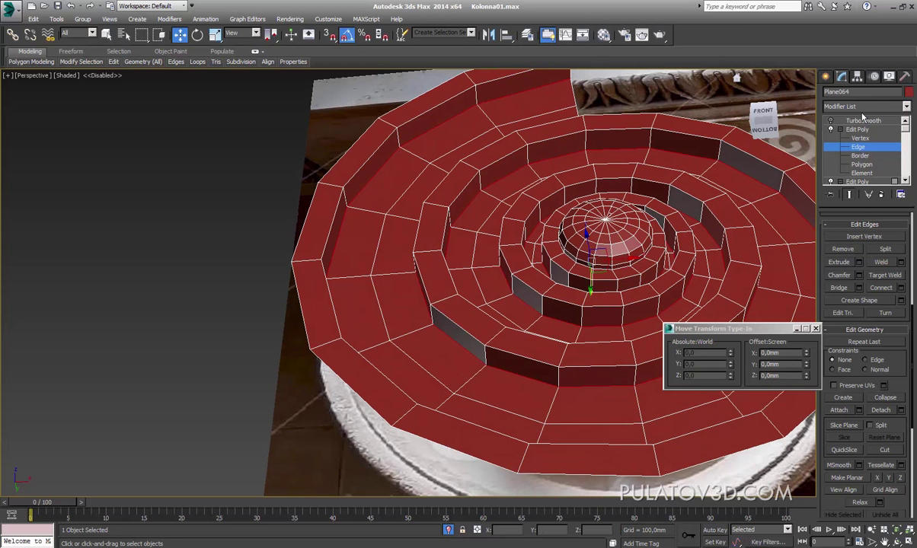
Step: Stack another Edit Poly modifier on the spiral and enter Edge level
{"action": "left_click", "coordinate": [863, 107]}
{"action": "left_click", "coordinate": [842, 401]}
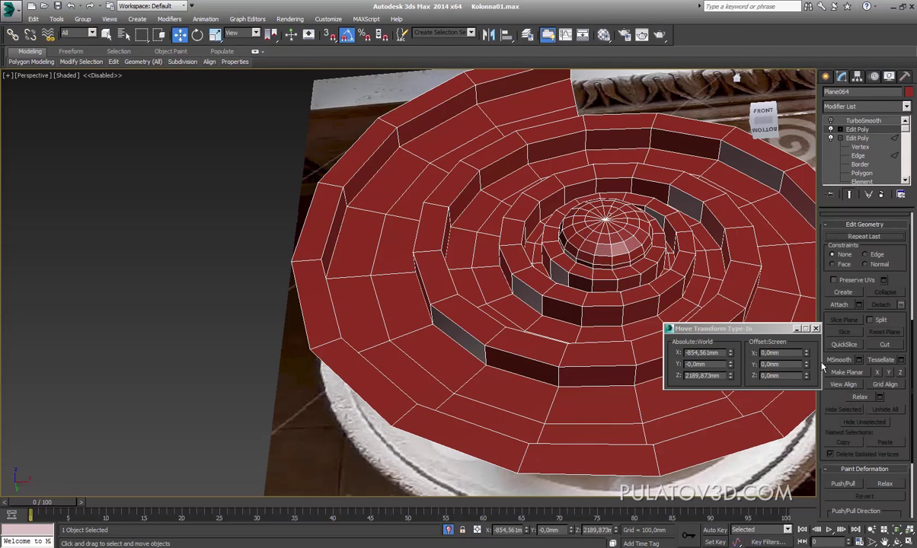
{"action": "left_click", "coordinate": [840, 130]}
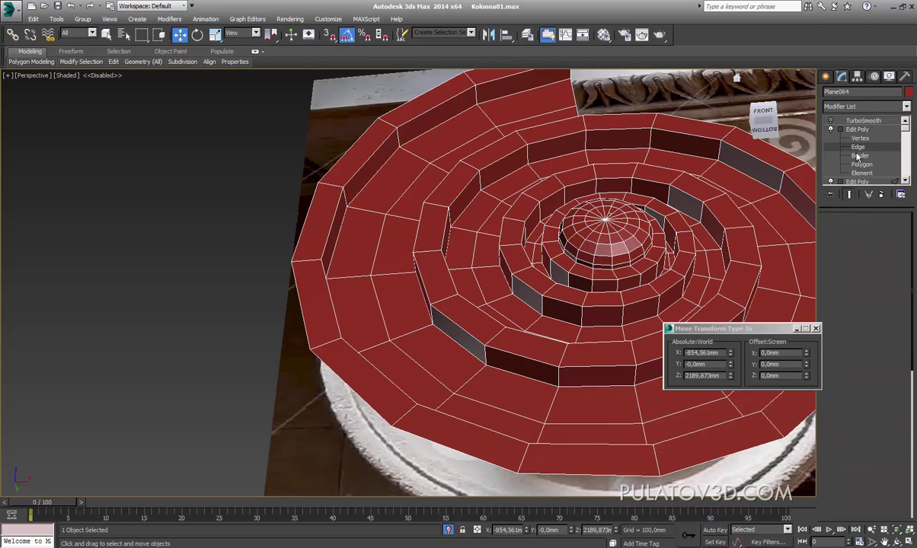
{"action": "left_click", "coordinate": [858, 147]}
Step: Select the 92-edge loop along the spiral band, checking it from the front
{"action": "mouse_move", "coordinate": [417, 289]}
{"action": "middle_mouse_down", "text": "alt"}
{"action": "mouse_move", "coordinate": [451, 290]}
{"action": "mouse_move", "coordinate": [438, 364]}
{"action": "middle_mouse_up", "text": "alt"}
{"action": "left_click", "coordinate": [396, 173]}
{"action": "middle_click_drag", "start_coordinate": [396, 172], "coordinate": [402, 235], "text": "alt"}
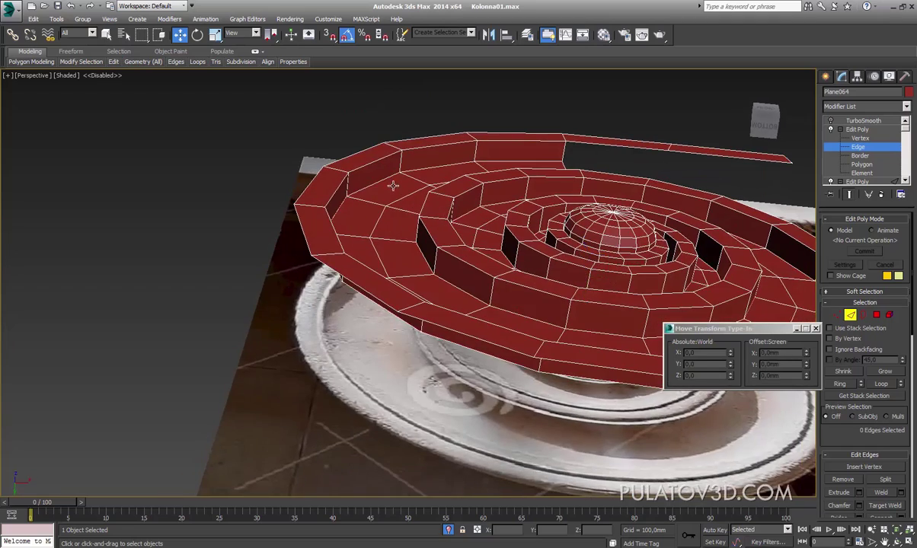
{"action": "middle_click_drag", "start_coordinate": [392, 185], "coordinate": [427, 244], "text": "alt"}
{"action": "left_click", "coordinate": [426, 244]}
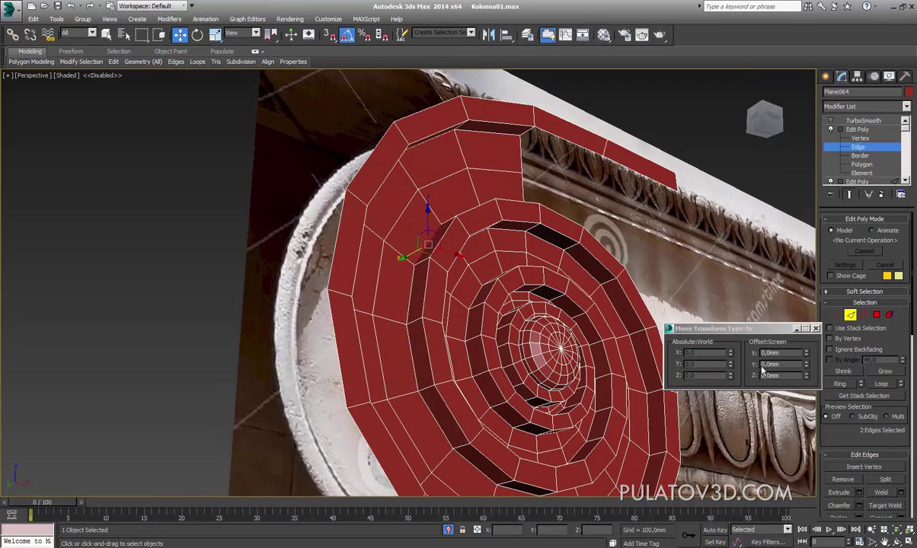
{"action": "left_click", "coordinate": [884, 387]}
{"action": "middle_click_drag", "start_coordinate": [472, 266], "coordinate": [533, 290], "text": "alt"}
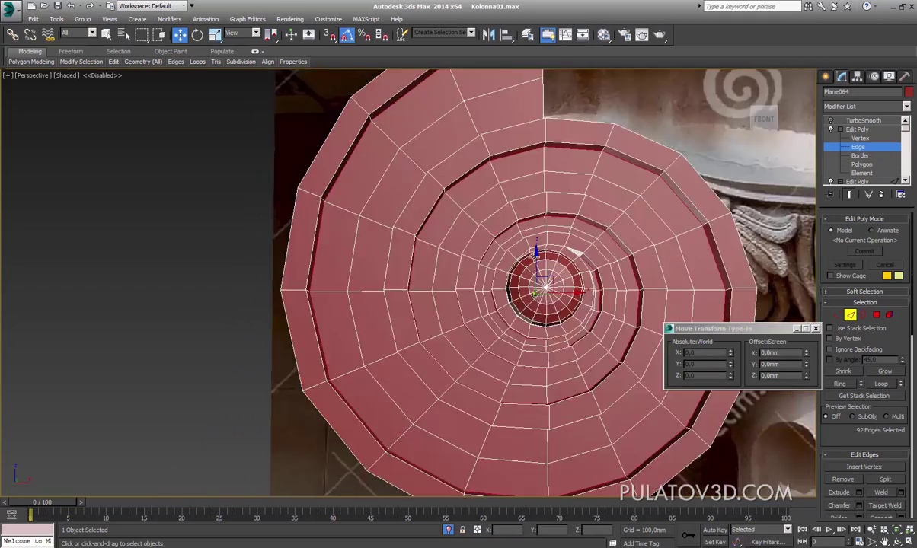
{"action": "scroll", "coordinate": [446, 236], "scroll_direction": "up", "scroll_amount": 4}
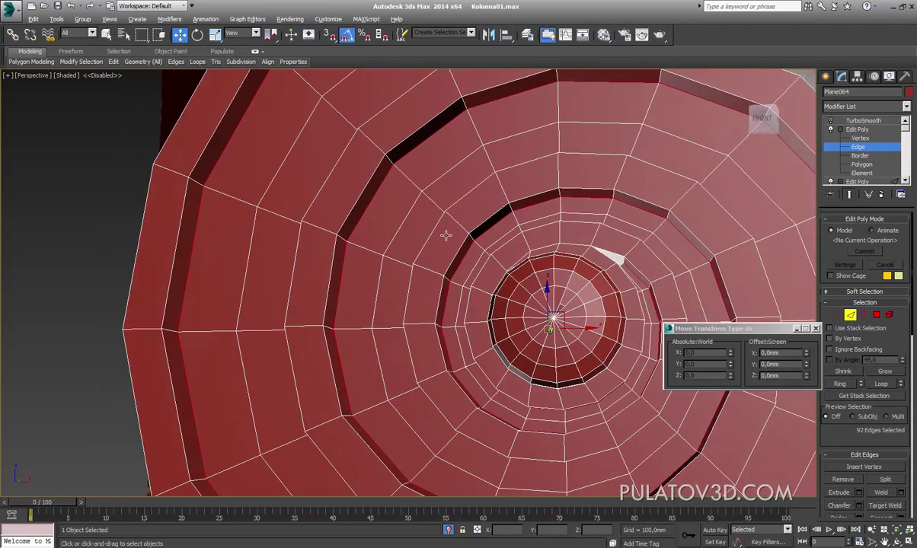
{"action": "middle_click_drag", "start_coordinate": [445, 236], "coordinate": [508, 243]}
{"action": "scroll", "coordinate": [641, 320], "scroll_direction": "down", "scroll_amount": 5}
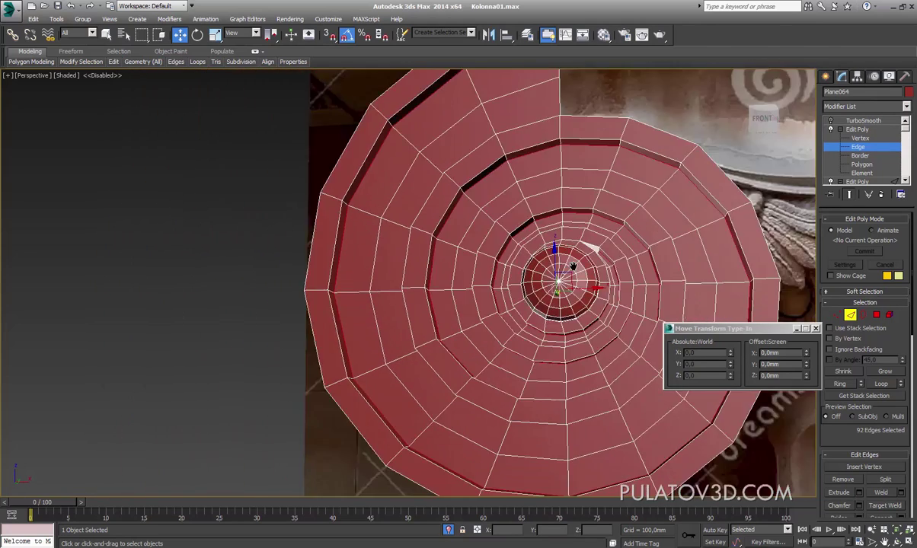
{"action": "middle_click_drag", "start_coordinate": [641, 320], "coordinate": [640, 259], "text": "alt"}
{"action": "scroll", "coordinate": [852, 283], "scroll_direction": "down", "scroll_amount": 4}
{"action": "scroll", "coordinate": [852, 284], "scroll_direction": "down", "scroll_amount": 1}
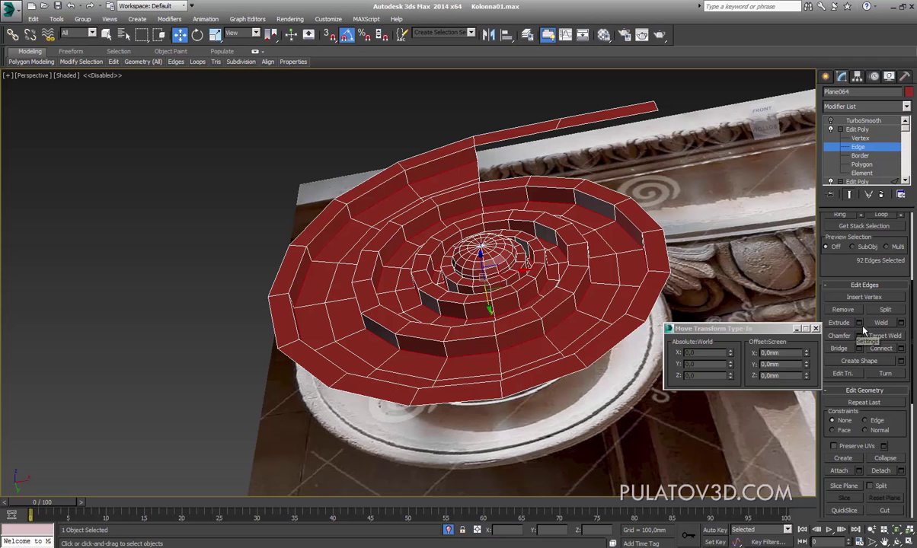
Step: Start a chamfer on the band edges, widening it and trying 3 segments
{"action": "left_click", "coordinate": [860, 336]}
{"action": "middle_click_drag", "start_coordinate": [539, 291], "coordinate": [556, 275], "text": "alt"}
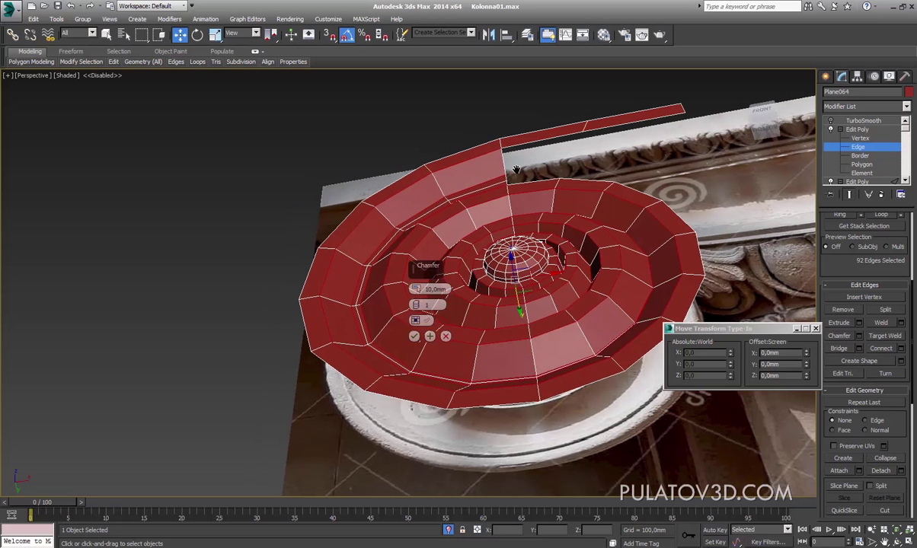
{"action": "mouse_move", "coordinate": [415, 289]}
{"action": "left_mouse_down"}
{"action": "mouse_move", "coordinate": [455, 252]}
{"action": "mouse_move", "coordinate": [461, 111]}
{"action": "left_mouse_up"}
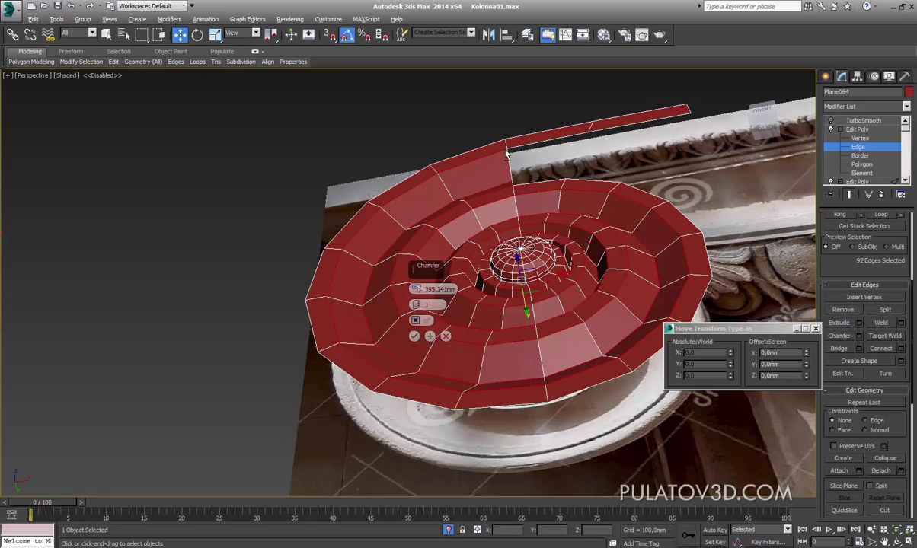
{"action": "middle_click_drag", "start_coordinate": [506, 153], "coordinate": [461, 152], "text": "alt"}
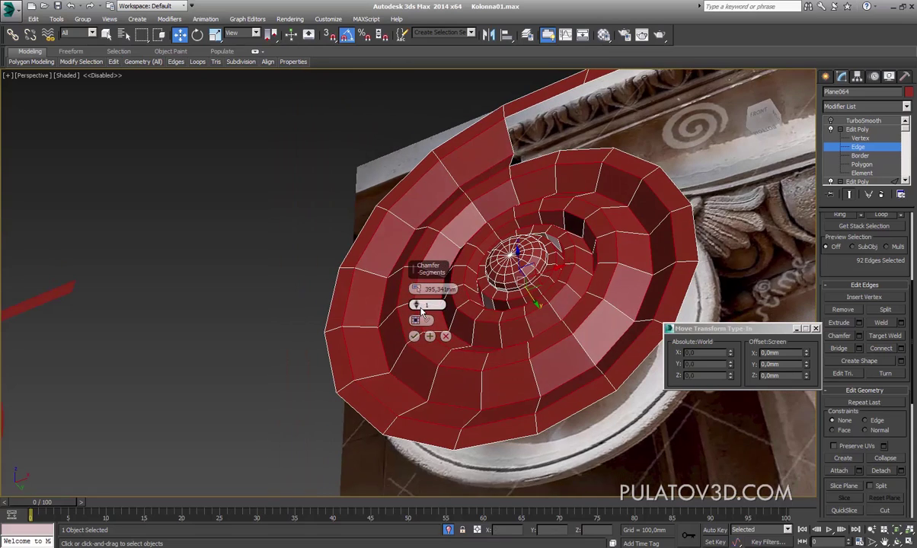
{"action": "left_click", "coordinate": [416, 302]}
{"action": "left_click", "coordinate": [416, 302]}
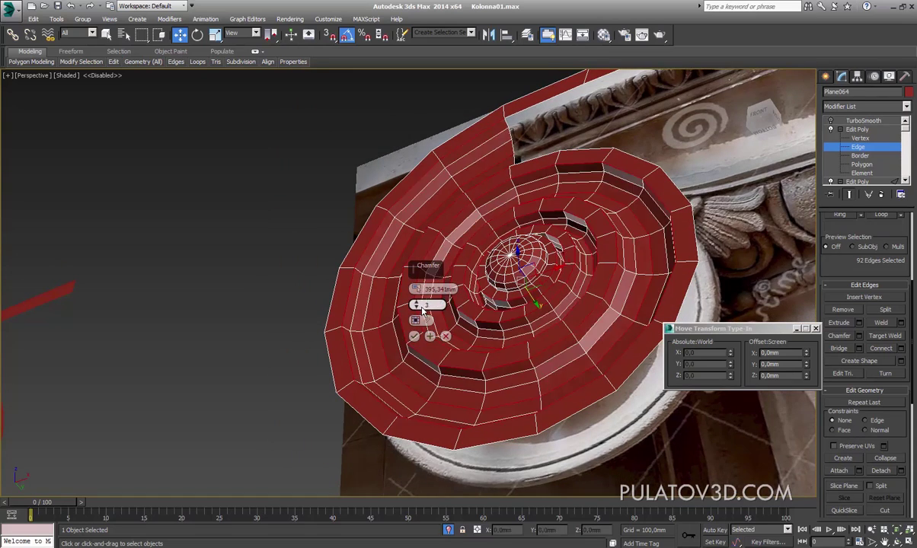
{"action": "middle_click_drag", "start_coordinate": [422, 308], "coordinate": [418, 290], "text": "alt"}
{"action": "scroll", "coordinate": [649, 232], "scroll_direction": "up", "scroll_amount": 5}
{"action": "scroll", "coordinate": [518, 209], "scroll_direction": "up", "scroll_amount": 3}
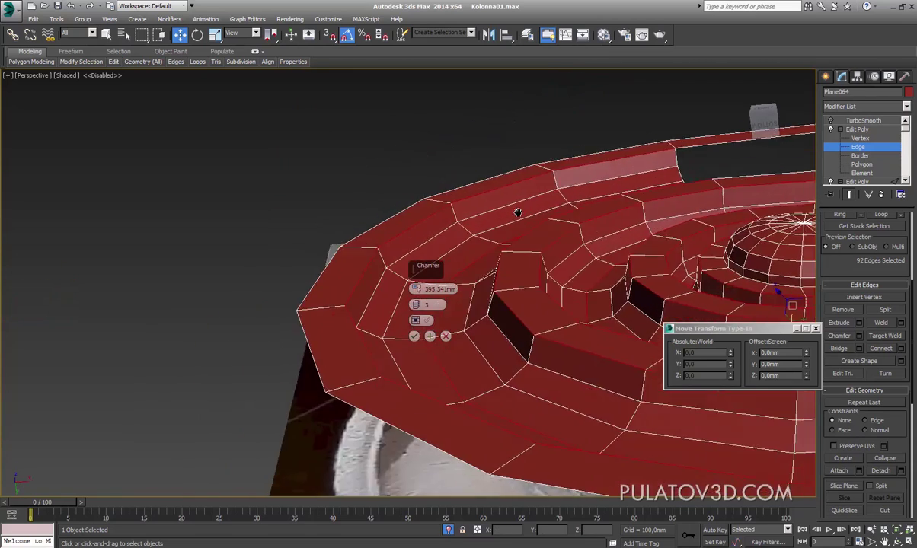
{"action": "middle_click_drag", "start_coordinate": [518, 209], "coordinate": [480, 209]}
Step: Settle the chamfer at 4 segments and apply it, turning 92 edges into 184
{"action": "left_click", "coordinate": [416, 307]}
{"action": "left_click", "coordinate": [415, 307]}
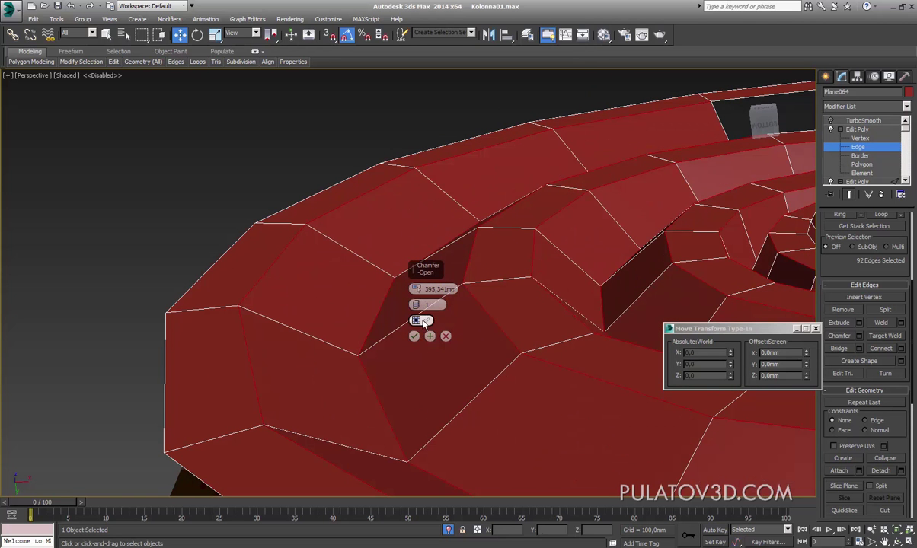
{"action": "left_click", "coordinate": [418, 303]}
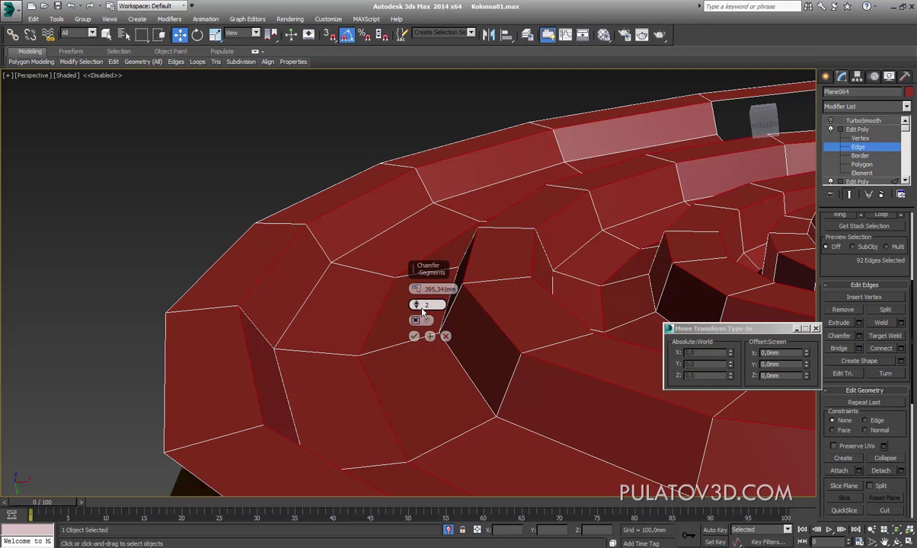
{"action": "middle_click_drag", "start_coordinate": [476, 302], "coordinate": [592, 220], "text": "alt"}
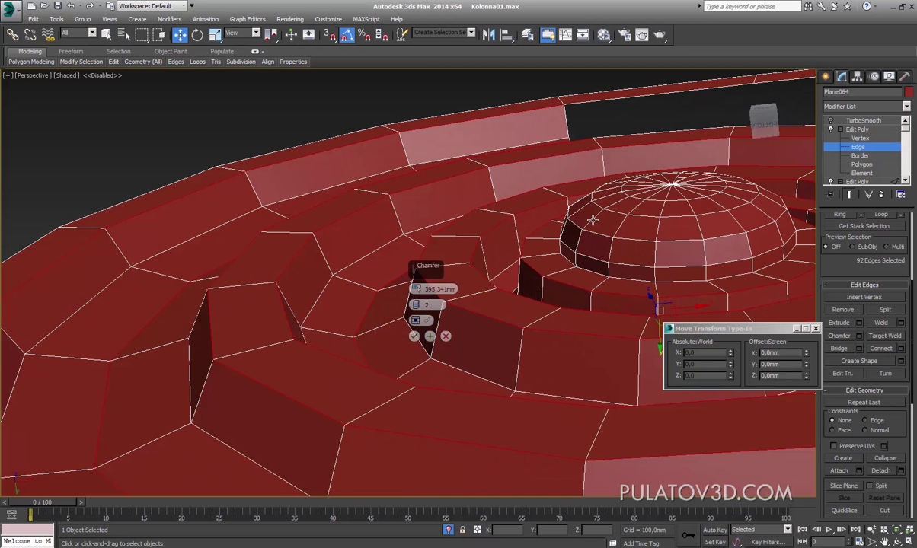
{"action": "middle_click_drag", "start_coordinate": [535, 249], "coordinate": [632, 240], "text": "alt"}
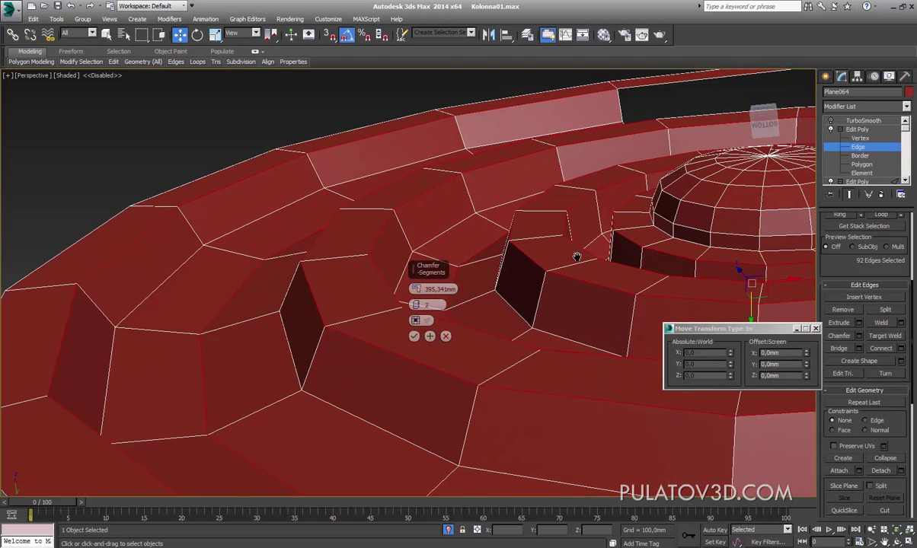
{"action": "mouse_move", "coordinate": [578, 256]}
{"action": "middle_mouse_down", "text": "alt"}
{"action": "mouse_move", "coordinate": [492, 275]}
{"action": "mouse_move", "coordinate": [512, 297]}
{"action": "mouse_move", "coordinate": [497, 293]}
{"action": "middle_mouse_up", "text": "alt"}
{"action": "left_click", "coordinate": [422, 308]}
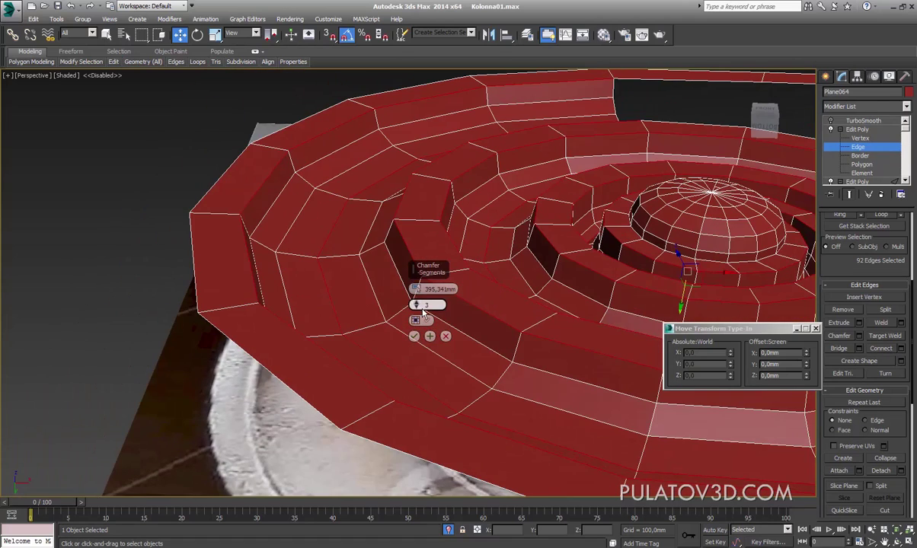
{"action": "left_click", "coordinate": [416, 305]}
{"action": "mouse_move", "coordinate": [424, 311]}
{"action": "middle_mouse_down", "text": "alt"}
{"action": "mouse_move", "coordinate": [484, 267]}
{"action": "mouse_move", "coordinate": [467, 326]}
{"action": "mouse_move", "coordinate": [533, 282]}
{"action": "mouse_move", "coordinate": [258, 237]}
{"action": "middle_mouse_up", "text": "alt"}
{"action": "scroll", "coordinate": [540, 279], "scroll_direction": "up", "scroll_amount": 2}
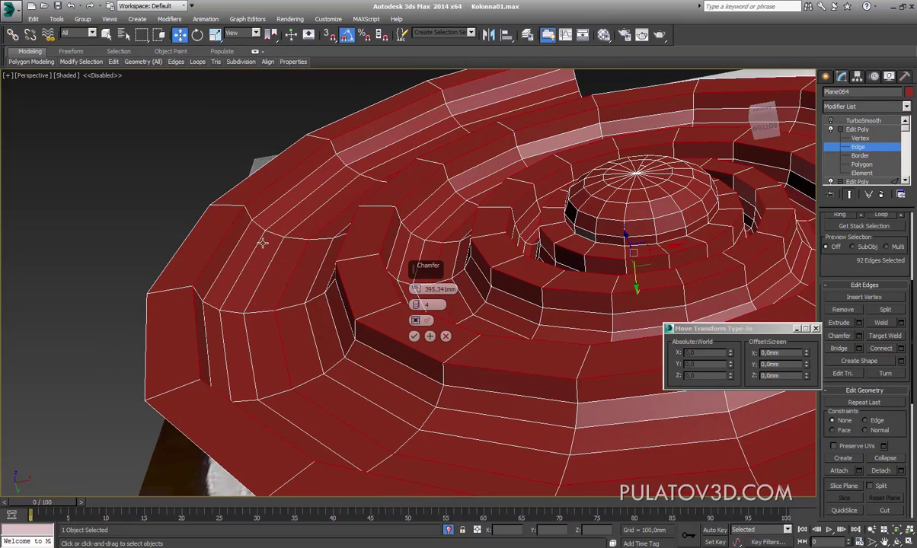
{"action": "left_click", "coordinate": [414, 336]}
Step: Leave Edge level and enter the Edit Poly's Vertex sub-object level
{"action": "scroll", "coordinate": [428, 303], "scroll_direction": "down", "scroll_amount": 5}
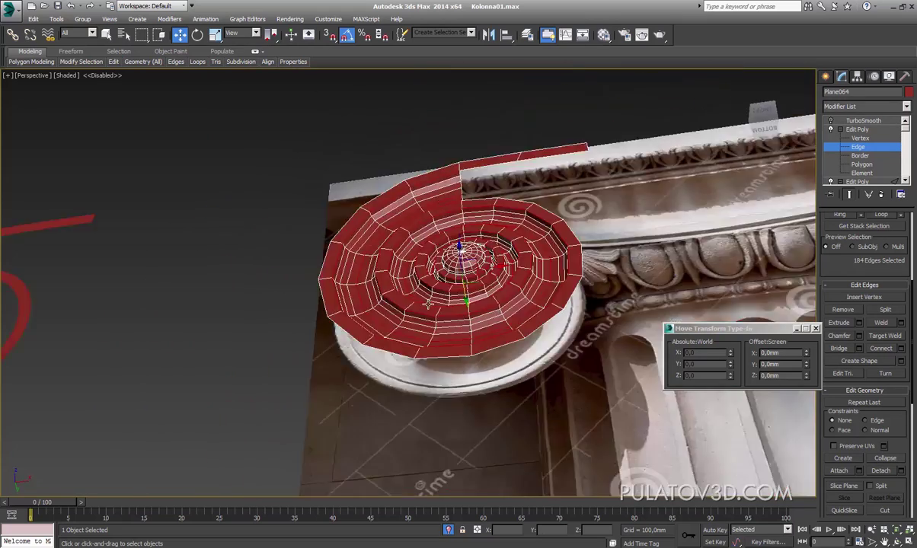
{"action": "scroll", "coordinate": [428, 303], "scroll_direction": "up", "scroll_amount": 2}
{"action": "scroll", "coordinate": [428, 297], "scroll_direction": "up", "scroll_amount": 2}
{"action": "scroll", "coordinate": [428, 285], "scroll_direction": "up", "scroll_amount": 2}
{"action": "scroll", "coordinate": [445, 285], "scroll_direction": "up", "scroll_amount": 2}
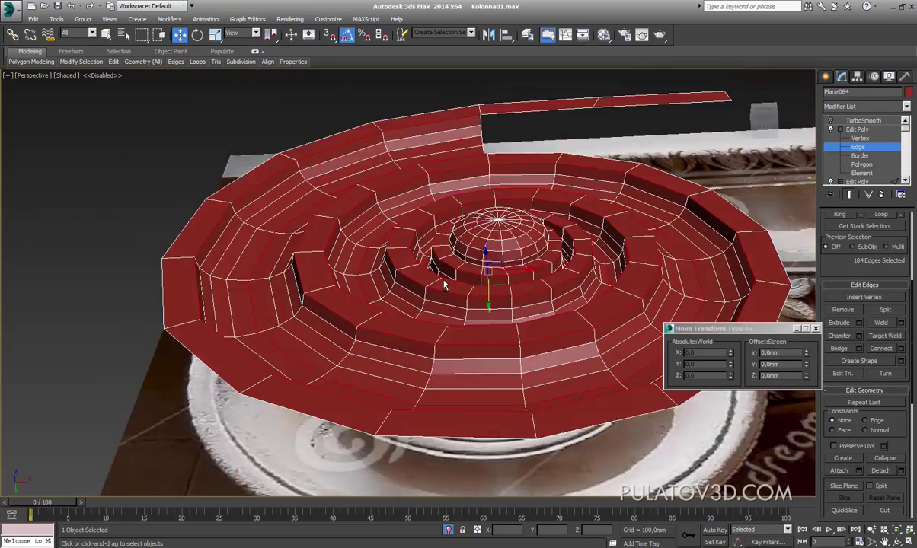
{"action": "middle_click_drag", "start_coordinate": [445, 285], "coordinate": [448, 296], "text": "alt"}
{"action": "left_click", "coordinate": [876, 149]}
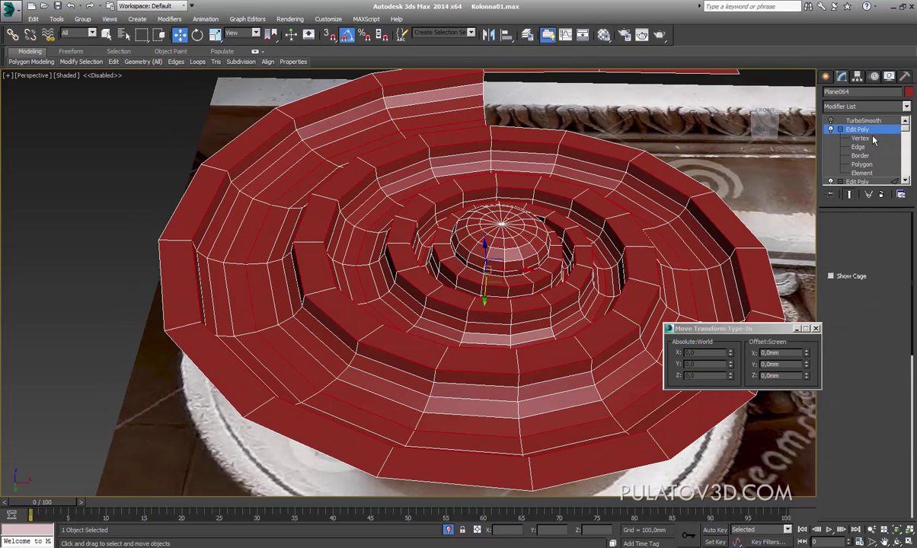
{"action": "left_click", "coordinate": [840, 315]}
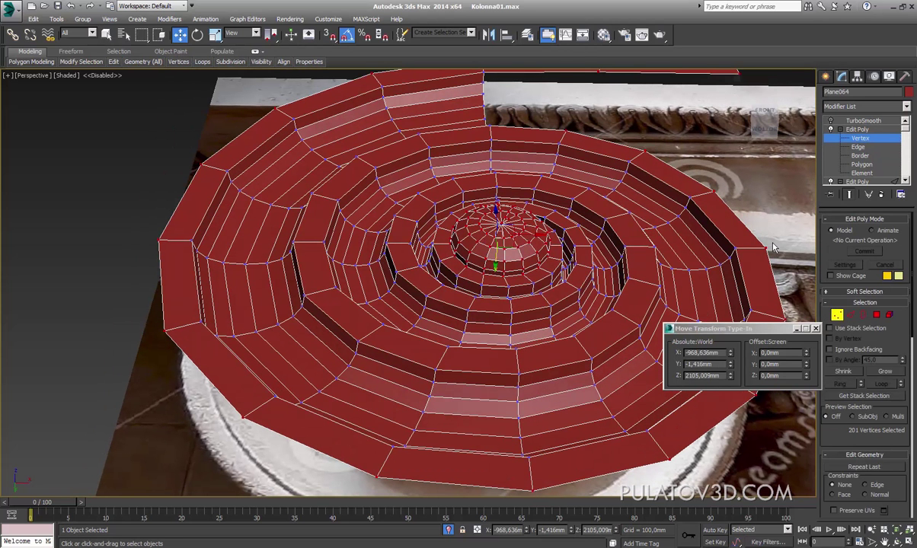
Step: Select every vertex of the spiral mesh and weld them using the Weld settings
{"action": "key", "text": "ctrl+a"}
{"action": "scroll", "coordinate": [853, 432], "scroll_direction": "down", "scroll_amount": 5}
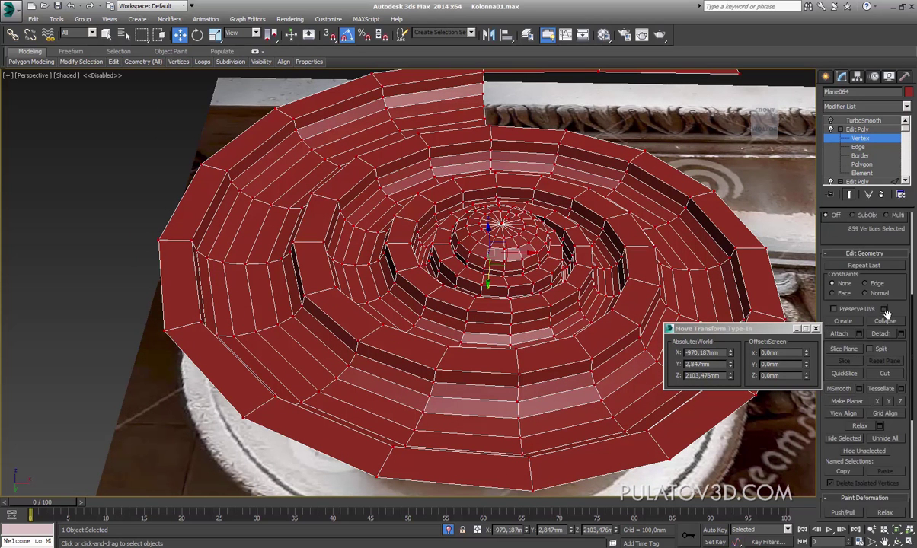
{"action": "scroll", "coordinate": [909, 356], "scroll_direction": "down", "scroll_amount": 3}
{"action": "scroll", "coordinate": [910, 356], "scroll_direction": "down", "scroll_amount": 3}
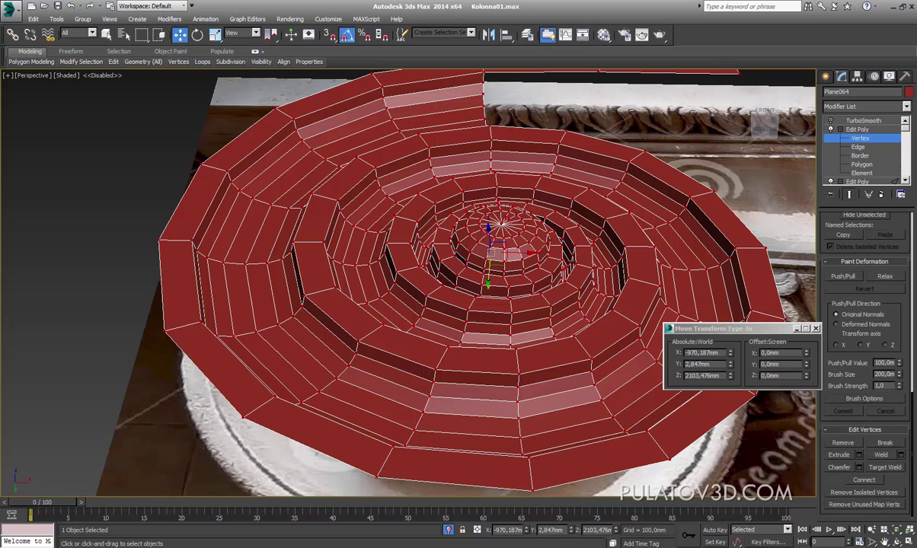
{"action": "left_click", "coordinate": [901, 455]}
{"action": "left_click", "coordinate": [417, 326]}
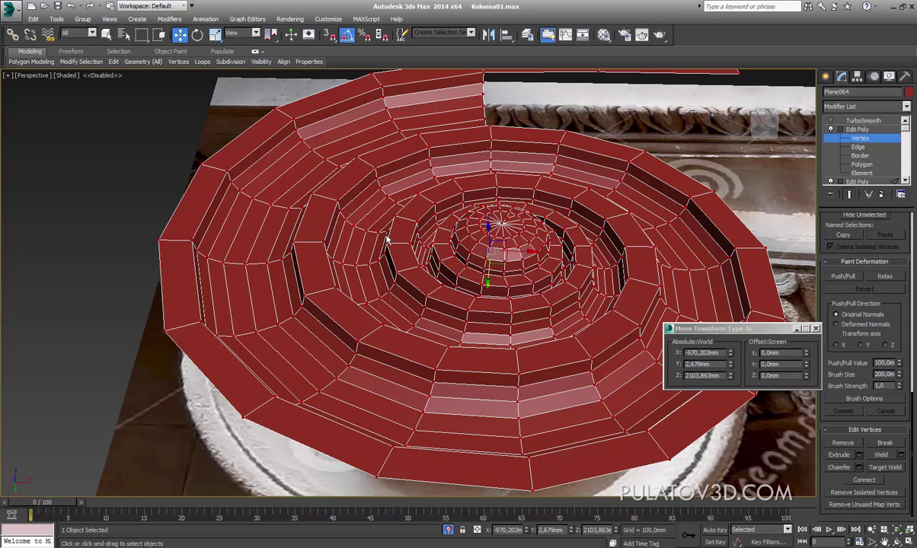
Step: Clear the vertex selection and orbit around the welded mesh to inspect it
{"action": "scroll", "coordinate": [417, 261], "scroll_direction": "down", "scroll_amount": 2}
{"action": "scroll", "coordinate": [417, 260], "scroll_direction": "up", "scroll_amount": 2}
{"action": "scroll", "coordinate": [458, 261], "scroll_direction": "up", "scroll_amount": 2}
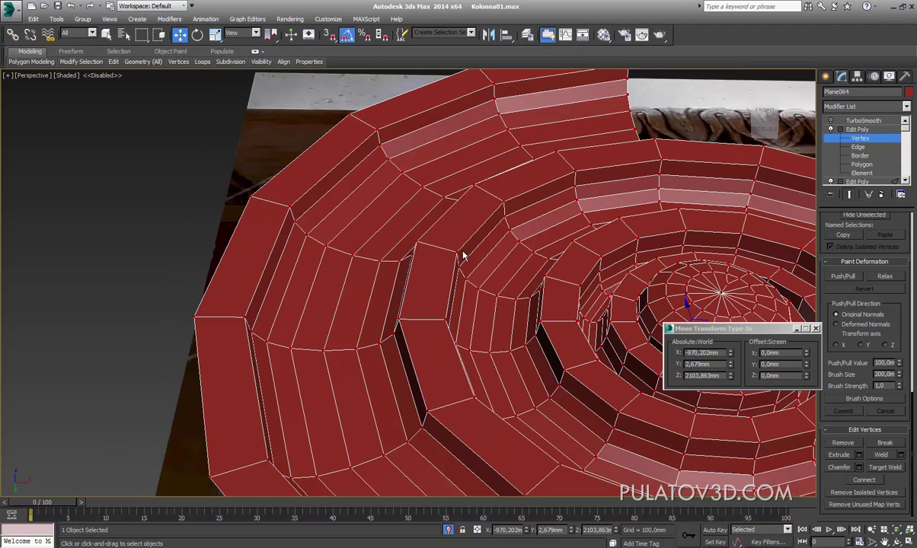
{"action": "scroll", "coordinate": [454, 244], "scroll_direction": "up", "scroll_amount": 2}
{"action": "scroll", "coordinate": [434, 229], "scroll_direction": "up", "scroll_amount": 2}
{"action": "scroll", "coordinate": [458, 190], "scroll_direction": "up", "scroll_amount": 3}
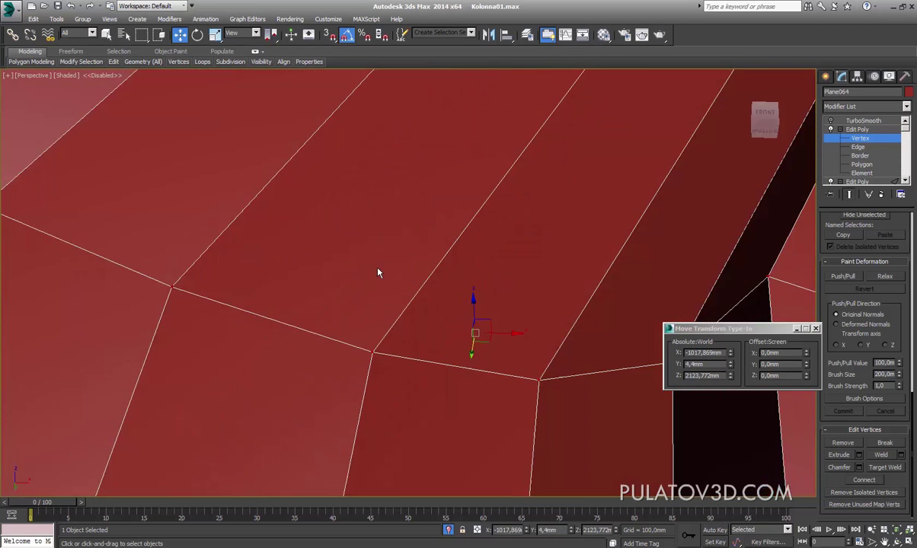
{"action": "left_click", "coordinate": [408, 239]}
{"action": "scroll", "coordinate": [407, 238], "scroll_direction": "down", "scroll_amount": 3}
{"action": "scroll", "coordinate": [420, 266], "scroll_direction": "down", "scroll_amount": 3}
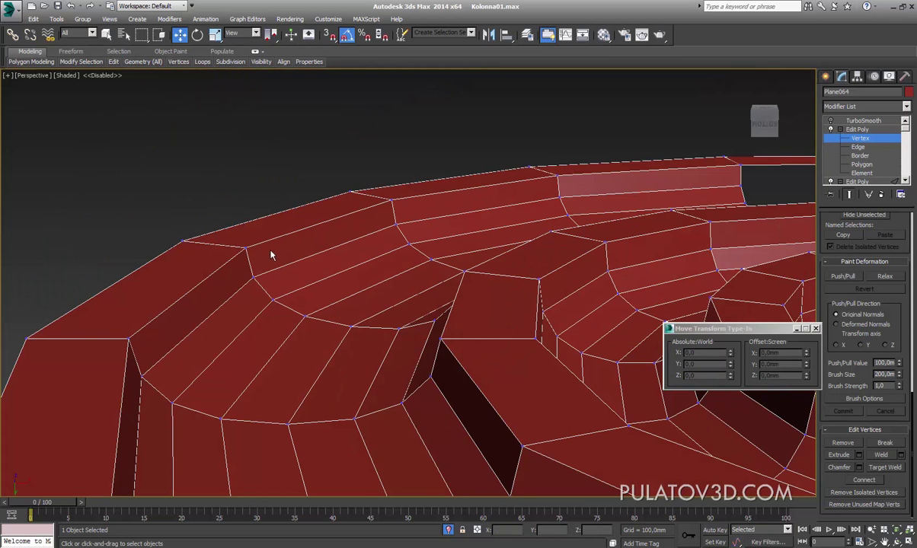
{"action": "middle_click_drag", "start_coordinate": [297, 272], "coordinate": [343, 272], "text": "alt"}
{"action": "mouse_move", "coordinate": [327, 211]}
{"action": "middle_mouse_down", "text": "alt"}
{"action": "mouse_move", "coordinate": [403, 242]}
{"action": "mouse_move", "coordinate": [403, 268]}
{"action": "mouse_move", "coordinate": [457, 289]}
{"action": "mouse_move", "coordinate": [426, 214]}
{"action": "mouse_move", "coordinate": [462, 230]}
{"action": "mouse_move", "coordinate": [450, 280]}
{"action": "middle_mouse_up", "text": "alt"}
{"action": "scroll", "coordinate": [415, 289], "scroll_direction": "down", "scroll_amount": 5}
{"action": "scroll", "coordinate": [420, 285], "scroll_direction": "up", "scroll_amount": 5}
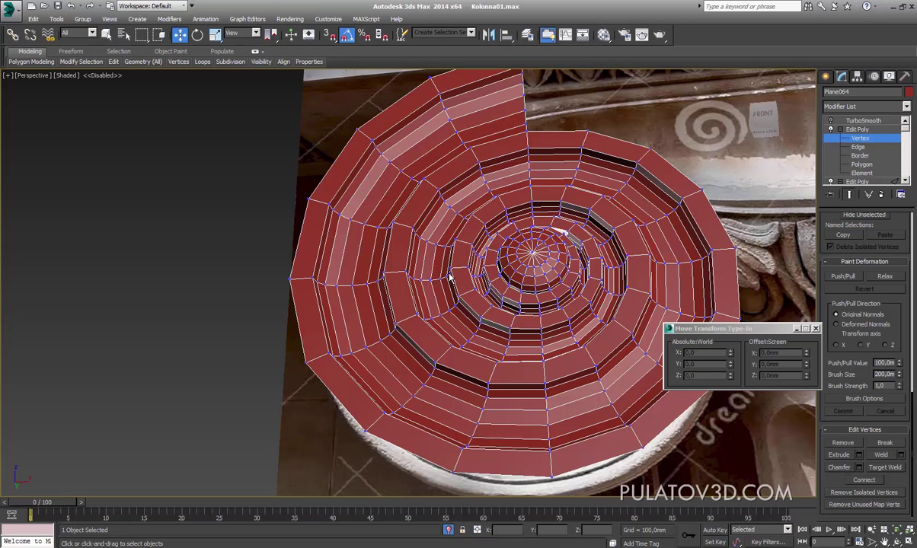
{"action": "middle_click_drag", "start_coordinate": [466, 273], "coordinate": [477, 315], "text": "alt"}
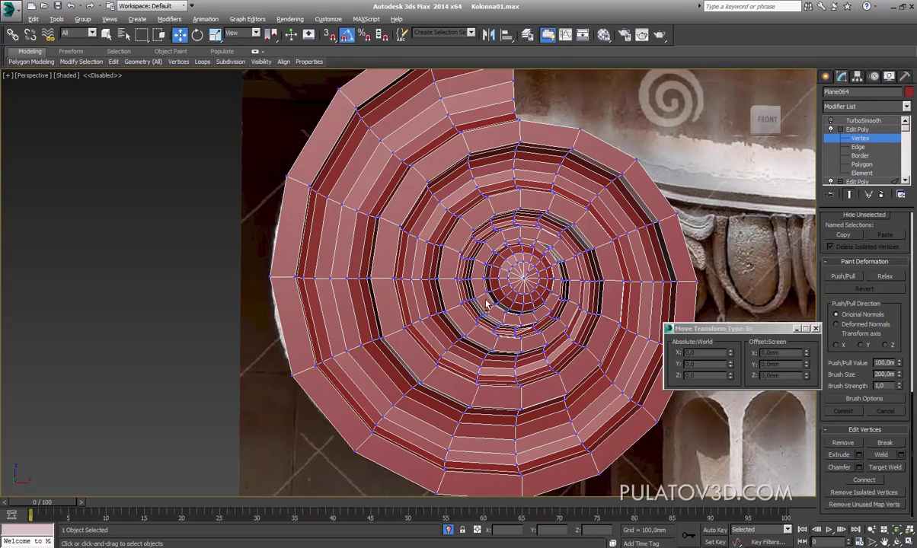
{"action": "mouse_move", "coordinate": [485, 303]}
{"action": "middle_mouse_down", "text": "alt"}
{"action": "mouse_move", "coordinate": [498, 323]}
{"action": "mouse_move", "coordinate": [640, 328]}
{"action": "middle_mouse_up", "text": "alt"}
{"action": "scroll", "coordinate": [491, 307], "scroll_direction": "up", "scroll_amount": 5}
{"action": "scroll", "coordinate": [640, 328], "scroll_direction": "up", "scroll_amount": 2}
{"action": "scroll", "coordinate": [639, 327], "scroll_direction": "up", "scroll_amount": 2}
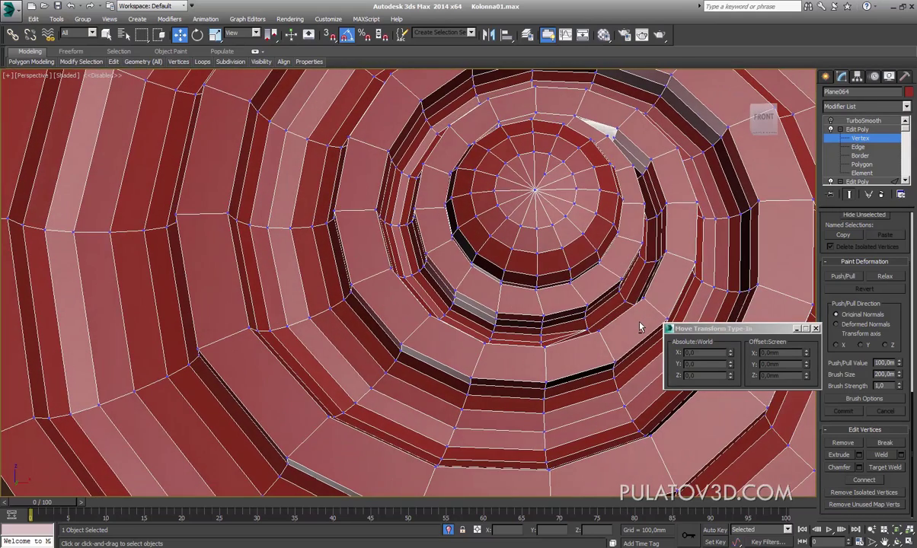
{"action": "key", "text": "ctrl+a"}
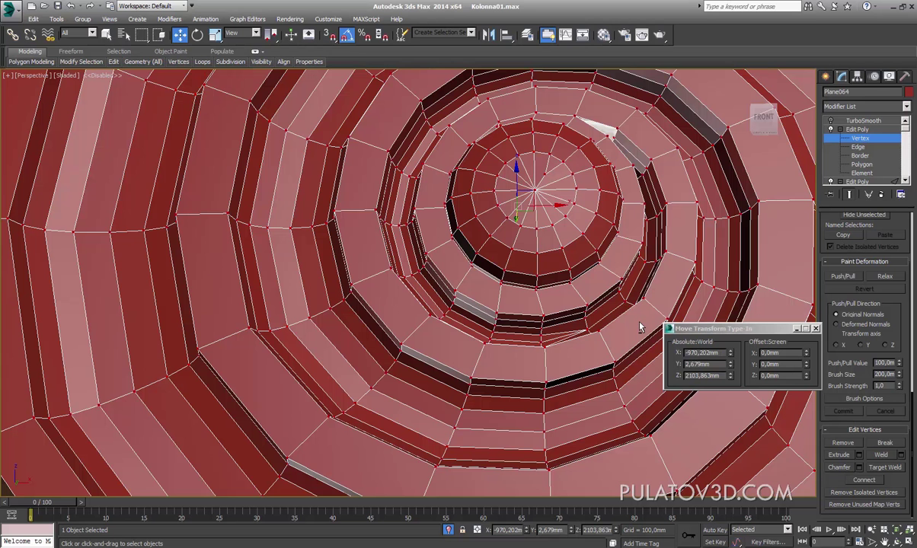
{"action": "key", "text": "ctrl+Page_Down"}
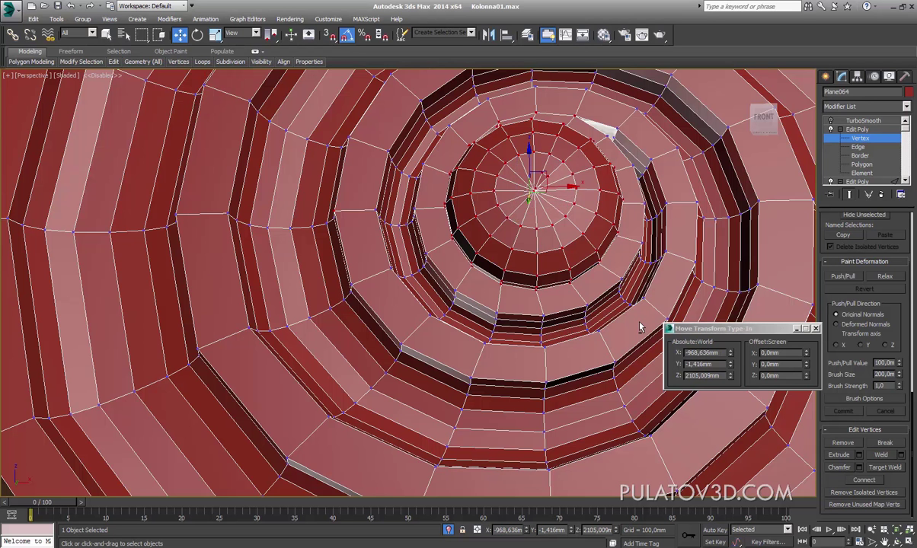
{"action": "key", "text": "ctrl+Page_Down"}
{"action": "key", "text": "ctrl+Page_Down"}
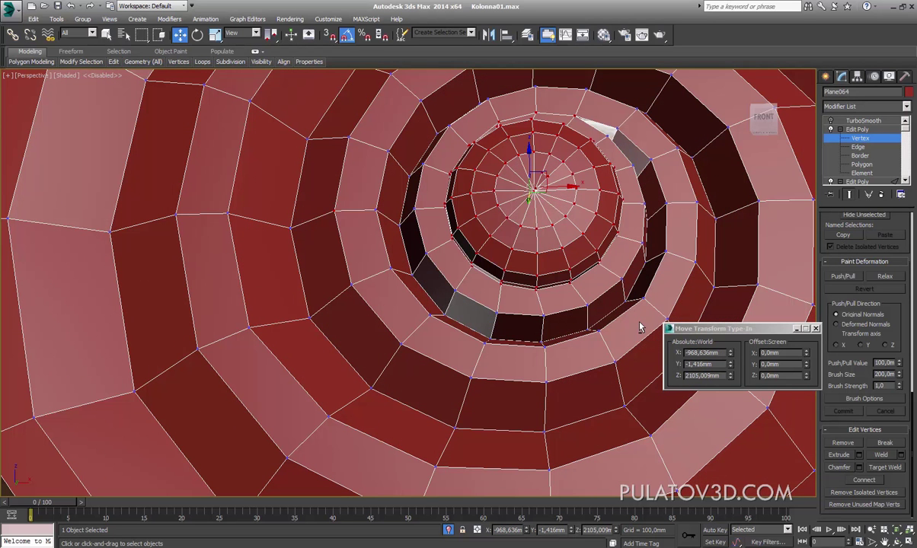
{"action": "mouse_move", "coordinate": [563, 264]}
{"action": "middle_mouse_down", "text": "alt"}
{"action": "mouse_move", "coordinate": [538, 287]}
{"action": "mouse_move", "coordinate": [564, 276]}
{"action": "mouse_move", "coordinate": [558, 231]}
{"action": "middle_mouse_up", "text": "alt"}
{"action": "scroll", "coordinate": [558, 231], "scroll_direction": "down", "scroll_amount": 3}
{"action": "scroll", "coordinate": [562, 198], "scroll_direction": "down", "scroll_amount": 2}
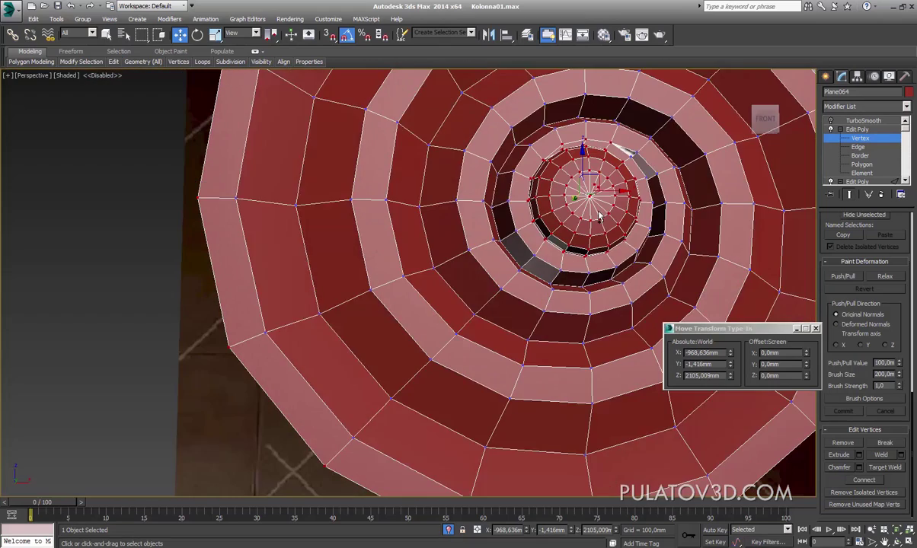
{"action": "scroll", "coordinate": [563, 198], "scroll_direction": "down", "scroll_amount": 1}
{"action": "scroll", "coordinate": [607, 217], "scroll_direction": "down", "scroll_amount": 1}
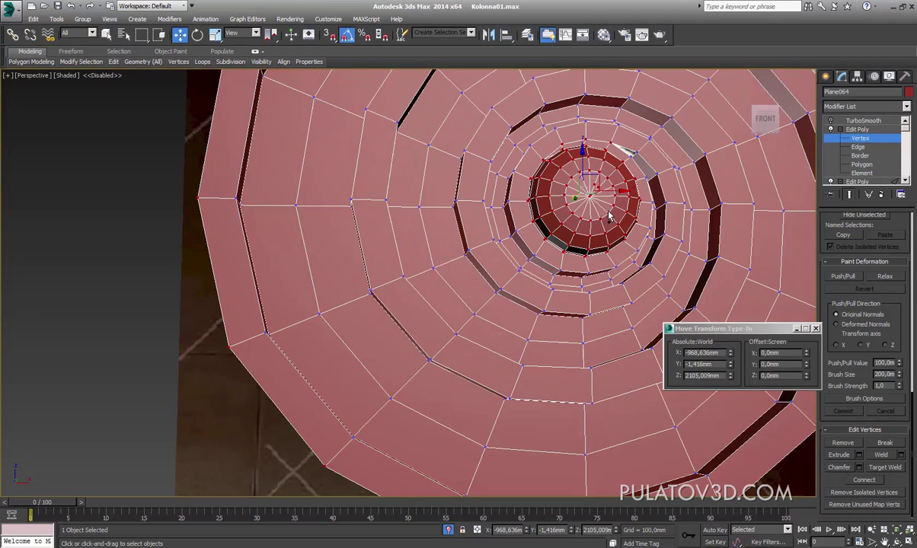
{"action": "middle_click_drag", "start_coordinate": [570, 232], "coordinate": [469, 198], "text": "alt"}
{"action": "scroll", "coordinate": [488, 206], "scroll_direction": "up", "scroll_amount": 2}
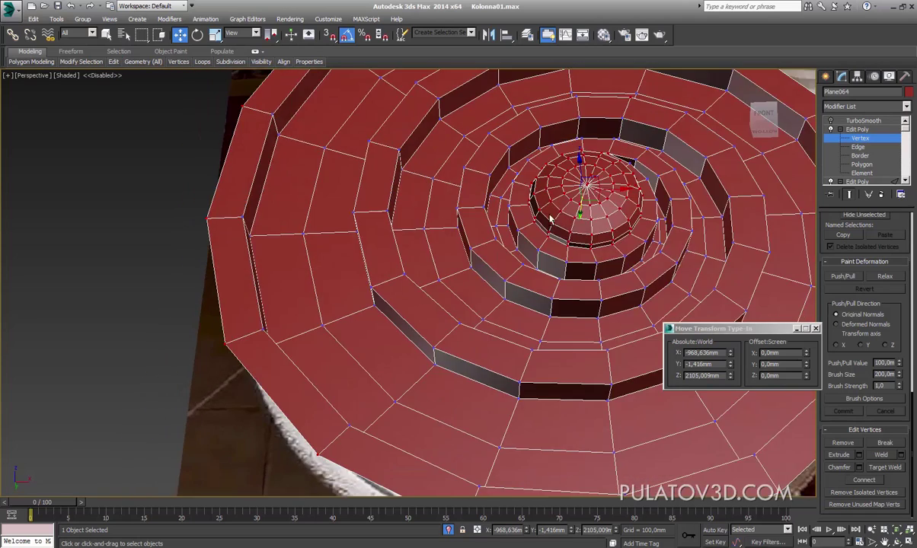
{"action": "scroll", "coordinate": [552, 226], "scroll_direction": "up", "scroll_amount": 2}
{"action": "scroll", "coordinate": [552, 225], "scroll_direction": "down", "scroll_amount": 4}
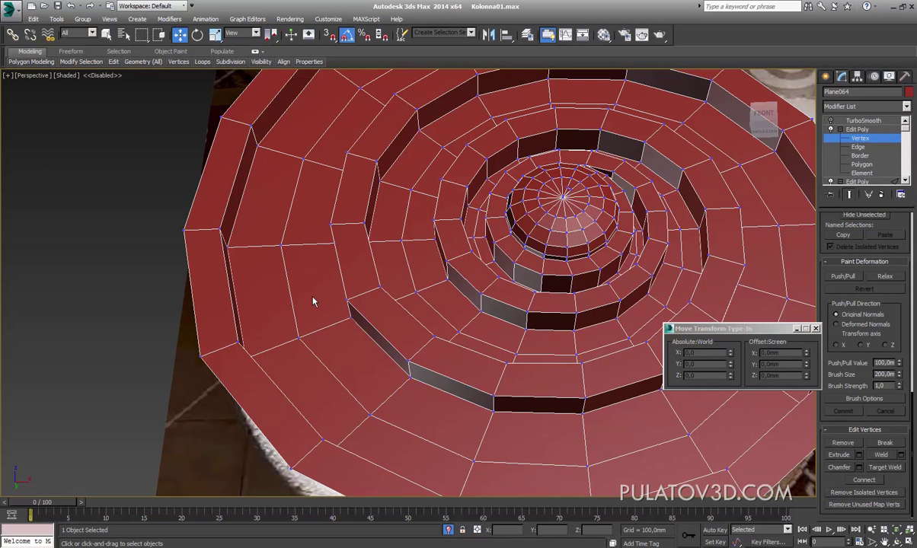
{"action": "scroll", "coordinate": [489, 199], "scroll_direction": "up", "scroll_amount": 2}
Step: Select vertices near the dome's star centre and reposition a stray vertex there
{"action": "scroll", "coordinate": [366, 217], "scroll_direction": "up", "scroll_amount": 2}
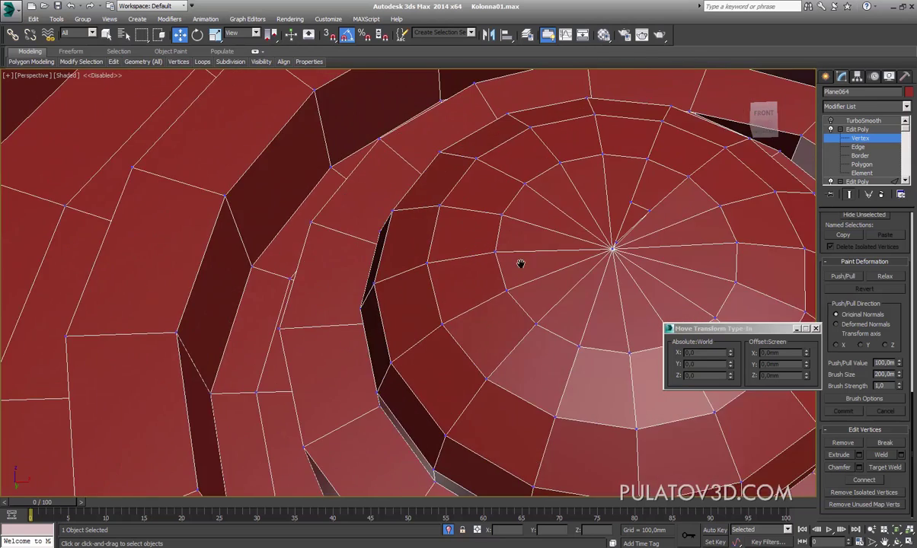
{"action": "middle_click_drag", "start_coordinate": [520, 263], "coordinate": [494, 247]}
{"action": "scroll", "coordinate": [494, 246], "scroll_direction": "up", "scroll_amount": 2}
{"action": "key", "text": "F3"}
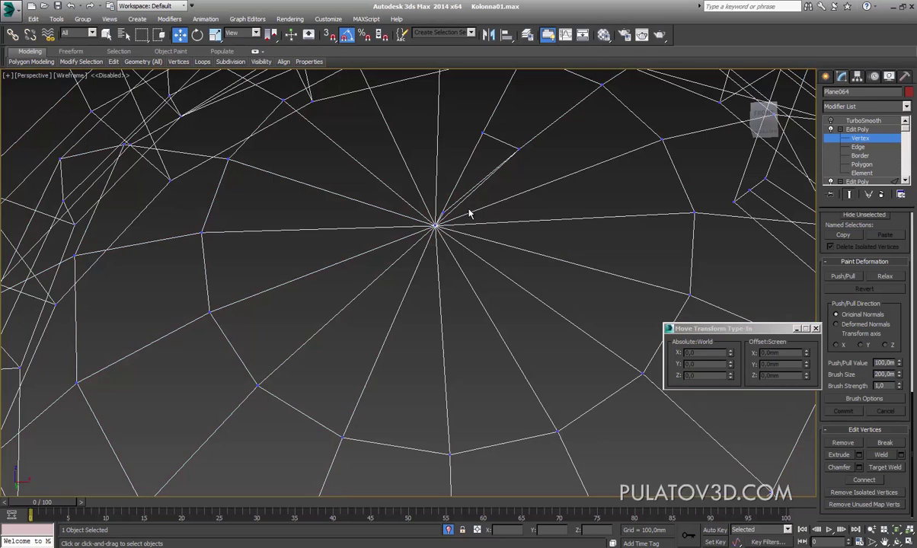
{"action": "left_click", "coordinate": [443, 212]}
{"action": "left_click", "coordinate": [483, 134], "text": "ctrl"}
{"action": "key", "text": "F3"}
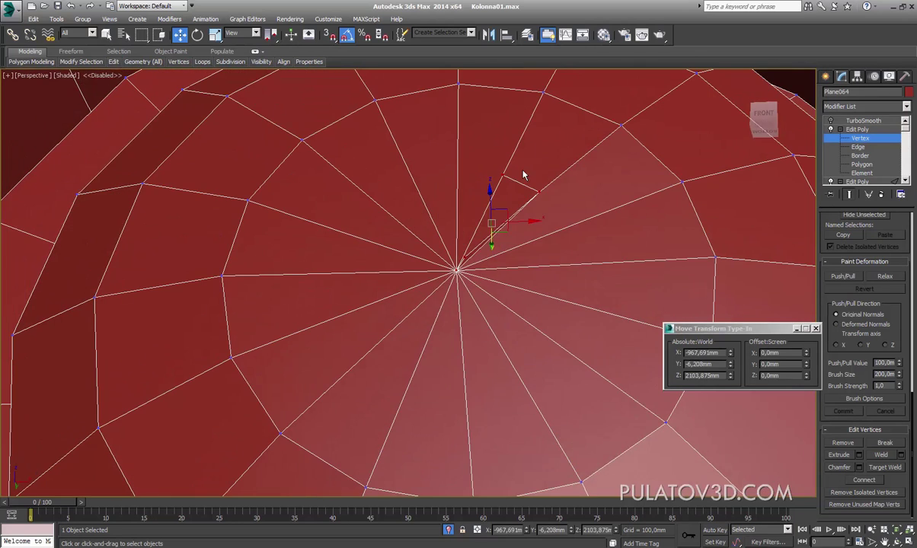
{"action": "left_click", "coordinate": [542, 188]}
{"action": "left_click_drag", "start_coordinate": [563, 154], "coordinate": [448, 342]}
{"action": "middle_click_drag", "start_coordinate": [448, 342], "coordinate": [445, 266]}
Step: In wireframe, delete the dome's centre vertex and its radiating edges
{"action": "scroll", "coordinate": [445, 267], "scroll_direction": "down", "scroll_amount": 3}
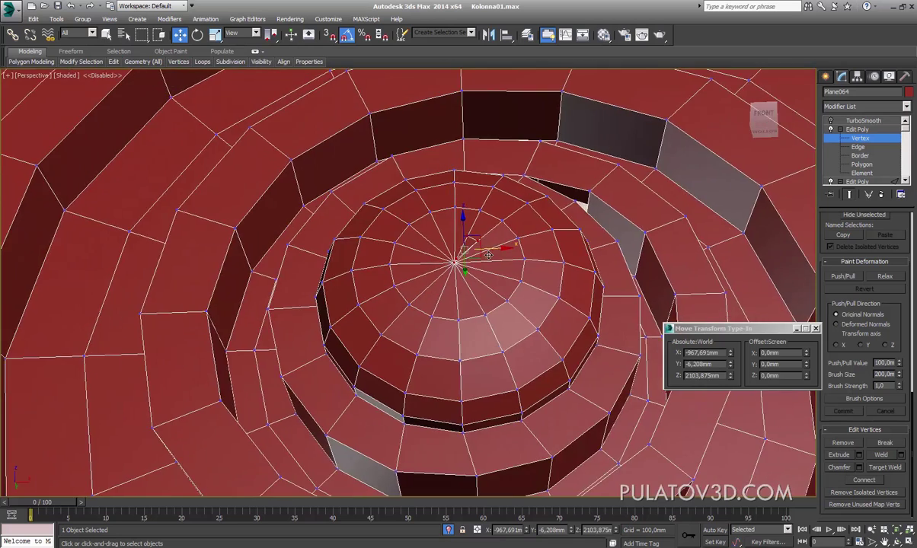
{"action": "middle_click_drag", "start_coordinate": [455, 313], "coordinate": [457, 289], "text": "alt"}
{"action": "scroll", "coordinate": [470, 253], "scroll_direction": "up", "scroll_amount": 5}
{"action": "middle_click_drag", "start_coordinate": [471, 253], "coordinate": [475, 207], "text": "alt"}
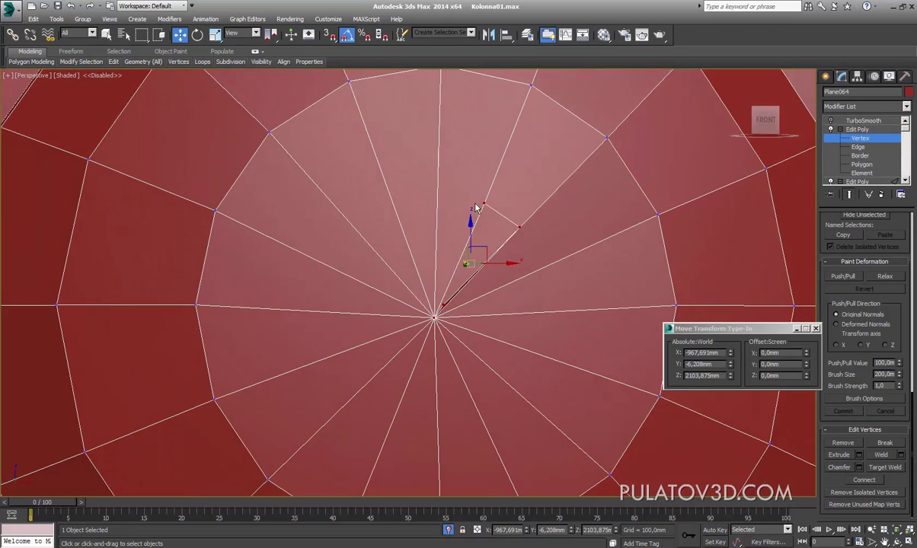
{"action": "scroll", "coordinate": [507, 214], "scroll_direction": "down", "scroll_amount": 3}
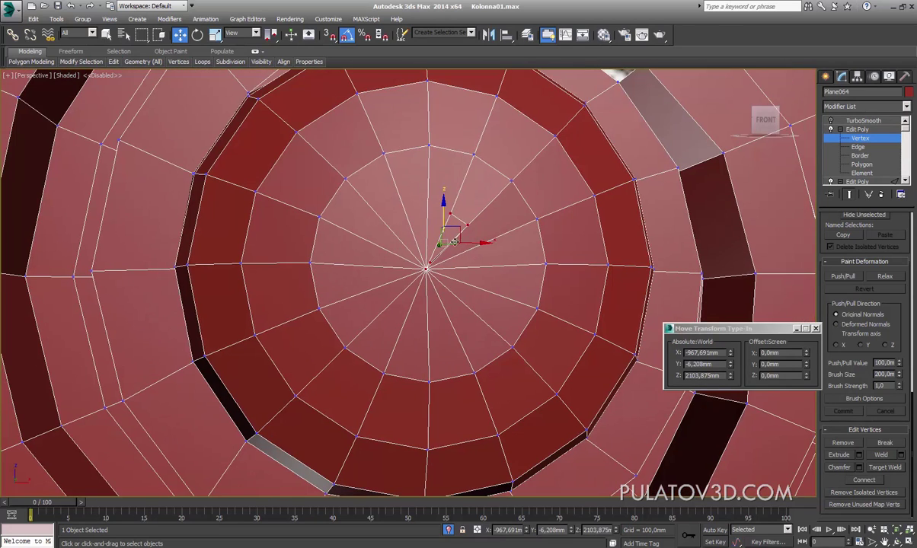
{"action": "key", "text": "F3"}
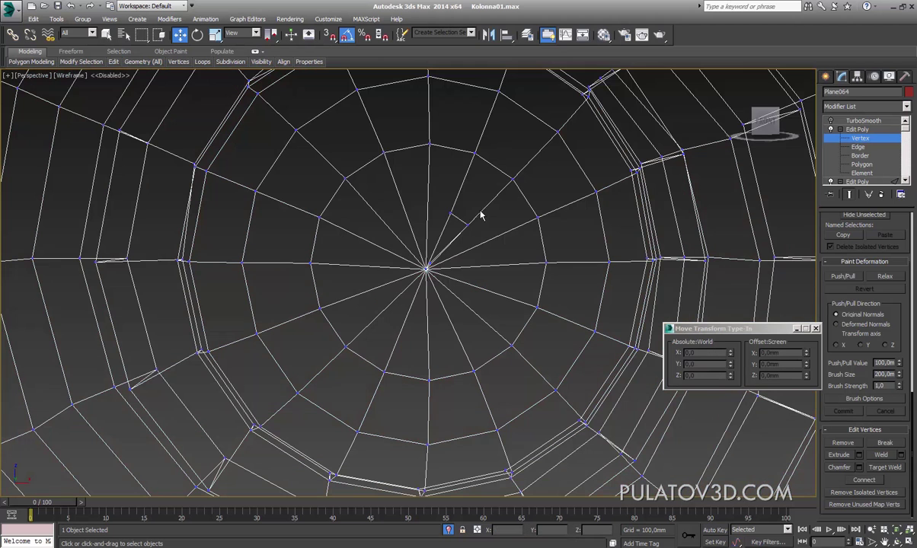
{"action": "key", "text": "BackSpace"}
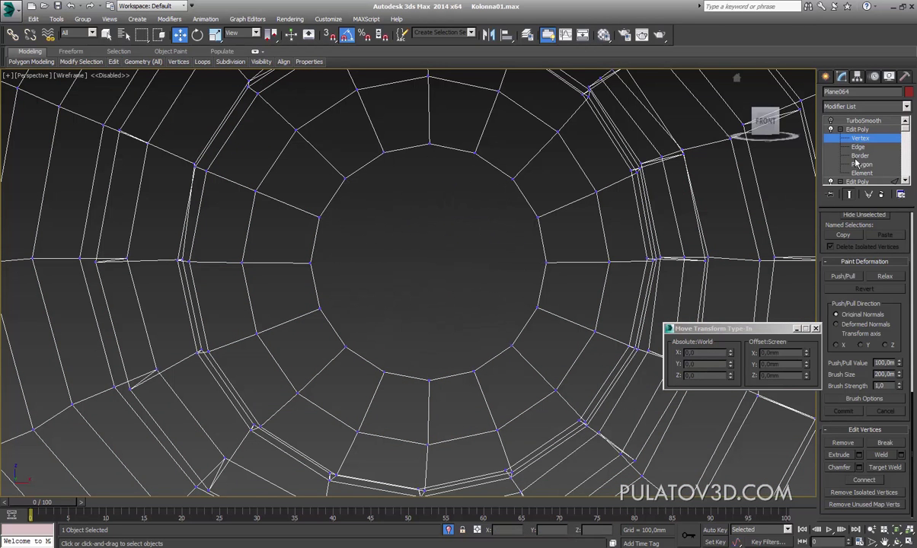
Step: Delete the centre vertex again to reopen the hole in the dome cap
{"action": "key", "text": "2"}
{"action": "left_click", "coordinate": [877, 315]}
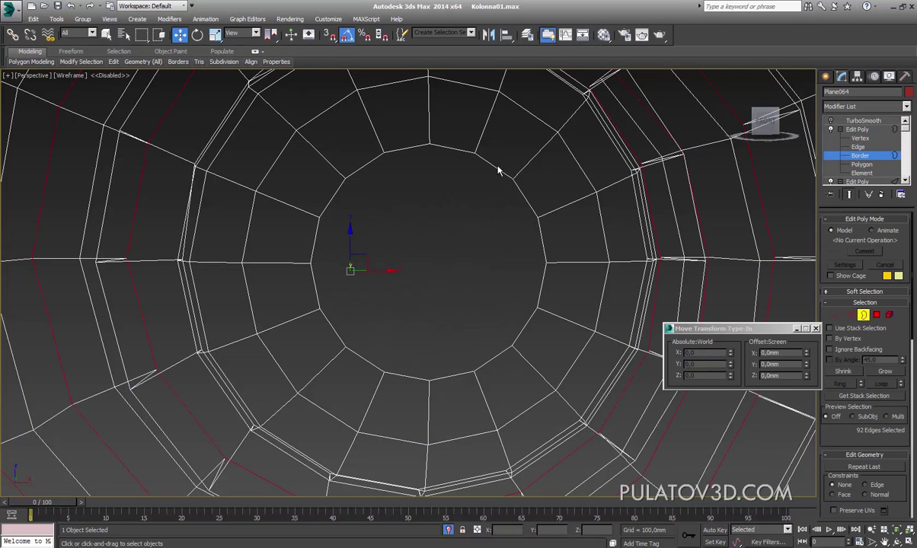
{"action": "key", "text": "ctrl+z"}
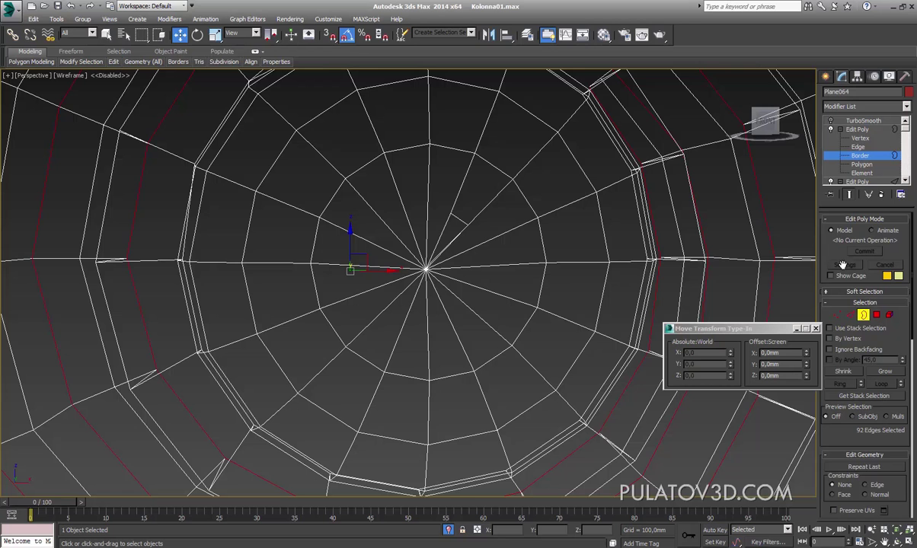
{"action": "left_click", "coordinate": [837, 315]}
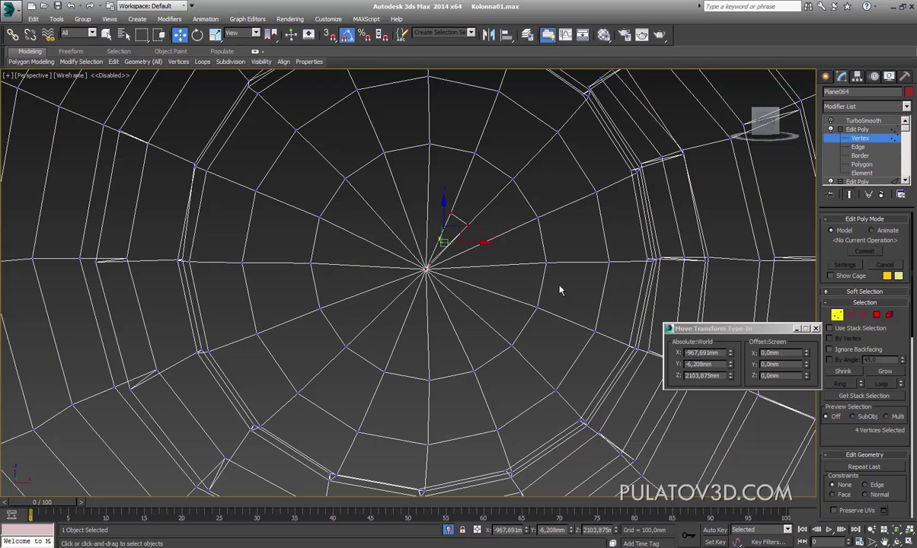
{"action": "key", "text": "Delete"}
{"action": "key", "text": "3"}
Step: Select the hole's border and Shift-scale it inward into a smaller inner ring
{"action": "left_click", "coordinate": [436, 153]}
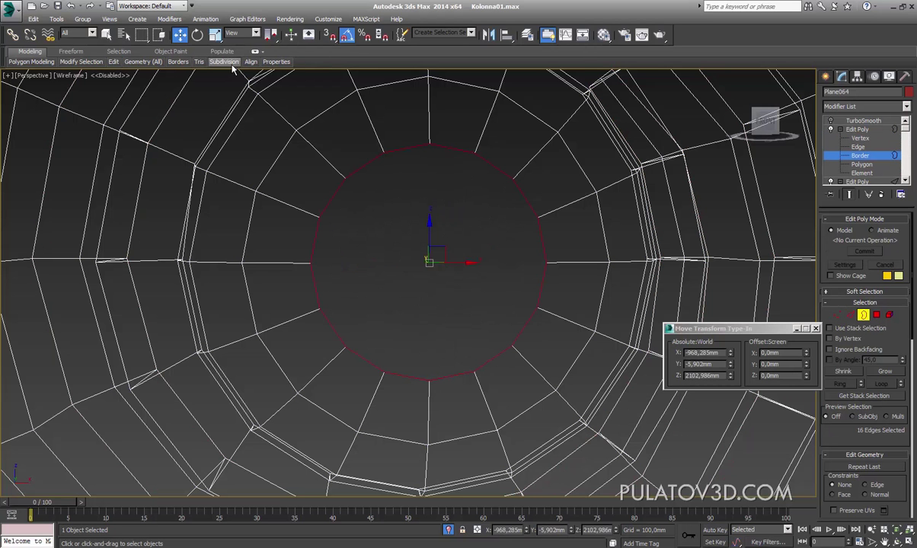
{"action": "left_click", "coordinate": [215, 35]}
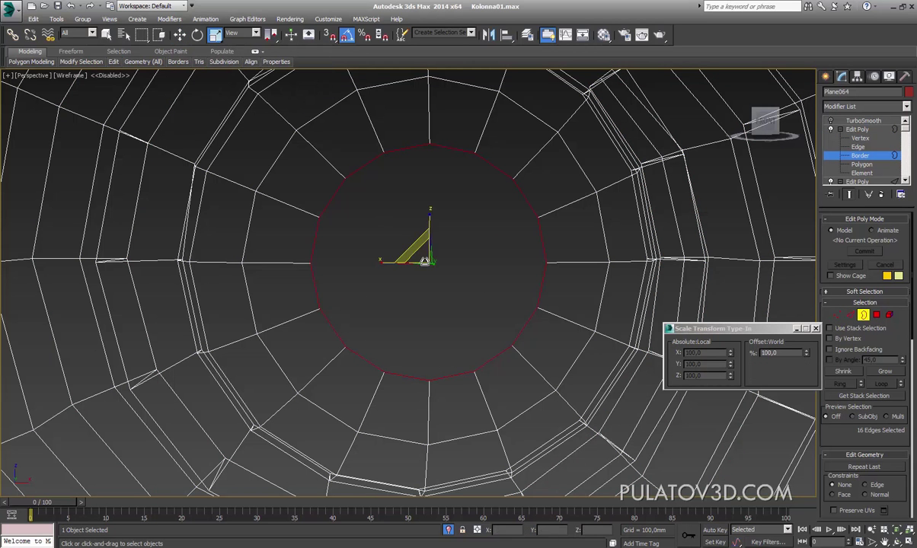
{"action": "left_click_drag", "start_coordinate": [412, 256], "coordinate": [462, 342], "text": "shift"}
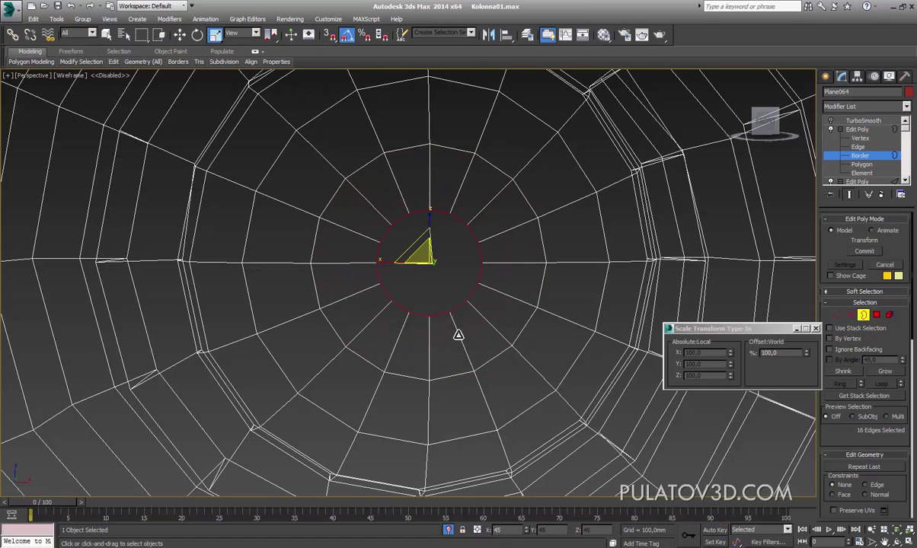
{"action": "key", "text": "w"}
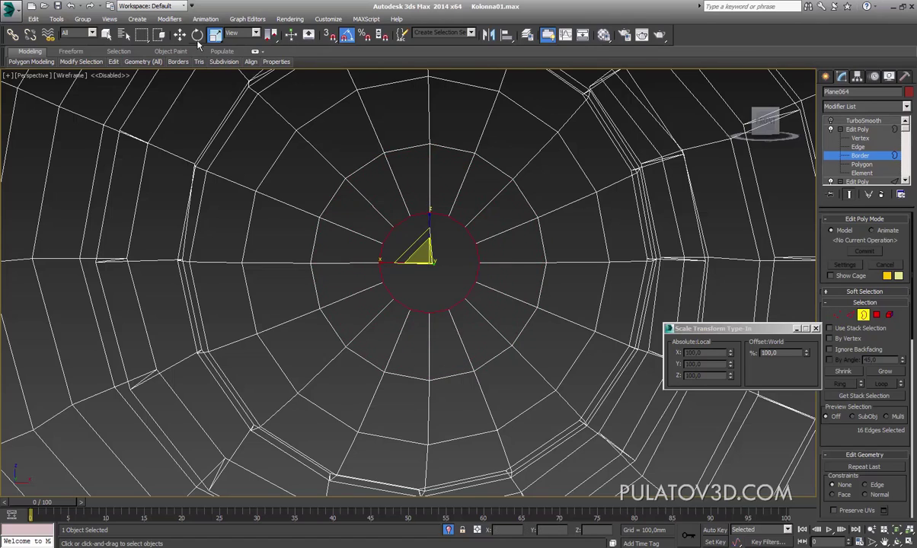
{"action": "mouse_move", "coordinate": [462, 343]}
{"action": "middle_mouse_down", "text": "alt"}
{"action": "mouse_move", "coordinate": [444, 319]}
{"action": "mouse_move", "coordinate": [448, 289]}
{"action": "middle_mouse_up", "text": "alt"}
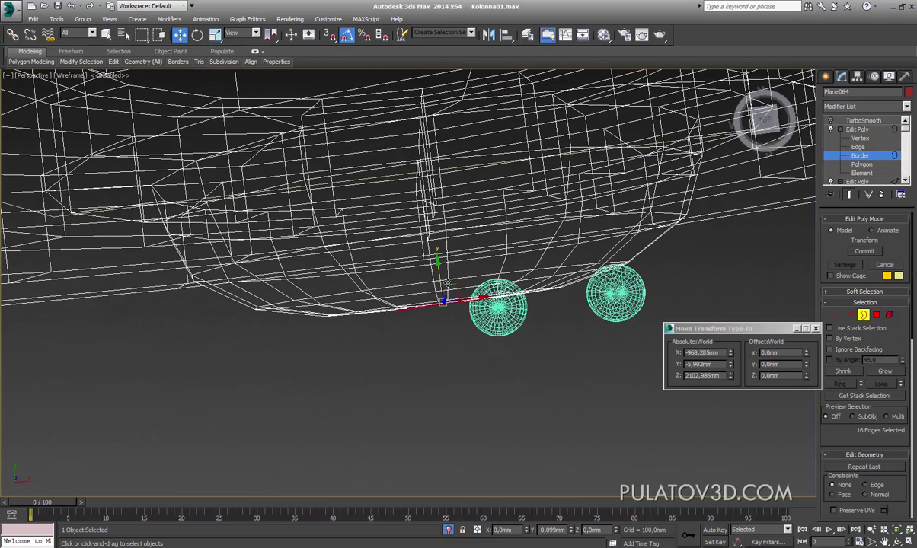
{"action": "mouse_move", "coordinate": [447, 283]}
{"action": "middle_mouse_down", "text": "alt"}
{"action": "mouse_move", "coordinate": [443, 153]}
{"action": "mouse_move", "coordinate": [331, 207]}
{"action": "middle_mouse_up", "text": "alt"}
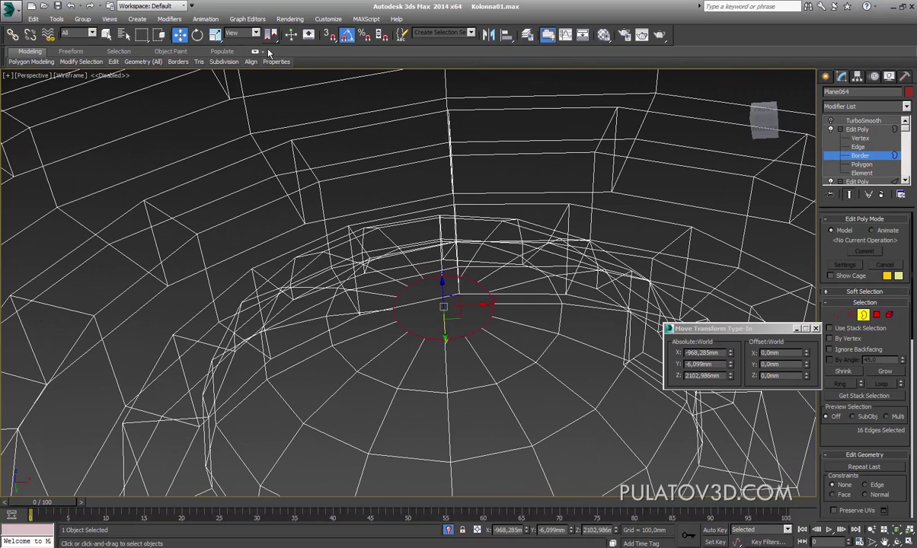
{"action": "key", "text": "r"}
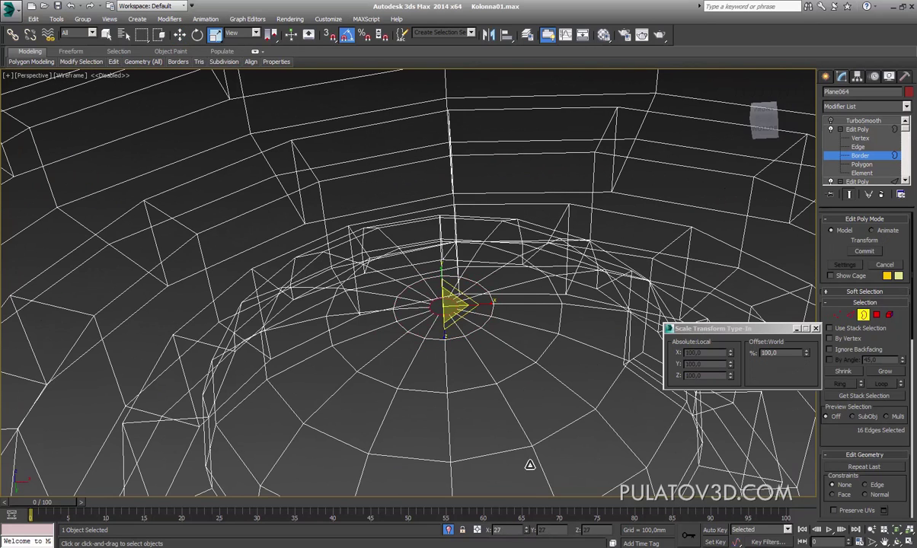
{"action": "middle_click_drag", "start_coordinate": [503, 441], "coordinate": [508, 396], "text": "alt"}
{"action": "scroll", "coordinate": [508, 397], "scroll_direction": "up", "scroll_amount": 3}
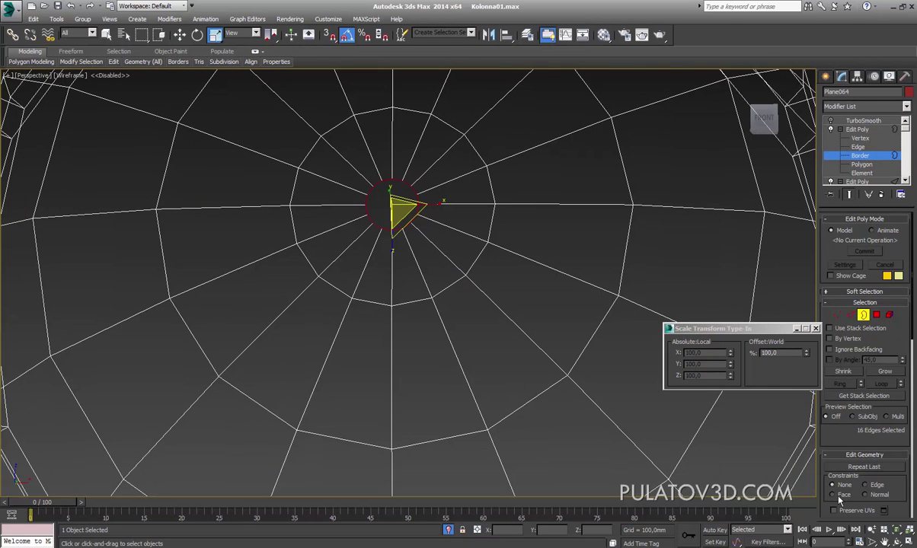
{"action": "scroll", "coordinate": [868, 381], "scroll_direction": "down", "scroll_amount": 3}
{"action": "scroll", "coordinate": [873, 354], "scroll_direction": "down", "scroll_amount": 2}
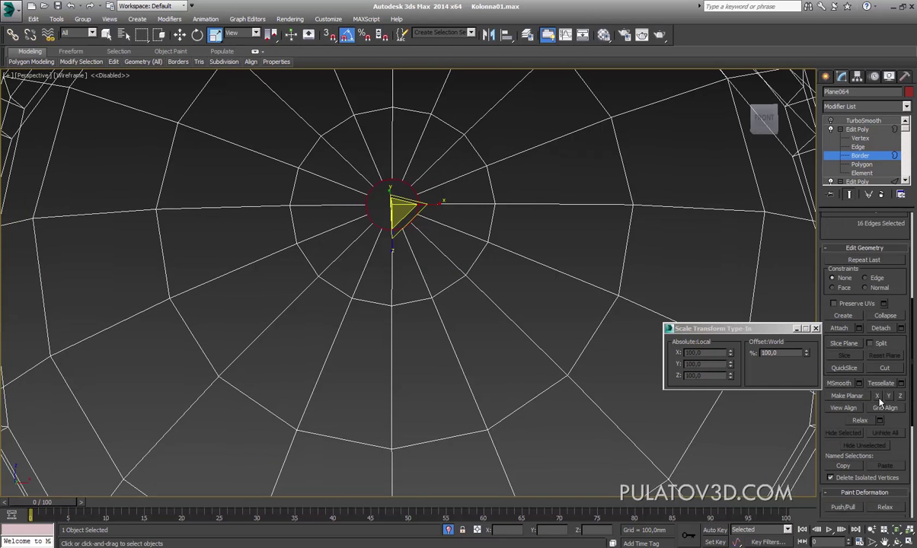
Step: Collapse the border into a single centre point and check it shaded
{"action": "key", "text": "ctrl+alt+c"}
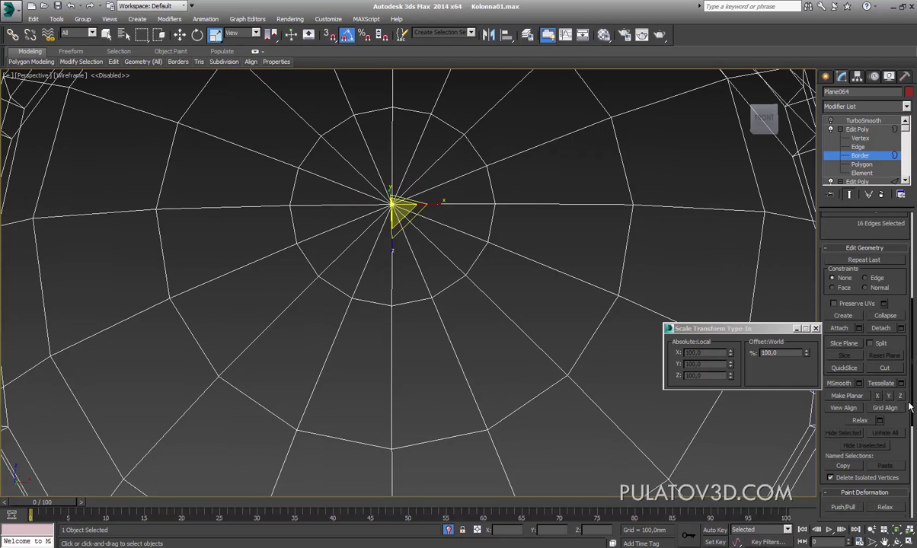
{"action": "scroll", "coordinate": [436, 199], "scroll_direction": "down", "scroll_amount": 3}
{"action": "mouse_move", "coordinate": [436, 198]}
{"action": "middle_mouse_down", "text": "alt"}
{"action": "mouse_move", "coordinate": [452, 189]}
{"action": "mouse_move", "coordinate": [471, 216]}
{"action": "middle_mouse_up", "text": "alt"}
{"action": "key", "text": "F3"}
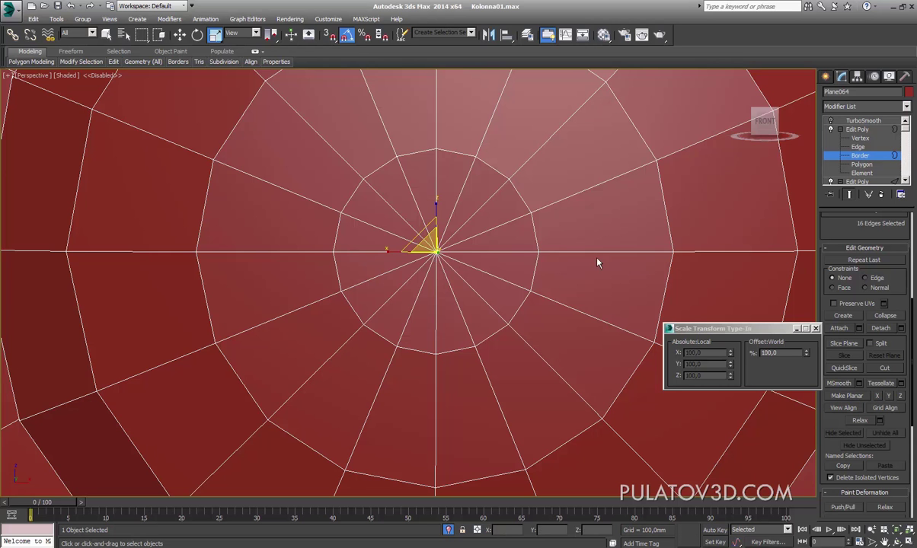
Step: Select and delete the dome-centre vertices, then undo to restore the inner ring
{"action": "key", "text": "F3"}
{"action": "left_click", "coordinate": [861, 139]}
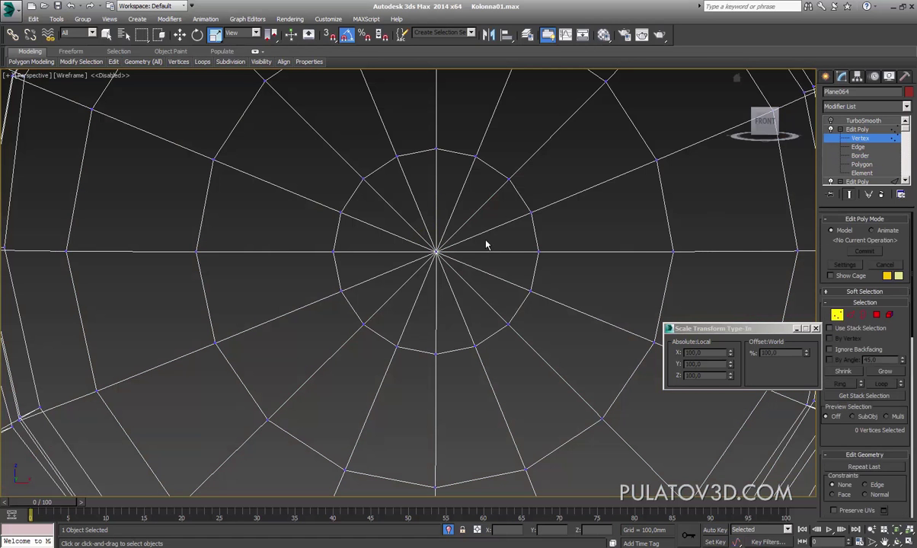
{"action": "scroll", "coordinate": [850, 283], "scroll_direction": "up", "scroll_amount": 1}
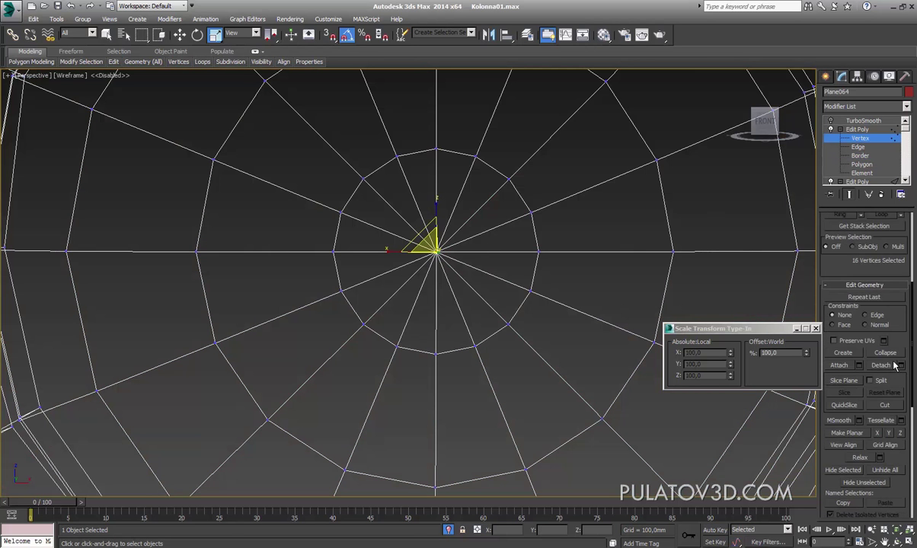
{"action": "left_click_drag", "start_coordinate": [457, 267], "coordinate": [406, 190]}
{"action": "left_click", "coordinate": [435, 251]}
{"action": "left_click", "coordinate": [179, 35]}
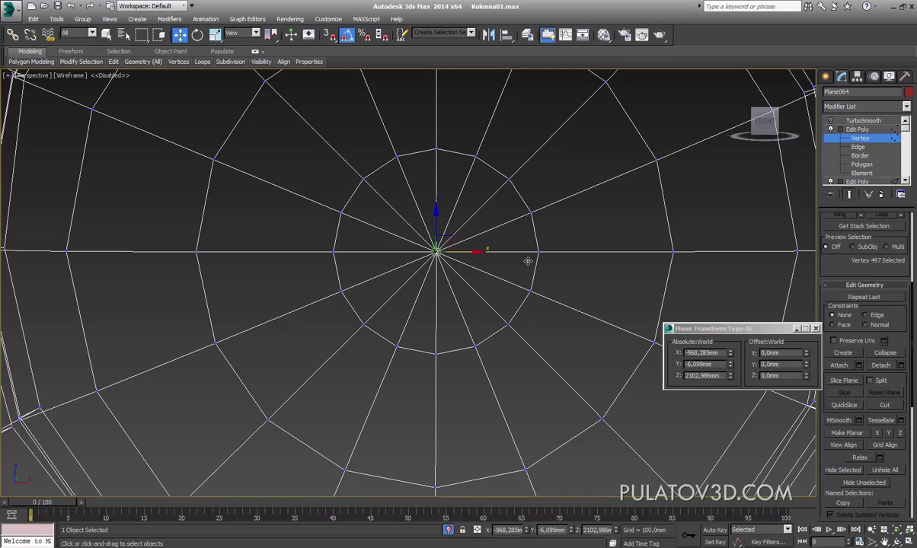
{"action": "key", "text": "ctrl+z"}
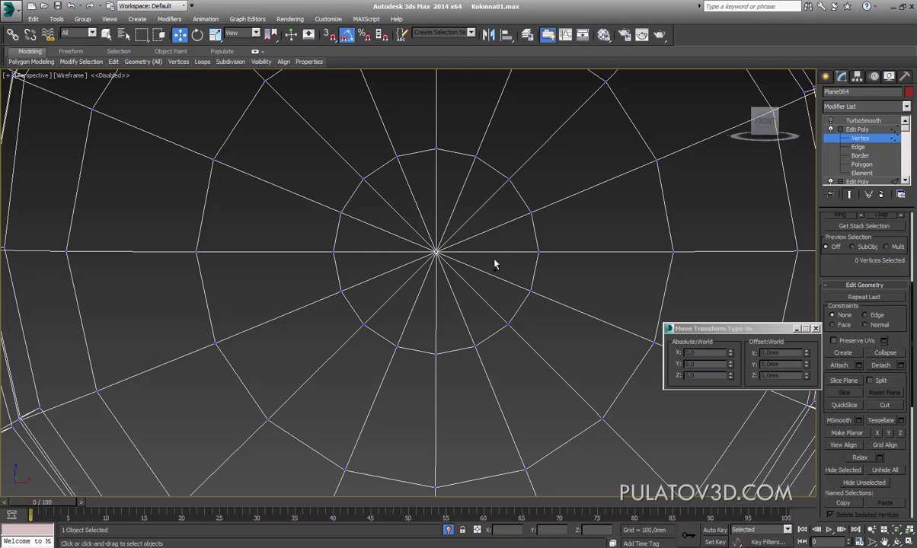
{"action": "key", "text": "Delete"}
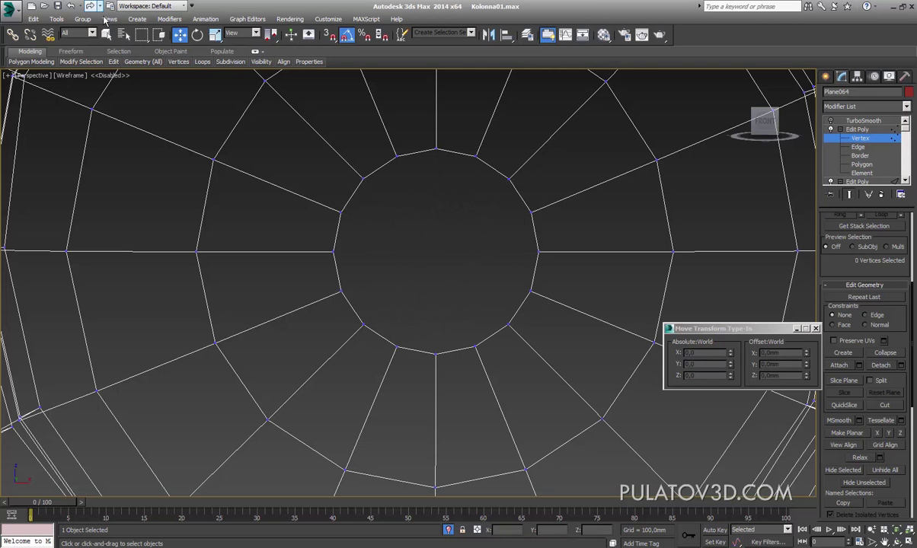
{"action": "left_click", "coordinate": [90, 6]}
Step: Box-select the inner ring vertices and collapse them into one centre point
{"action": "left_click", "coordinate": [216, 35]}
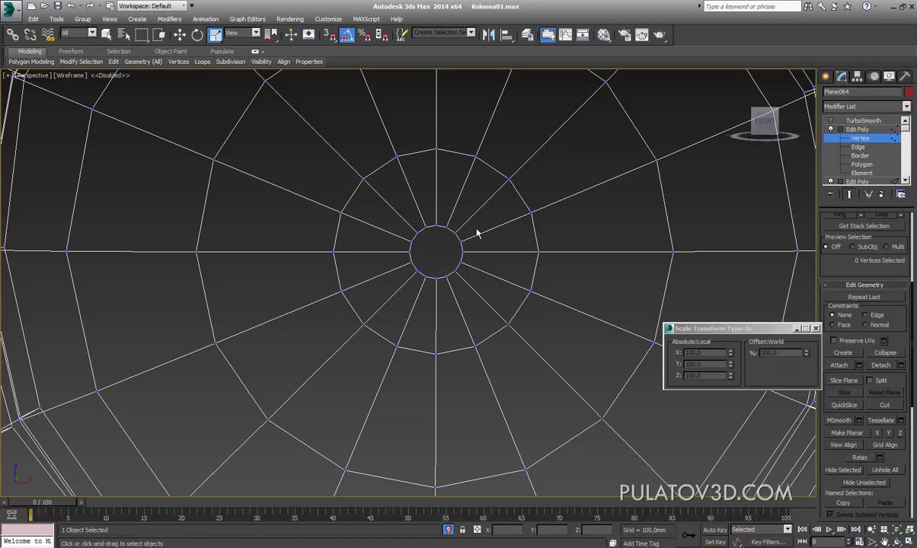
{"action": "key", "text": "3"}
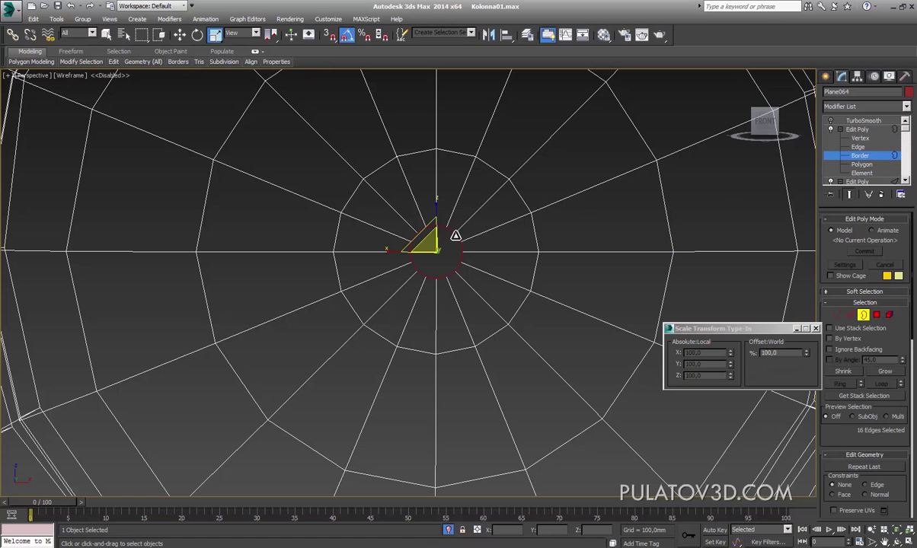
{"action": "left_click", "coordinate": [179, 35]}
{"action": "key", "text": "1"}
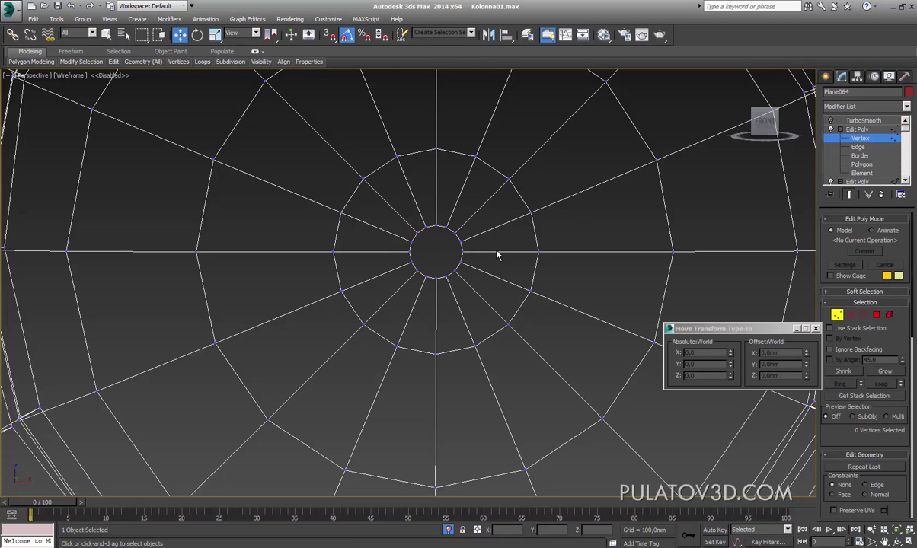
{"action": "left_click_drag", "start_coordinate": [466, 221], "coordinate": [409, 286]}
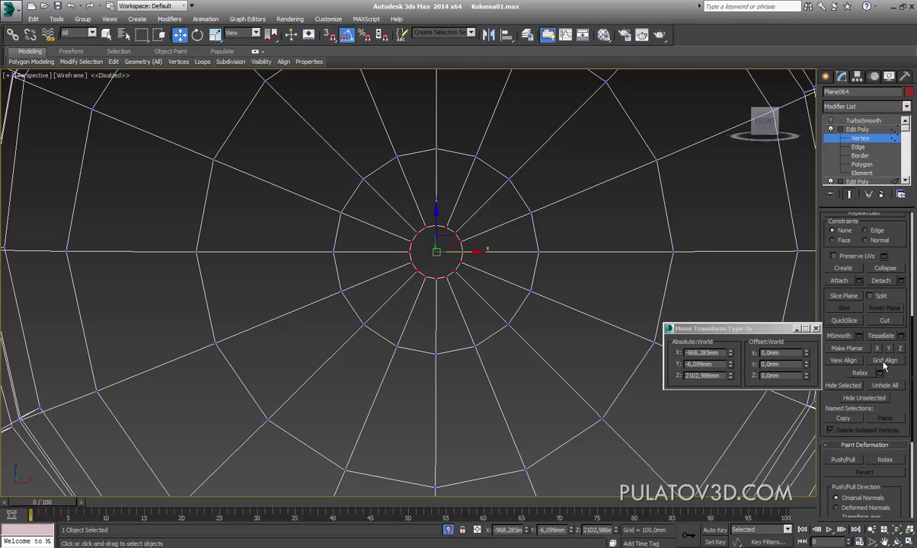
{"action": "left_click", "coordinate": [877, 348]}
{"action": "left_click", "coordinate": [900, 349]}
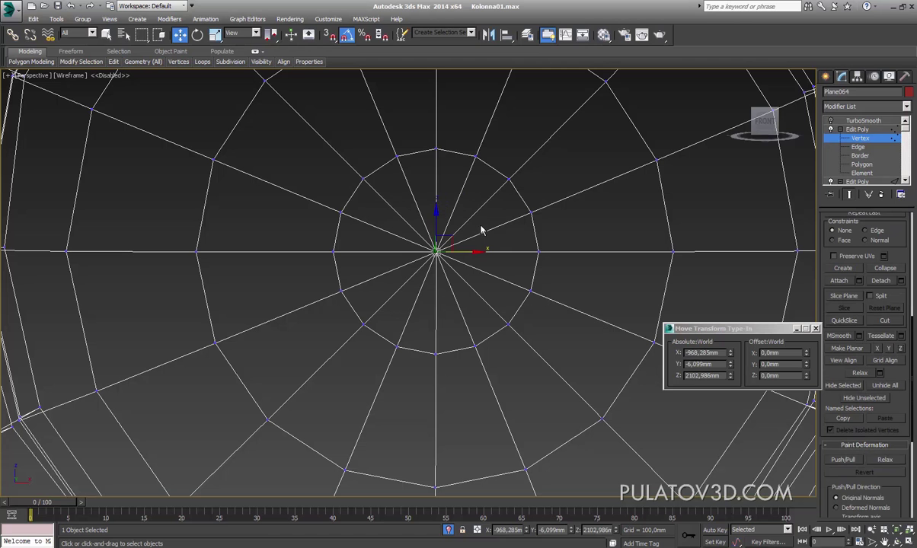
Step: Compare wireframe and shaded views of the collapsed centre, then clear the selection
{"action": "left_click", "coordinate": [404, 280]}
{"action": "left_click_drag", "start_coordinate": [472, 229], "coordinate": [385, 259]}
{"action": "key", "text": "F3"}
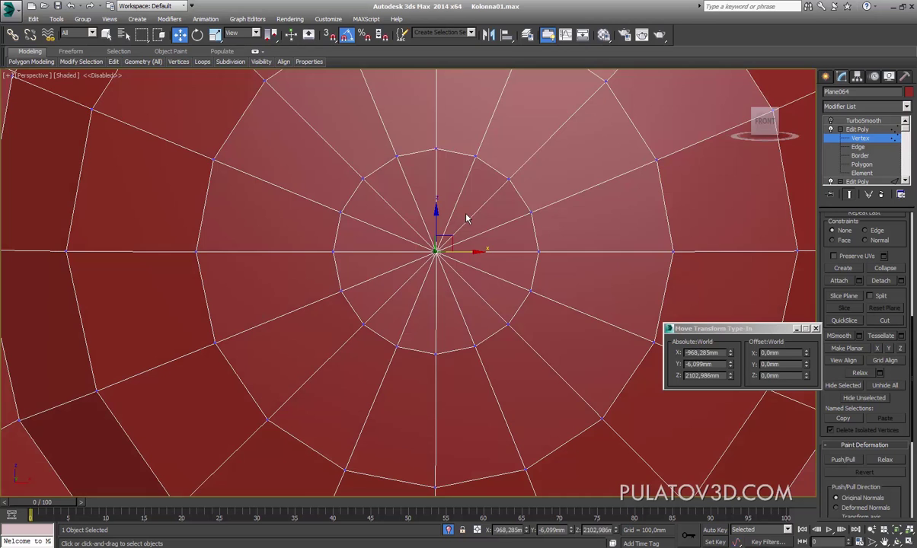
{"action": "key", "text": "F3"}
{"action": "key", "text": "F3"}
{"action": "key", "text": "F3"}
{"action": "left_click", "coordinate": [418, 221]}
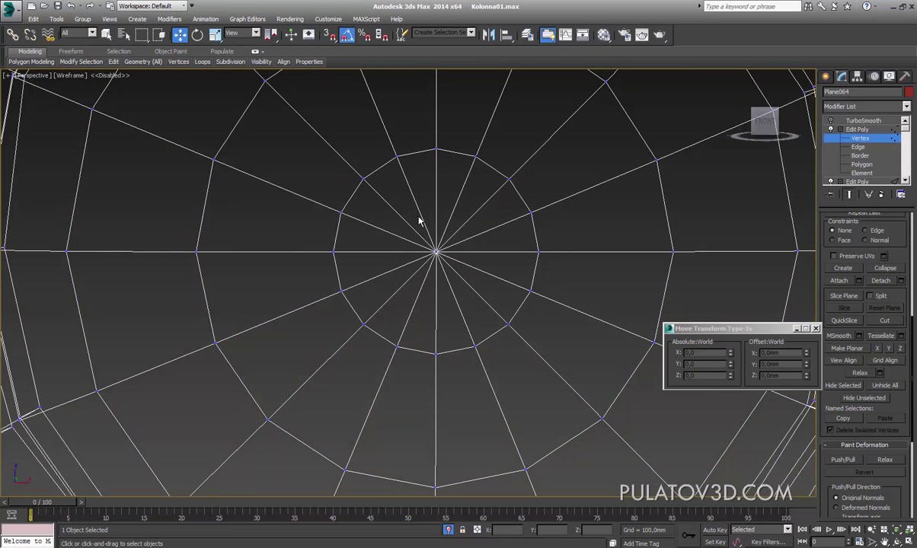
{"action": "key", "text": "F3"}
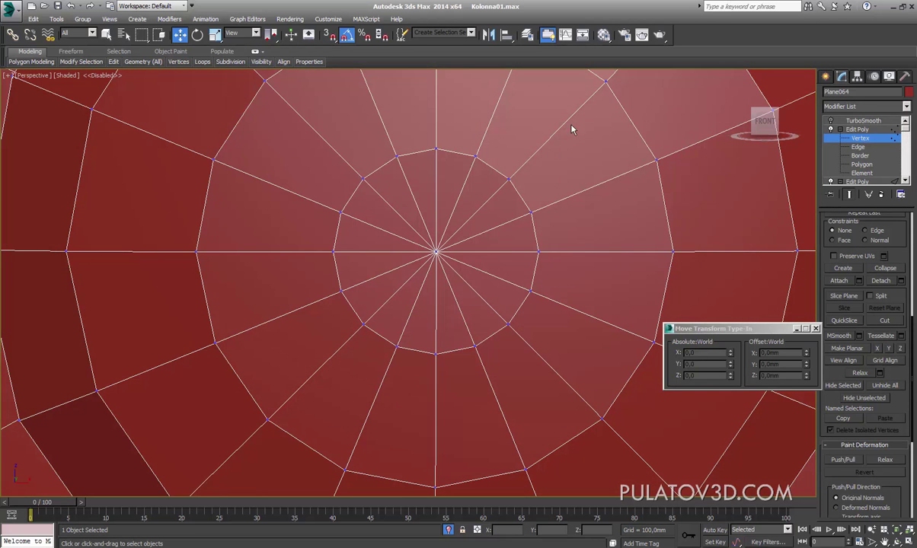
{"action": "left_click_drag", "start_coordinate": [298, 406], "coordinate": [298, 406]}
{"action": "mouse_move", "coordinate": [298, 406]}
{"action": "middle_mouse_down", "text": "alt"}
{"action": "mouse_move", "coordinate": [459, 281]}
{"action": "mouse_move", "coordinate": [371, 315]}
{"action": "mouse_move", "coordinate": [399, 303]}
{"action": "mouse_move", "coordinate": [415, 314]}
{"action": "middle_mouse_up", "text": "alt"}
{"action": "left_click", "coordinate": [458, 280]}
{"action": "scroll", "coordinate": [400, 303], "scroll_direction": "up", "scroll_amount": 3}
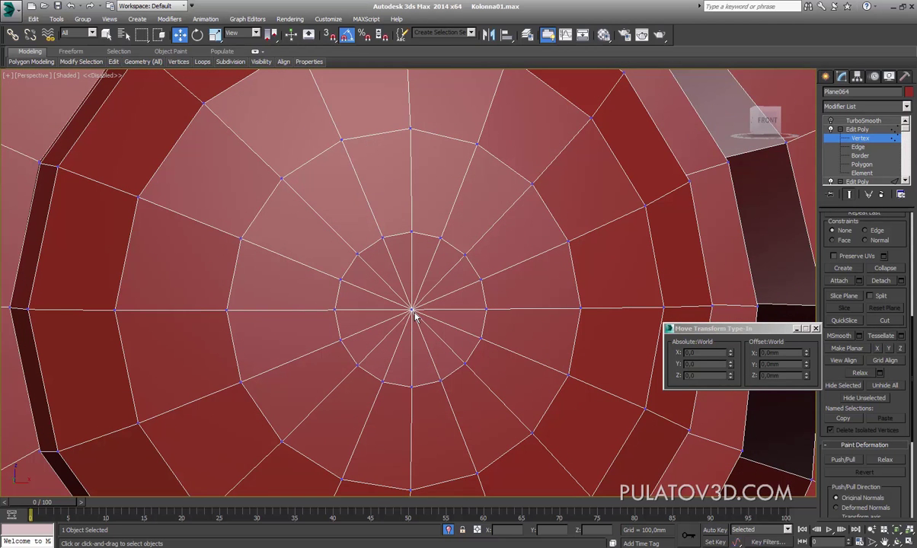
Step: Select alternating spoke edges around the dome centre
{"action": "middle_click_drag", "start_coordinate": [414, 316], "coordinate": [400, 325]}
{"action": "left_click", "coordinate": [858, 146]}
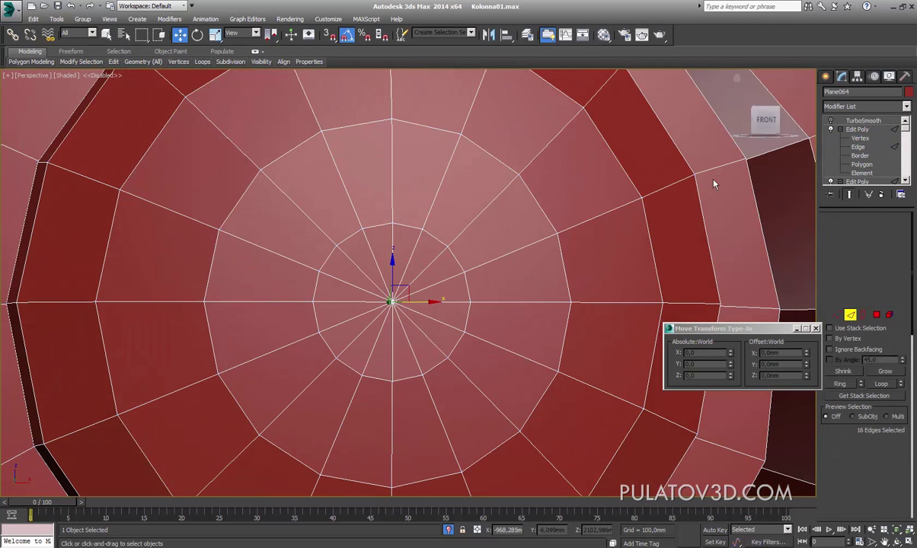
{"action": "left_click", "coordinate": [378, 265]}
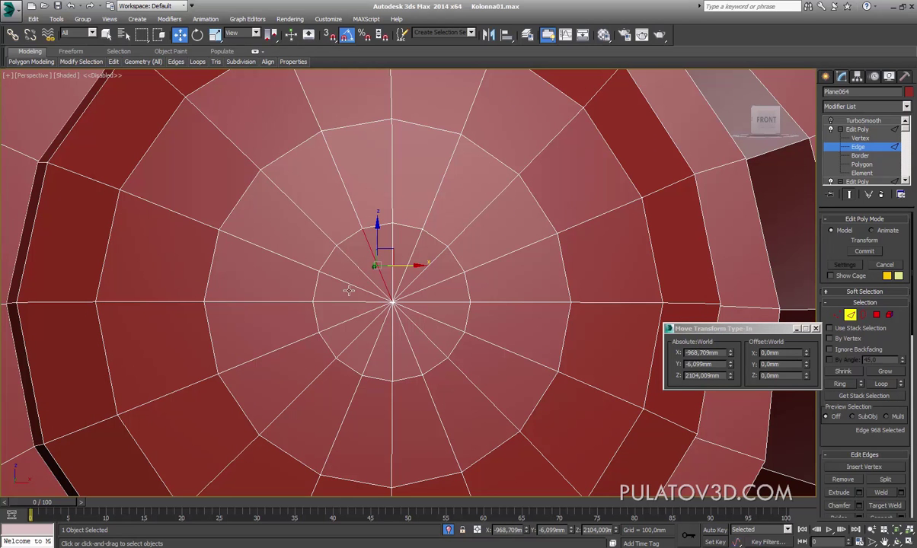
{"action": "left_click", "coordinate": [348, 287], "text": "ctrl"}
{"action": "left_click", "coordinate": [377, 343], "text": "ctrl"}
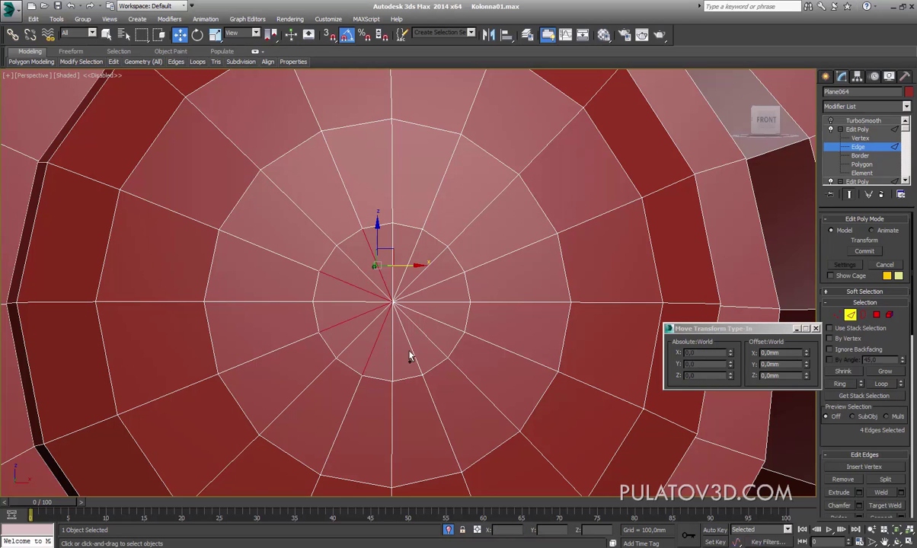
{"action": "left_click", "coordinate": [410, 346], "text": "ctrl"}
{"action": "left_click", "coordinate": [455, 333], "text": "ctrl"}
{"action": "left_click", "coordinate": [461, 282], "text": "ctrl"}
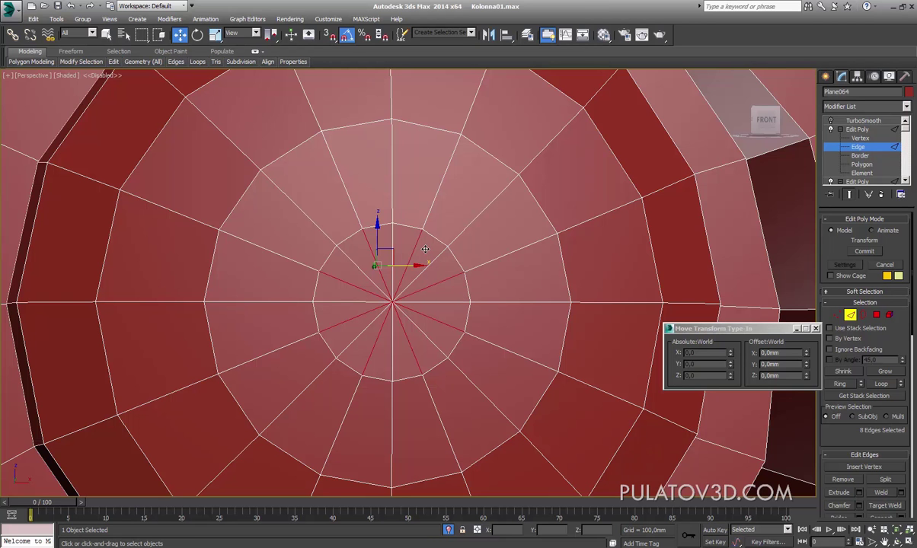
{"action": "left_click", "coordinate": [449, 260]}
Step: Collapse the selected centre vertices into a single vertex
{"action": "key", "text": "1"}
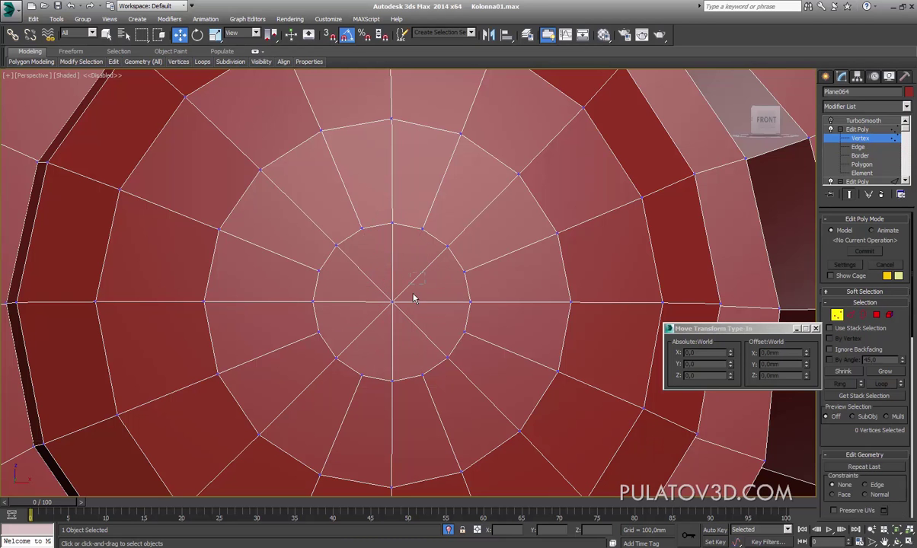
{"action": "scroll", "coordinate": [865, 411], "scroll_direction": "down", "scroll_amount": 2}
{"action": "scroll", "coordinate": [868, 396], "scroll_direction": "down", "scroll_amount": 2}
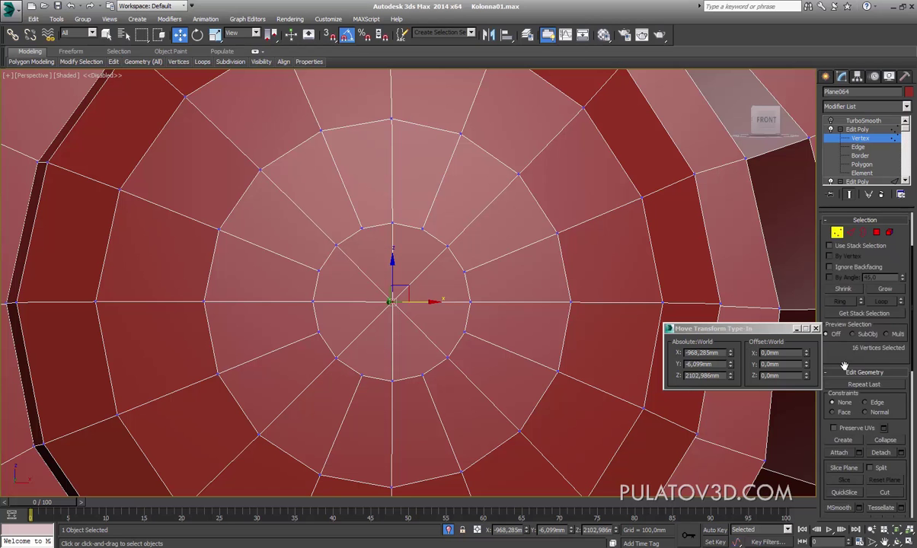
{"action": "scroll", "coordinate": [876, 365], "scroll_direction": "down", "scroll_amount": 2}
{"action": "left_click", "coordinate": [883, 339]}
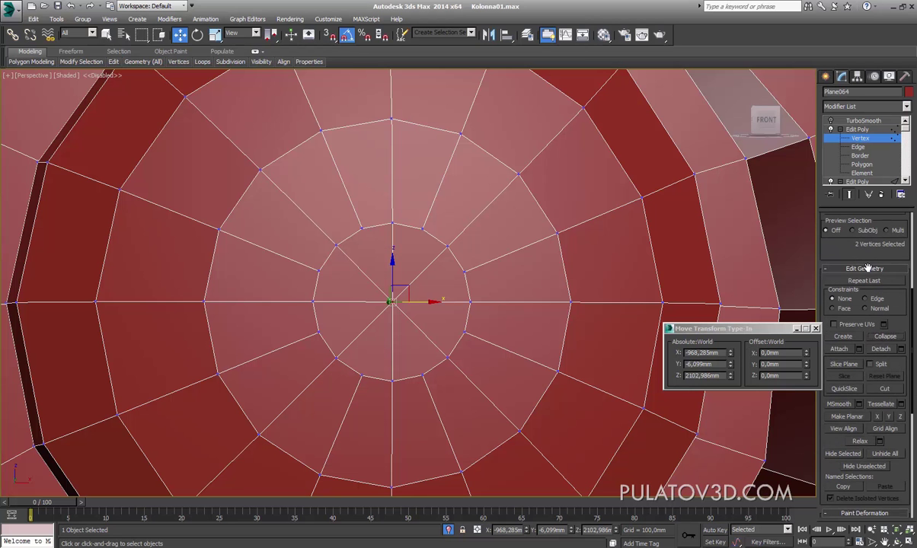
Step: Select the dome's centre vertex and nudge it slightly sideways with the Move gizmo
{"action": "left_click", "coordinate": [508, 328]}
{"action": "left_click", "coordinate": [390, 302]}
{"action": "mouse_move", "coordinate": [426, 302]}
{"action": "left_mouse_down"}
{"action": "mouse_move", "coordinate": [471, 323]}
{"action": "mouse_move", "coordinate": [407, 315]}
{"action": "left_mouse_up"}
{"action": "scroll", "coordinate": [407, 316], "scroll_direction": "up", "scroll_amount": 2}
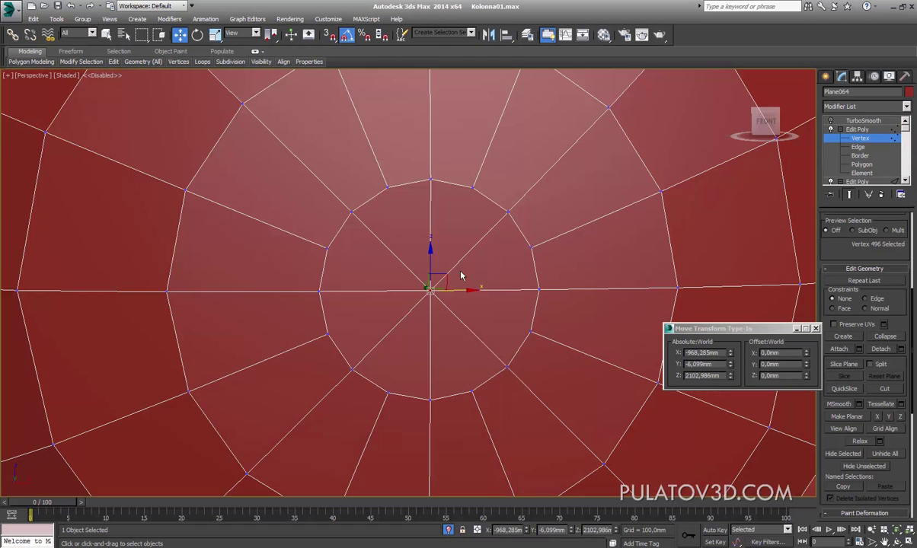
{"action": "left_click", "coordinate": [442, 300]}
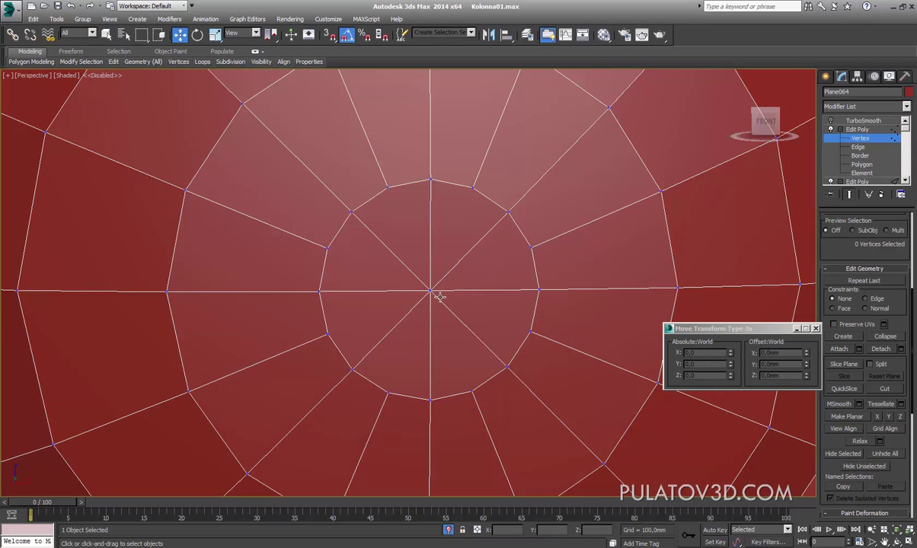
{"action": "left_click", "coordinate": [432, 292]}
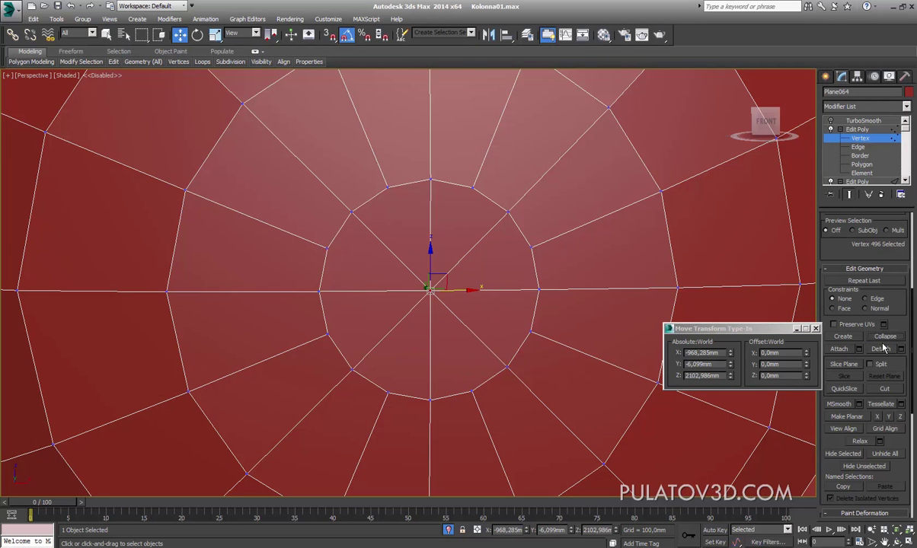
{"action": "left_click", "coordinate": [485, 300]}
{"action": "left_click", "coordinate": [432, 292]}
{"action": "left_click_drag", "start_coordinate": [432, 291], "coordinate": [467, 304]}
{"action": "left_click", "coordinate": [468, 268]}
{"action": "middle_click_drag", "start_coordinate": [468, 268], "coordinate": [477, 266]}
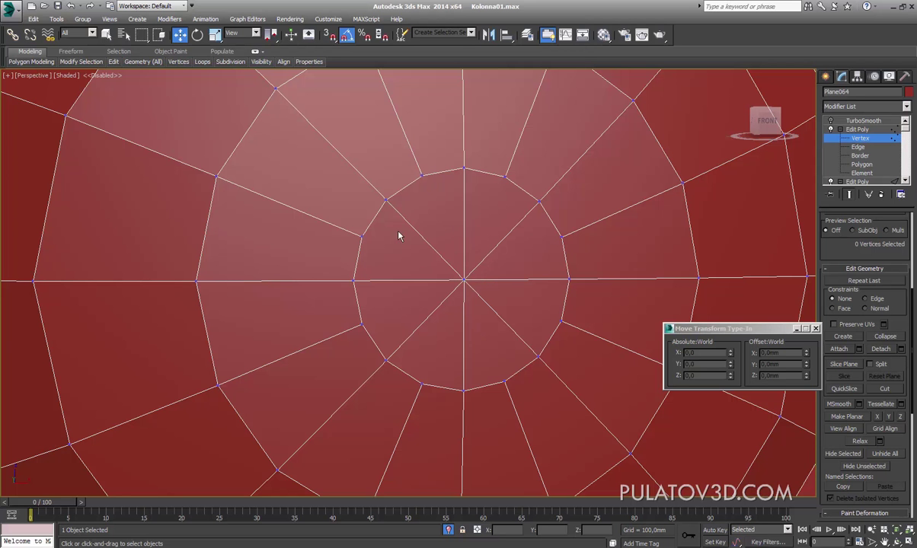
{"action": "left_click", "coordinate": [464, 281]}
{"action": "middle_click_drag", "start_coordinate": [456, 317], "coordinate": [458, 212], "text": "alt"}
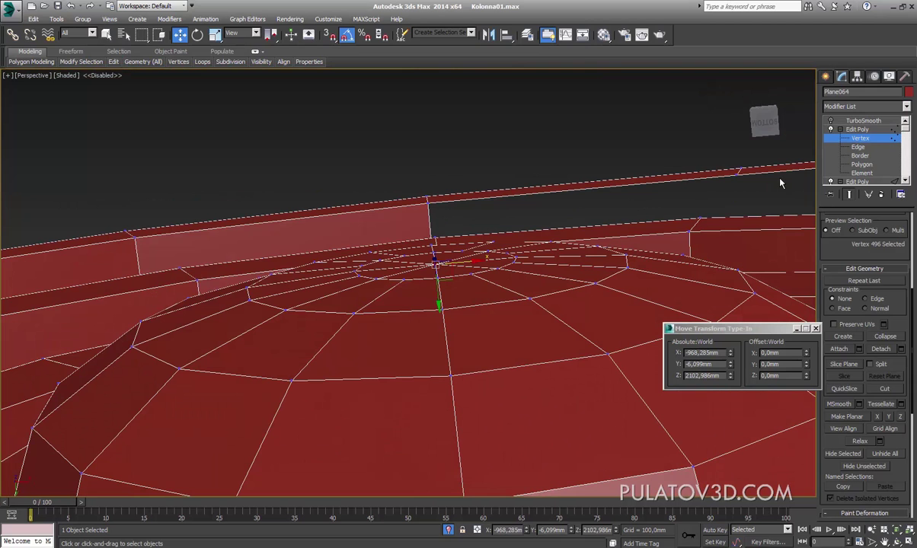
Step: Turn on the TurboSmooth display and reselect the spiral mesh
{"action": "left_click", "coordinate": [863, 120]}
{"action": "left_click", "coordinate": [479, 169]}
{"action": "mouse_move", "coordinate": [479, 169]}
{"action": "middle_mouse_down", "text": "alt"}
{"action": "mouse_move", "coordinate": [505, 327]}
{"action": "mouse_move", "coordinate": [487, 358]}
{"action": "middle_mouse_up", "text": "alt"}
{"action": "scroll", "coordinate": [526, 307], "scroll_direction": "down", "scroll_amount": 4}
{"action": "mouse_move", "coordinate": [526, 307]}
{"action": "middle_mouse_down"}
{"action": "mouse_move", "coordinate": [541, 289]}
{"action": "mouse_move", "coordinate": [434, 240]}
{"action": "middle_mouse_up"}
{"action": "left_click", "coordinate": [408, 191]}
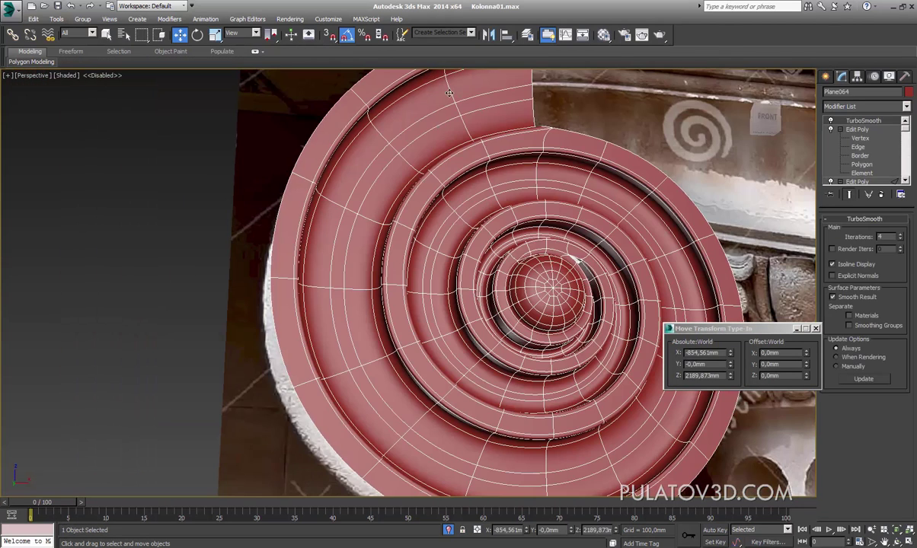
Step: Select a band edge loop, add an Edit Poly modifier and Loop it to 92 edges
{"action": "left_click", "coordinate": [858, 146]}
{"action": "middle_click_drag", "start_coordinate": [481, 168], "coordinate": [481, 211], "text": "alt"}
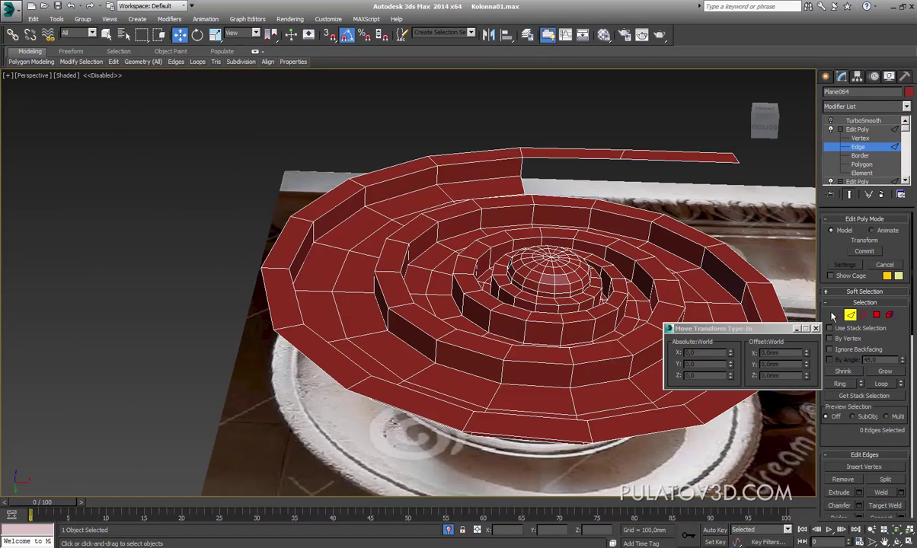
{"action": "double_click", "coordinate": [418, 200]}
{"action": "middle_click_drag", "start_coordinate": [418, 199], "coordinate": [451, 287], "text": "alt"}
{"action": "left_click", "coordinate": [838, 106]}
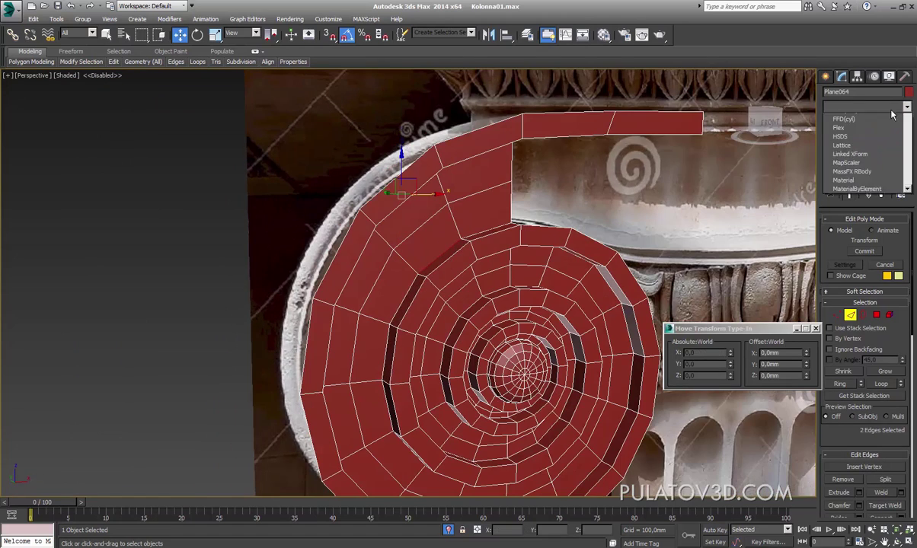
{"action": "left_click", "coordinate": [846, 416]}
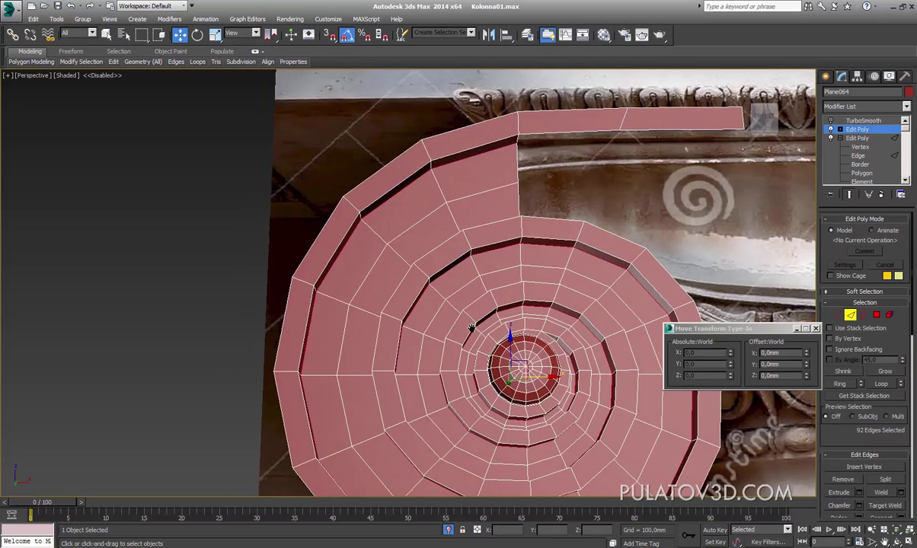
{"action": "left_click", "coordinate": [881, 383]}
{"action": "left_click_drag", "start_coordinate": [860, 443], "coordinate": [859, 361]}
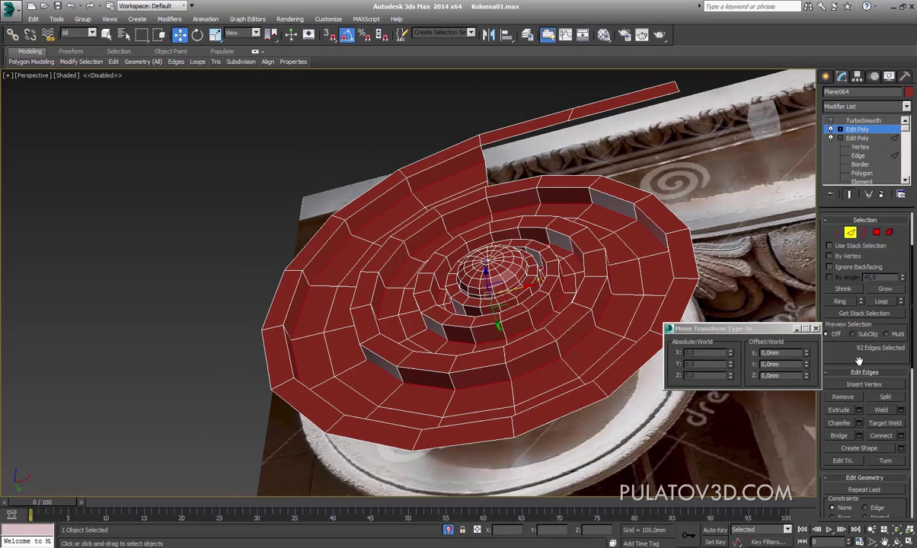
Step: Chamfer the 92 band edges with a raised amount and 4 segments
{"action": "left_click", "coordinate": [858, 423]}
{"action": "middle_click_drag", "start_coordinate": [552, 321], "coordinate": [623, 310], "text": "alt"}
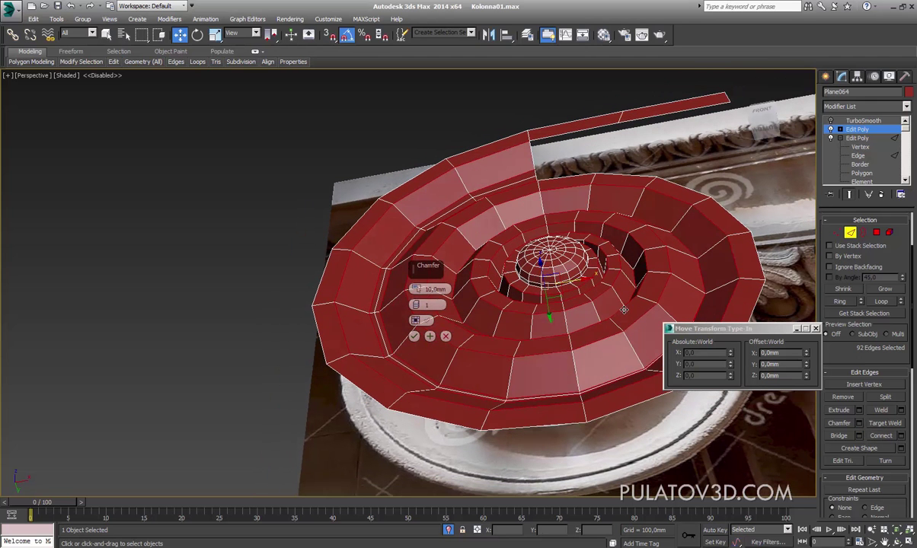
{"action": "mouse_move", "coordinate": [416, 290]}
{"action": "left_mouse_down"}
{"action": "mouse_move", "coordinate": [446, 304]}
{"action": "mouse_move", "coordinate": [411, 293]}
{"action": "left_mouse_up"}
{"action": "mouse_move", "coordinate": [427, 294]}
{"action": "middle_mouse_down", "text": "alt"}
{"action": "mouse_move", "coordinate": [536, 281]}
{"action": "mouse_move", "coordinate": [533, 327]}
{"action": "middle_mouse_up", "text": "alt"}
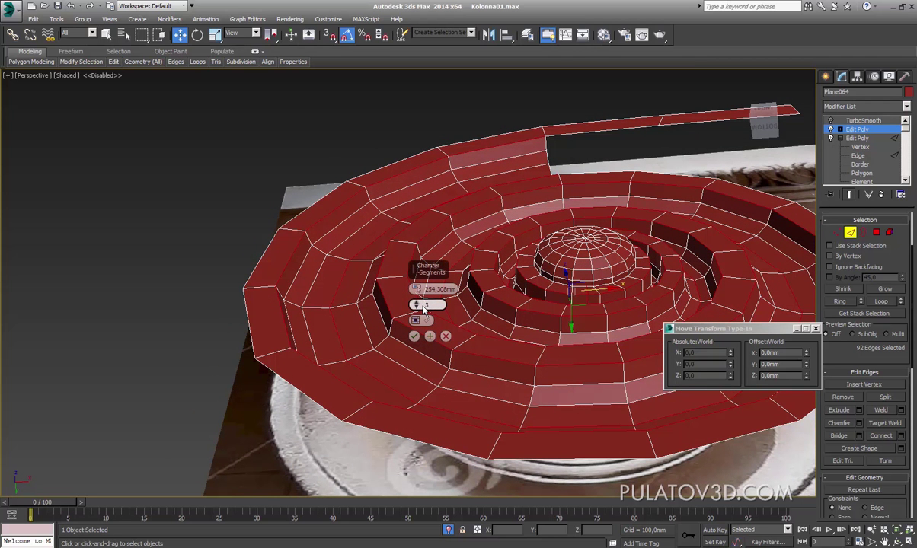
{"action": "left_click_drag", "start_coordinate": [423, 308], "coordinate": [424, 321]}
{"action": "left_click", "coordinate": [413, 336]}
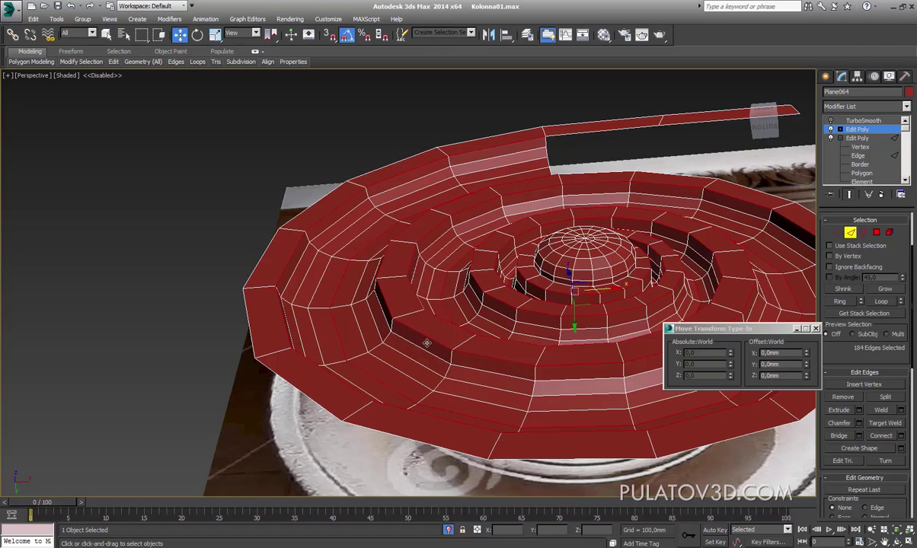
{"action": "mouse_move", "coordinate": [417, 342]}
{"action": "middle_mouse_down", "text": "alt"}
{"action": "mouse_move", "coordinate": [508, 399]}
{"action": "mouse_move", "coordinate": [423, 365]}
{"action": "middle_mouse_up", "text": "alt"}
Step: Convert the edge selection to vertices and weld them at a 0,01mm threshold, then inspect the dome centre
{"action": "left_click", "coordinate": [838, 232], "text": "ctrl"}
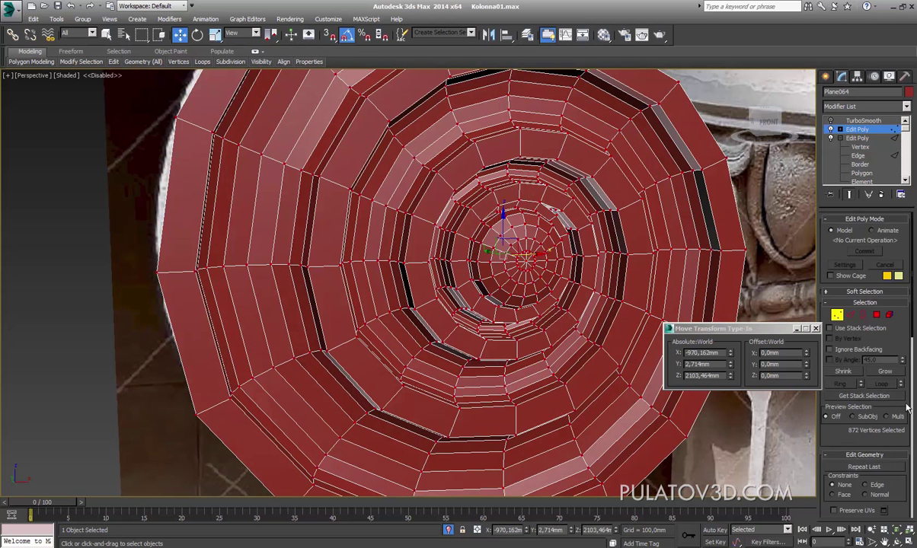
{"action": "scroll", "coordinate": [906, 409], "scroll_direction": "down", "scroll_amount": 3}
{"action": "scroll", "coordinate": [906, 404], "scroll_direction": "down", "scroll_amount": 3}
{"action": "scroll", "coordinate": [910, 389], "scroll_direction": "down", "scroll_amount": 3}
{"action": "scroll", "coordinate": [914, 377], "scroll_direction": "down", "scroll_amount": 3}
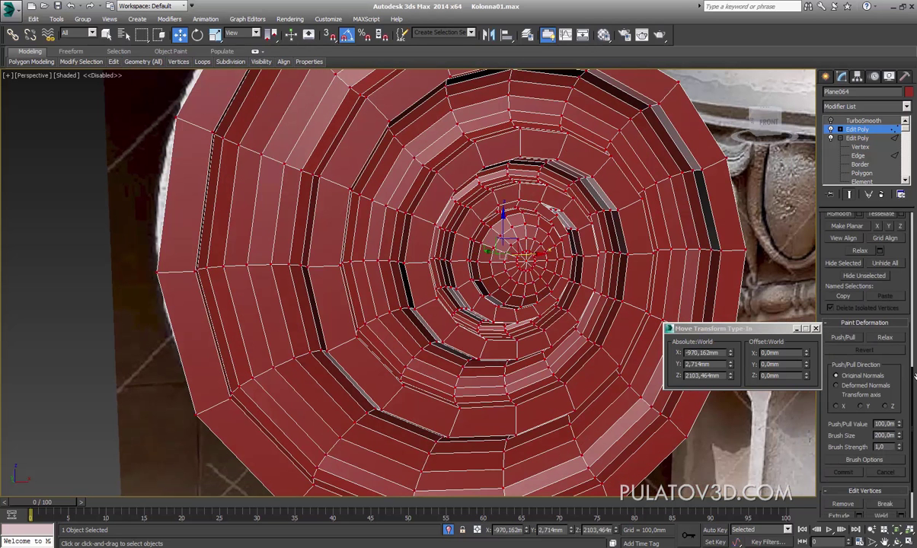
{"action": "scroll", "coordinate": [914, 373], "scroll_direction": "down", "scroll_amount": 3}
{"action": "left_click", "coordinate": [901, 455]}
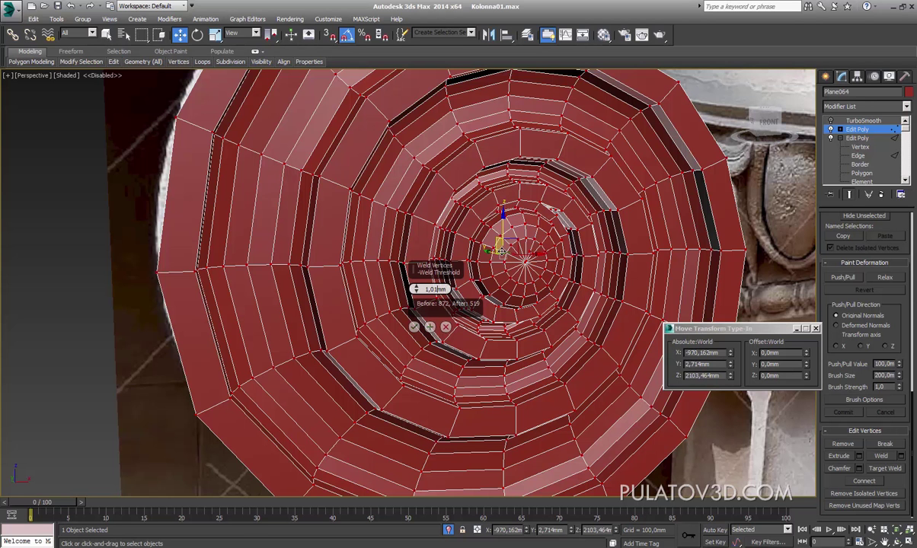
{"action": "type", "text": "0,01"}
{"action": "key", "text": "Return"}
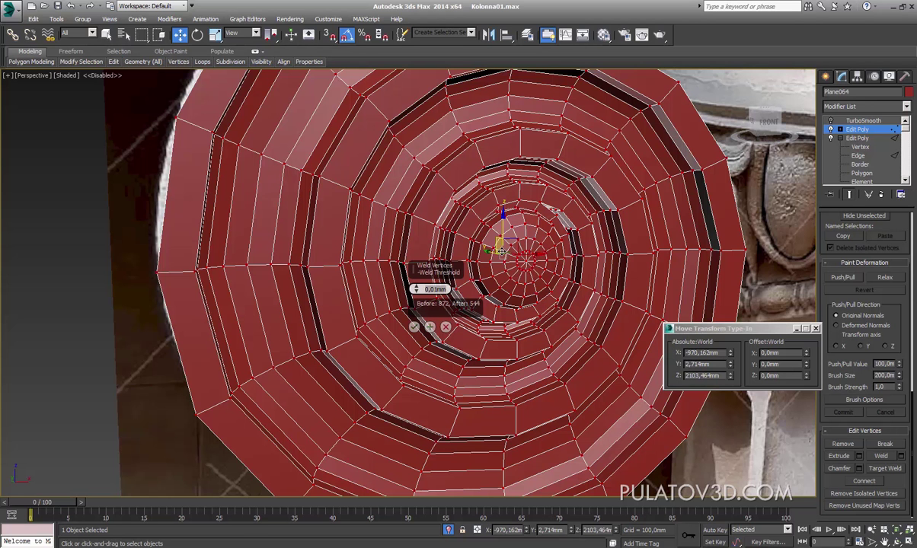
{"action": "left_click", "coordinate": [414, 327]}
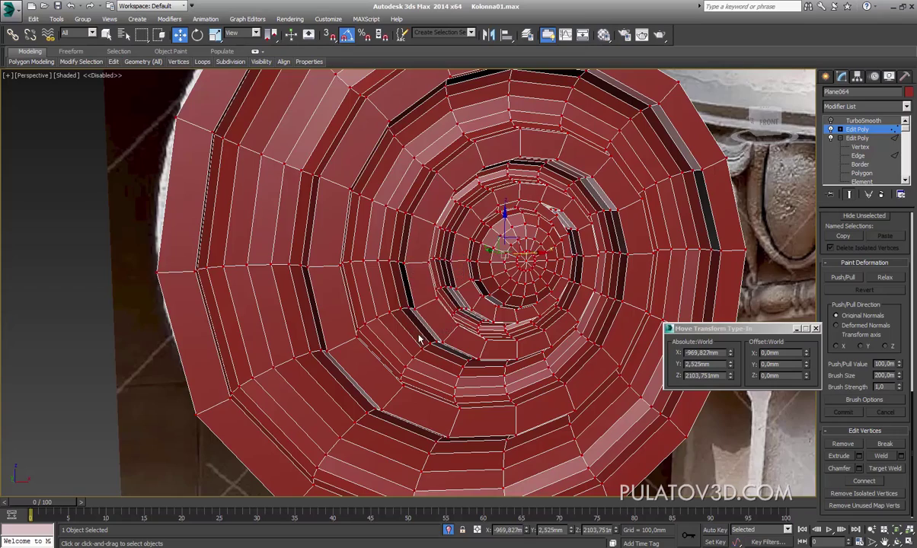
{"action": "mouse_move", "coordinate": [420, 334]}
{"action": "middle_mouse_down", "text": "alt"}
{"action": "mouse_move", "coordinate": [478, 273]}
{"action": "mouse_move", "coordinate": [504, 279]}
{"action": "mouse_move", "coordinate": [533, 250]}
{"action": "middle_mouse_up", "text": "alt"}
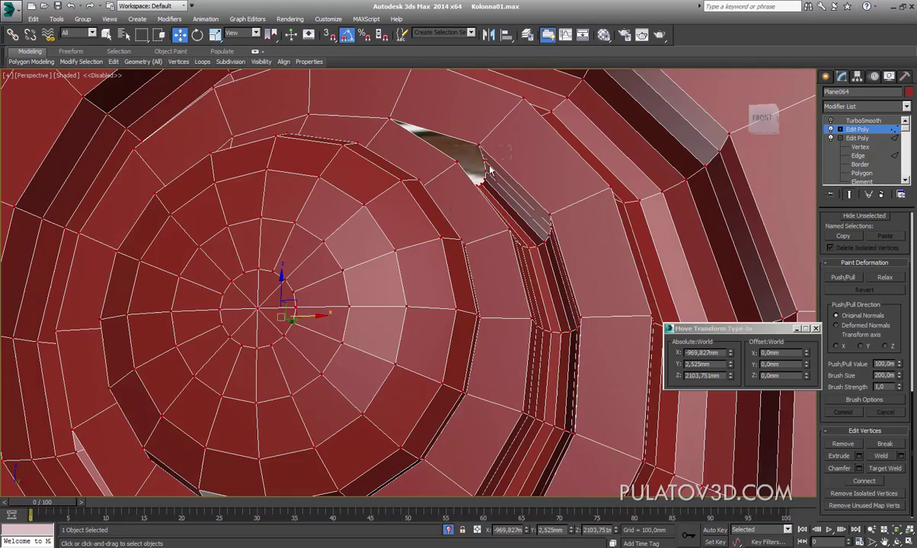
{"action": "mouse_move", "coordinate": [488, 171]}
{"action": "middle_mouse_down", "text": "alt"}
{"action": "mouse_move", "coordinate": [505, 232]}
{"action": "mouse_move", "coordinate": [578, 140]}
{"action": "mouse_move", "coordinate": [532, 199]}
{"action": "mouse_move", "coordinate": [673, 207]}
{"action": "mouse_move", "coordinate": [527, 228]}
{"action": "mouse_move", "coordinate": [533, 236]}
{"action": "middle_mouse_up", "text": "alt"}
{"action": "left_click", "coordinate": [825, 76]}
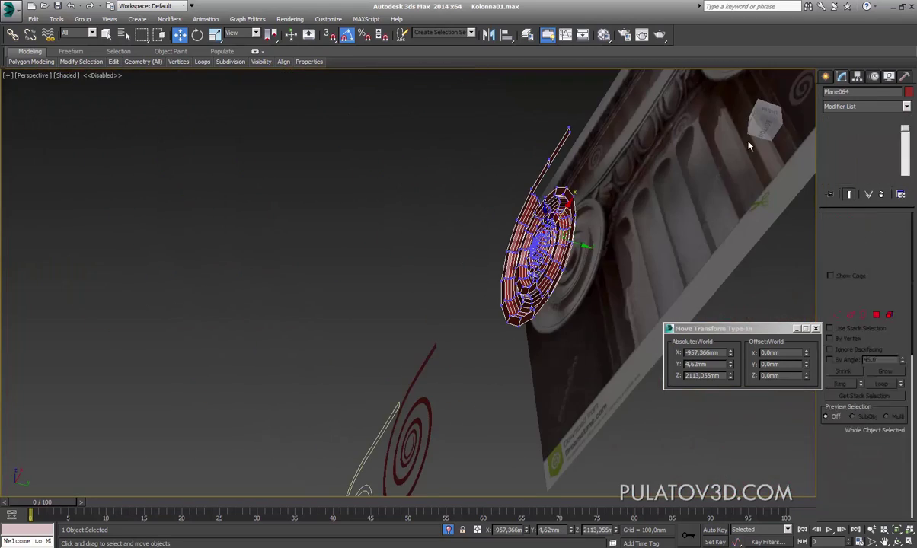
{"action": "mouse_move", "coordinate": [585, 110]}
{"action": "middle_mouse_down", "text": "alt"}
{"action": "mouse_move", "coordinate": [466, 105]}
{"action": "mouse_move", "coordinate": [370, 137]}
{"action": "mouse_move", "coordinate": [444, 274]}
{"action": "middle_mouse_up", "text": "alt"}
{"action": "scroll", "coordinate": [467, 292], "scroll_direction": "up", "scroll_amount": 5}
{"action": "left_click", "coordinate": [574, 257]}
{"action": "mouse_move", "coordinate": [574, 257]}
{"action": "middle_mouse_down", "text": "alt"}
{"action": "mouse_move", "coordinate": [424, 269]}
{"action": "mouse_move", "coordinate": [585, 220]}
{"action": "mouse_move", "coordinate": [630, 222]}
{"action": "middle_mouse_up", "text": "alt"}
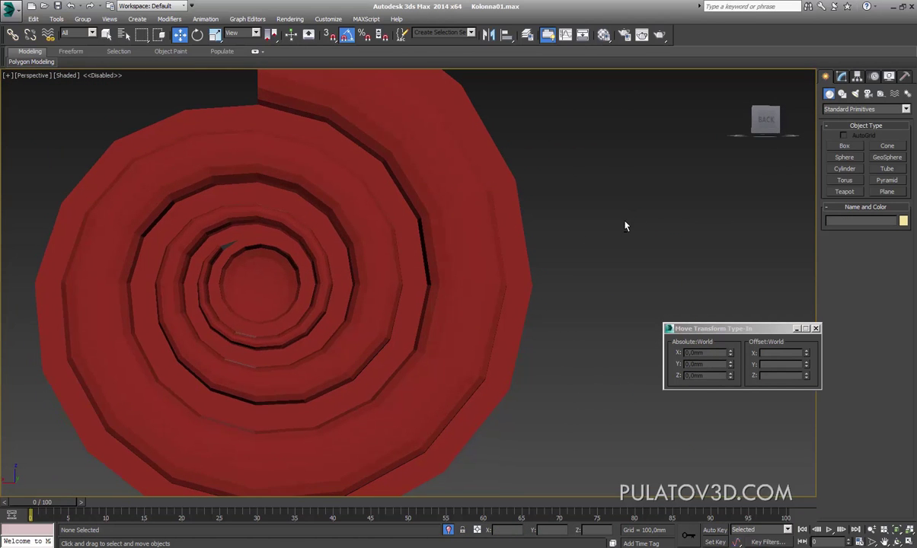
{"action": "left_click", "coordinate": [475, 221]}
{"action": "left_click", "coordinate": [842, 77]}
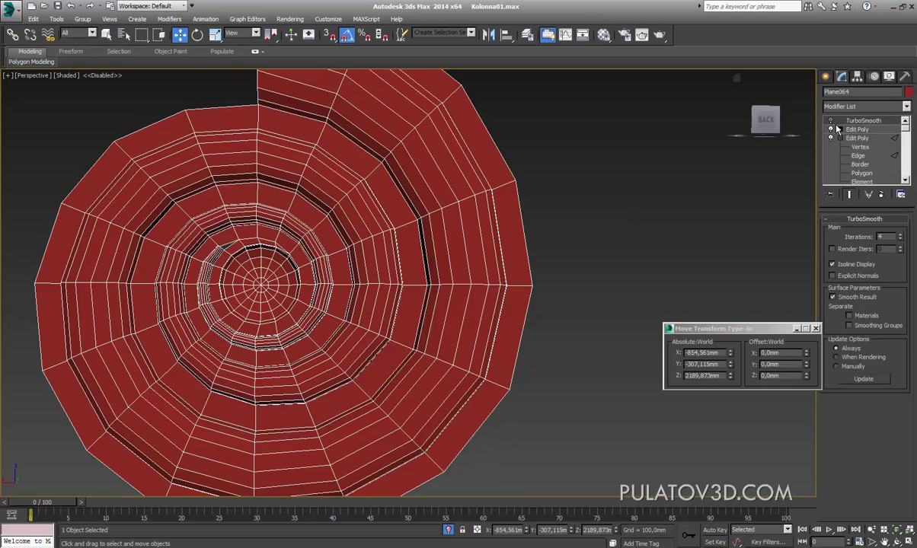
{"action": "left_click", "coordinate": [639, 201]}
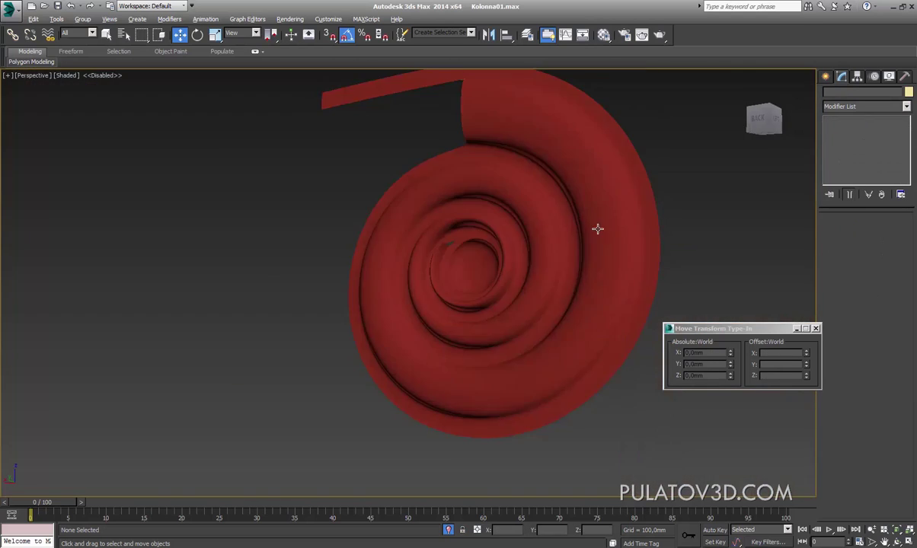
{"action": "scroll", "coordinate": [450, 249], "scroll_direction": "up", "scroll_amount": 4}
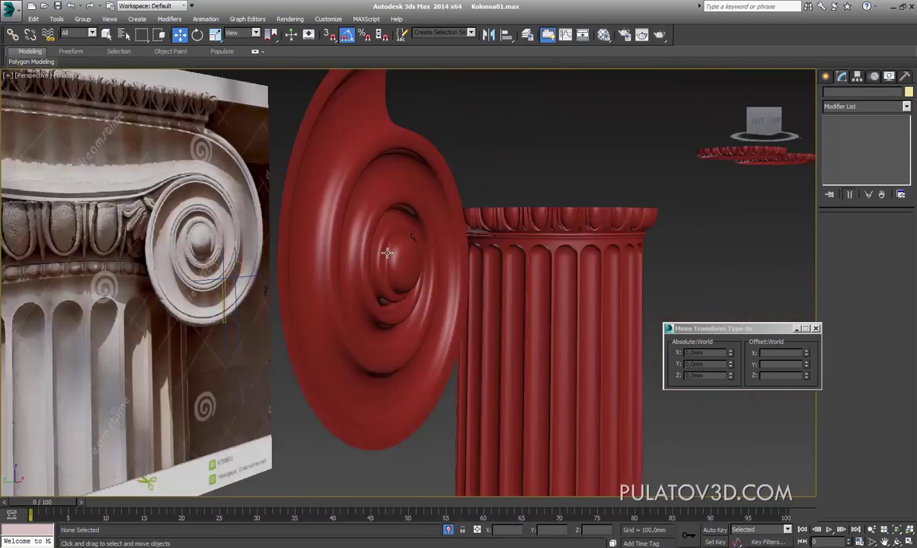
{"action": "middle_click_drag", "start_coordinate": [507, 255], "coordinate": [326, 242], "text": "alt"}
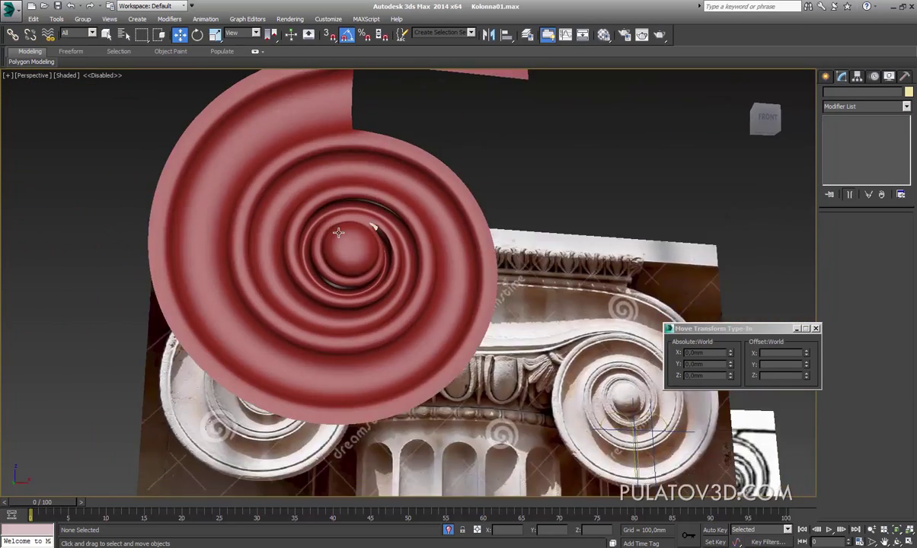
{"action": "scroll", "coordinate": [343, 244], "scroll_direction": "up", "scroll_amount": 3}
{"action": "scroll", "coordinate": [402, 258], "scroll_direction": "down", "scroll_amount": 2}
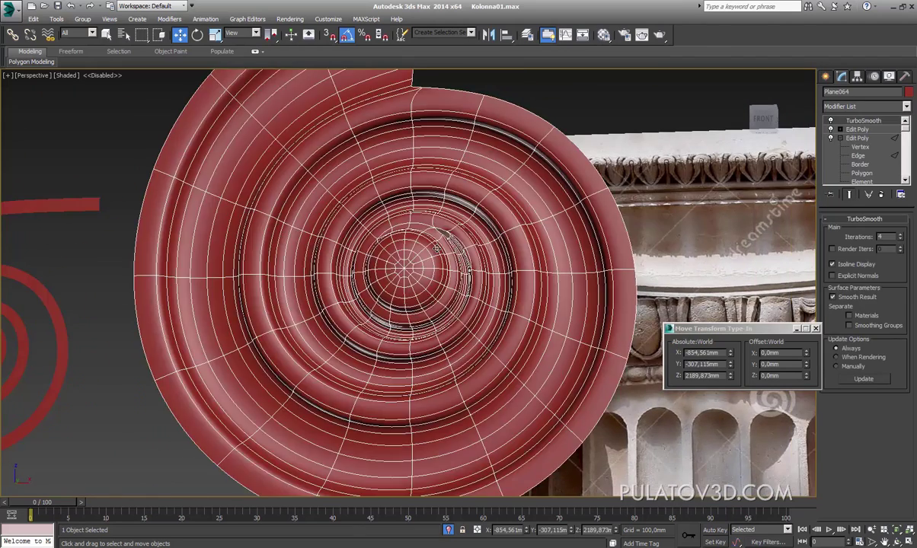
{"action": "scroll", "coordinate": [404, 229], "scroll_direction": "down", "scroll_amount": 3}
{"action": "scroll", "coordinate": [407, 191], "scroll_direction": "down", "scroll_amount": 1}
{"action": "left_click", "coordinate": [409, 159]}
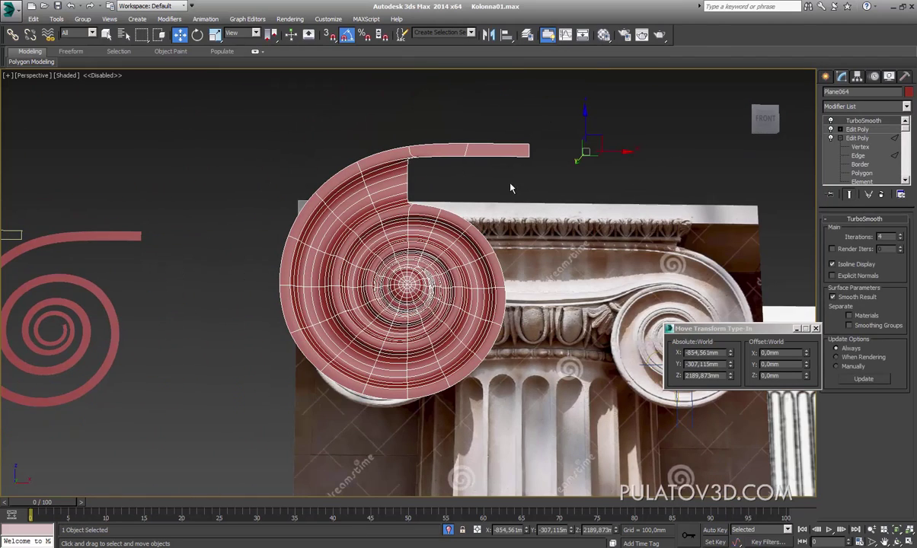
Step: Reselect the spiral mesh and enter Edge level of its Edit Poly modifier
{"action": "scroll", "coordinate": [452, 205], "scroll_direction": "up", "scroll_amount": 3}
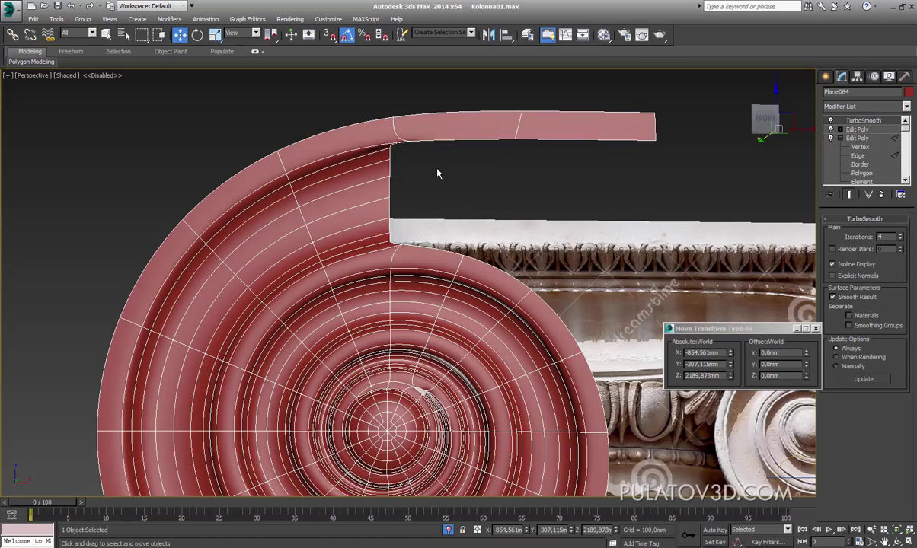
{"action": "left_click", "coordinate": [436, 173]}
{"action": "left_click", "coordinate": [395, 163]}
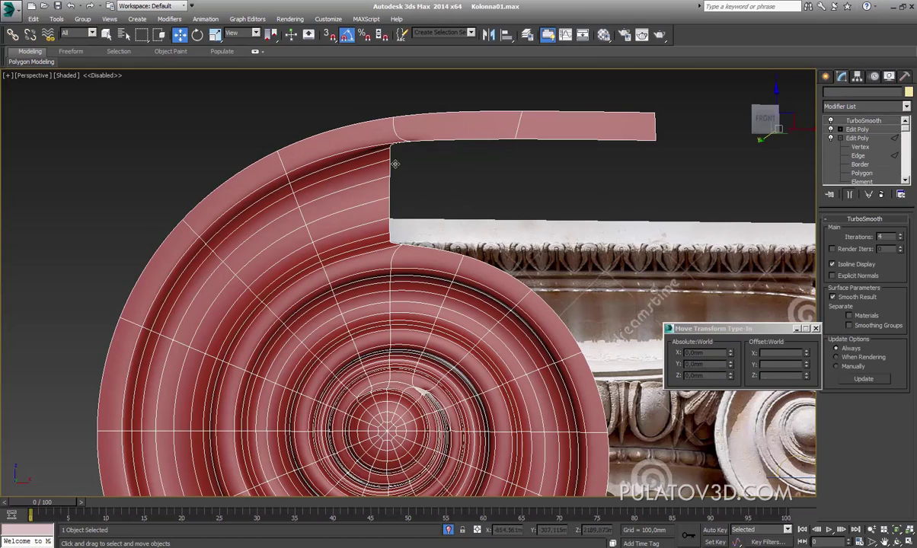
{"action": "left_click", "coordinate": [846, 130]}
{"action": "mouse_move", "coordinate": [509, 189]}
{"action": "middle_mouse_down"}
{"action": "mouse_move", "coordinate": [540, 159]}
{"action": "mouse_move", "coordinate": [524, 163]}
{"action": "mouse_move", "coordinate": [584, 144]}
{"action": "middle_mouse_up"}
{"action": "scroll", "coordinate": [583, 144], "scroll_direction": "down", "scroll_amount": 3}
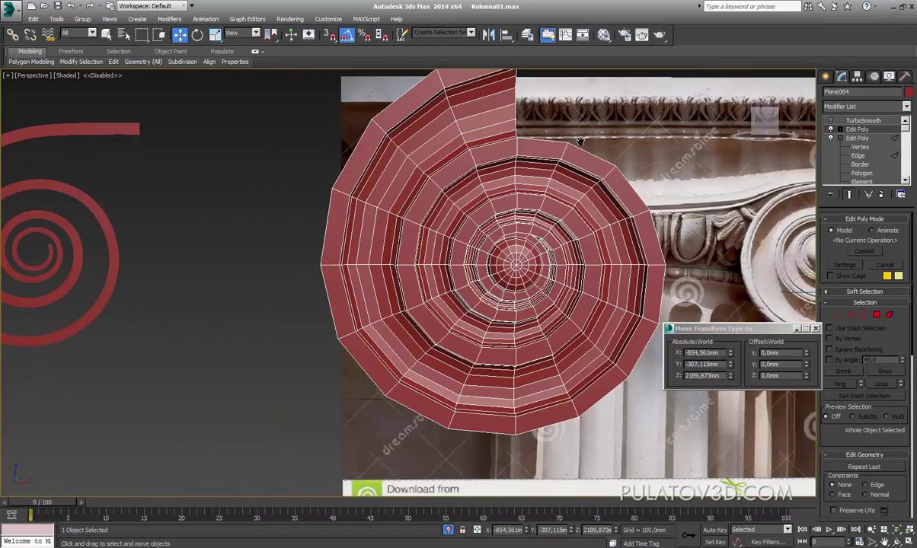
{"action": "left_click", "coordinate": [877, 315]}
{"action": "middle_click_drag", "start_coordinate": [609, 243], "coordinate": [646, 226], "text": "alt"}
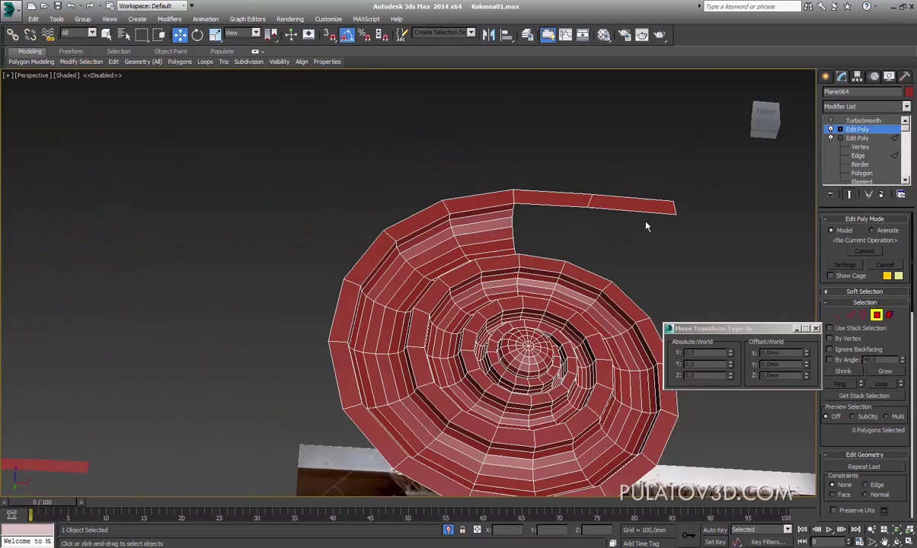
{"action": "left_click", "coordinate": [851, 315]}
Step: Select the full edge loops running along the spiral's grooves
{"action": "double_click", "coordinate": [465, 221]}
{"action": "scroll", "coordinate": [489, 217], "scroll_direction": "up", "scroll_amount": 5}
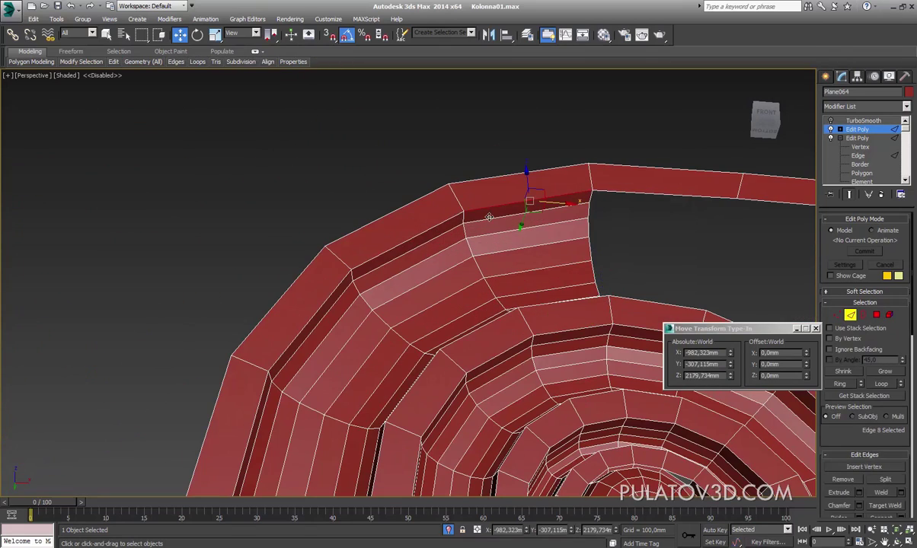
{"action": "left_click", "coordinate": [459, 225], "text": "ctrl"}
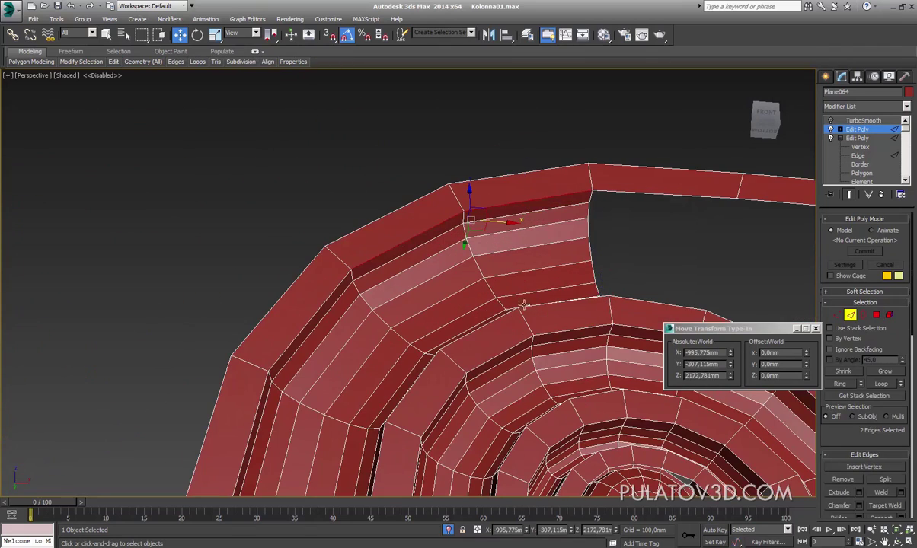
{"action": "left_click", "coordinate": [504, 344]}
{"action": "left_click", "coordinate": [881, 384]}
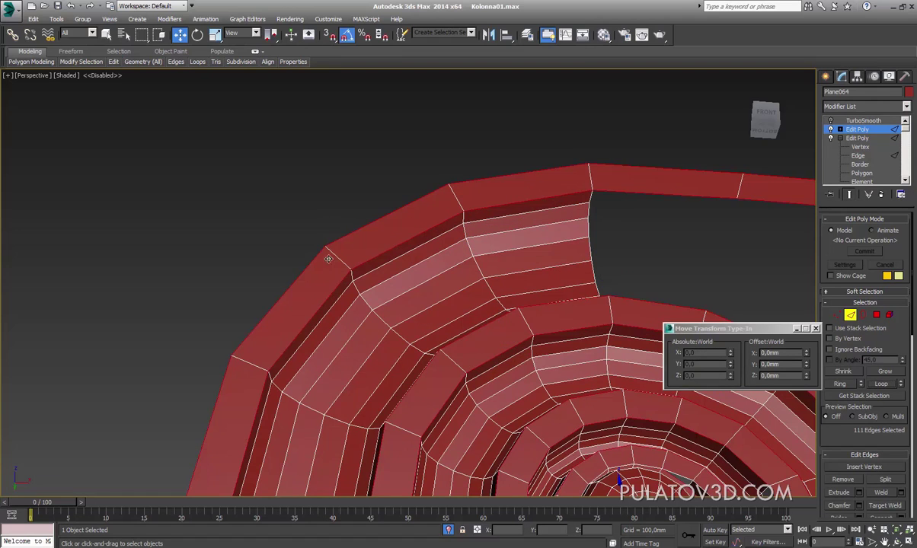
{"action": "mouse_move", "coordinate": [329, 259]}
{"action": "middle_mouse_down", "text": "alt"}
{"action": "mouse_move", "coordinate": [556, 204]}
{"action": "mouse_move", "coordinate": [524, 131]}
{"action": "mouse_move", "coordinate": [520, 216]}
{"action": "middle_mouse_up", "text": "alt"}
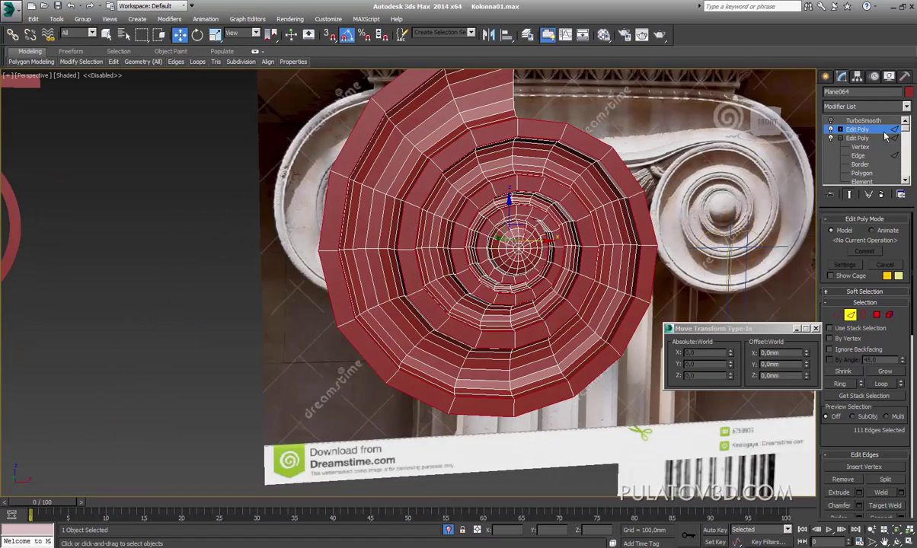
Step: Add another Edit Poly modifier to the spiral's stack below TurboSmooth
{"action": "left_click", "coordinate": [834, 106]}
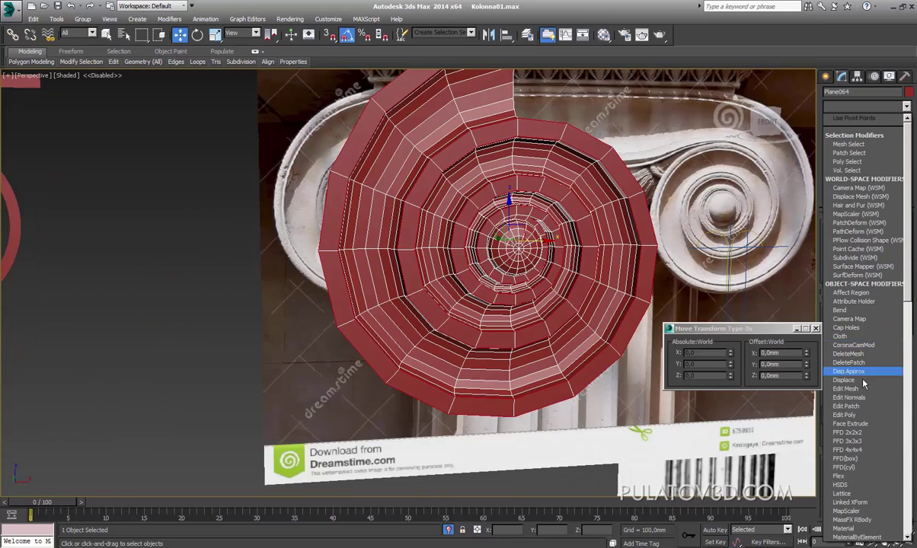
{"action": "left_click", "coordinate": [844, 414]}
{"action": "middle_click_drag", "start_coordinate": [457, 229], "coordinate": [427, 279], "text": "alt"}
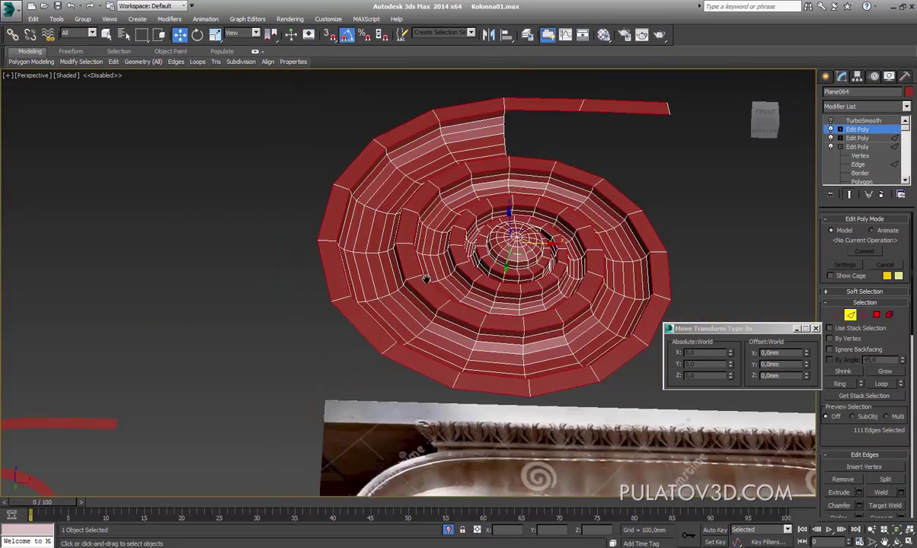
{"action": "scroll", "coordinate": [427, 279], "scroll_direction": "up", "scroll_amount": 3}
{"action": "scroll", "coordinate": [426, 279], "scroll_direction": "up", "scroll_amount": 2}
{"action": "scroll", "coordinate": [426, 279], "scroll_direction": "up", "scroll_amount": 2}
{"action": "scroll", "coordinate": [428, 274], "scroll_direction": "up", "scroll_amount": 2}
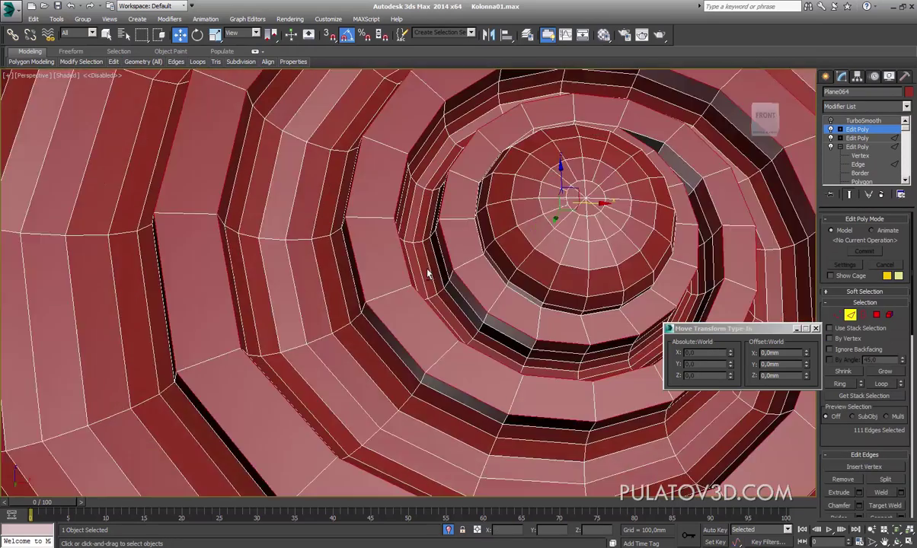
{"action": "scroll", "coordinate": [428, 275], "scroll_direction": "up", "scroll_amount": 3}
{"action": "scroll", "coordinate": [412, 281], "scroll_direction": "up", "scroll_amount": 2}
{"action": "mouse_move", "coordinate": [412, 281]}
{"action": "middle_mouse_down"}
{"action": "mouse_move", "coordinate": [579, 279]}
{"action": "mouse_move", "coordinate": [585, 258]}
{"action": "middle_mouse_up"}
Step: In wireframe, refine the groove edge selection near the dome, adding and removing edges
{"action": "key", "text": "F3"}
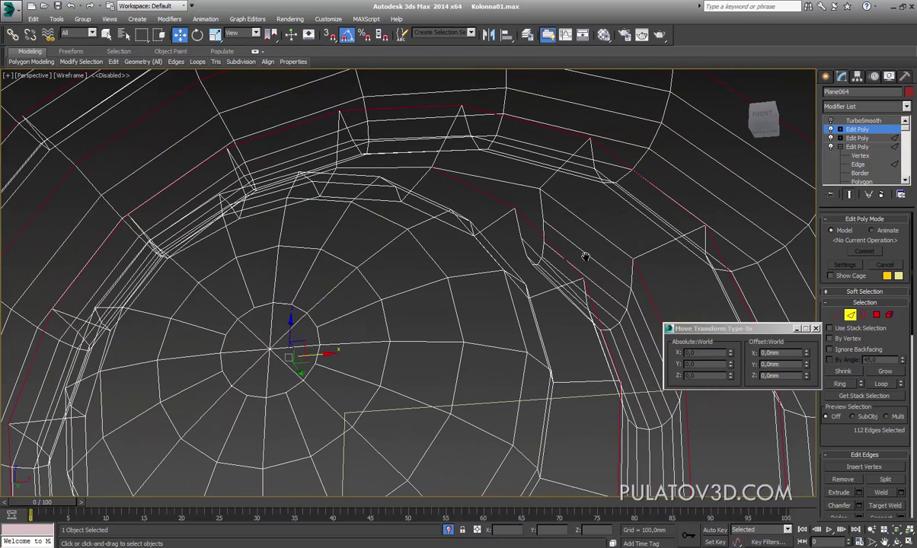
{"action": "scroll", "coordinate": [577, 218], "scroll_direction": "up", "scroll_amount": 1}
{"action": "scroll", "coordinate": [536, 211], "scroll_direction": "up", "scroll_amount": 1}
{"action": "left_click", "coordinate": [525, 177], "text": "ctrl"}
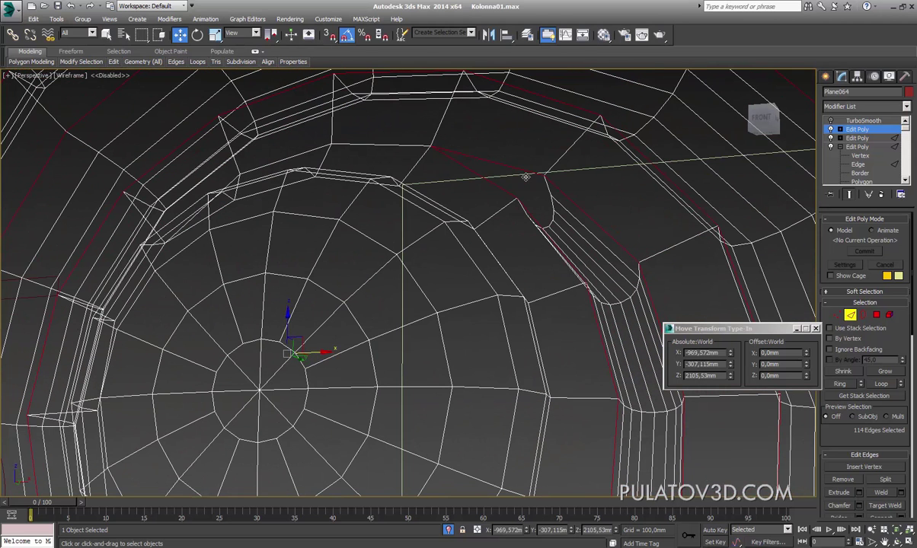
{"action": "left_click", "coordinate": [490, 189], "text": "alt"}
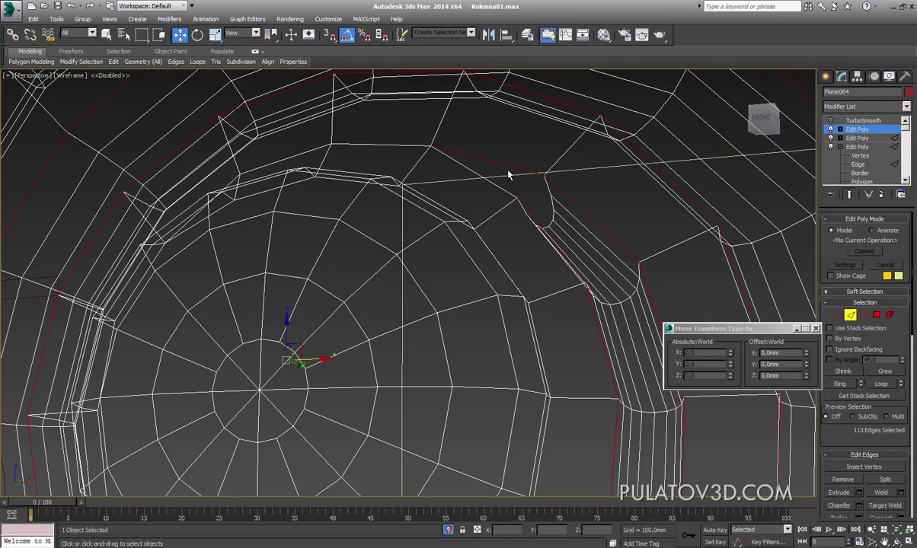
{"action": "left_click", "coordinate": [512, 174], "text": "alt"}
{"action": "left_click", "coordinate": [477, 183], "text": "ctrl"}
{"action": "left_click", "coordinate": [483, 168], "text": "ctrl"}
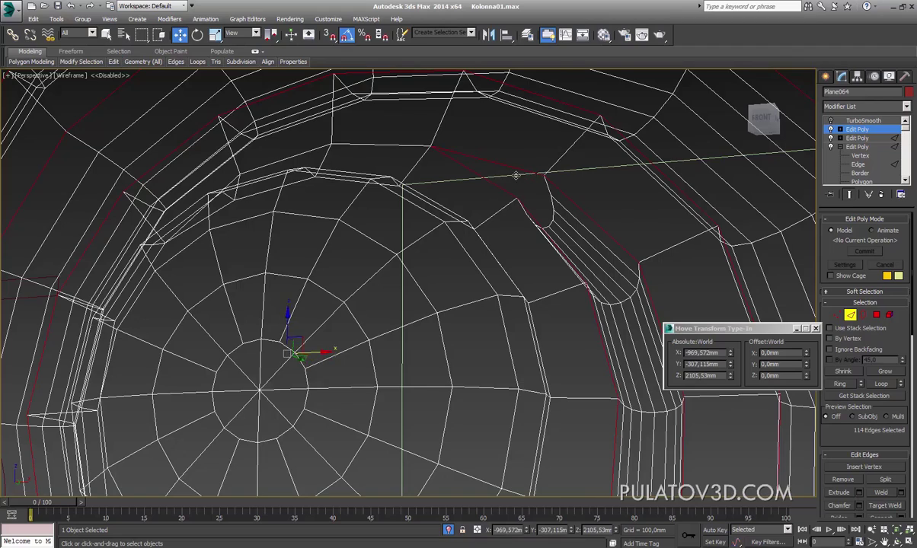
{"action": "mouse_move", "coordinate": [484, 168]}
{"action": "middle_mouse_down", "text": "alt"}
{"action": "mouse_move", "coordinate": [579, 187]}
{"action": "mouse_move", "coordinate": [563, 192]}
{"action": "middle_mouse_up", "text": "alt"}
{"action": "left_click_drag", "start_coordinate": [854, 436], "coordinate": [854, 391]}
Step: Try a 0,2mm-wide edge extrusion, check it shaded, then cancel it
{"action": "left_click", "coordinate": [858, 447]}
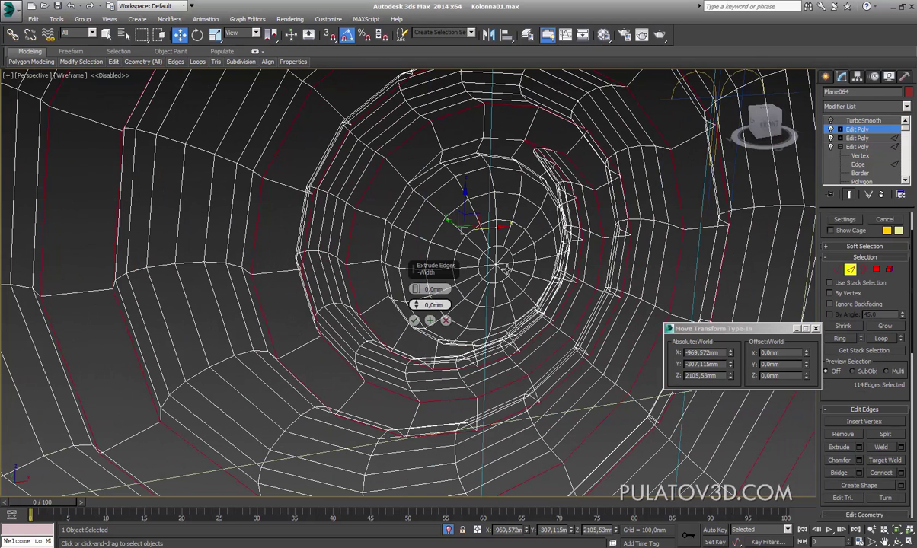
{"action": "type", "text": "2"}
{"action": "key", "text": "Return"}
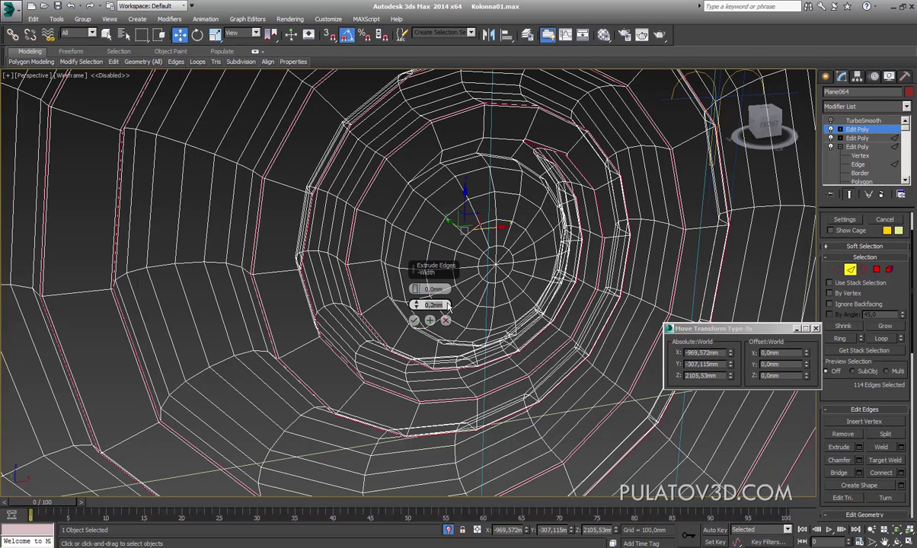
{"action": "mouse_move", "coordinate": [450, 280]}
{"action": "middle_mouse_down", "text": "alt"}
{"action": "mouse_move", "coordinate": [461, 191]}
{"action": "mouse_move", "coordinate": [434, 107]}
{"action": "mouse_move", "coordinate": [326, 231]}
{"action": "mouse_move", "coordinate": [409, 221]}
{"action": "mouse_move", "coordinate": [415, 205]}
{"action": "mouse_move", "coordinate": [403, 202]}
{"action": "middle_mouse_up", "text": "alt"}
{"action": "key", "text": "F3"}
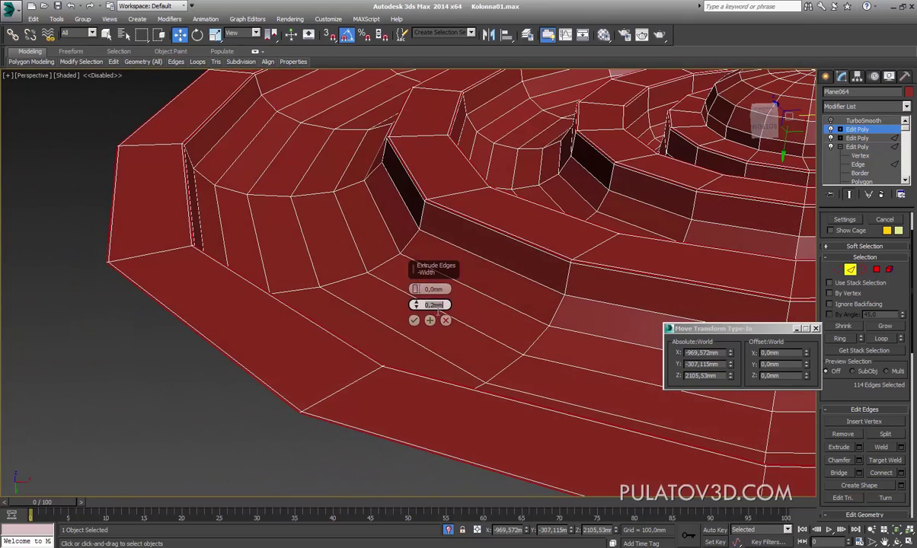
{"action": "key", "text": "Escape"}
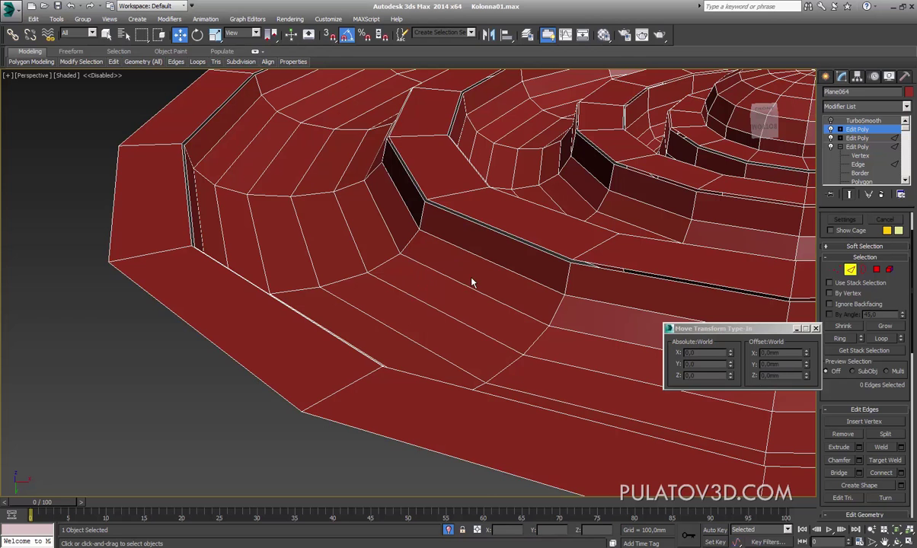
{"action": "middle_click_drag", "start_coordinate": [470, 280], "coordinate": [450, 268], "text": "alt"}
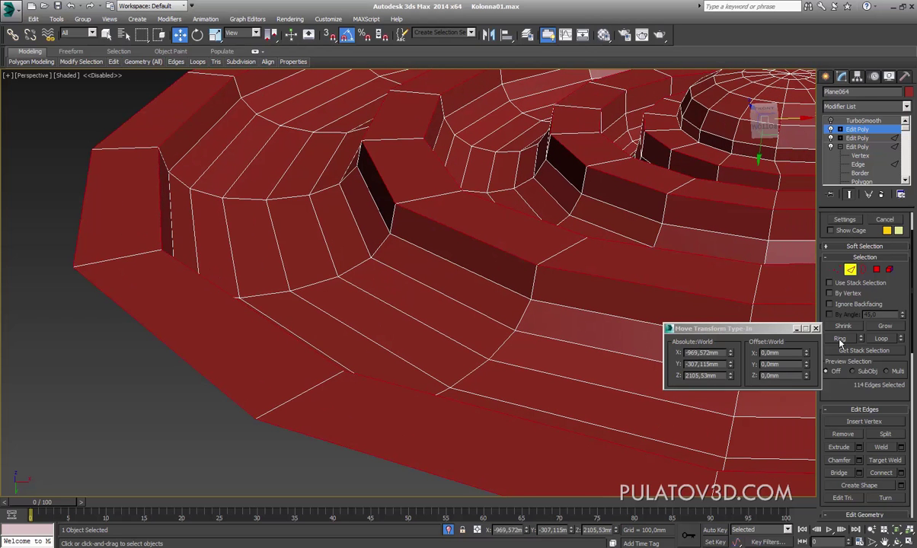
Step: Extrude the 114 groove edges at 0mm height and 0,5mm width
{"action": "left_click", "coordinate": [858, 448]}
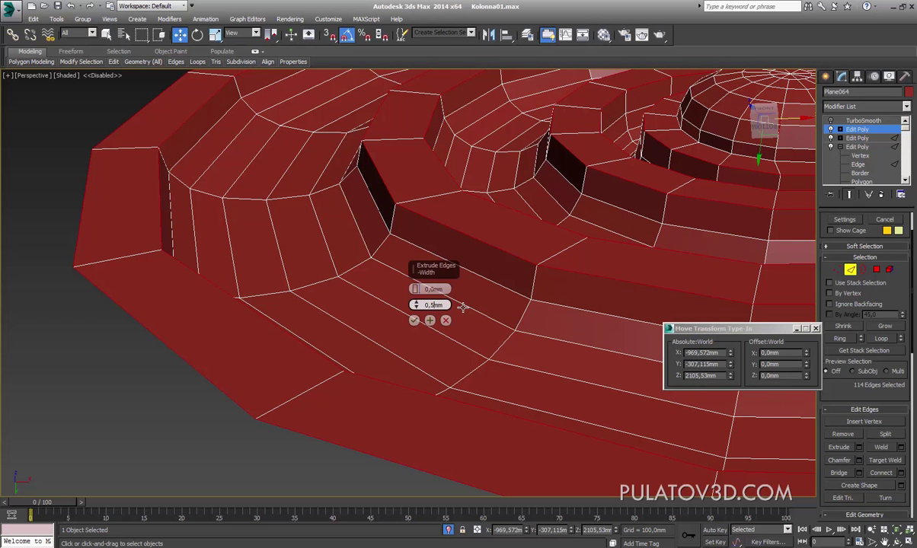
{"action": "key", "text": "Return"}
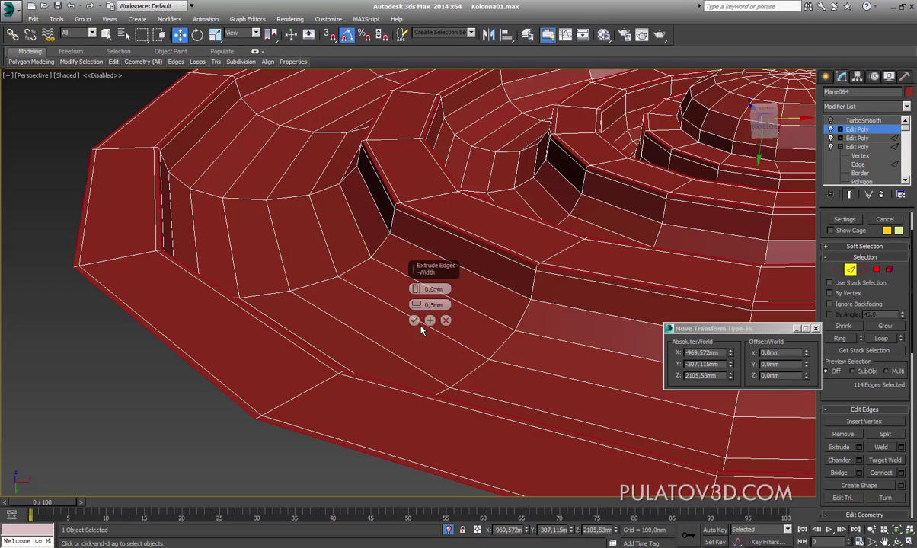
{"action": "left_click", "coordinate": [414, 321]}
{"action": "mouse_move", "coordinate": [420, 329]}
{"action": "middle_mouse_down", "text": "alt"}
{"action": "mouse_move", "coordinate": [437, 333]}
{"action": "mouse_move", "coordinate": [457, 320]}
{"action": "middle_mouse_up", "text": "alt"}
{"action": "scroll", "coordinate": [488, 272], "scroll_direction": "up", "scroll_amount": 5}
{"action": "scroll", "coordinate": [508, 250], "scroll_direction": "up", "scroll_amount": 3}
Step: Inspect the extruded slit, switch to wireframe and enter Vertex level
{"action": "scroll", "coordinate": [521, 238], "scroll_direction": "up", "scroll_amount": 3}
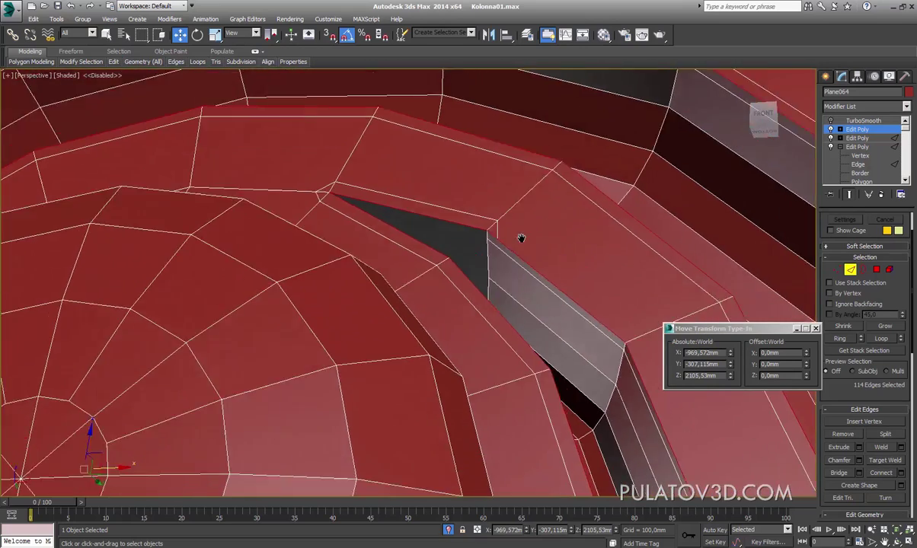
{"action": "mouse_move", "coordinate": [521, 238]}
{"action": "middle_mouse_down", "text": "alt"}
{"action": "mouse_move", "coordinate": [522, 214]}
{"action": "mouse_move", "coordinate": [569, 247]}
{"action": "middle_mouse_up", "text": "alt"}
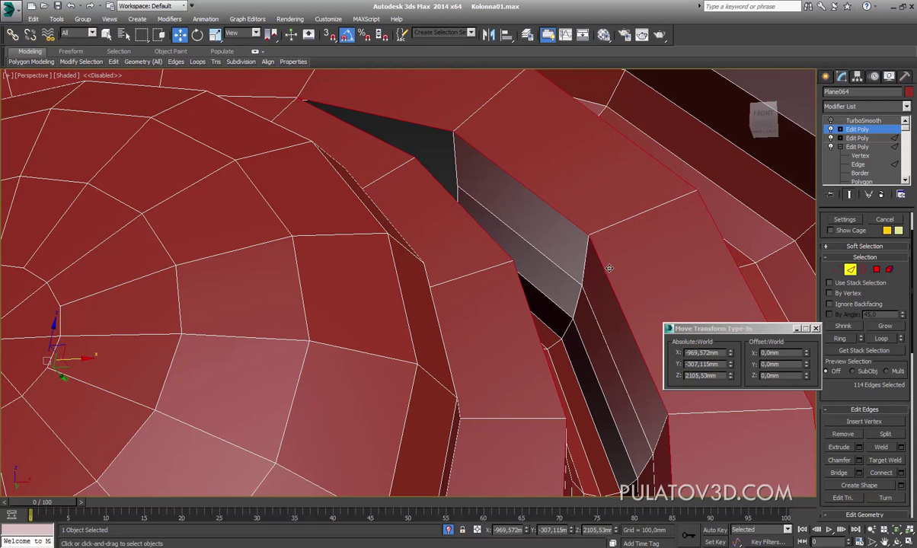
{"action": "scroll", "coordinate": [585, 230], "scroll_direction": "down", "scroll_amount": 3}
{"action": "key", "text": "F3"}
{"action": "scroll", "coordinate": [559, 229], "scroll_direction": "down", "scroll_amount": 2}
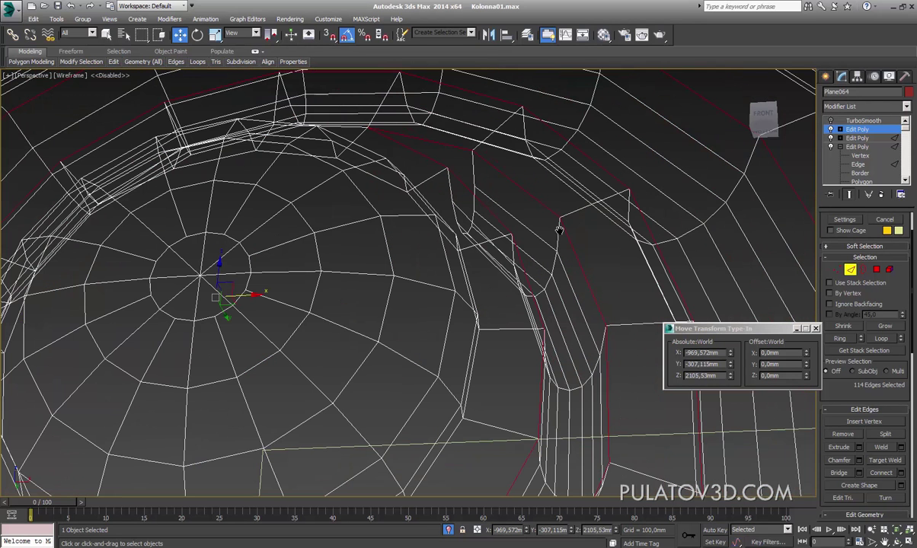
{"action": "left_click", "coordinate": [838, 270]}
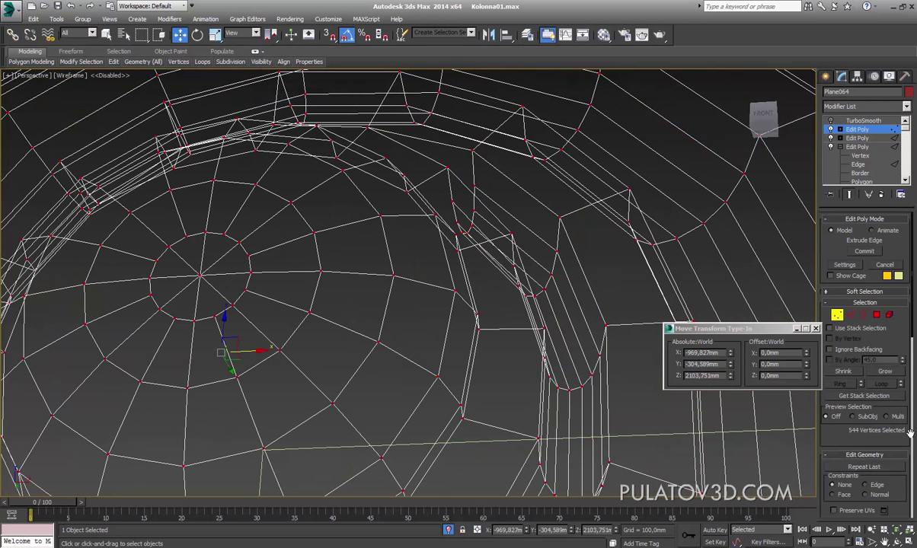
Step: Preview a vertex weld at 0,01mm threshold, then cancel it, keeping 757 vertices
{"action": "scroll", "coordinate": [880, 375], "scroll_direction": "down", "scroll_amount": 3}
{"action": "scroll", "coordinate": [906, 452], "scroll_direction": "down", "scroll_amount": 4}
{"action": "scroll", "coordinate": [906, 343], "scroll_direction": "down", "scroll_amount": 3}
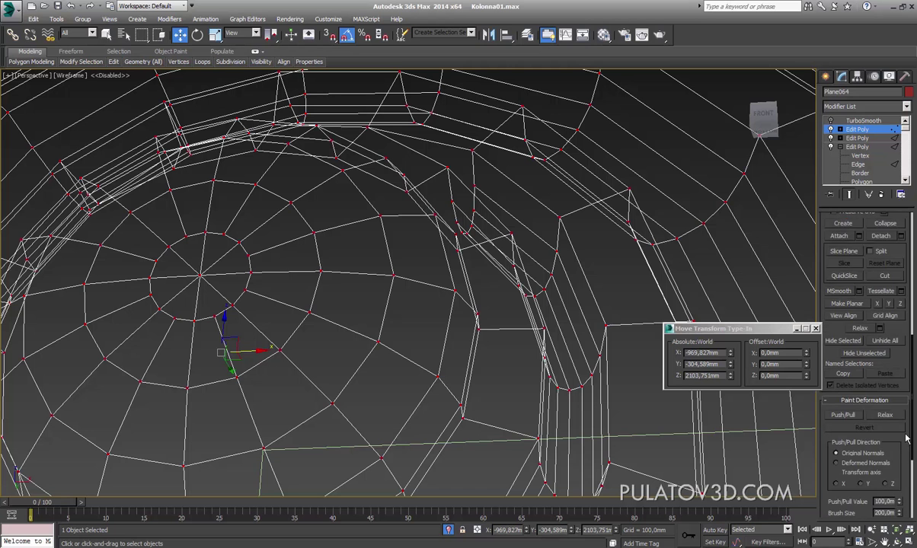
{"action": "scroll", "coordinate": [907, 238], "scroll_direction": "down", "scroll_amount": 4}
{"action": "left_click", "coordinate": [901, 455]}
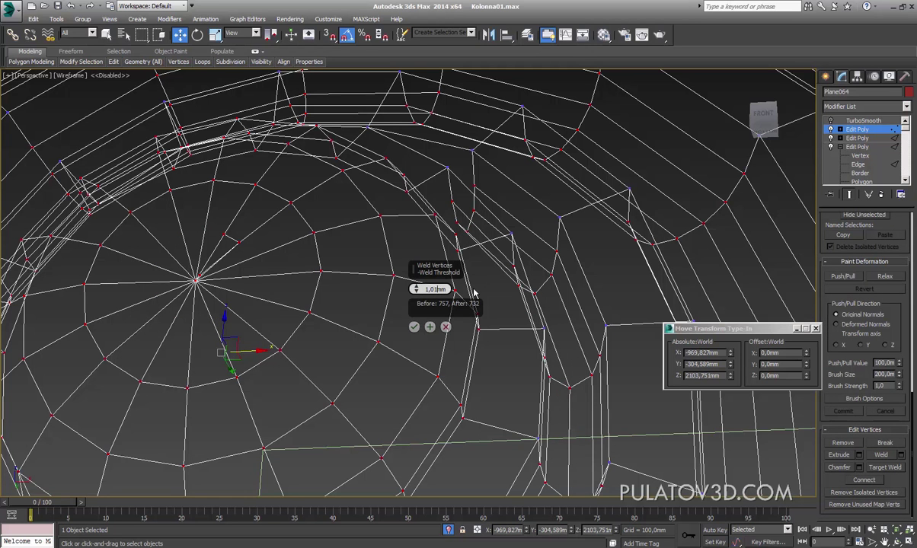
{"action": "type", "text": "0"}
{"action": "key", "text": "Return"}
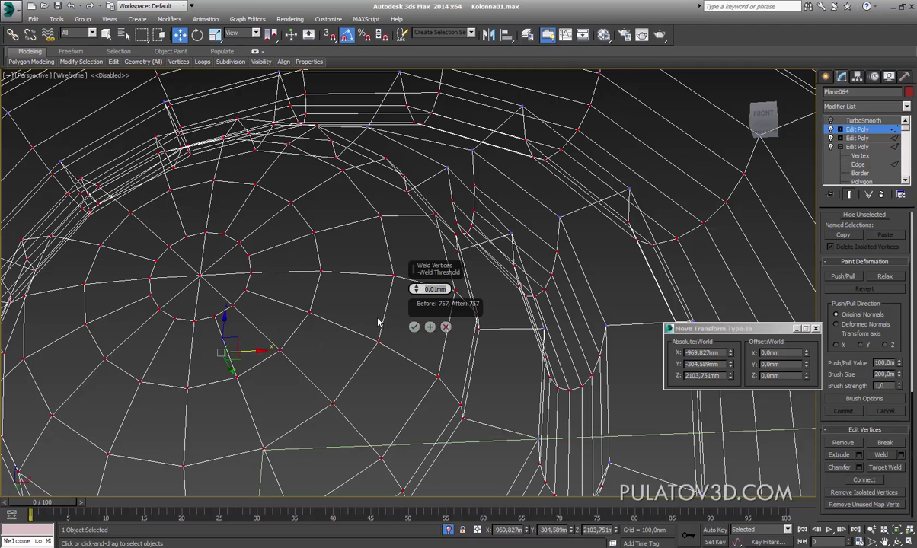
{"action": "left_click", "coordinate": [447, 327]}
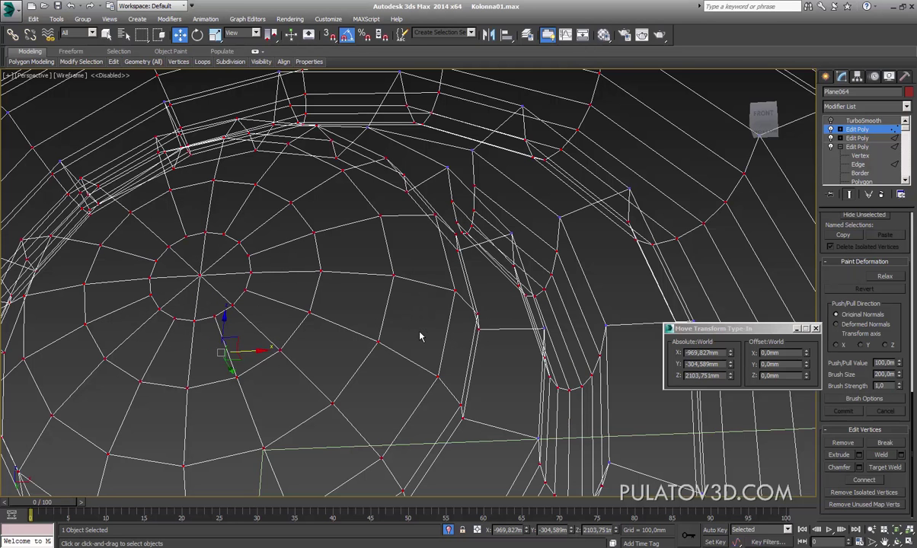
{"action": "left_click", "coordinate": [831, 130]}
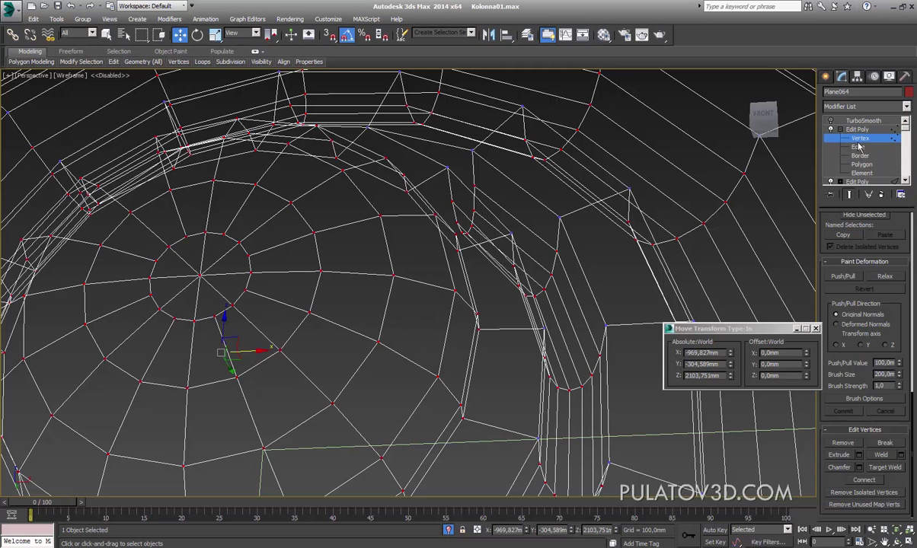
{"action": "left_click", "coordinate": [858, 147]}
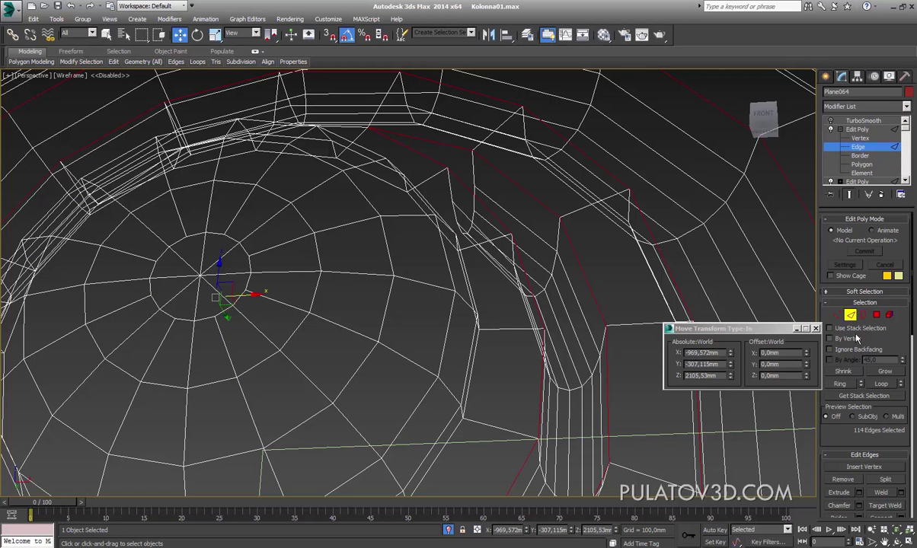
{"action": "scroll", "coordinate": [857, 408], "scroll_direction": "down", "scroll_amount": 2}
{"action": "left_click", "coordinate": [859, 461]}
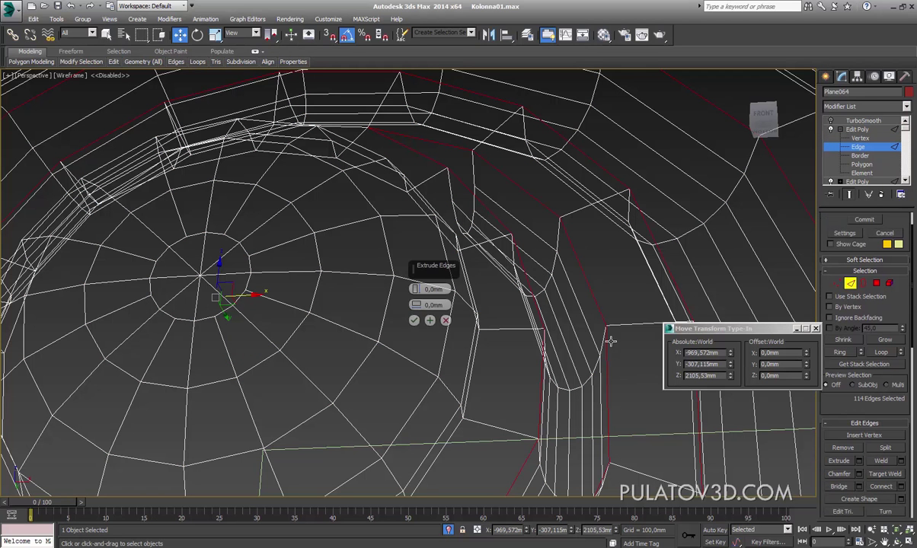
{"action": "right_click", "coordinate": [422, 307]}
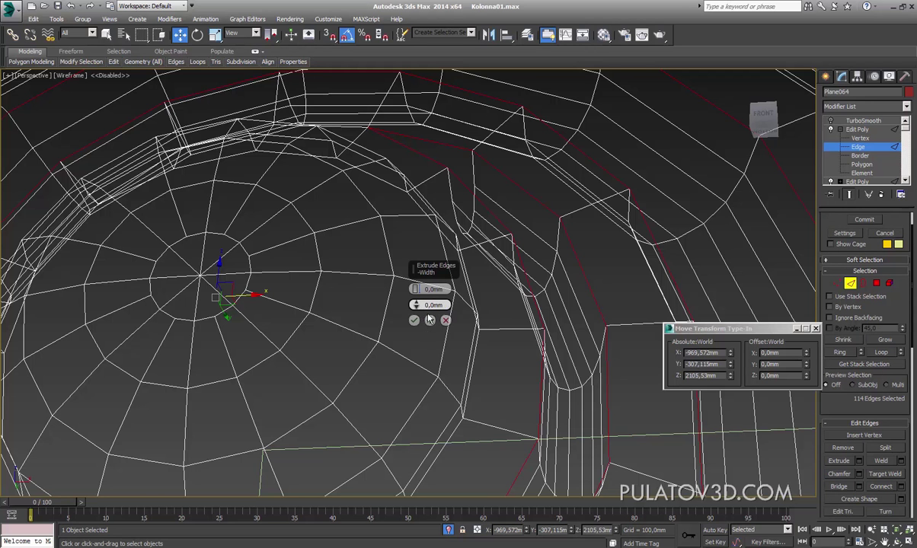
{"action": "type", "text": "0,3"}
{"action": "left_click", "coordinate": [446, 320]}
{"action": "key", "text": "z"}
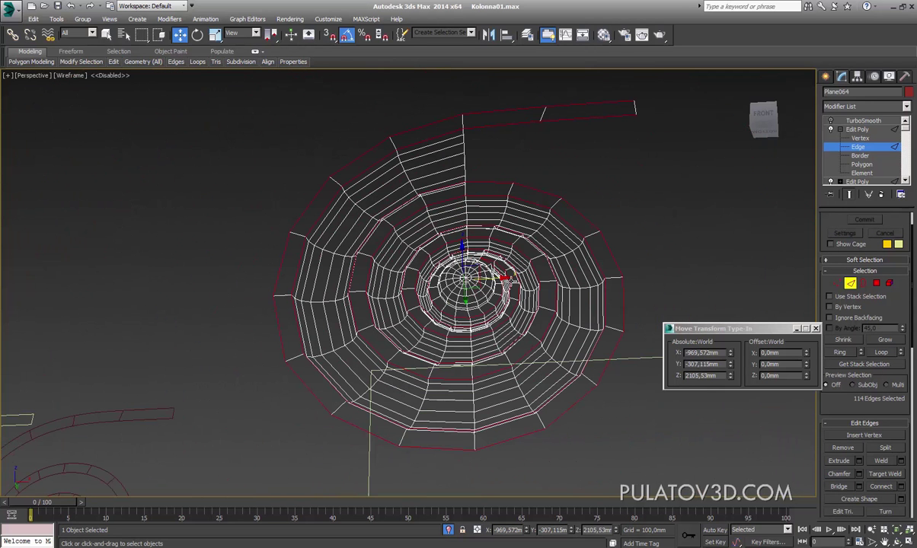
{"action": "left_click", "coordinate": [700, 196]}
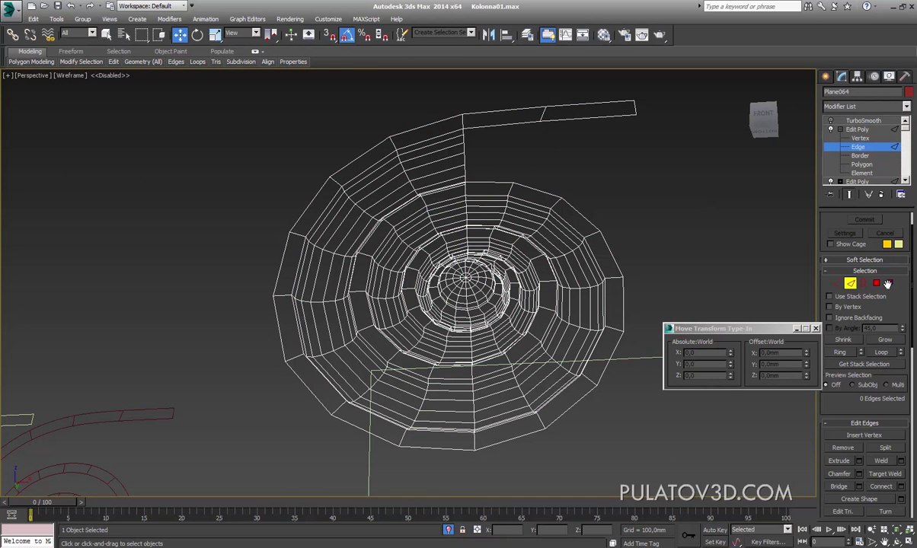
{"action": "scroll", "coordinate": [634, 327], "scroll_direction": "up", "scroll_amount": 1}
{"action": "scroll", "coordinate": [631, 313], "scroll_direction": "up", "scroll_amount": 2}
{"action": "left_click", "coordinate": [568, 221]}
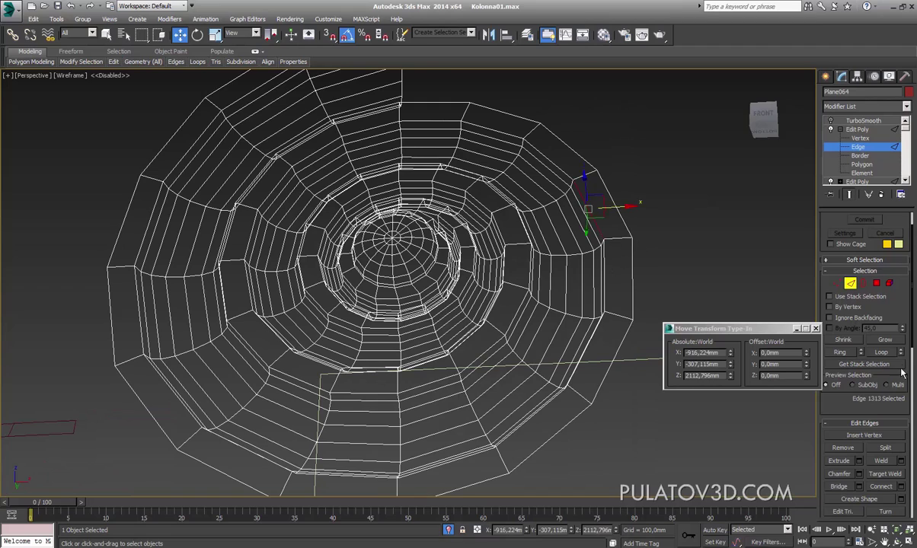
{"action": "left_click", "coordinate": [839, 352]}
{"action": "mouse_move", "coordinate": [625, 305]}
{"action": "middle_mouse_down", "text": "alt"}
{"action": "mouse_move", "coordinate": [573, 288]}
{"action": "mouse_move", "coordinate": [579, 320]}
{"action": "mouse_move", "coordinate": [482, 272]}
{"action": "mouse_move", "coordinate": [523, 265]}
{"action": "middle_mouse_up", "text": "alt"}
{"action": "scroll", "coordinate": [579, 320], "scroll_direction": "up", "scroll_amount": 3}
{"action": "scroll", "coordinate": [579, 319], "scroll_direction": "up", "scroll_amount": 2}
{"action": "scroll", "coordinate": [845, 410], "scroll_direction": "down", "scroll_amount": 1}
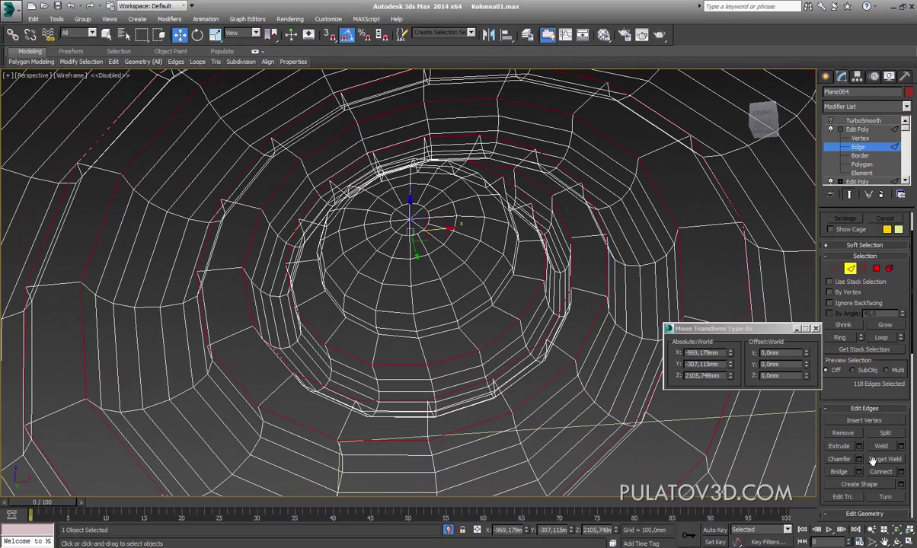
{"action": "left_click", "coordinate": [859, 446]}
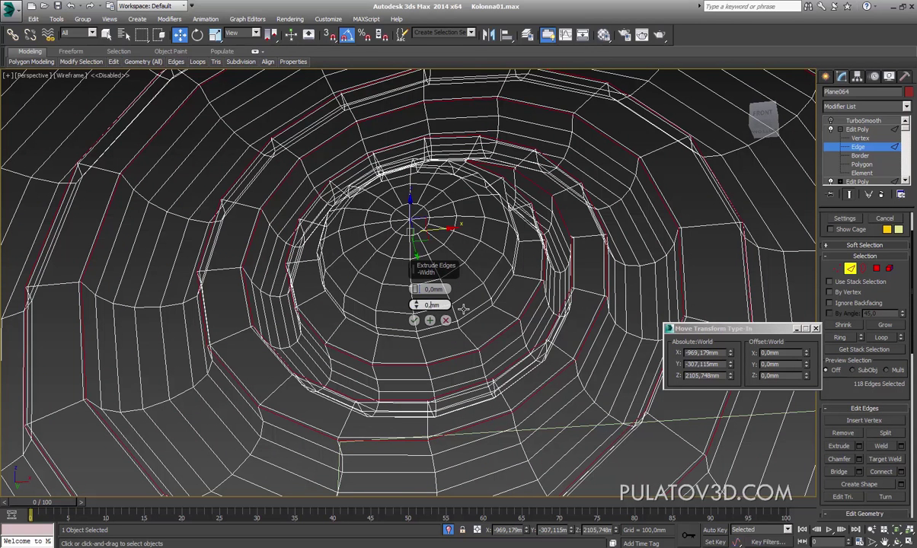
{"action": "type", "text": "5"}
{"action": "mouse_move", "coordinate": [338, 322]}
{"action": "middle_mouse_down", "text": "alt"}
{"action": "mouse_move", "coordinate": [316, 298]}
{"action": "mouse_move", "coordinate": [364, 299]}
{"action": "mouse_move", "coordinate": [284, 328]}
{"action": "middle_mouse_up", "text": "alt"}
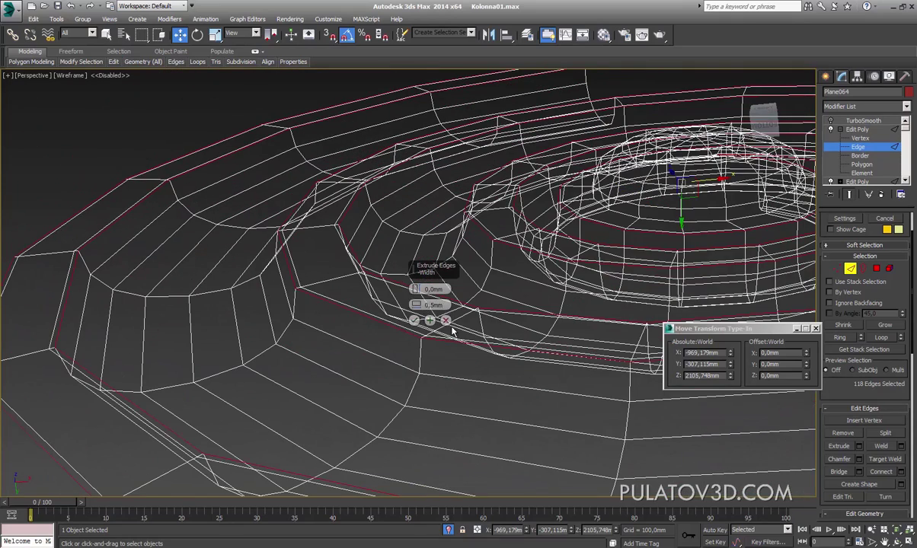
{"action": "left_click", "coordinate": [446, 321]}
{"action": "left_click", "coordinate": [428, 342]}
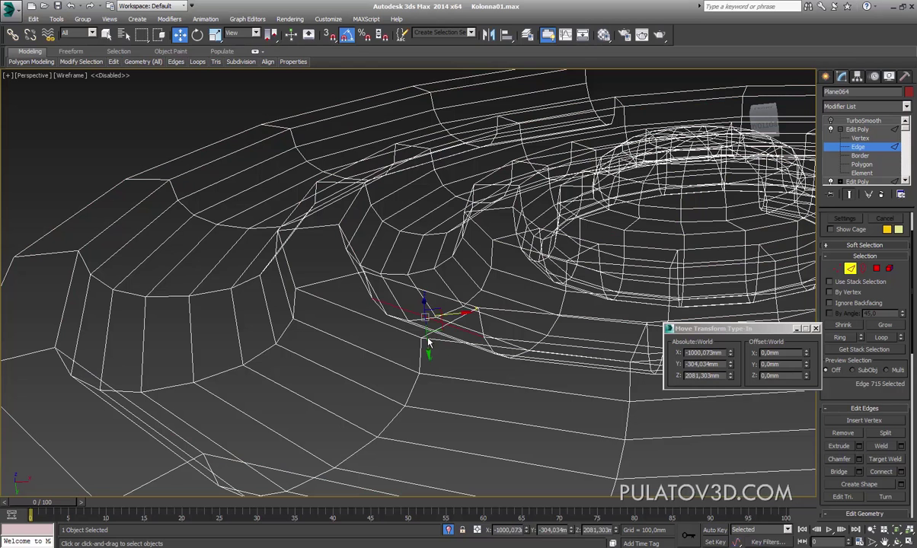
{"action": "left_click", "coordinate": [415, 340]}
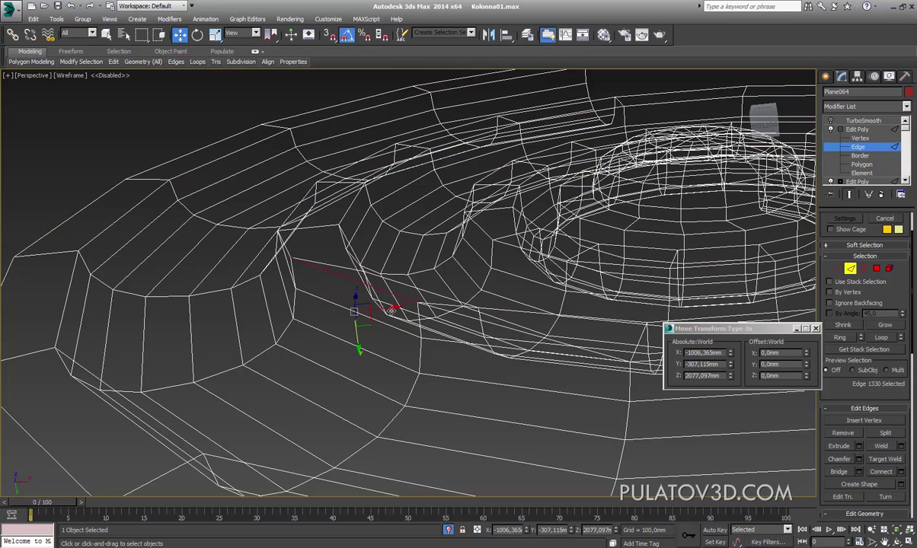
Step: Weld the spiral's vertices at 0,01mm, reducing the count from 757 to 543
{"action": "left_click", "coordinate": [838, 269], "text": "ctrl"}
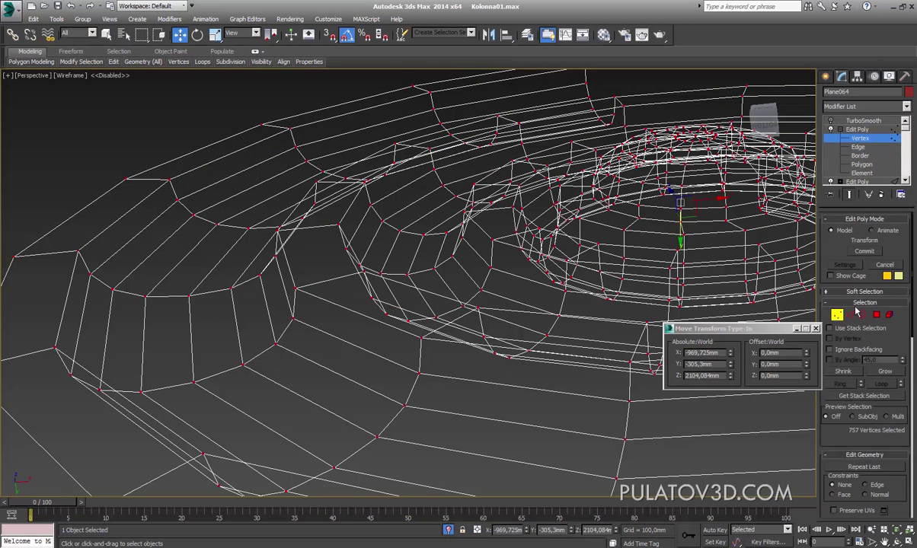
{"action": "scroll", "coordinate": [868, 416], "scroll_direction": "down", "scroll_amount": 3}
{"action": "scroll", "coordinate": [856, 396], "scroll_direction": "down", "scroll_amount": 3}
{"action": "scroll", "coordinate": [853, 392], "scroll_direction": "down", "scroll_amount": 3}
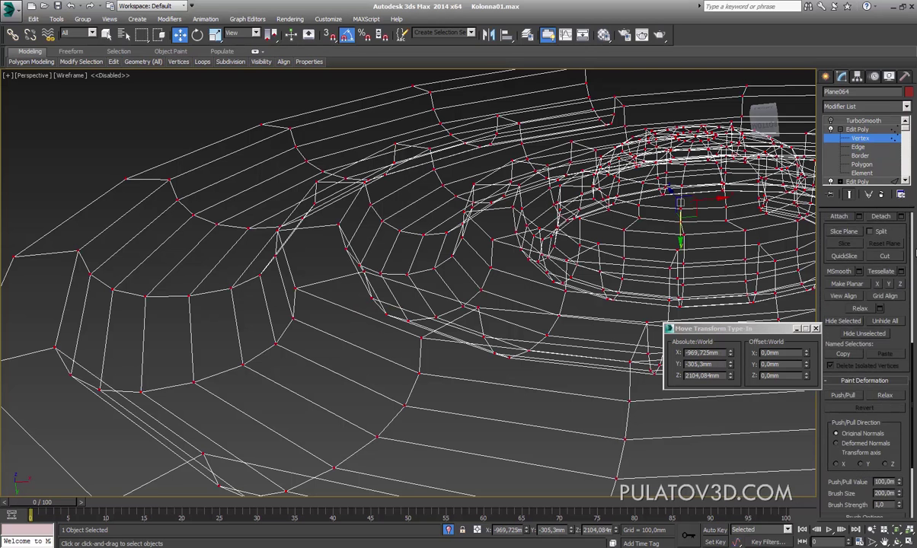
{"action": "scroll", "coordinate": [911, 427], "scroll_direction": "down", "scroll_amount": 3}
{"action": "left_click", "coordinate": [901, 457]}
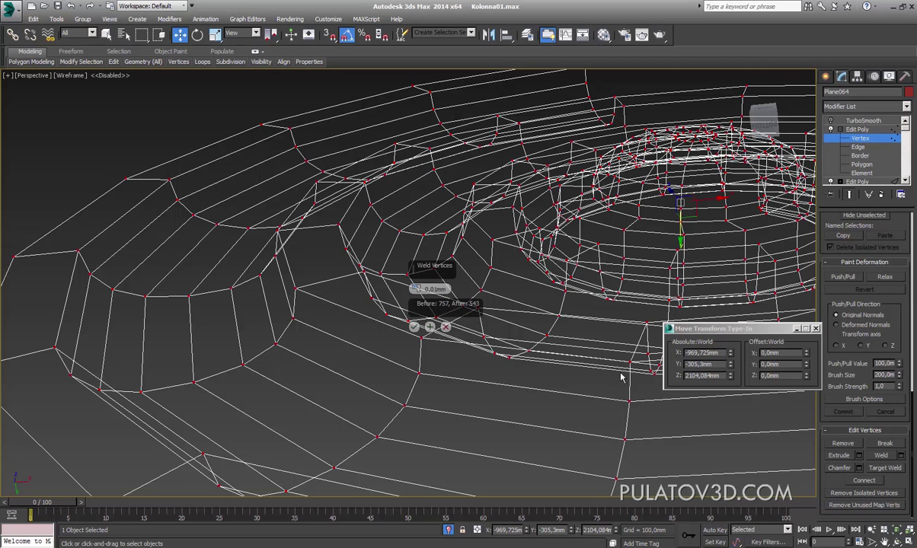
{"action": "left_click", "coordinate": [416, 328]}
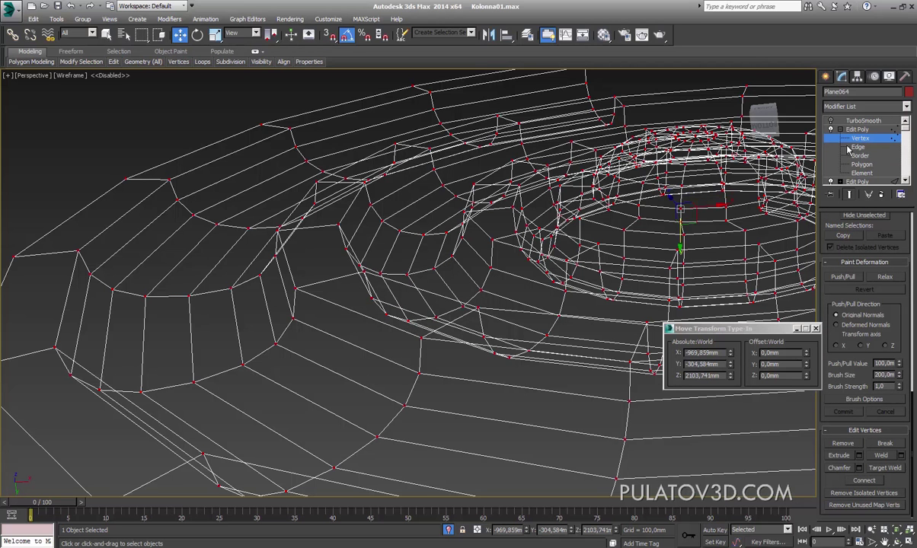
Step: Select the groove edge loops, extending the selection to 114 edges
{"action": "left_click", "coordinate": [298, 290]}
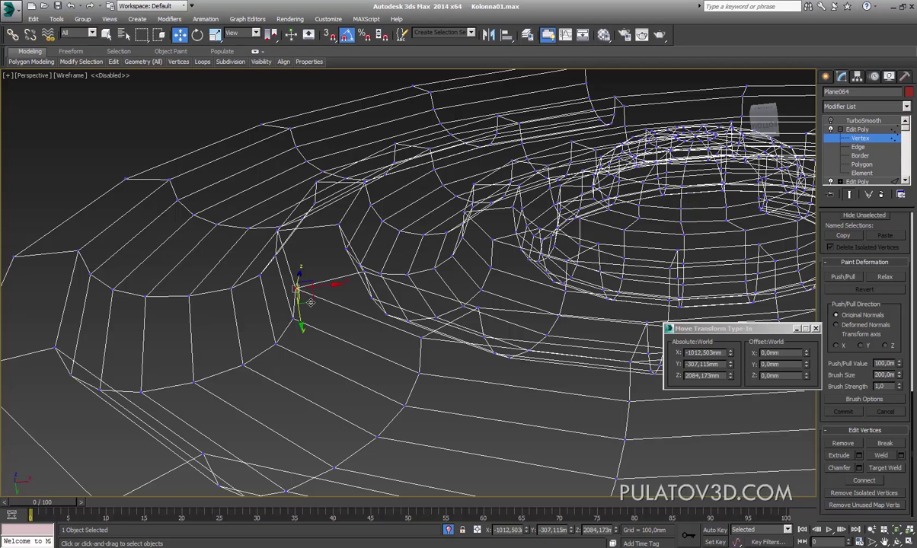
{"action": "left_click", "coordinate": [859, 147]}
{"action": "left_click", "coordinate": [367, 323]}
{"action": "left_click", "coordinate": [875, 384]}
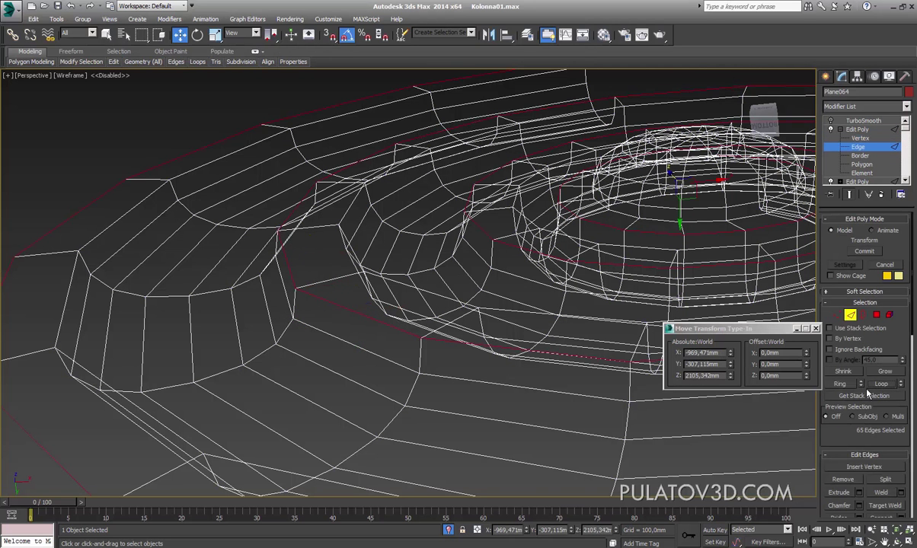
{"action": "middle_click_drag", "start_coordinate": [474, 349], "coordinate": [280, 297], "text": "alt"}
{"action": "left_click", "coordinate": [194, 263], "text": "ctrl"}
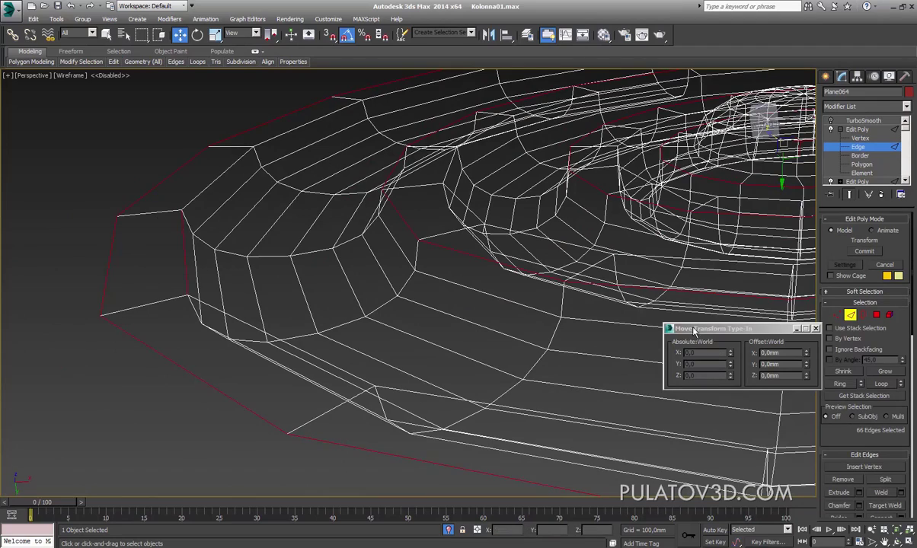
{"action": "left_click", "coordinate": [881, 383]}
{"action": "mouse_move", "coordinate": [573, 297]}
{"action": "middle_mouse_down", "text": "alt"}
{"action": "mouse_move", "coordinate": [450, 348]}
{"action": "mouse_move", "coordinate": [460, 286]}
{"action": "mouse_move", "coordinate": [494, 270]}
{"action": "mouse_move", "coordinate": [491, 293]}
{"action": "mouse_move", "coordinate": [548, 288]}
{"action": "middle_mouse_up", "text": "alt"}
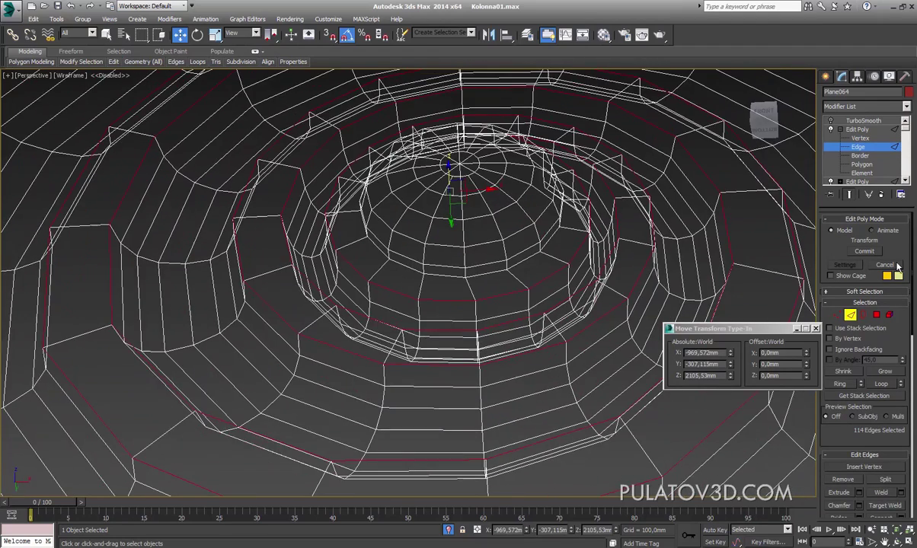
Step: Add a new Edit Poly on top and extrude the selected edge loops 0,5mm wide
{"action": "left_click", "coordinate": [906, 106]}
{"action": "left_click", "coordinate": [868, 415]}
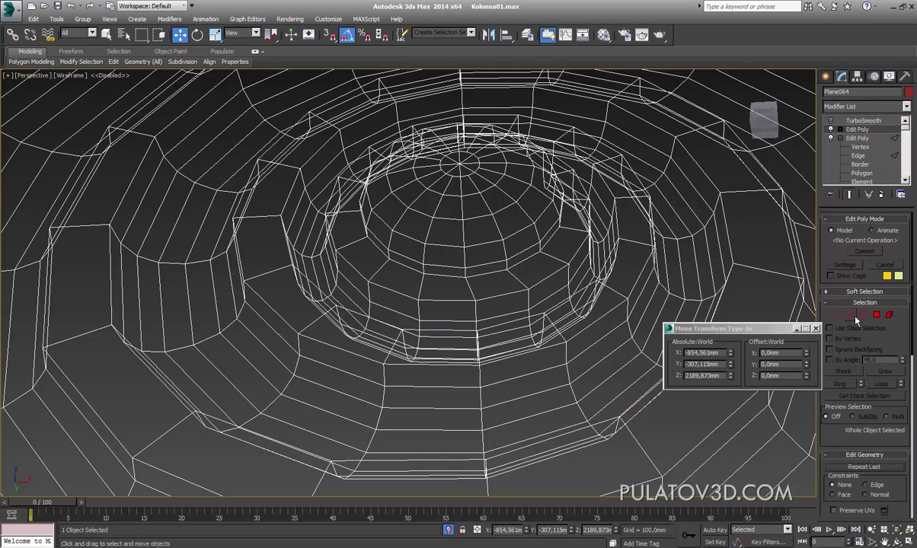
{"action": "left_click", "coordinate": [858, 415]}
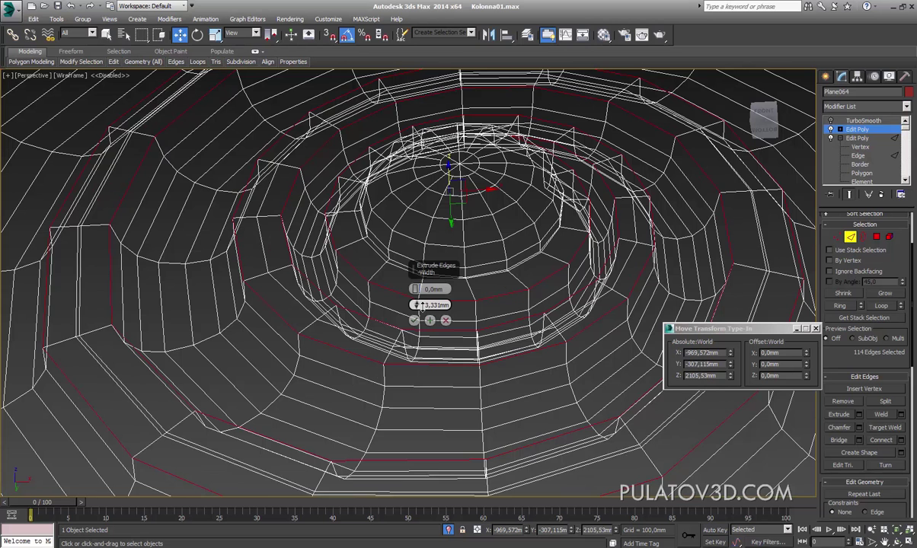
{"action": "double_click", "coordinate": [434, 305]}
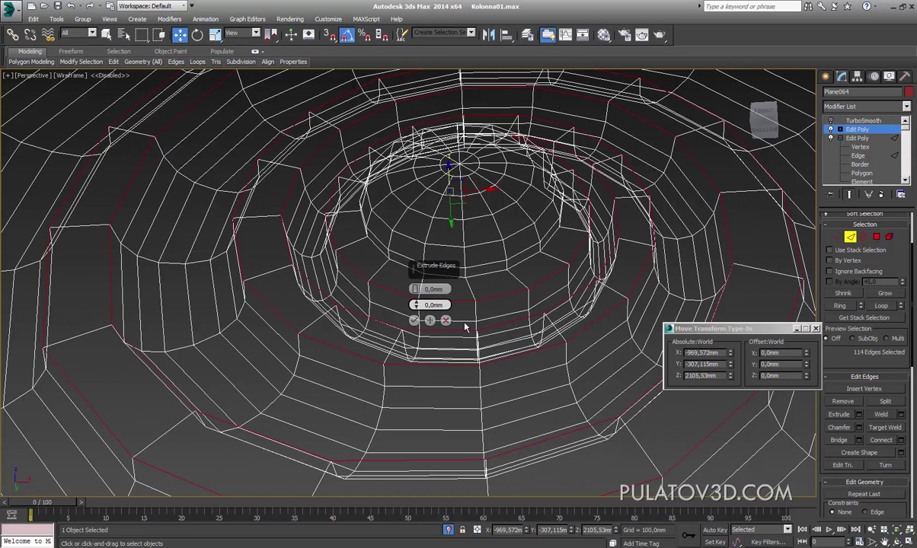
{"action": "type", "text": "0,5"}
{"action": "key", "text": "Return"}
{"action": "left_click", "coordinate": [430, 322]}
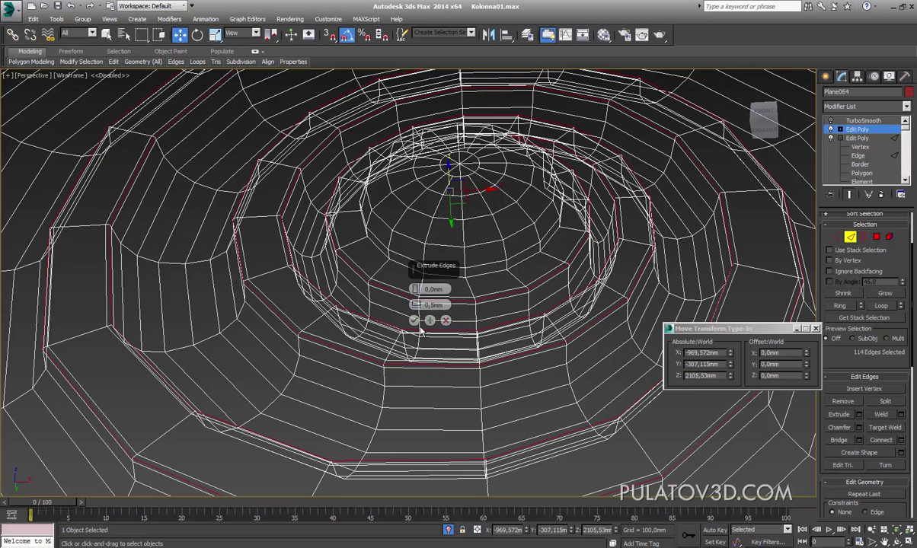
{"action": "left_click", "coordinate": [414, 321]}
Step: Clear the edge selection and return the viewport to shaded display
{"action": "scroll", "coordinate": [358, 290], "scroll_direction": "down", "scroll_amount": 5}
{"action": "scroll", "coordinate": [507, 209], "scroll_direction": "up", "scroll_amount": 5}
{"action": "scroll", "coordinate": [450, 219], "scroll_direction": "up", "scroll_amount": 3}
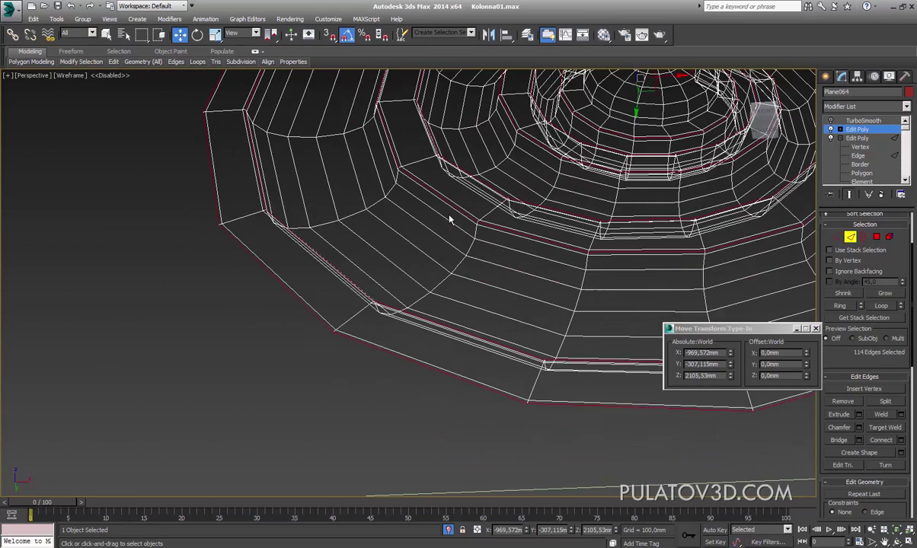
{"action": "left_click", "coordinate": [197, 311]}
{"action": "key", "text": "F3"}
Step: View the deselected volute from the front, then zoom, pan and orbit against the reference plane
{"action": "mouse_move", "coordinate": [254, 324]}
{"action": "middle_mouse_down", "text": "alt"}
{"action": "mouse_move", "coordinate": [276, 288]}
{"action": "mouse_move", "coordinate": [352, 379]}
{"action": "mouse_move", "coordinate": [357, 465]}
{"action": "middle_mouse_up", "text": "alt"}
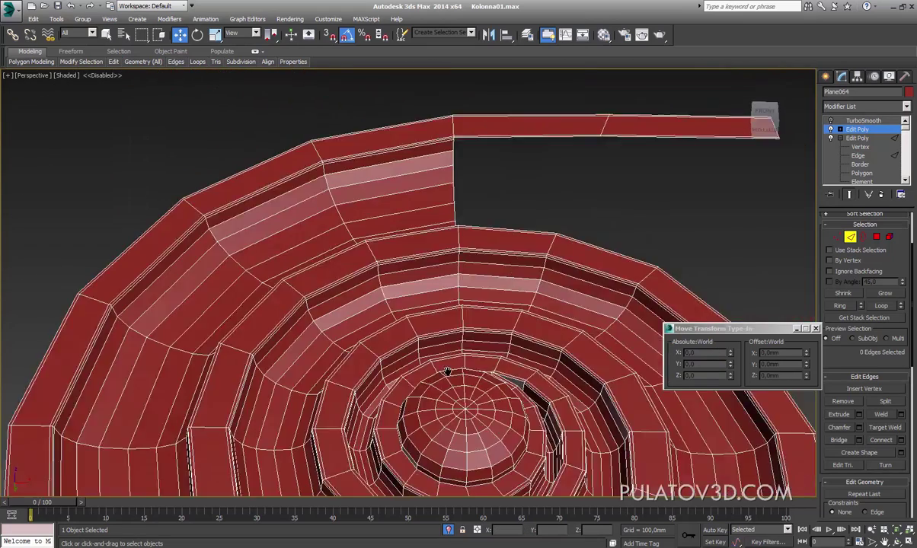
{"action": "left_click", "coordinate": [840, 121]}
{"action": "left_click", "coordinate": [588, 150]}
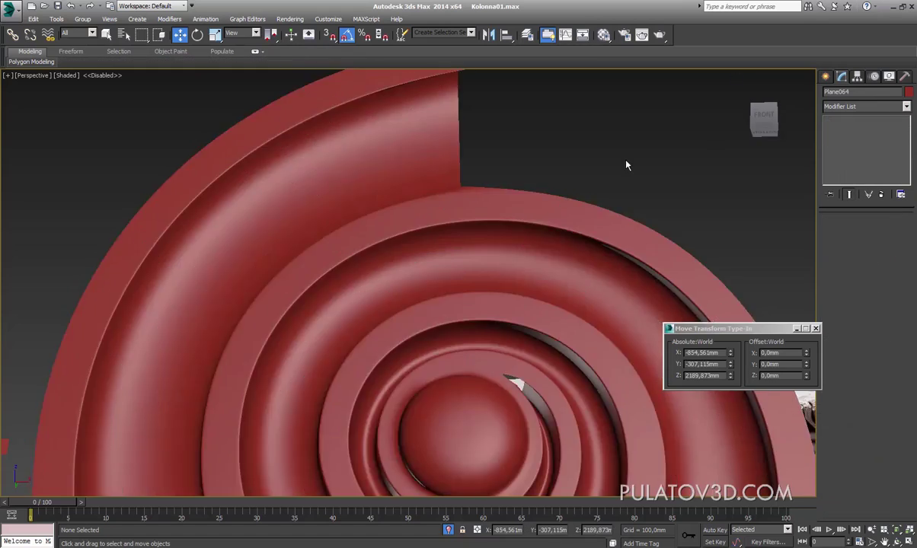
{"action": "scroll", "coordinate": [559, 188], "scroll_direction": "down", "scroll_amount": 3}
{"action": "scroll", "coordinate": [559, 188], "scroll_direction": "up", "scroll_amount": 2}
{"action": "scroll", "coordinate": [542, 259], "scroll_direction": "up", "scroll_amount": 5}
{"action": "scroll", "coordinate": [542, 259], "scroll_direction": "down", "scroll_amount": 2}
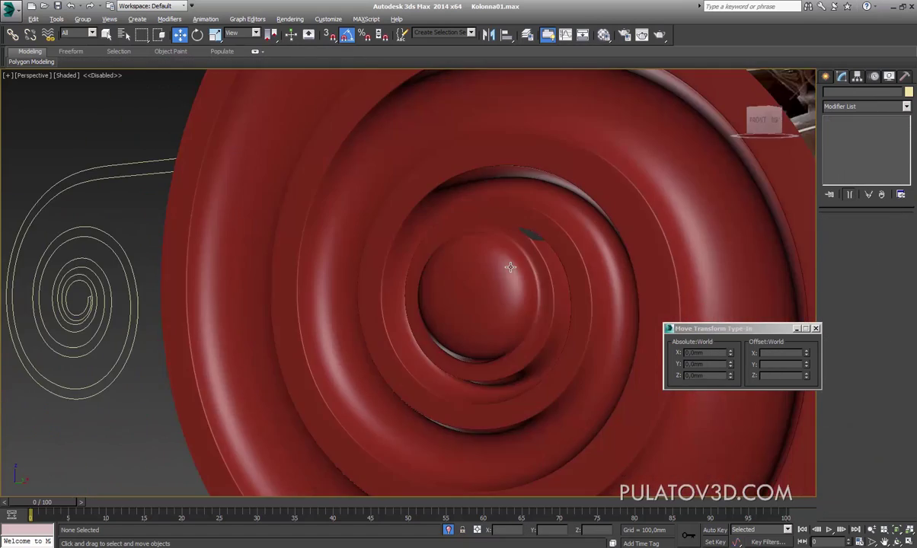
{"action": "scroll", "coordinate": [525, 261], "scroll_direction": "down", "scroll_amount": 1}
{"action": "scroll", "coordinate": [510, 262], "scroll_direction": "down", "scroll_amount": 2}
{"action": "scroll", "coordinate": [502, 263], "scroll_direction": "up", "scroll_amount": 1}
{"action": "scroll", "coordinate": [502, 263], "scroll_direction": "down", "scroll_amount": 2}
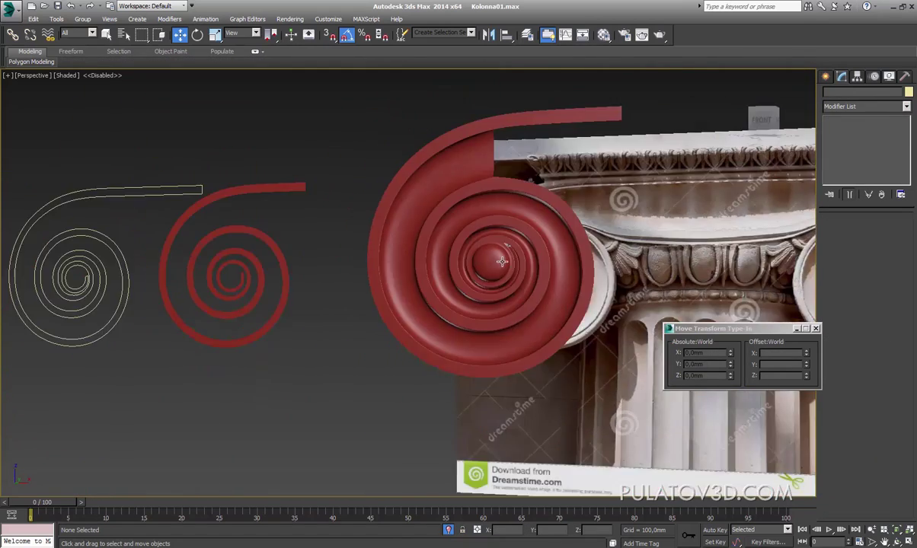
{"action": "scroll", "coordinate": [524, 257], "scroll_direction": "down", "scroll_amount": 1}
{"action": "middle_click_drag", "start_coordinate": [618, 256], "coordinate": [428, 195]}
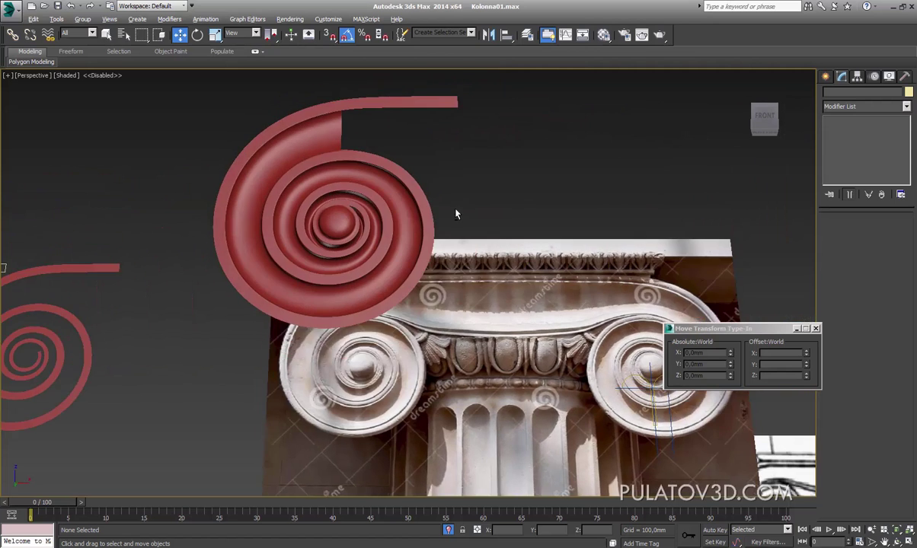
{"action": "scroll", "coordinate": [507, 293], "scroll_direction": "down", "scroll_amount": 2}
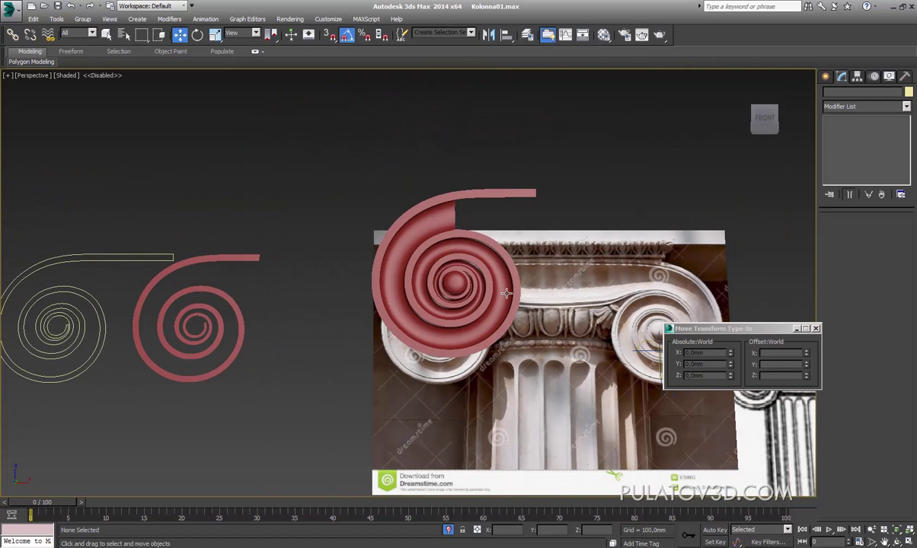
{"action": "scroll", "coordinate": [506, 294], "scroll_direction": "up", "scroll_amount": 1}
{"action": "scroll", "coordinate": [488, 282], "scroll_direction": "up", "scroll_amount": 1}
{"action": "scroll", "coordinate": [449, 256], "scroll_direction": "up", "scroll_amount": 4}
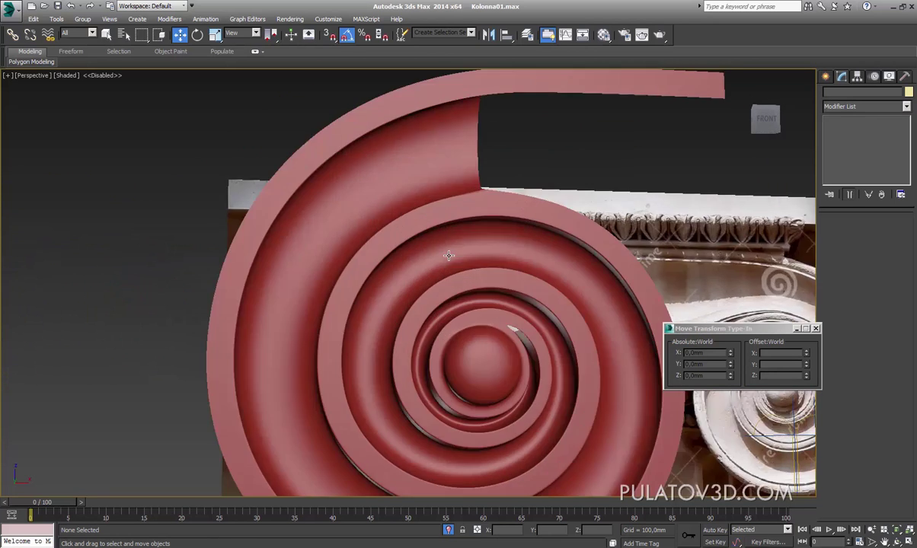
{"action": "middle_click_drag", "start_coordinate": [448, 255], "coordinate": [461, 223], "text": "alt"}
{"action": "middle_click_drag", "start_coordinate": [428, 279], "coordinate": [358, 313], "text": "alt"}
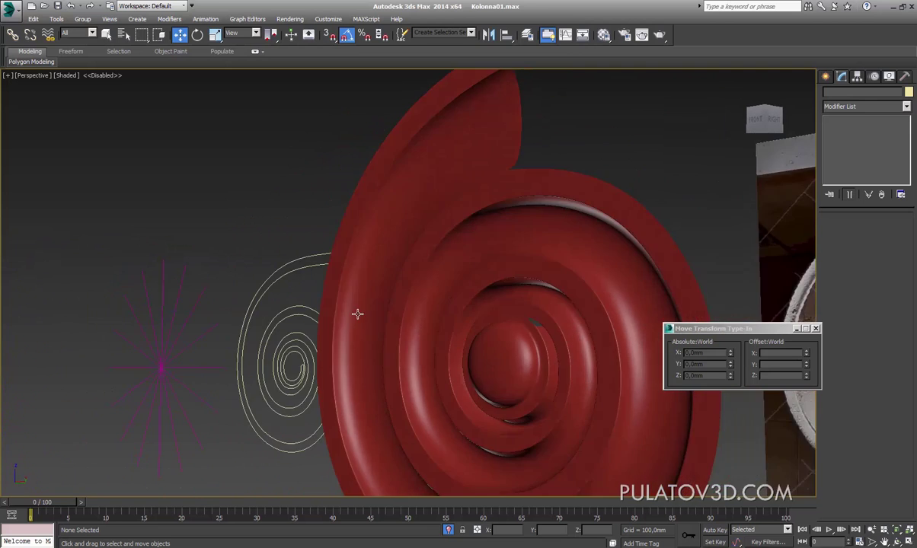
{"action": "scroll", "coordinate": [426, 266], "scroll_direction": "down", "scroll_amount": 2}
{"action": "scroll", "coordinate": [418, 369], "scroll_direction": "up", "scroll_amount": 1}
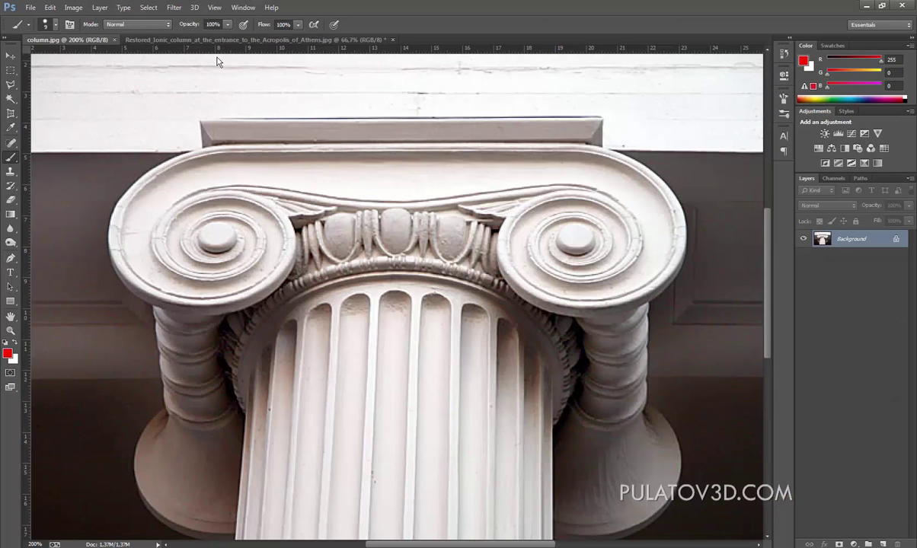
Step: Show the Restored_Ionic_column photo and zoom and pan in on its volute
{"action": "left_click", "coordinate": [223, 40]}
{"action": "scroll", "coordinate": [470, 264], "scroll_direction": "up", "scroll_amount": 1, "text": "alt"}
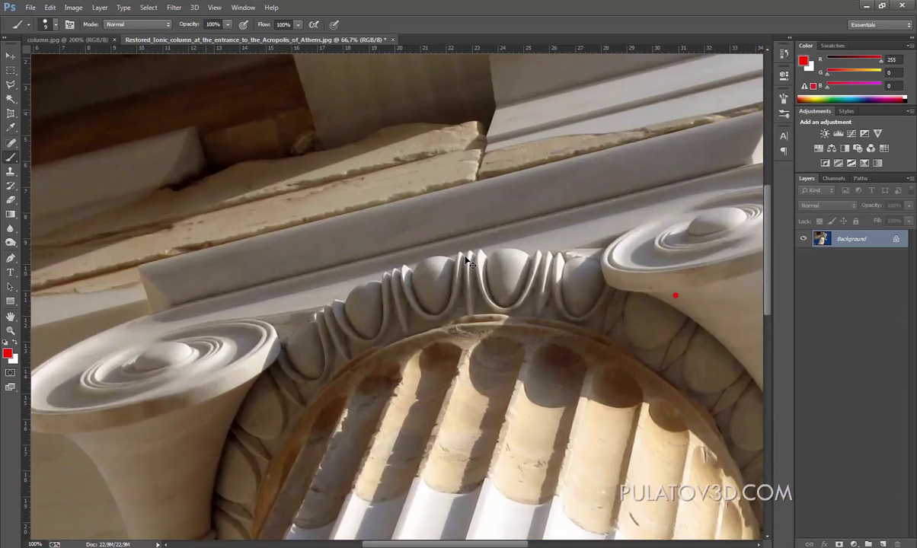
{"action": "scroll", "coordinate": [469, 260], "scroll_direction": "up", "scroll_amount": 1, "text": "alt"}
{"action": "mouse_move", "coordinate": [469, 259]}
{"action": "left_mouse_down"}
{"action": "mouse_move", "coordinate": [543, 230]}
{"action": "mouse_move", "coordinate": [303, 318]}
{"action": "mouse_move", "coordinate": [360, 391]}
{"action": "mouse_move", "coordinate": [399, 326]}
{"action": "left_mouse_up"}
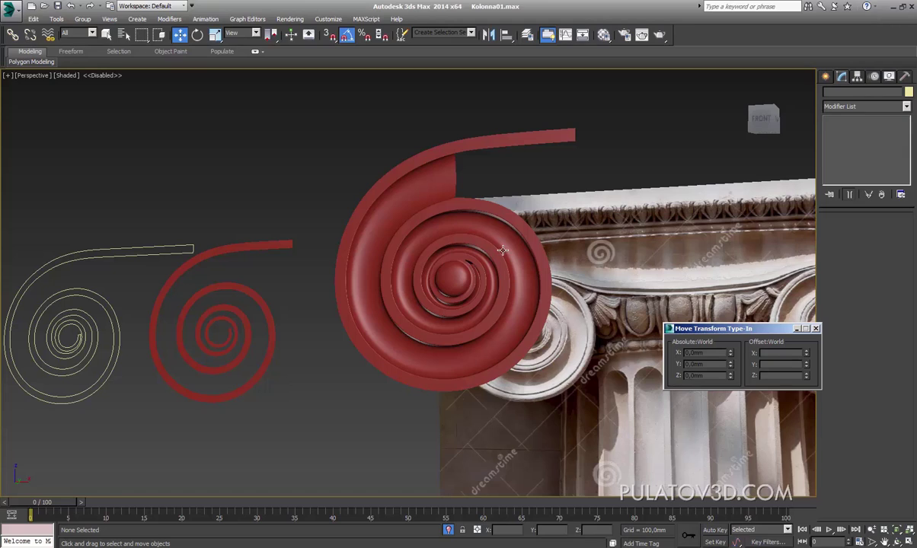
Step: Select Plane064, go to Edge level of the upper Edit Poly, and open the Modifier List
{"action": "left_click", "coordinate": [503, 249]}
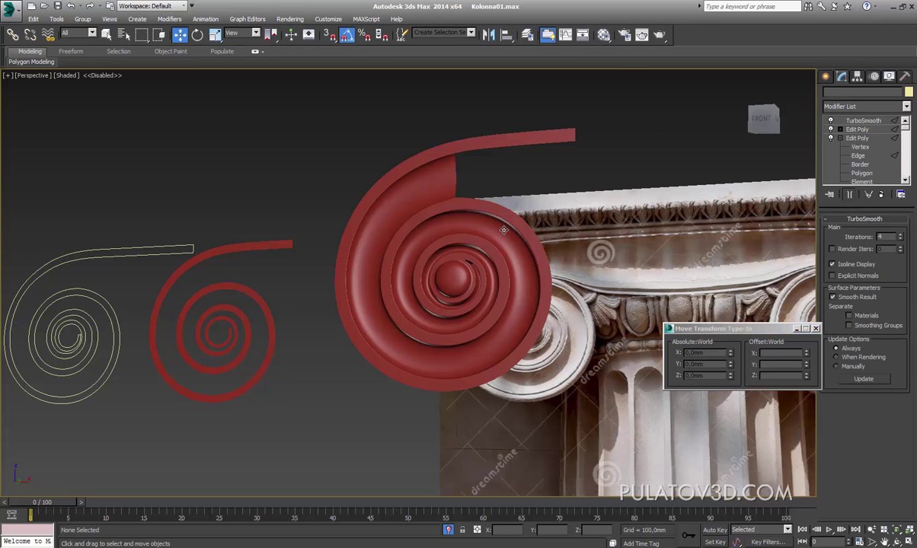
{"action": "left_click", "coordinate": [857, 130]}
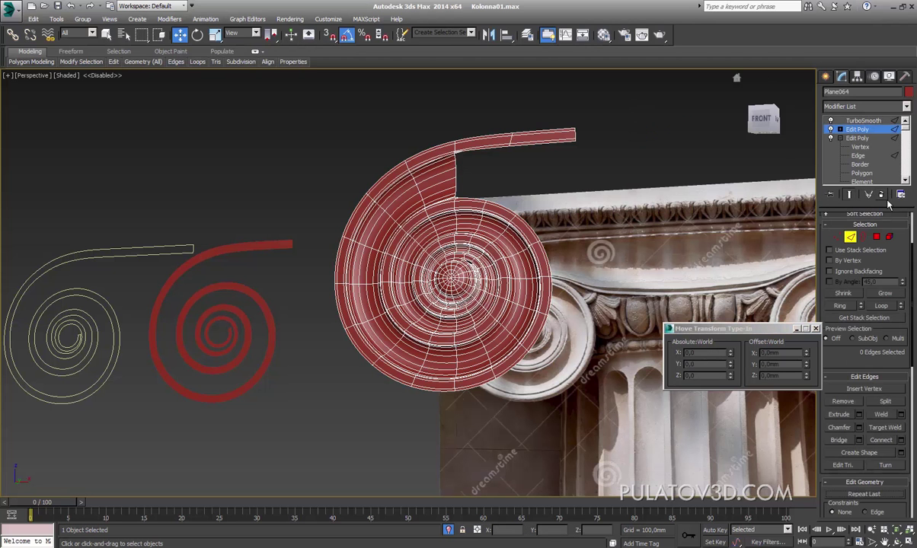
{"action": "left_click", "coordinate": [858, 146]}
{"action": "middle_click_drag", "start_coordinate": [580, 305], "coordinate": [492, 286], "text": "alt"}
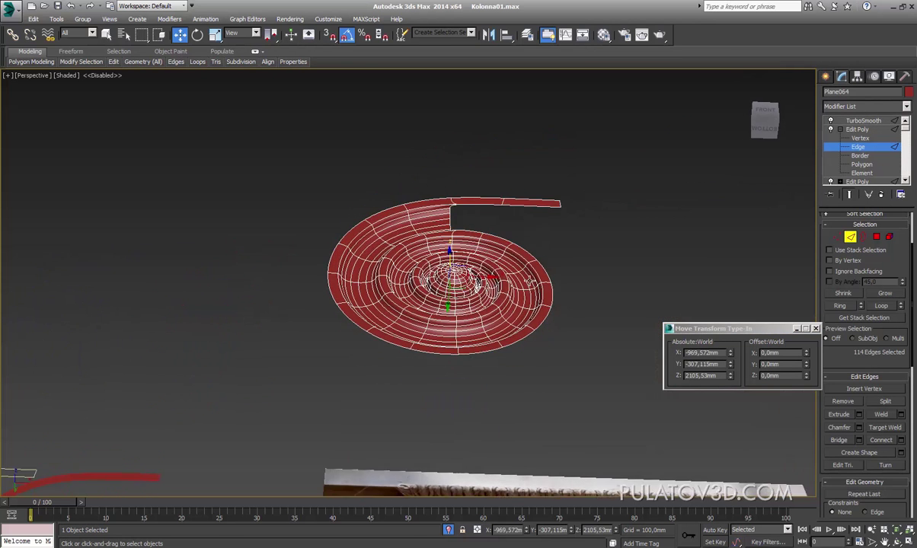
{"action": "scroll", "coordinate": [492, 287], "scroll_direction": "up", "scroll_amount": 4}
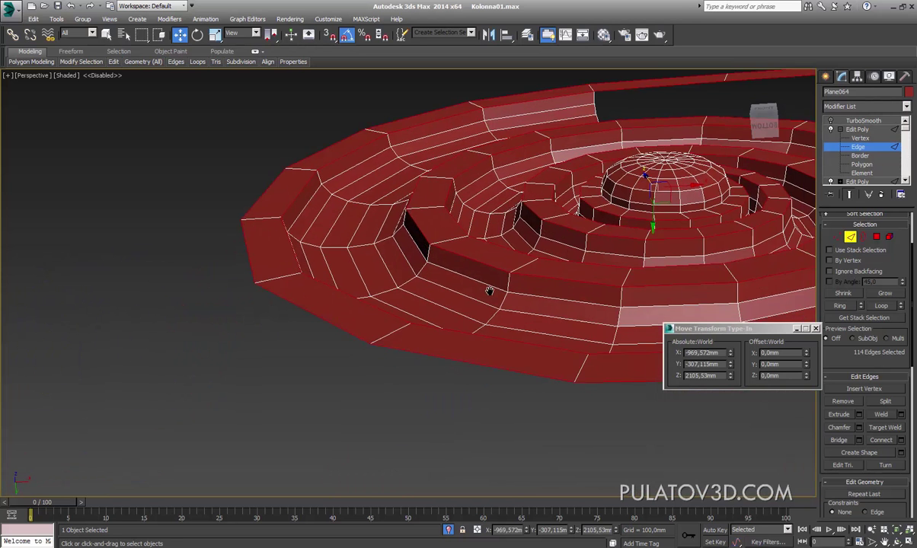
{"action": "left_click", "coordinate": [863, 106]}
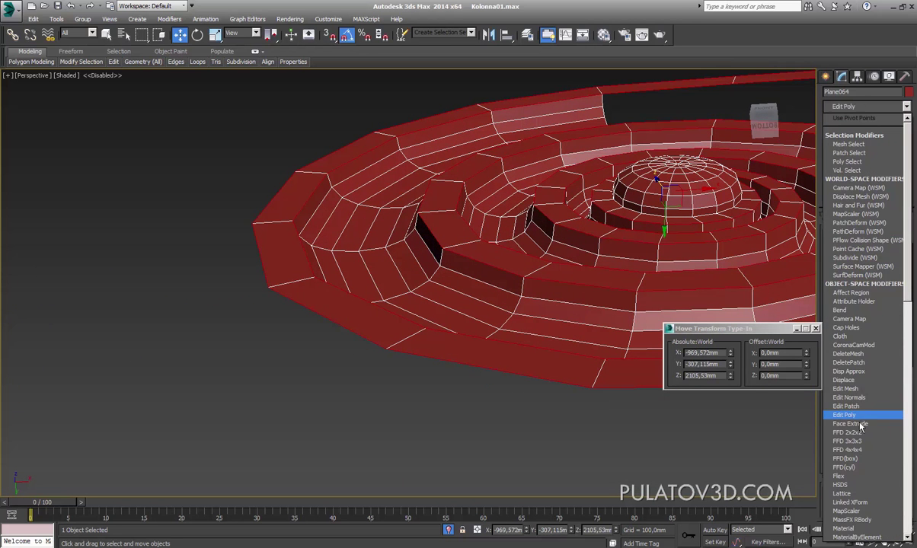
Step: Add another Edit Poly and extrude the 114 spiral edges 2,0mm wide
{"action": "left_click", "coordinate": [845, 414]}
{"action": "scroll", "coordinate": [418, 269], "scroll_direction": "up", "scroll_amount": 3}
{"action": "scroll", "coordinate": [417, 269], "scroll_direction": "up", "scroll_amount": 2}
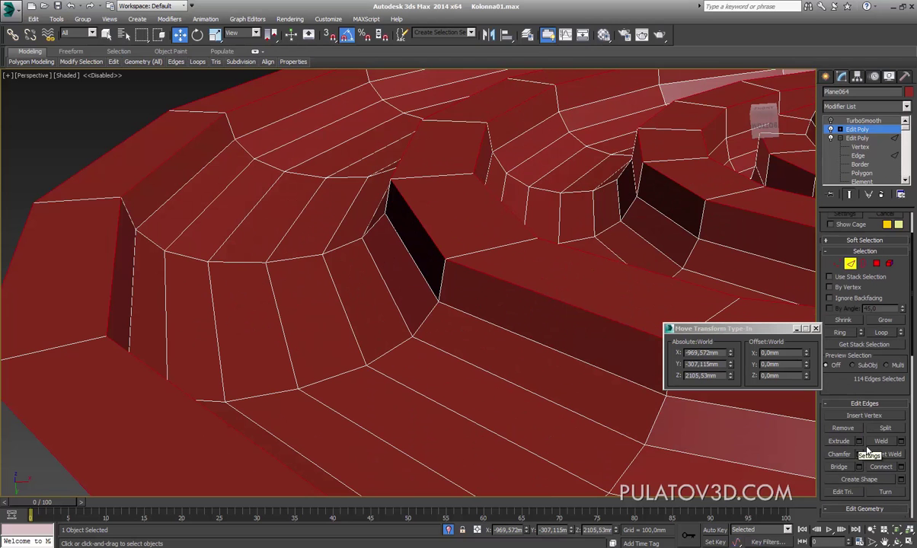
{"action": "left_click", "coordinate": [860, 444]}
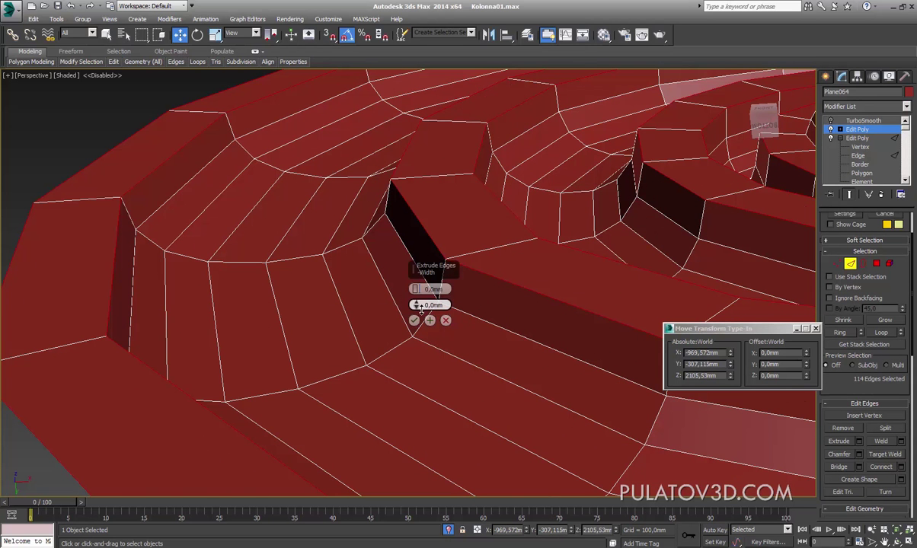
{"action": "mouse_move", "coordinate": [421, 308]}
{"action": "left_mouse_down"}
{"action": "mouse_move", "coordinate": [422, 300]}
{"action": "mouse_move", "coordinate": [424, 315]}
{"action": "left_mouse_up"}
{"action": "double_click", "coordinate": [437, 305]}
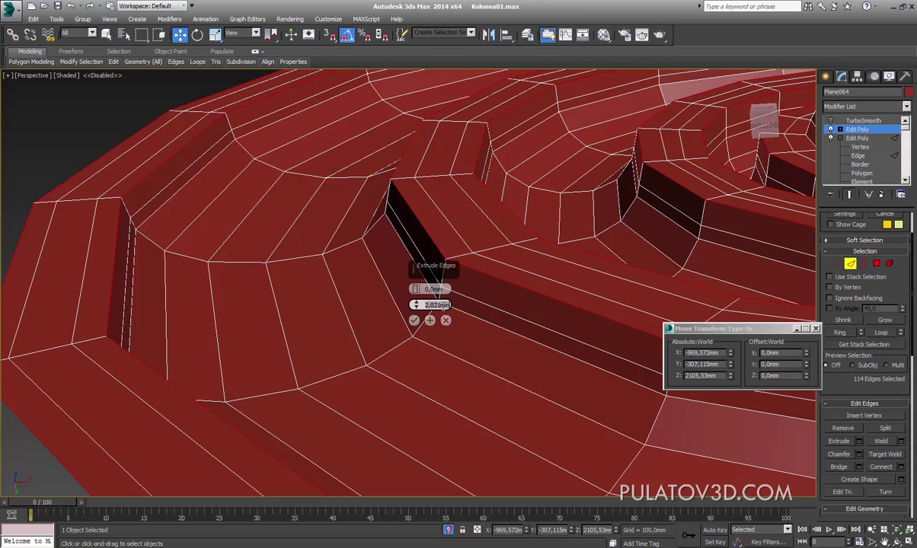
{"action": "type", "text": "2"}
{"action": "key", "text": "Return"}
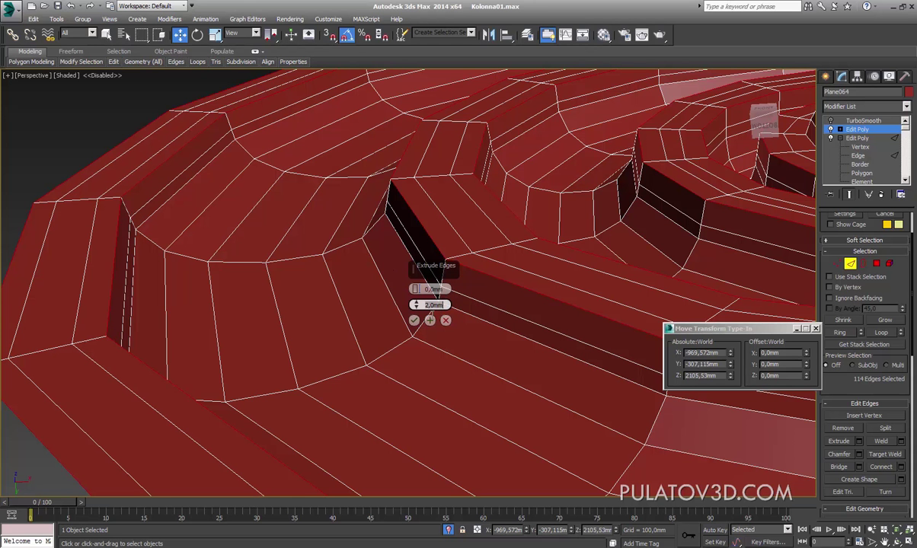
{"action": "left_click", "coordinate": [414, 320]}
{"action": "mouse_move", "coordinate": [420, 327]}
{"action": "middle_mouse_down", "text": "alt"}
{"action": "mouse_move", "coordinate": [420, 292]}
{"action": "mouse_move", "coordinate": [420, 301]}
{"action": "mouse_move", "coordinate": [455, 286]}
{"action": "middle_mouse_up", "text": "alt"}
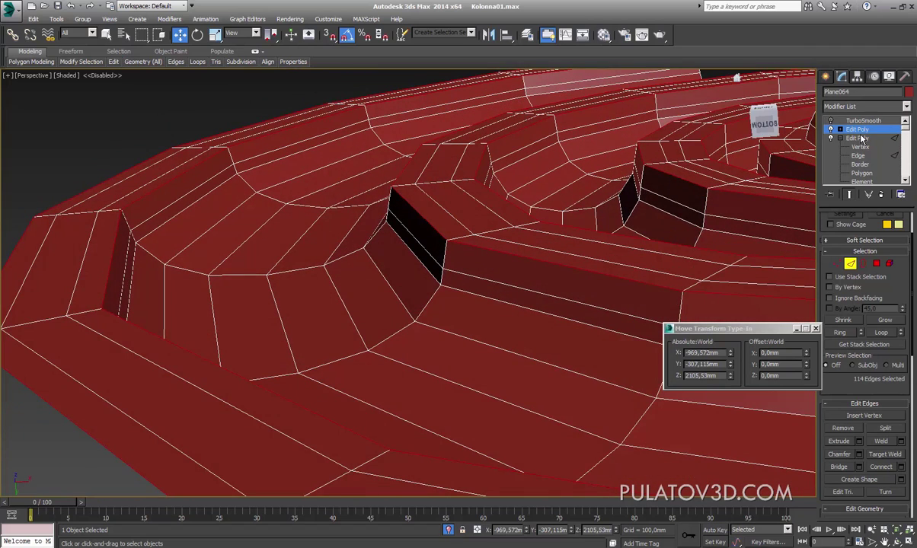
{"action": "middle_click_drag", "start_coordinate": [687, 184], "coordinate": [490, 272], "text": "alt"}
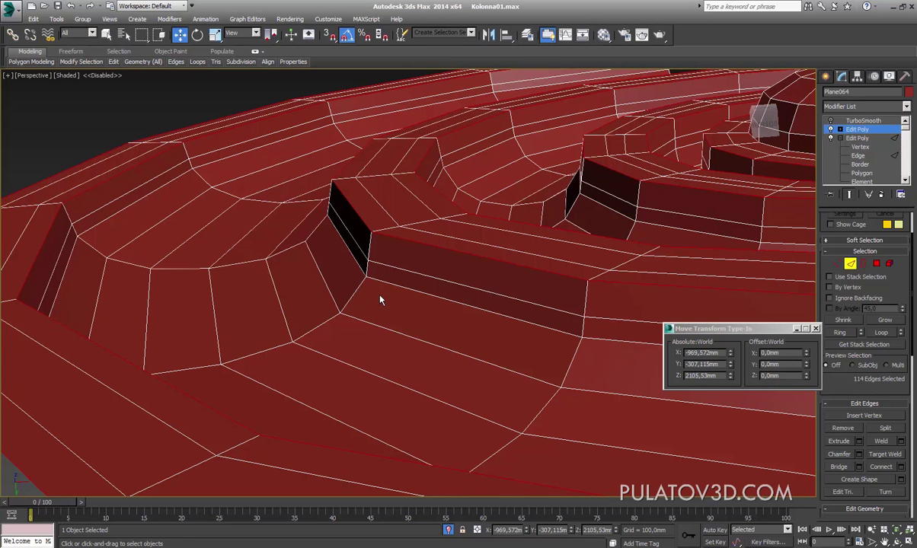
Step: Show the TurboSmoothed spiral and orbit around it beside the column photo
{"action": "left_click", "coordinate": [863, 121]}
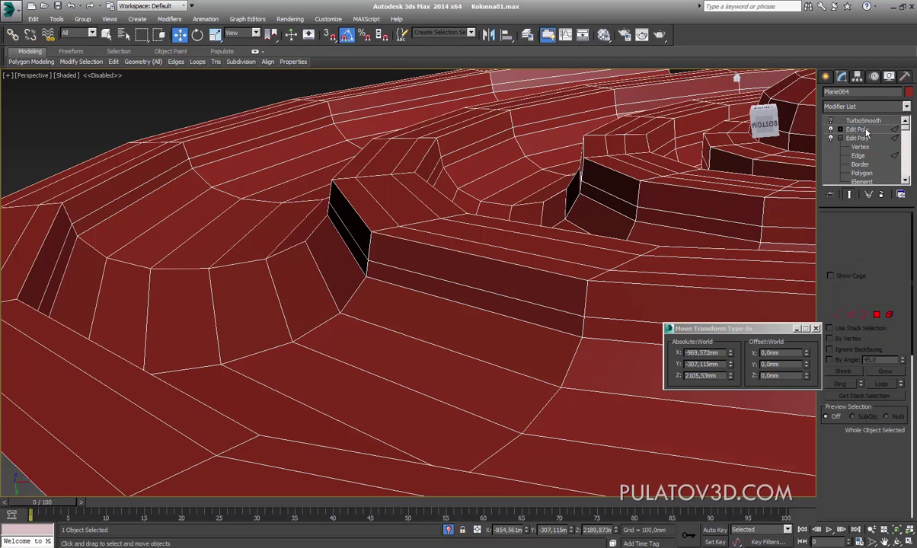
{"action": "scroll", "coordinate": [505, 229], "scroll_direction": "down", "scroll_amount": 5}
{"action": "left_click", "coordinate": [371, 137]}
{"action": "middle_click_drag", "start_coordinate": [371, 137], "coordinate": [433, 211], "text": "alt"}
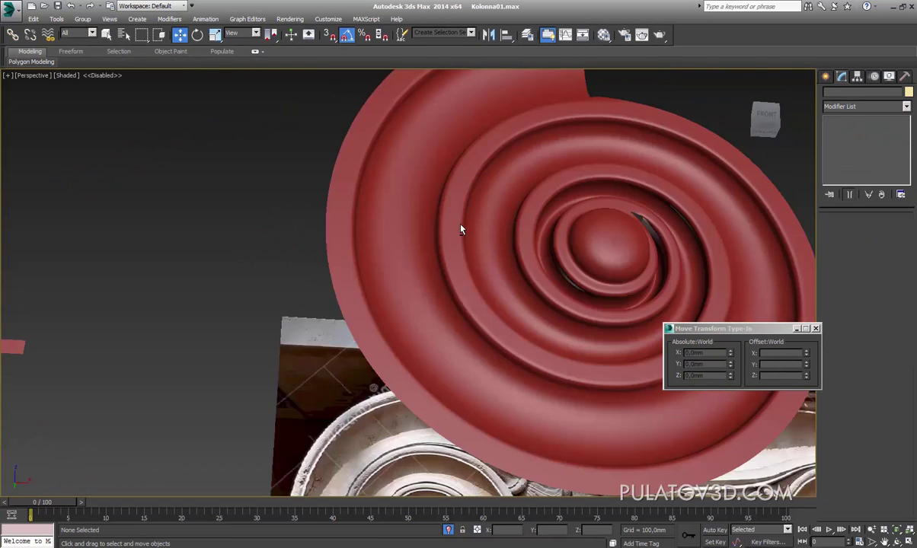
{"action": "scroll", "coordinate": [419, 236], "scroll_direction": "up", "scroll_amount": 3}
{"action": "mouse_move", "coordinate": [420, 262]}
{"action": "middle_mouse_down", "text": "alt"}
{"action": "mouse_move", "coordinate": [444, 242]}
{"action": "mouse_move", "coordinate": [436, 238]}
{"action": "mouse_move", "coordinate": [431, 184]}
{"action": "mouse_move", "coordinate": [399, 236]}
{"action": "mouse_move", "coordinate": [364, 260]}
{"action": "middle_mouse_up", "text": "alt"}
{"action": "left_click", "coordinate": [427, 261]}
{"action": "scroll", "coordinate": [428, 262], "scroll_direction": "up", "scroll_amount": 2}
{"action": "mouse_move", "coordinate": [427, 261]}
{"action": "middle_mouse_down", "text": "alt"}
{"action": "mouse_move", "coordinate": [290, 216]}
{"action": "mouse_move", "coordinate": [298, 264]}
{"action": "middle_mouse_up", "text": "alt"}
Step: Clear the selection, tilt the view and reselect the red spiral volute
{"action": "key", "text": "ctrl+d"}
{"action": "scroll", "coordinate": [316, 207], "scroll_direction": "down", "scroll_amount": 5}
{"action": "scroll", "coordinate": [298, 264], "scroll_direction": "up", "scroll_amount": 3}
{"action": "scroll", "coordinate": [298, 264], "scroll_direction": "up", "scroll_amount": 5}
{"action": "left_click", "coordinate": [335, 256]}
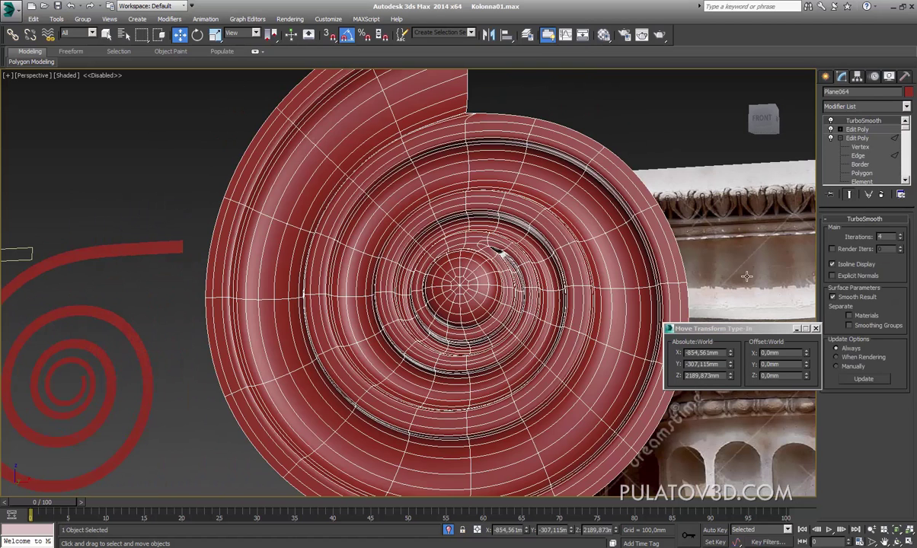
{"action": "left_click", "coordinate": [184, 173]}
{"action": "mouse_move", "coordinate": [184, 173]}
{"action": "middle_mouse_down", "text": "alt"}
{"action": "mouse_move", "coordinate": [374, 231]}
{"action": "mouse_move", "coordinate": [368, 213]}
{"action": "middle_mouse_up", "text": "alt"}
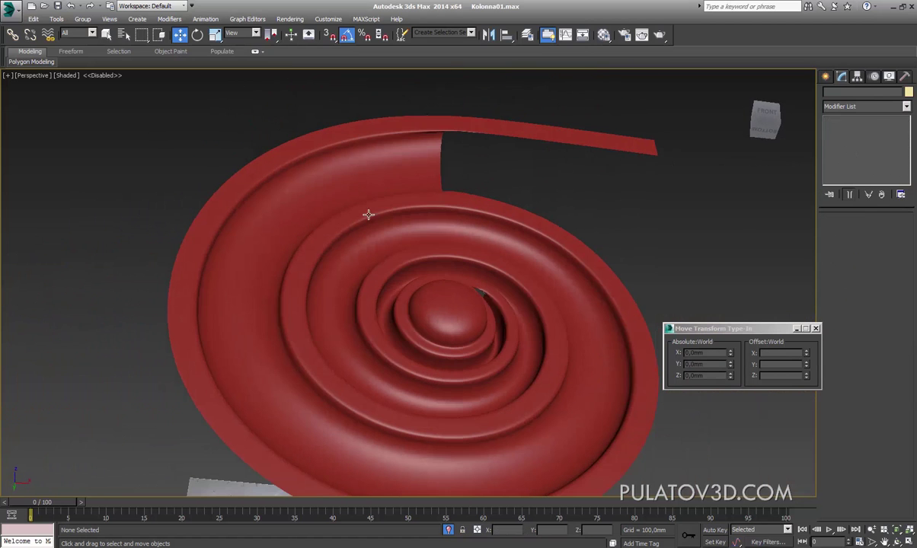
{"action": "left_click", "coordinate": [368, 212]}
Step: Enter the existing Edit Poly's Edge level and add a new Edit Poly below TurboSmooth
{"action": "left_click", "coordinate": [857, 138]}
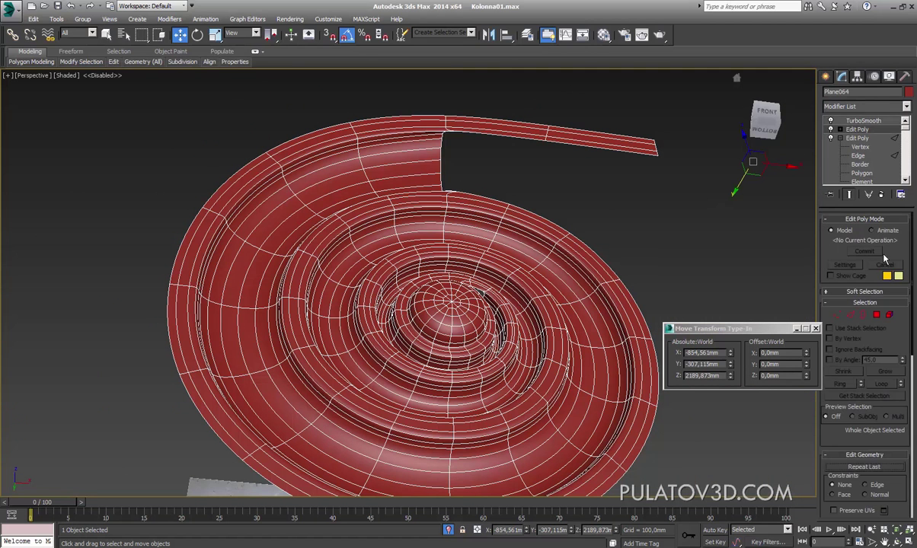
{"action": "left_click", "coordinate": [863, 155]}
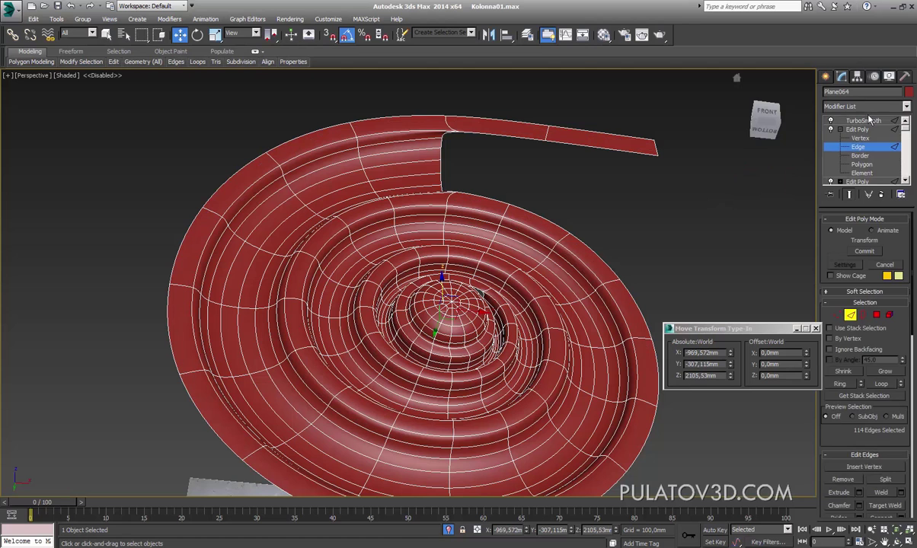
{"action": "left_click", "coordinate": [867, 106]}
{"action": "left_click", "coordinate": [815, 387]}
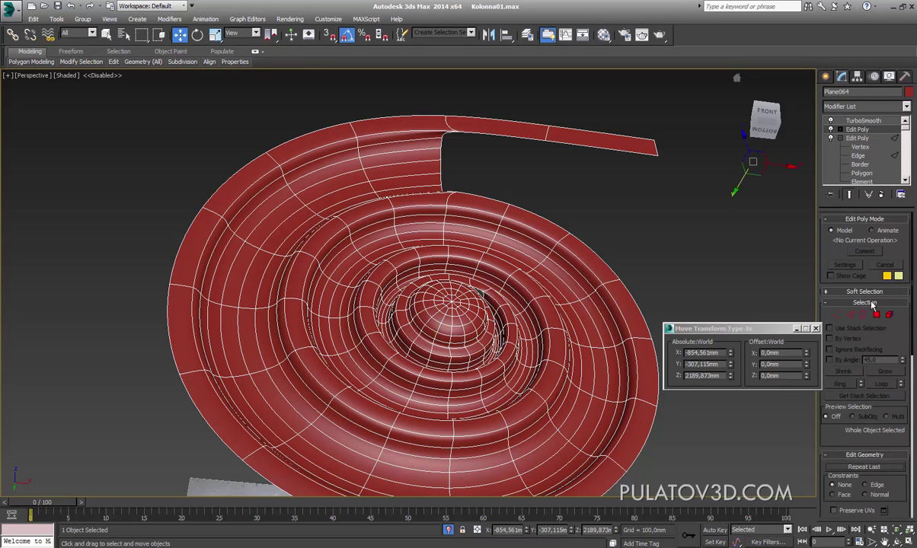
Step: Put the new Edit Poly in Edge mode and view the spiral from a low angle
{"action": "key", "text": "2"}
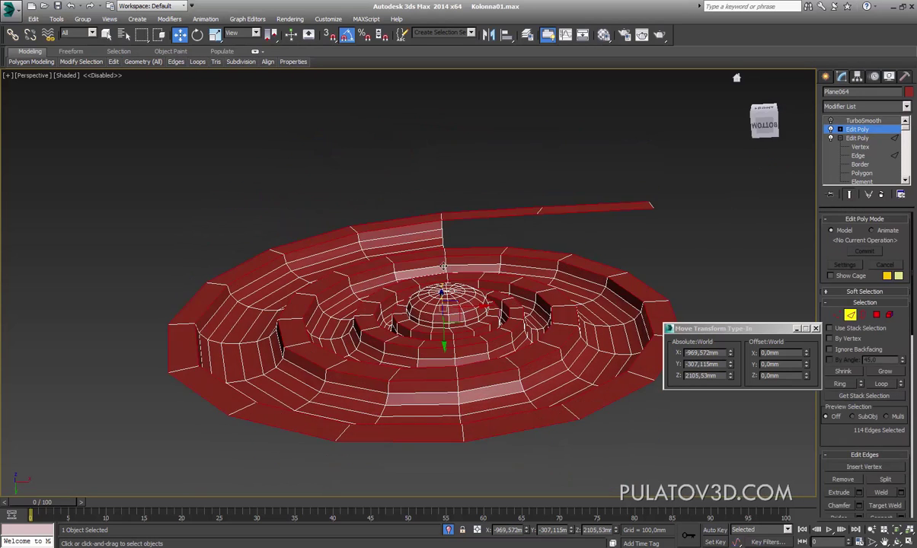
{"action": "scroll", "coordinate": [443, 267], "scroll_direction": "up", "scroll_amount": 4}
{"action": "scroll", "coordinate": [443, 267], "scroll_direction": "up", "scroll_amount": 1}
{"action": "scroll", "coordinate": [874, 373], "scroll_direction": "down", "scroll_amount": 5}
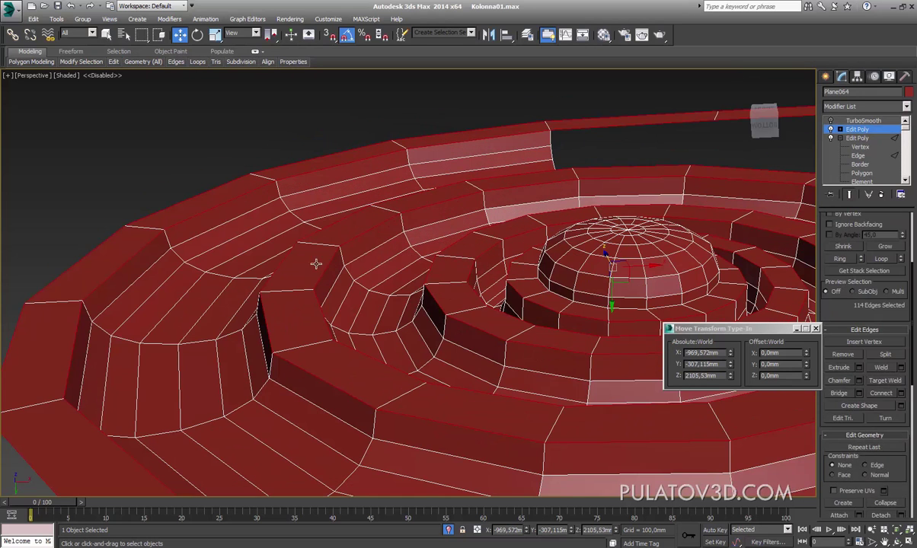
{"action": "mouse_move", "coordinate": [317, 264]}
{"action": "middle_mouse_down", "text": "alt"}
{"action": "mouse_move", "coordinate": [351, 211]}
{"action": "mouse_move", "coordinate": [371, 215]}
{"action": "middle_mouse_up", "text": "alt"}
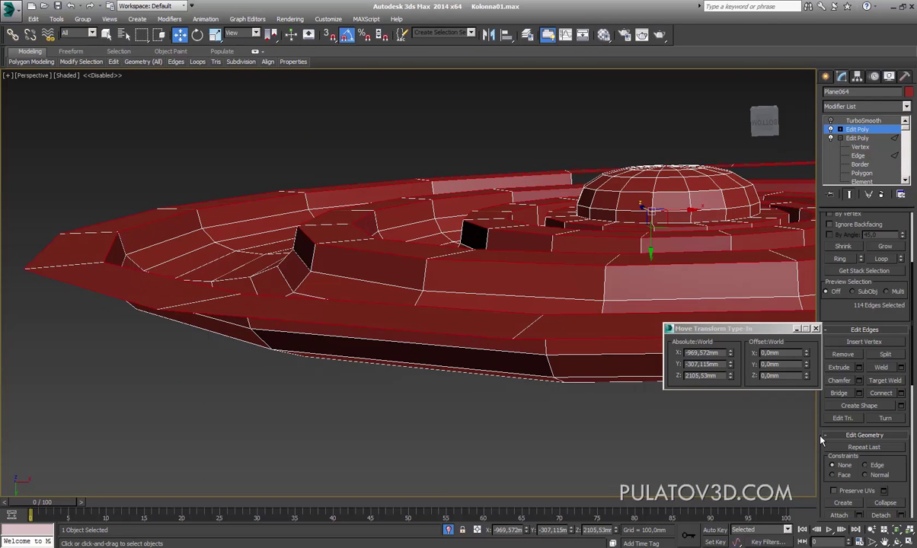
Step: Extrude the 114 selected edges with a 1,5mm width, then return to TurboSmooth
{"action": "left_click", "coordinate": [859, 368]}
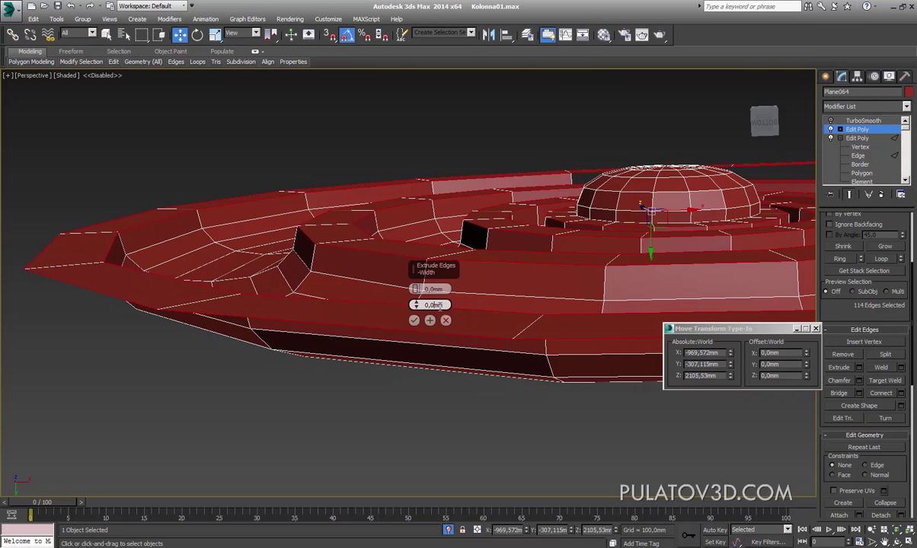
{"action": "type", "text": "5"}
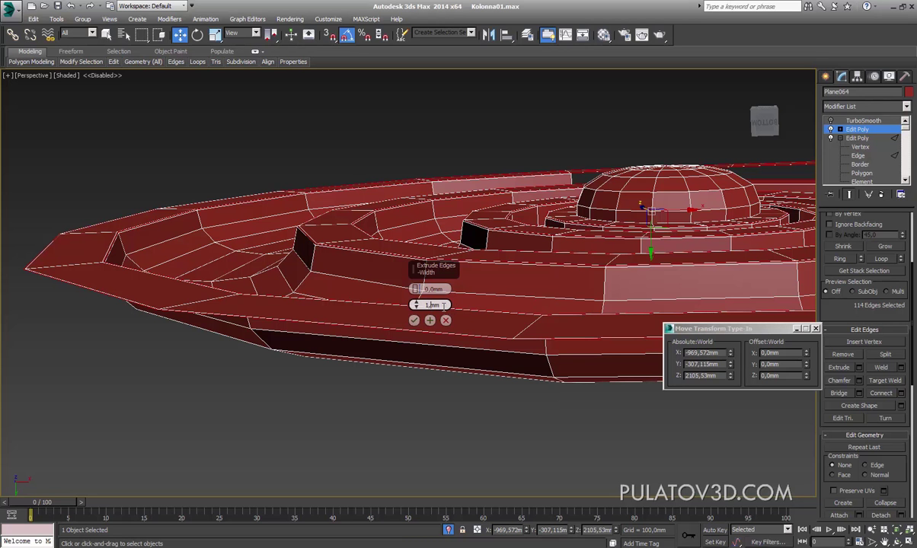
{"action": "key", "text": "Return"}
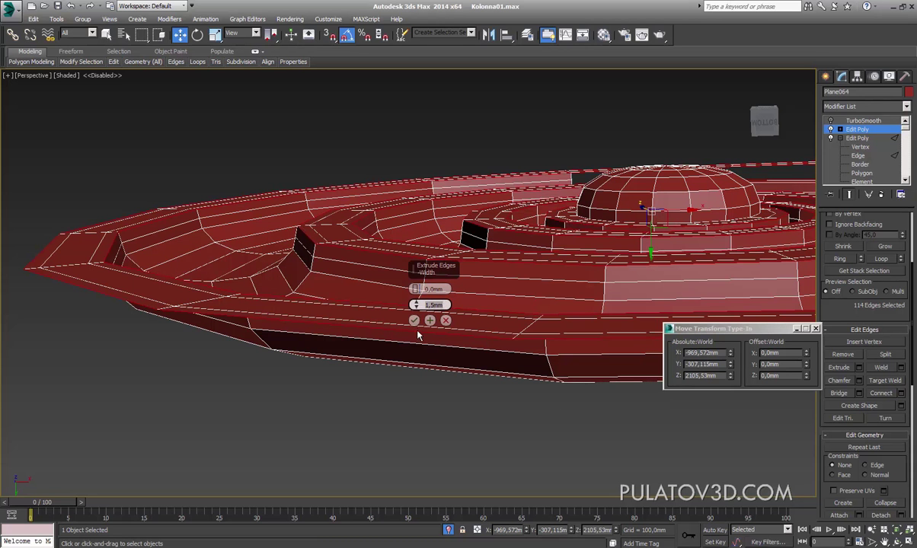
{"action": "left_click", "coordinate": [414, 321]}
{"action": "left_click", "coordinate": [868, 120]}
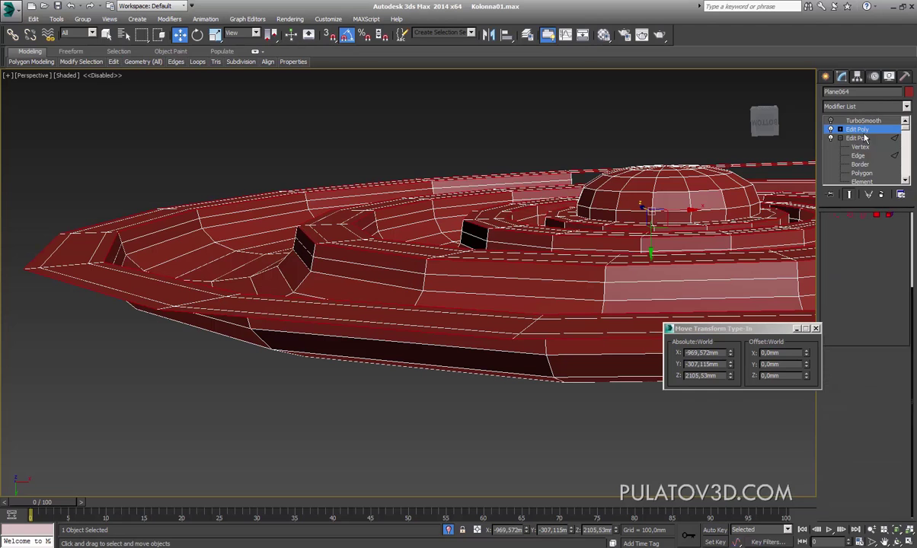
Step: Deselect the spiral and orbit the smoothed volute against the capital photo
{"action": "left_click", "coordinate": [576, 98]}
{"action": "scroll", "coordinate": [517, 197], "scroll_direction": "up", "scroll_amount": 3}
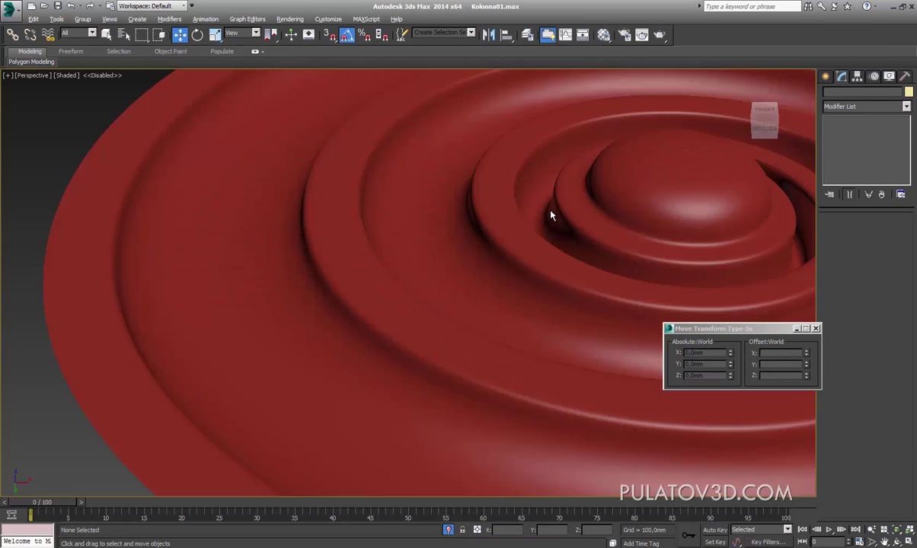
{"action": "mouse_move", "coordinate": [518, 197]}
{"action": "middle_mouse_down", "text": "alt"}
{"action": "mouse_move", "coordinate": [516, 239]}
{"action": "mouse_move", "coordinate": [492, 272]}
{"action": "mouse_move", "coordinate": [528, 272]}
{"action": "middle_mouse_up", "text": "alt"}
{"action": "scroll", "coordinate": [514, 267], "scroll_direction": "up", "scroll_amount": 2}
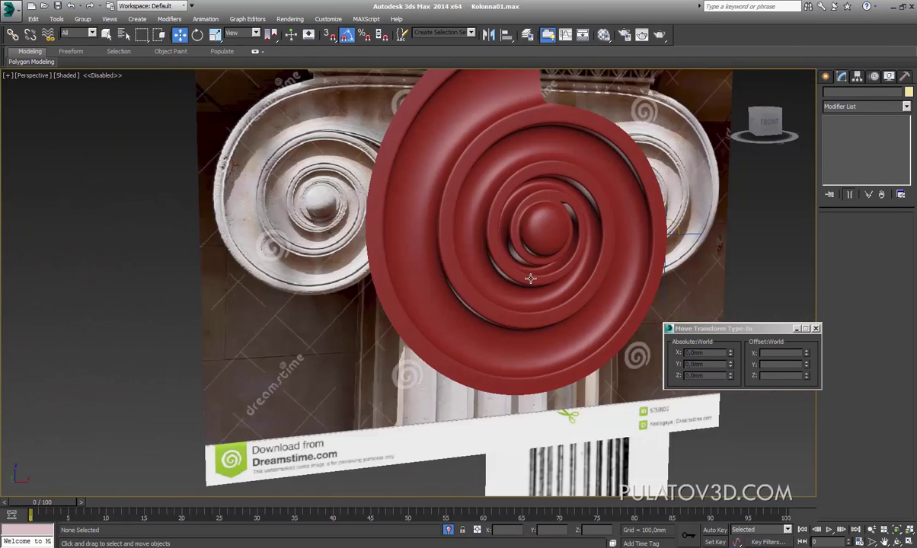
{"action": "scroll", "coordinate": [511, 305], "scroll_direction": "up", "scroll_amount": 2}
{"action": "mouse_move", "coordinate": [506, 320]}
{"action": "middle_mouse_down", "text": "alt"}
{"action": "mouse_move", "coordinate": [431, 299]}
{"action": "mouse_move", "coordinate": [443, 254]}
{"action": "middle_mouse_up", "text": "alt"}
{"action": "mouse_move", "coordinate": [415, 390]}
{"action": "middle_mouse_down", "text": "alt"}
{"action": "mouse_move", "coordinate": [385, 389]}
{"action": "mouse_move", "coordinate": [358, 370]}
{"action": "mouse_move", "coordinate": [411, 358]}
{"action": "mouse_move", "coordinate": [494, 391]}
{"action": "mouse_move", "coordinate": [420, 348]}
{"action": "mouse_move", "coordinate": [407, 364]}
{"action": "mouse_move", "coordinate": [461, 307]}
{"action": "mouse_move", "coordinate": [517, 210]}
{"action": "mouse_move", "coordinate": [495, 252]}
{"action": "mouse_move", "coordinate": [513, 271]}
{"action": "mouse_move", "coordinate": [440, 255]}
{"action": "middle_mouse_up", "text": "alt"}
{"action": "scroll", "coordinate": [407, 364], "scroll_direction": "up", "scroll_amount": 2}
Step: Check the volute selected and unselected, then zoom out to see the whole capital photo
{"action": "left_click", "coordinate": [409, 371]}
{"action": "scroll", "coordinate": [461, 307], "scroll_direction": "down", "scroll_amount": 5}
{"action": "left_click", "coordinate": [513, 271]}
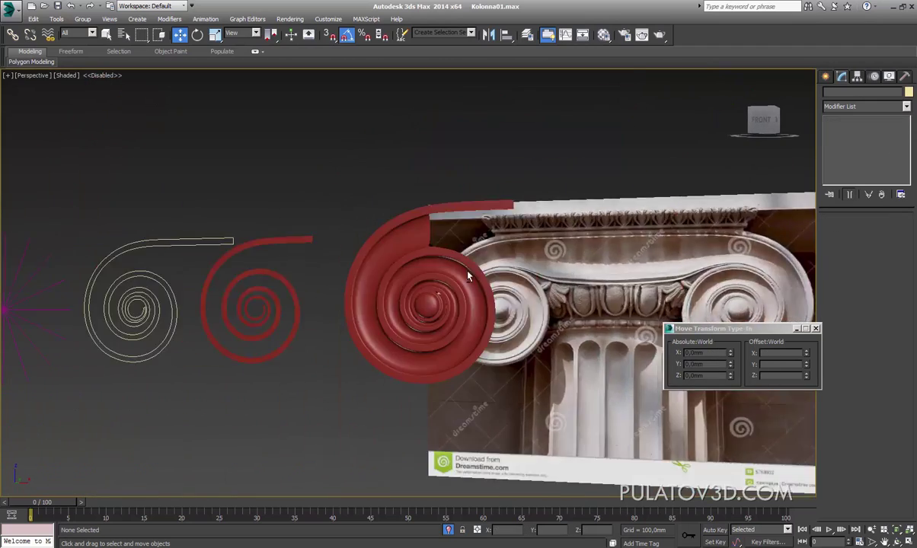
{"action": "scroll", "coordinate": [401, 238], "scroll_direction": "up", "scroll_amount": 4}
{"action": "left_click", "coordinate": [387, 208]}
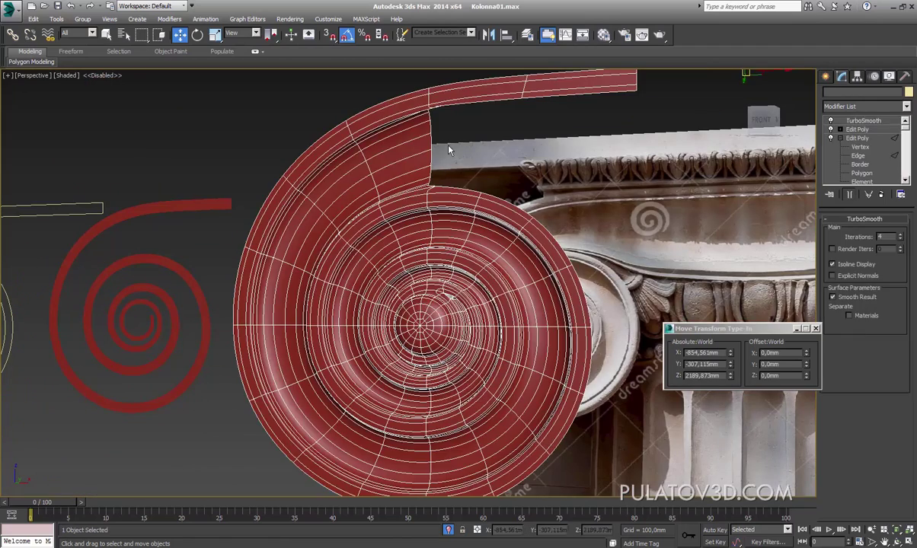
{"action": "left_click", "coordinate": [266, 129]}
{"action": "mouse_move", "coordinate": [328, 190]}
{"action": "middle_mouse_down", "text": "alt"}
{"action": "mouse_move", "coordinate": [420, 215]}
{"action": "mouse_move", "coordinate": [367, 217]}
{"action": "mouse_move", "coordinate": [370, 245]}
{"action": "middle_mouse_up", "text": "alt"}
{"action": "scroll", "coordinate": [419, 214], "scroll_direction": "down", "scroll_amount": 2}
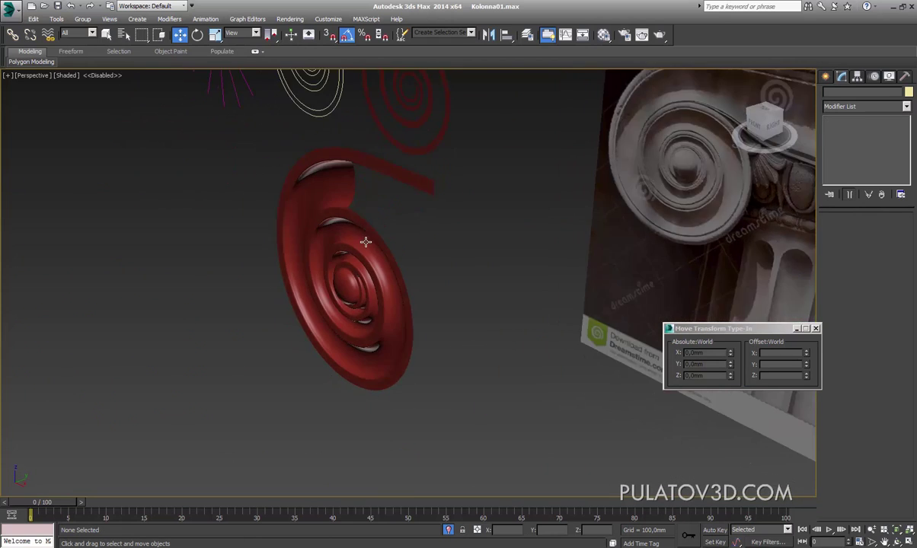
Step: Frame the volute closer in a straight front view and select it
{"action": "key", "text": "shift+z"}
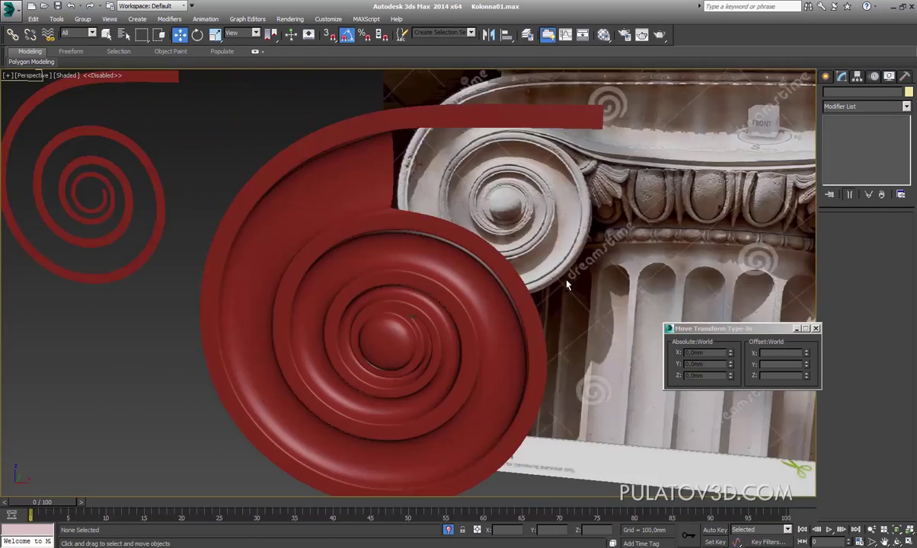
{"action": "key", "text": "shift+z"}
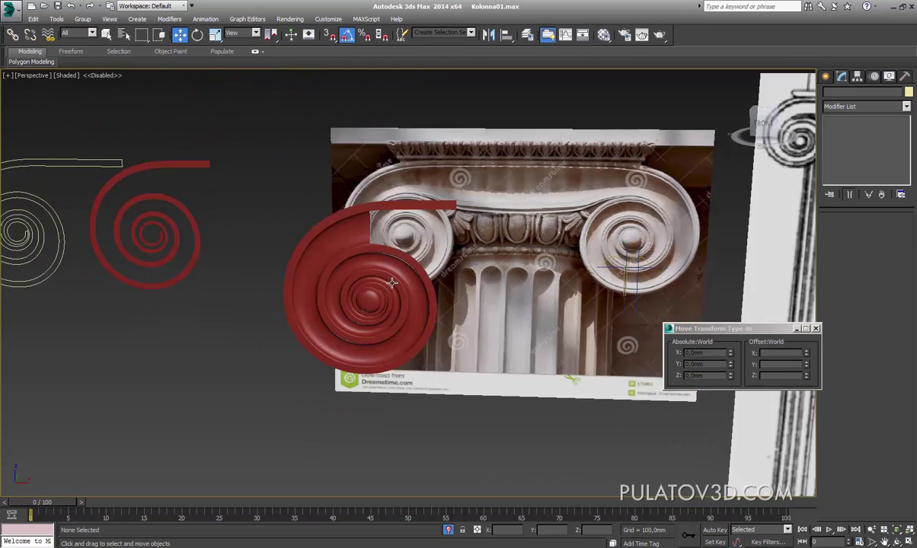
{"action": "left_click", "coordinate": [368, 249]}
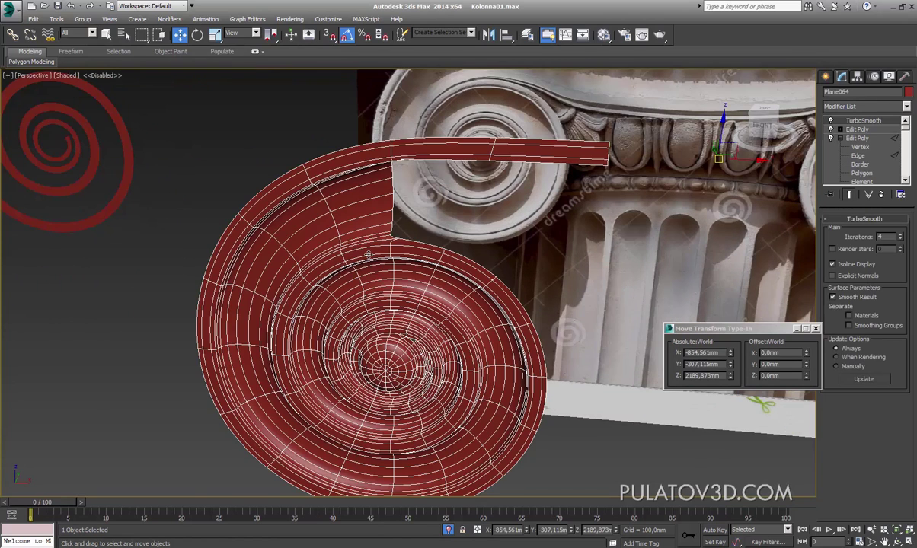
{"action": "scroll", "coordinate": [369, 253], "scroll_direction": "up", "scroll_amount": 4}
{"action": "scroll", "coordinate": [396, 264], "scroll_direction": "down", "scroll_amount": 2}
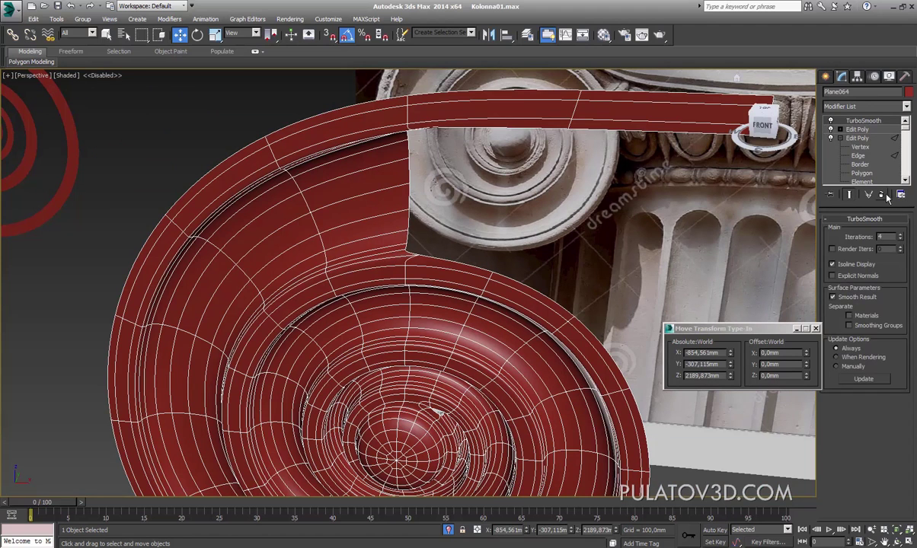
Step: Delete TurboSmooth from the modifier stack and clear the spiral's edge selection
{"action": "left_click", "coordinate": [860, 130]}
{"action": "key", "text": "d"}
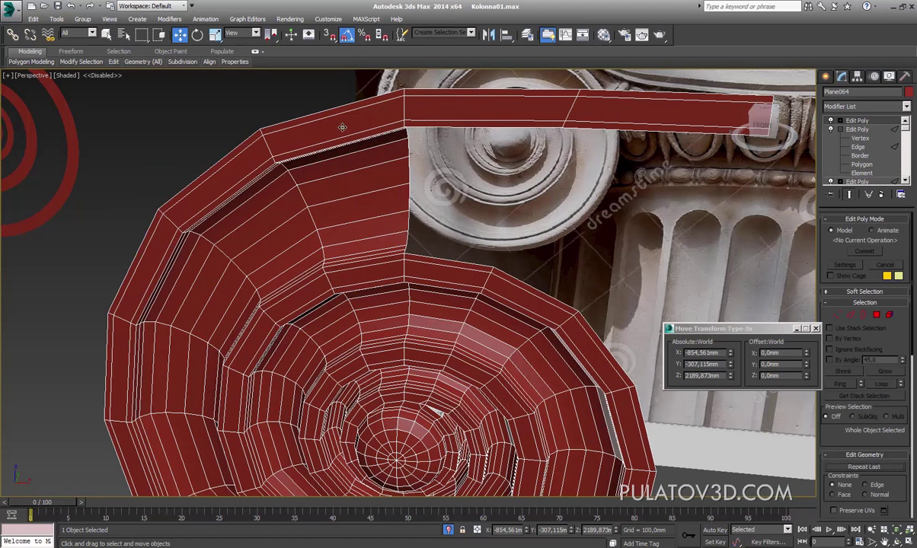
{"action": "key", "text": "2"}
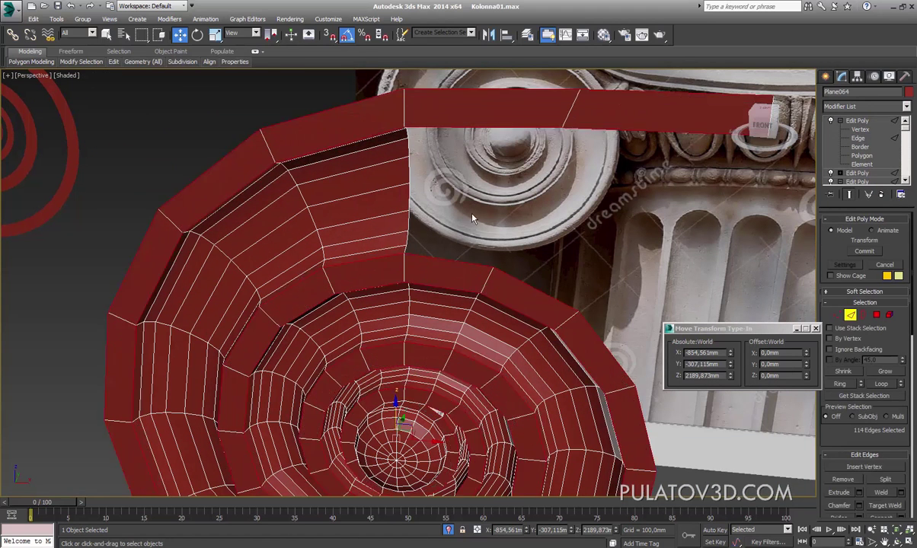
{"action": "scroll", "coordinate": [443, 199], "scroll_direction": "down", "scroll_amount": 5}
{"action": "left_click", "coordinate": [219, 197]}
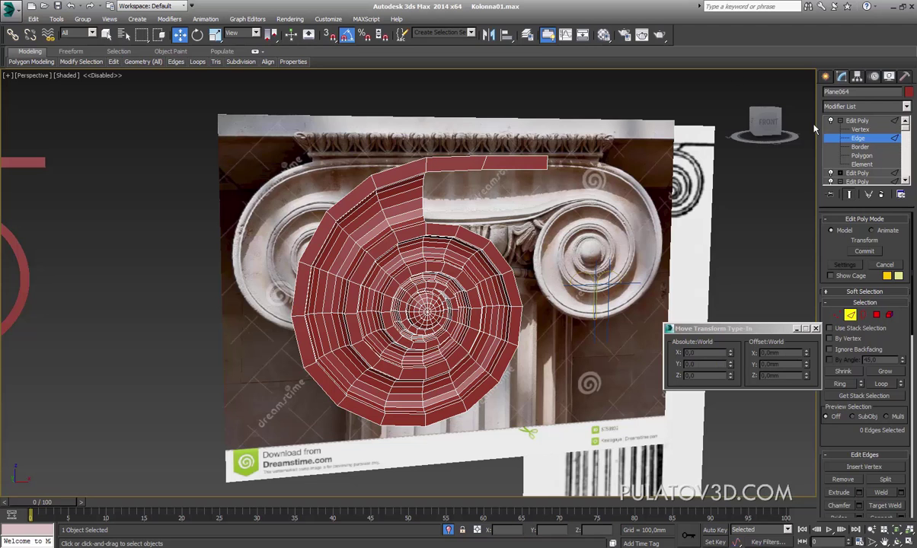
{"action": "left_click", "coordinate": [825, 76]}
{"action": "scroll", "coordinate": [224, 191], "scroll_direction": "up", "scroll_amount": 3}
{"action": "scroll", "coordinate": [225, 191], "scroll_direction": "up", "scroll_amount": 2}
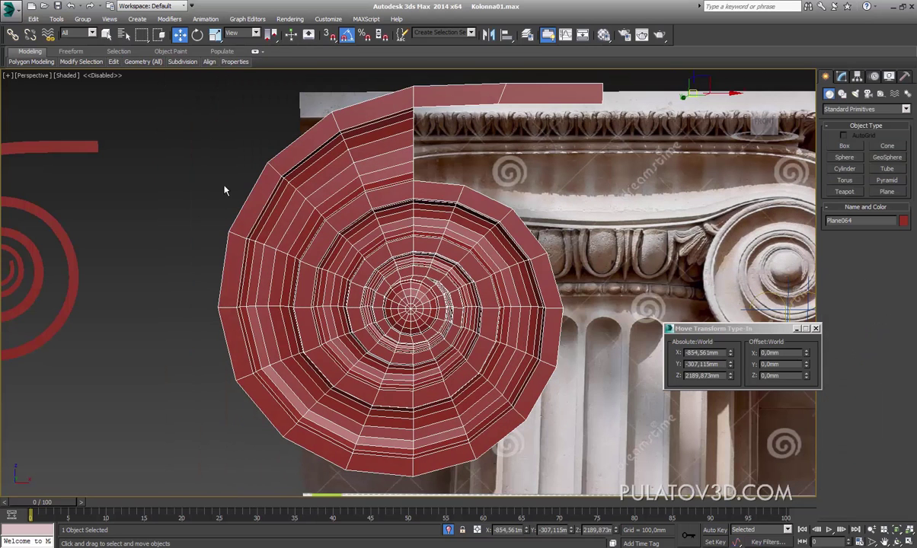